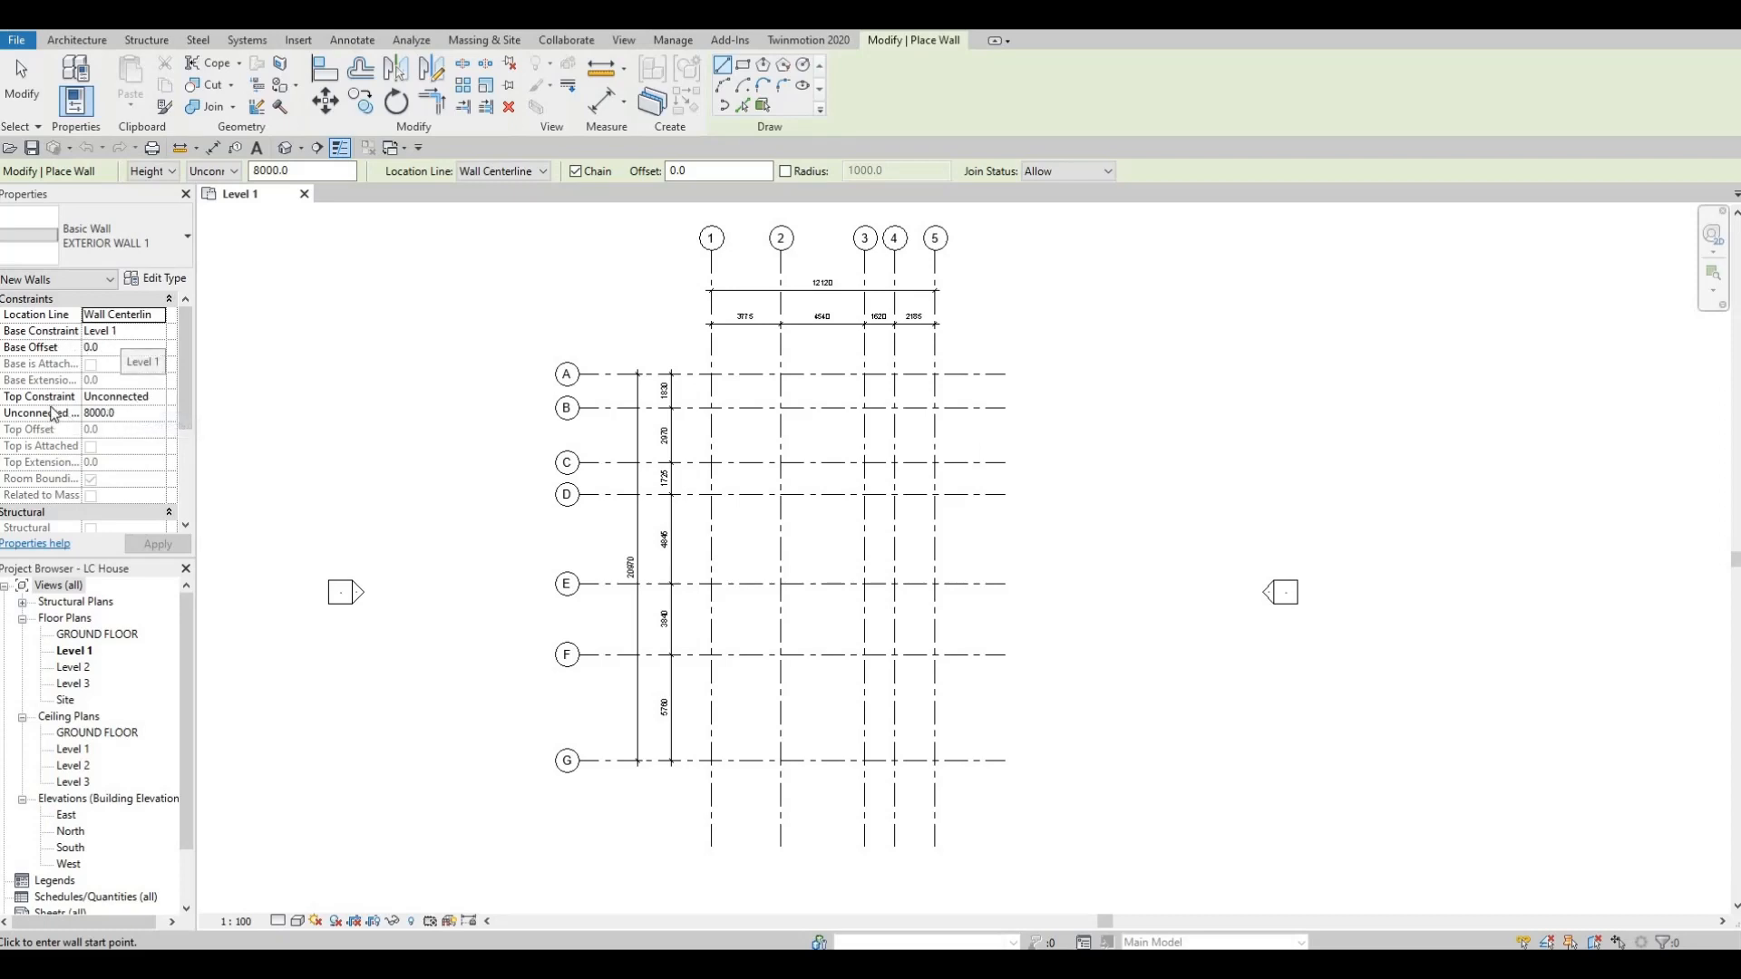
Set the new EXTERIOR WALL 1 walls' top constraint to Up to level: Level 2 and widen the properties area.
left_click(163, 397)
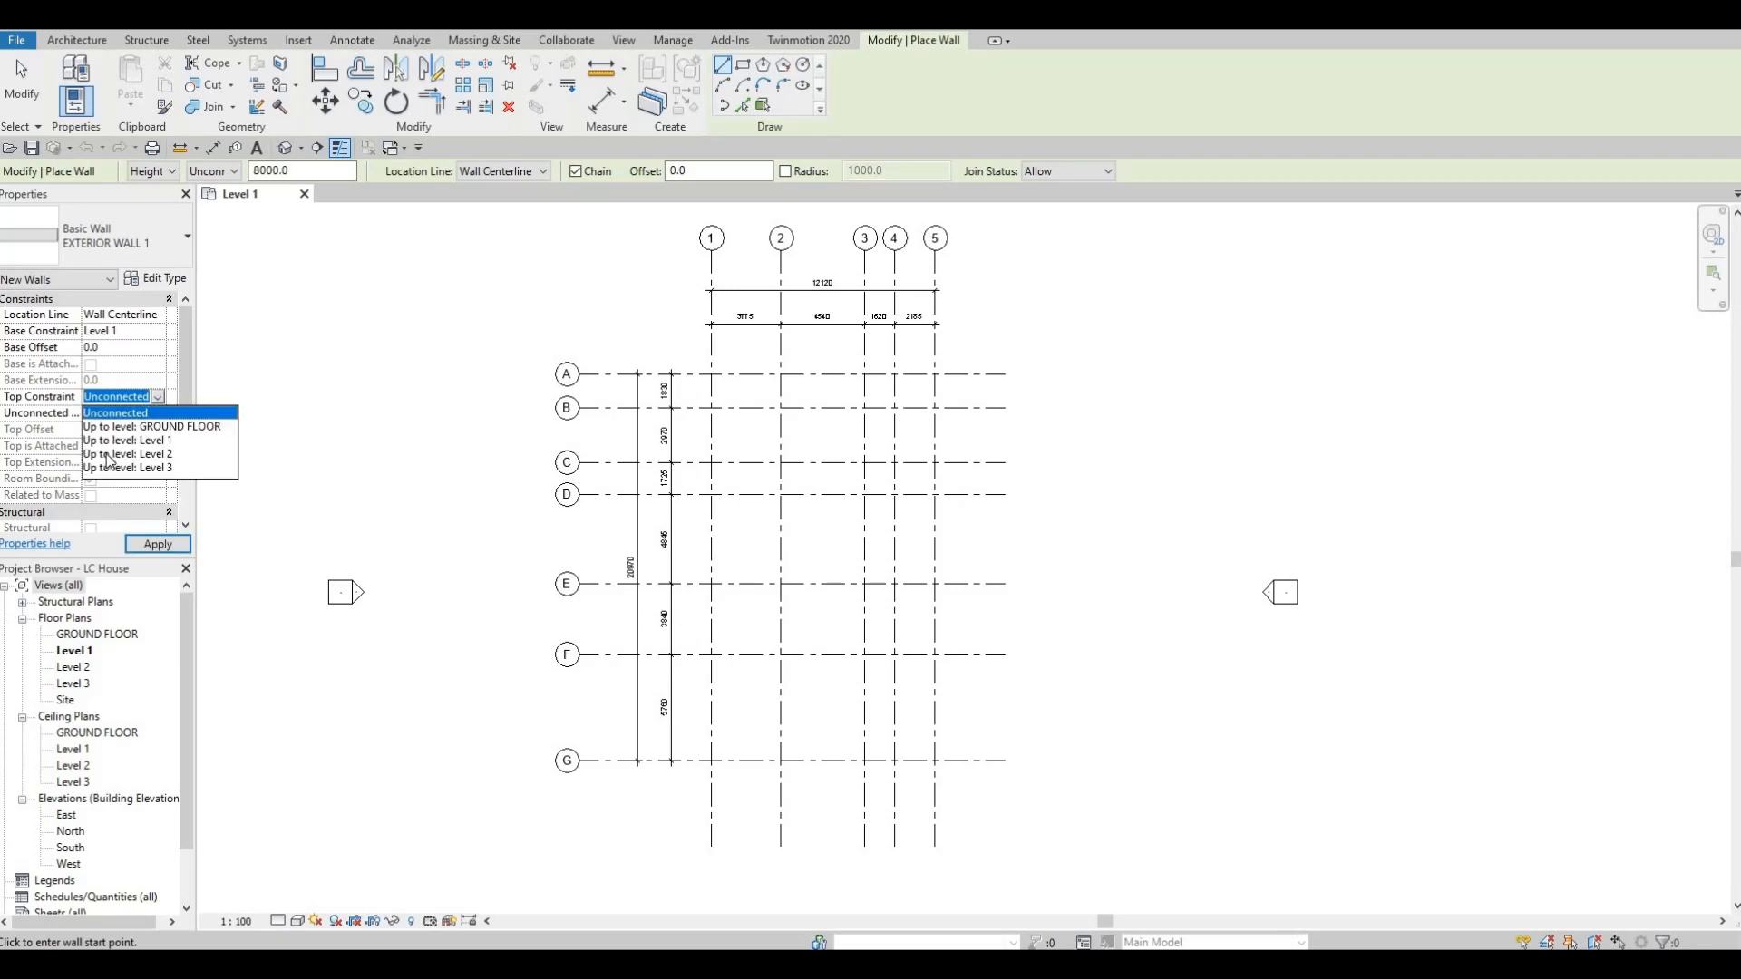
left_click(107, 456)
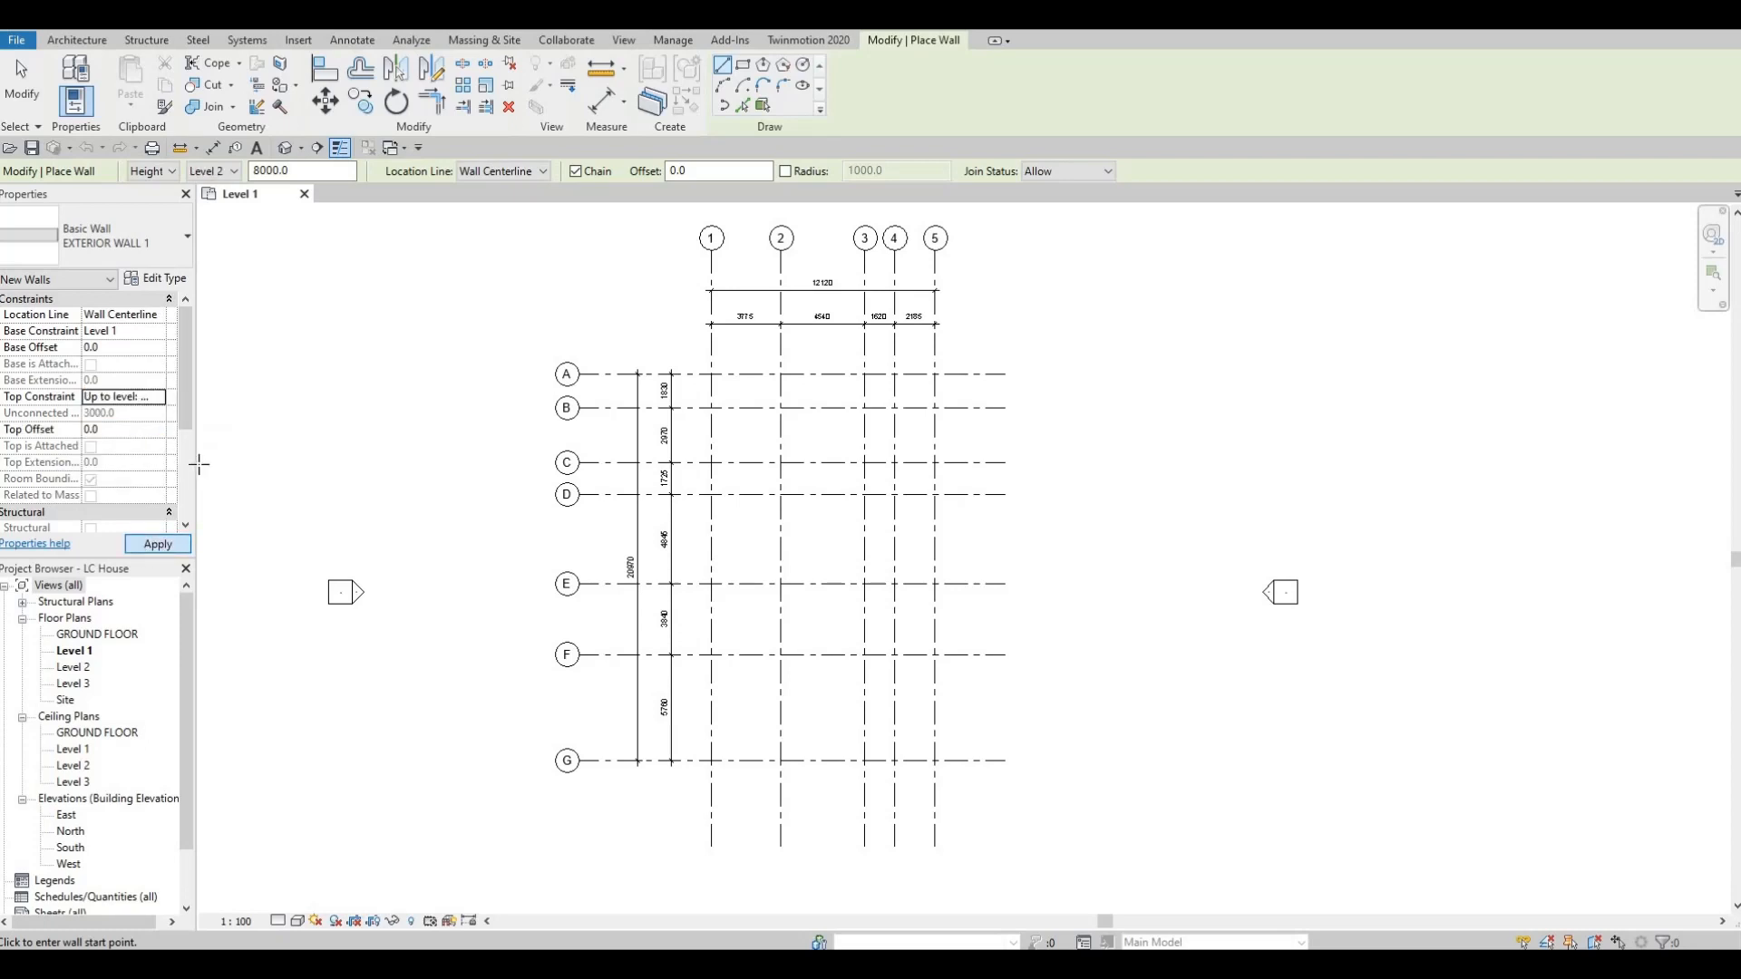
left_click_drag(197, 457, 225, 457)
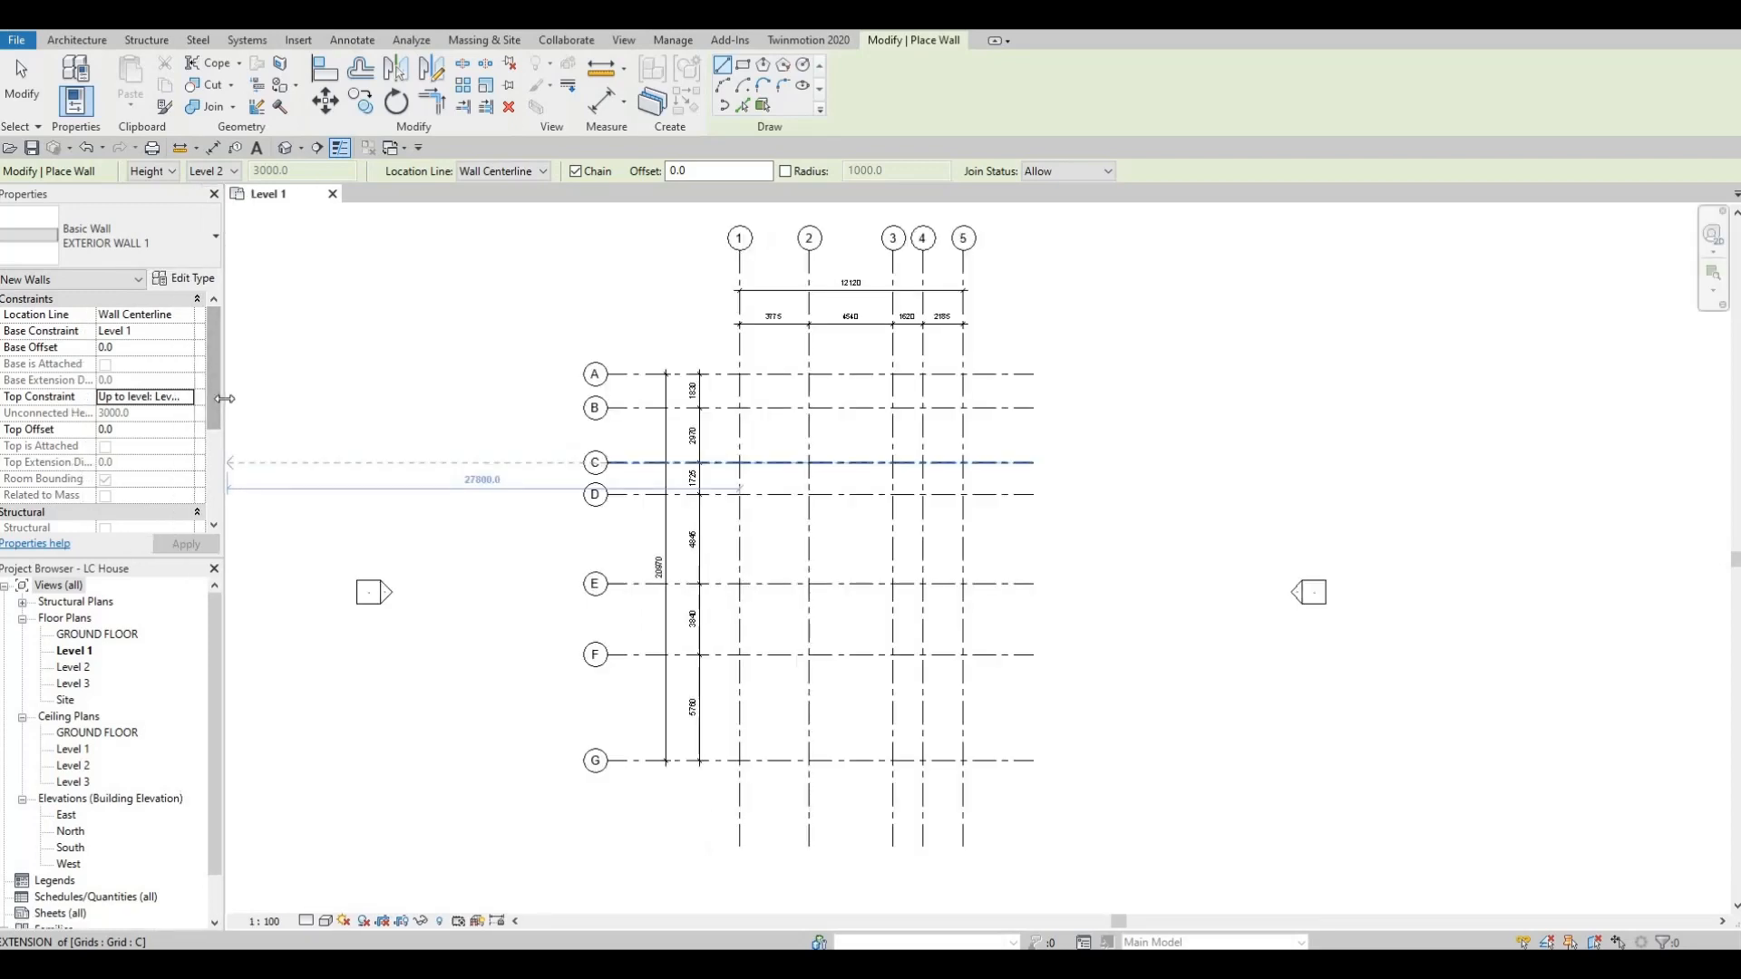
left_click_drag(226, 397, 236, 415)
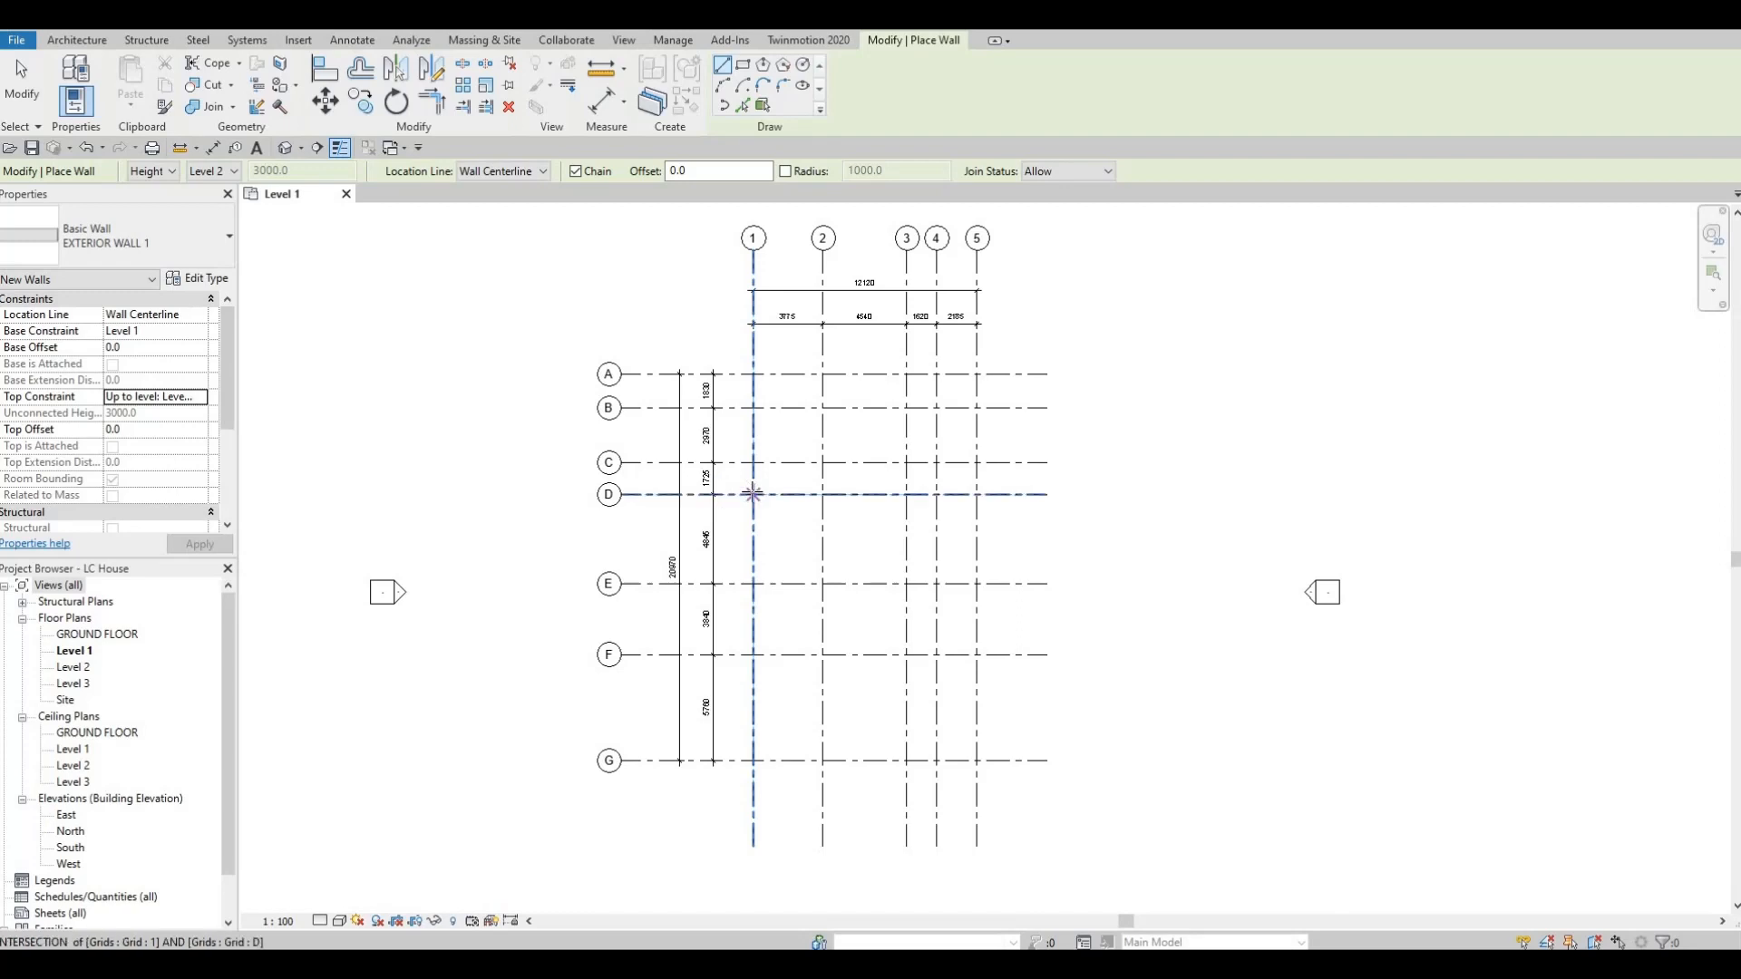
Draw an exterior wall along grid D from grid 1 to grid 2, continuing 2700 along grid 2 toward grid E.
left_click(753, 494)
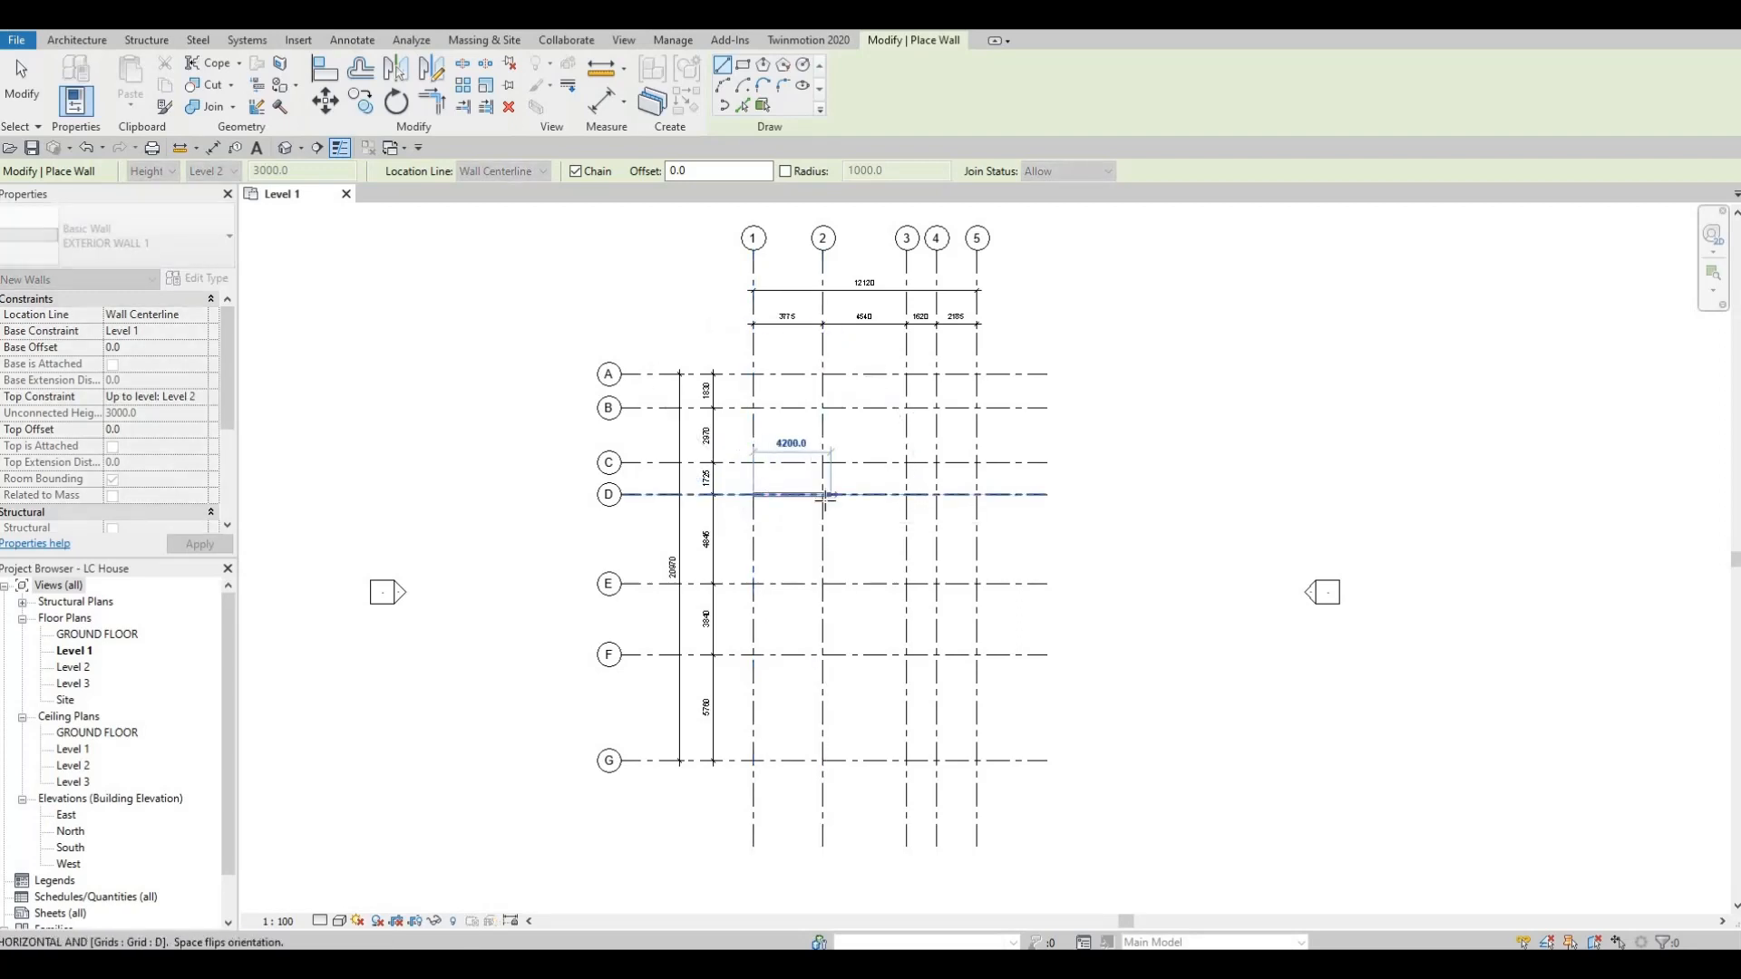
scroll(821, 497, "up", 5)
left_click(808, 494)
scroll(805, 467, "down", 3)
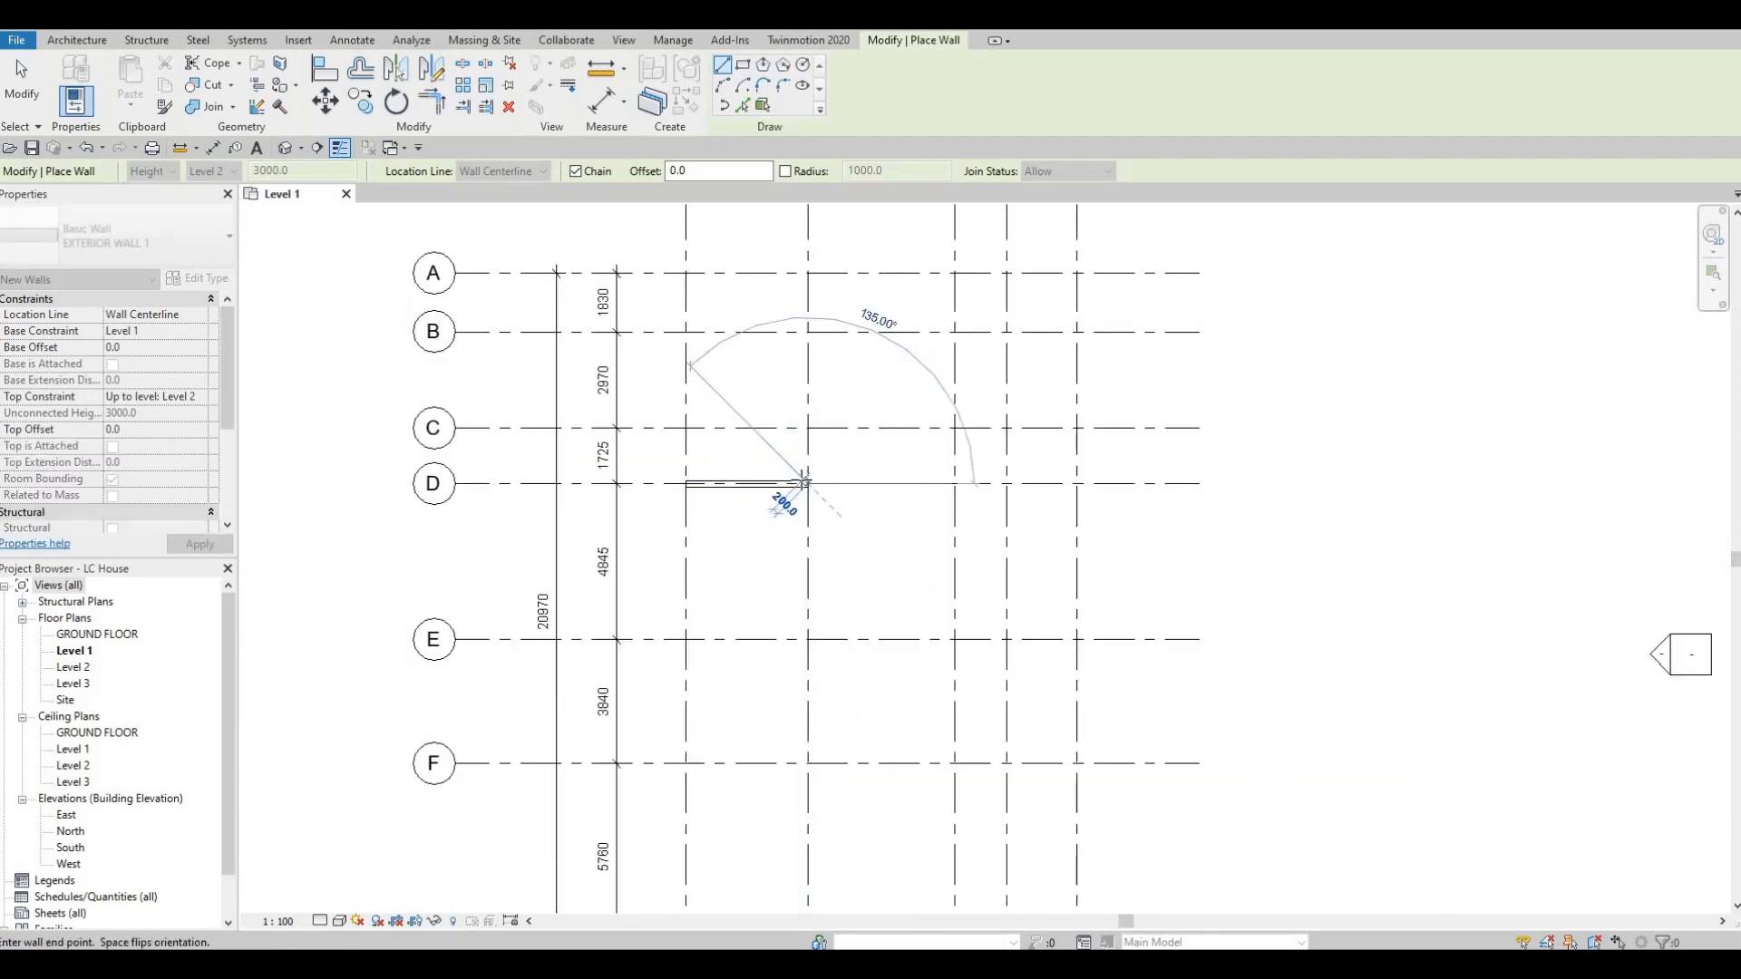
key("F1")
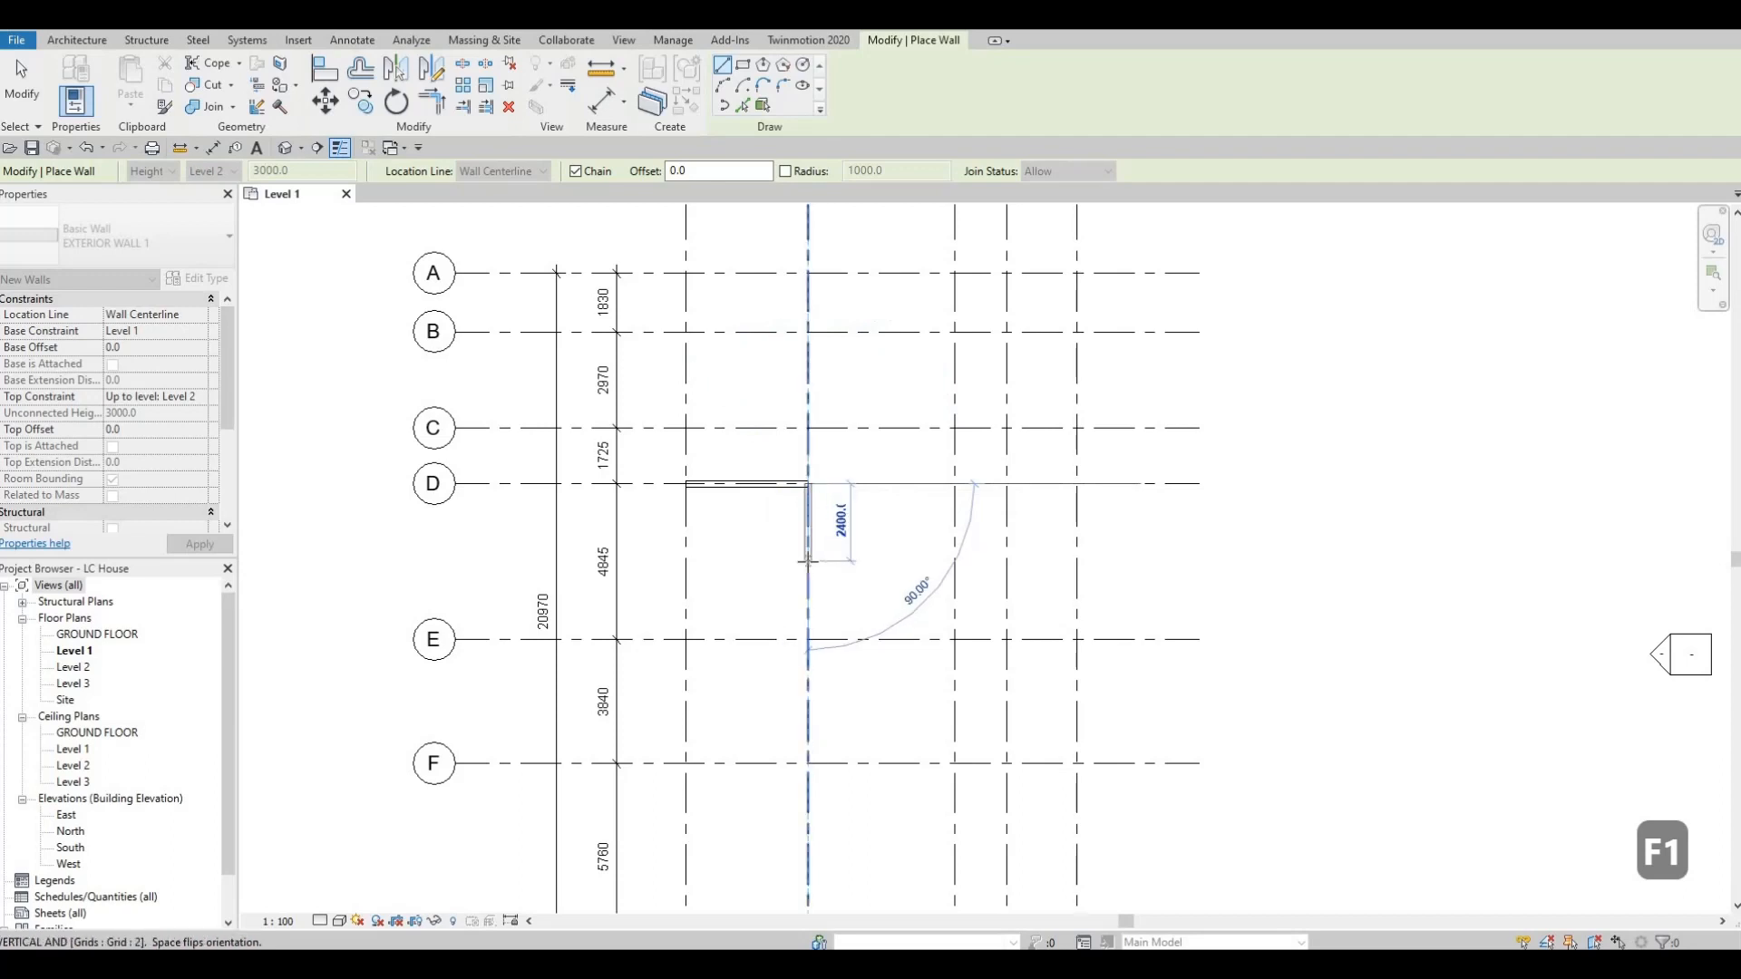
type("2700")
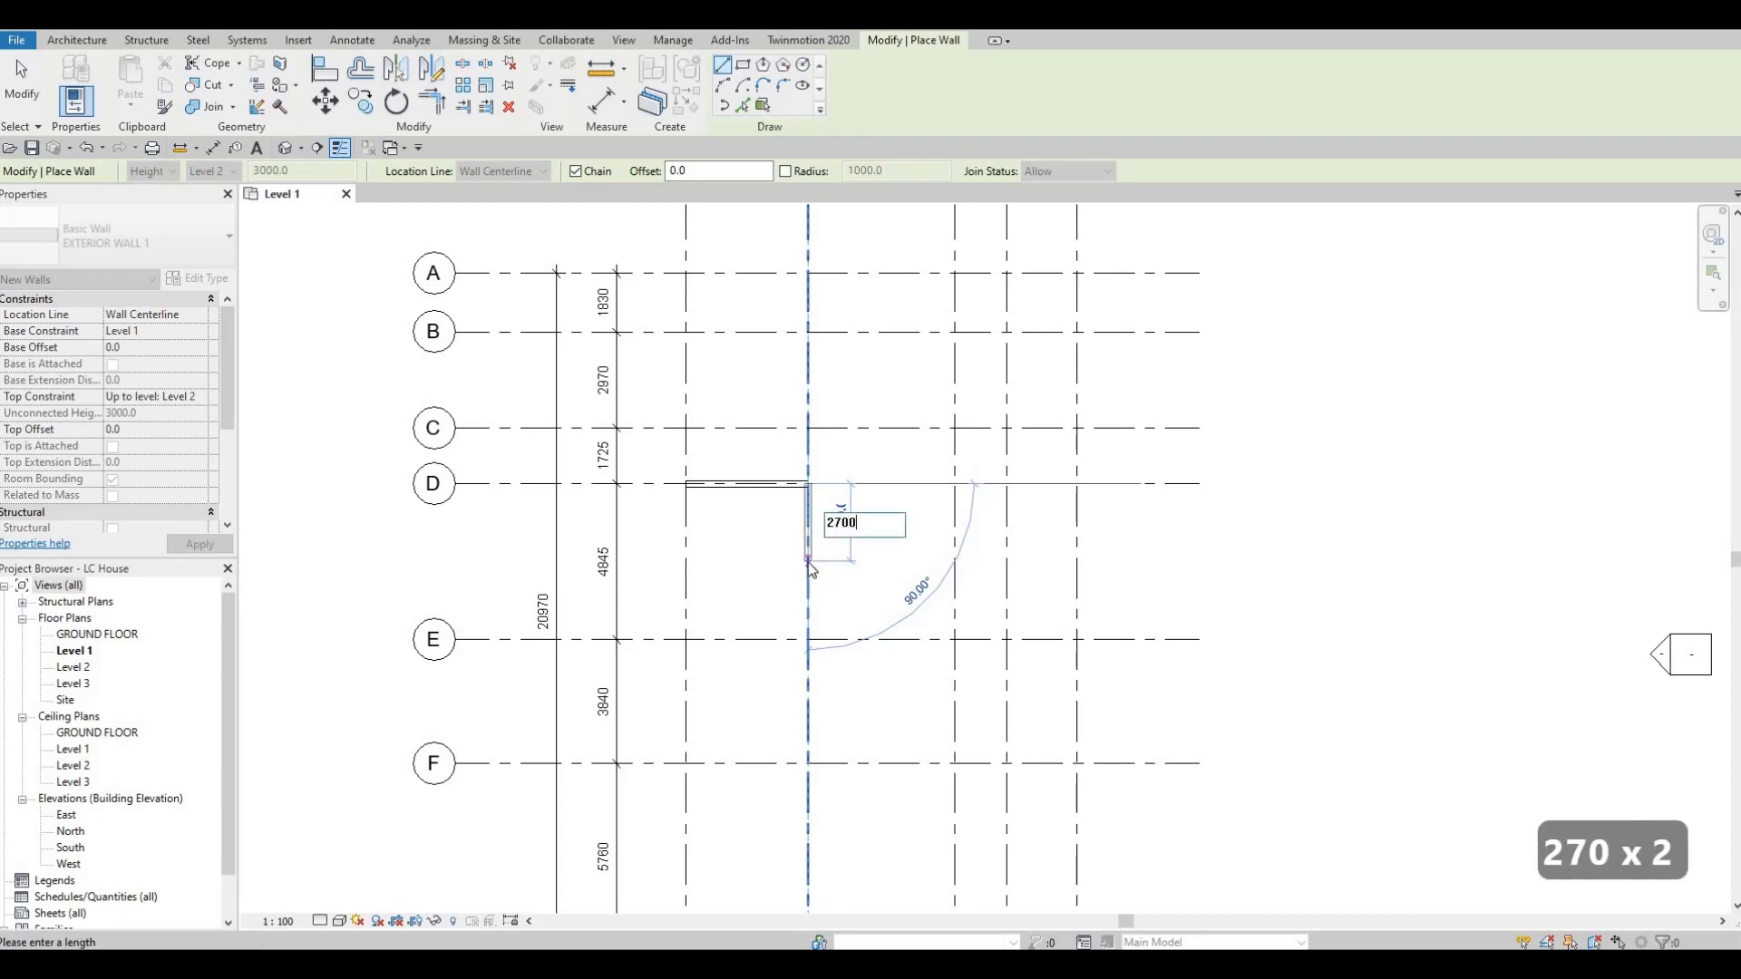
key("Return")
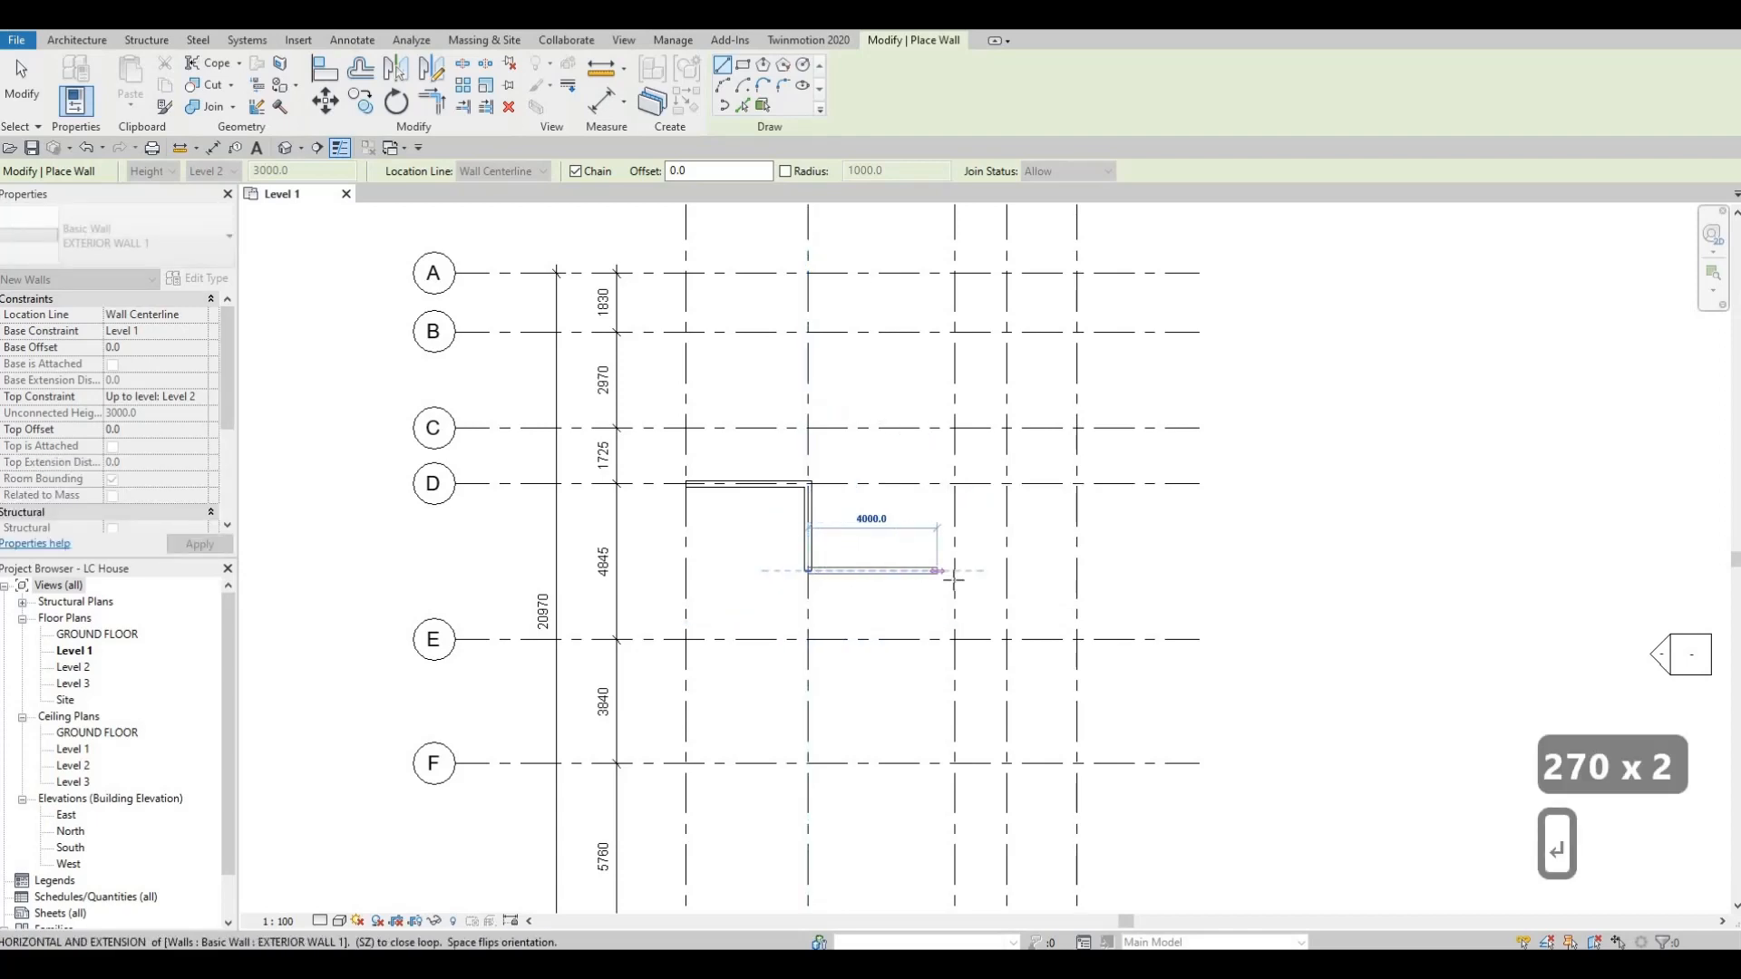
Continue the wall chain horizontally to grid 3, along grid 3 to grid C, and along grid C to grid 5.
scroll(952, 573, "down", 2)
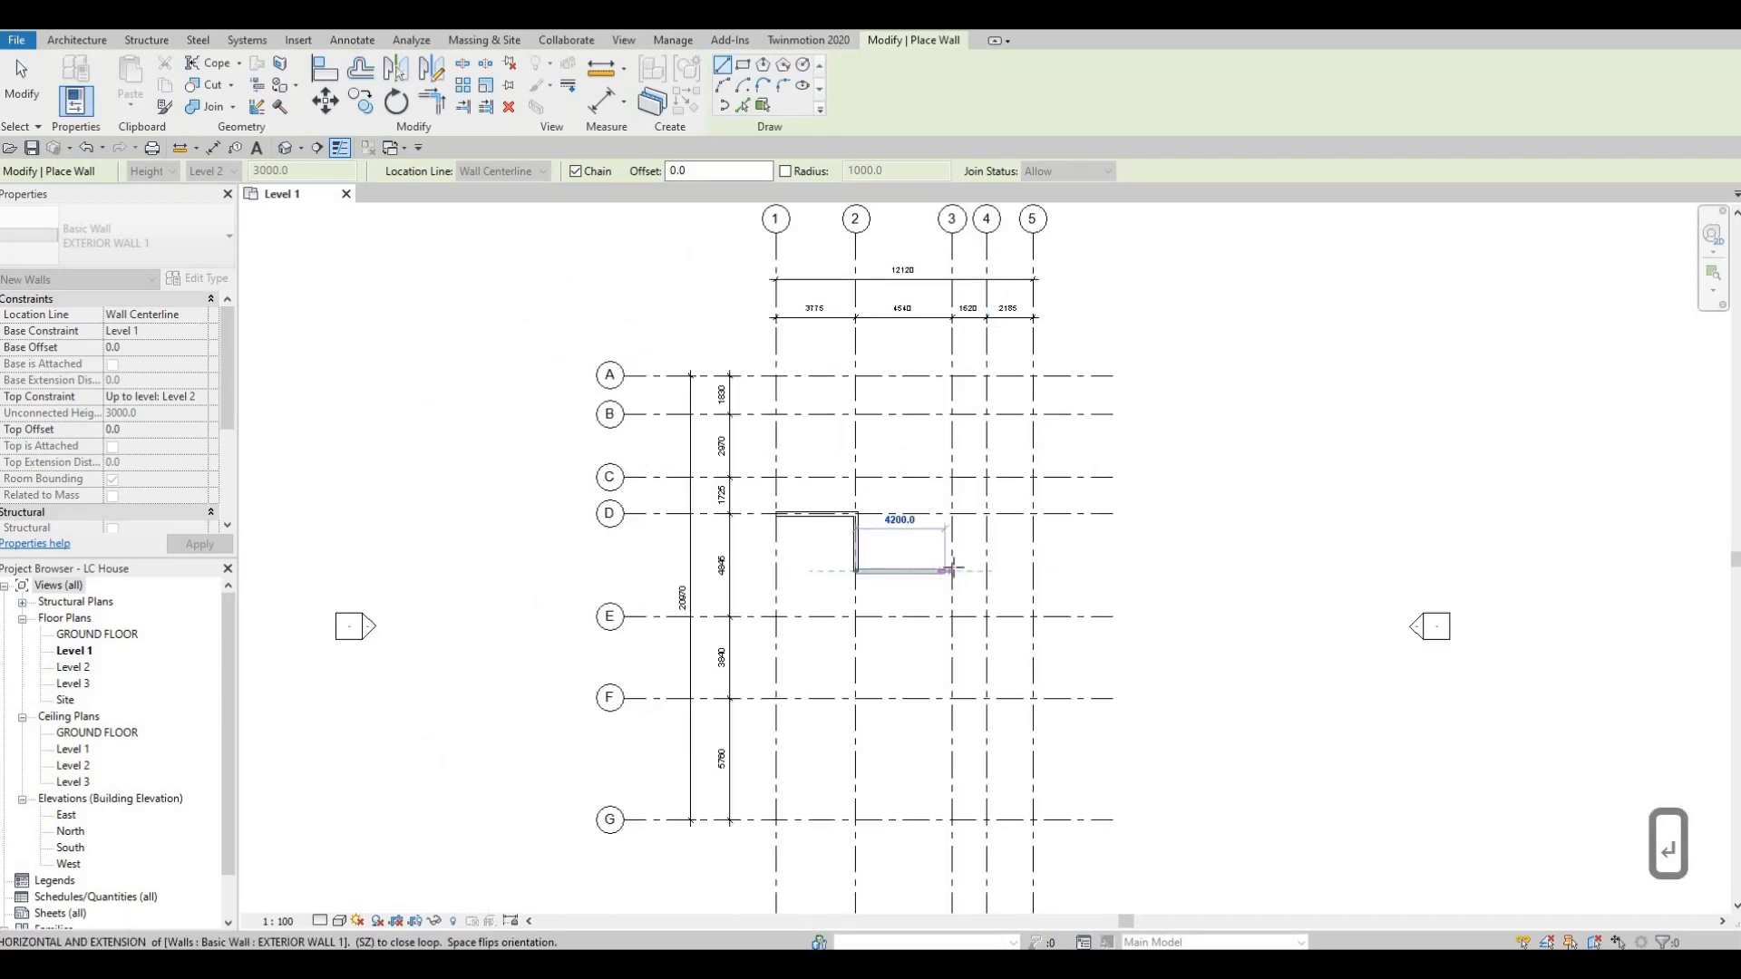
scroll(953, 570, "up", 2)
middle_click_drag(952, 572, 952, 709)
left_click(952, 708)
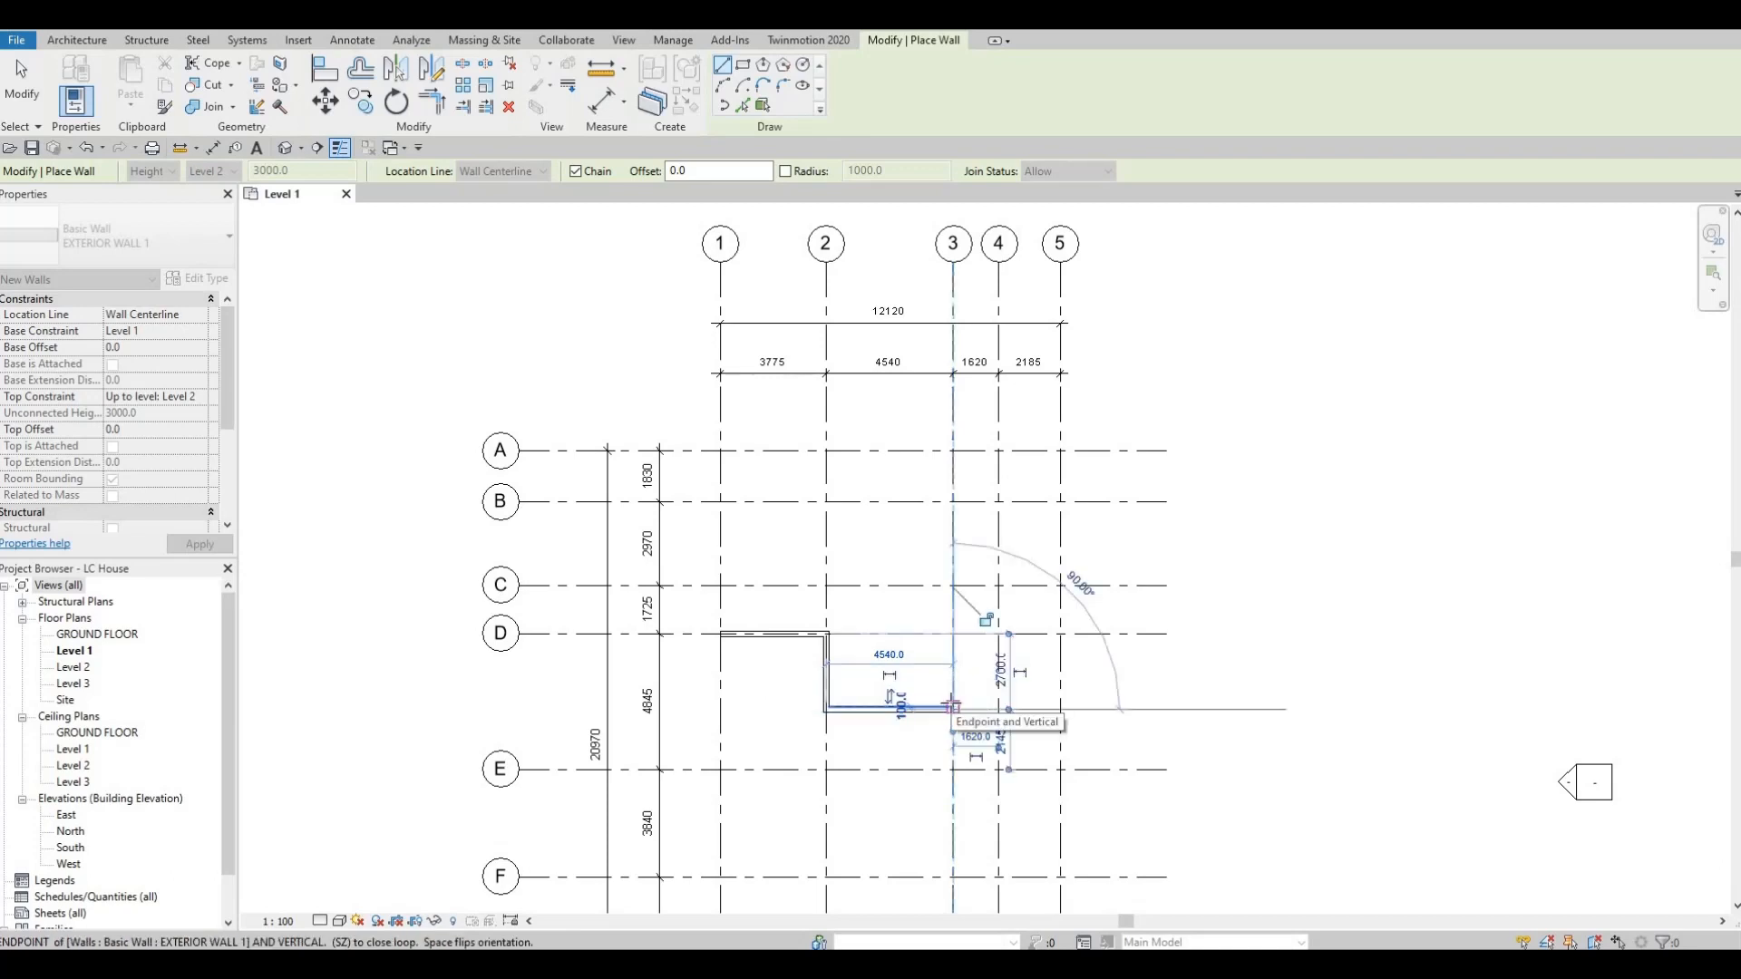
left_click(953, 585)
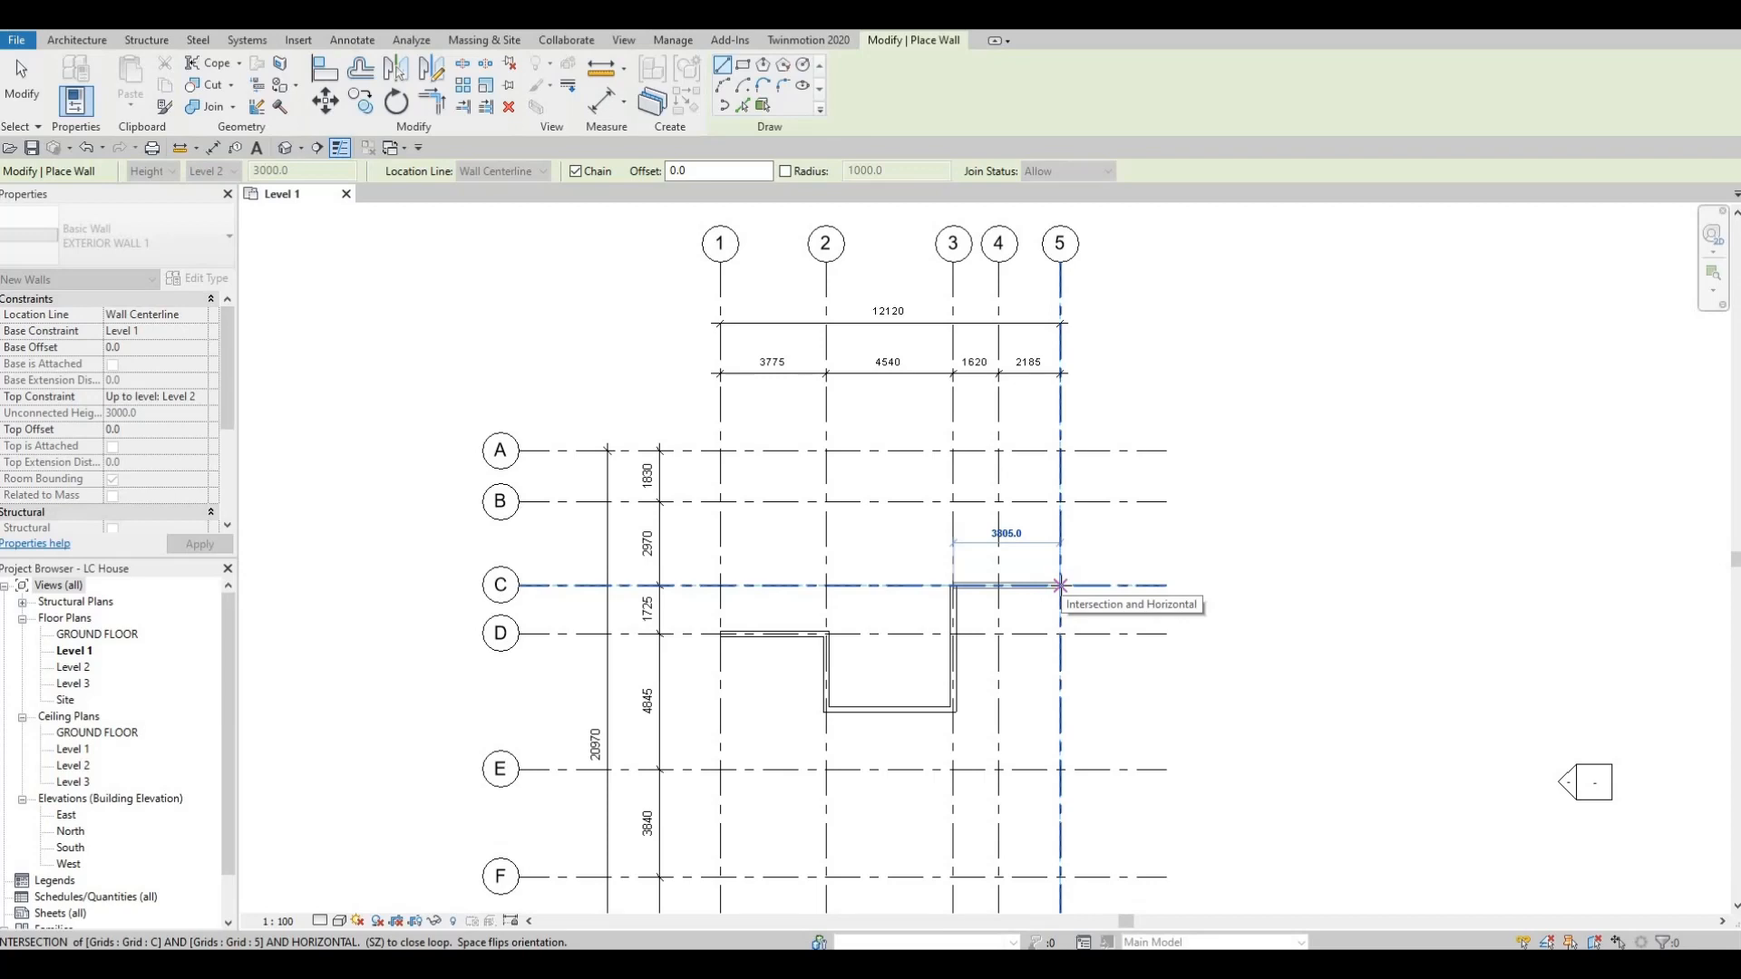
left_click(1060, 585)
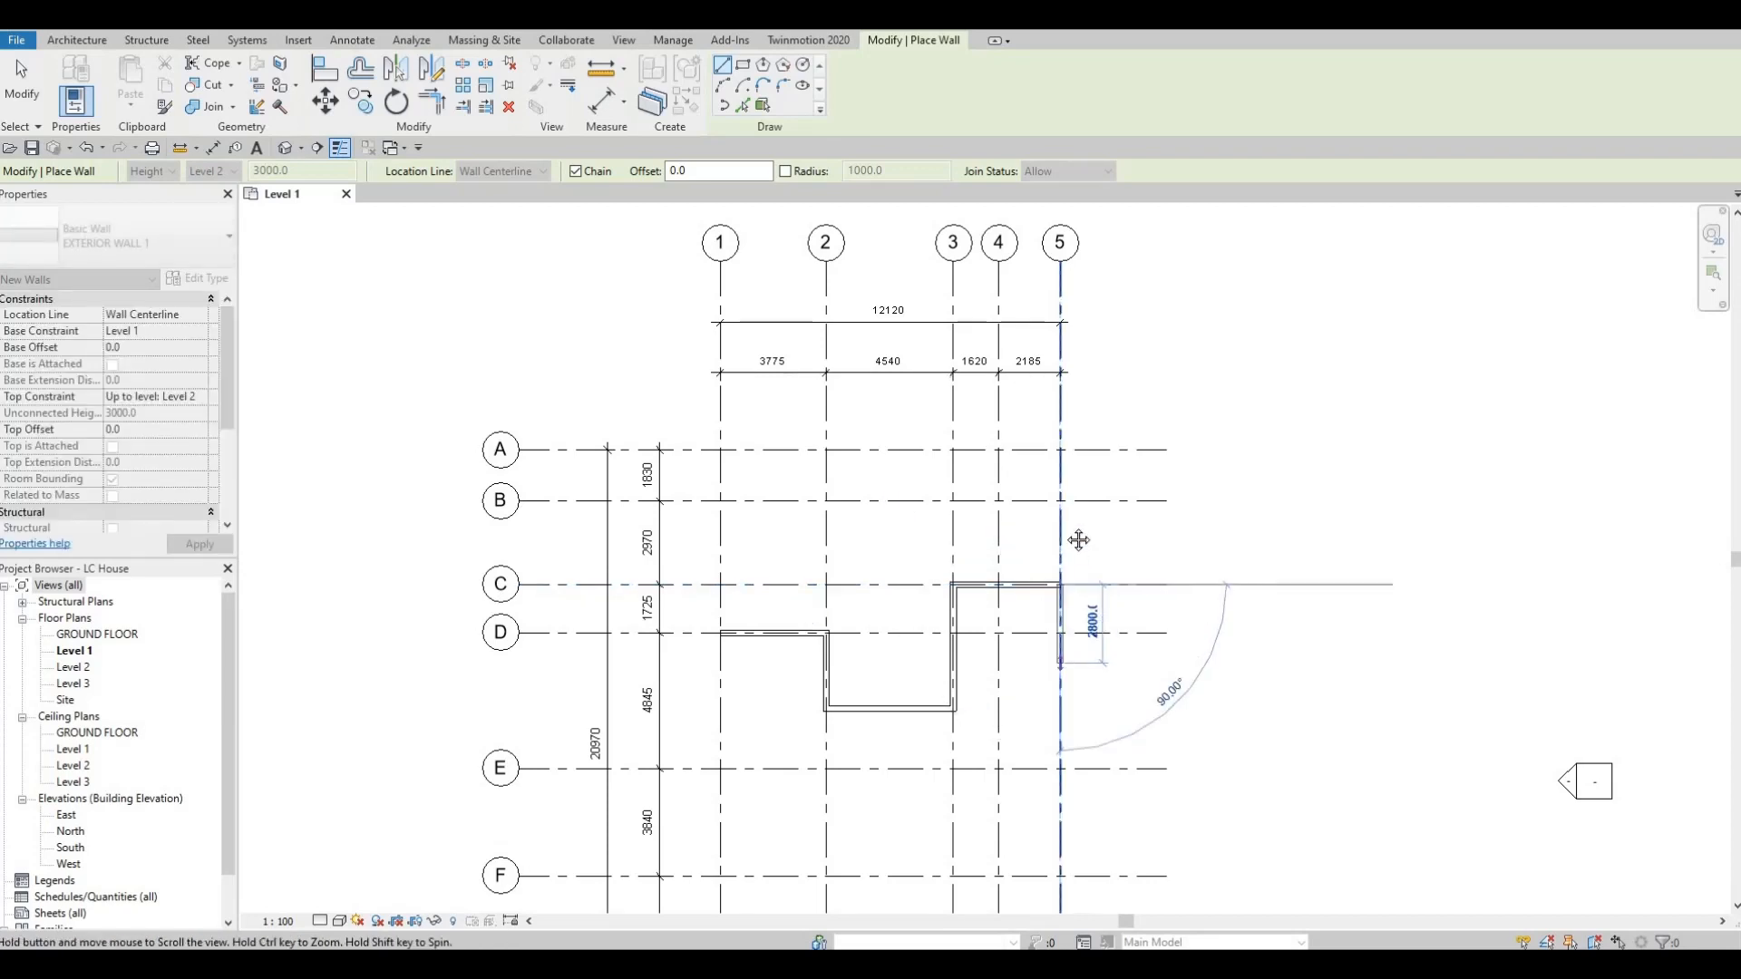
Continue the wall chain along grid 5 down to grid F and along grid F to grid 4.
middle_click_drag(1078, 541, 1081, 403)
scroll(1061, 701, "down", 1)
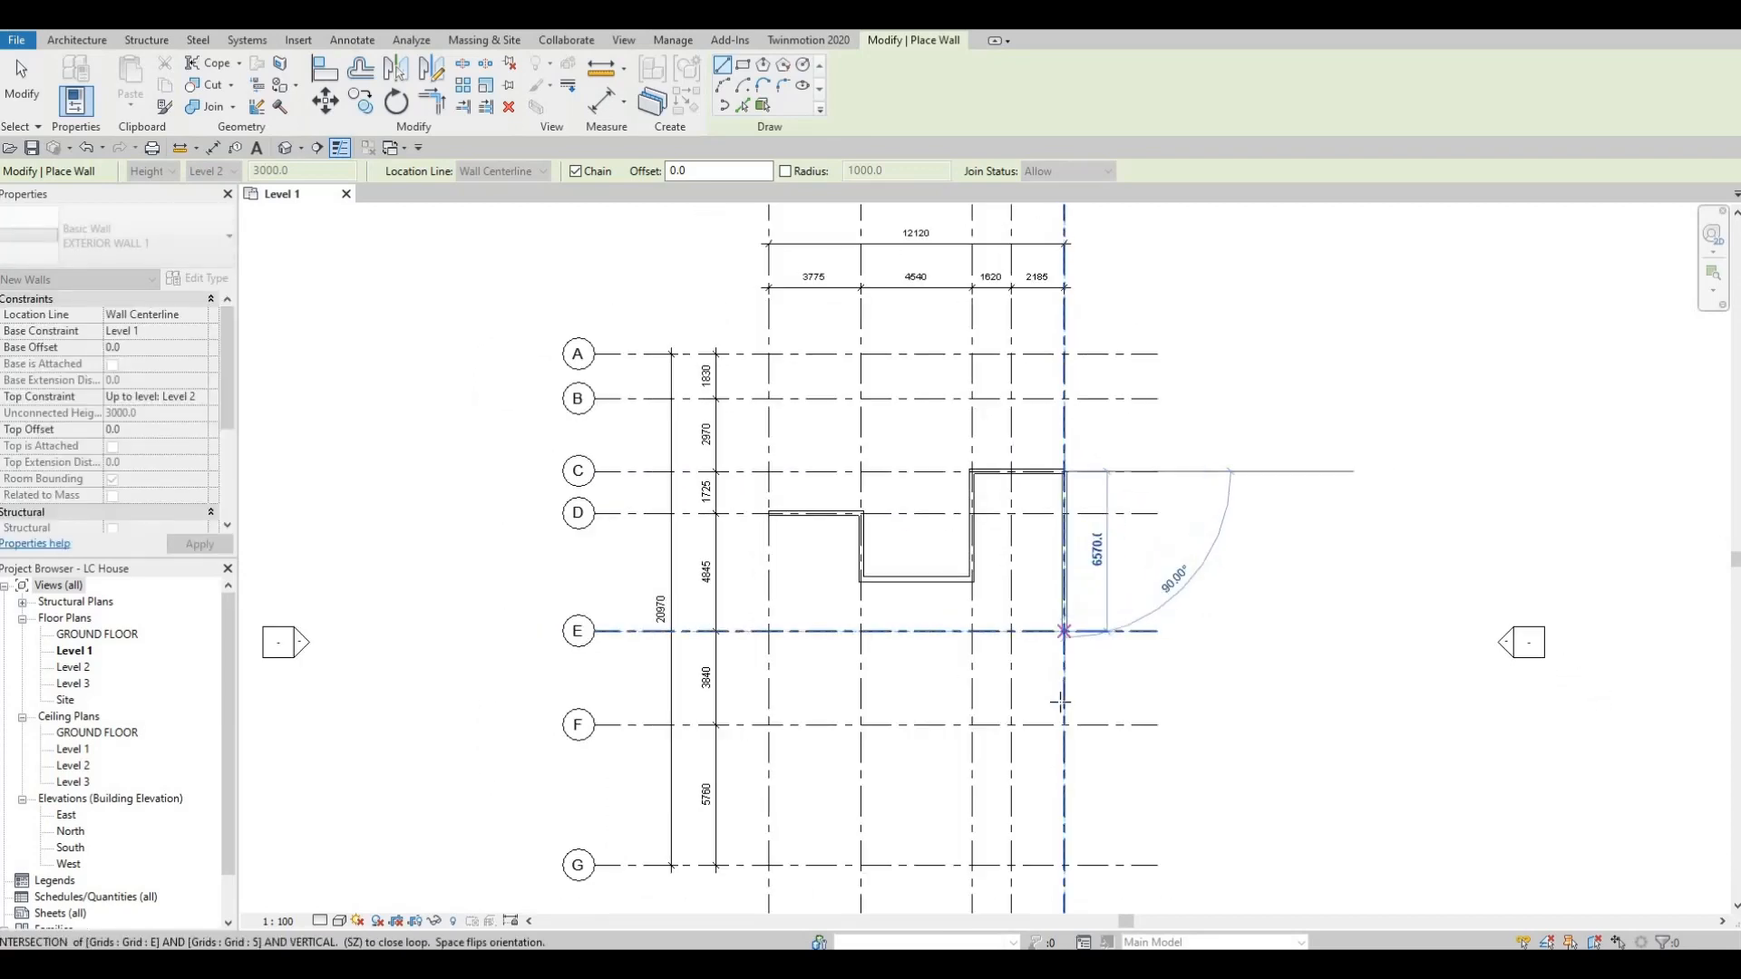
middle_click_drag(1104, 681, 1153, 645)
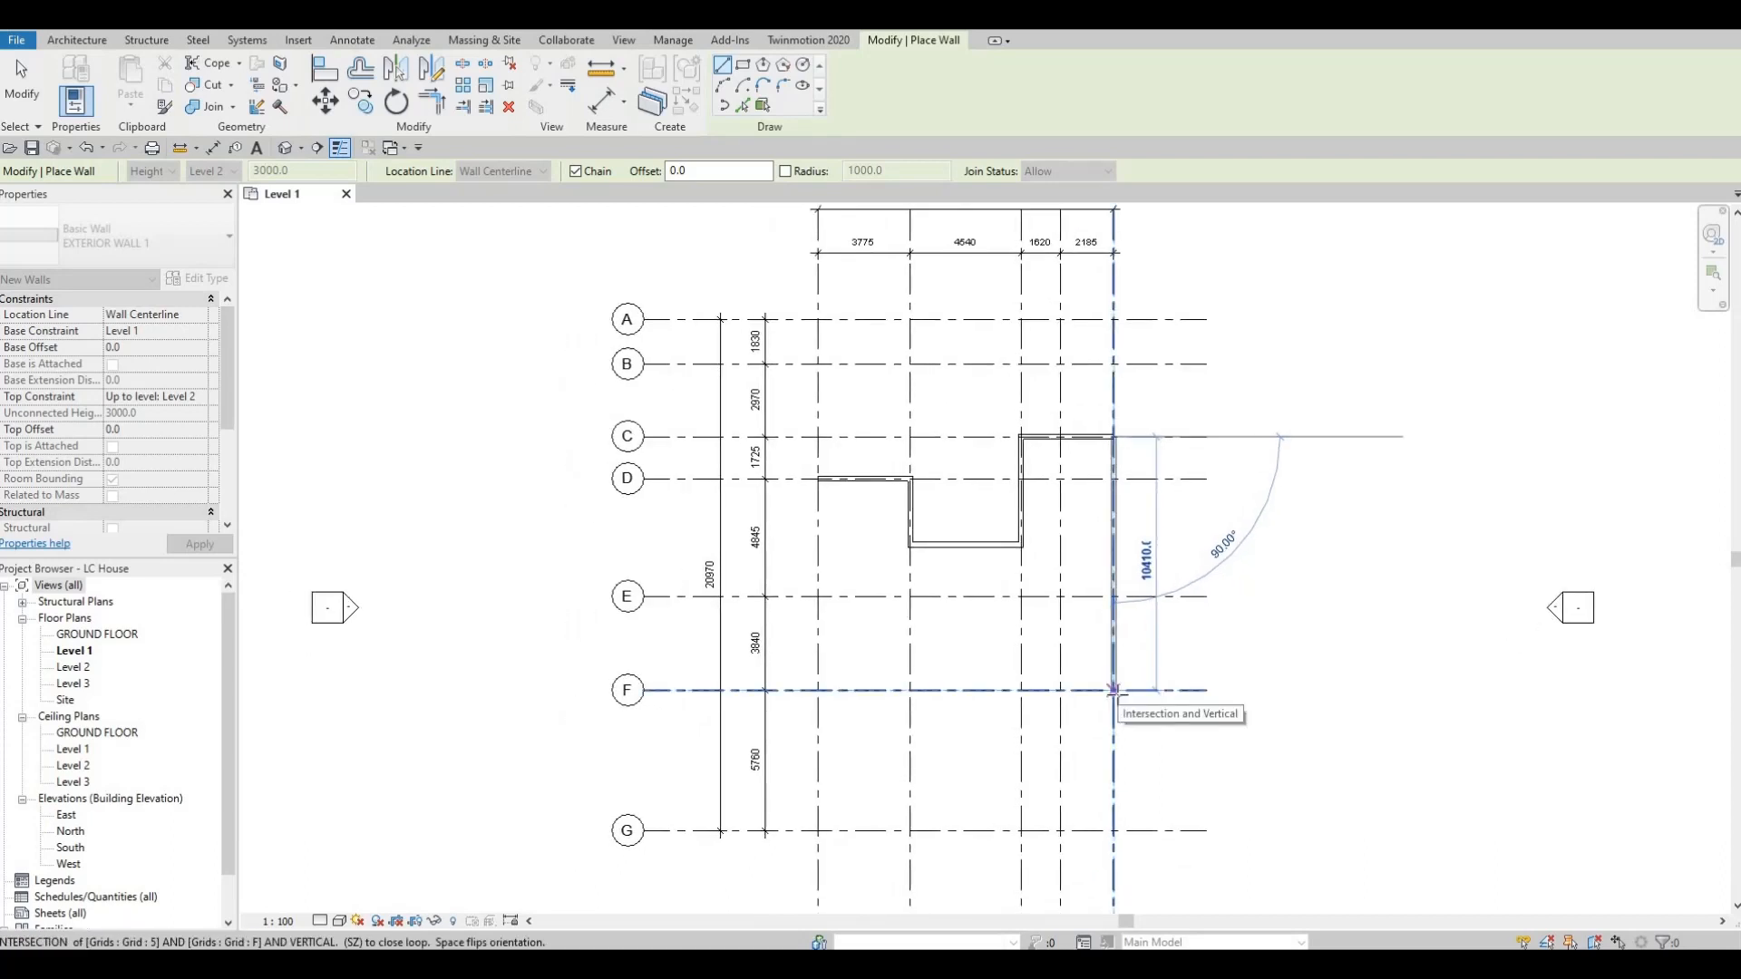
left_click(1113, 690)
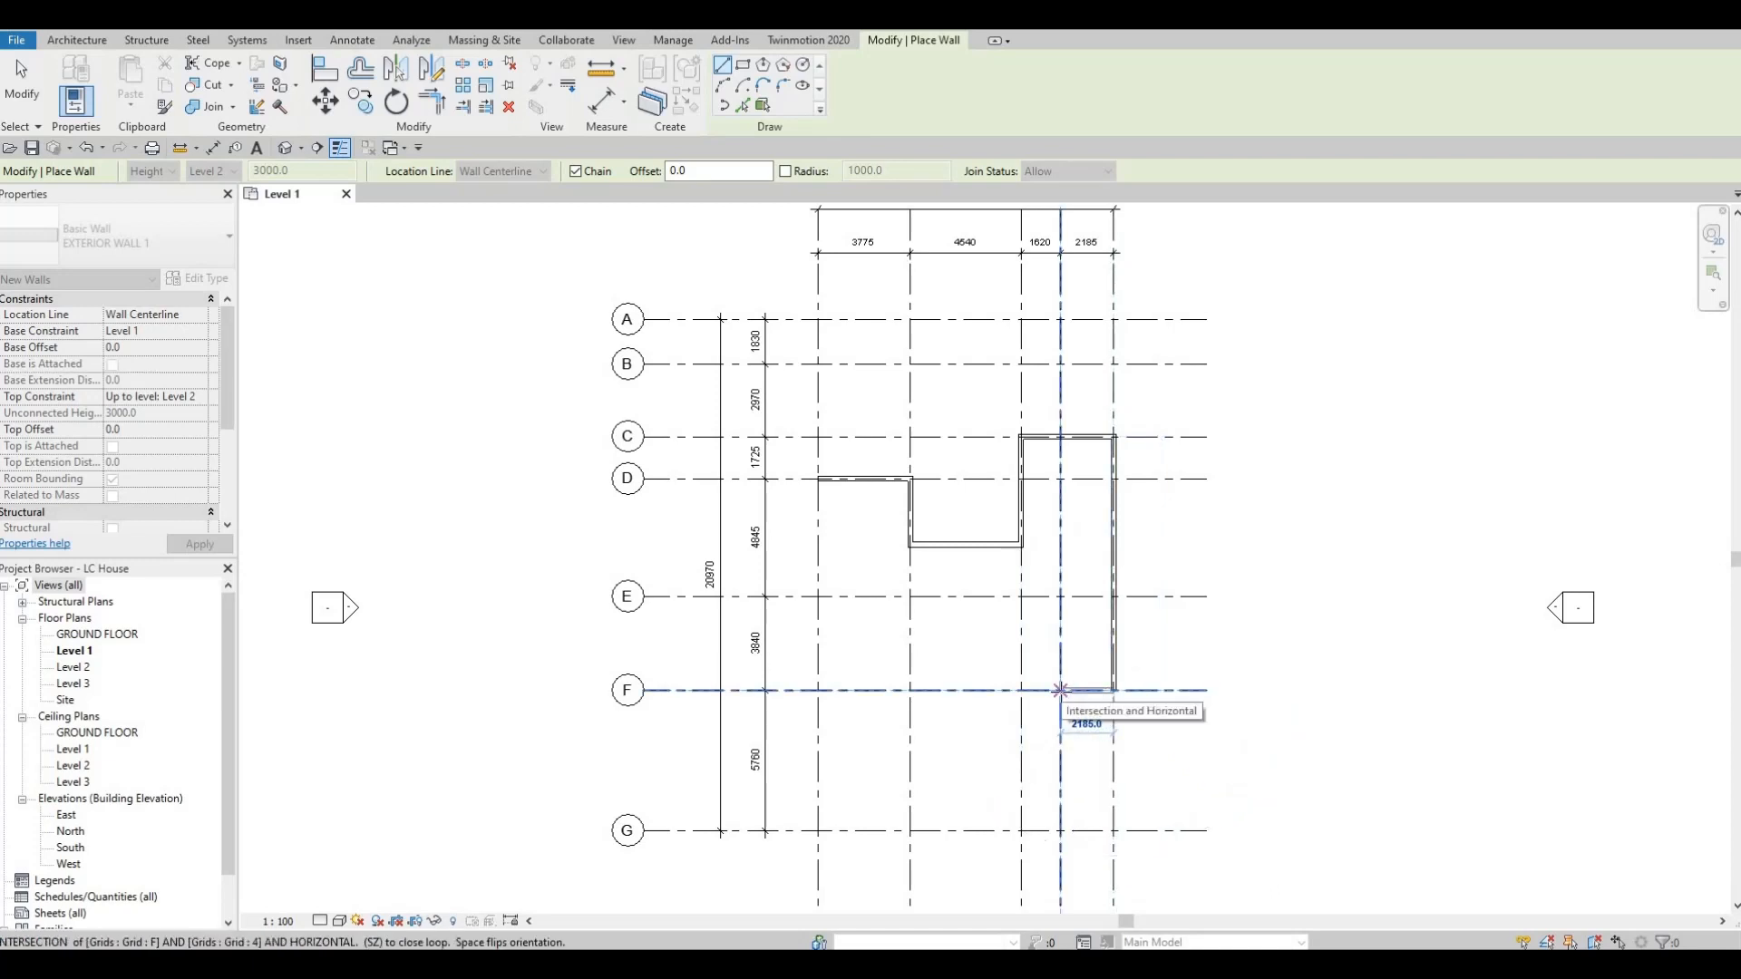
scroll(1060, 690, "down", 2)
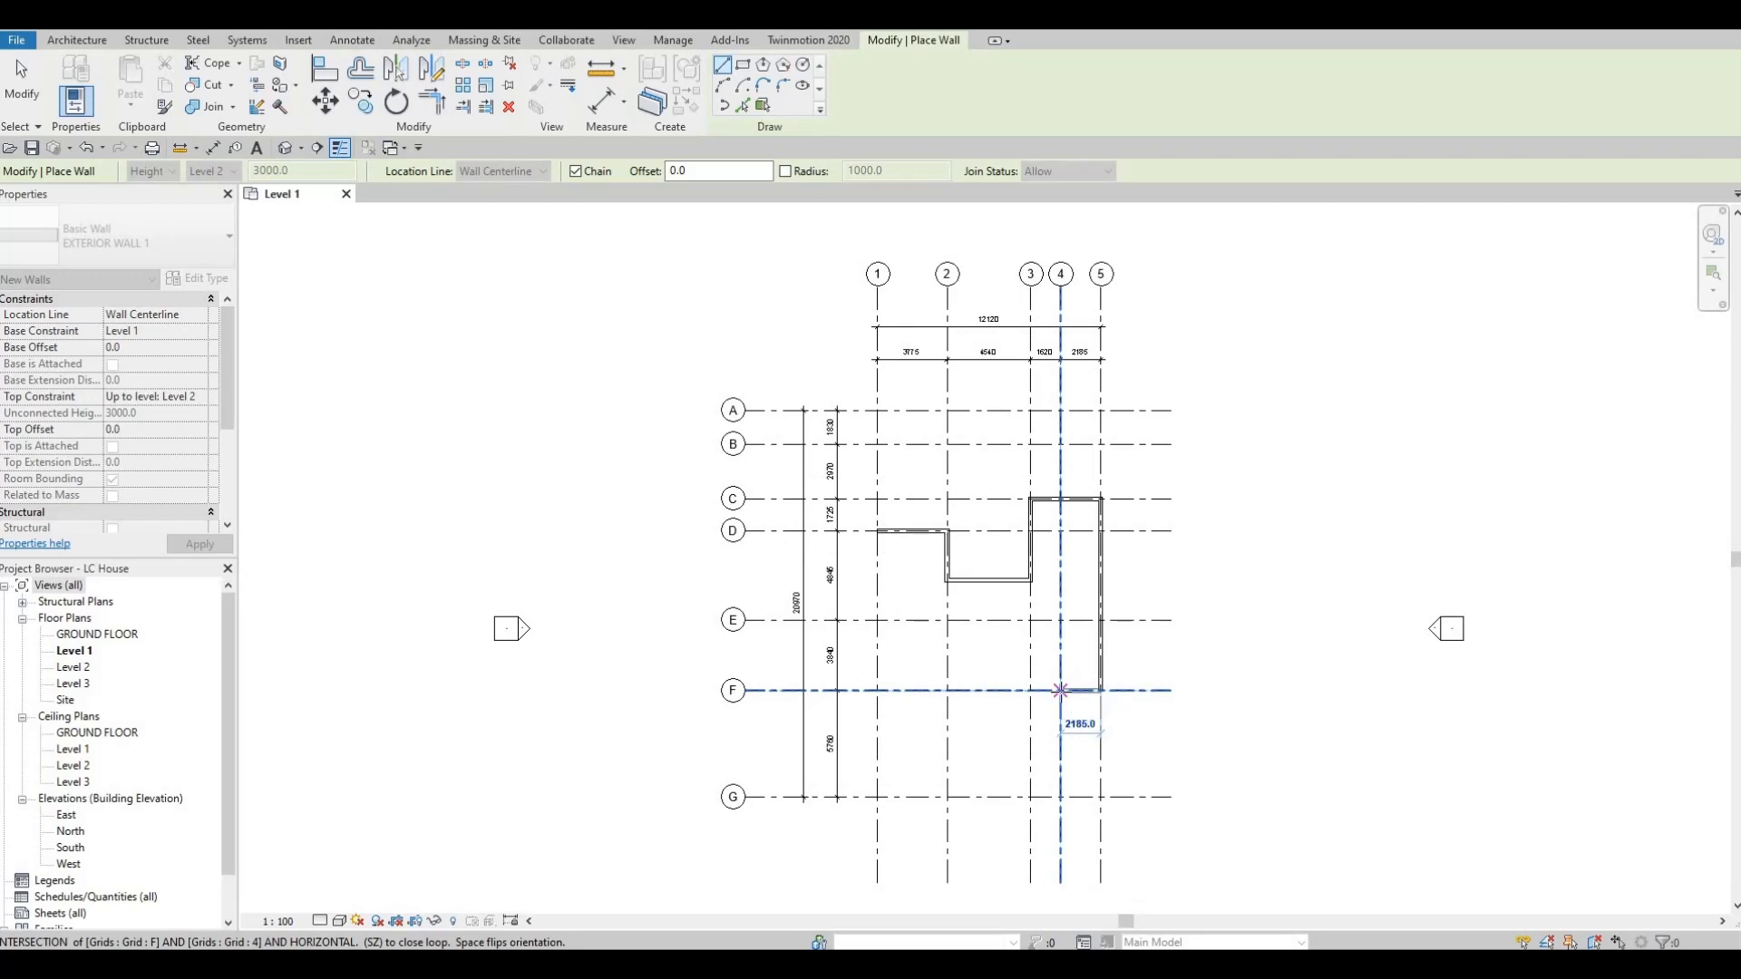
left_click(1061, 690)
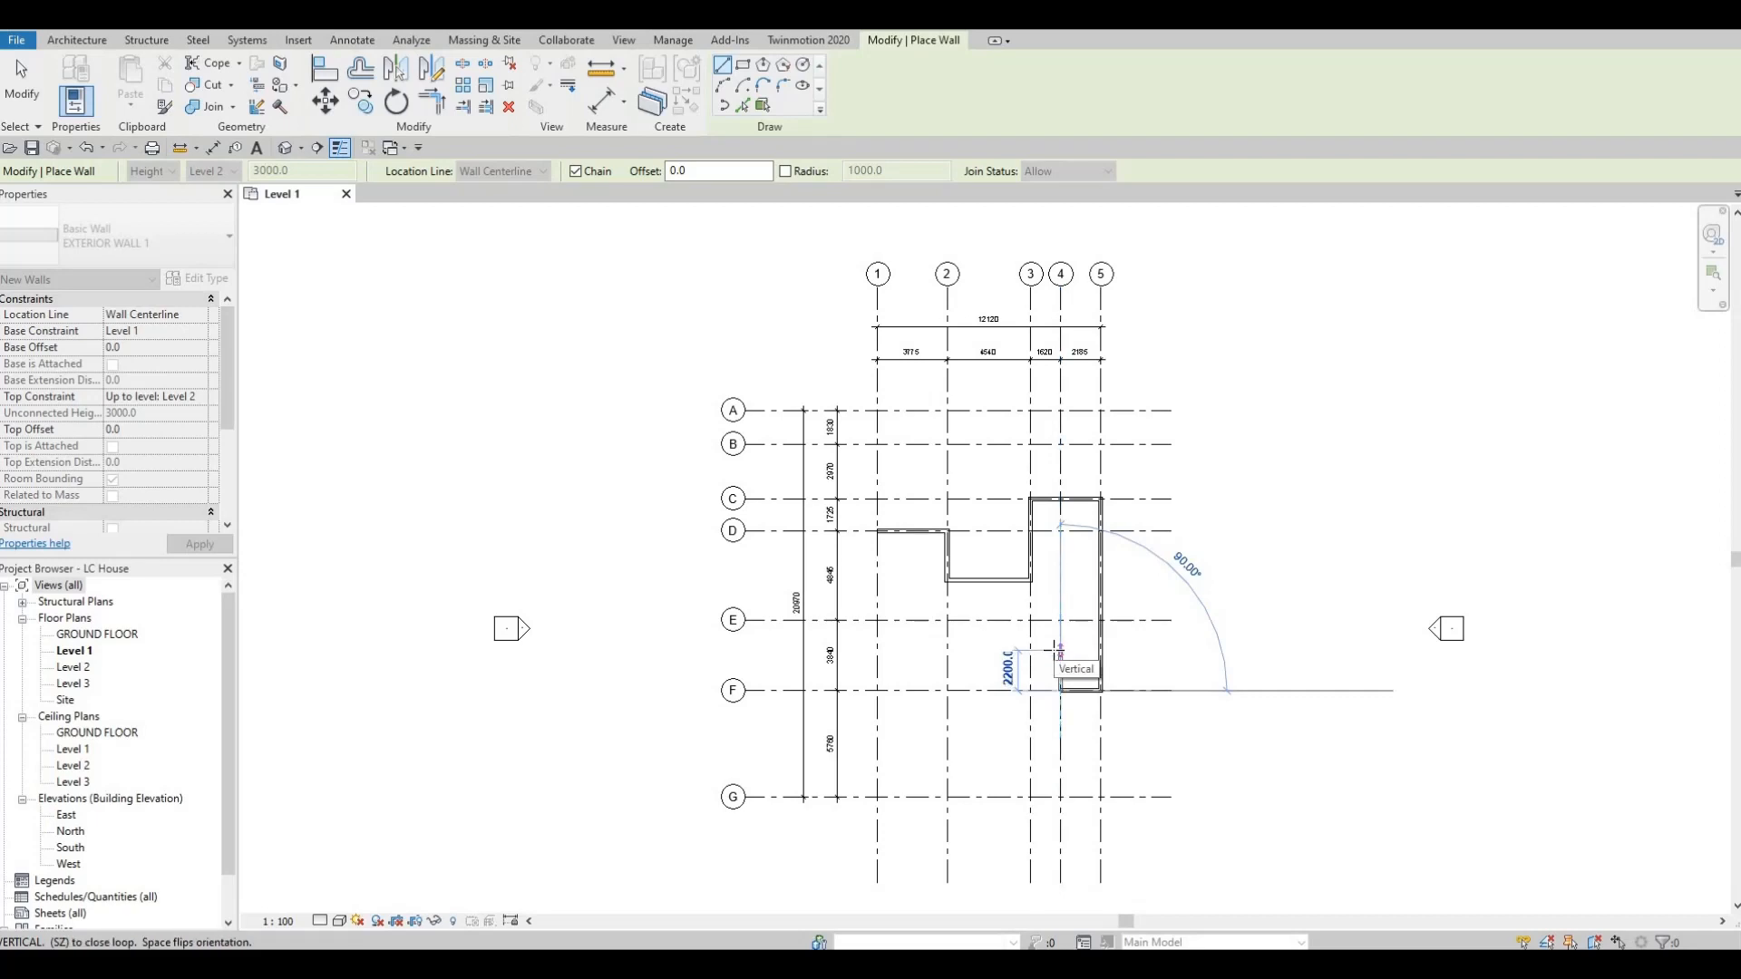
Continue the chain 1900 along grid 4 toward grid E, across to grid 3, up to grid E, and along E to grid 2.
type("1900")
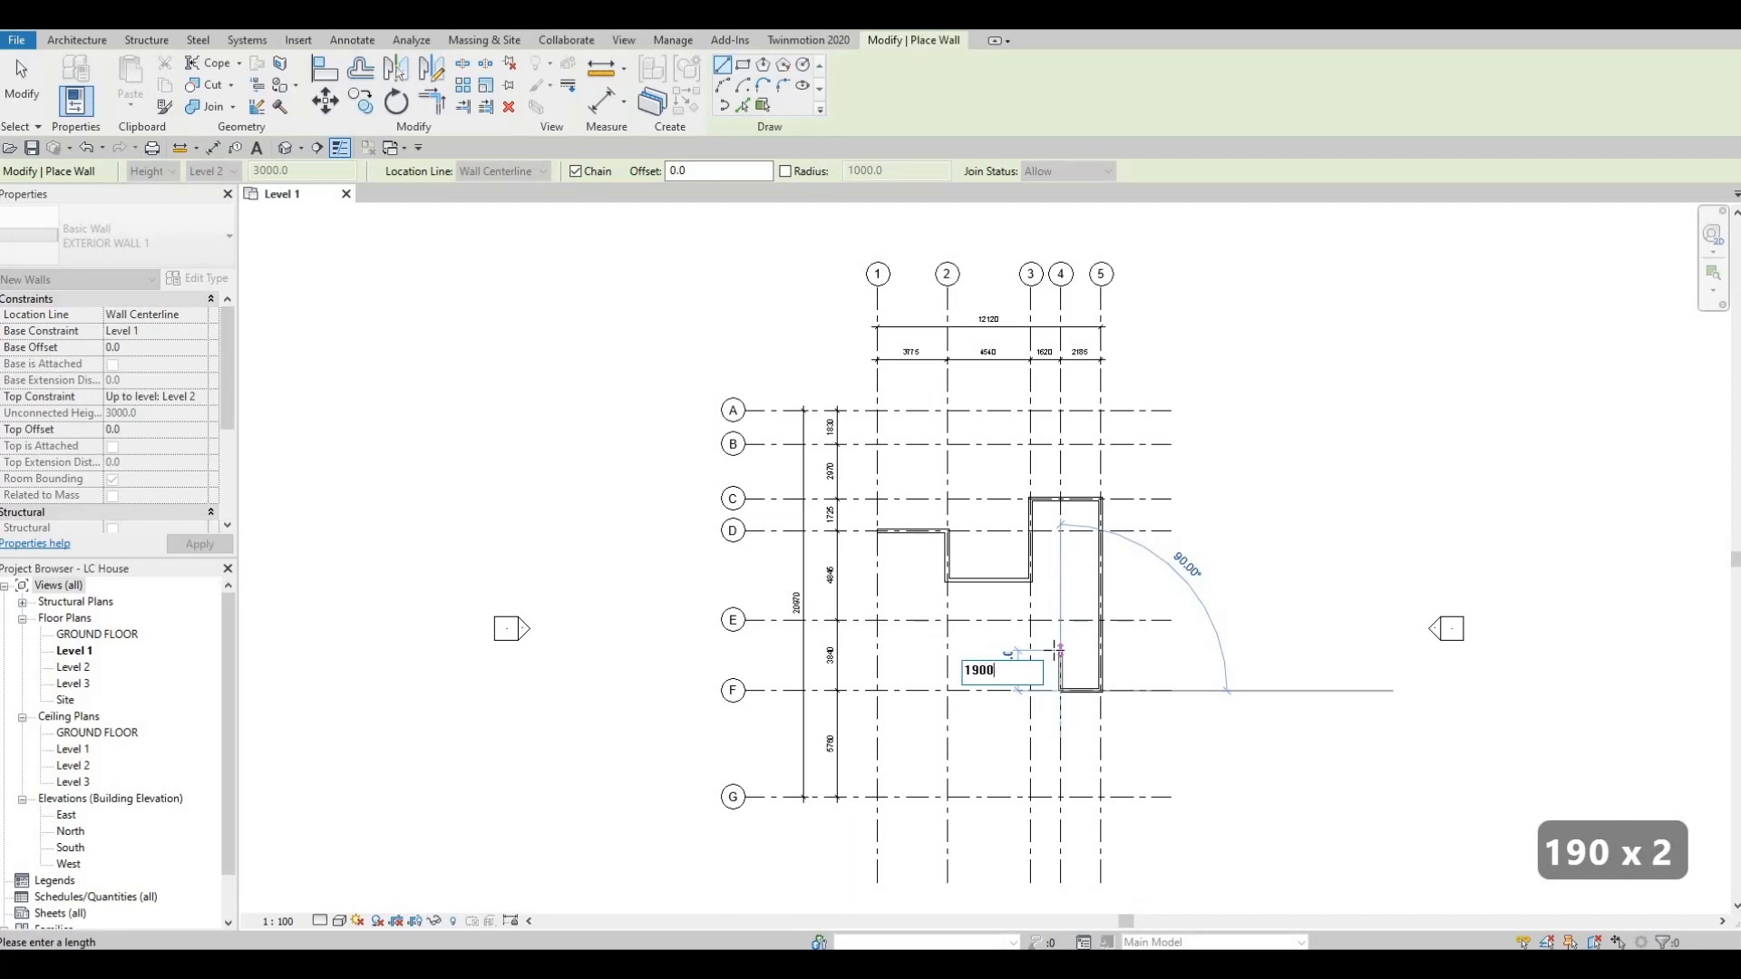
key("Return")
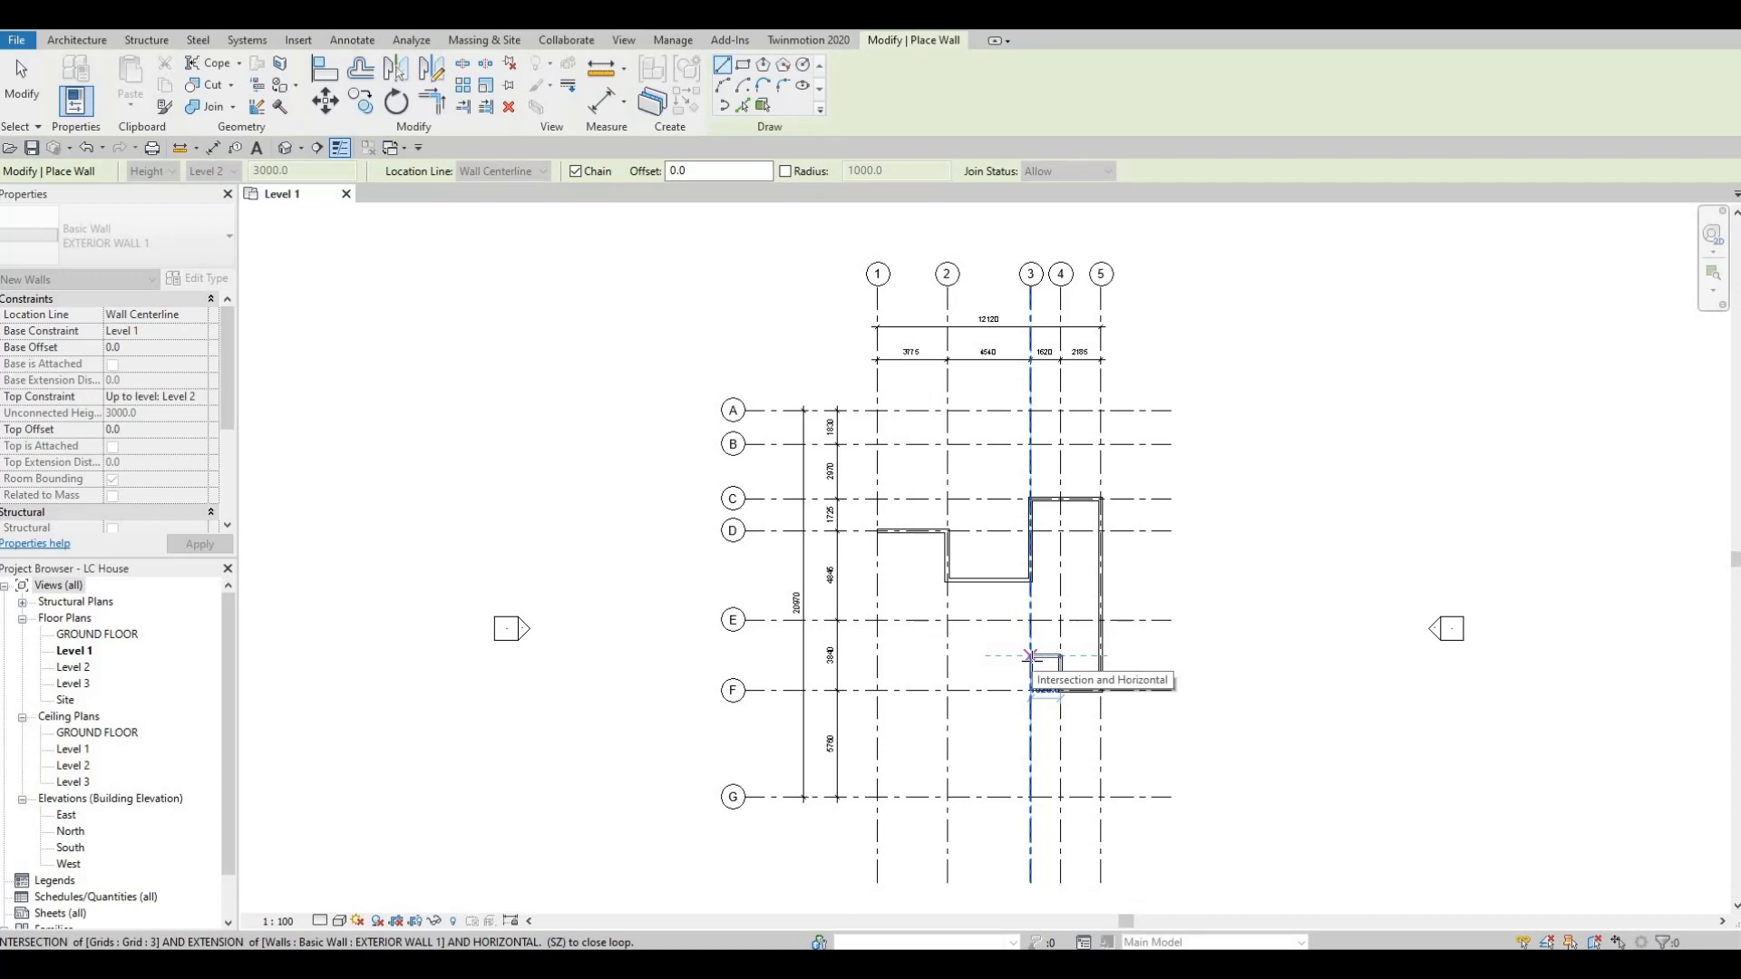
left_click(1030, 656)
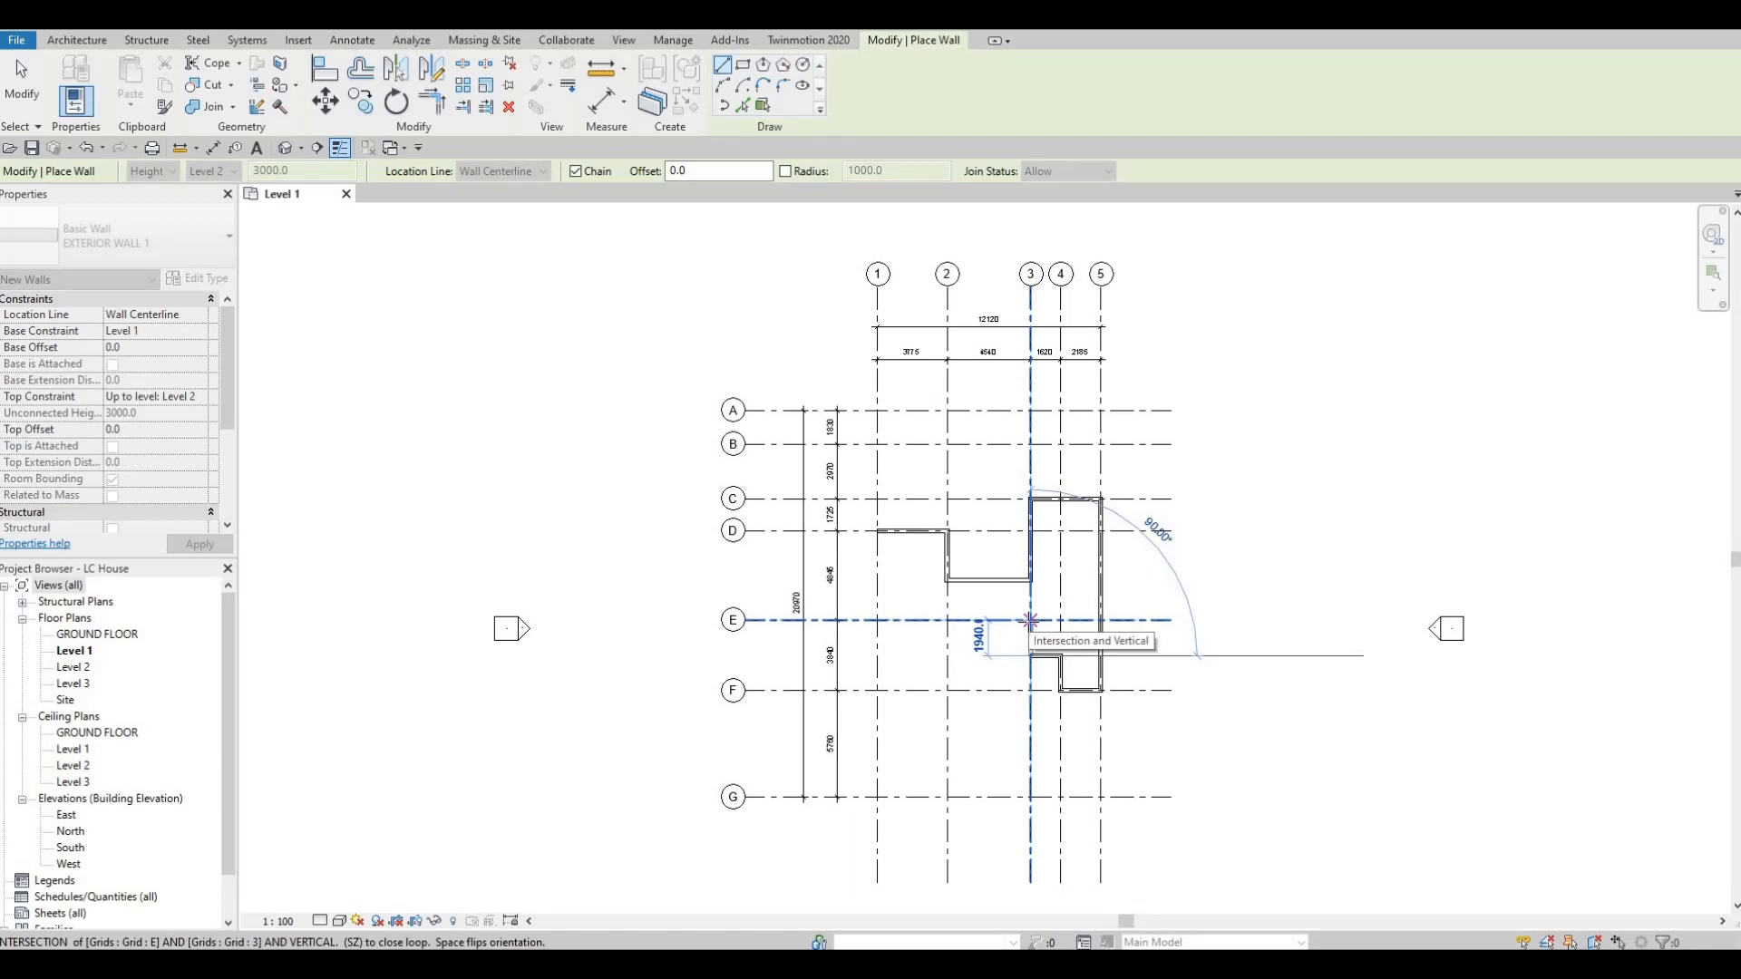
left_click(1030, 621)
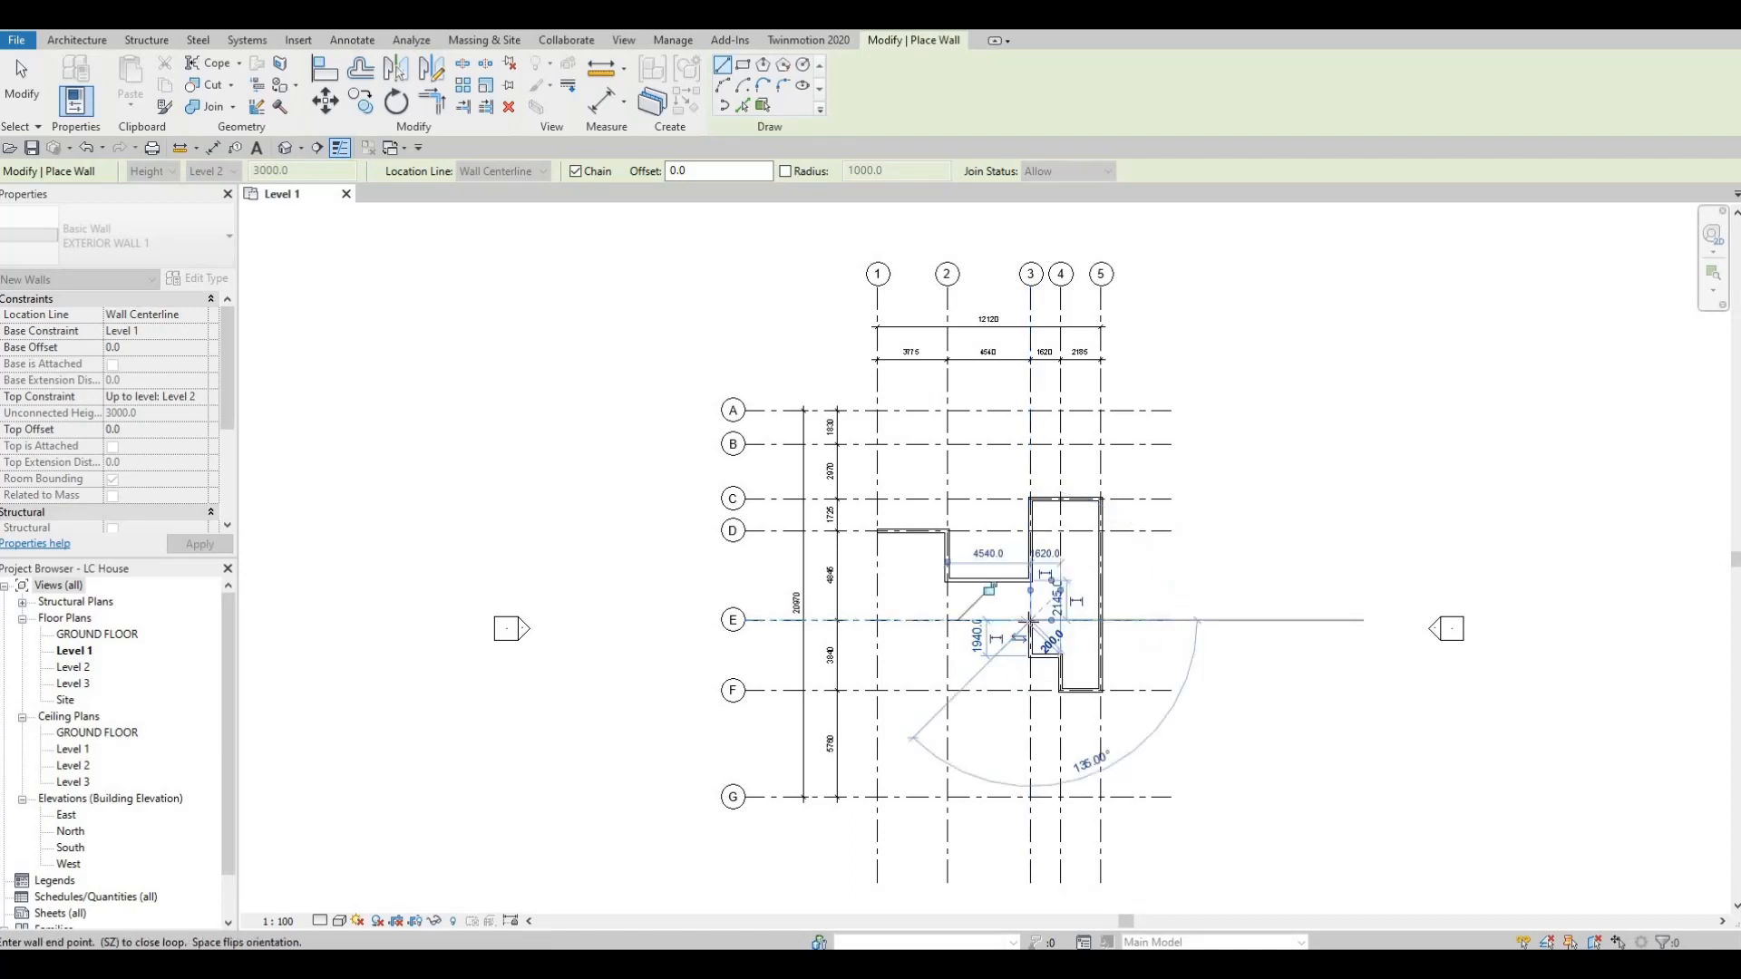
left_click(946, 620)
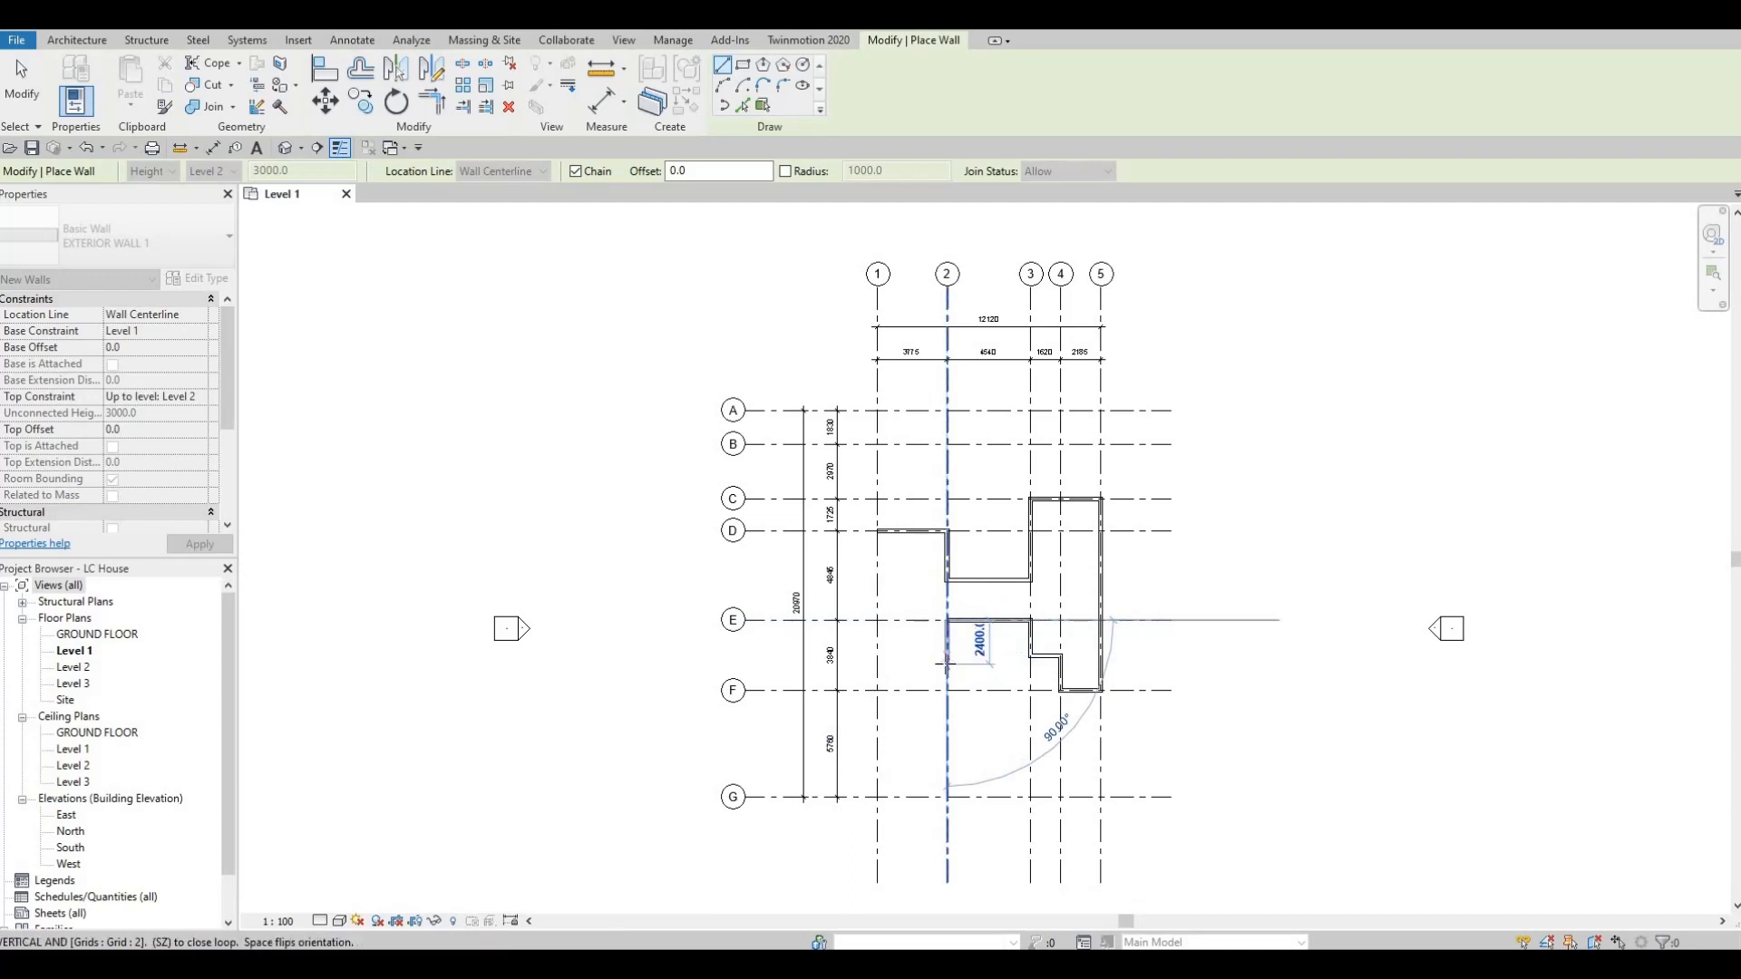
Continue the wall 2900 along grid 2 toward grid F, across to grid 1, and close the loop at grid D.
type("2900")
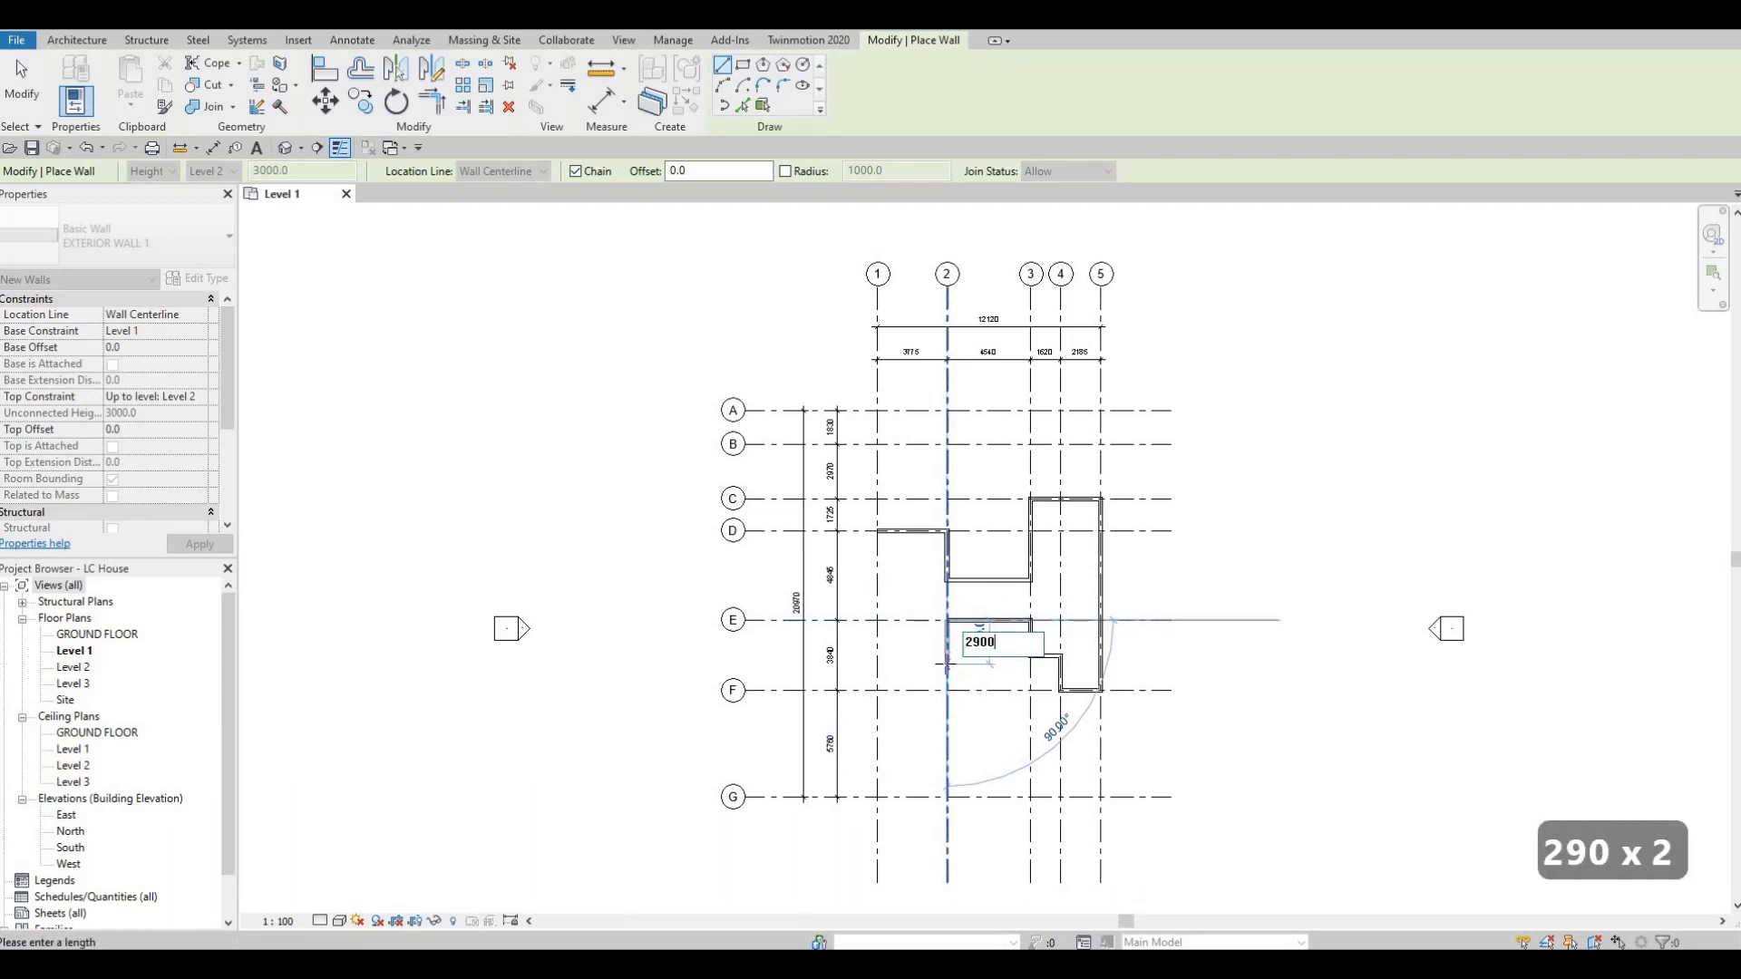
key("Return")
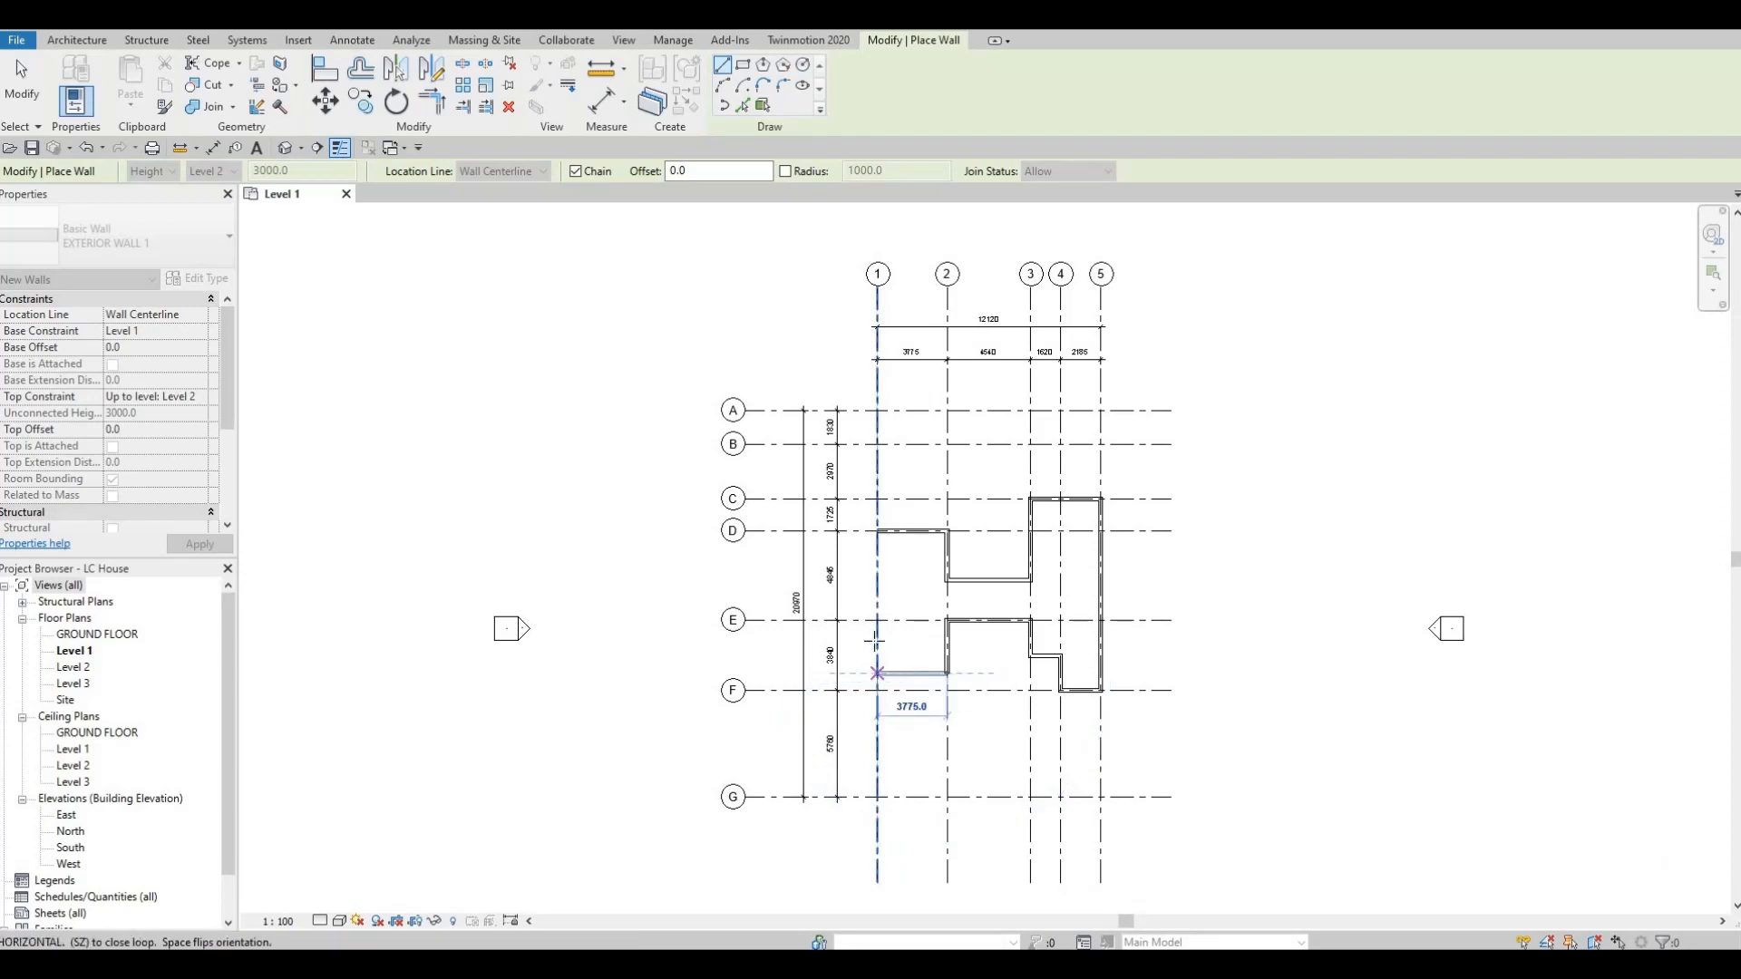
left_click(878, 674)
left_click(878, 531)
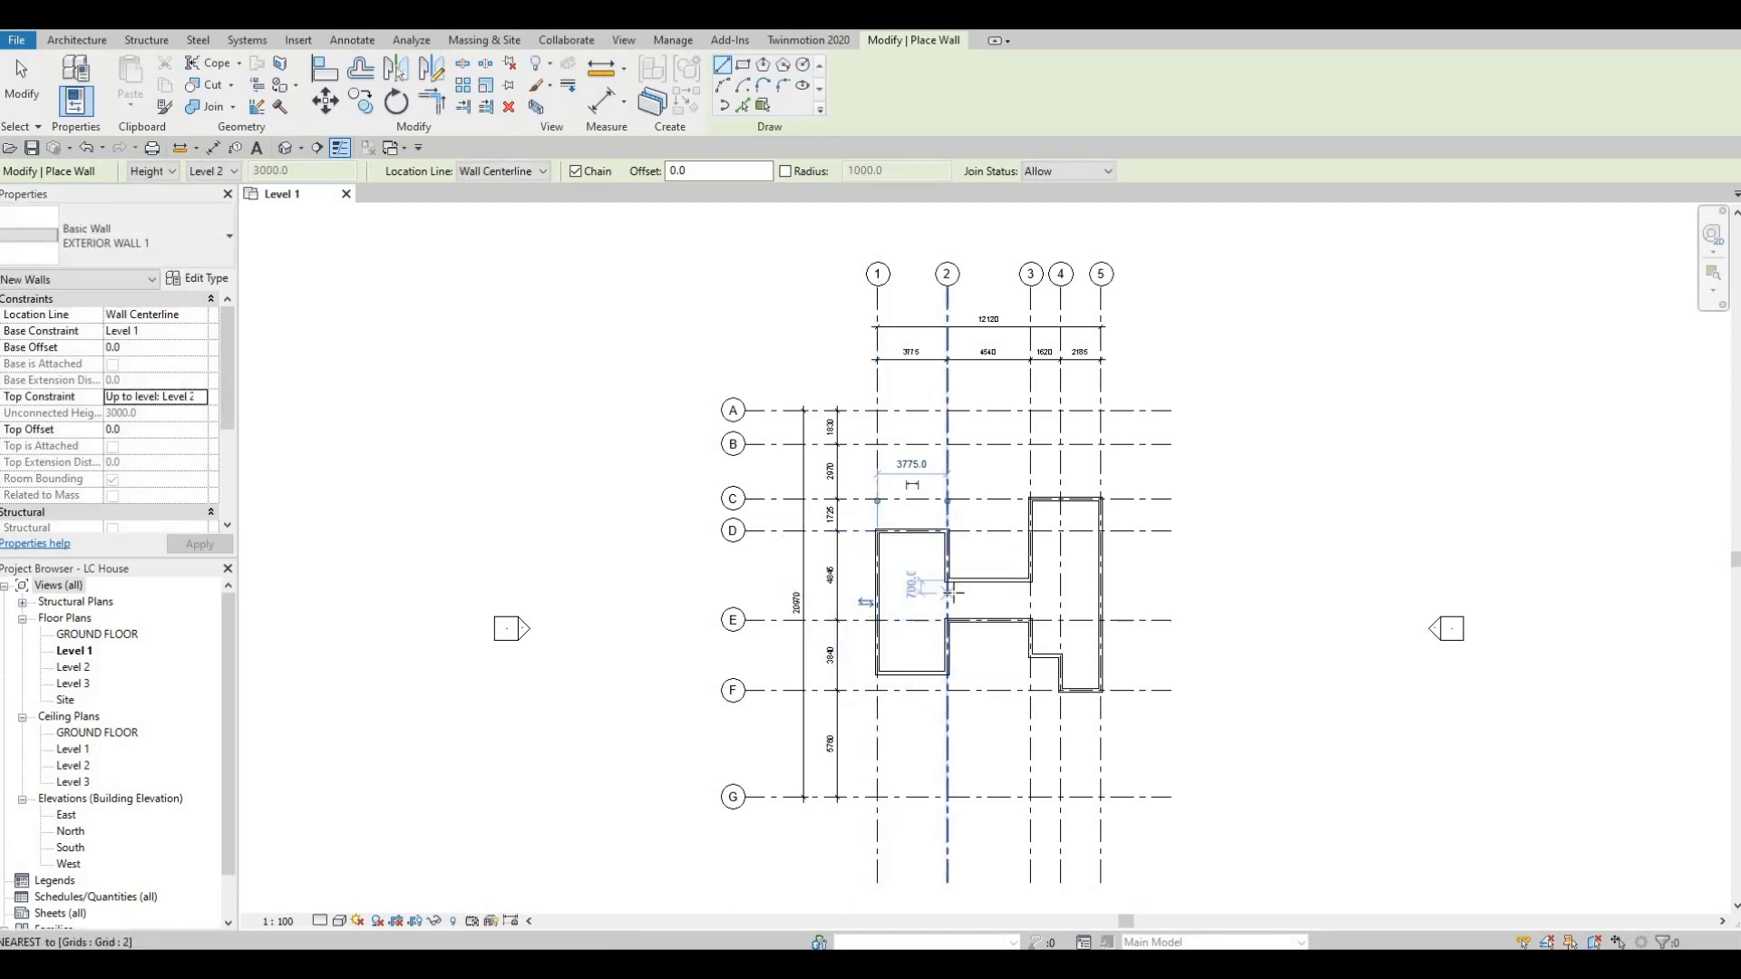
key("Escape")
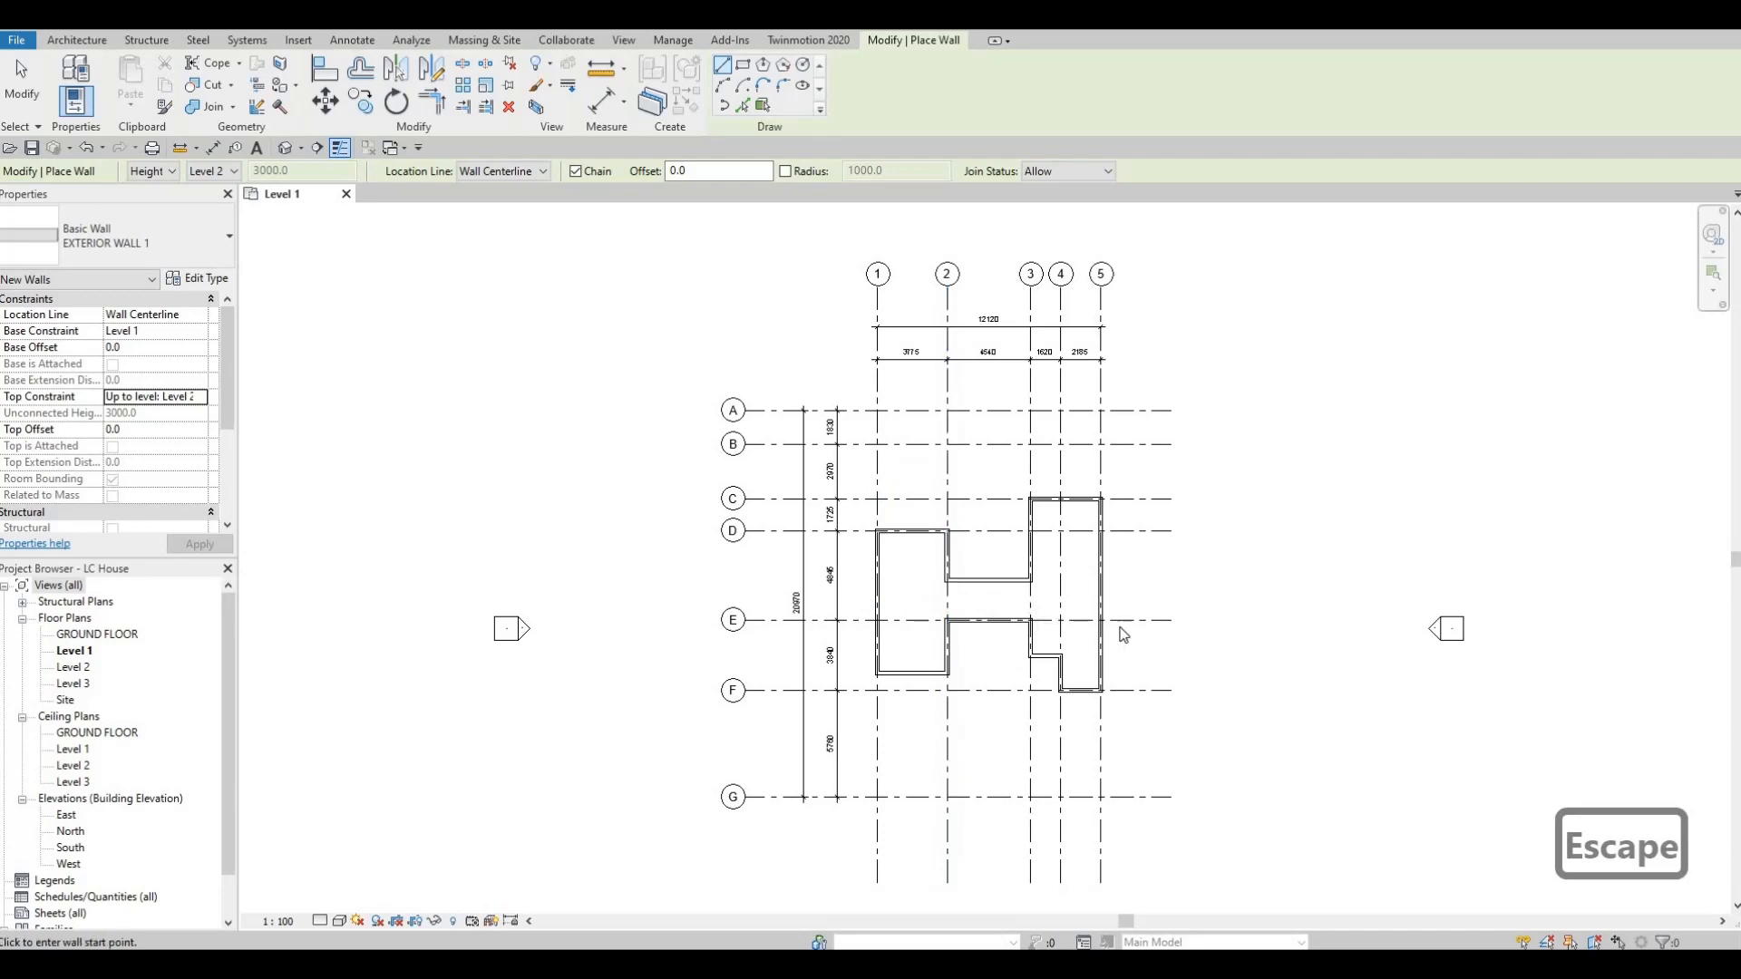
key("Escape")
Examine the closed exterior wall outline against the grids on the Level 1 floor plan.
scroll(975, 624, "up", 2)
scroll(975, 624, "up", 2)
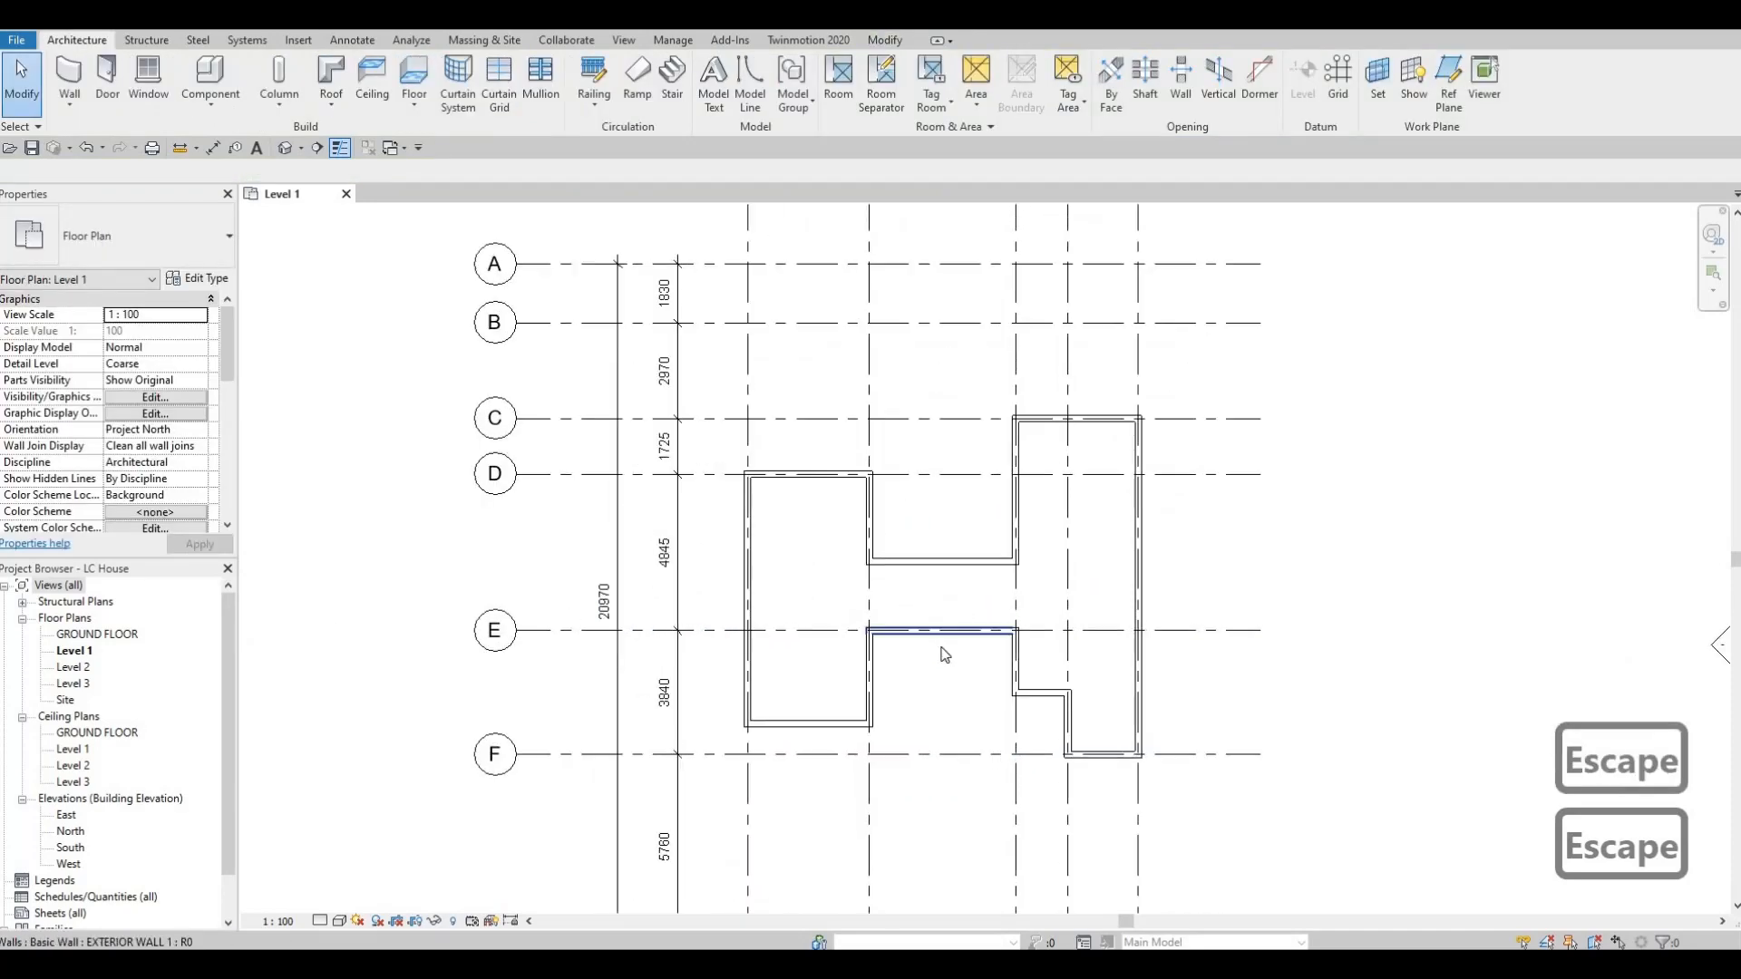
scroll(953, 660, "down", 1)
scroll(912, 646, "up", 2)
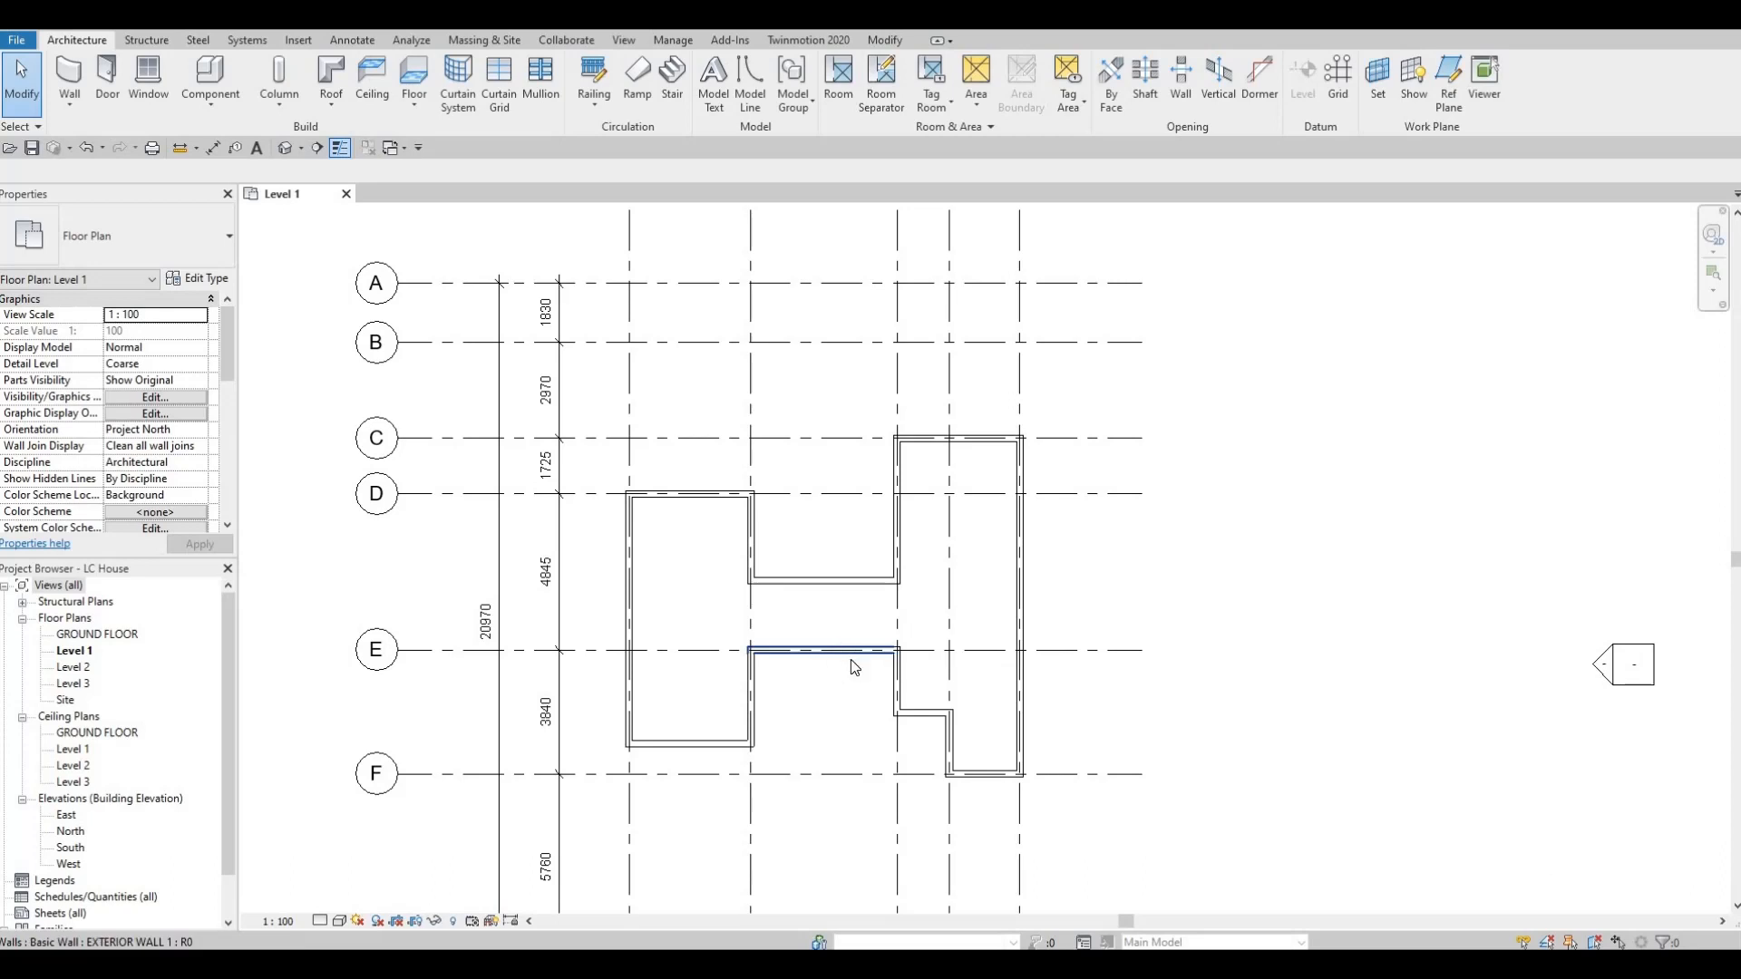
middle_click_drag(854, 671, 858, 669)
scroll(858, 669, "down", 2)
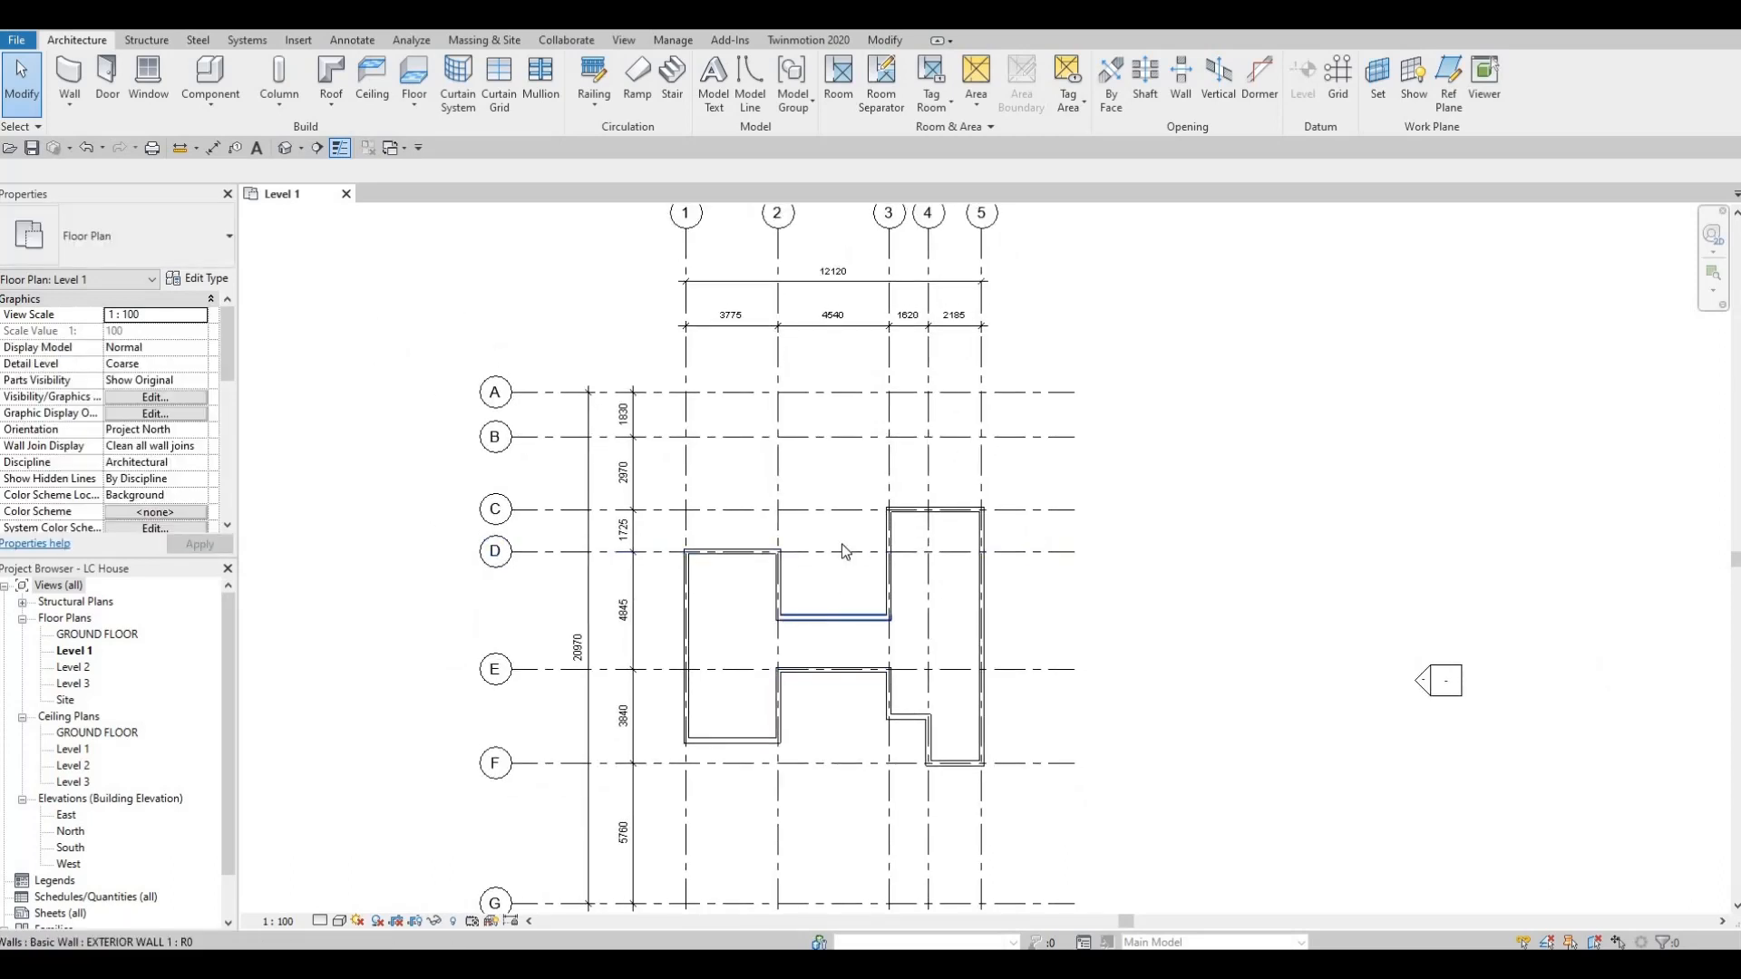
scroll(871, 545, "down", 1)
middle_click_drag(885, 560, 883, 579)
scroll(876, 588, "up", 1)
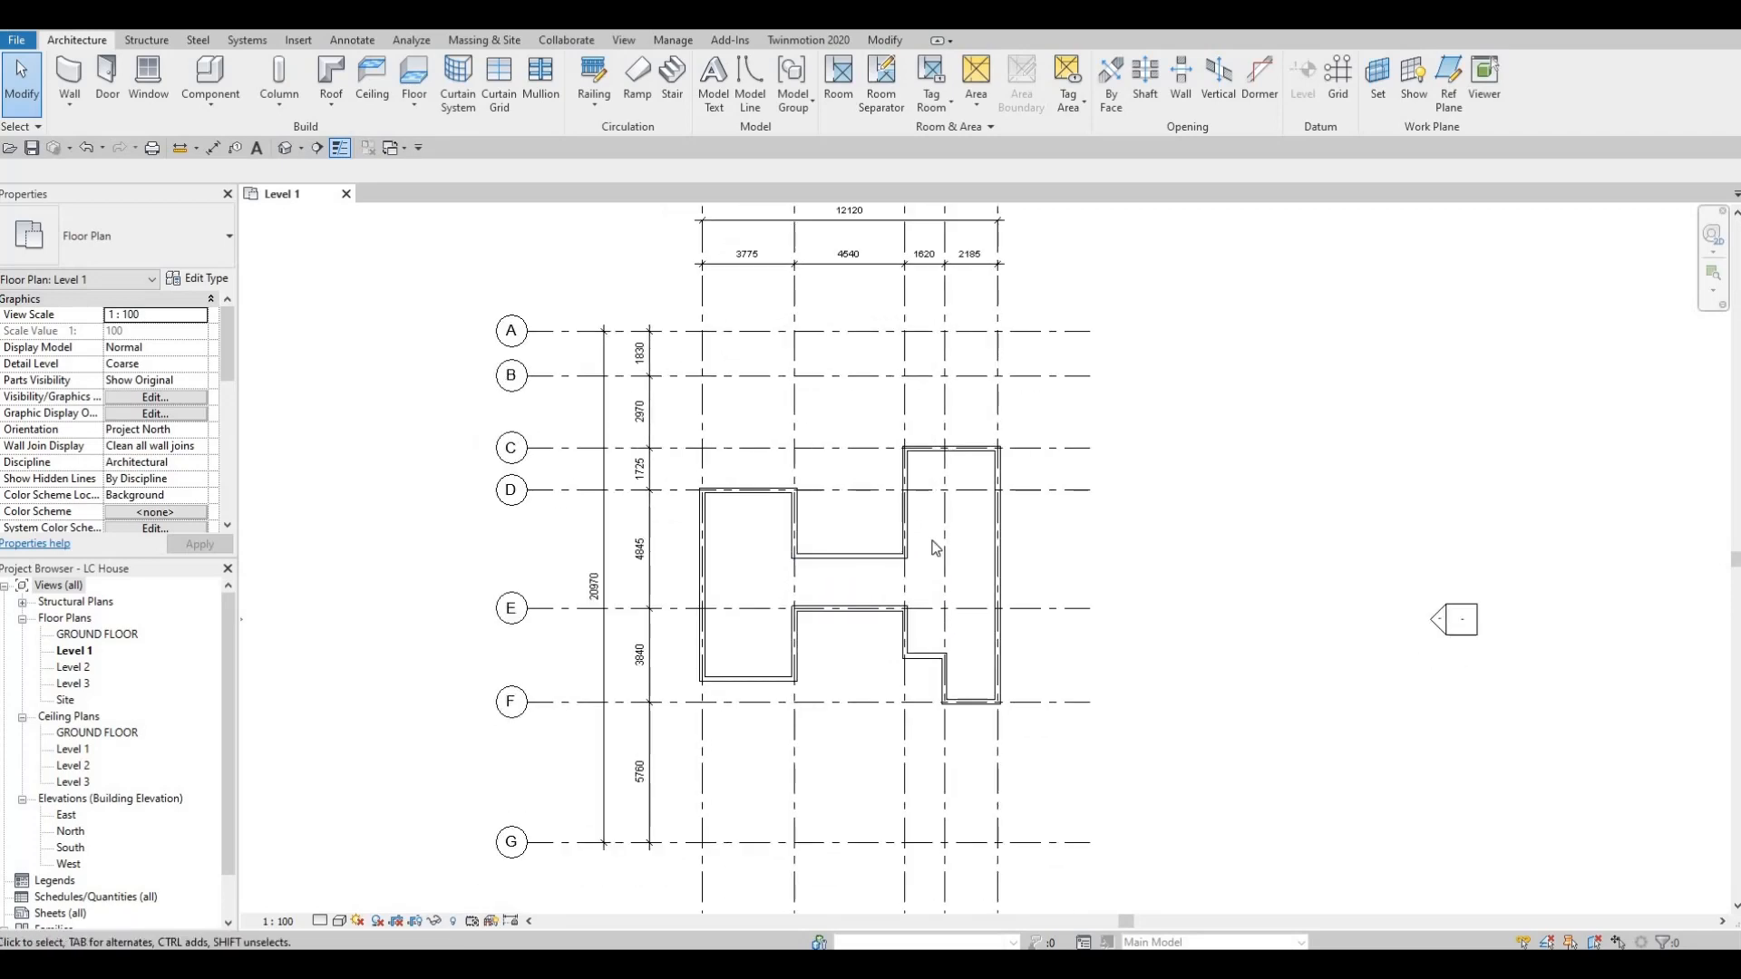
middle_click_drag(989, 443, 973, 521)
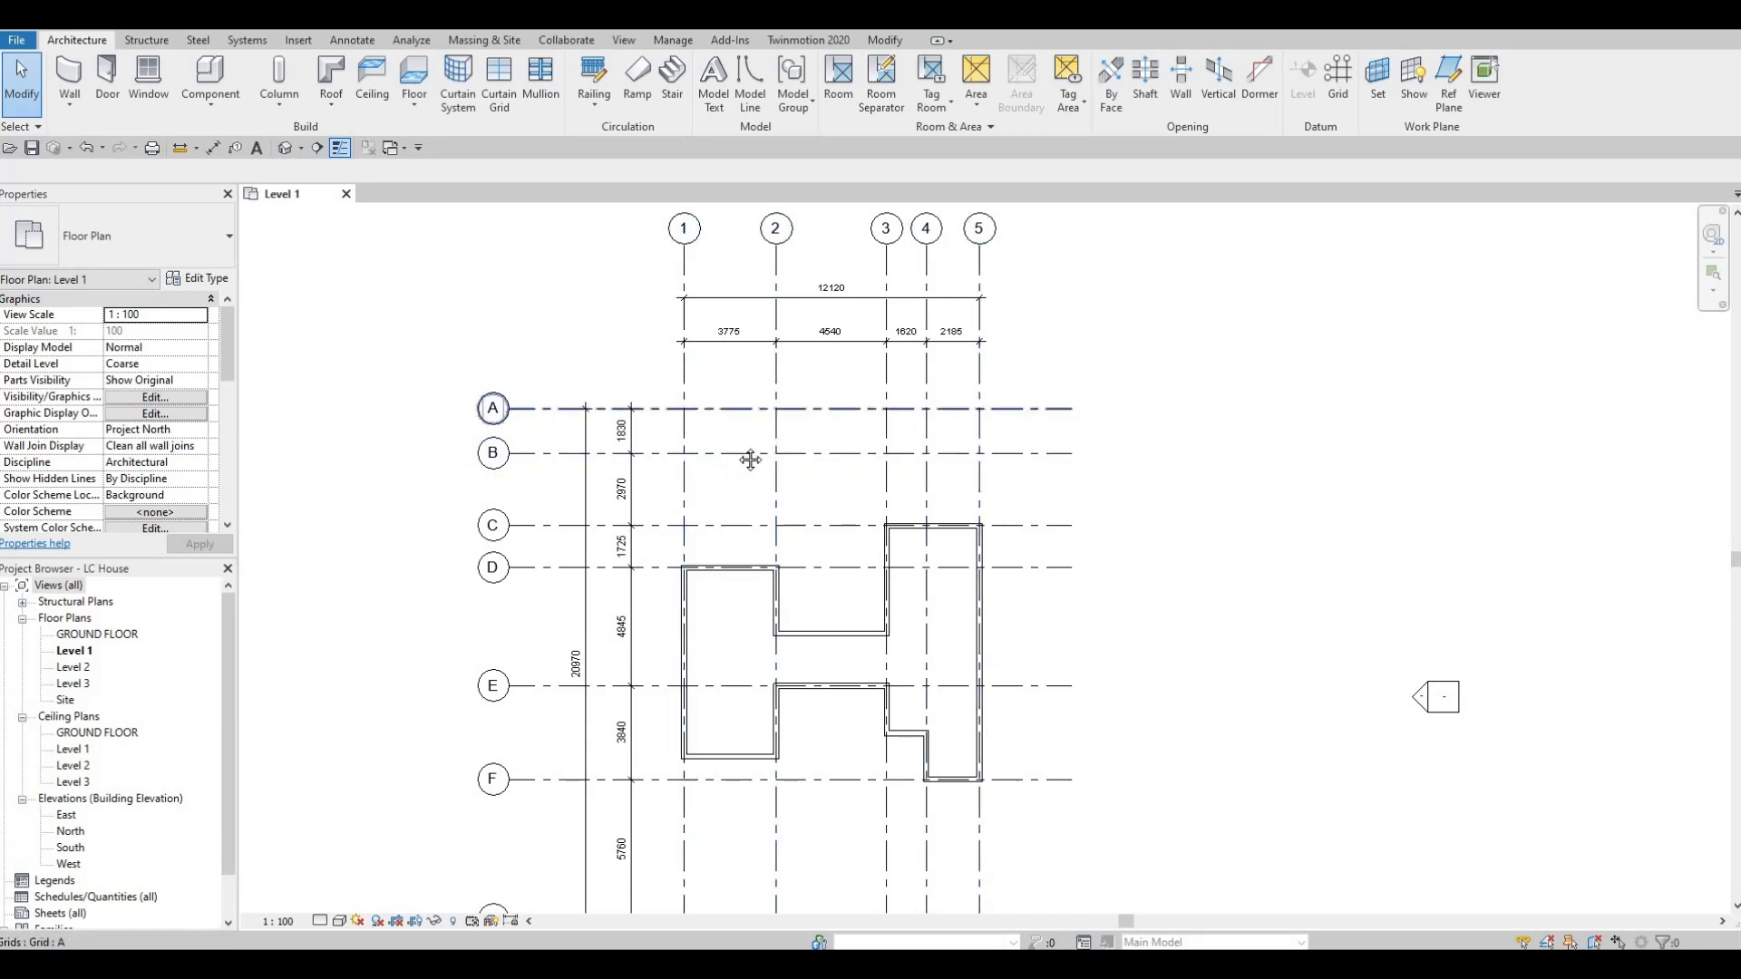
scroll(844, 542, "down", 3)
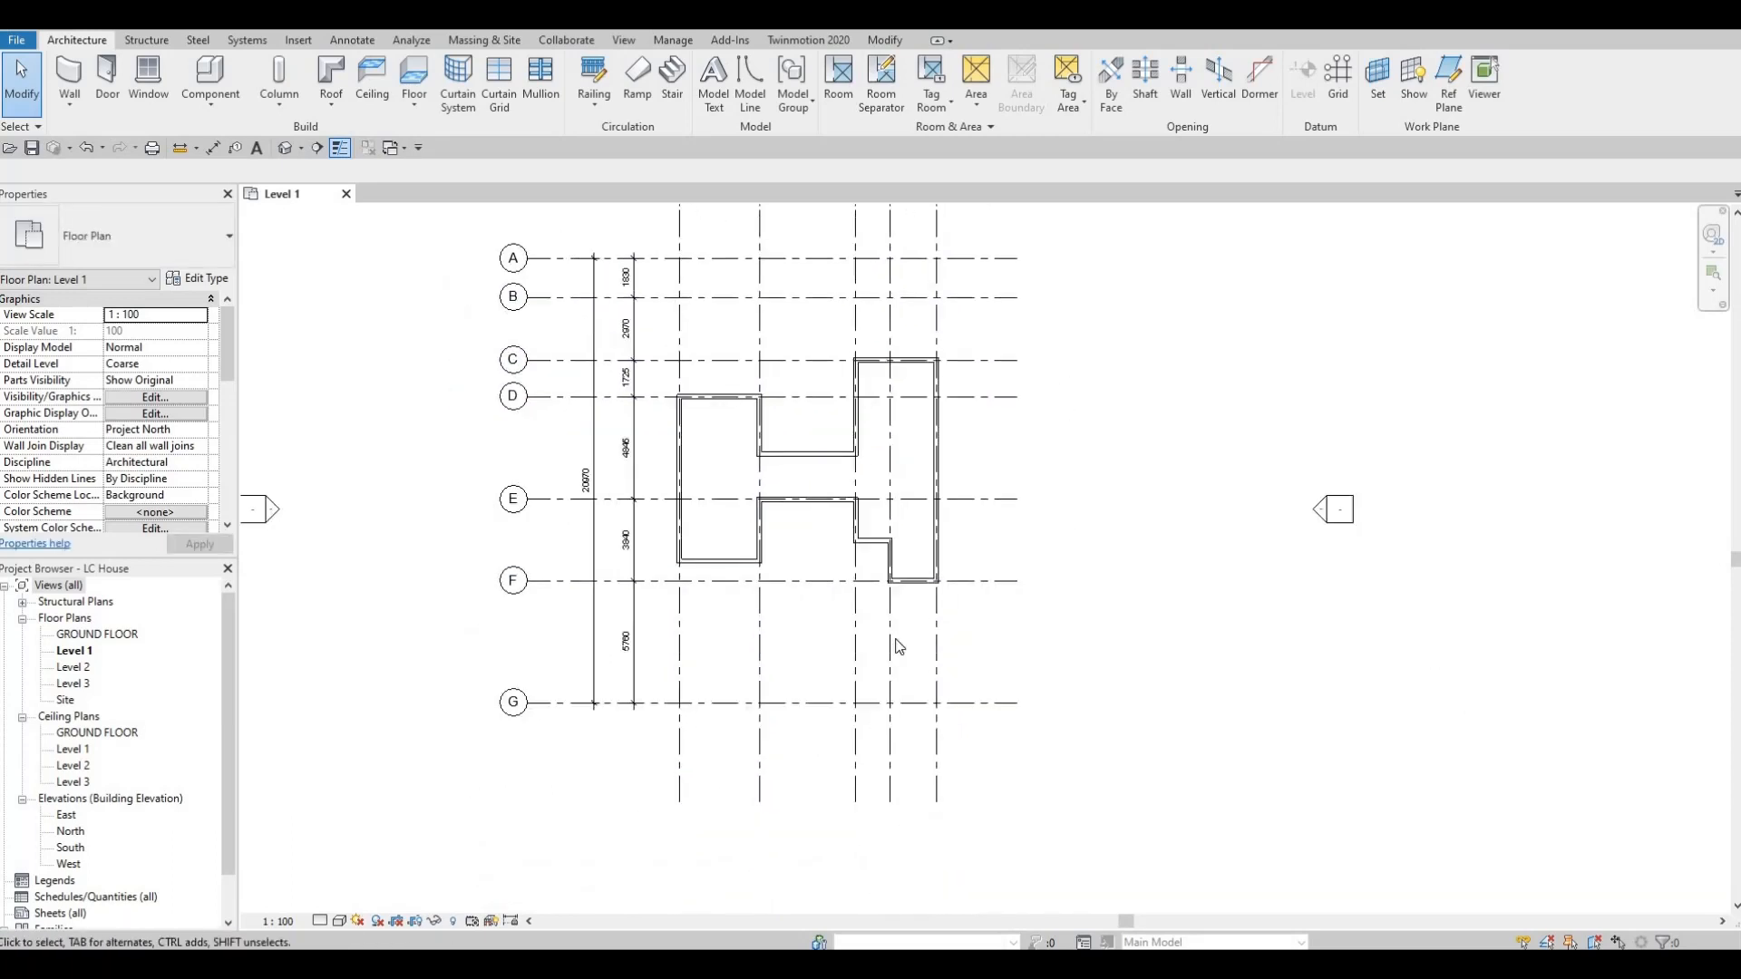
scroll(863, 556, "up", 2)
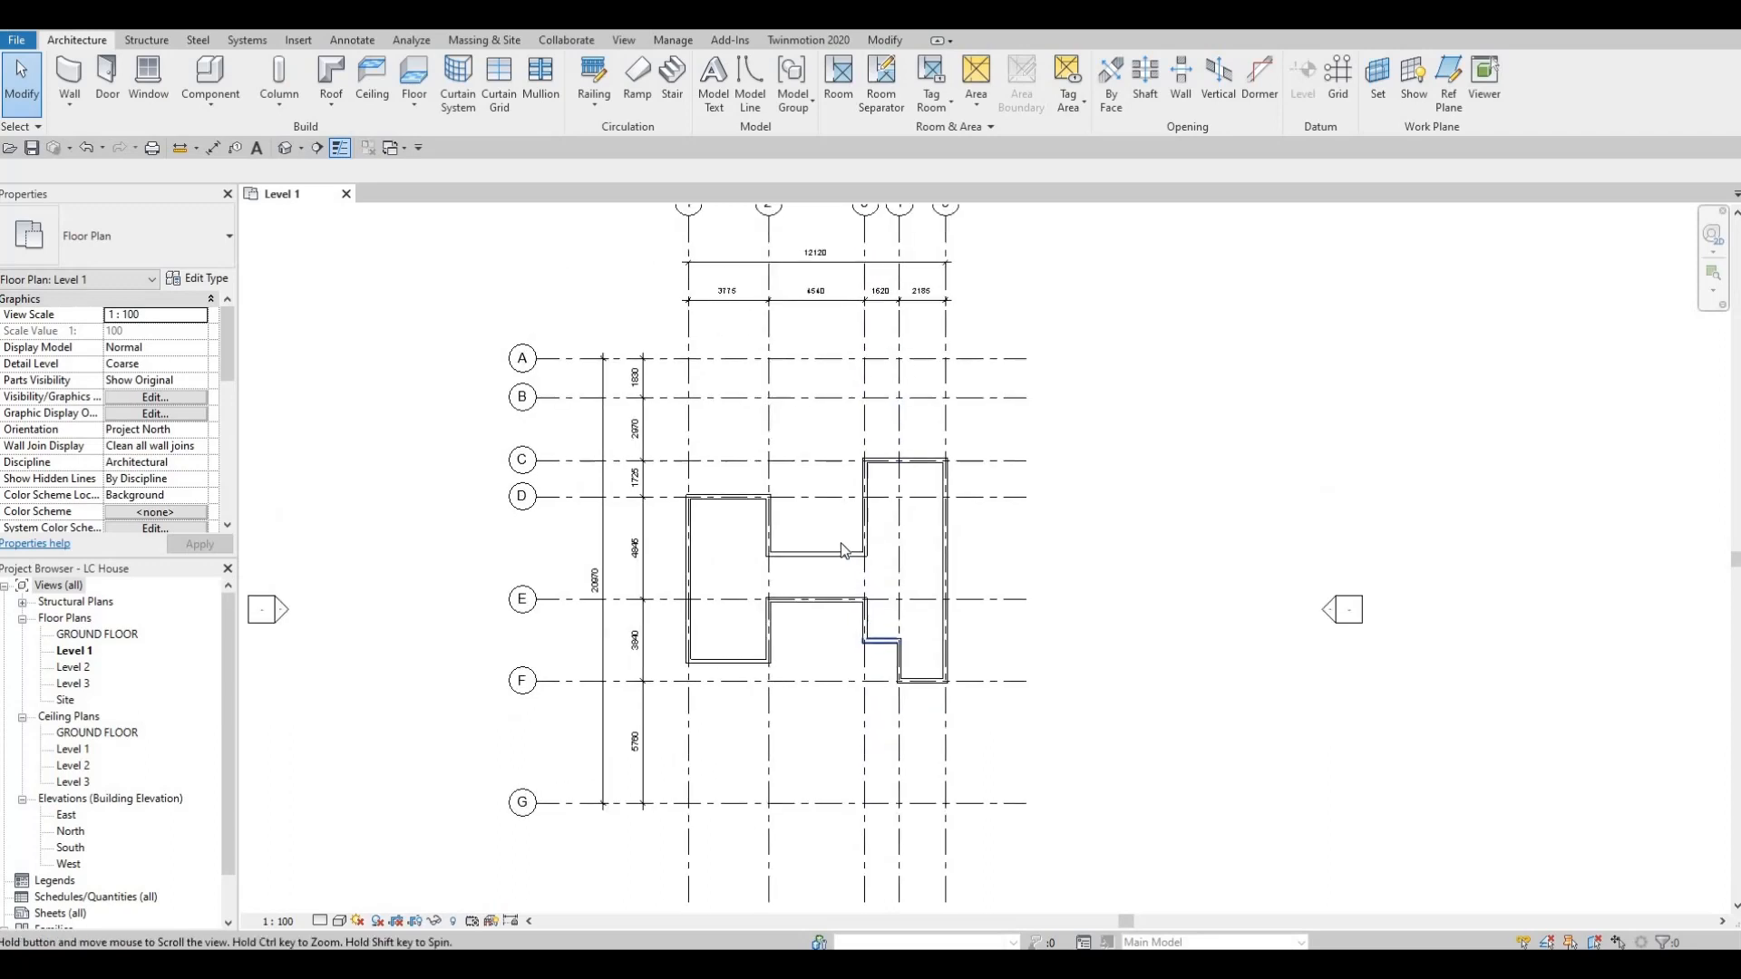
scroll(791, 554, "up", 1)
key("F1")
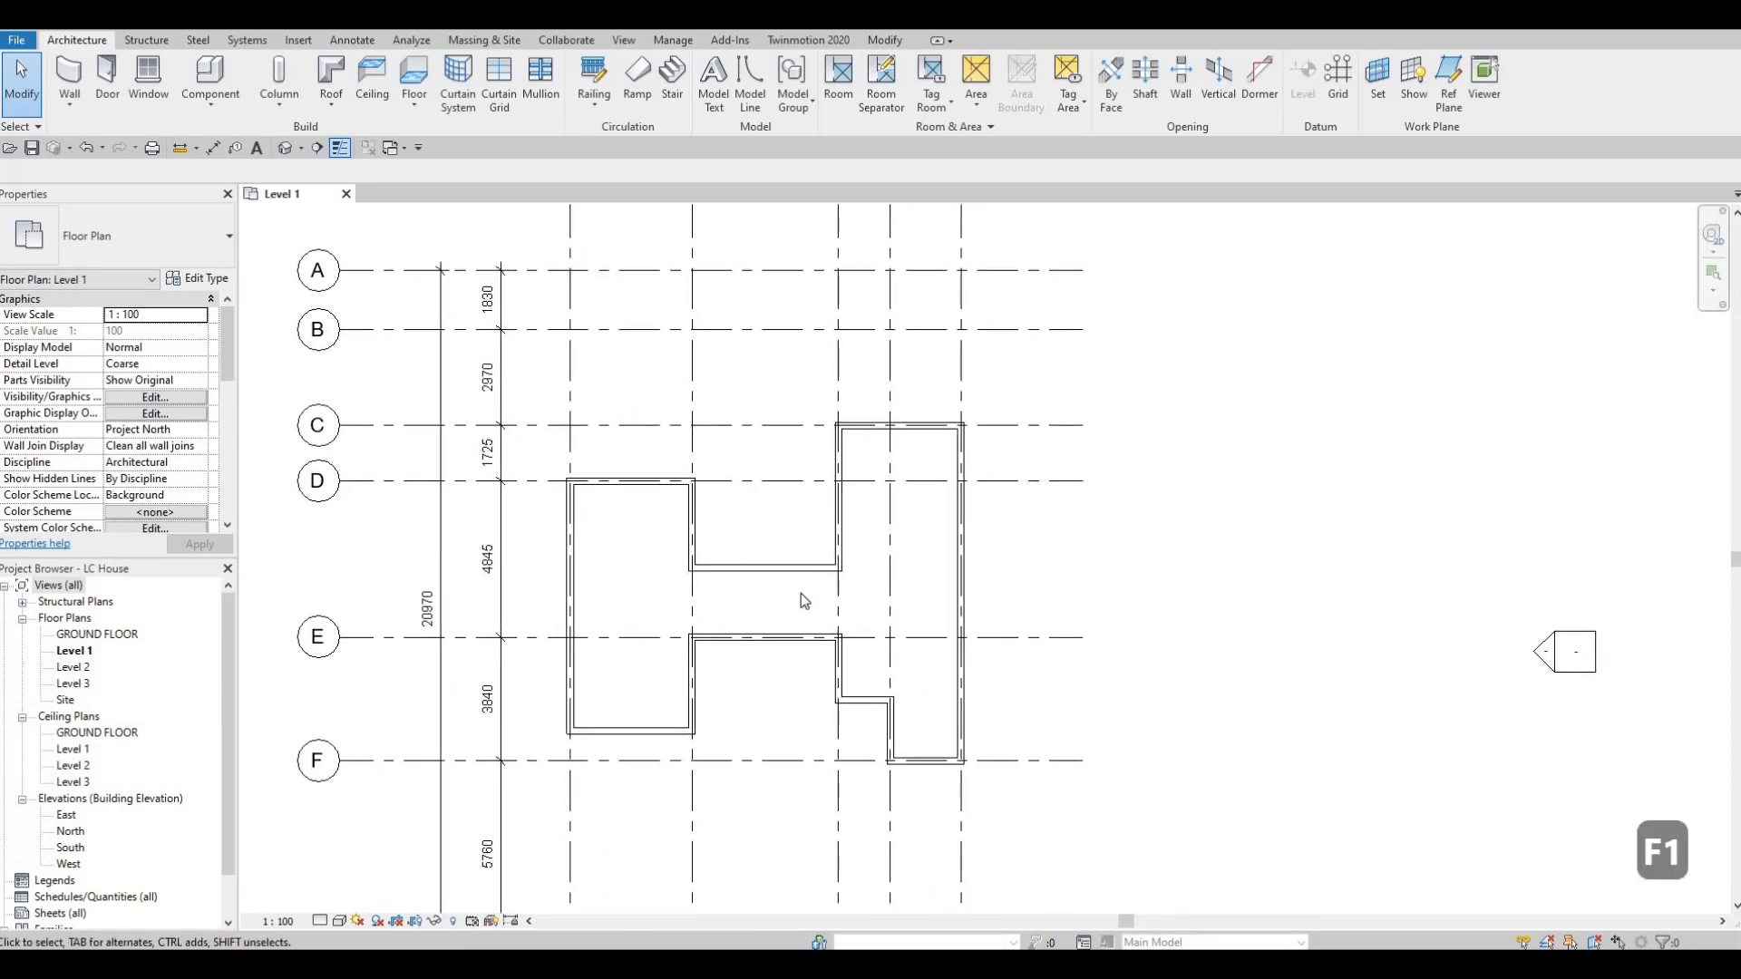
Duplicate the EXTERIOR WALL 1 basic wall type as a new type named INTERIOR WALL 1.
middle_click_drag(806, 590, 803, 565)
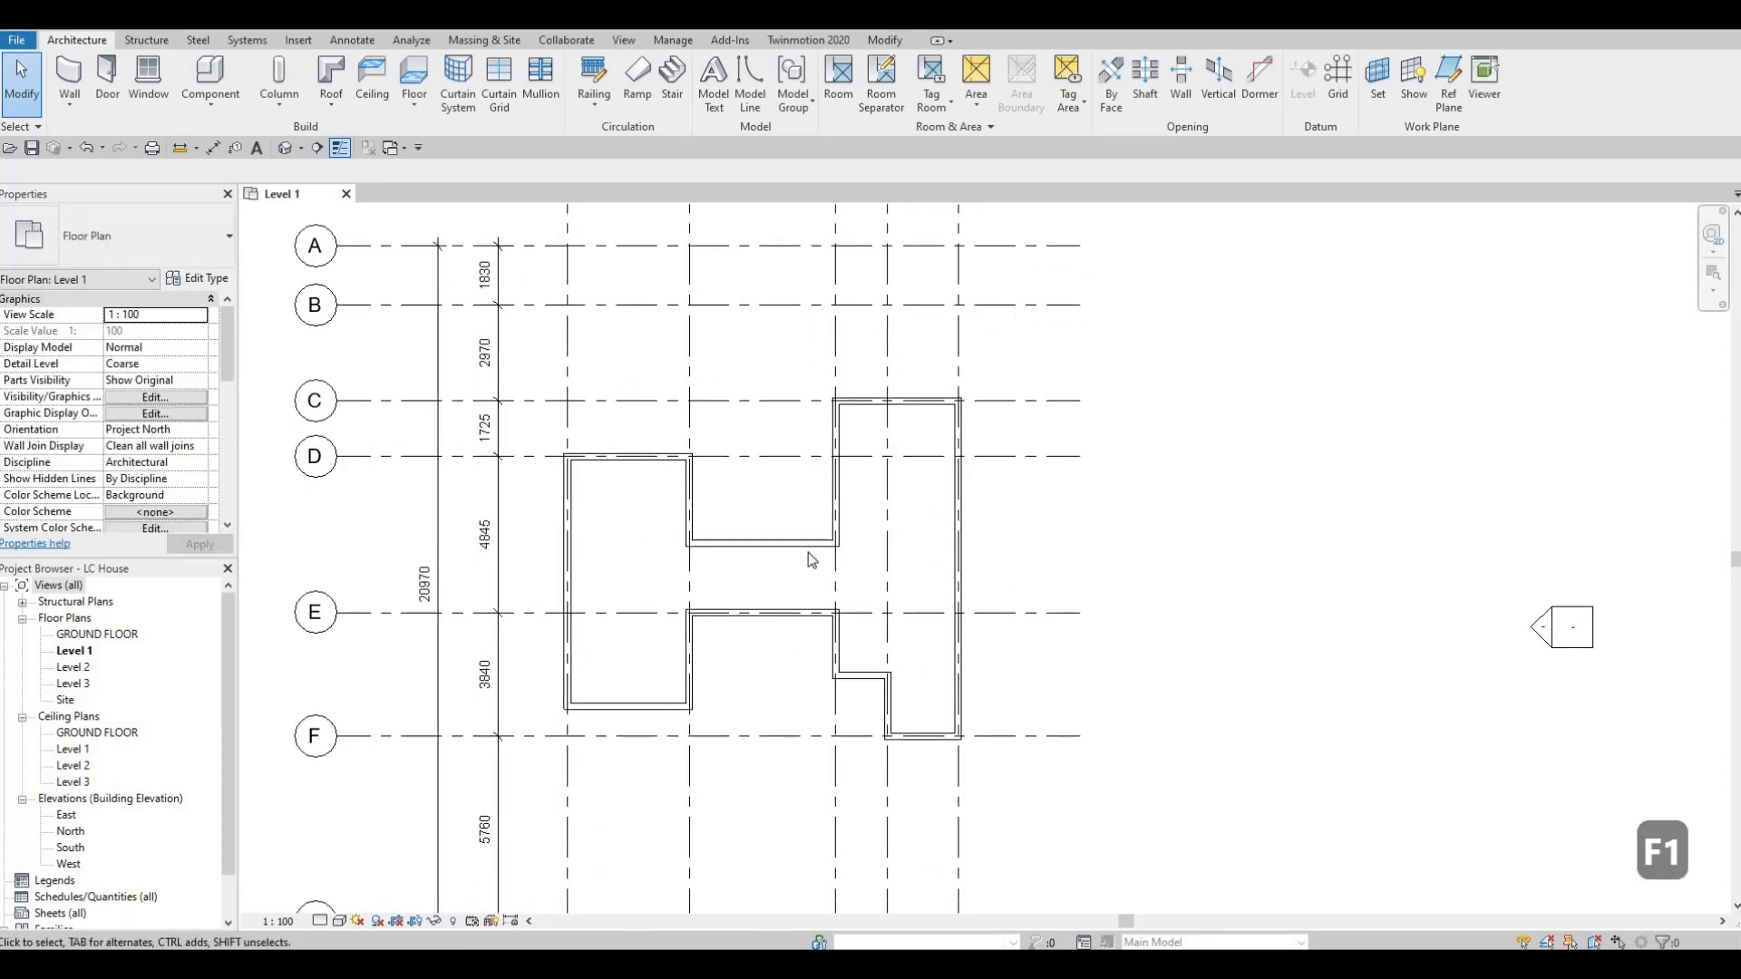
scroll(802, 549, "up", 2)
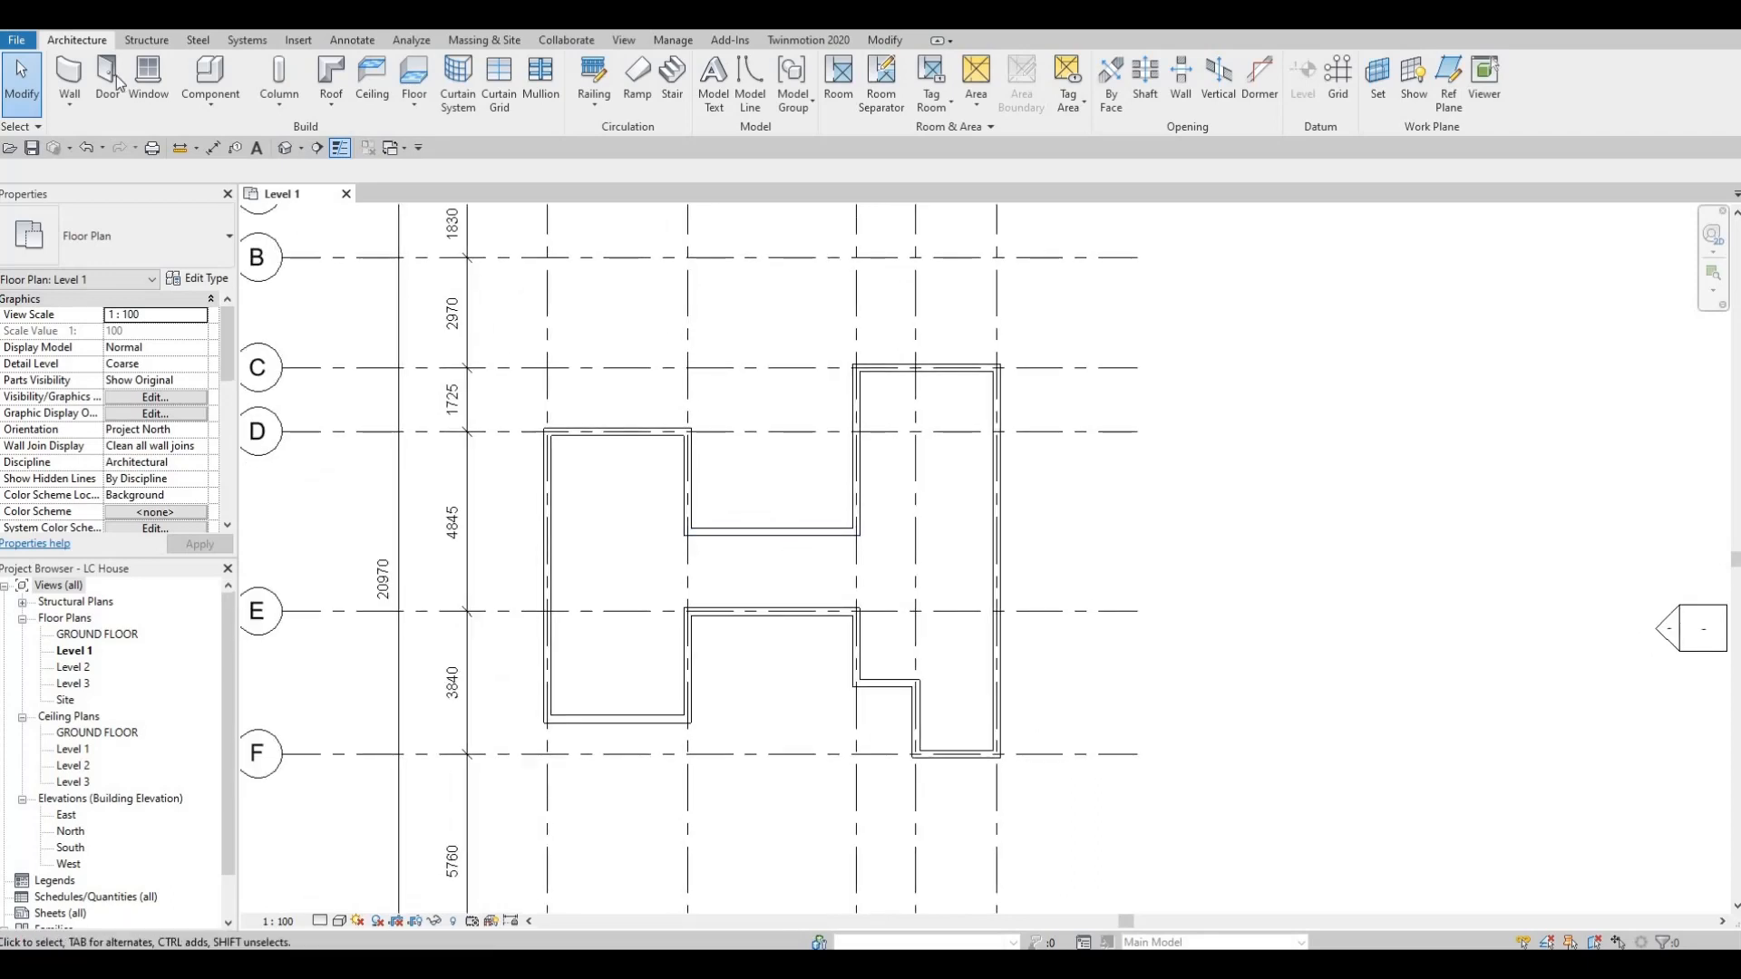
left_click(70, 74)
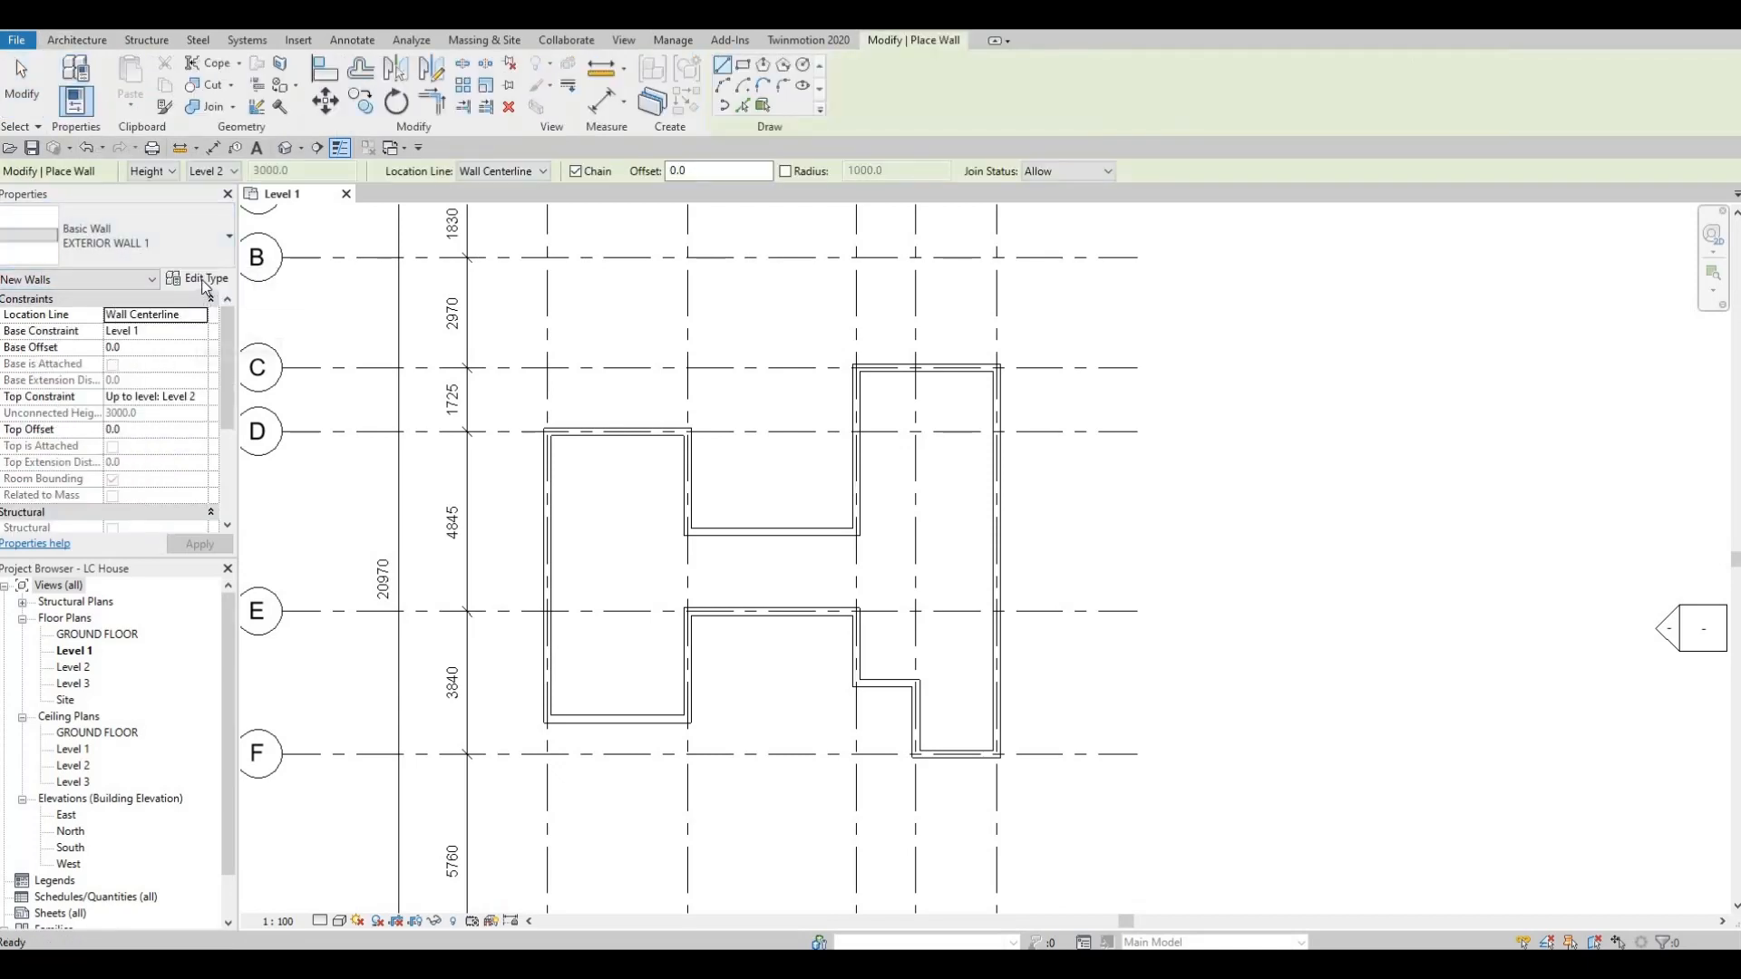
left_click(204, 281)
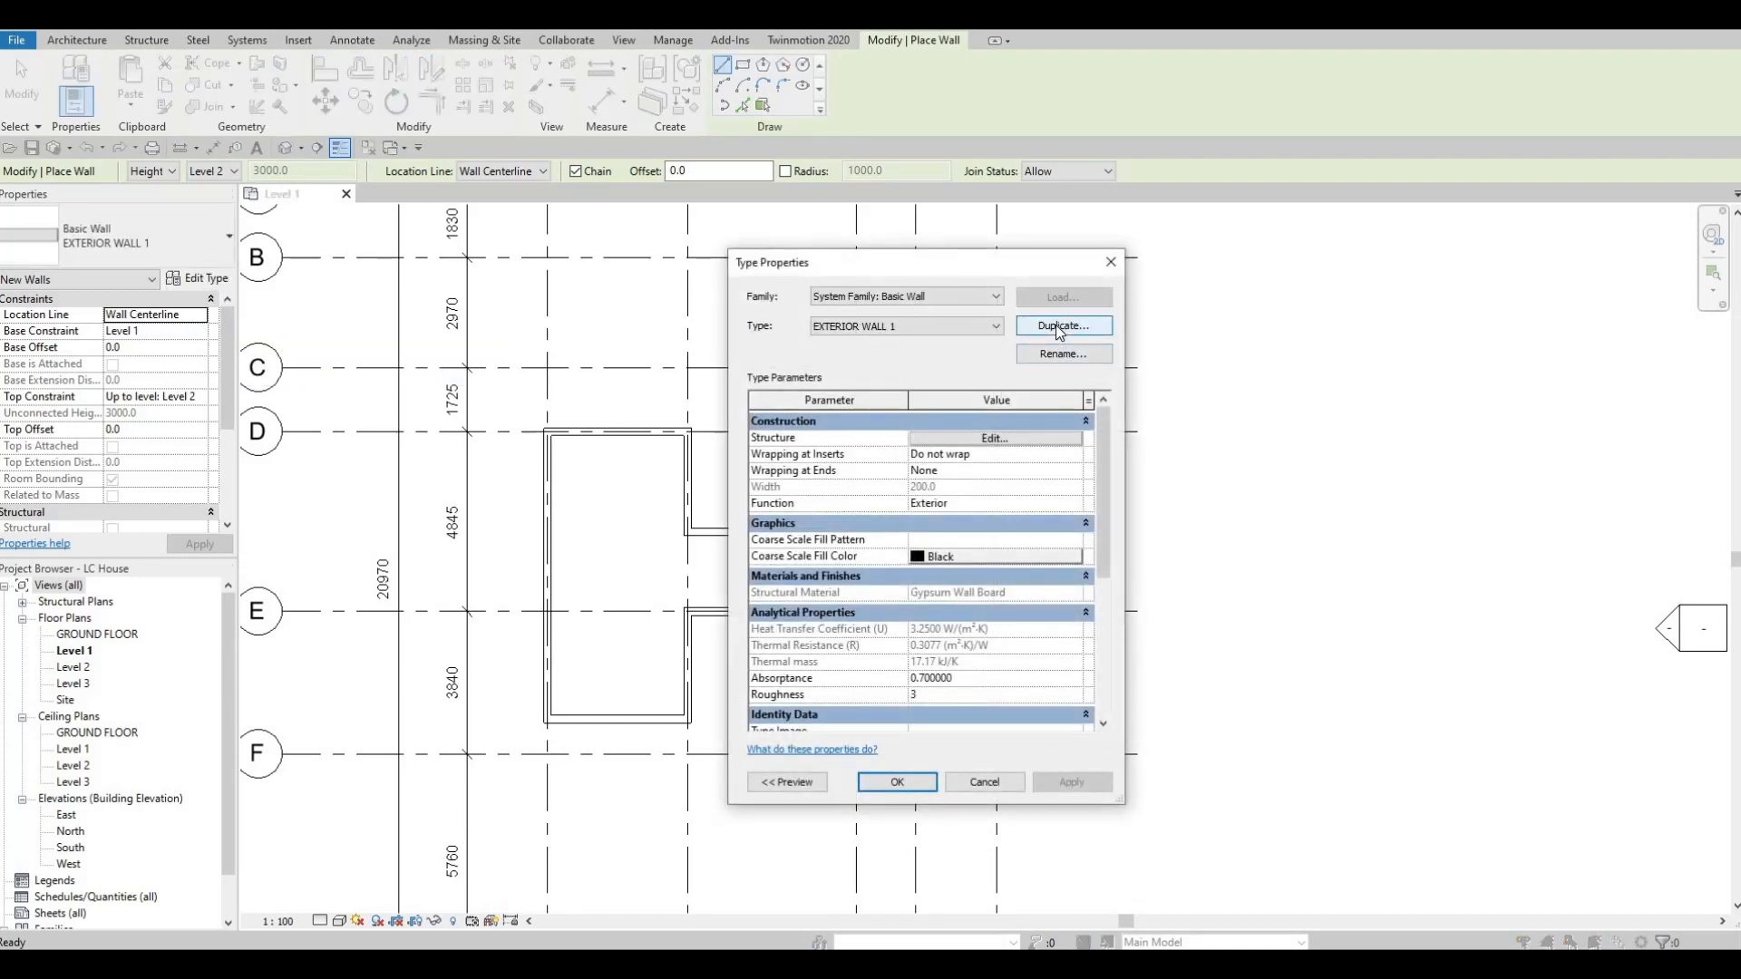
left_click(1059, 326)
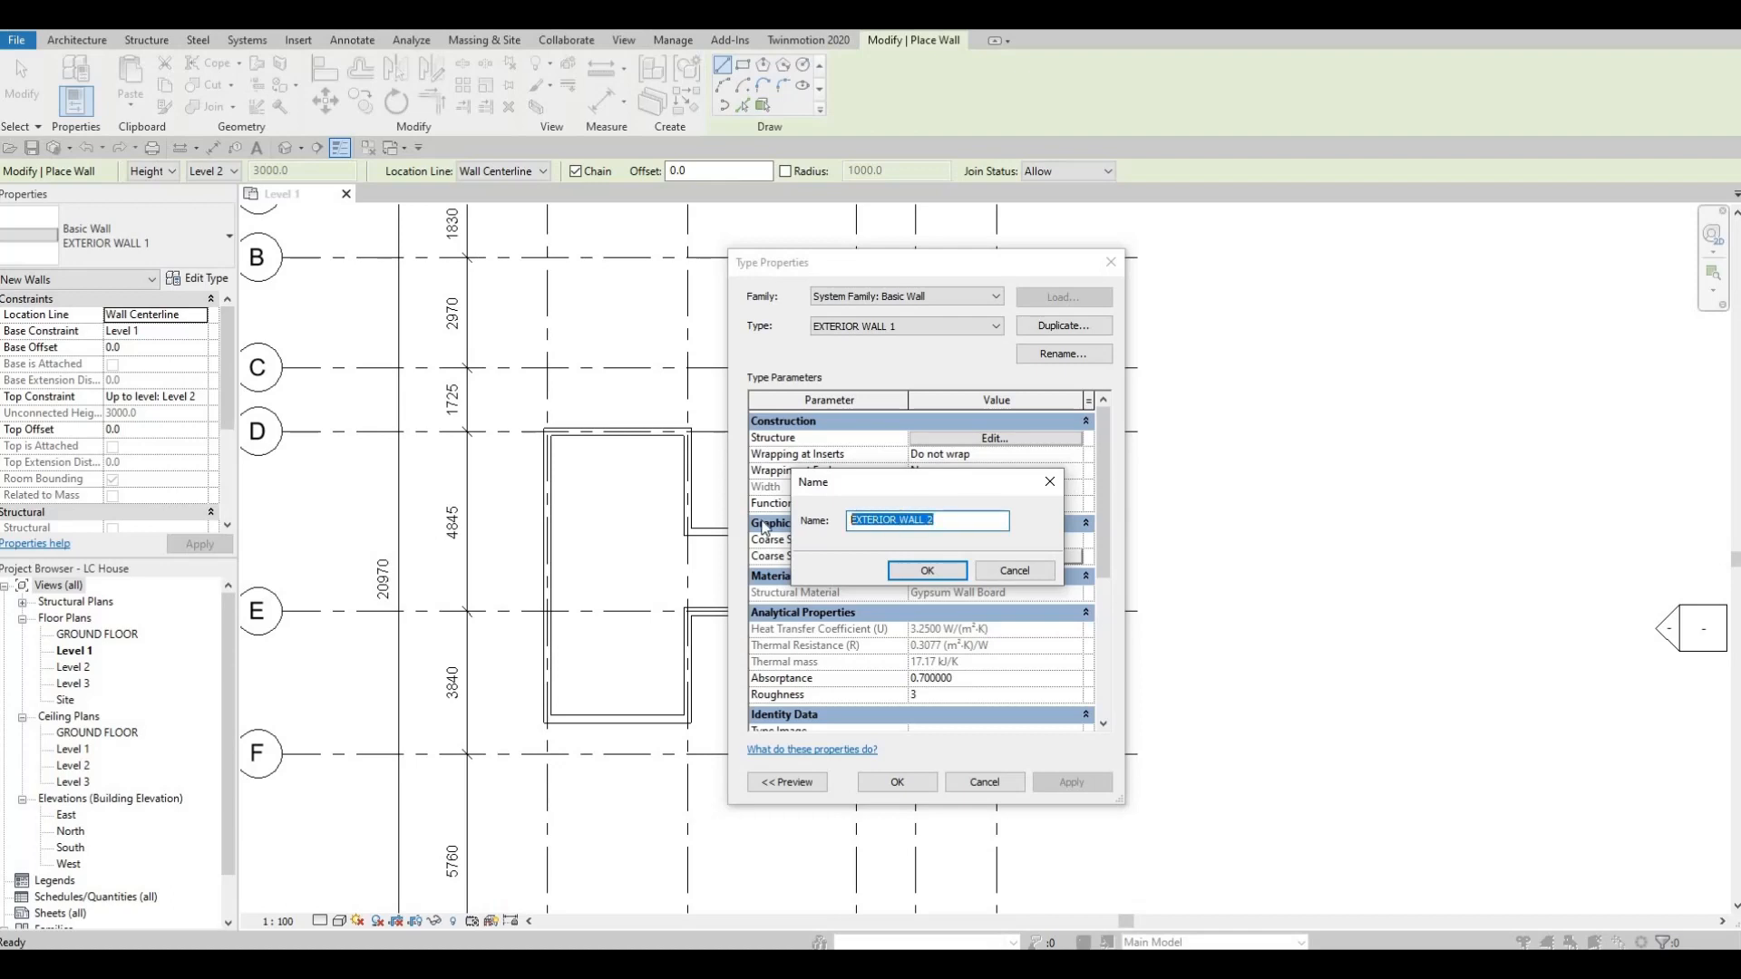
type("interior")
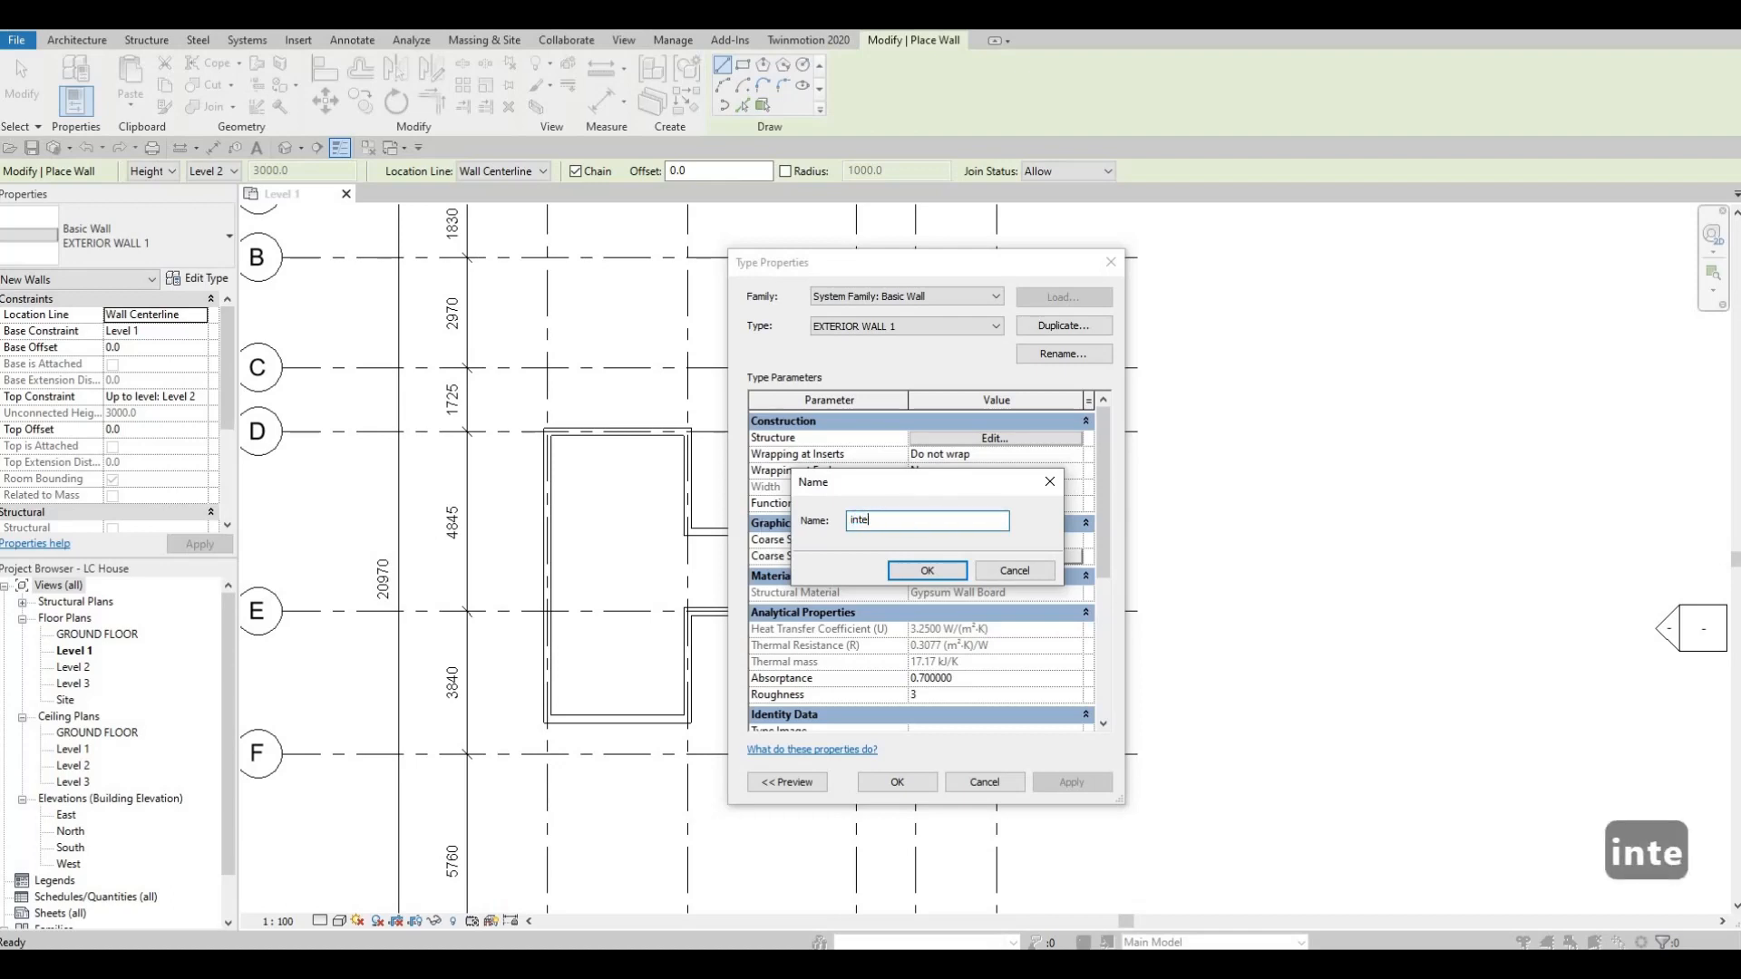
key("BackSpace")
key("BackSpace")
key("BackSpace")
key("BackSpace")
key("BackSpace")
key("BackSpace")
key("BackSpace")
key("BackSpace")
key("BackSpace")
key("BackSpace")
key("BackSpace")
key("BackSpace")
key("BackSpace")
key("BackSpace")
key("Caps_Lock")
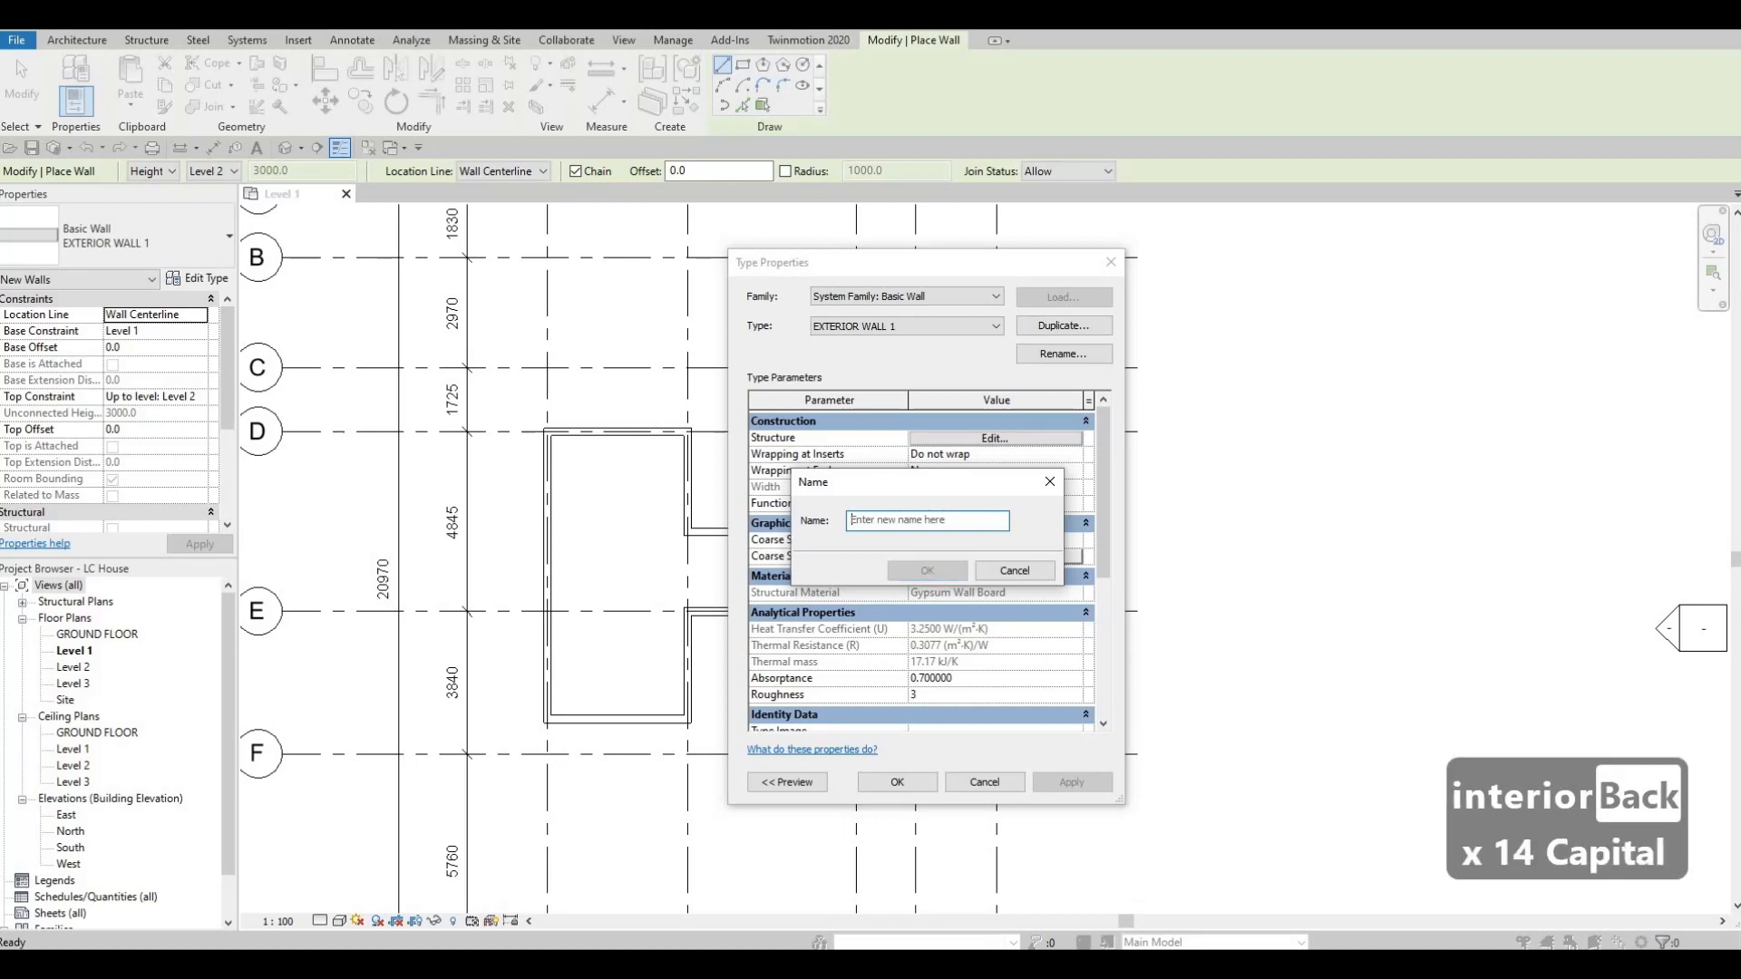
type("INTERIOR W")
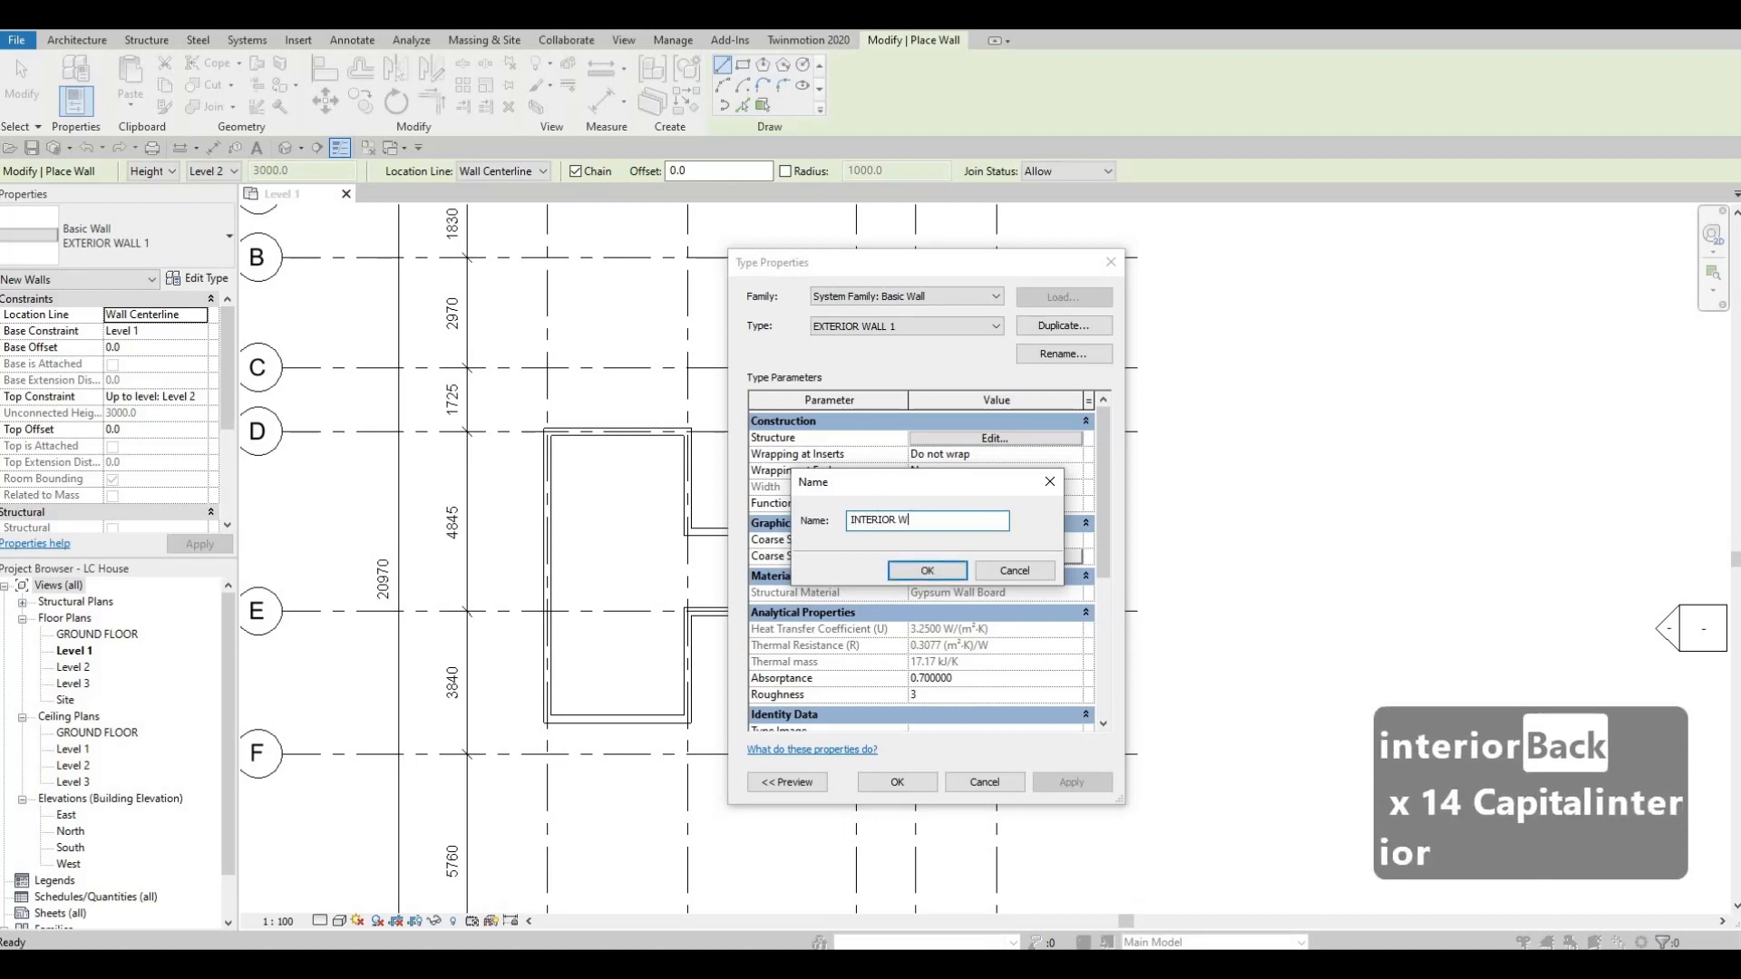
type("ALL 1")
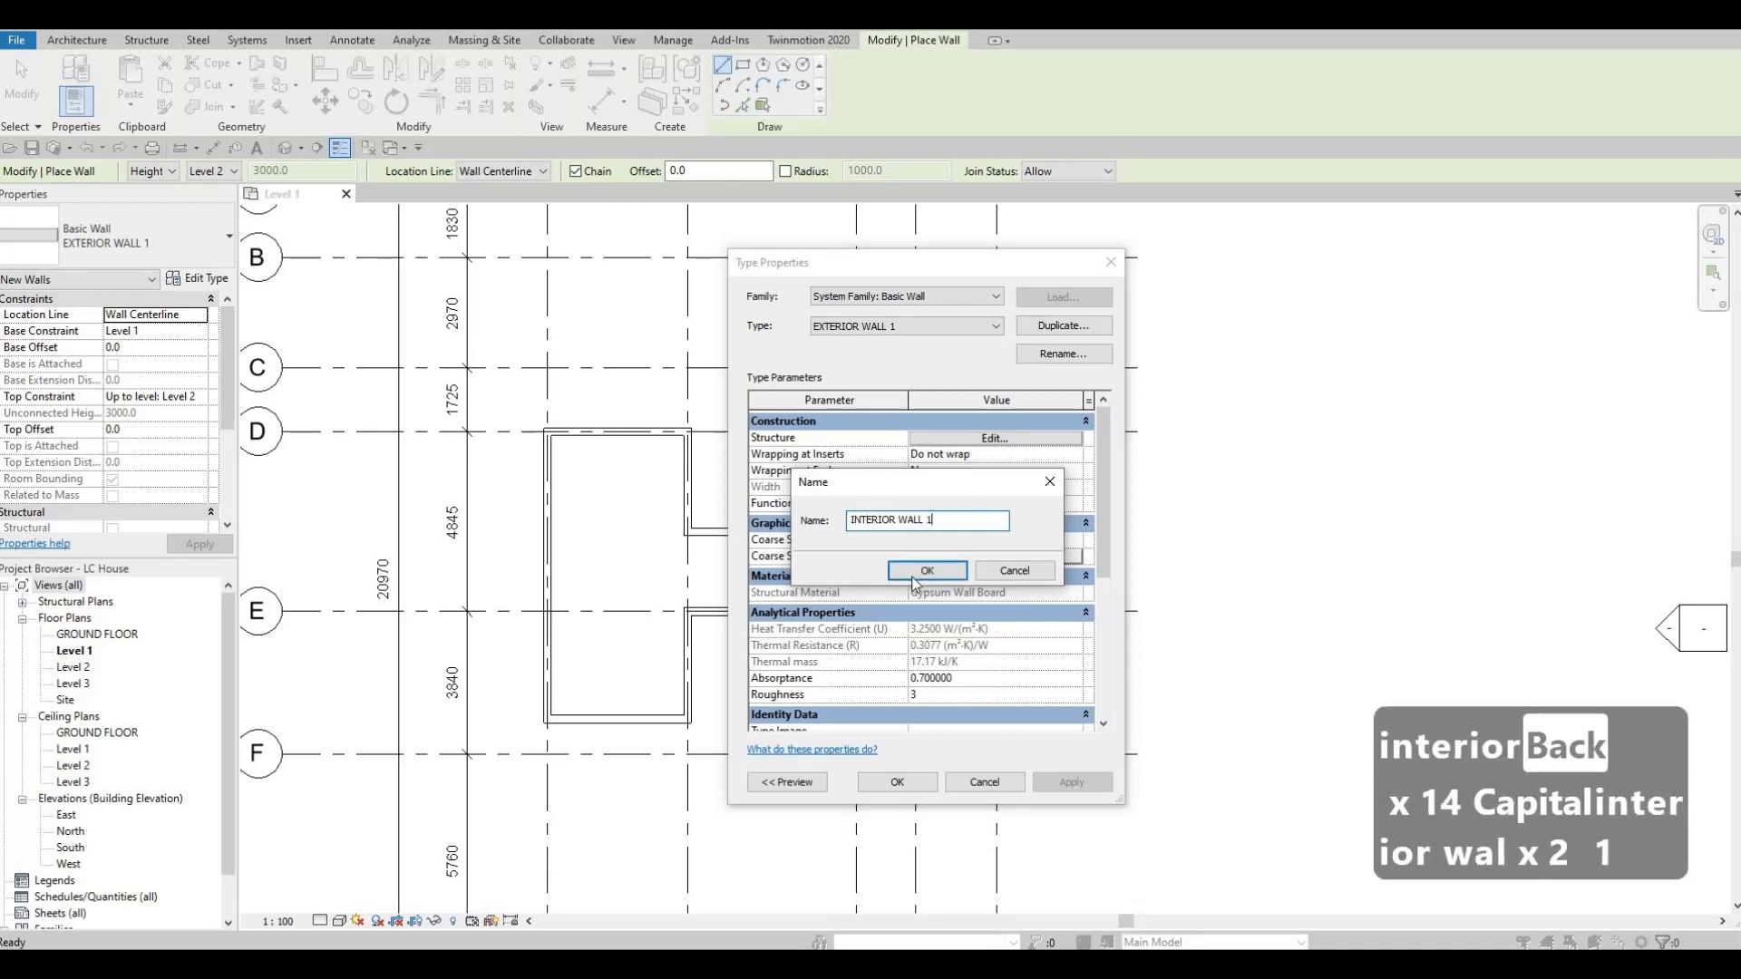
left_click(916, 572)
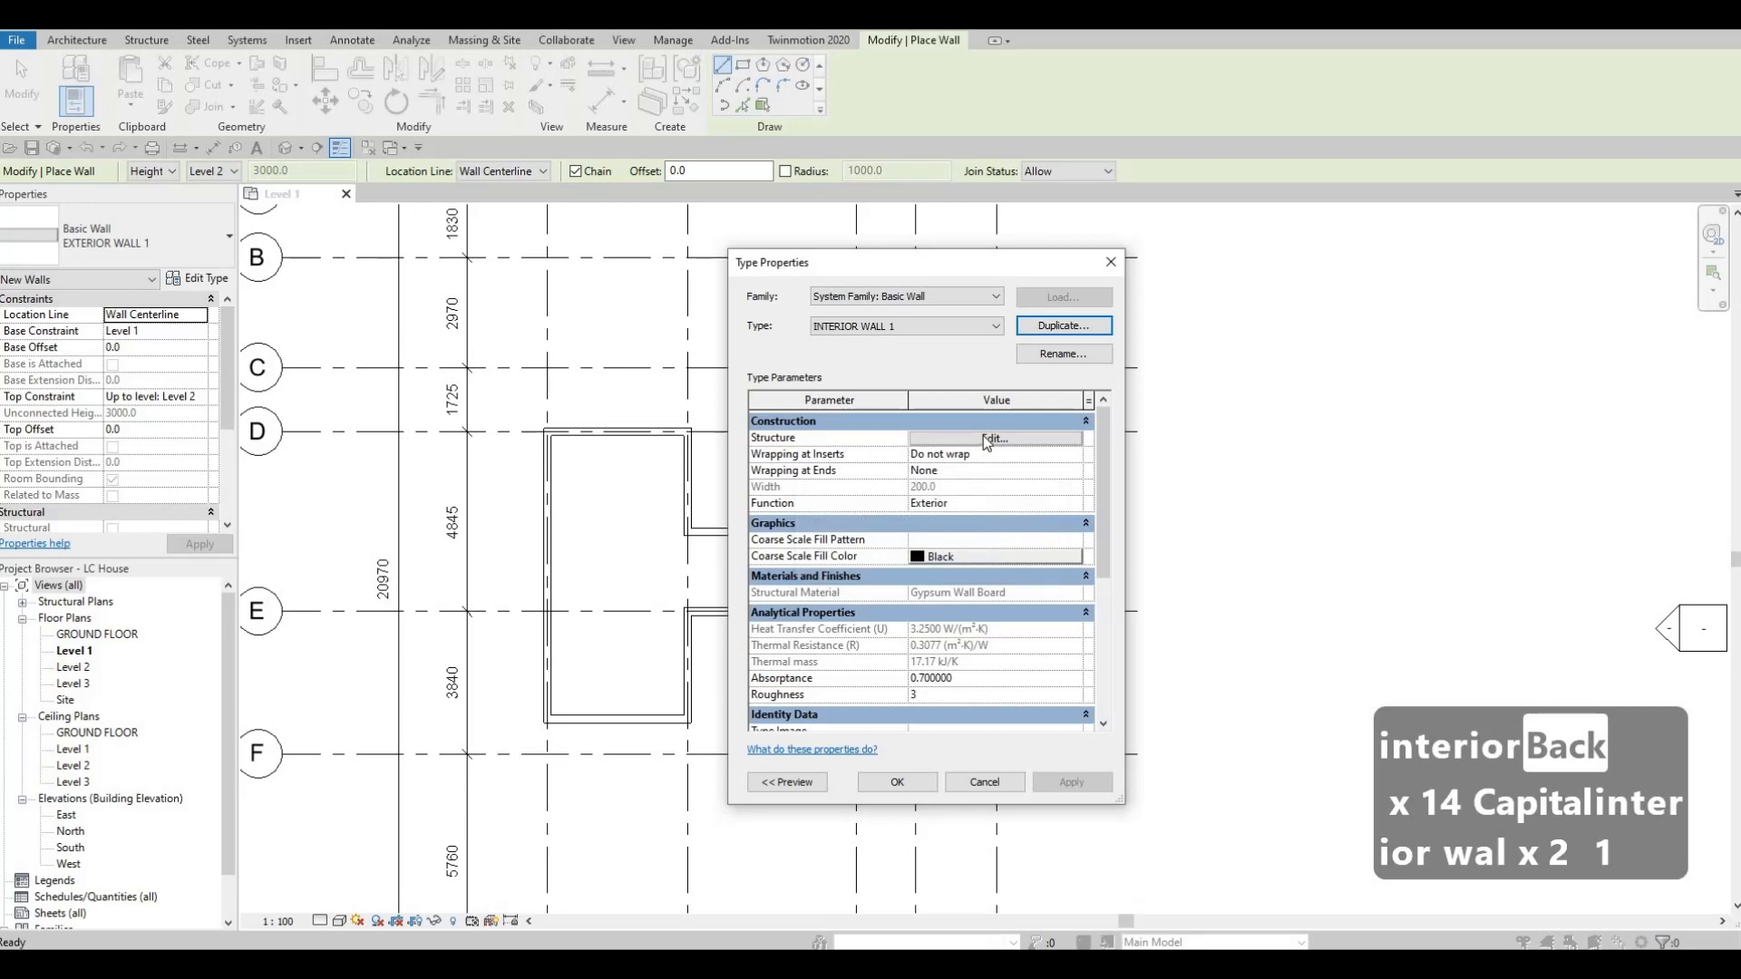
In the INTERIOR WALL 1 structure, duplicate the structure layer's Gypsum Wall Board material and name the copy WHITE WALL.
left_click(988, 439)
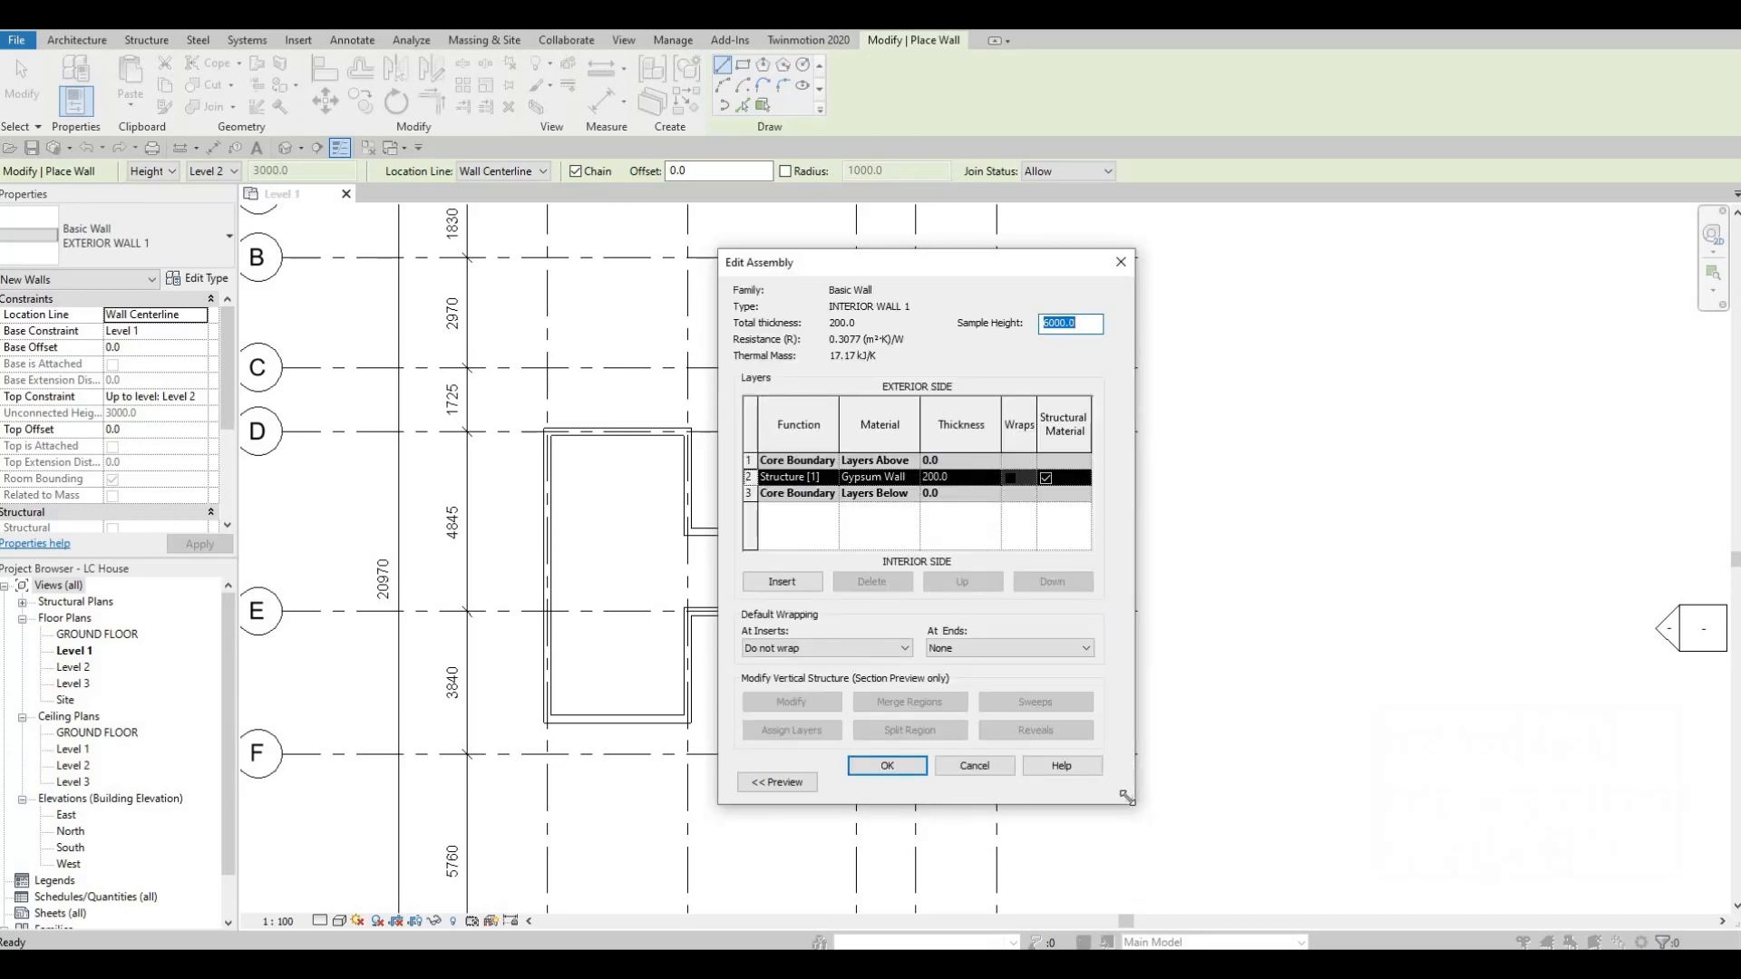
left_click_drag(1244, 792, 1303, 801)
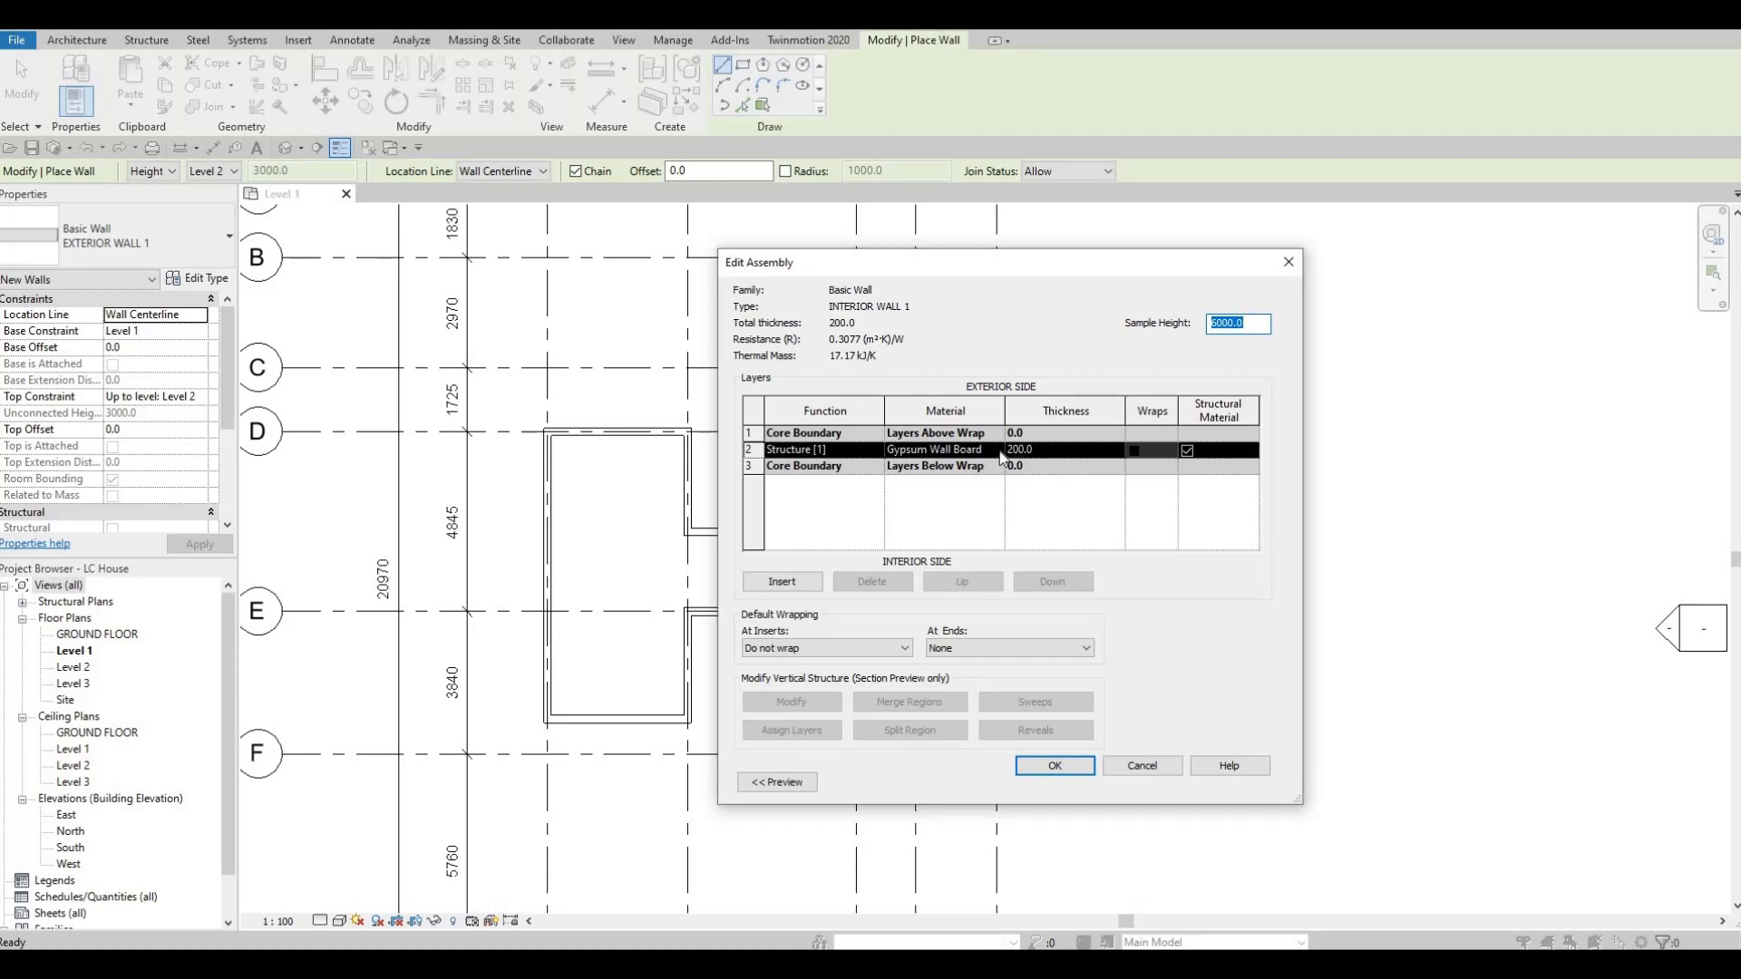
left_click(1001, 452)
left_click(996, 449)
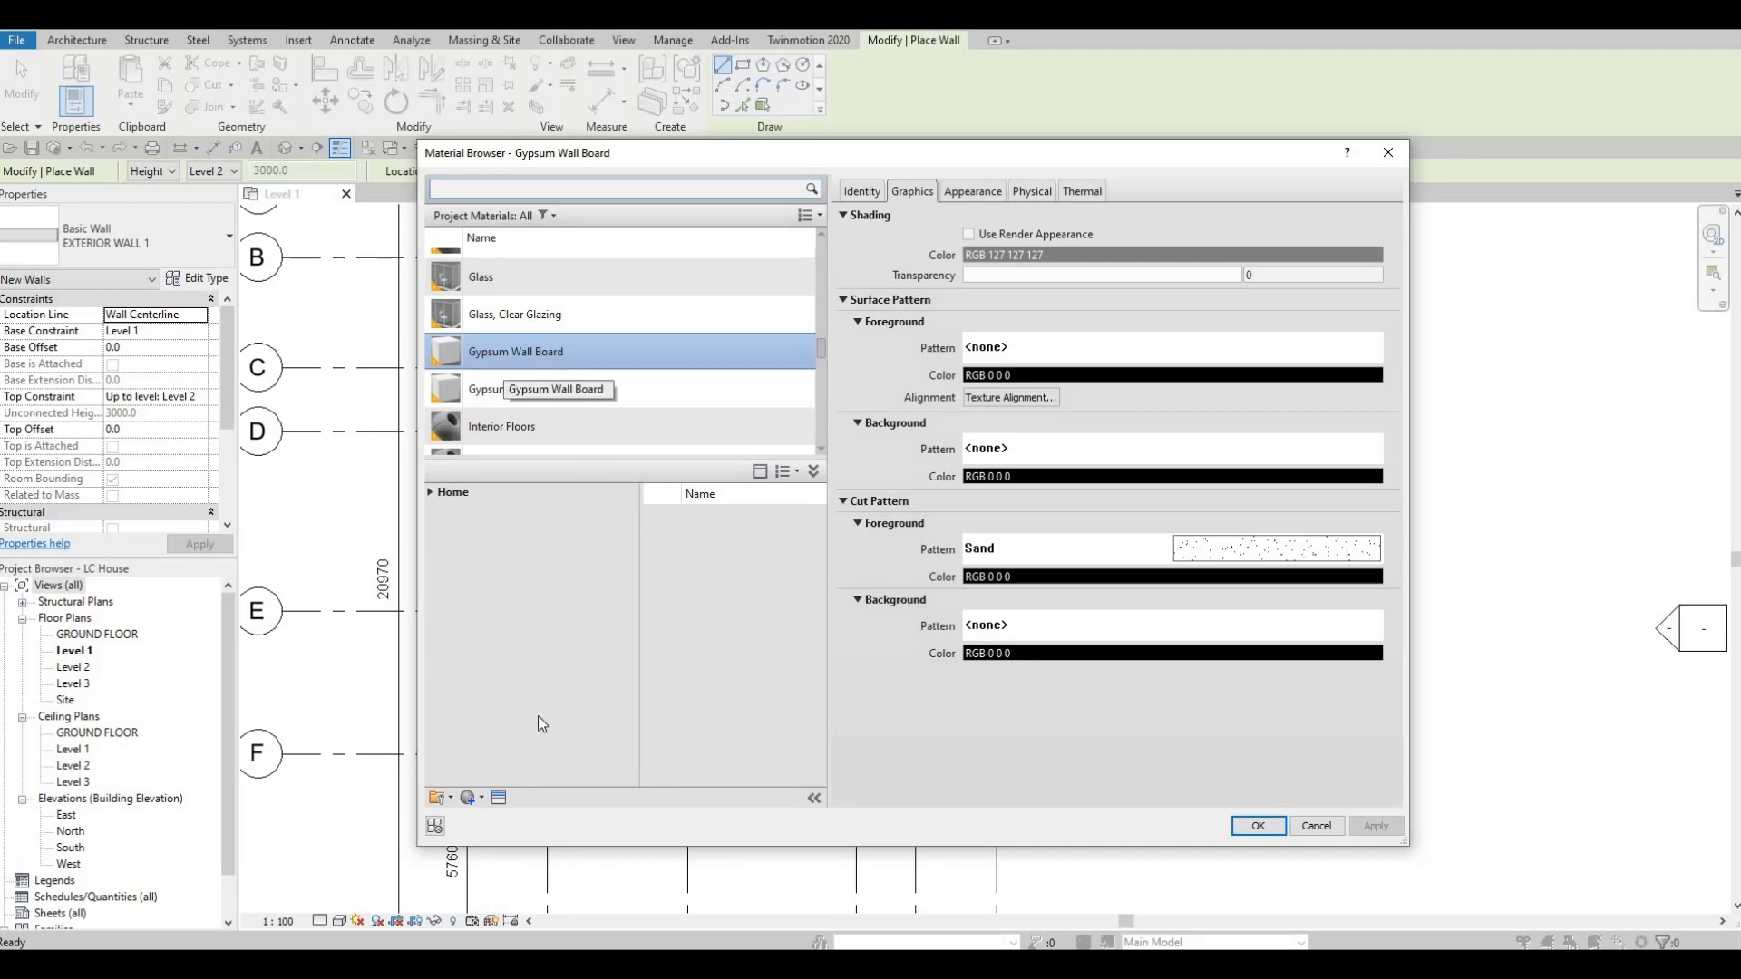
left_click(484, 800)
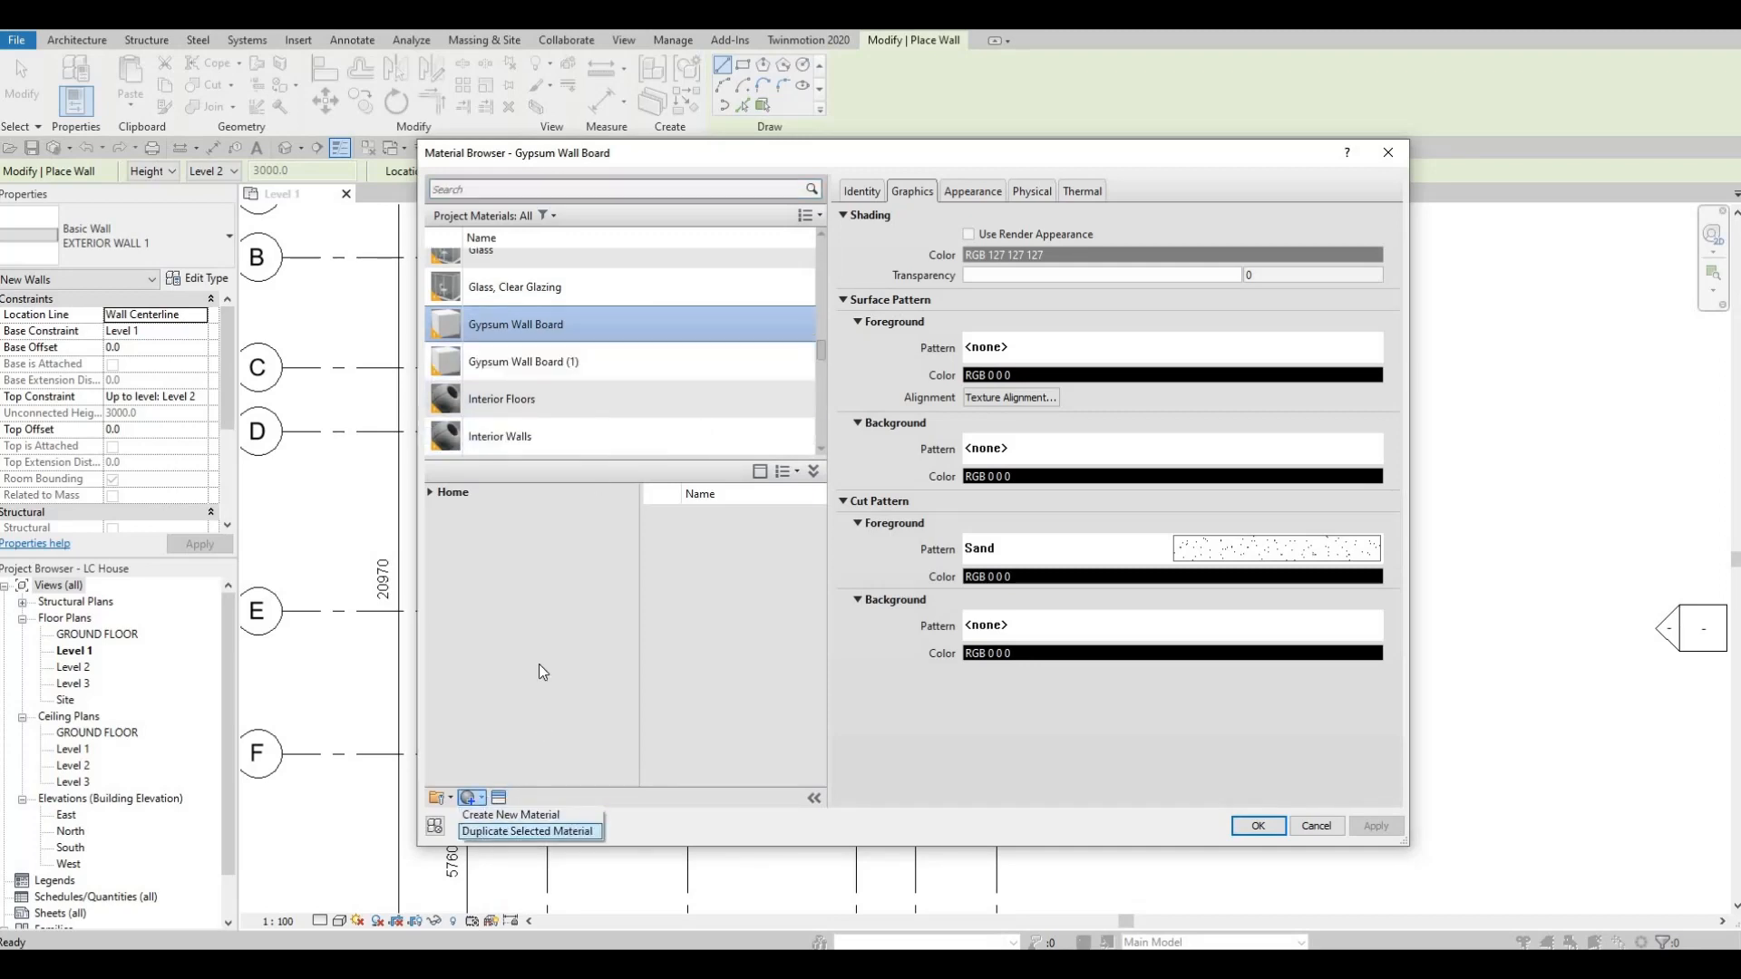
left_click(482, 831)
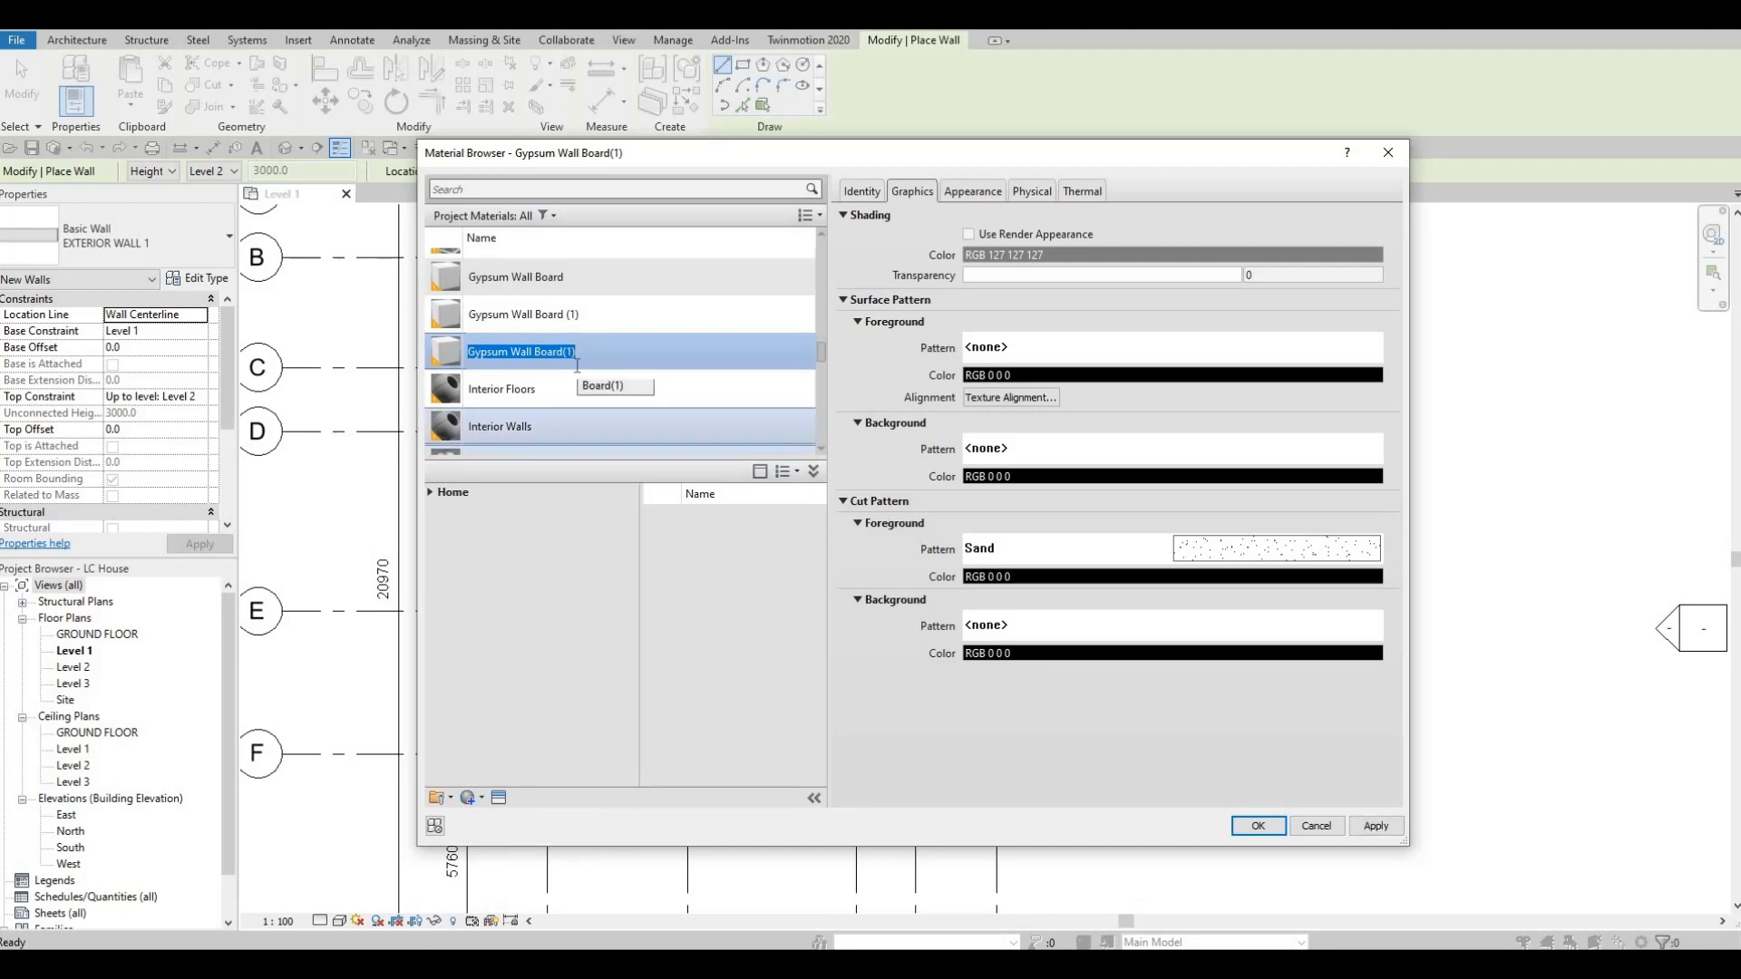
type("WHITE WALL")
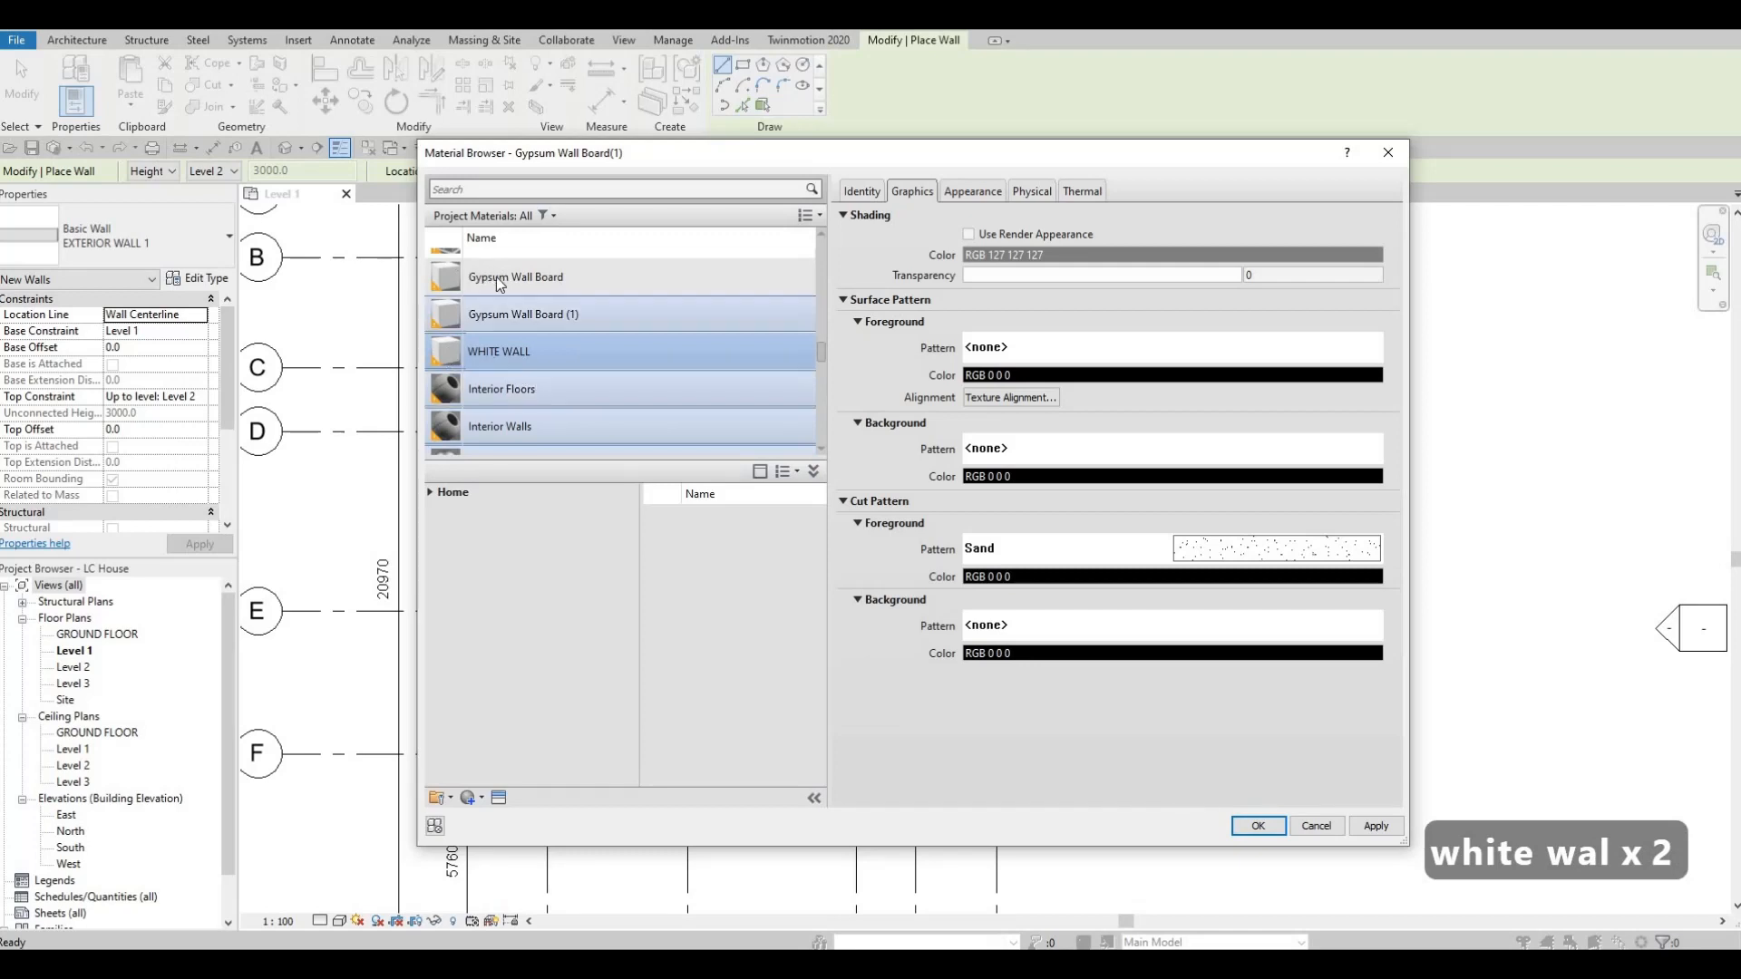
key("Return")
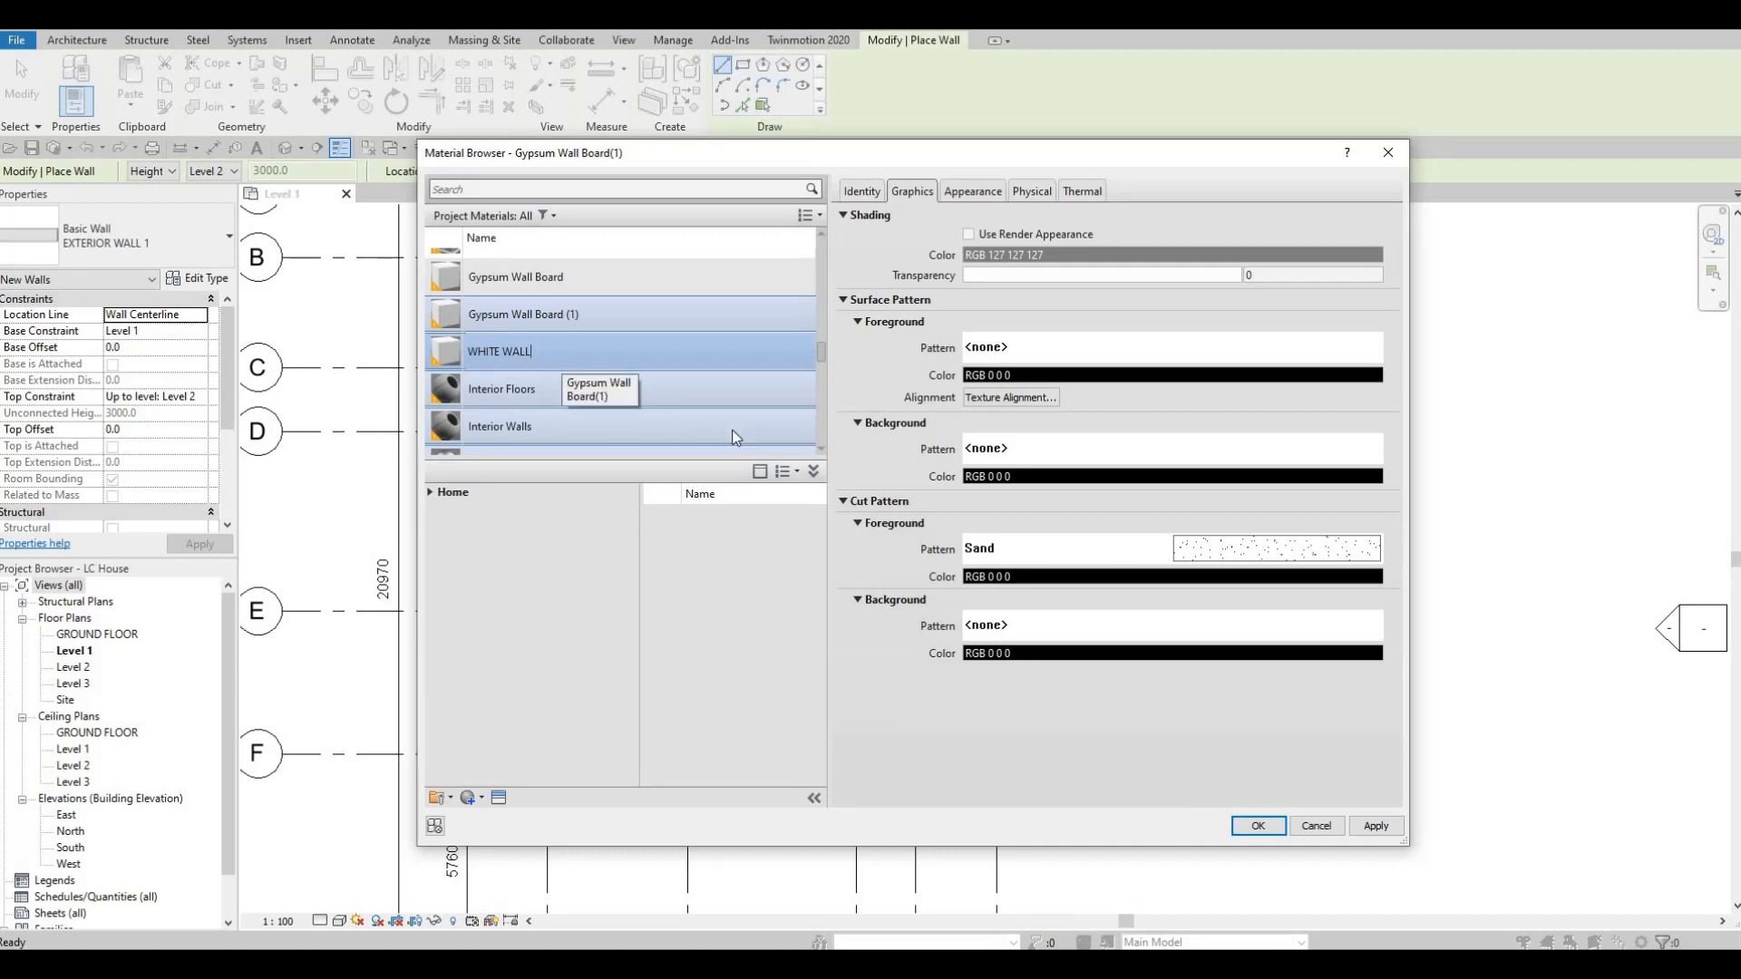
Assign the WHITE WALL material to the structure layer and accept the INTERIOR WALL 1 type settings.
left_click(1353, 829)
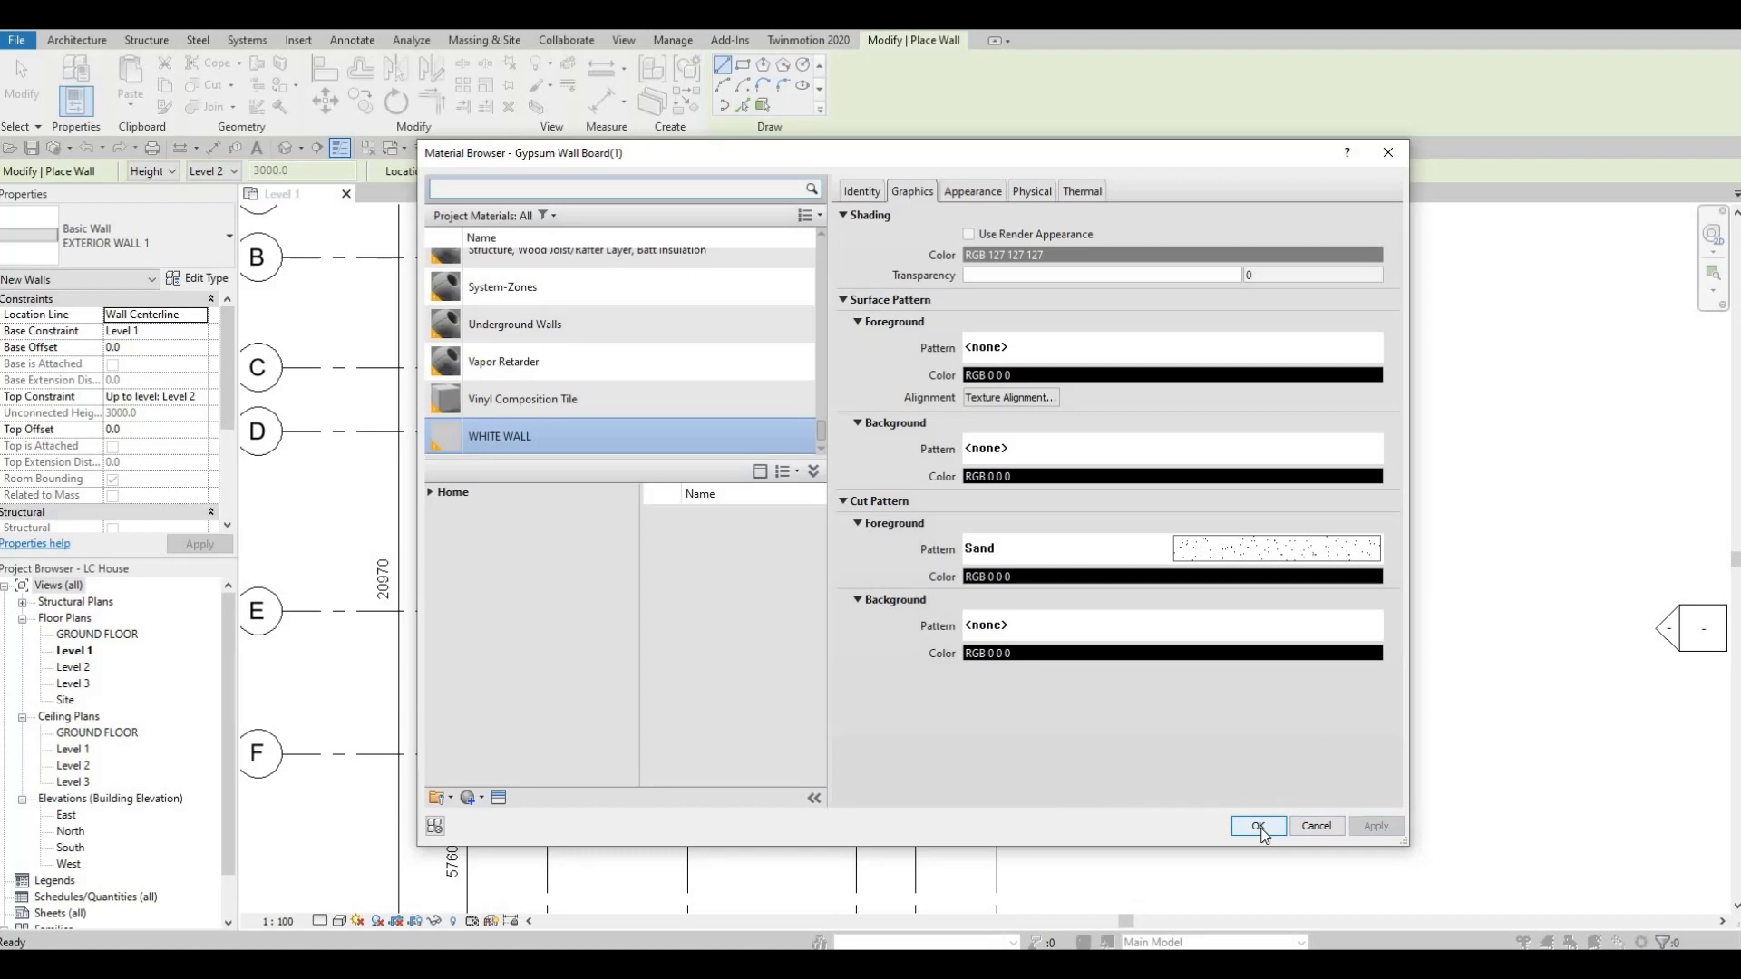
key("Return")
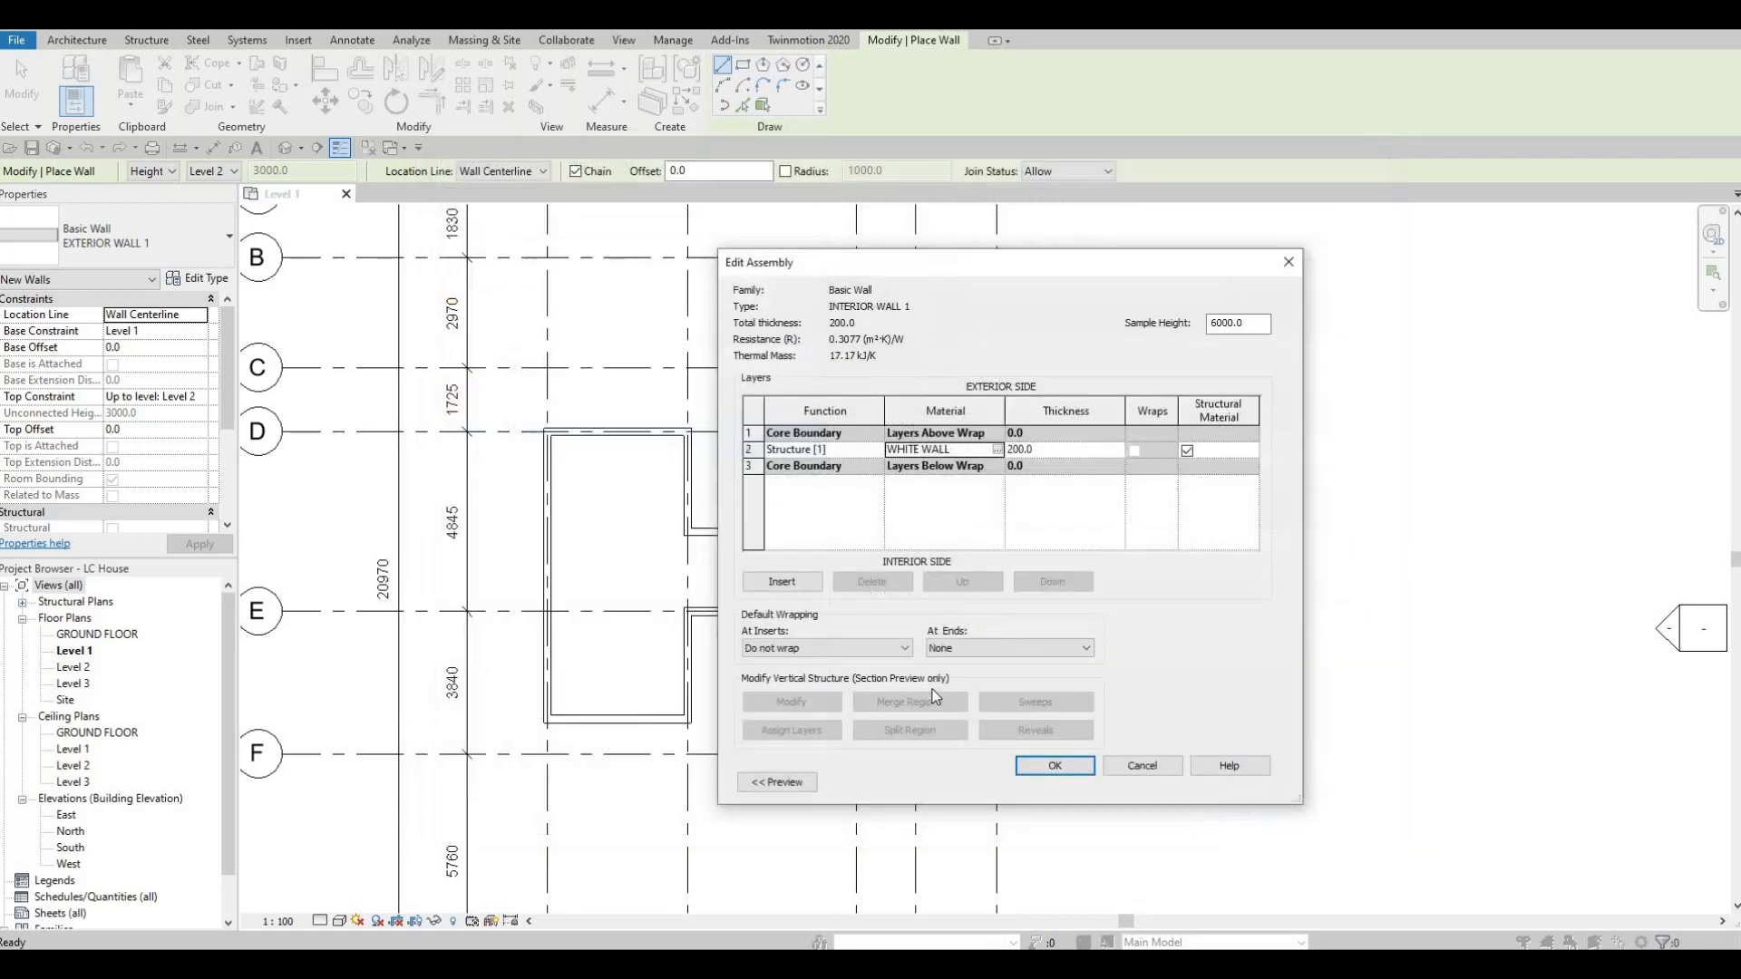
left_click(1053, 767)
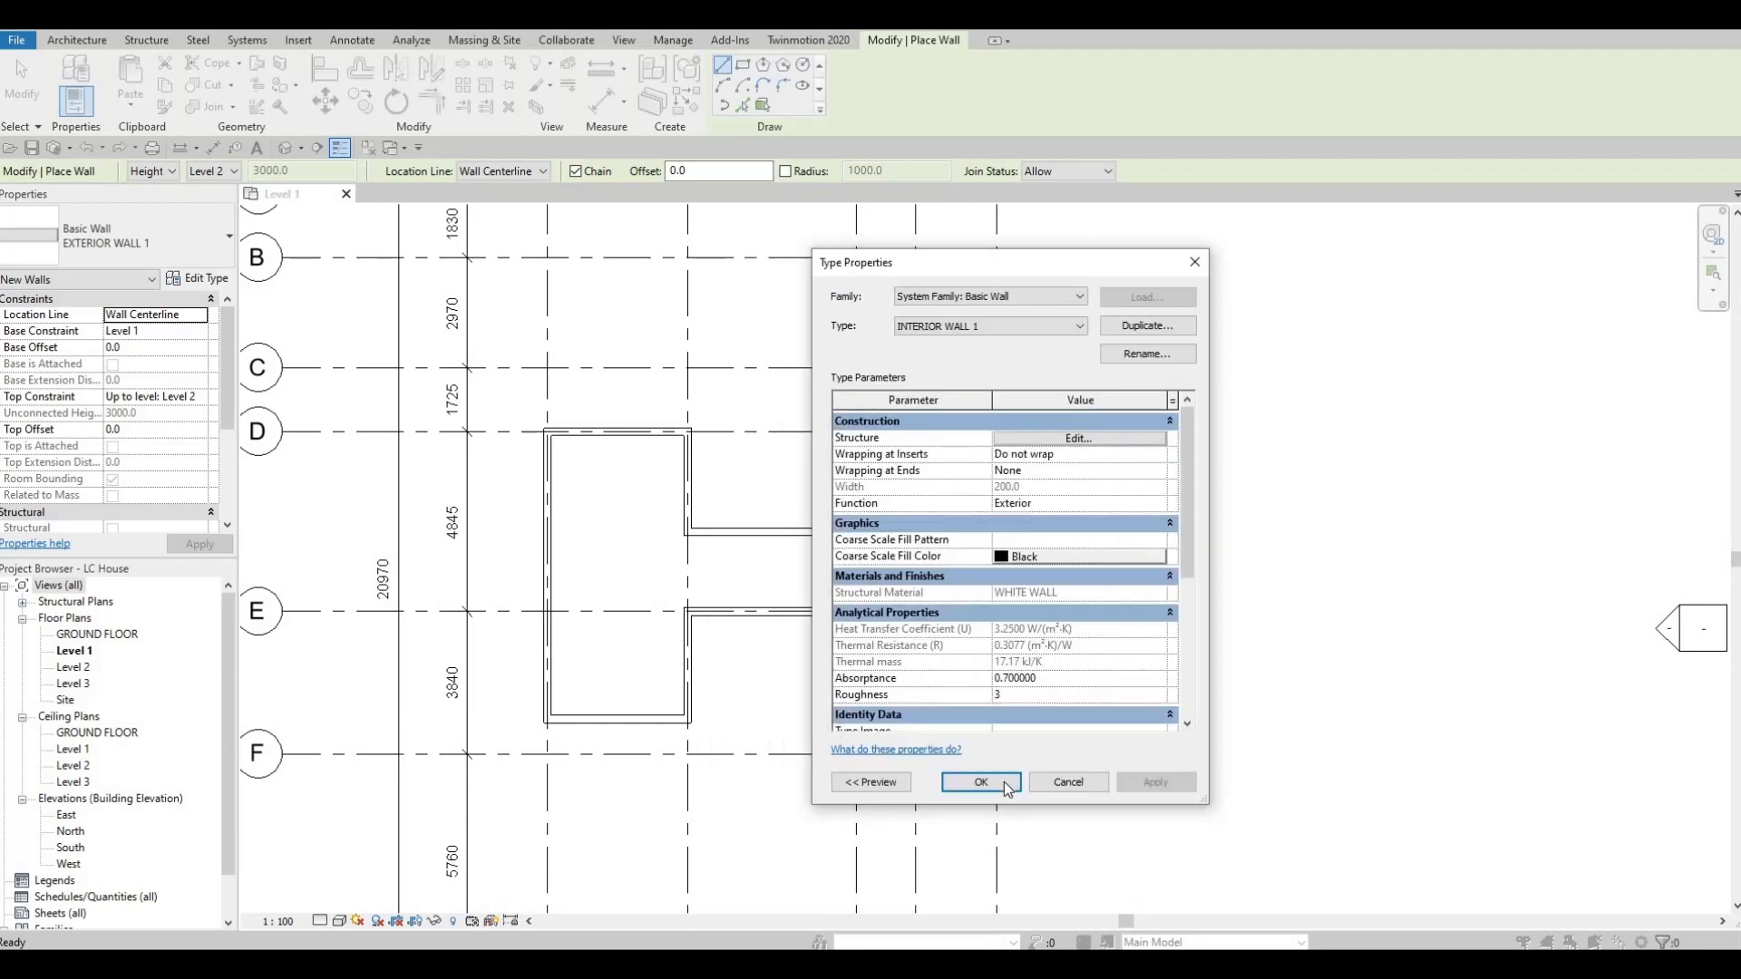
left_click(980, 782)
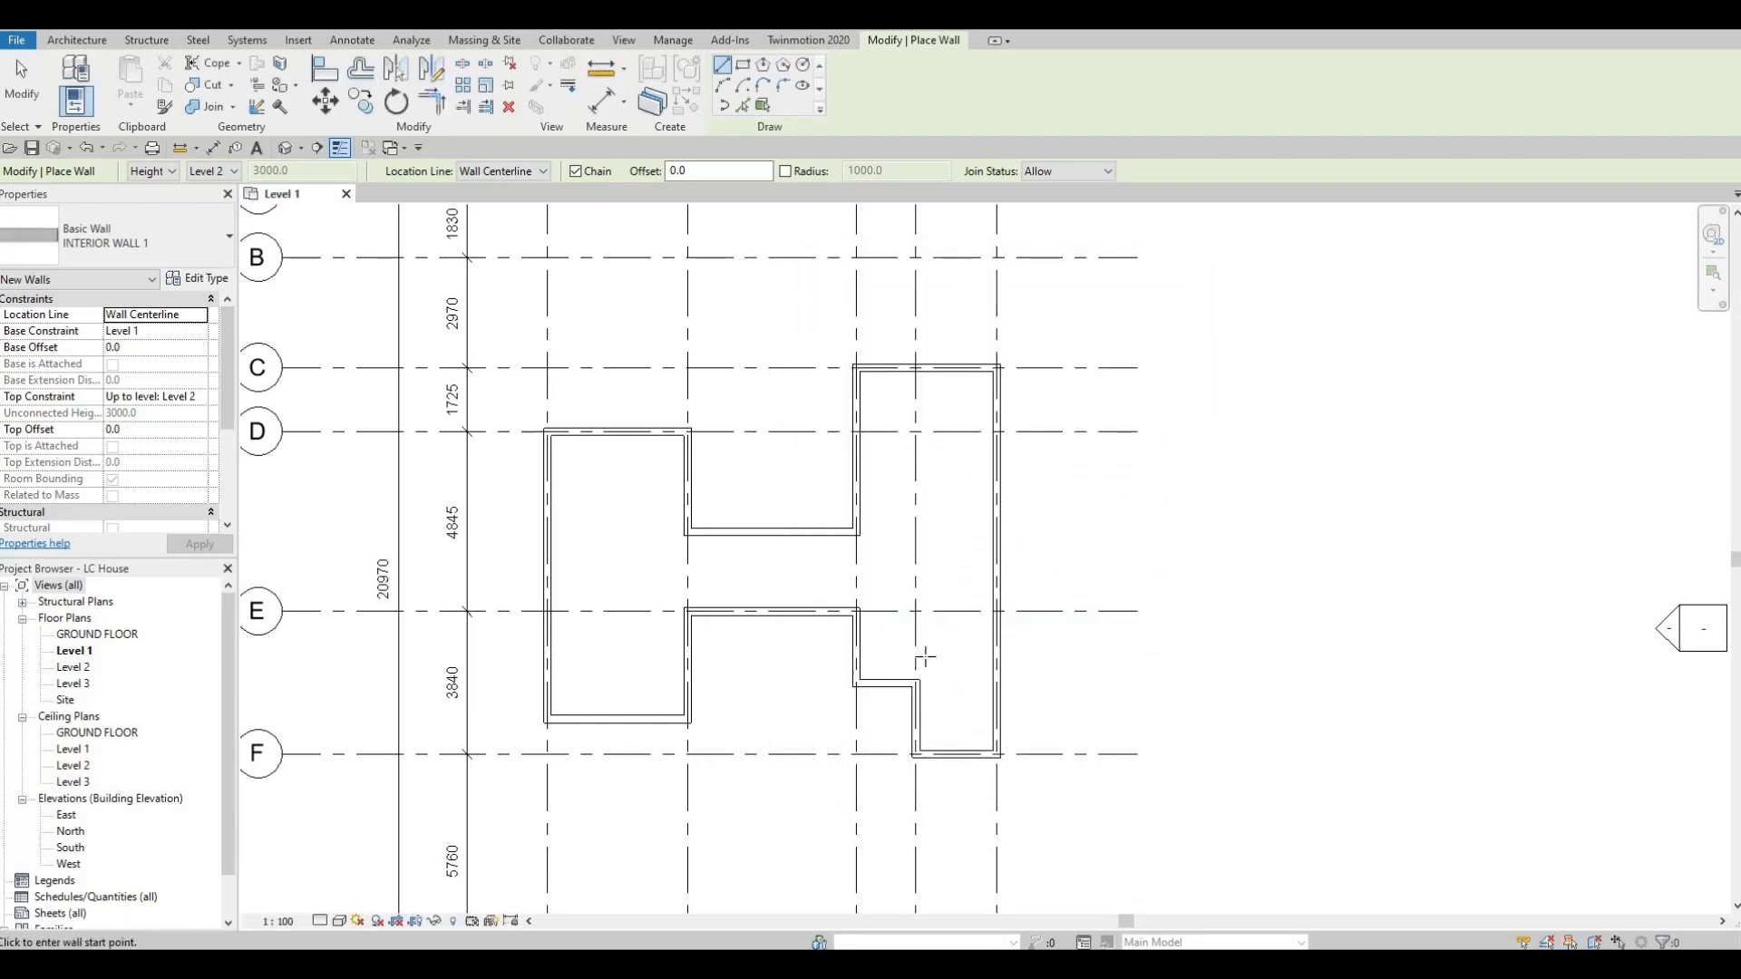
Draw INTERIOR WALL 1 walls from the exterior wall corner on grid 4 up to grid E, and along grid E to grid 3.
scroll(925, 669, "up", 1)
scroll(925, 668, "up", 1)
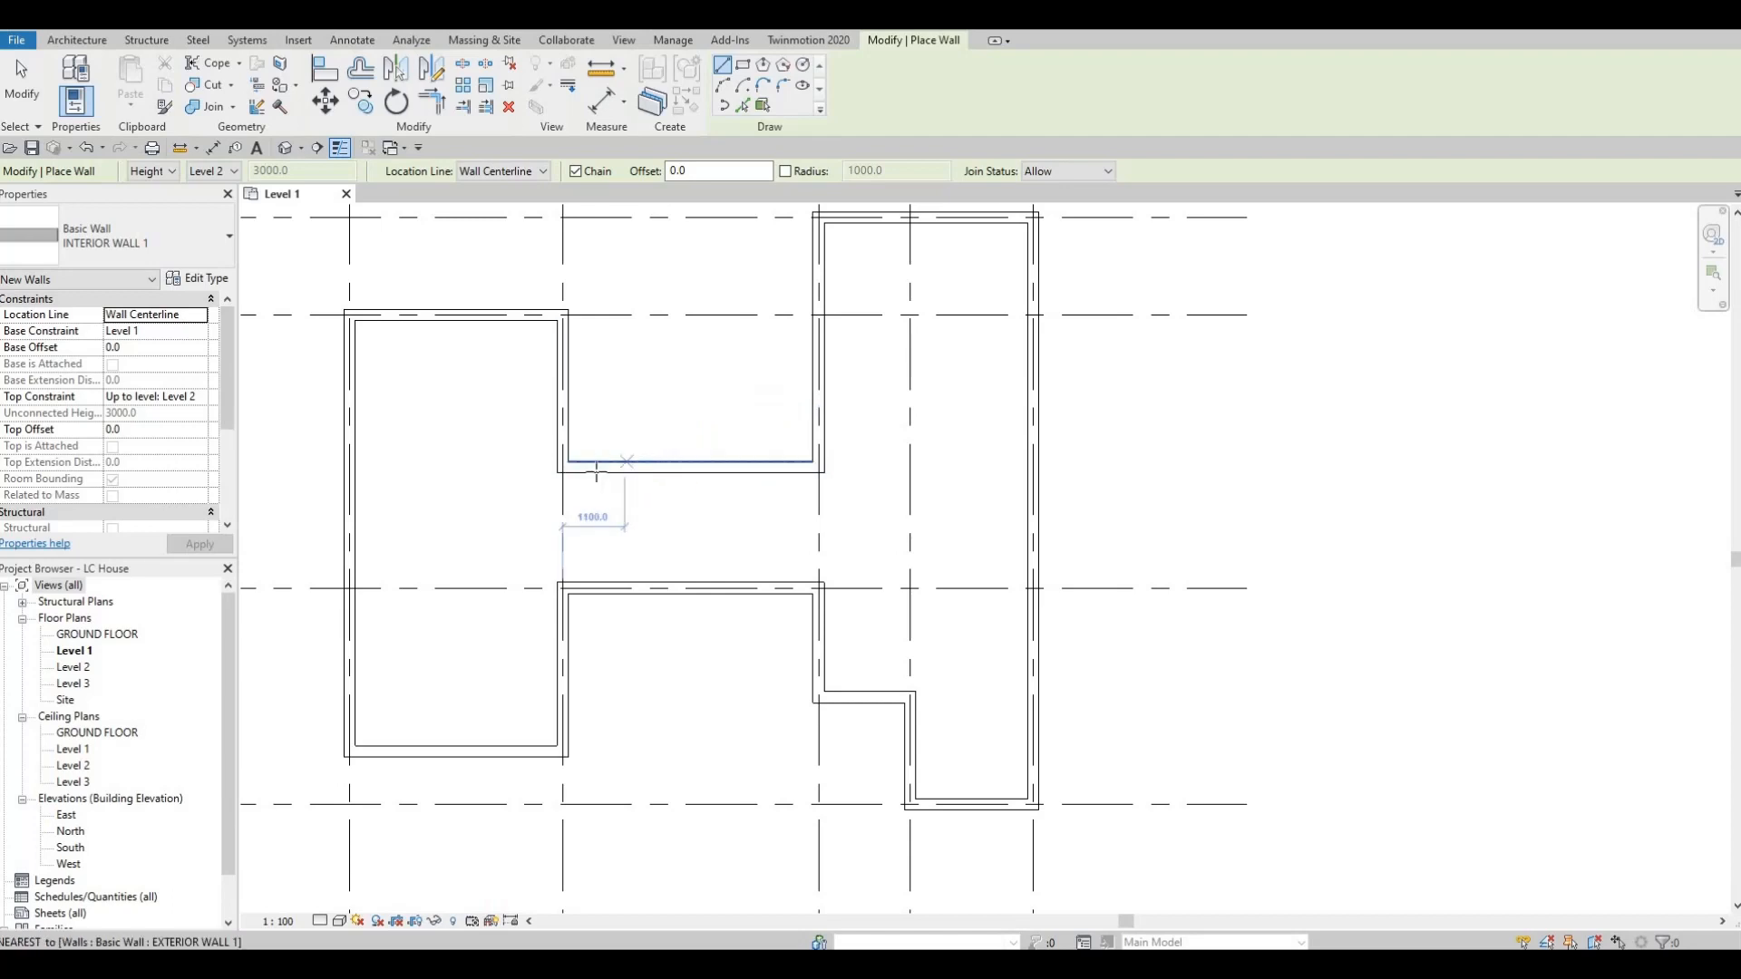
scroll(882, 697, "up", 2)
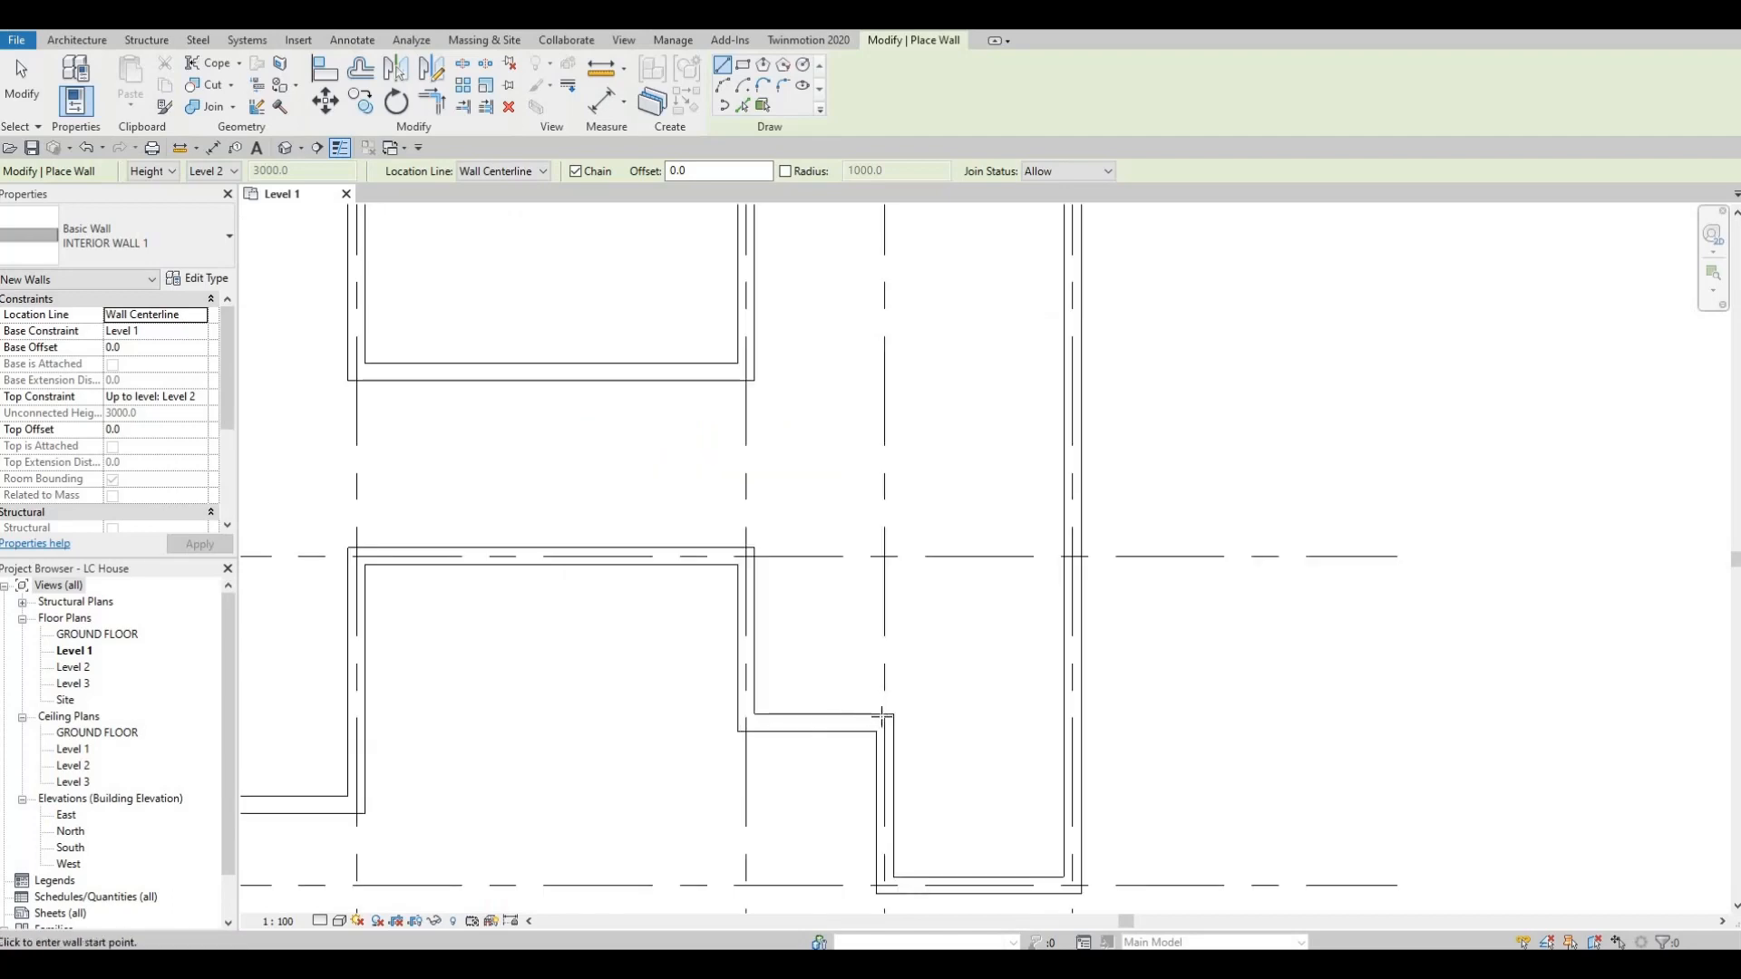
left_click(884, 723)
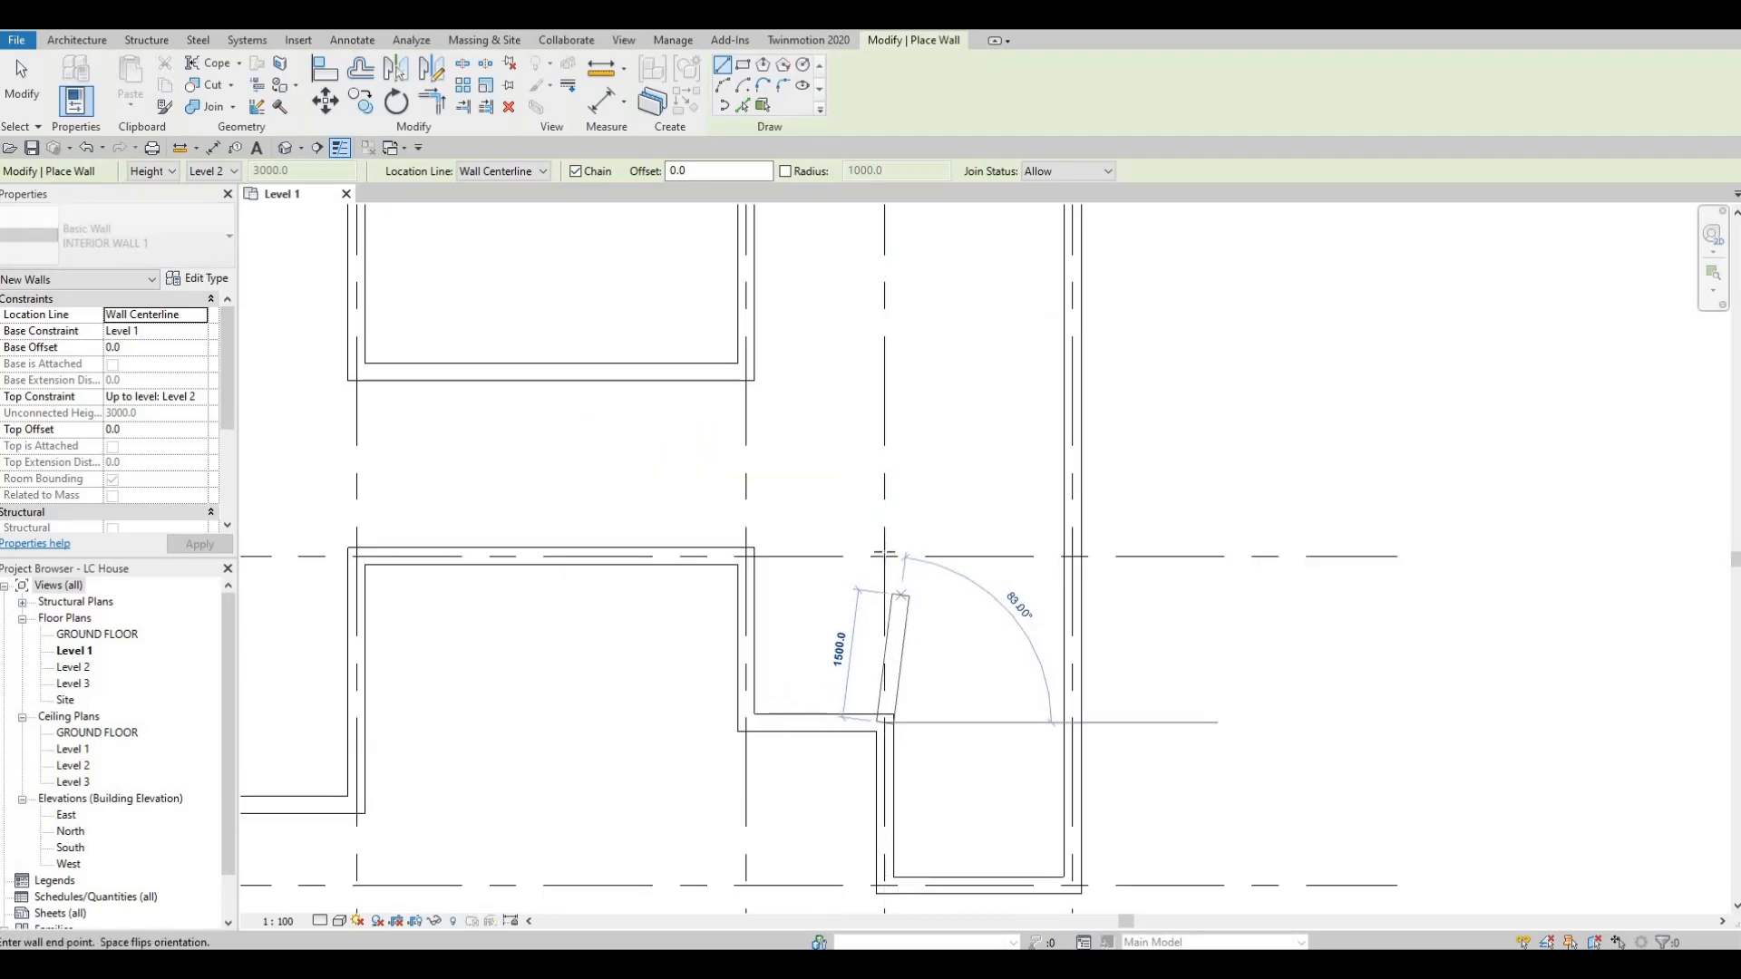
left_click(884, 555)
left_click(746, 555)
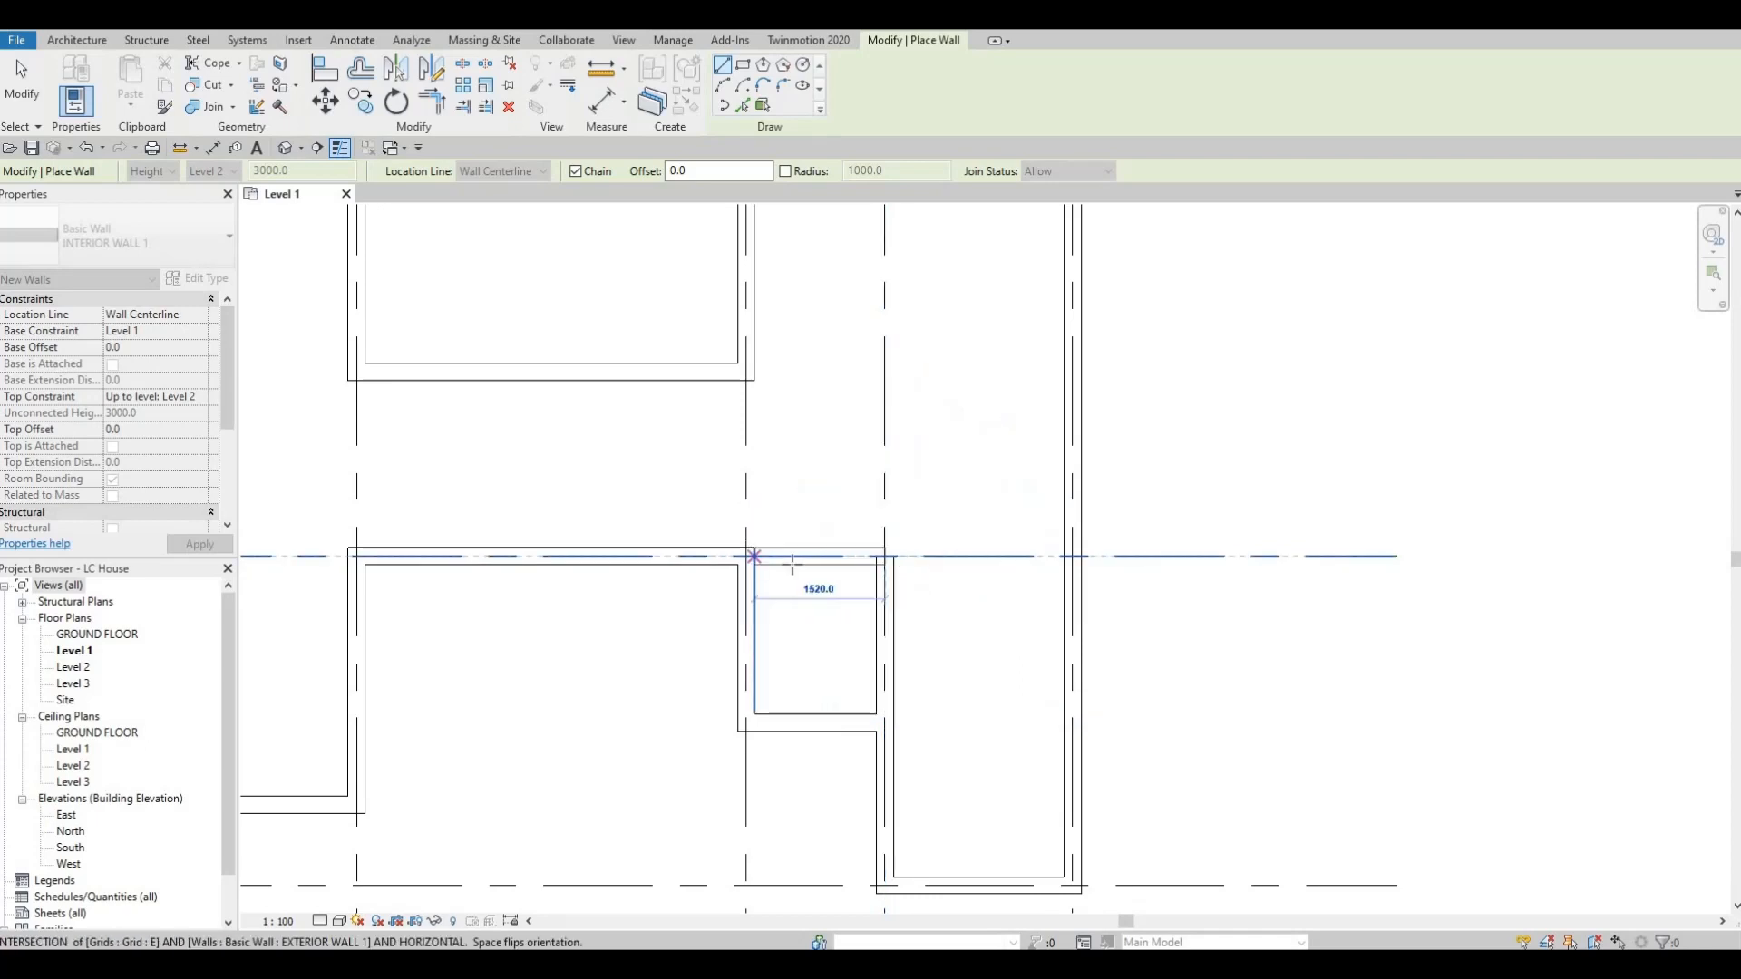
key("Escape")
key("Escape")
key("Escape")
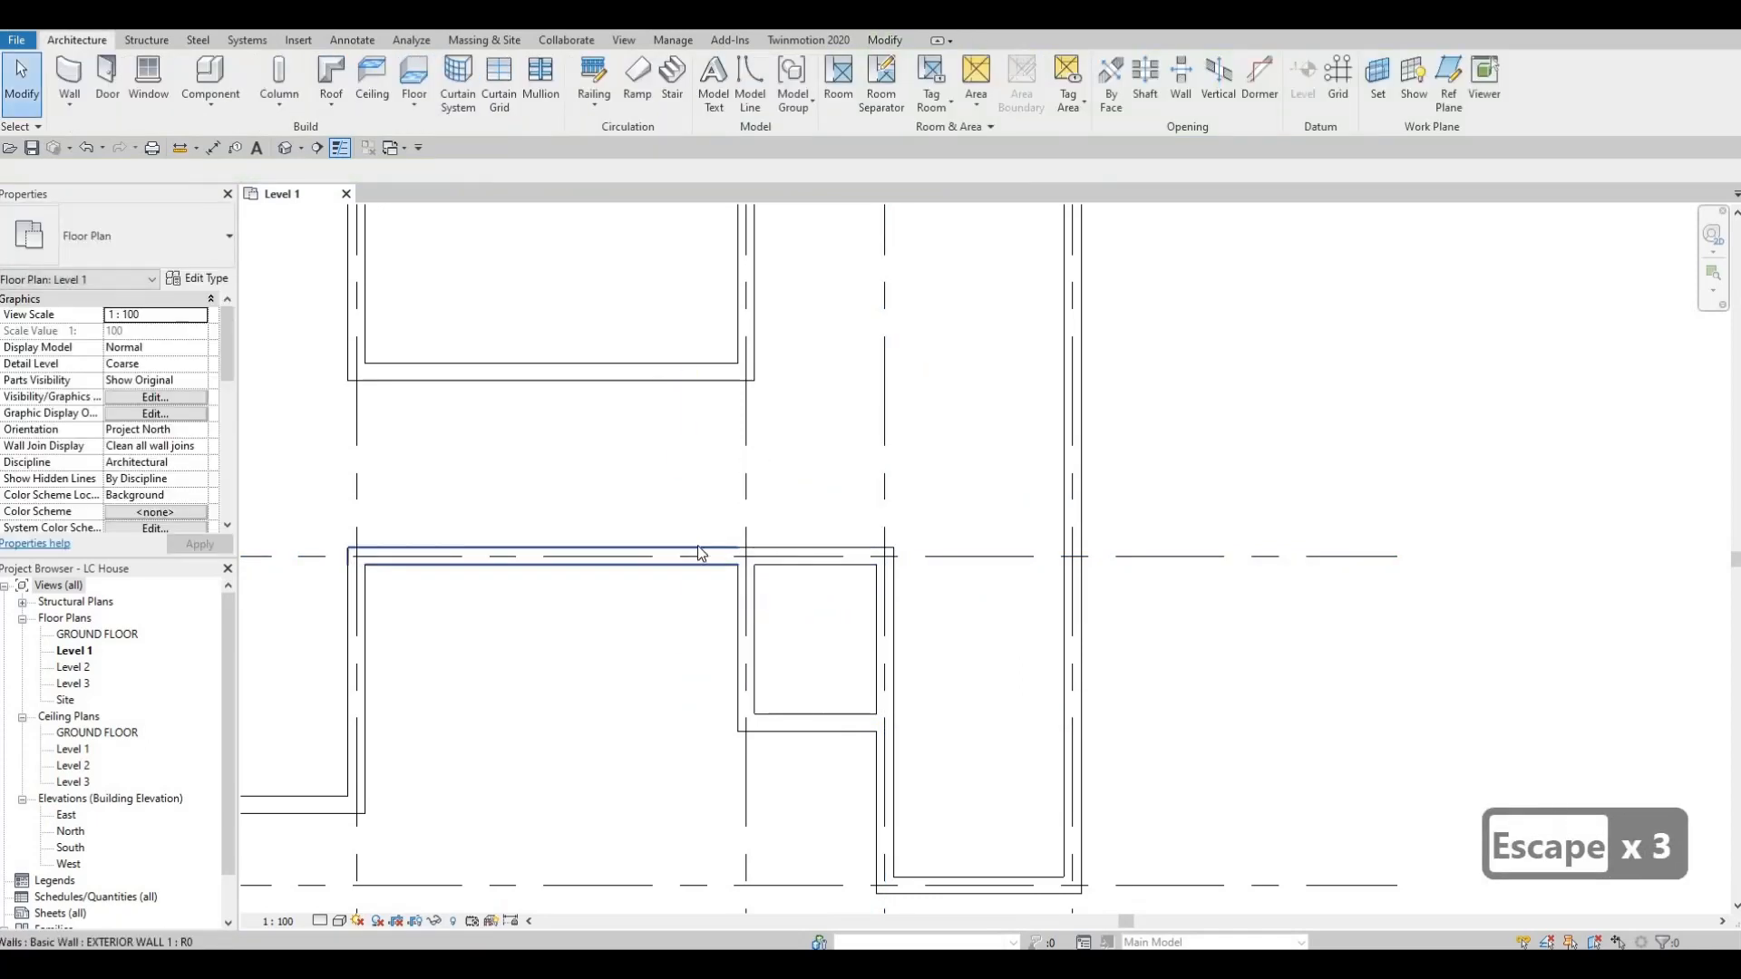
Examine the new interior walls between grids 3 and 4 and the overall Level 1 wall layout against the grids.
middle_click_drag(887, 537, 1015, 509)
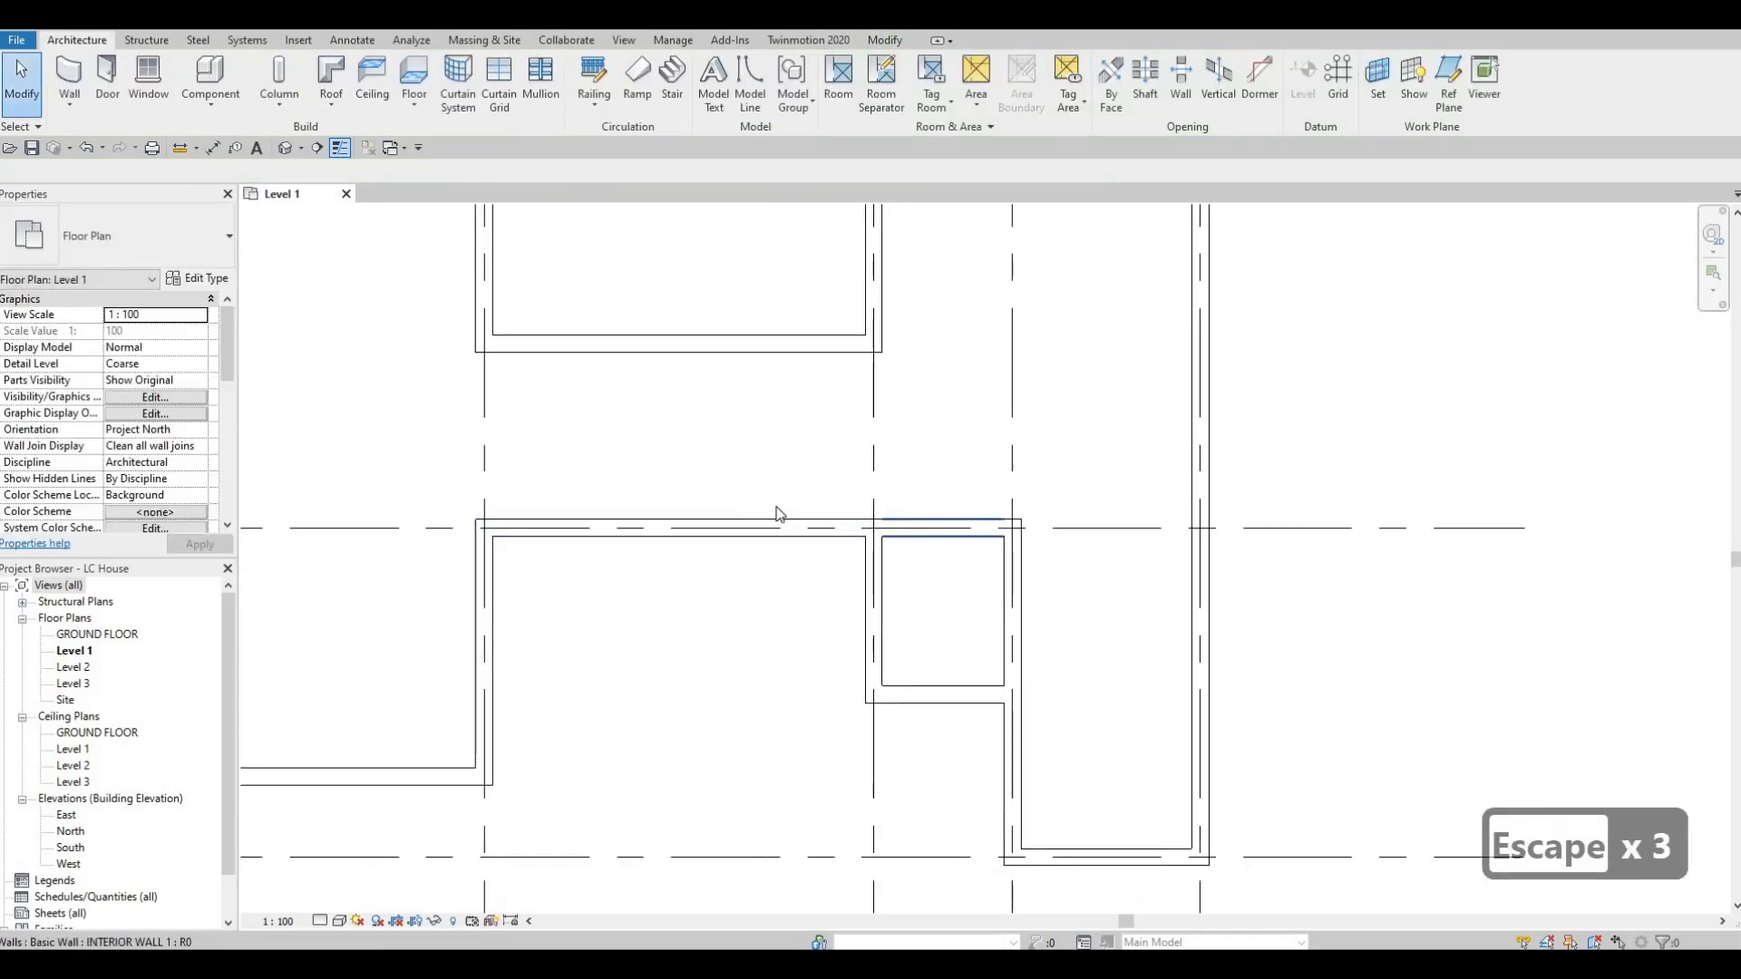
key("F1")
key("F1")
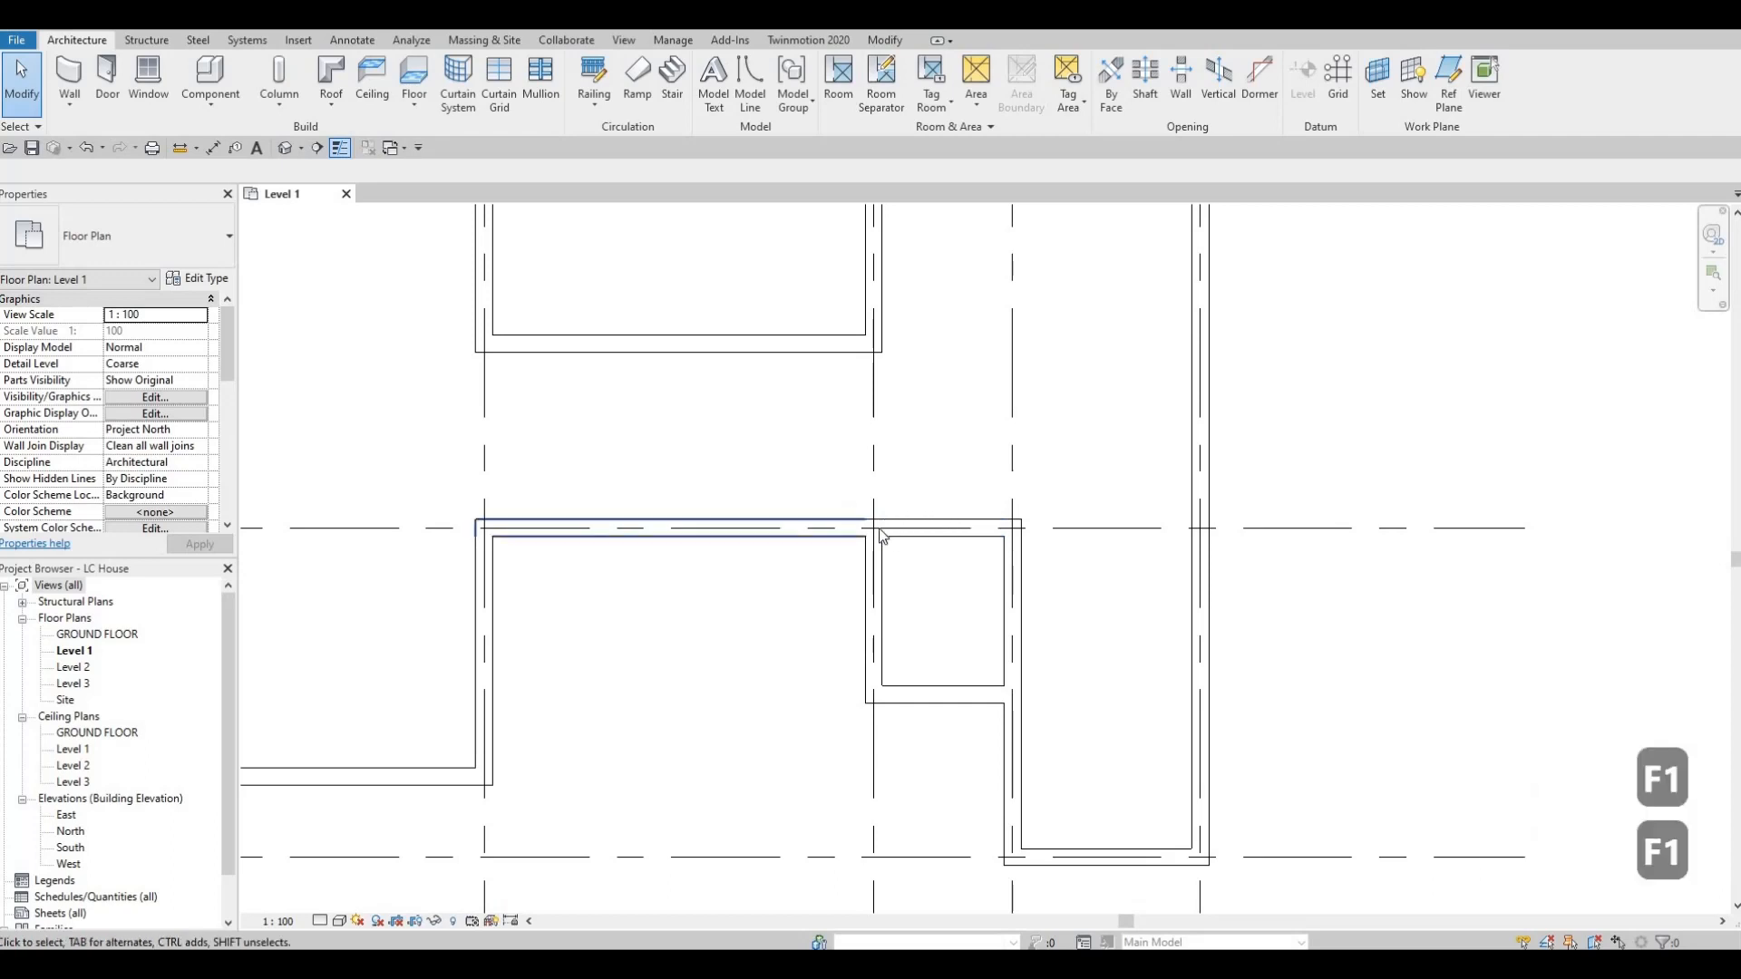
middle_click_drag(721, 559, 781, 587)
scroll(862, 527, "down", 1)
scroll(827, 500, "down", 1)
middle_click_drag(827, 500, 874, 463)
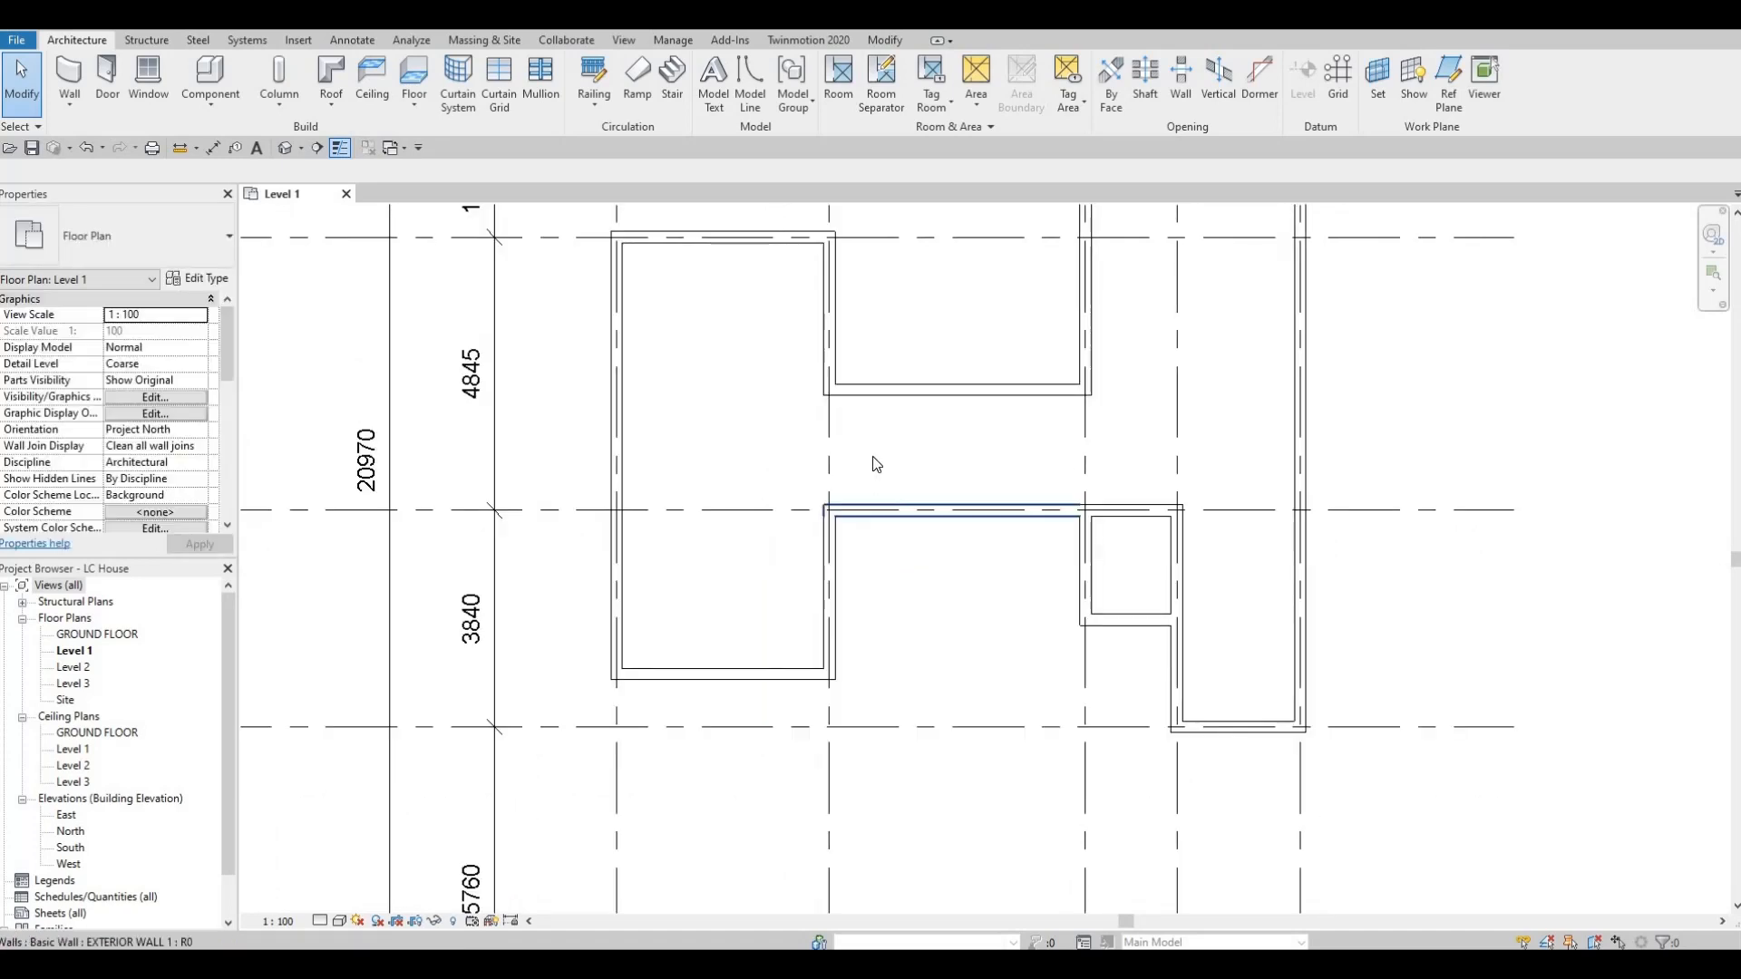
scroll(874, 507, "down", 2)
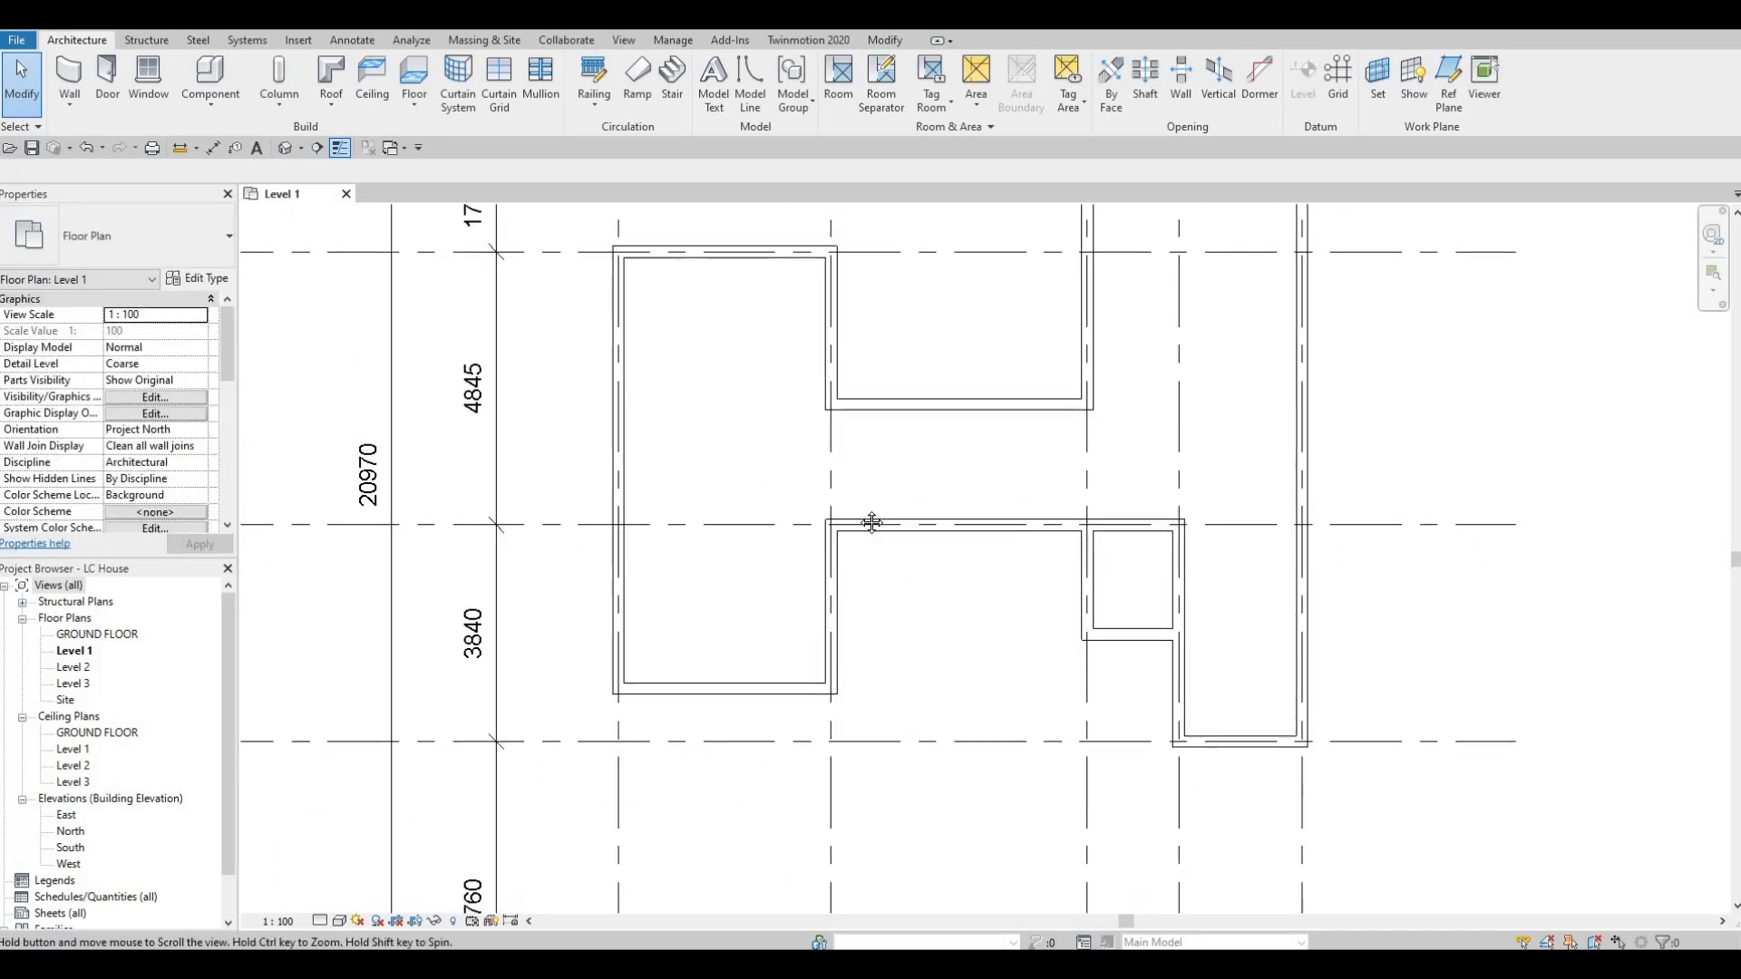
middle_click_drag(929, 541, 912, 463)
scroll(877, 571, "down", 1)
scroll(885, 552, "down", 1)
scroll(889, 512, "down", 1)
key("F1")
key("F1")
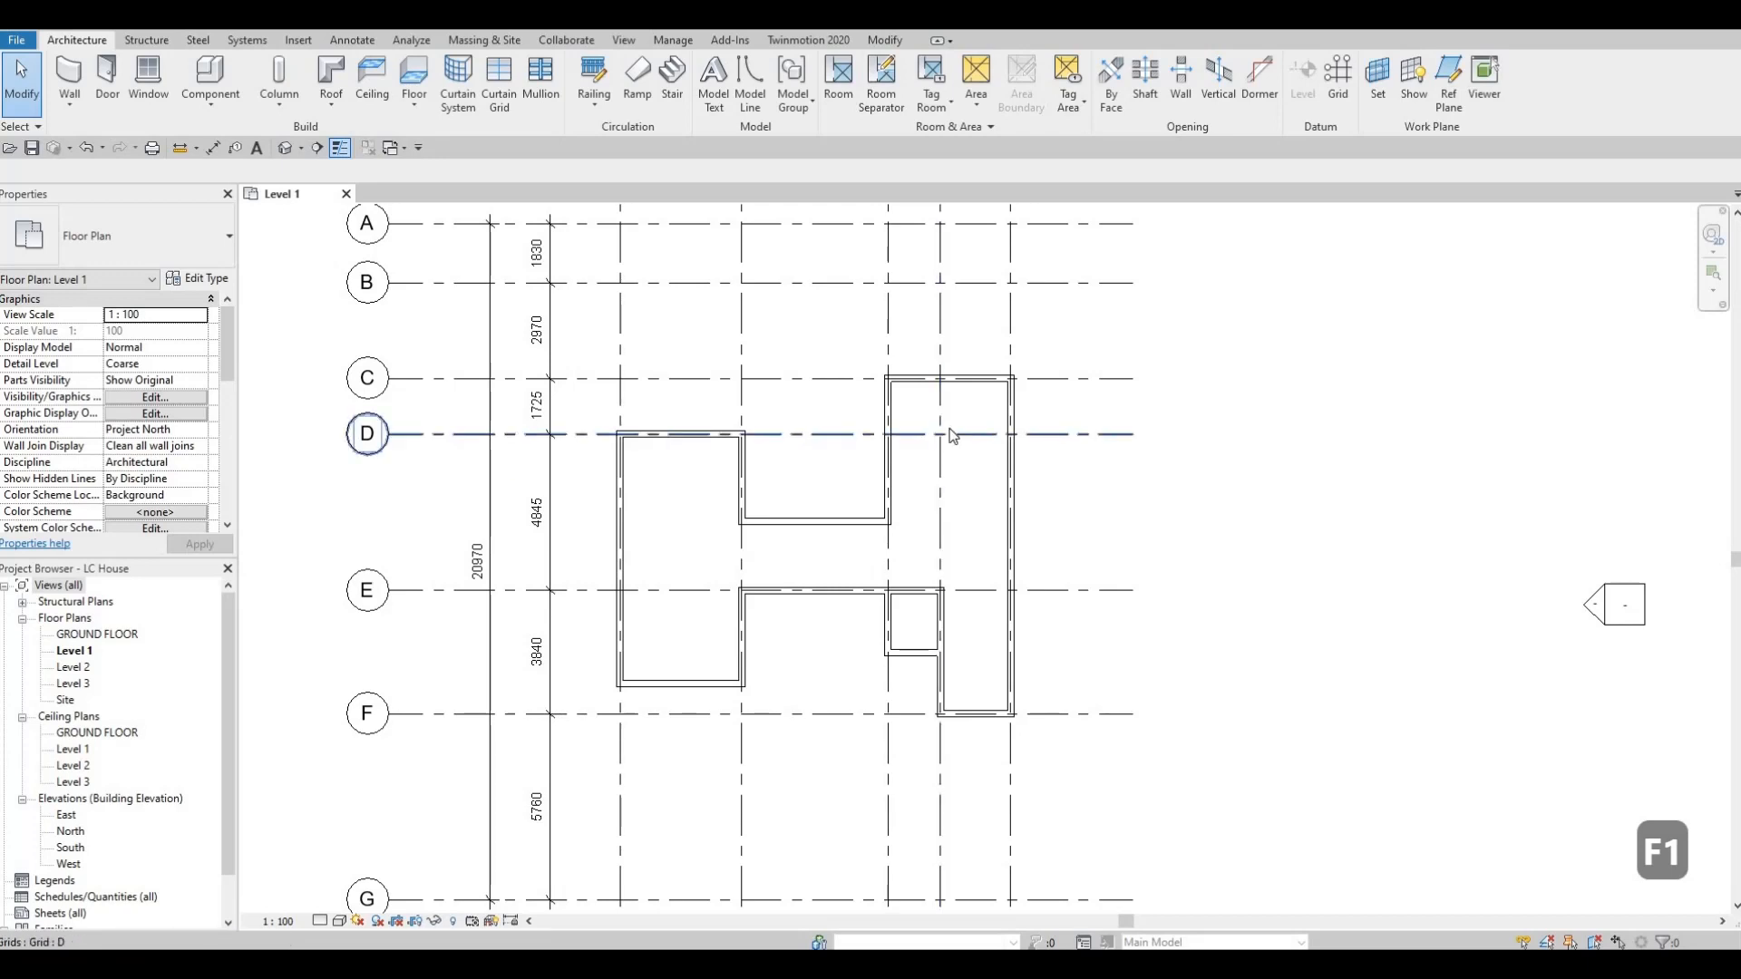
key("F1")
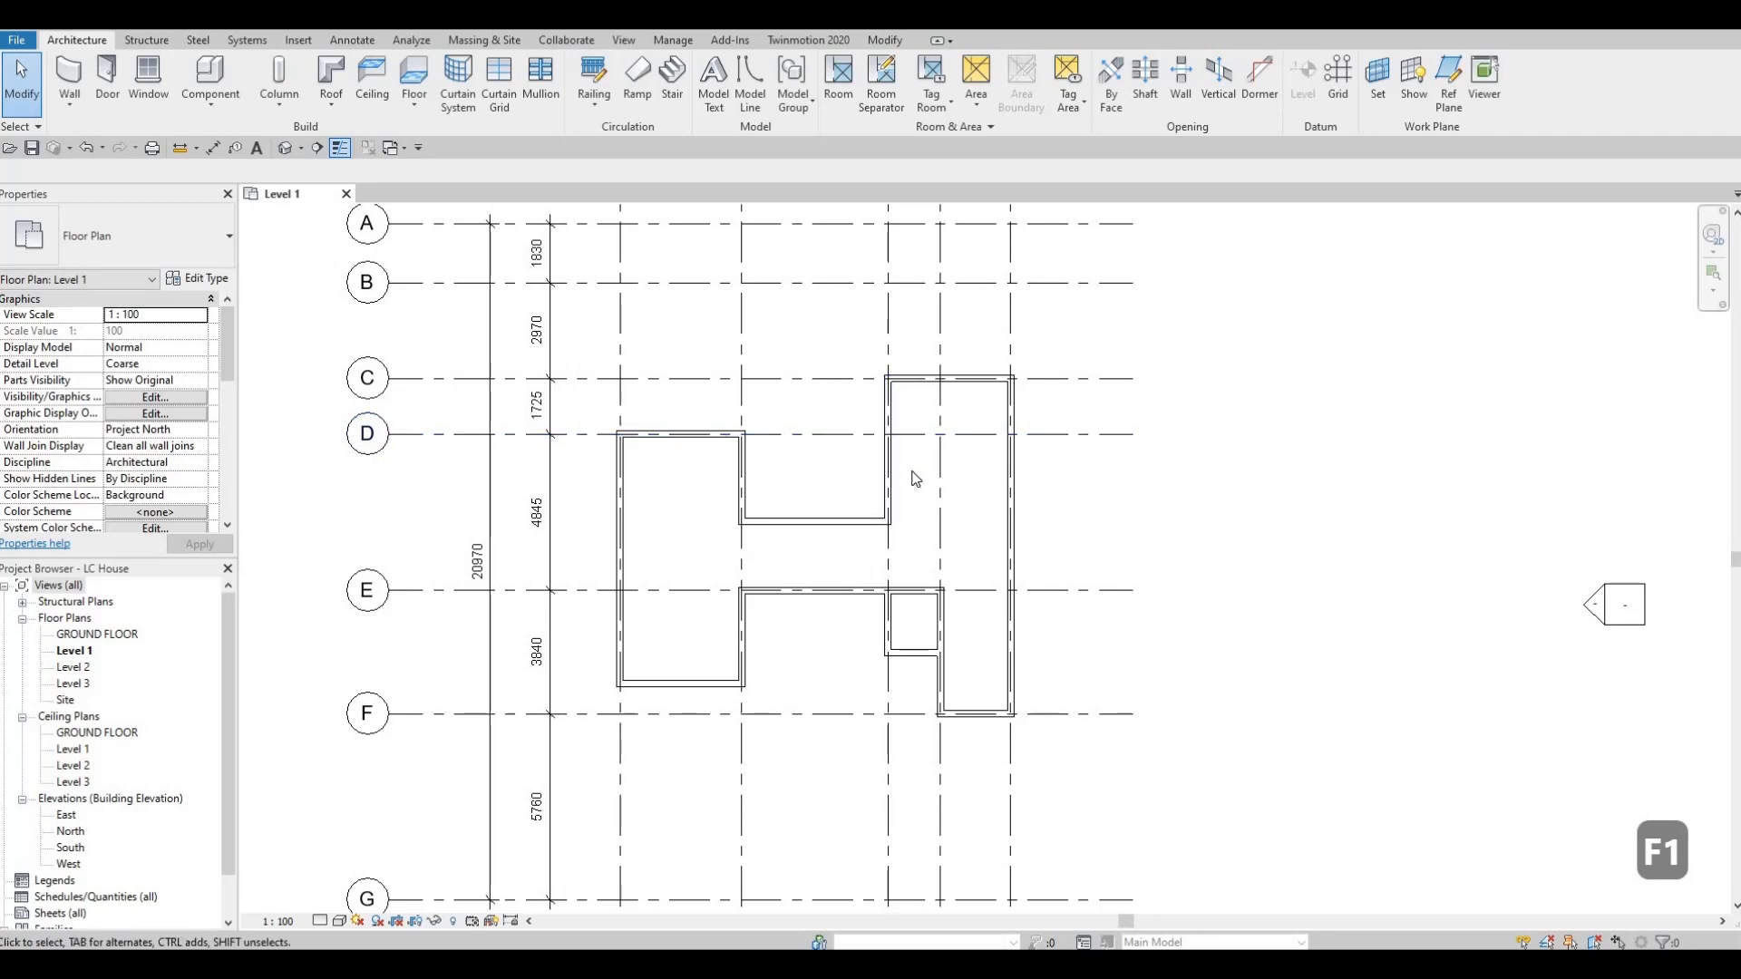
mouse_move(931, 510)
middle_mouse_down()
mouse_move(974, 491)
mouse_move(957, 491)
middle_mouse_up()
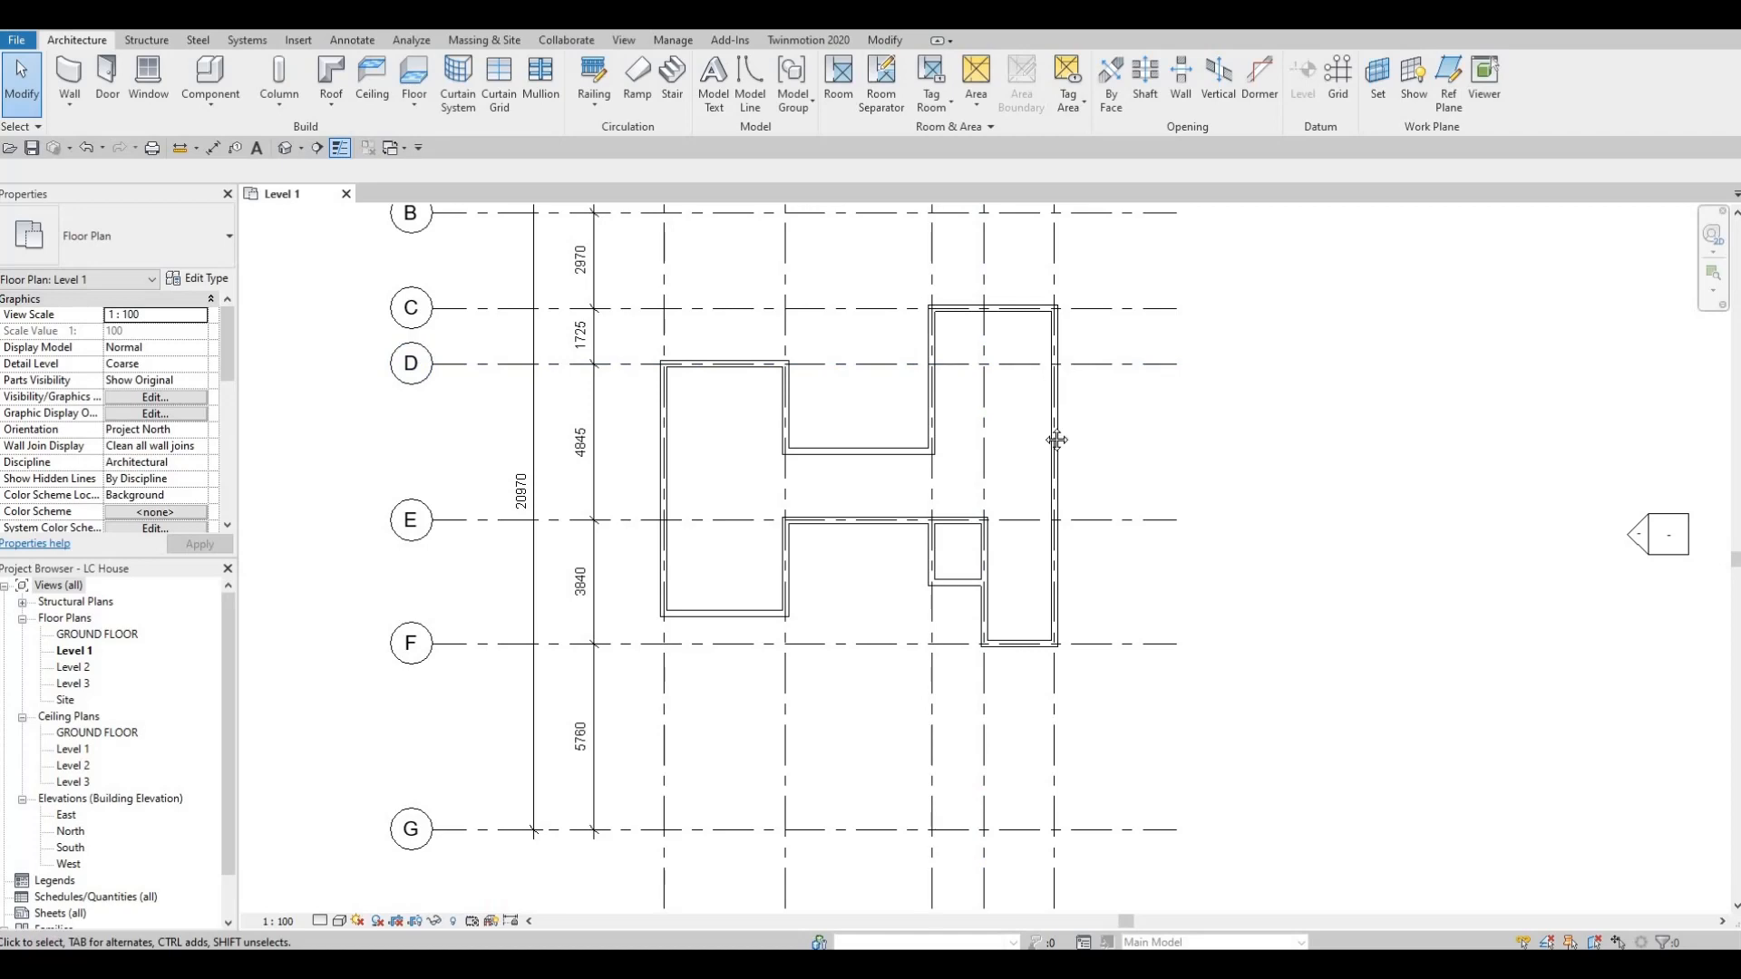
middle_click_drag(947, 287, 962, 431)
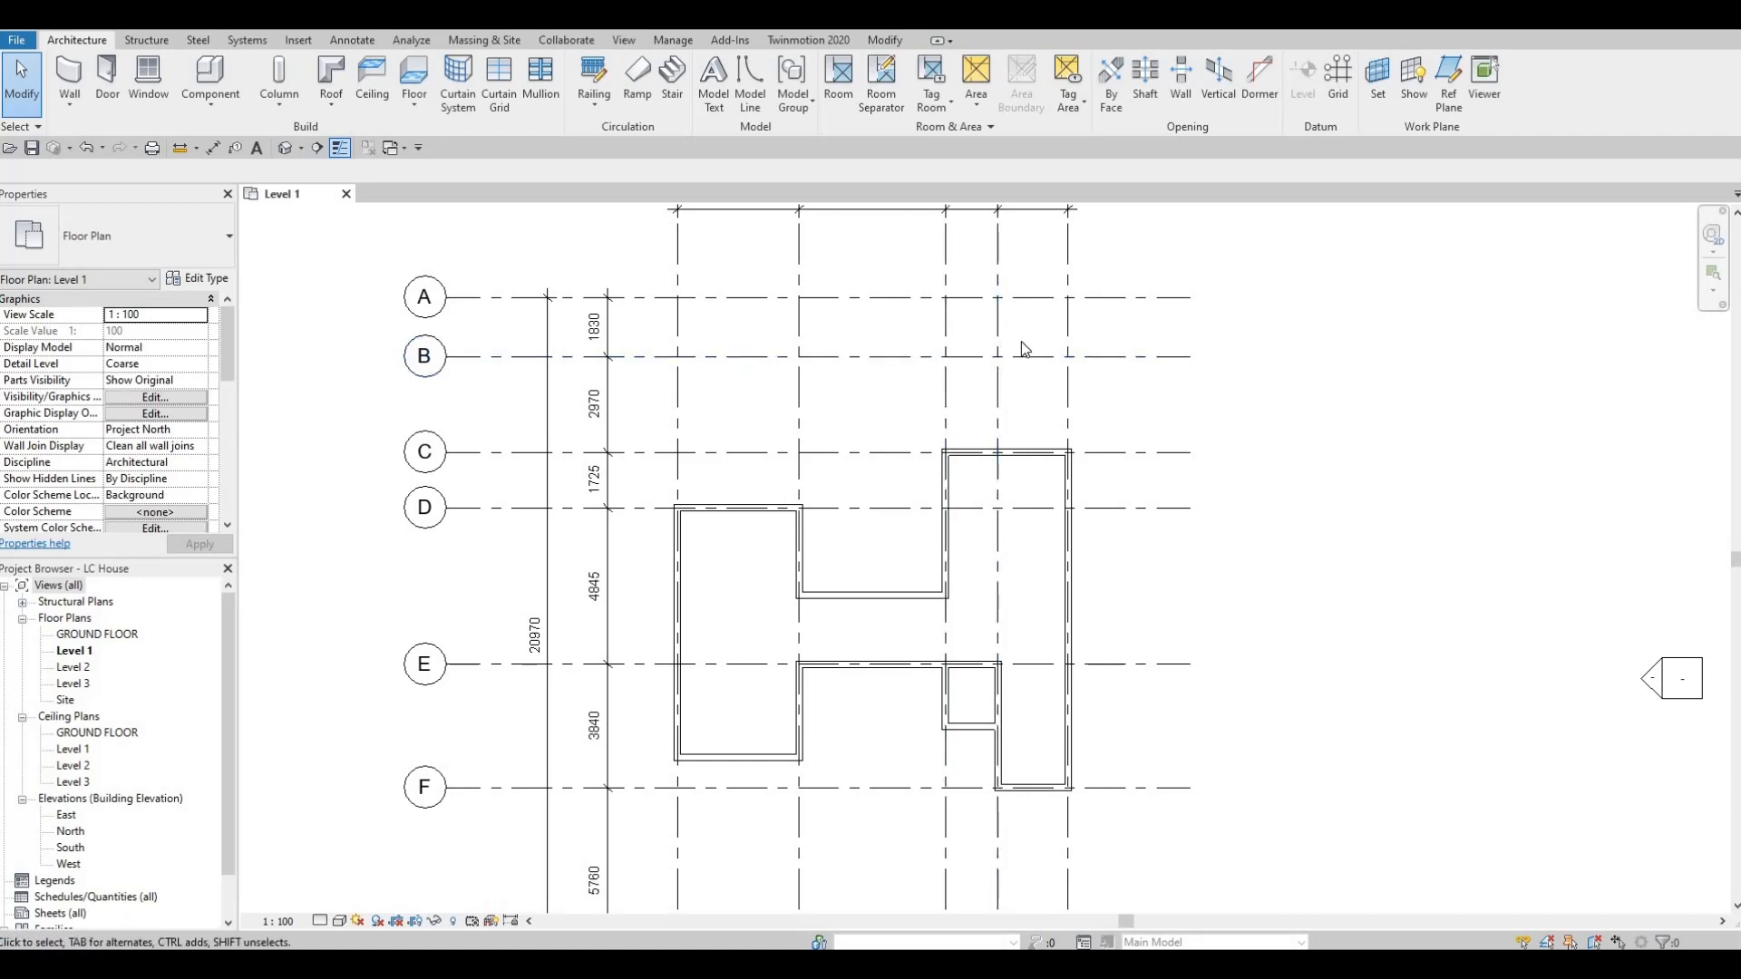
key("F1")
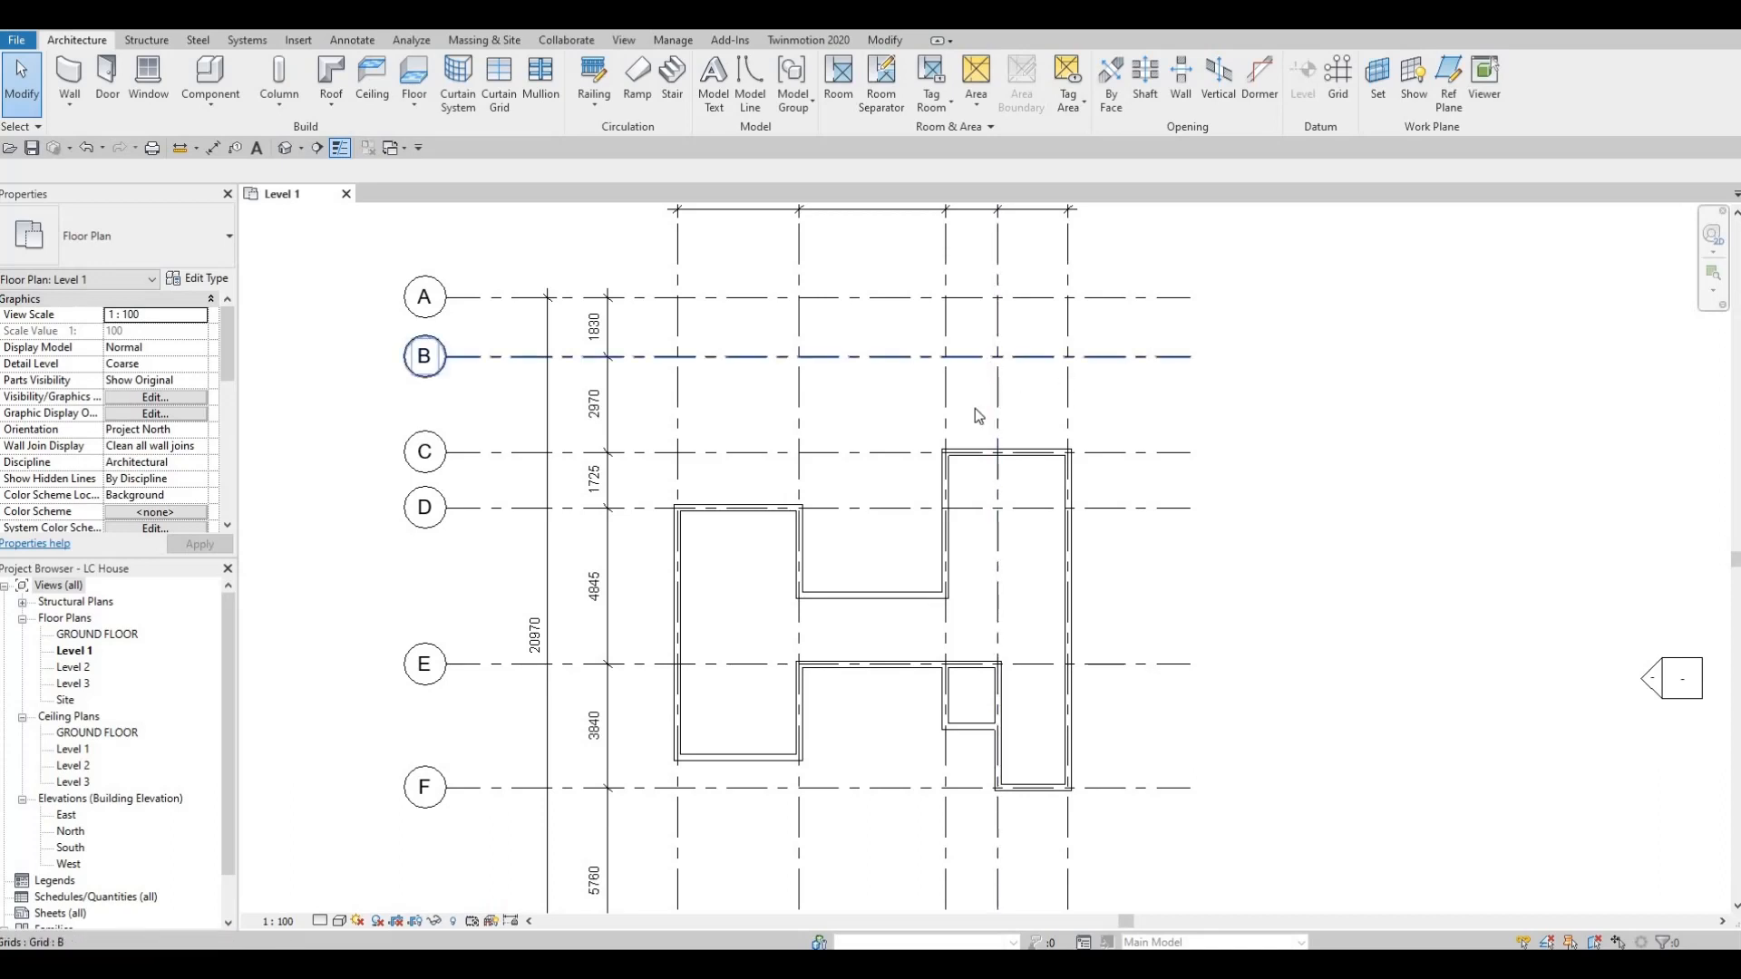
Start a new wall and duplicate the INTERIOR WALL 1 type under the name BOARDER WALL.
middle_click_drag(979, 410, 1025, 420)
scroll(1025, 421, "down", 5)
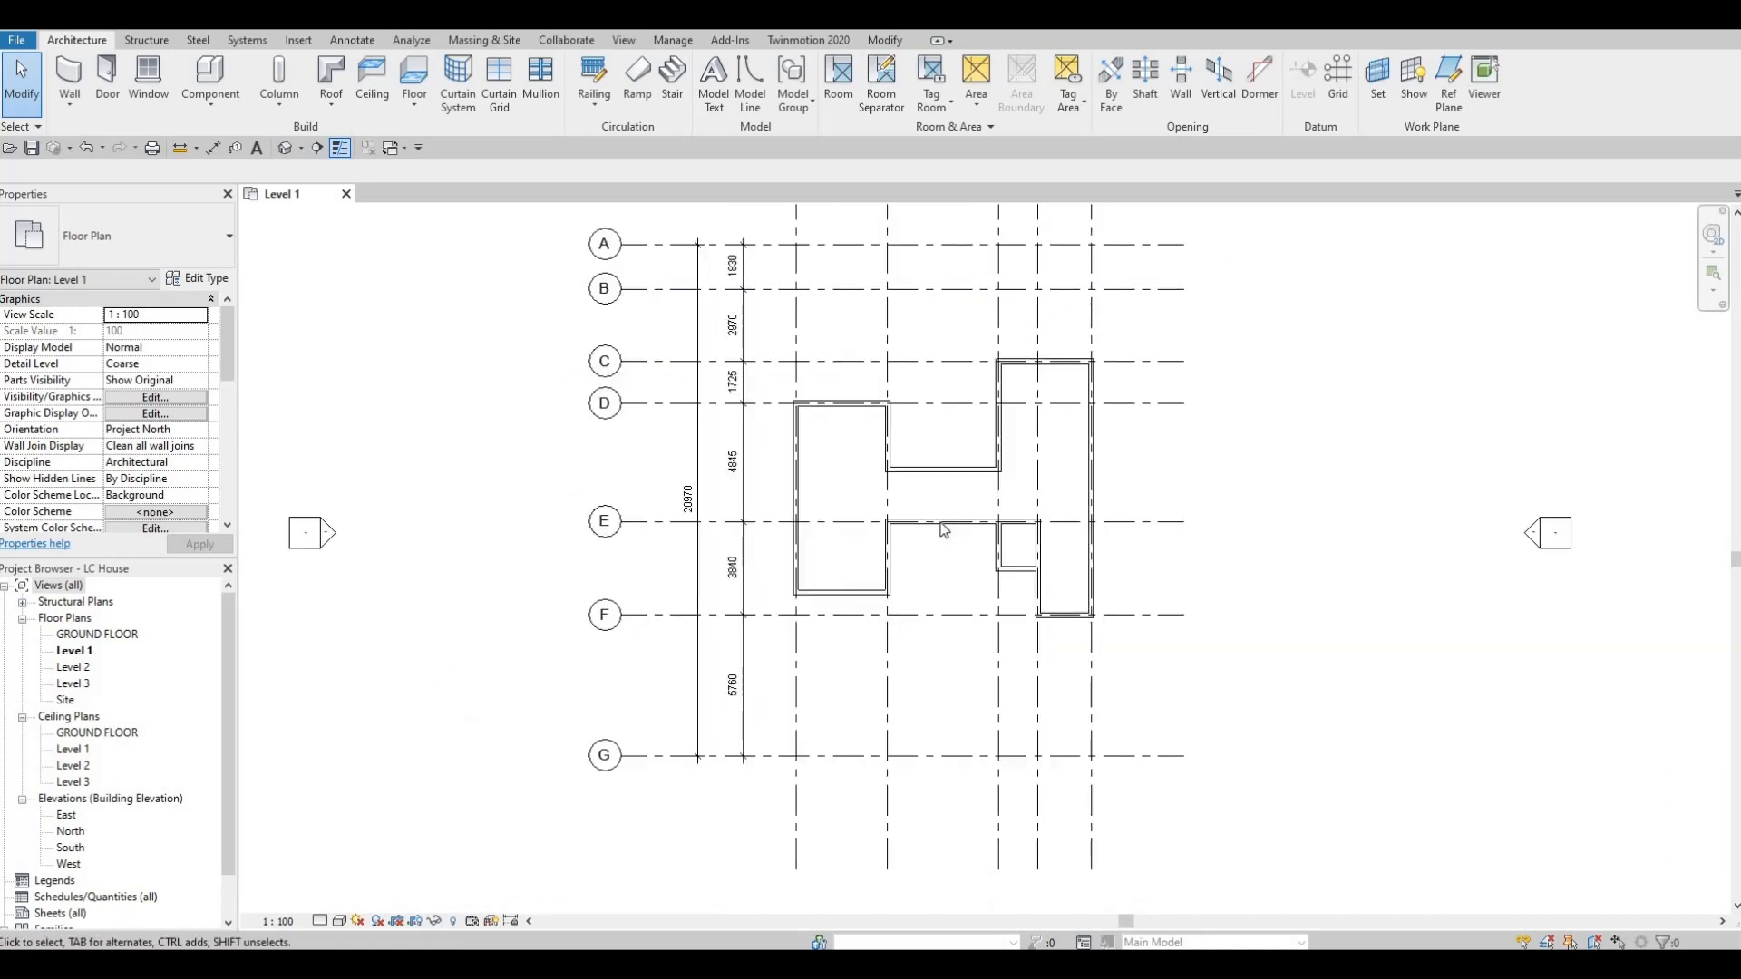
middle_click_drag(902, 485, 866, 439)
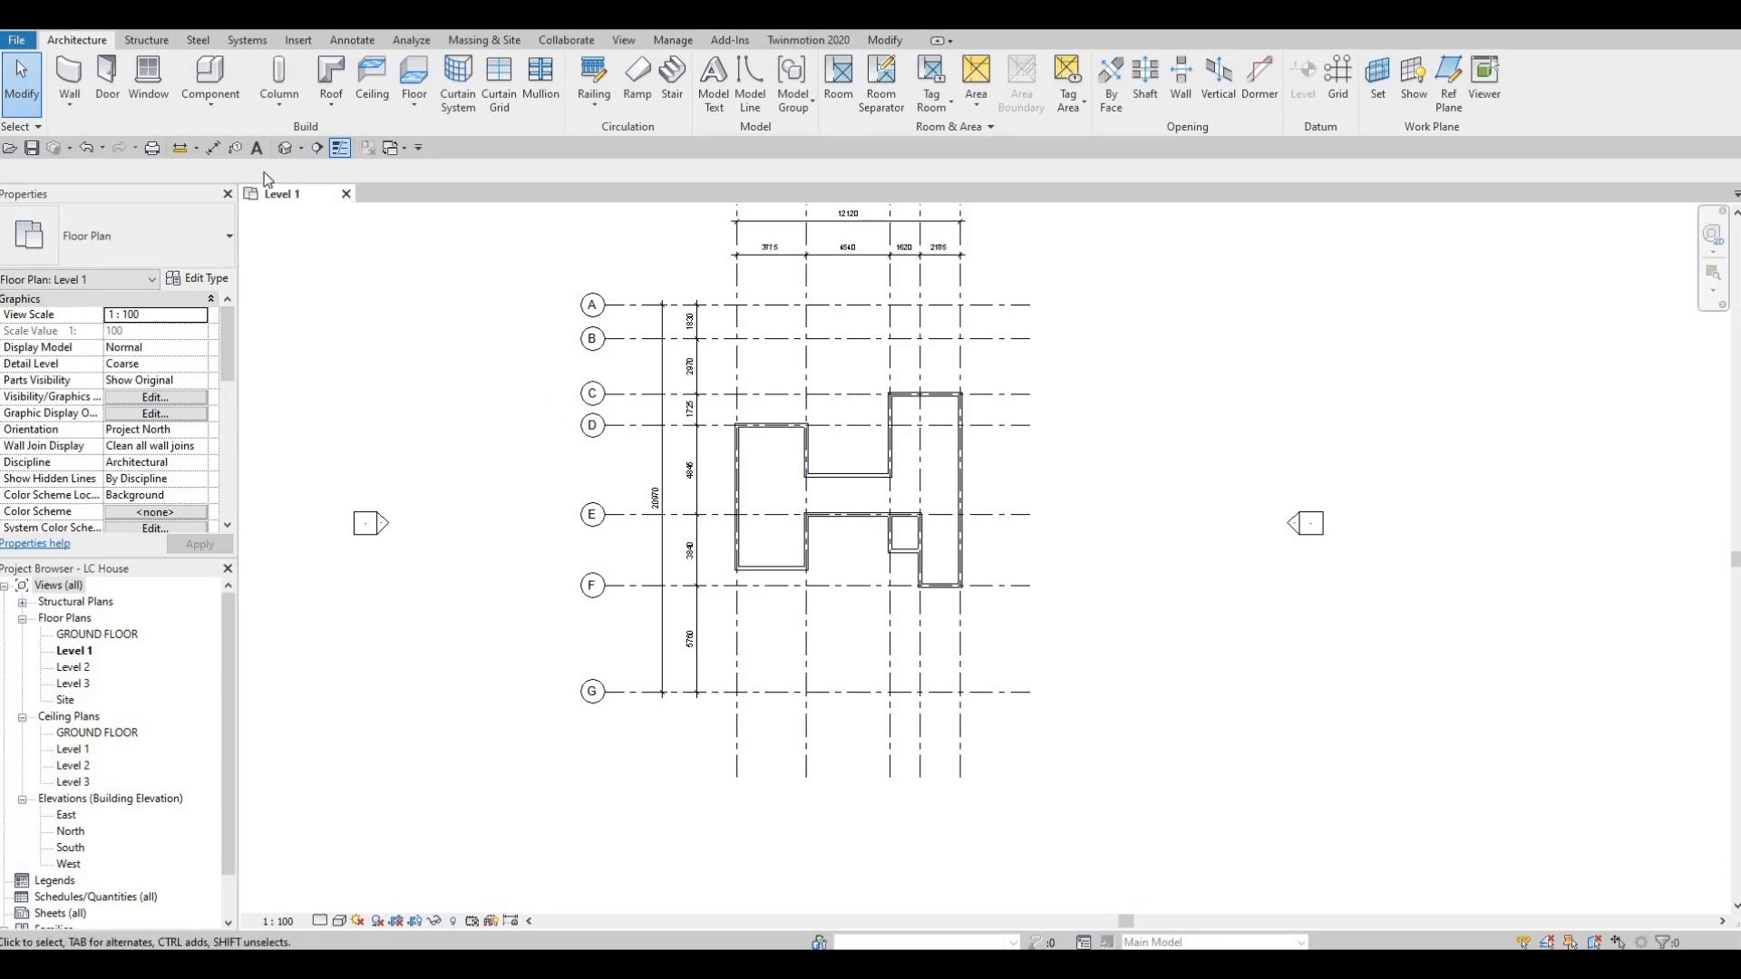
left_click(65, 78)
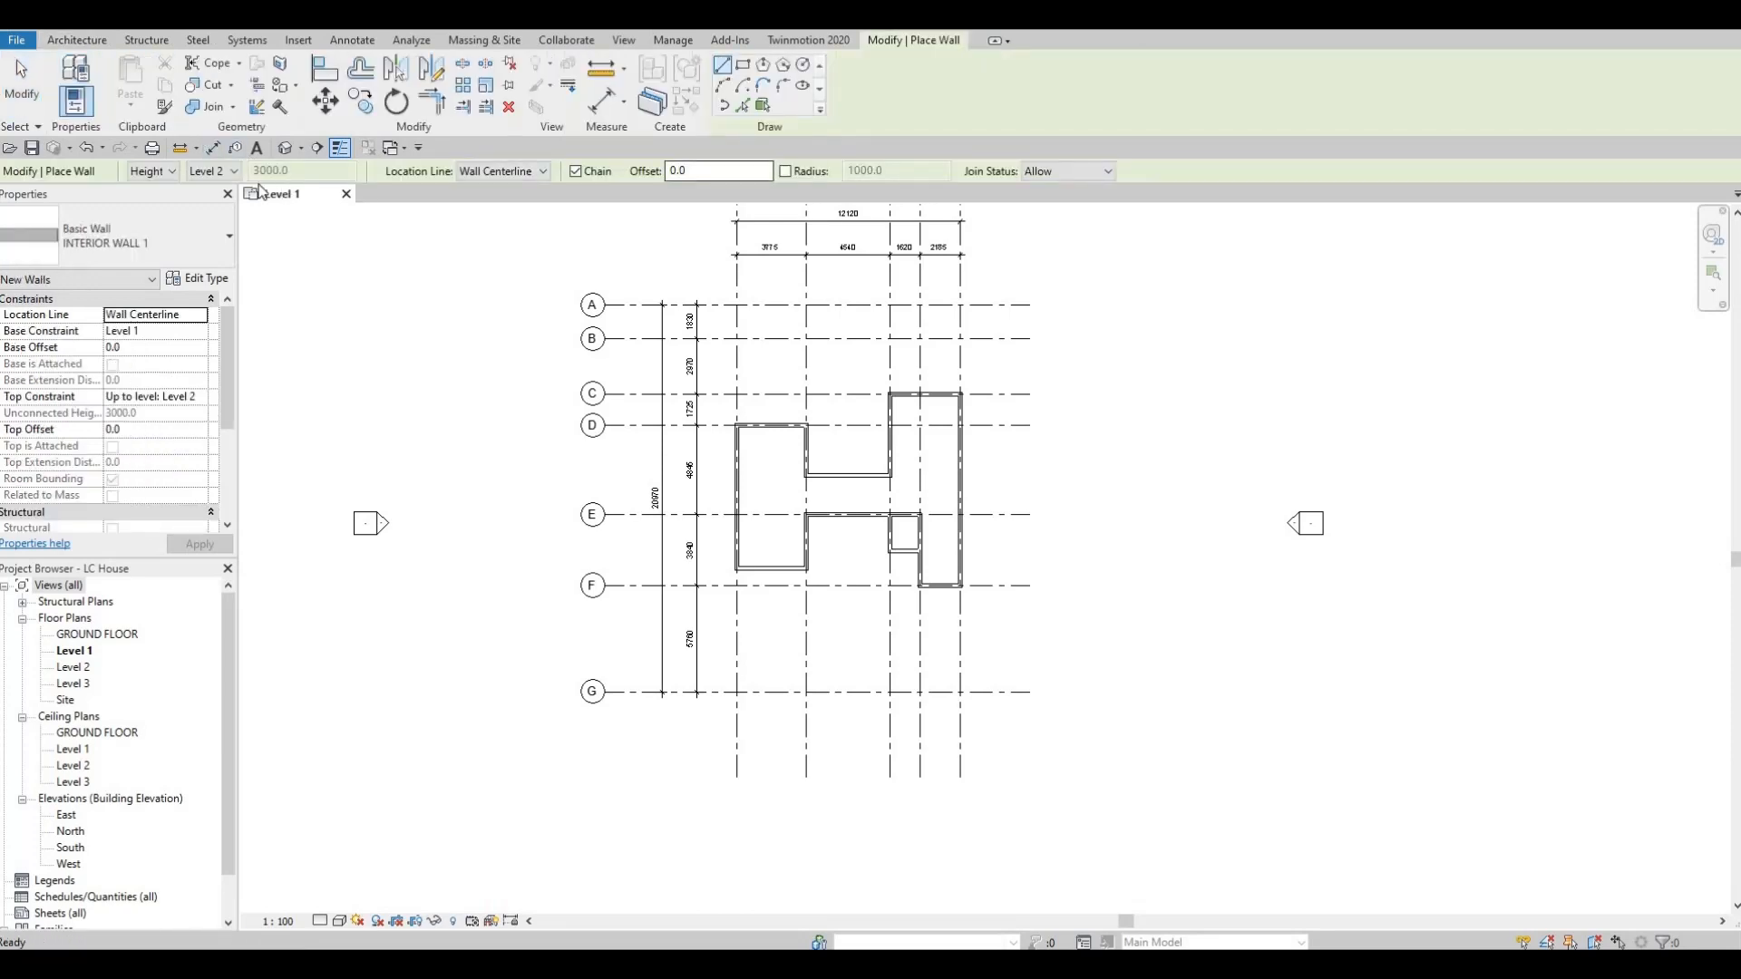
left_click(198, 279)
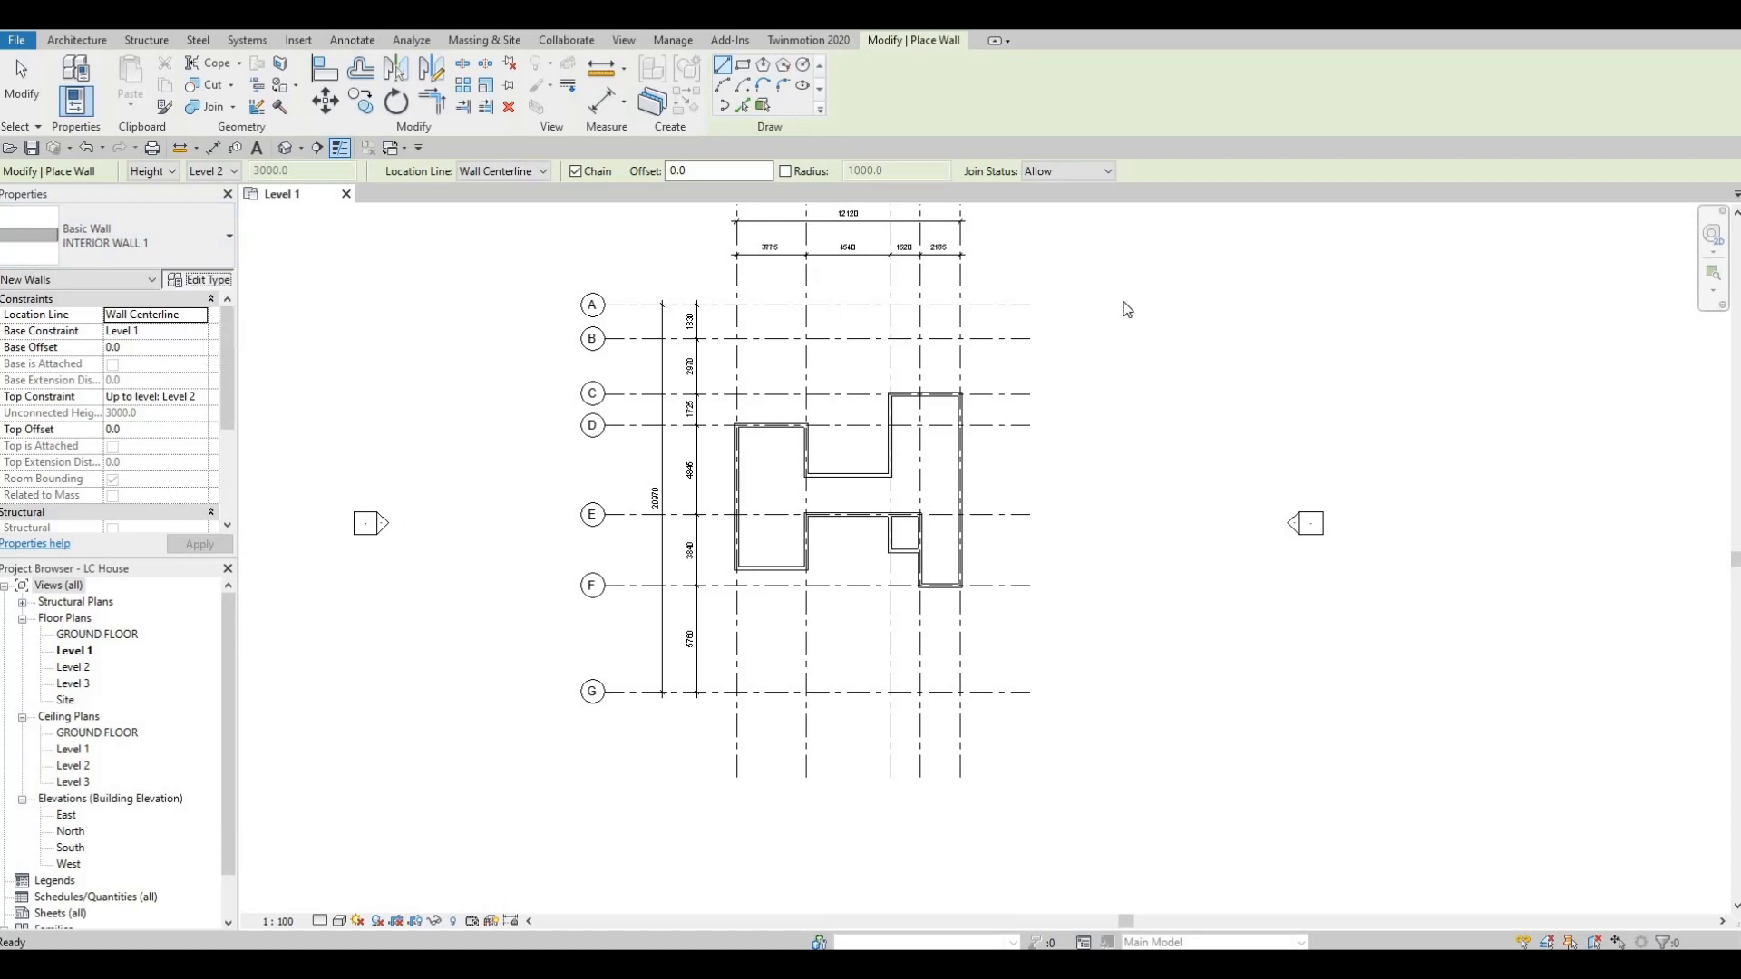
left_click(1150, 328)
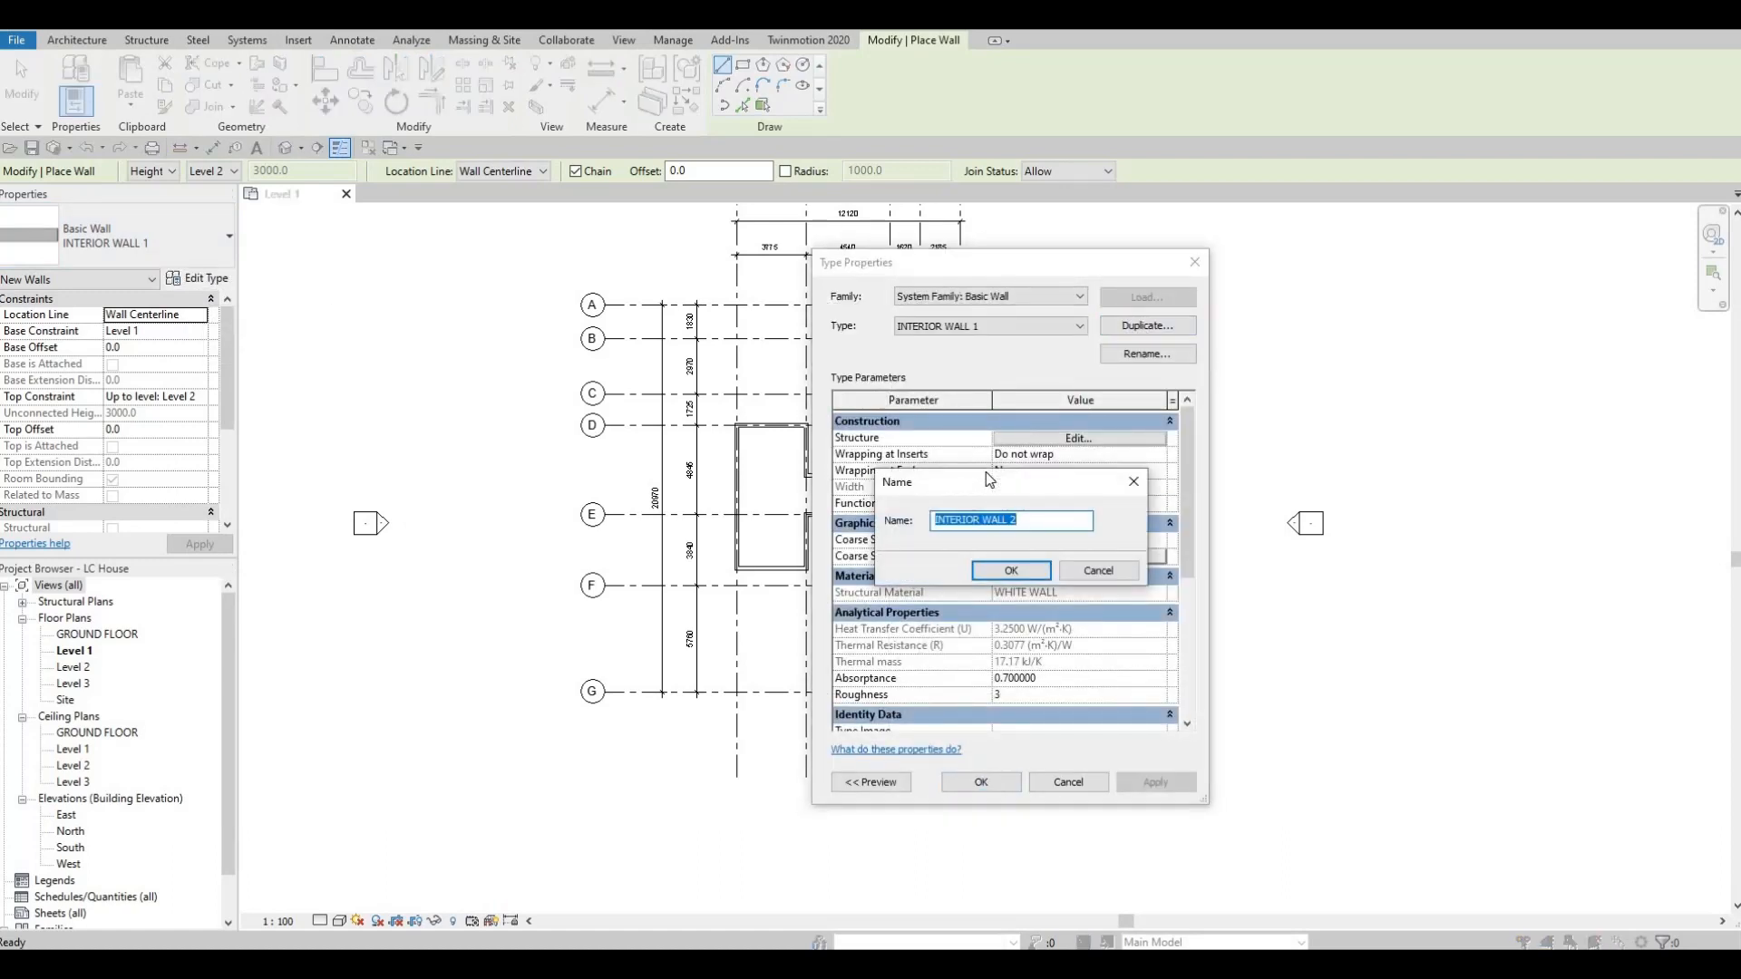
type("BOA")
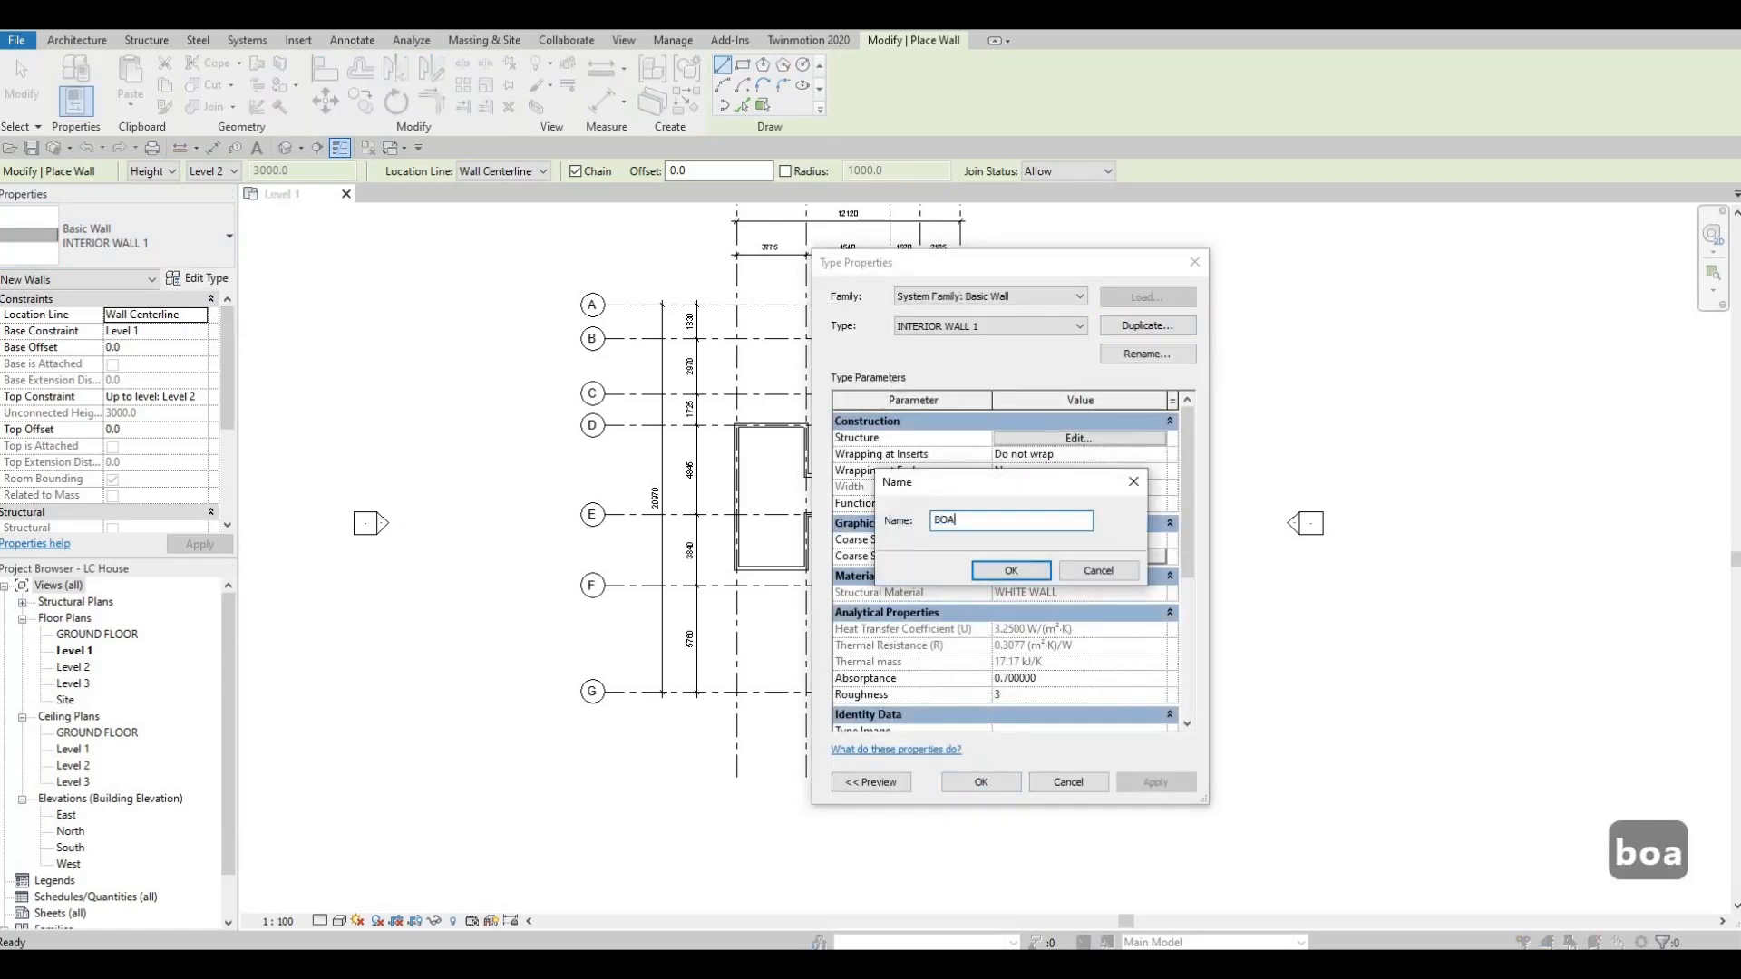
type("RDER WALL")
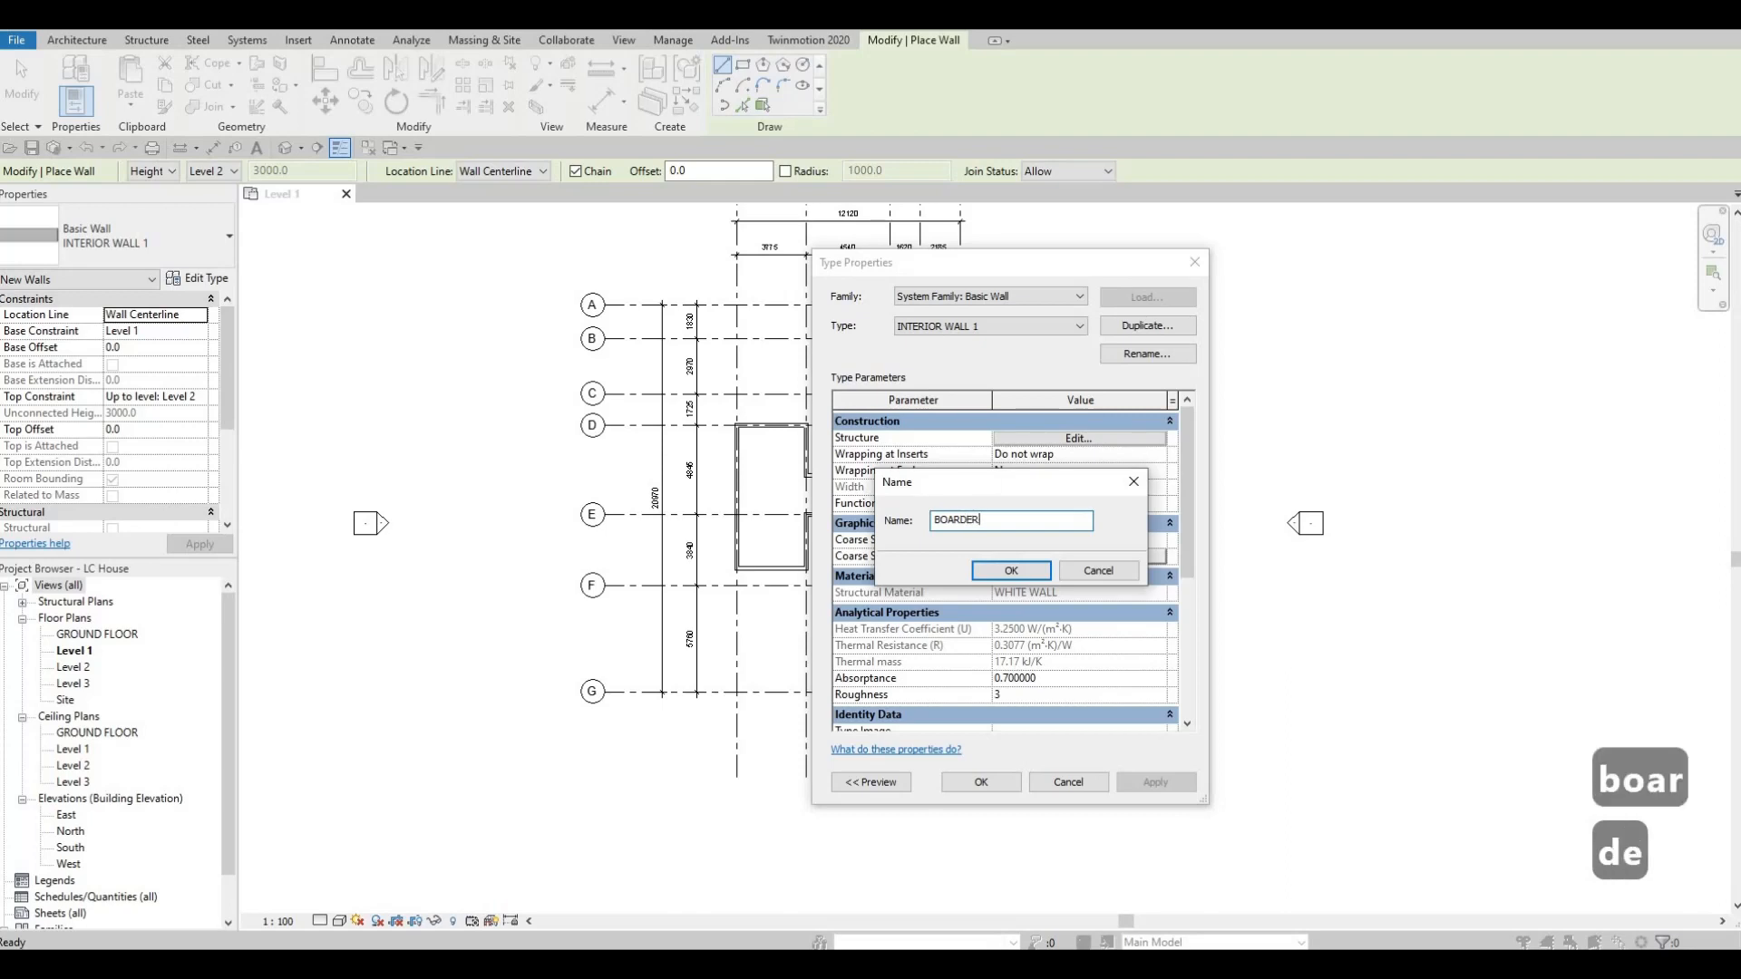
left_click(1025, 574)
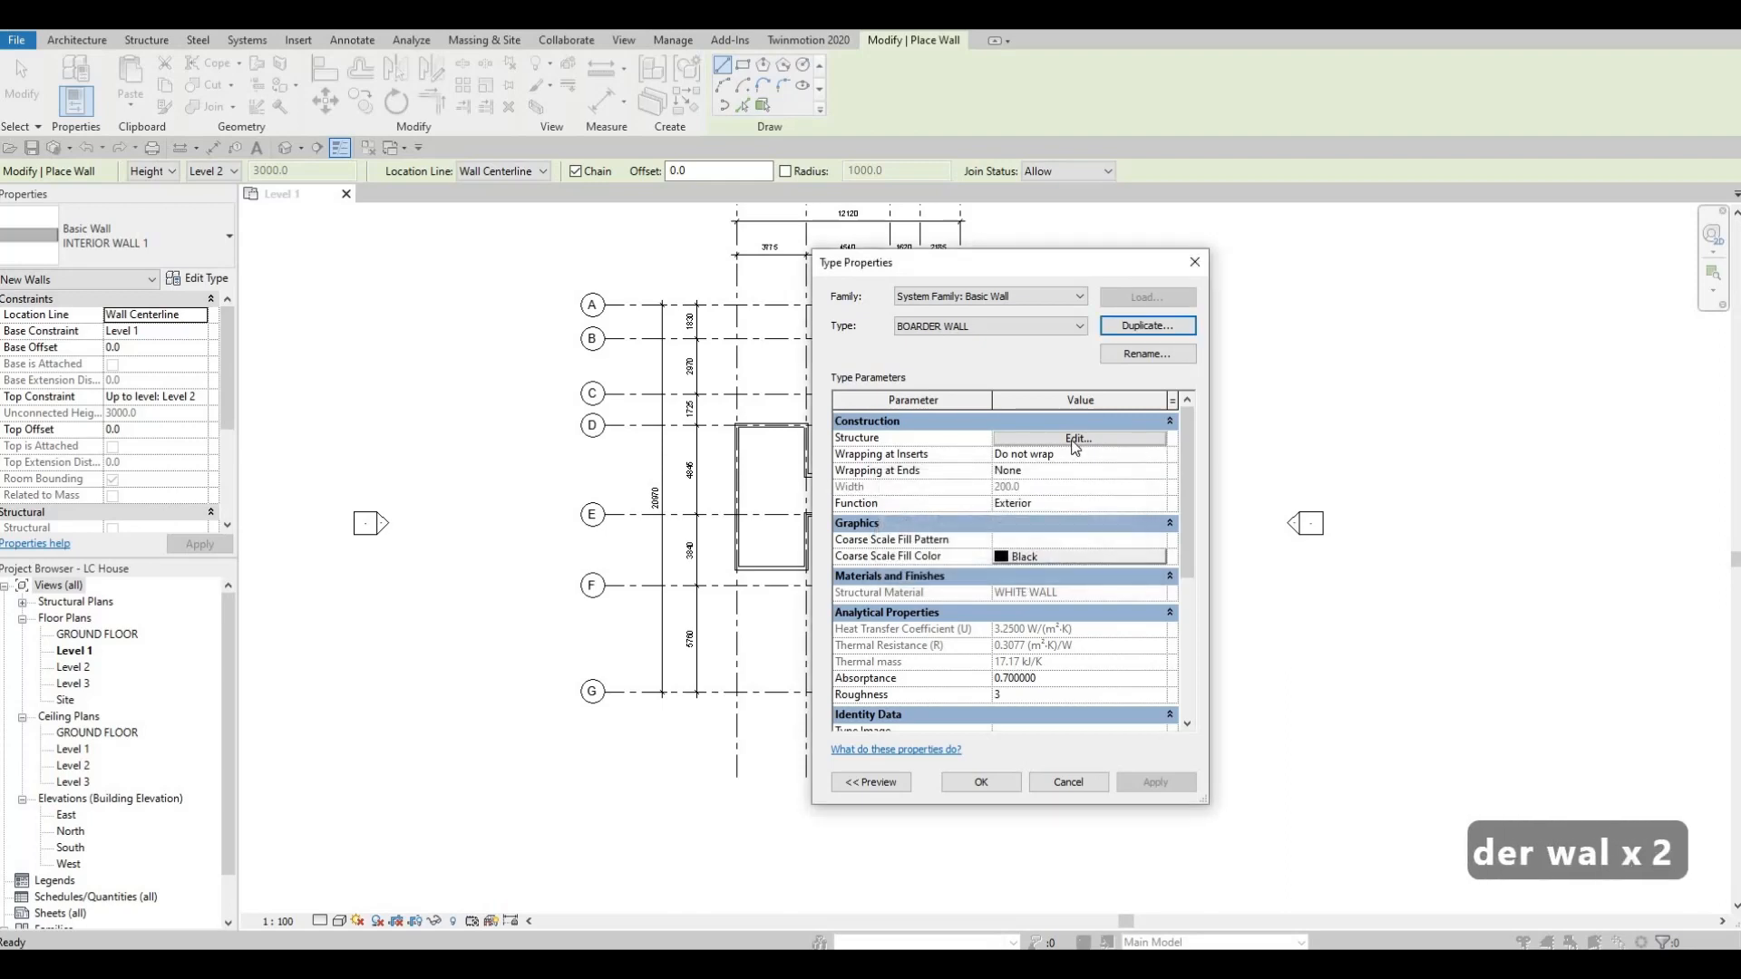
In the BOARDER WALL structure, duplicate the structure layer's WHITE WALL material and name the copy BOARDER WALL.
left_click(1018, 444)
left_click(998, 482)
left_click(999, 483)
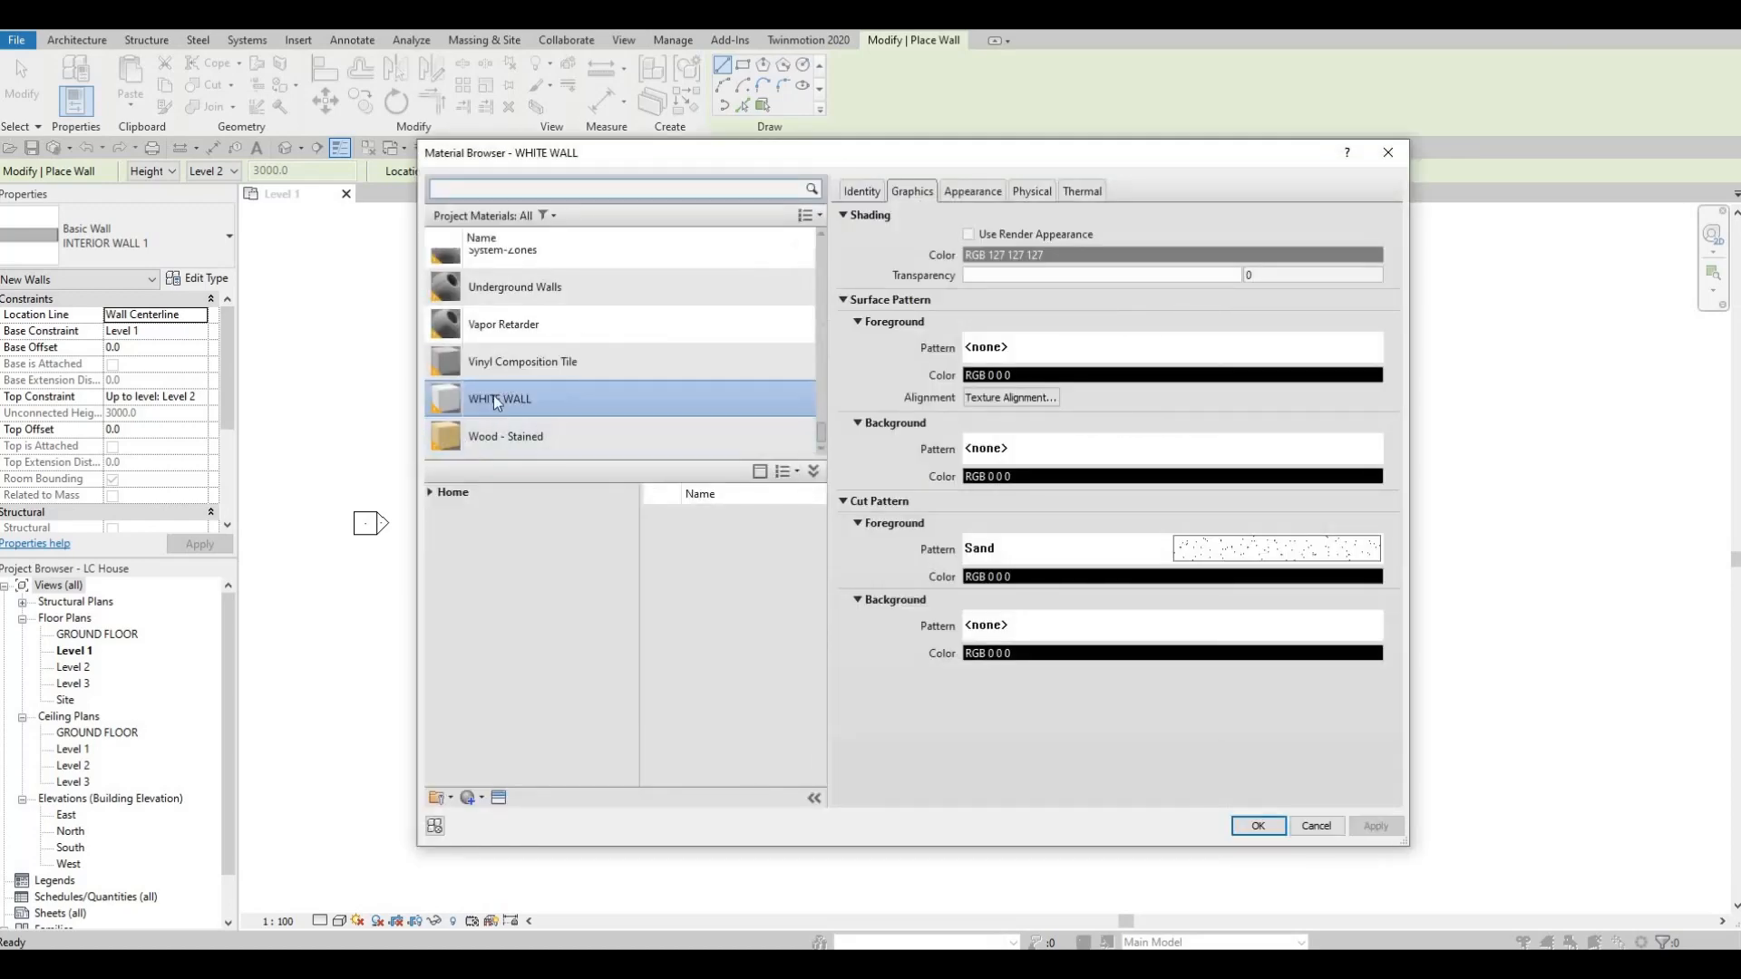
left_click(481, 800)
left_click(481, 832)
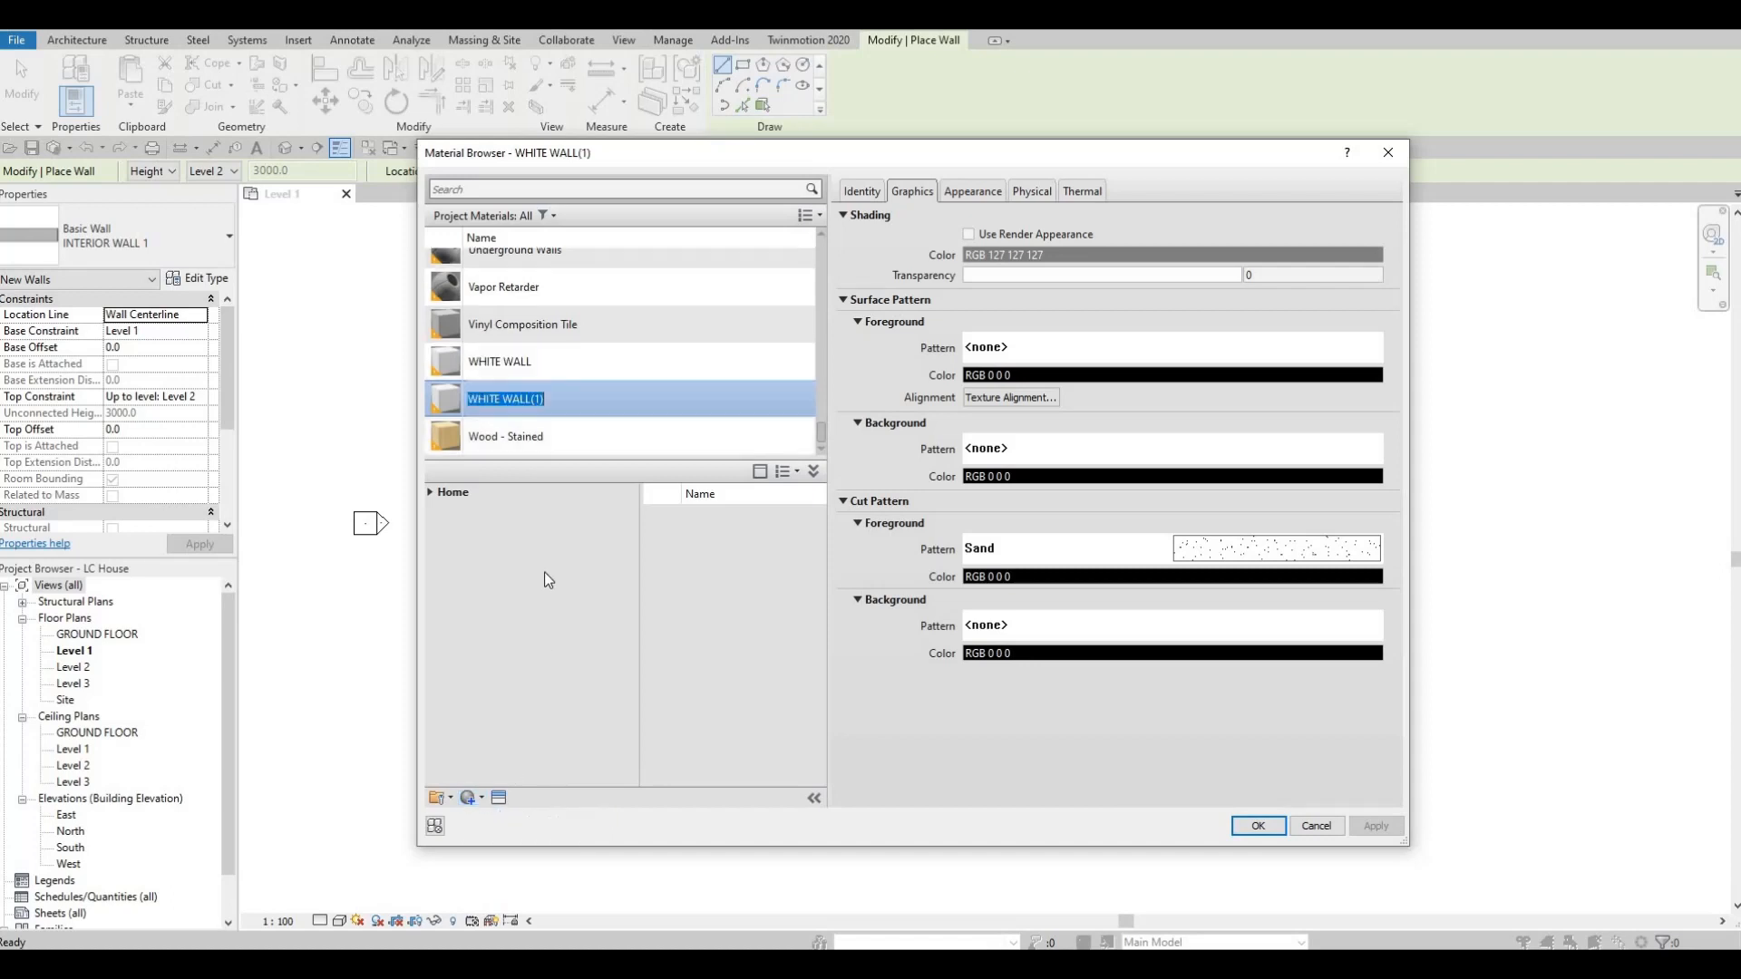
type("BO")
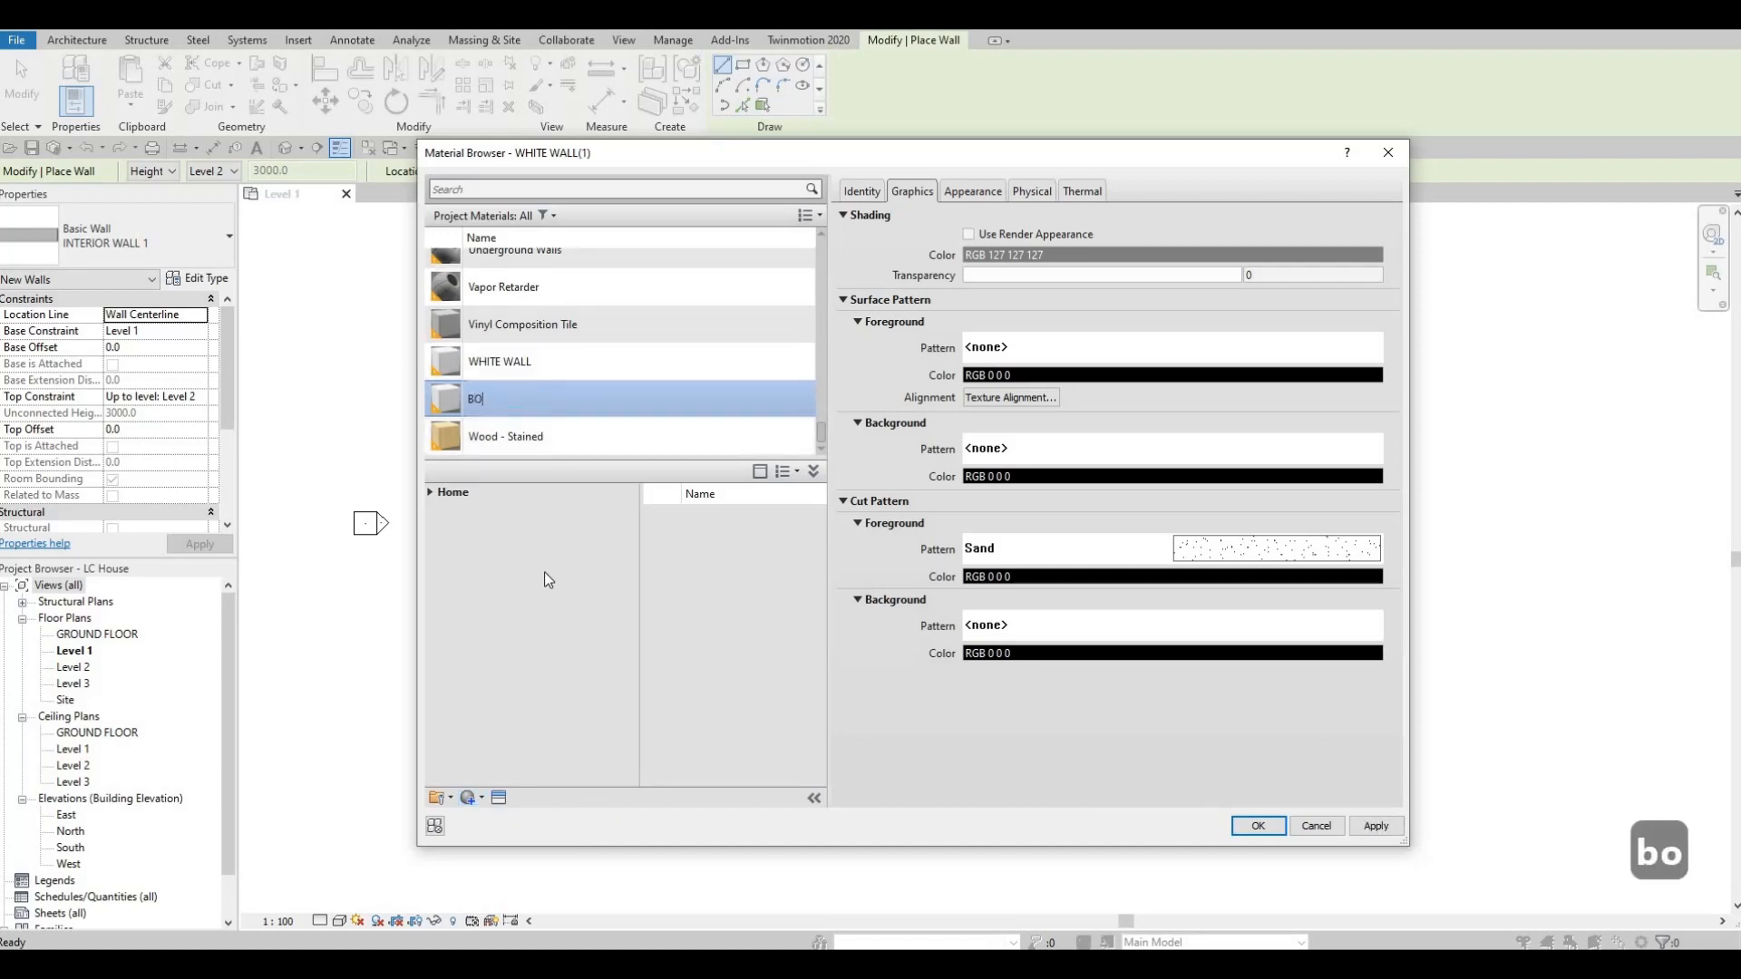
type("ARDER WALL")
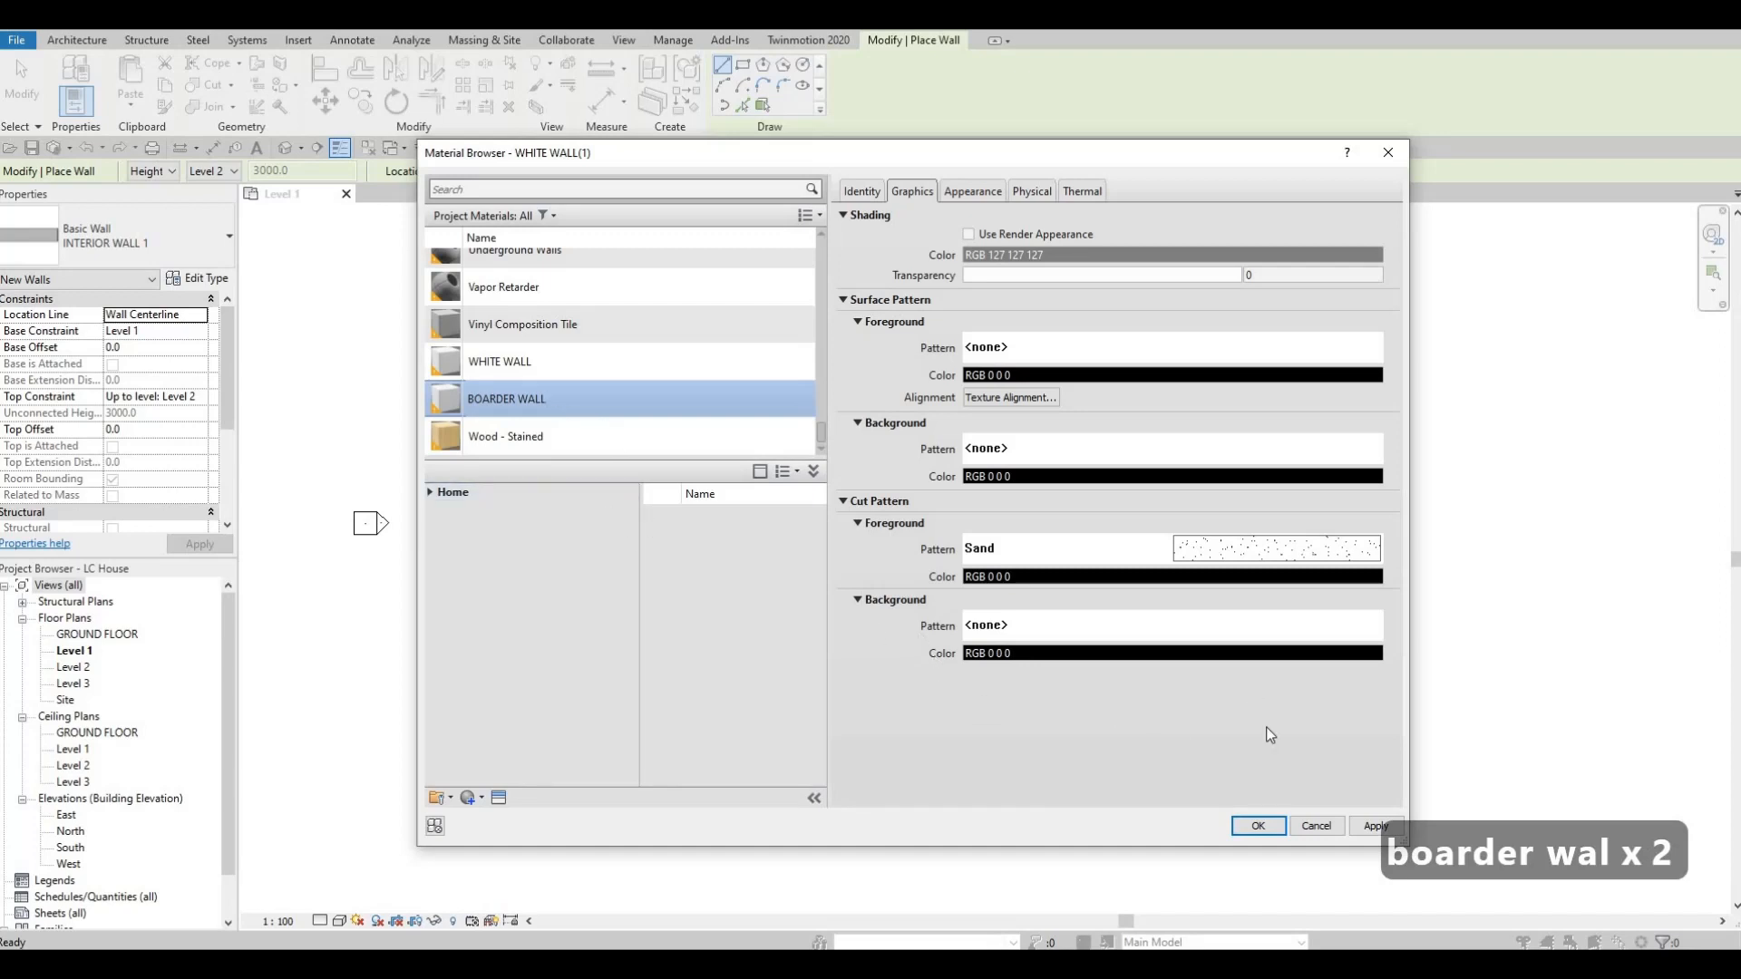
Assign the BOARDER WALL material to the structure layer and accept the BOARDER WALL type settings.
left_click(1376, 826)
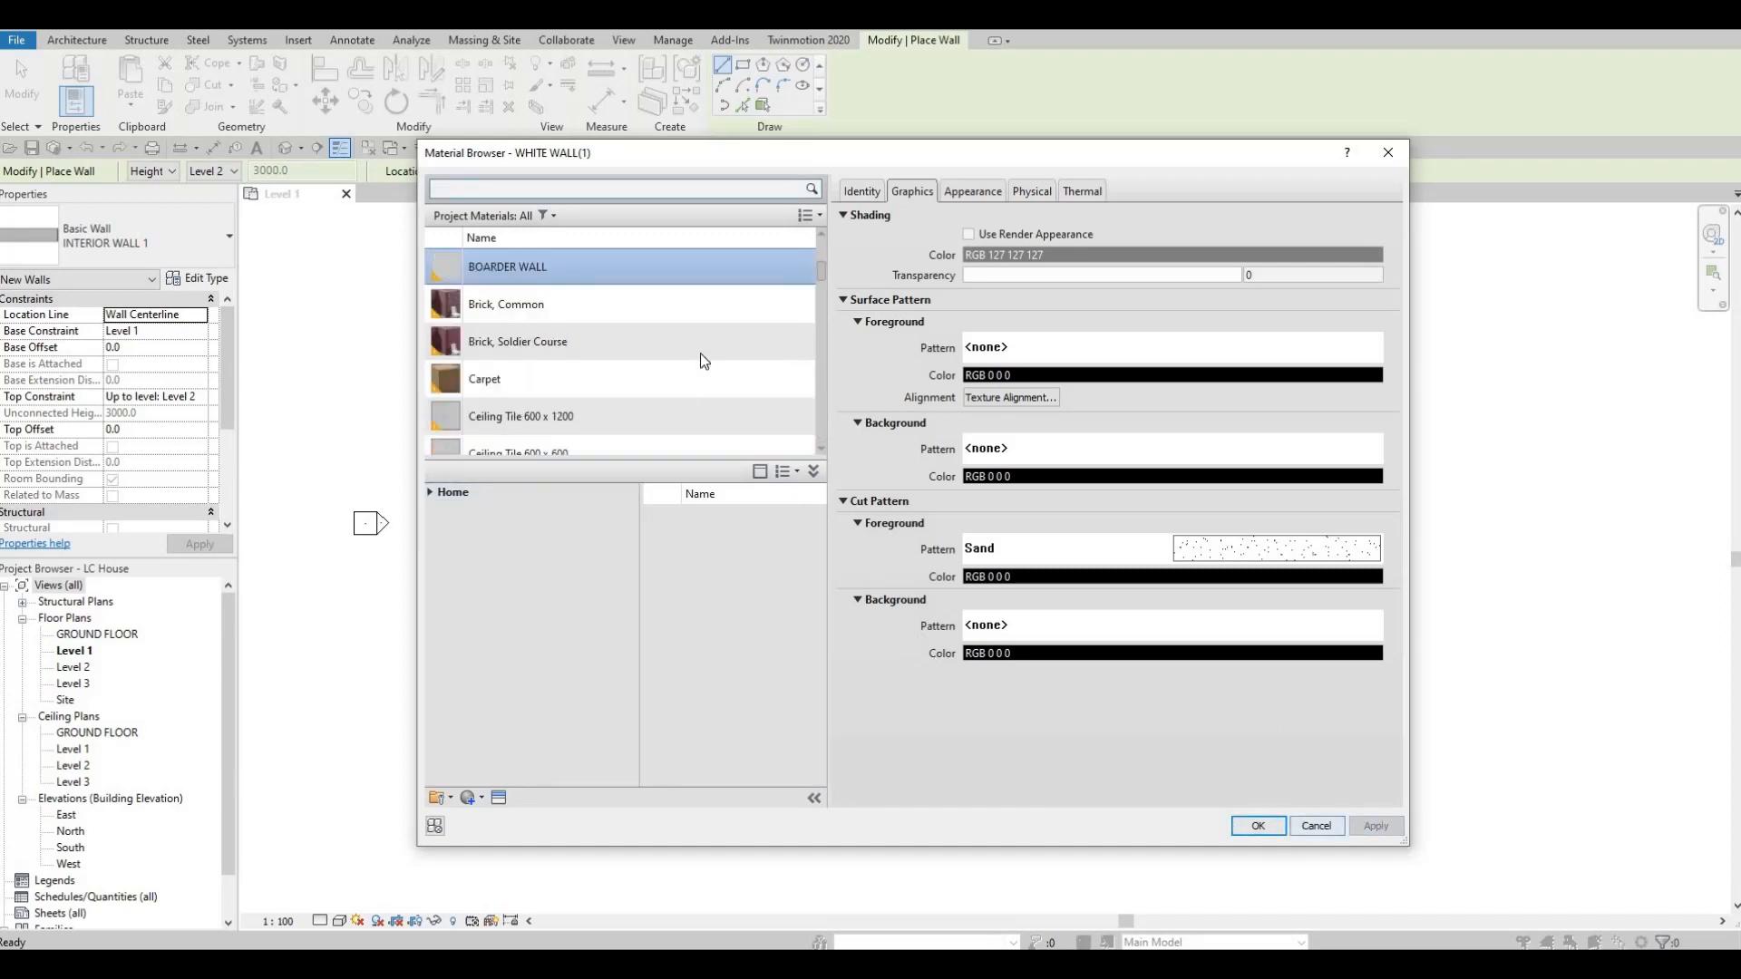
left_click(1259, 827)
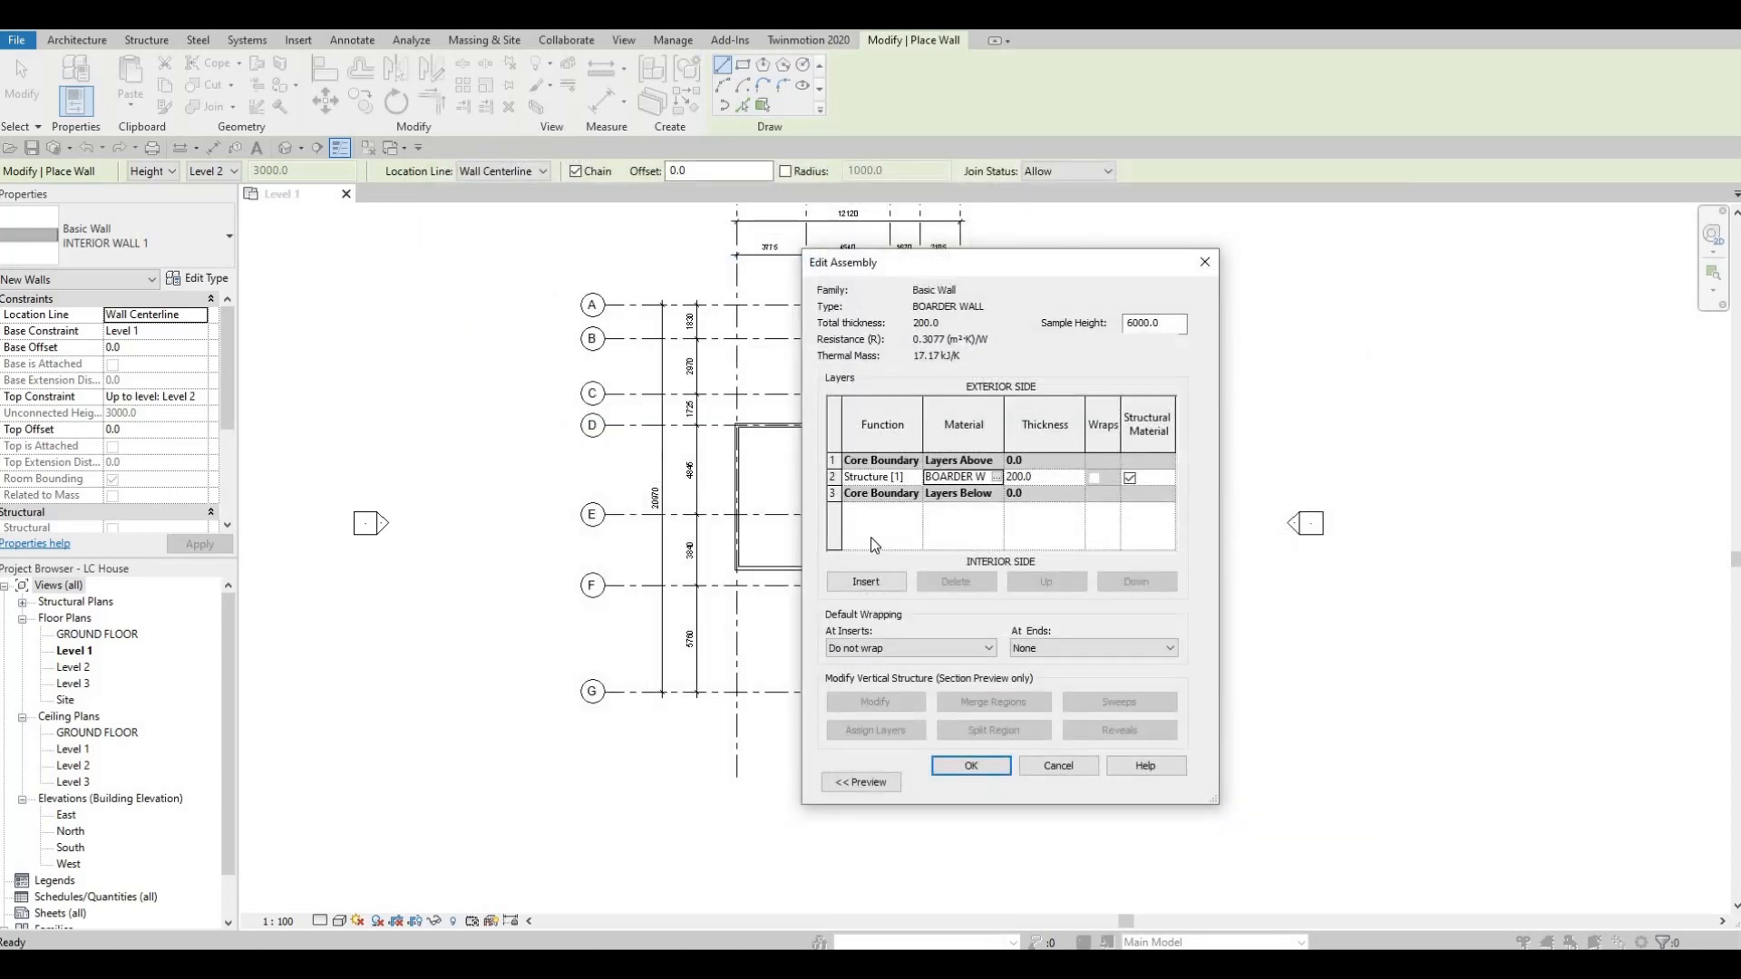
left_click(1009, 767)
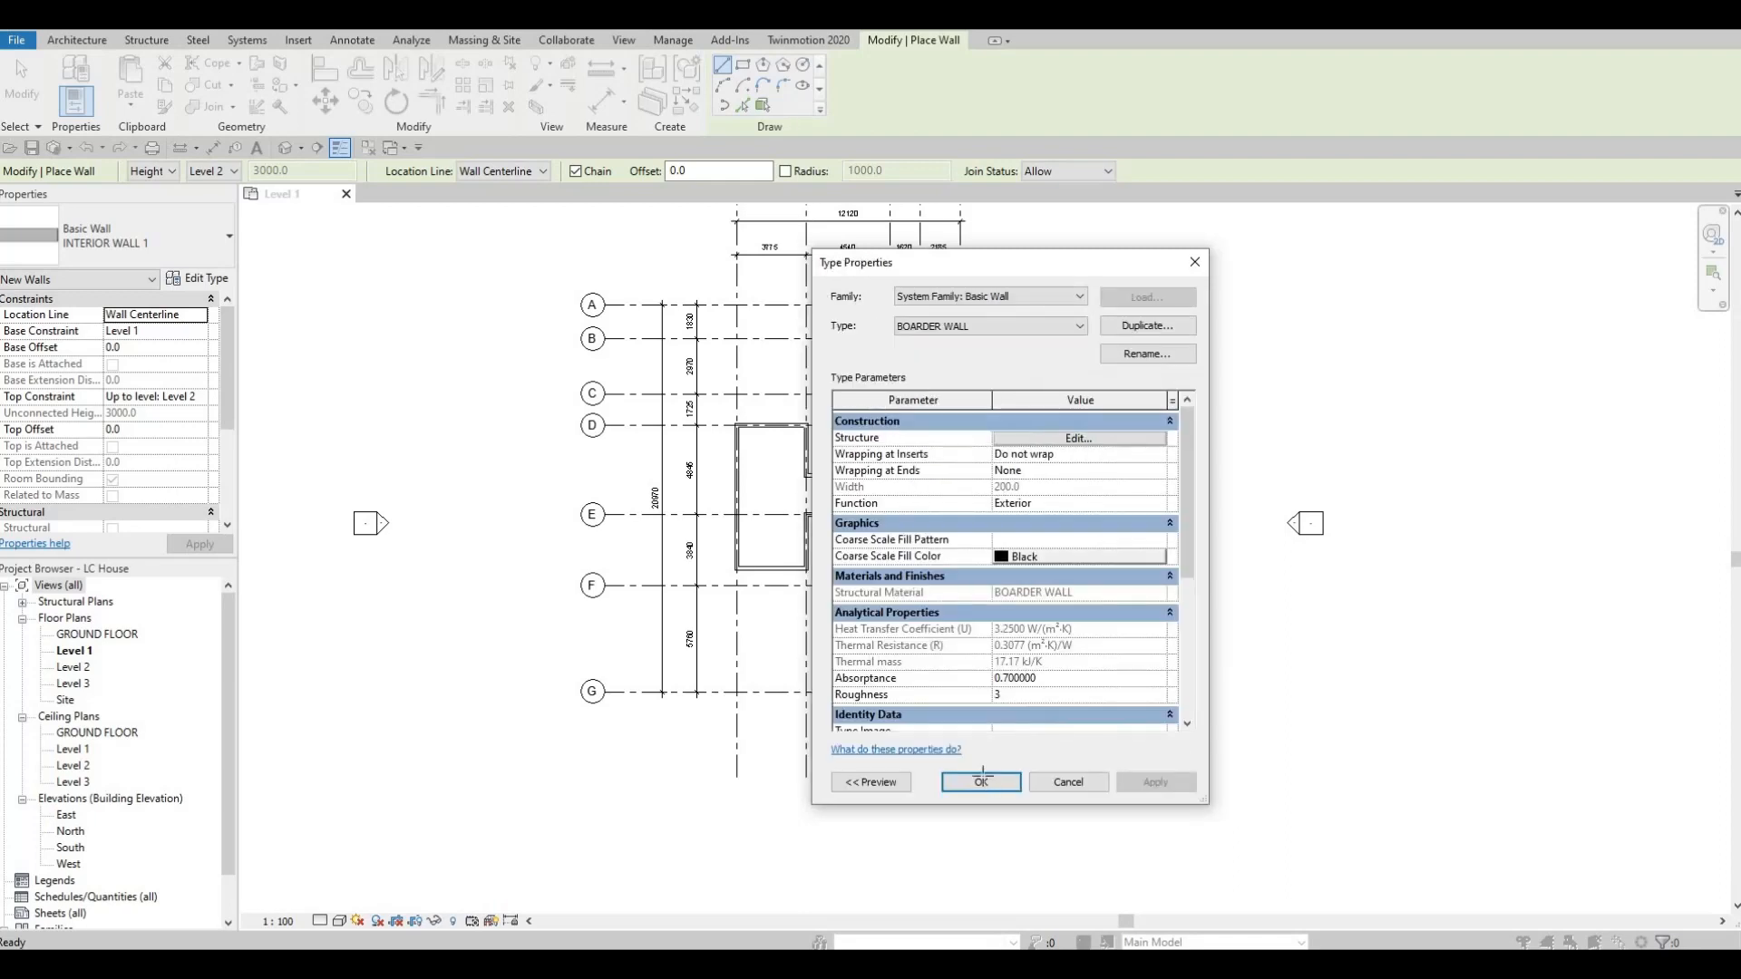
left_click(982, 780)
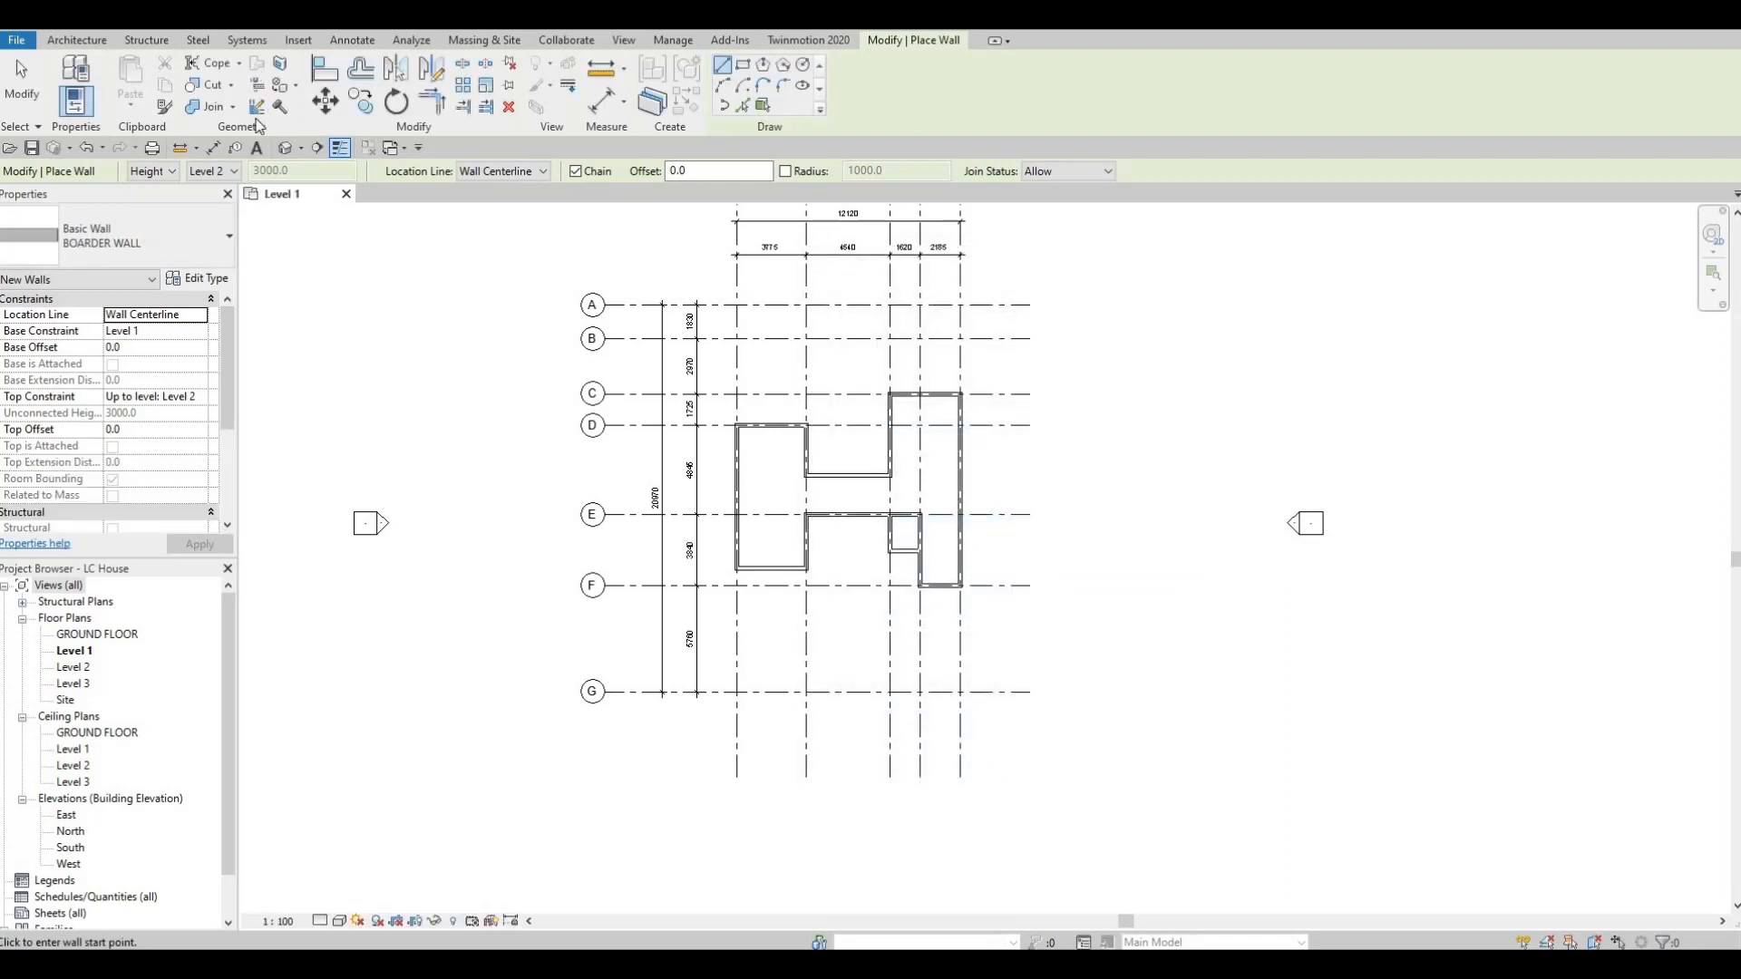
Draw a BOARDER WALL about 2200 mm long on grid 1, running from grid F towards grid G.
left_click(736, 586)
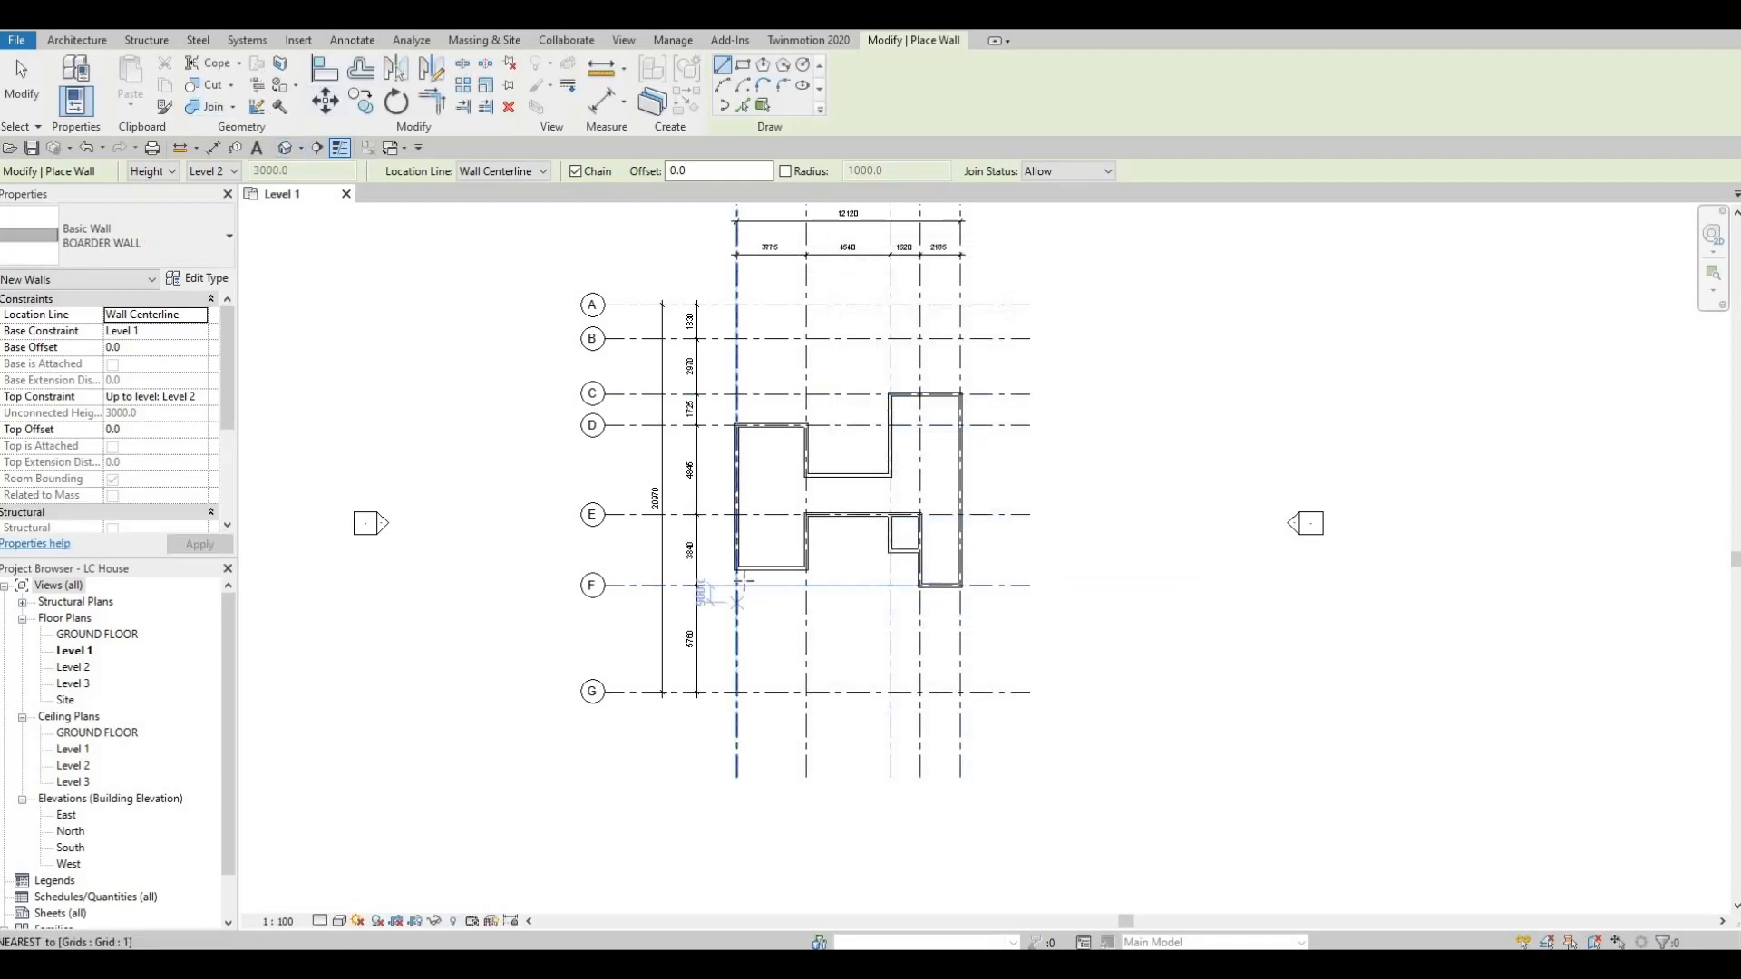
scroll(736, 621, "up", 2)
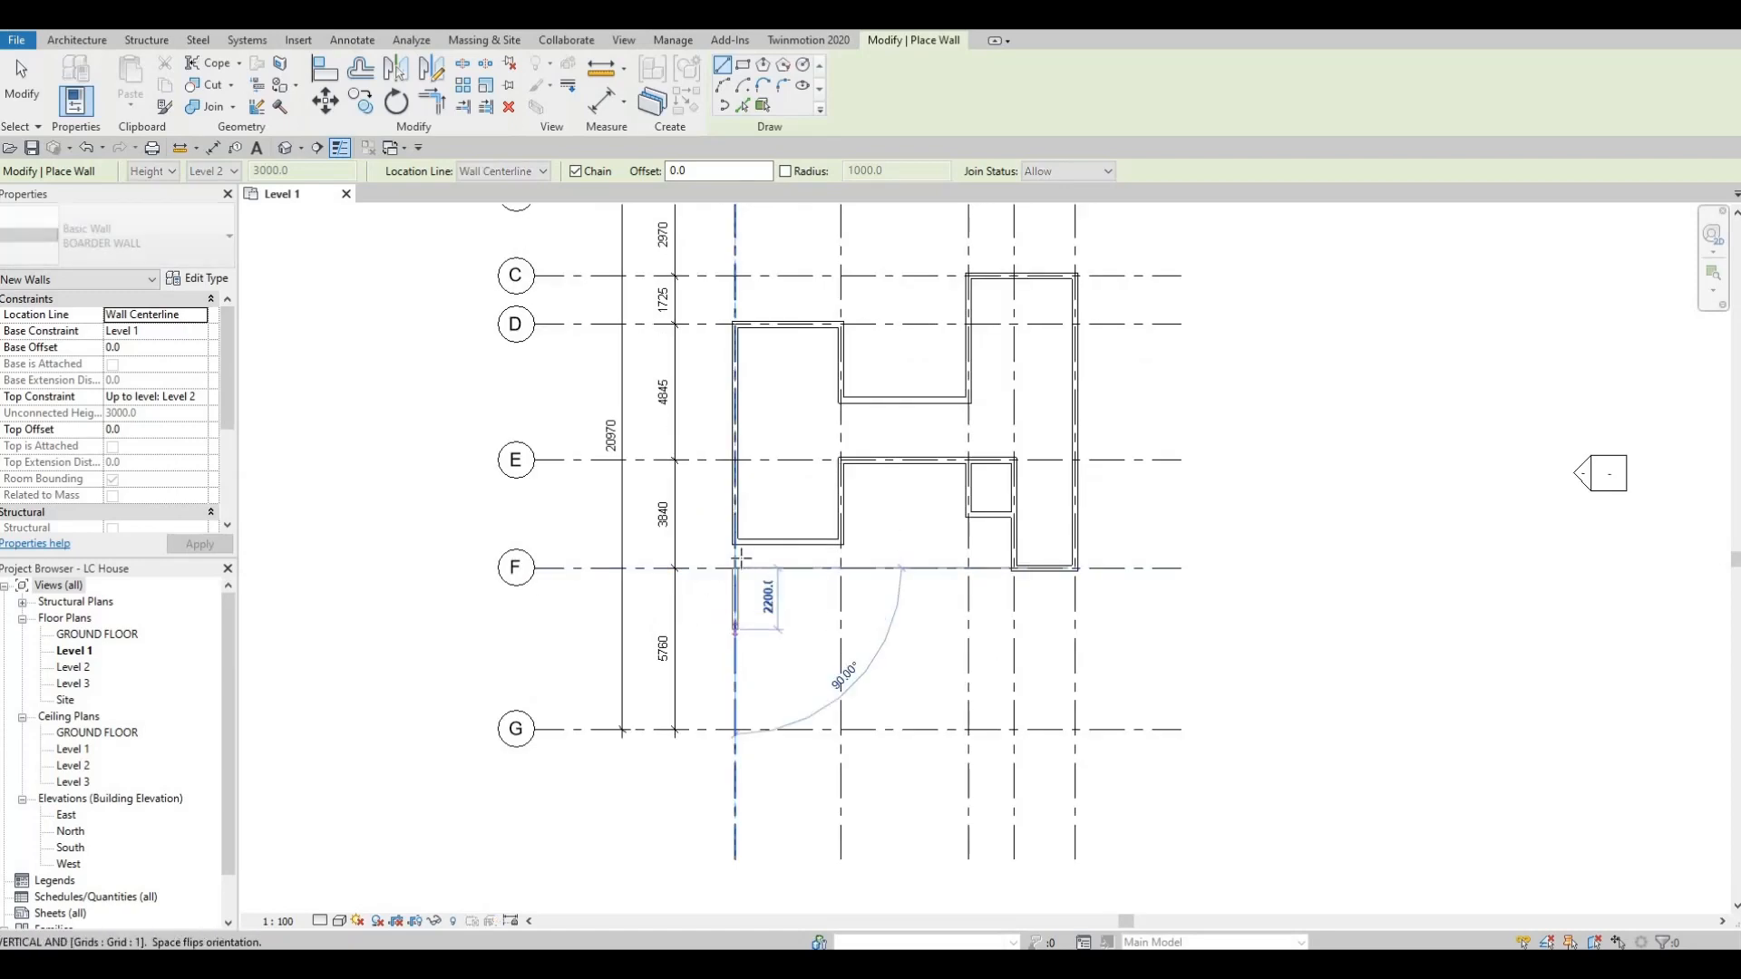
left_click(735, 630)
scroll(715, 542, "up", 5)
key("Escape")
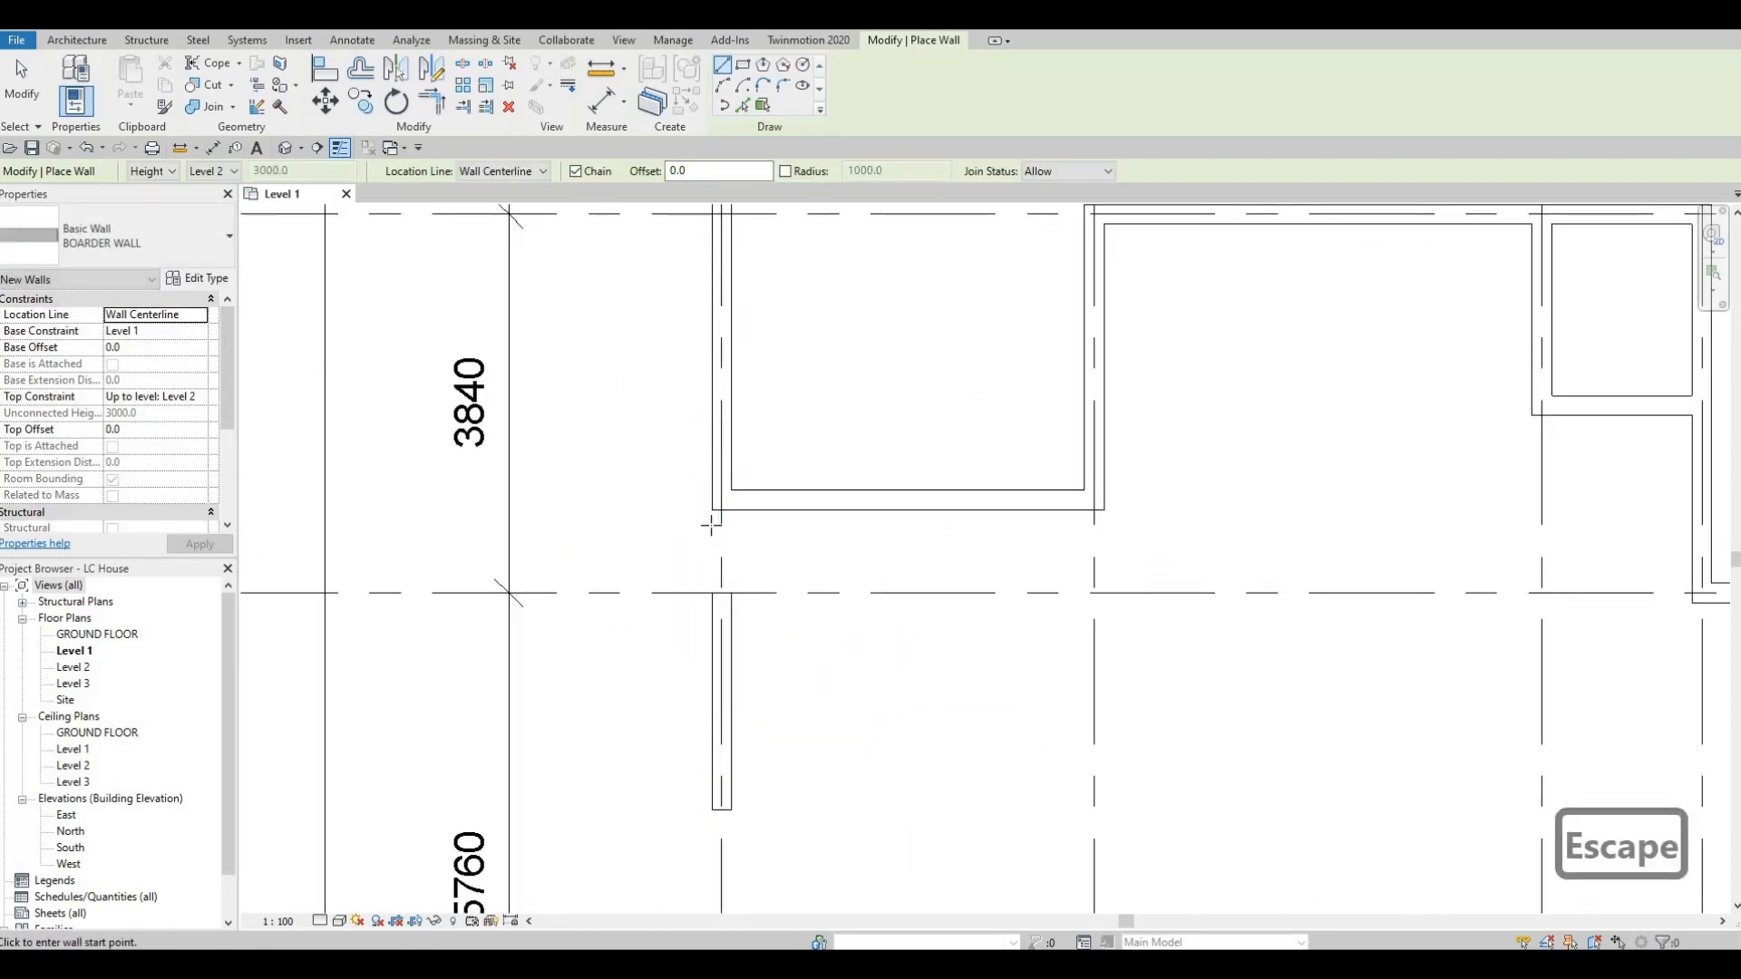
key("Escape")
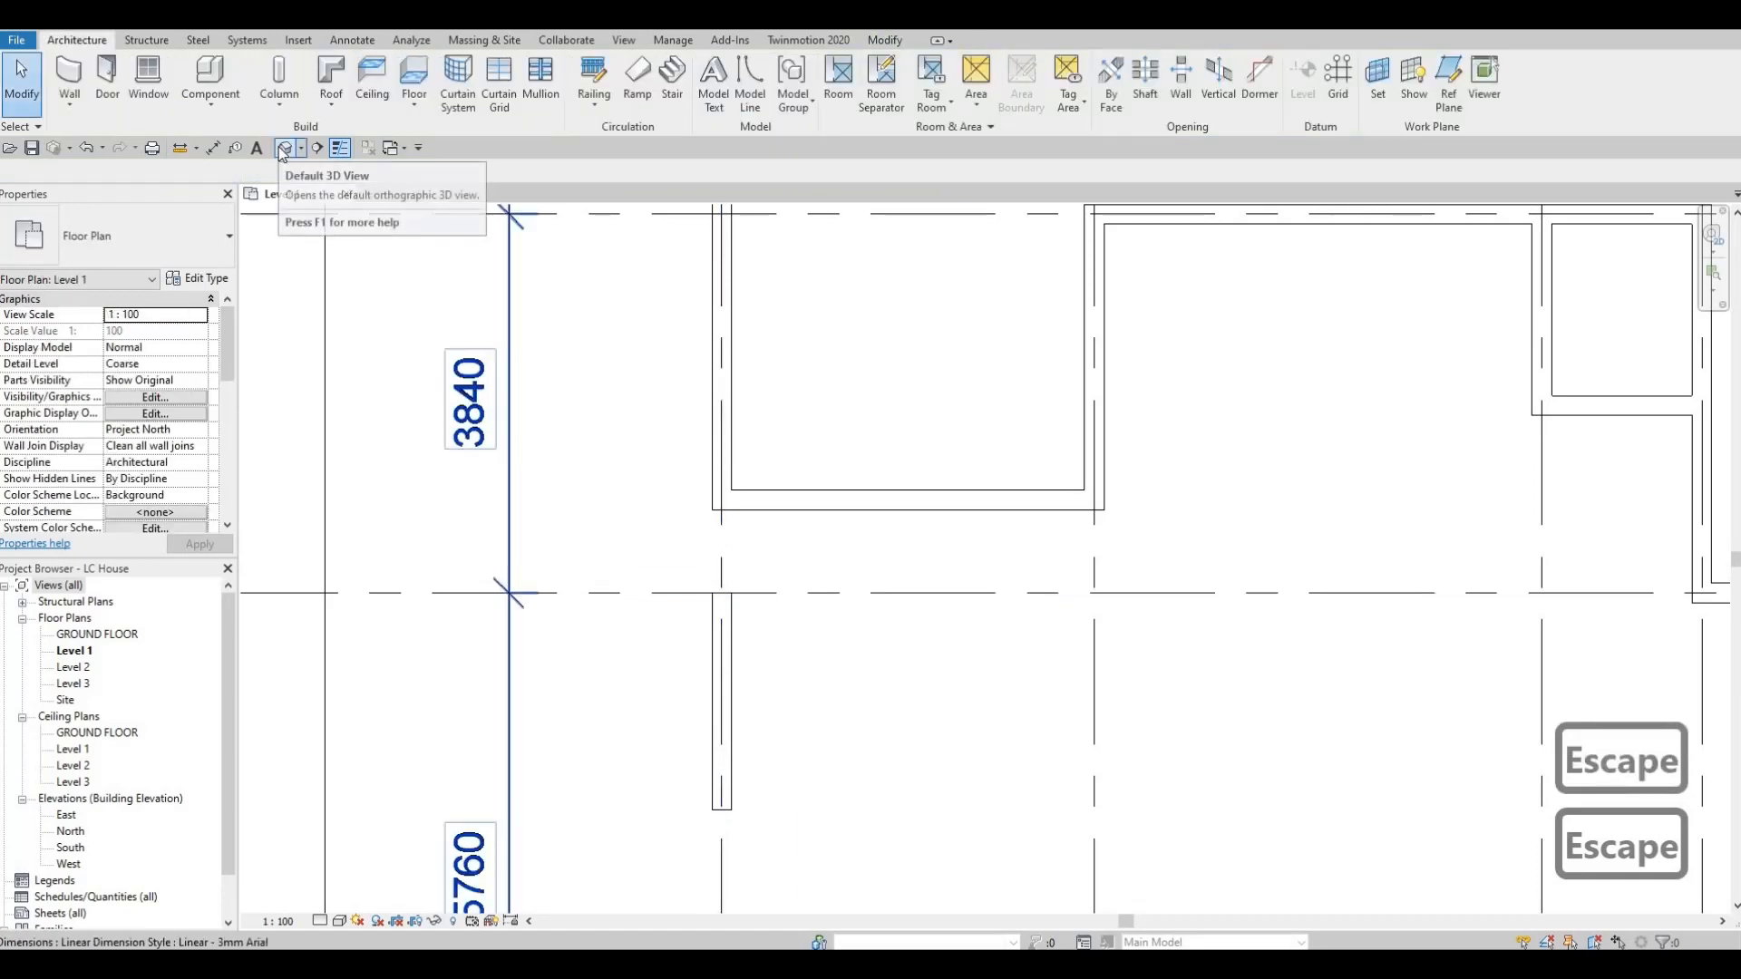
Open the default 3D view and lower the top of the BOARDER WALL to a height of about 2176 mm.
left_click(283, 149)
middle_click_drag(1173, 588, 1001, 635, "shift")
scroll(1001, 635, "up", 5)
left_click(959, 703)
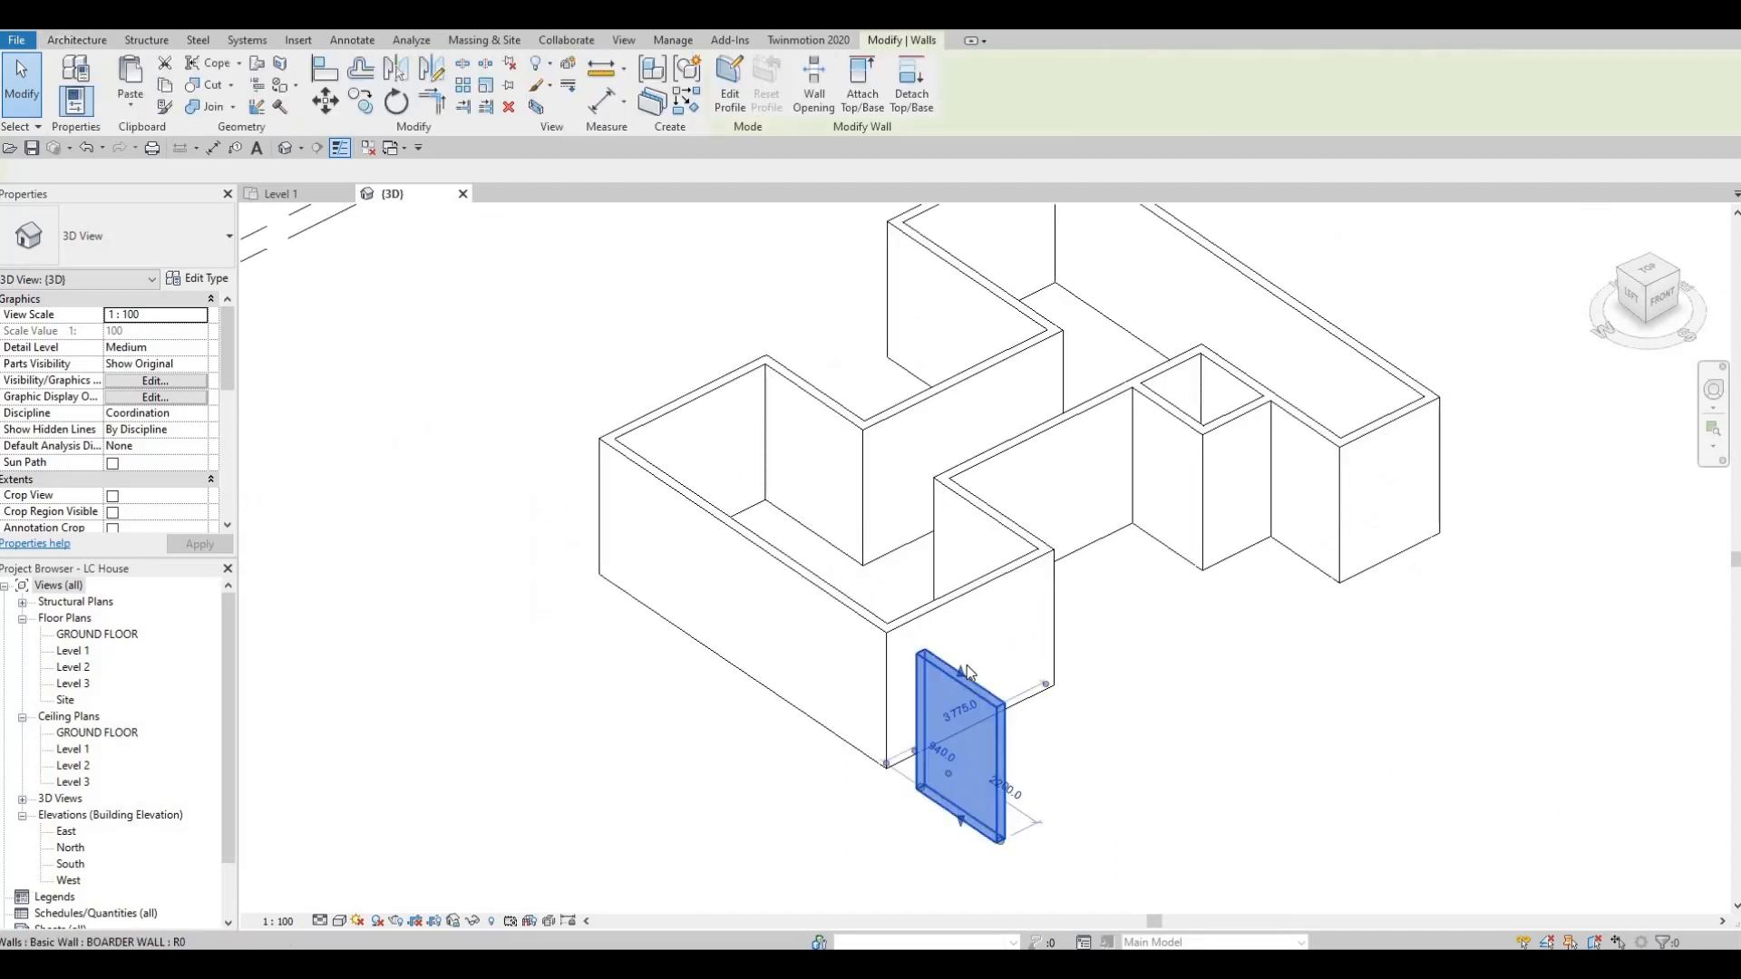
left_click_drag(954, 704, 954, 743)
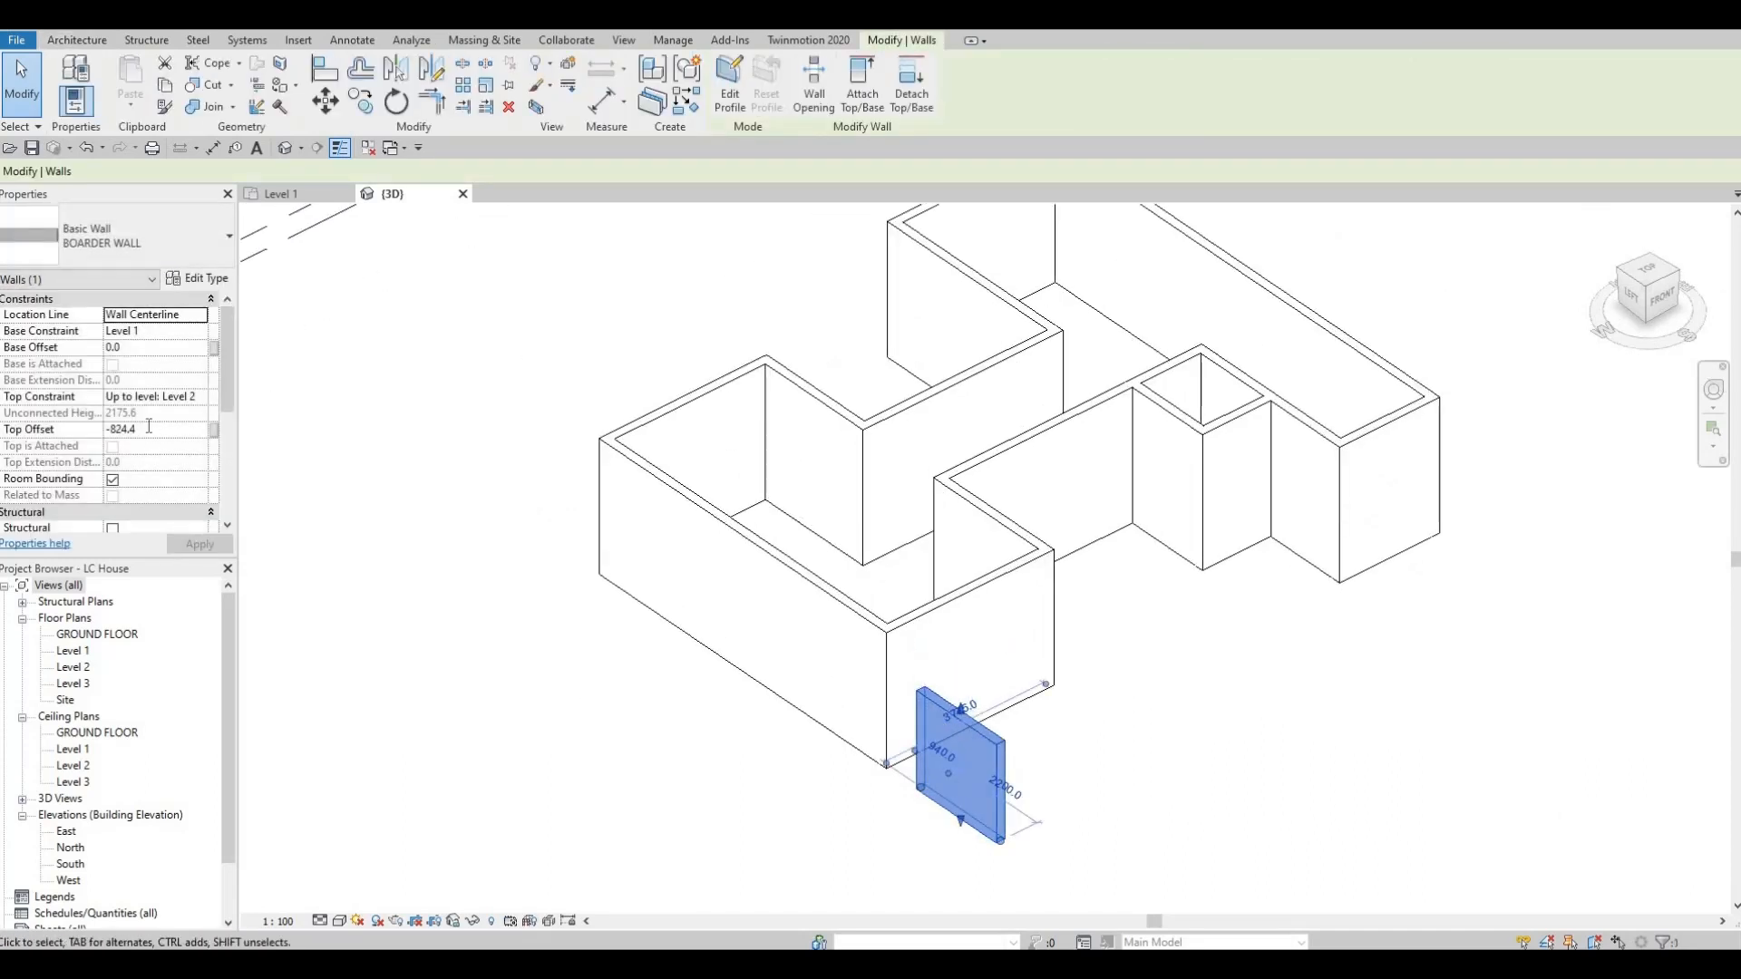
Set the BOARDER WALL's top offset to 1500.
left_click(148, 428)
type("1500")
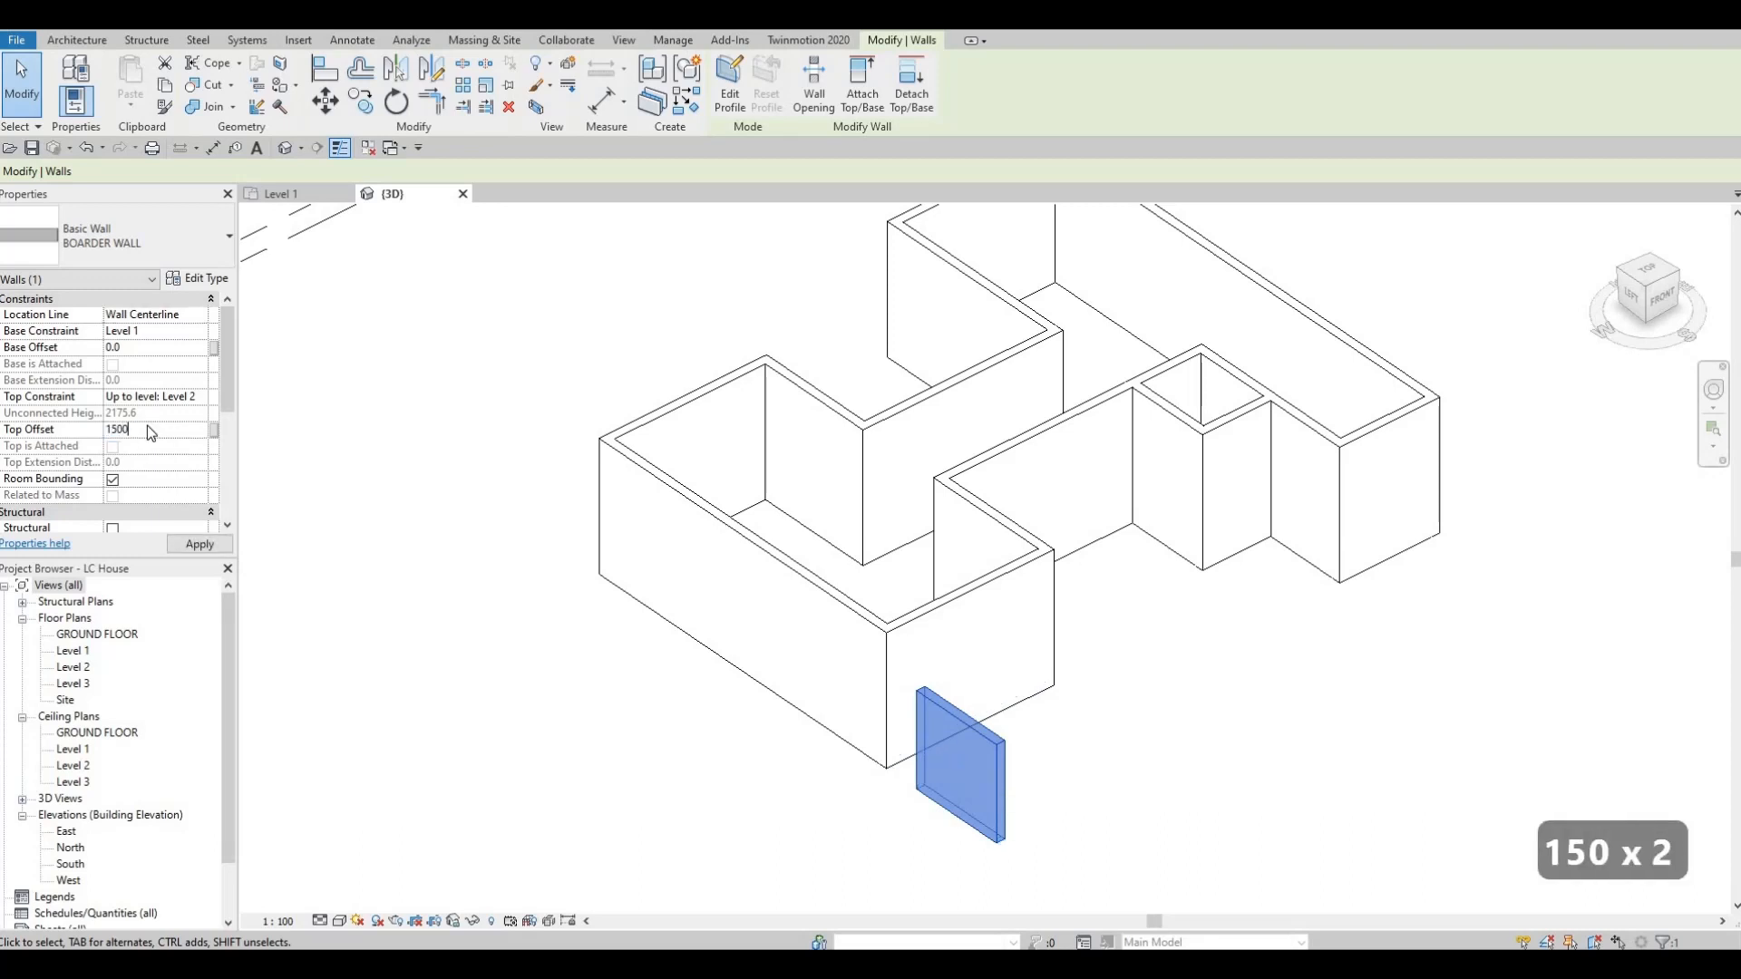
key("Return")
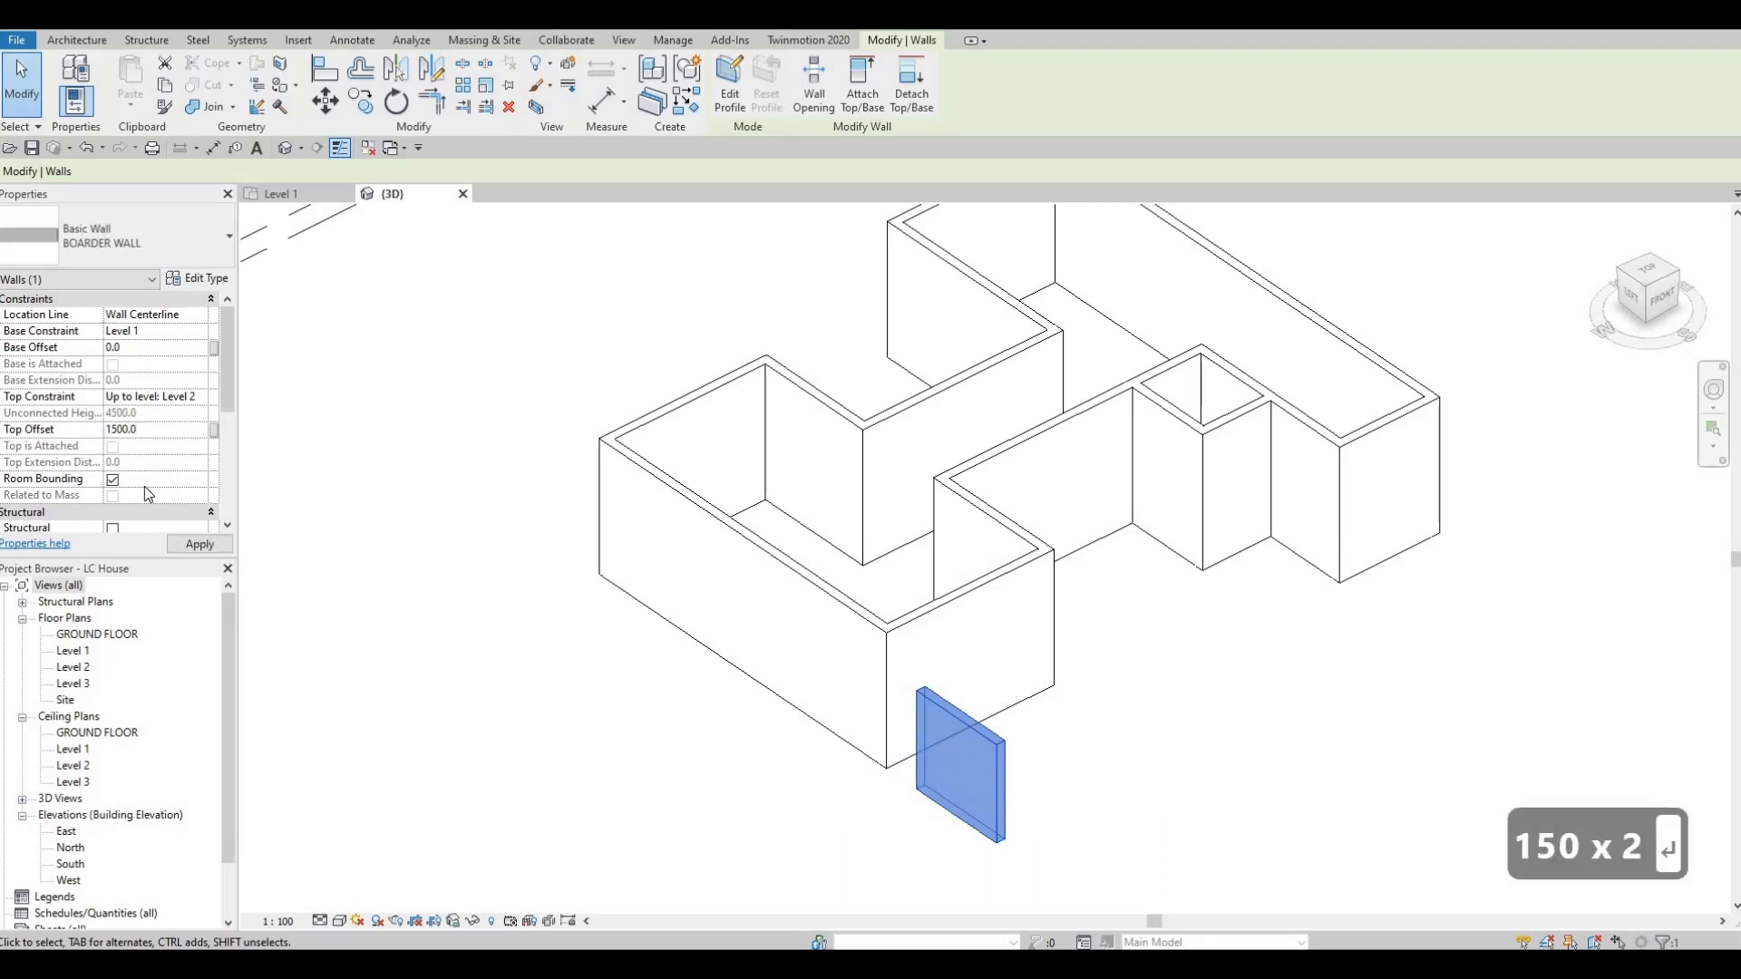
left_click(201, 547)
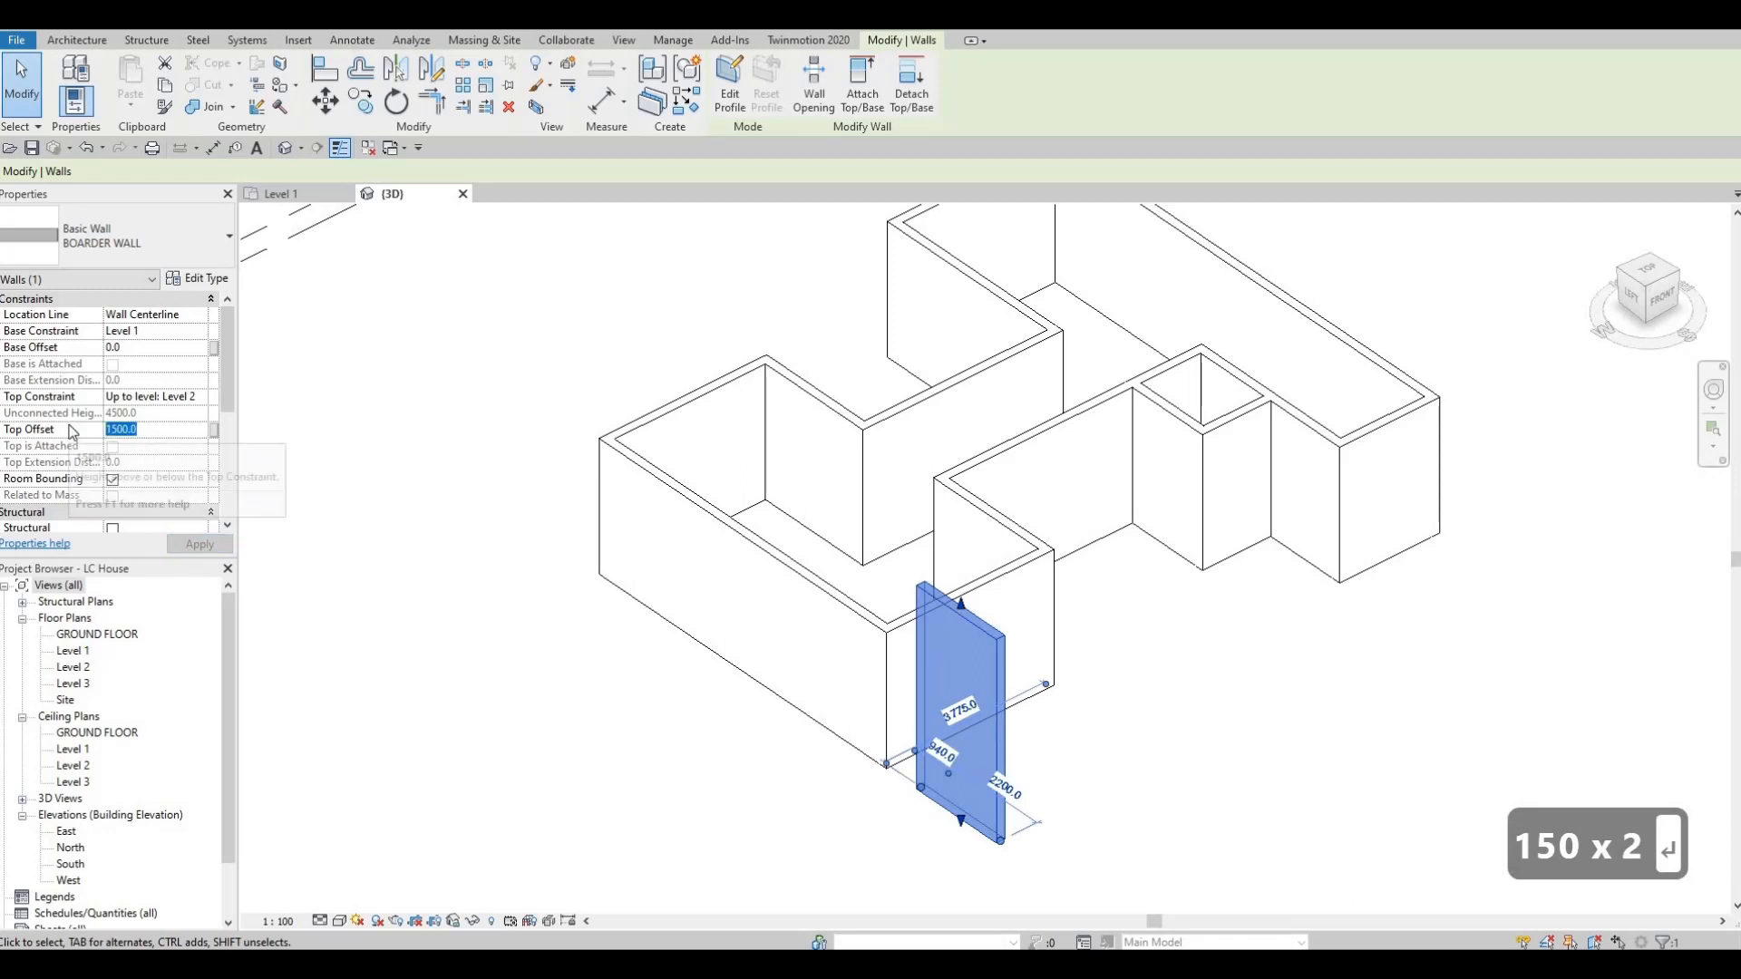
Set the BOARDER WALL's top offset to -1000 and deselect the wall.
type("-100")
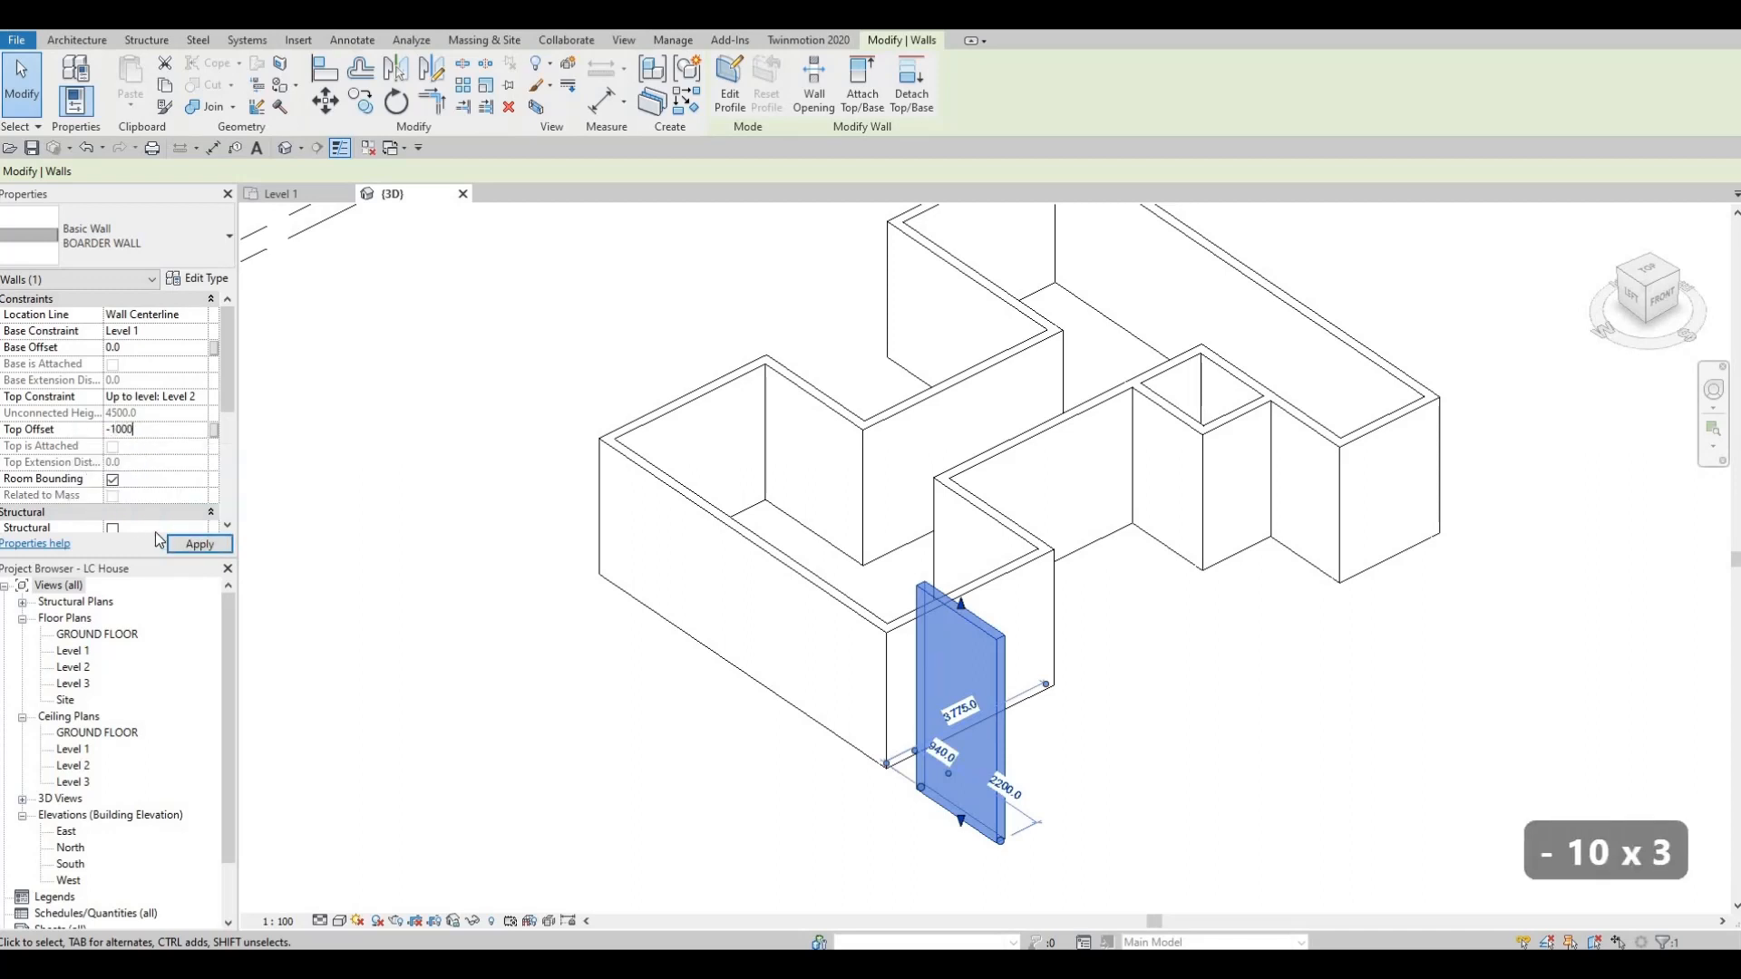
left_click(197, 547)
key("Escape")
key("Escape")
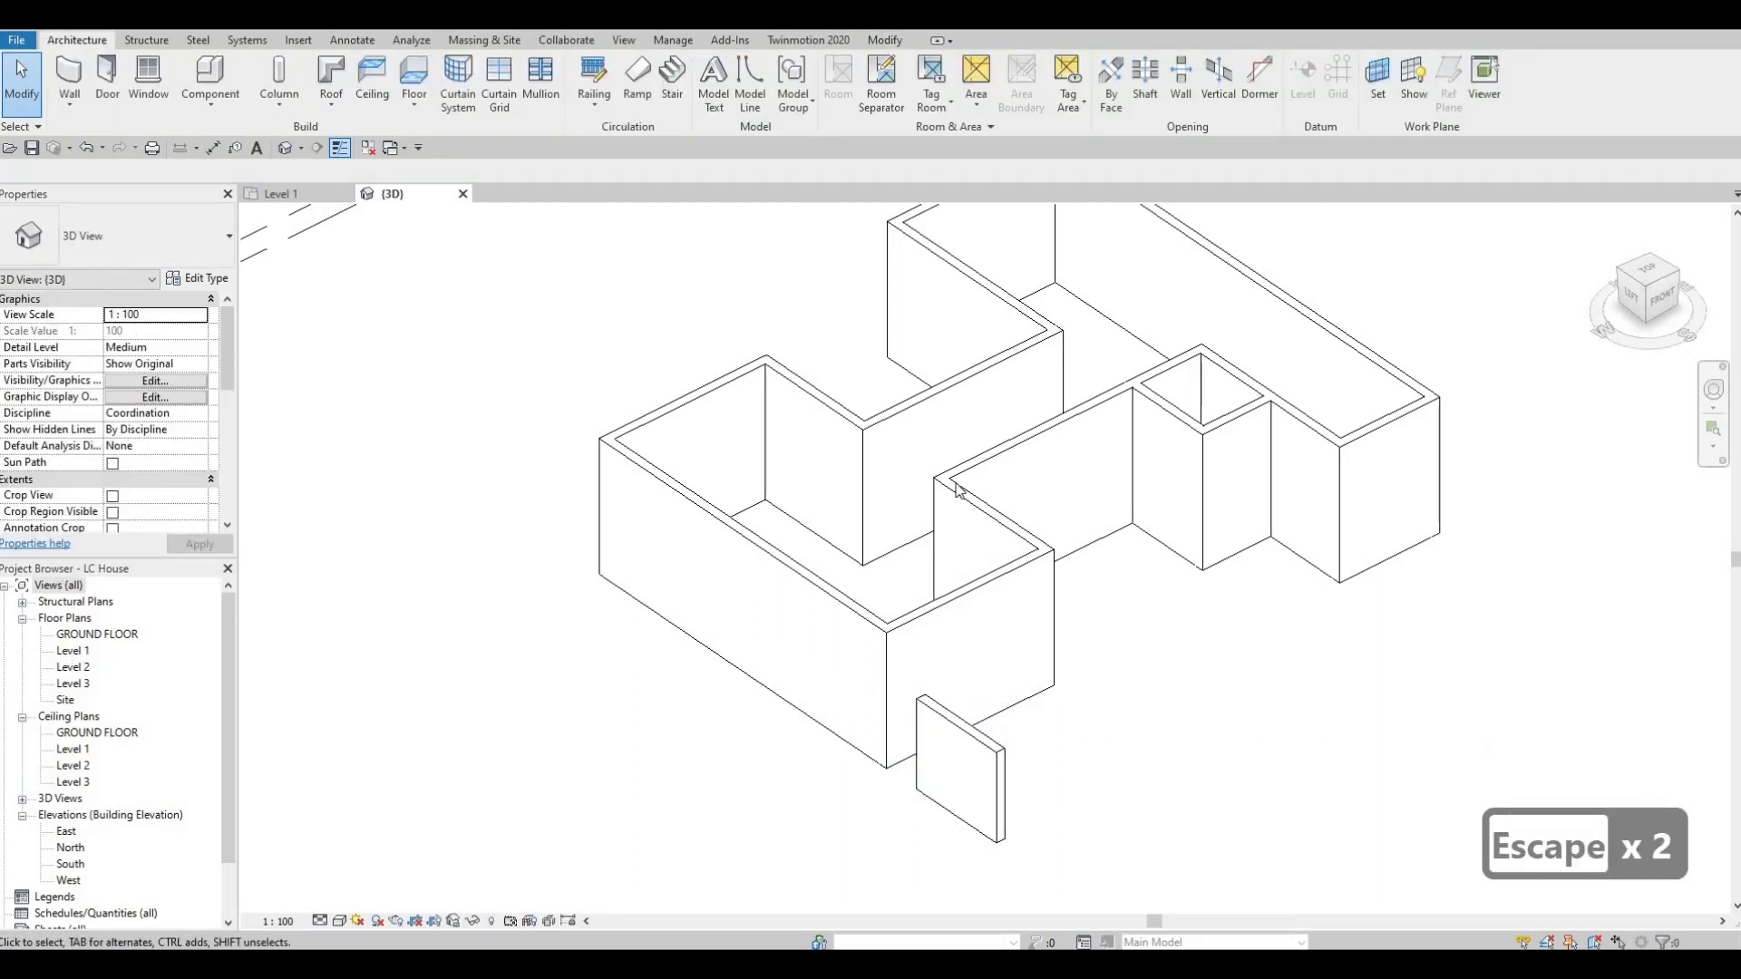
Return to the Level 1 floor plan and examine the BOARDER WALL and the house walls against the grids.
scroll(766, 509, "down", 1)
key("Escape")
key("Escape")
mouse_move(738, 635)
middle_mouse_down()
mouse_move(739, 517)
mouse_move(731, 633)
middle_mouse_up()
left_click(730, 540)
scroll(730, 633, "down", 1)
key("Escape")
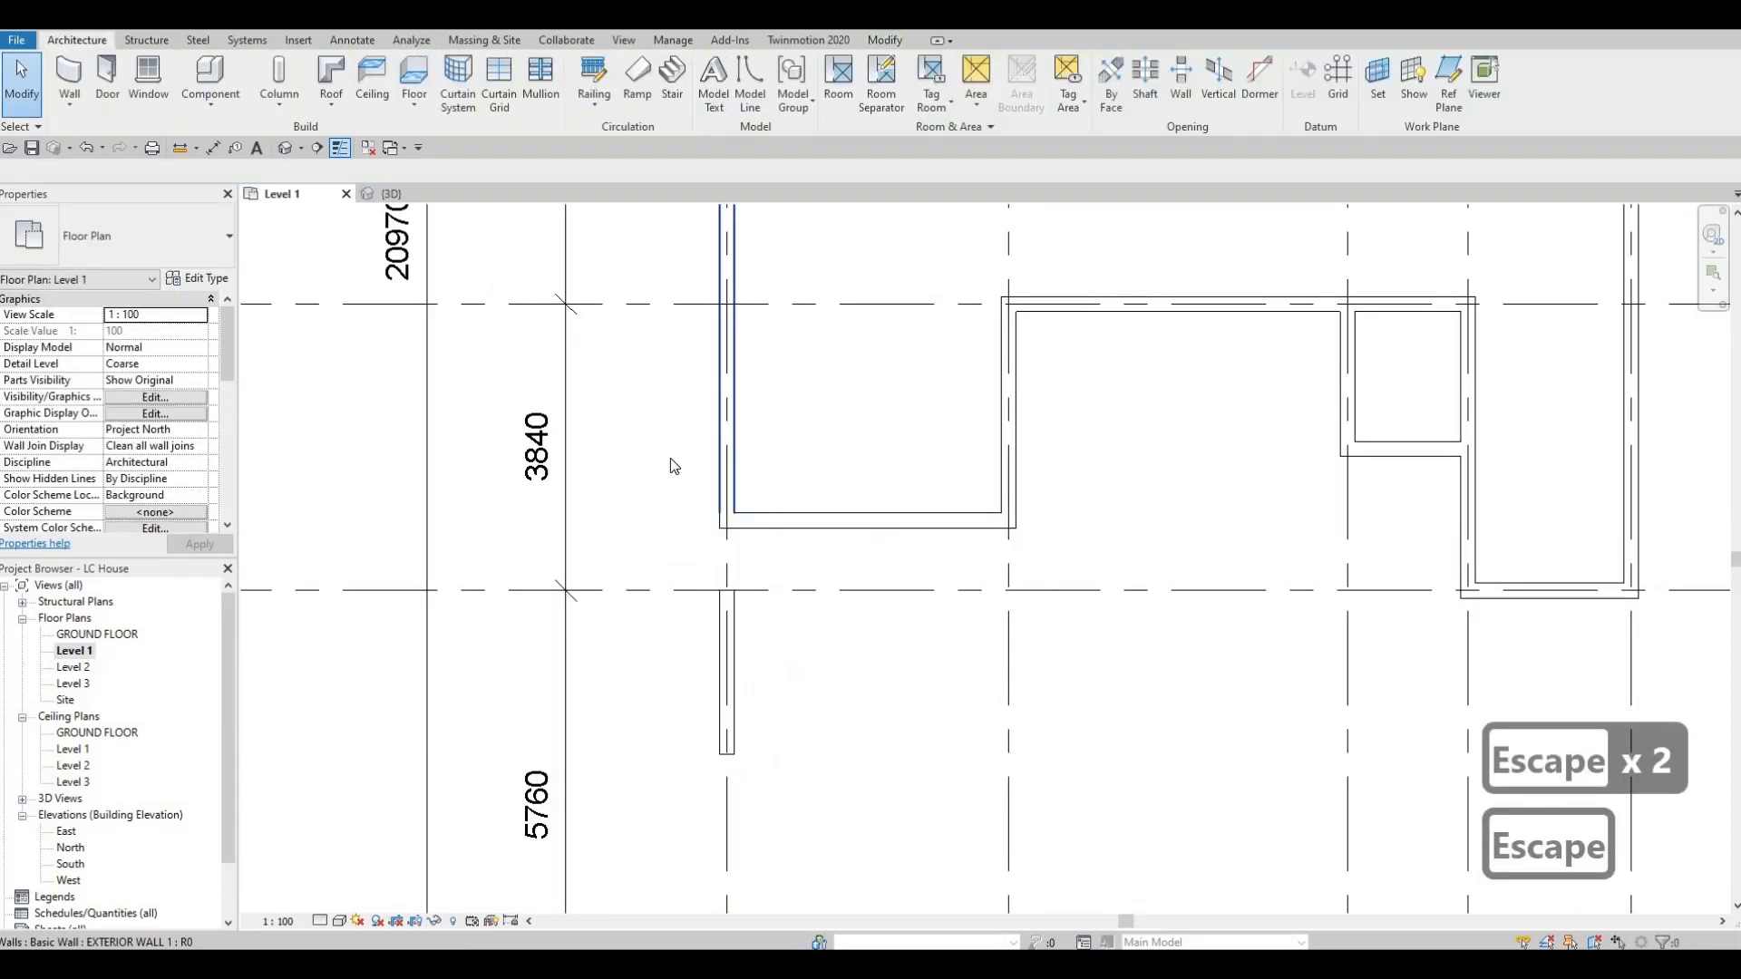
scroll(671, 466, "down", 1)
middle_click_drag(725, 414, 760, 442)
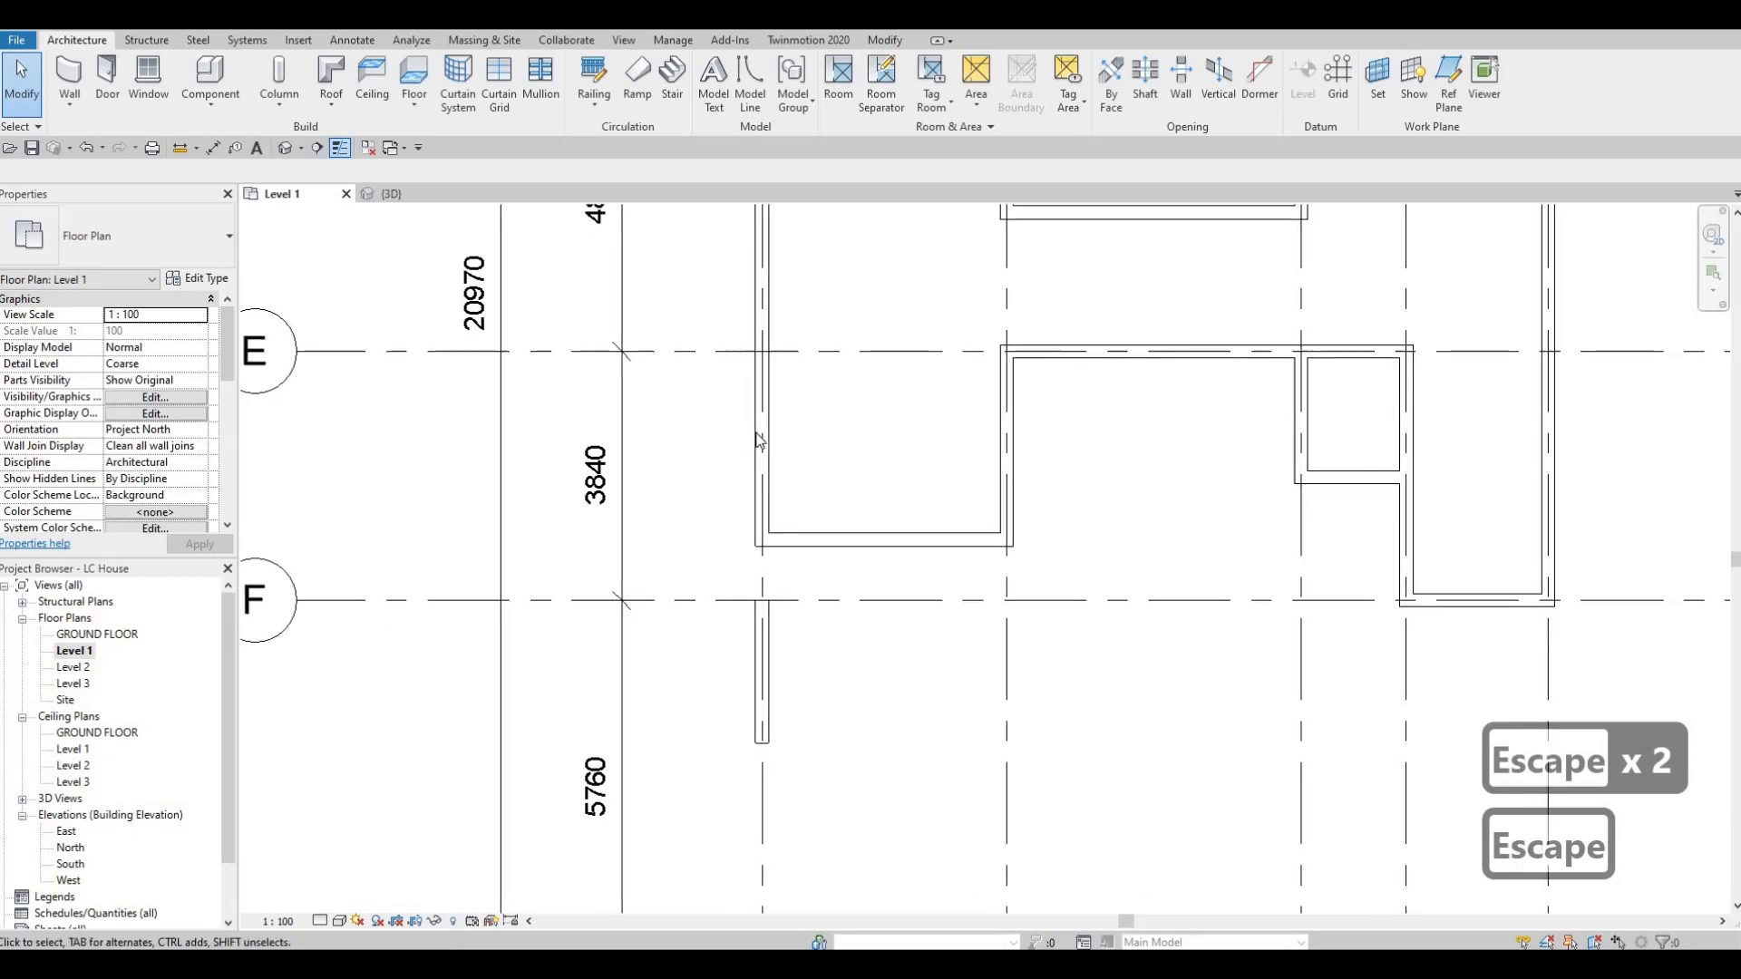
scroll(739, 571, "down", 3)
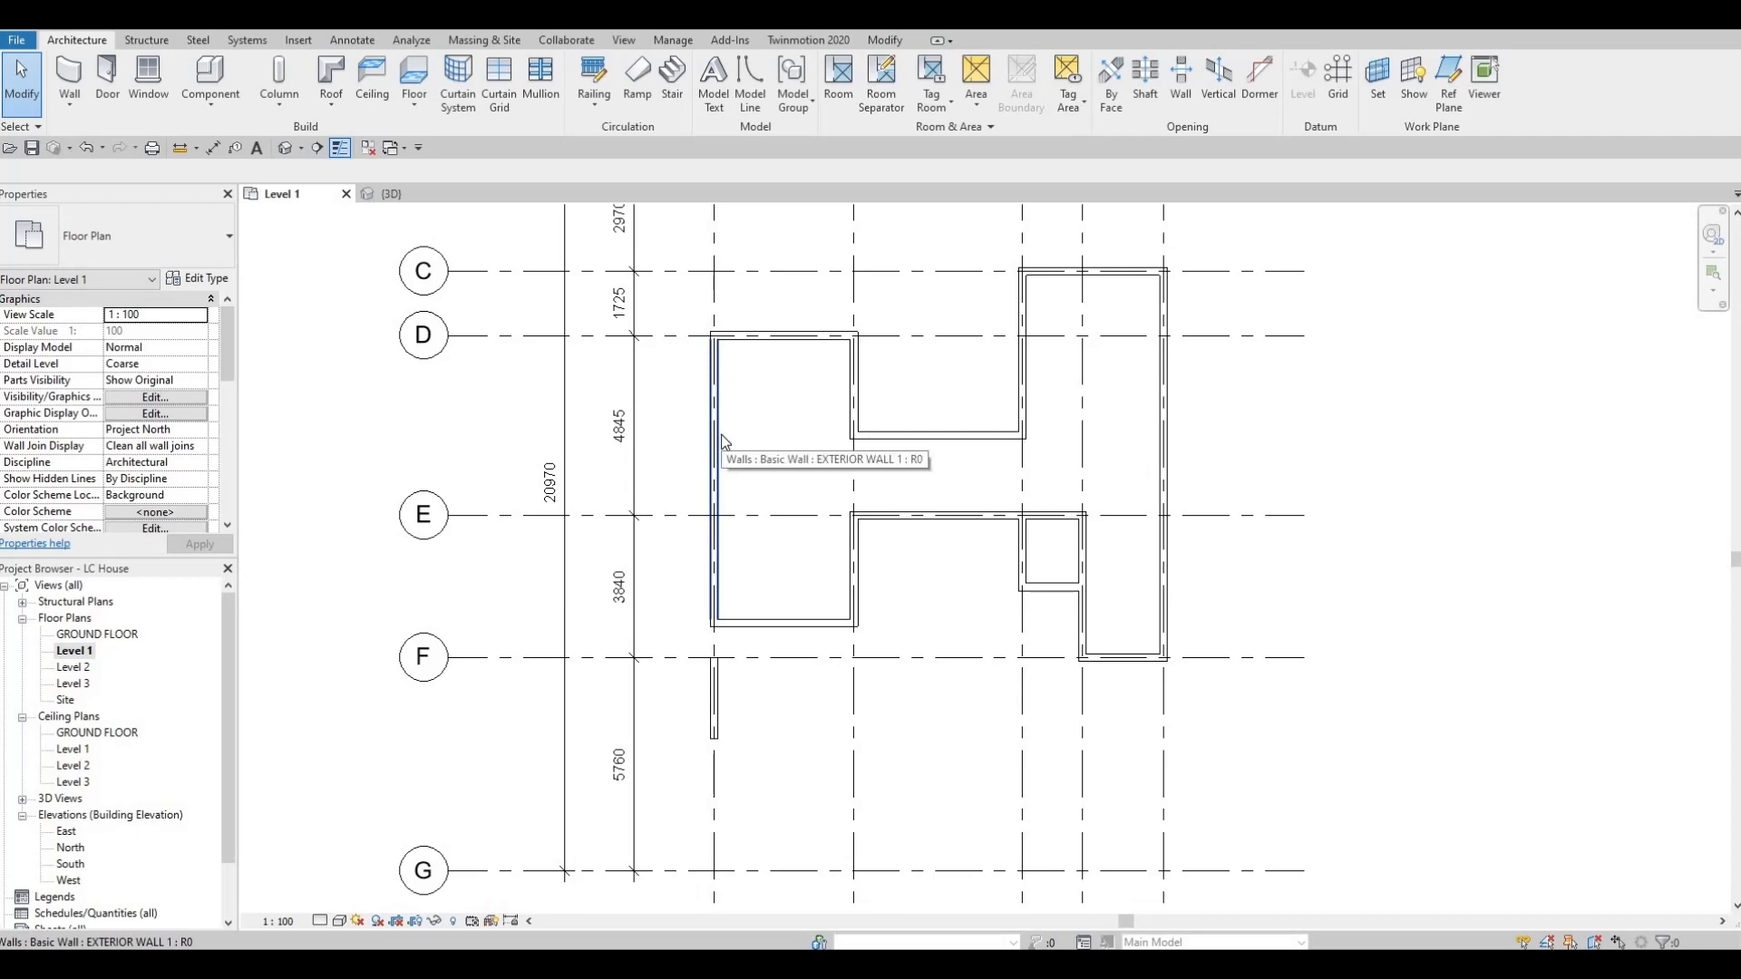
Set the base constraint to GROUND FLOOR for all EXTERIOR WALL 1 walls, leaving out the small room's two interior walls.
key("Tab")
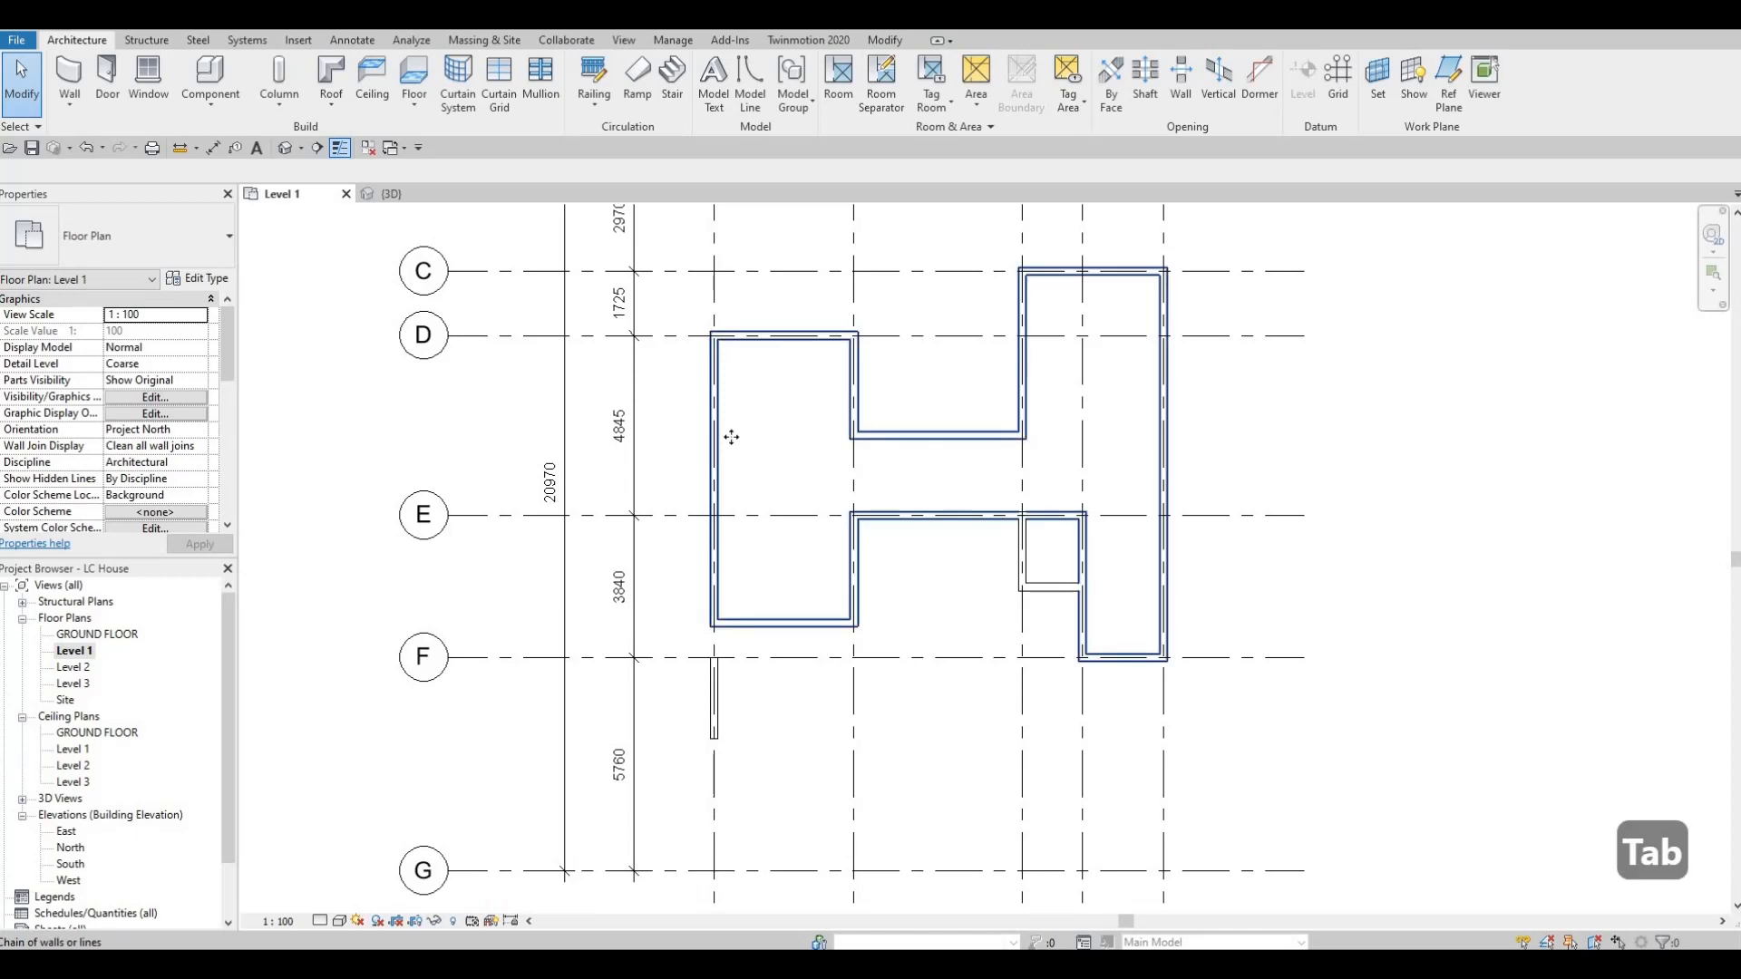
left_click(1007, 516)
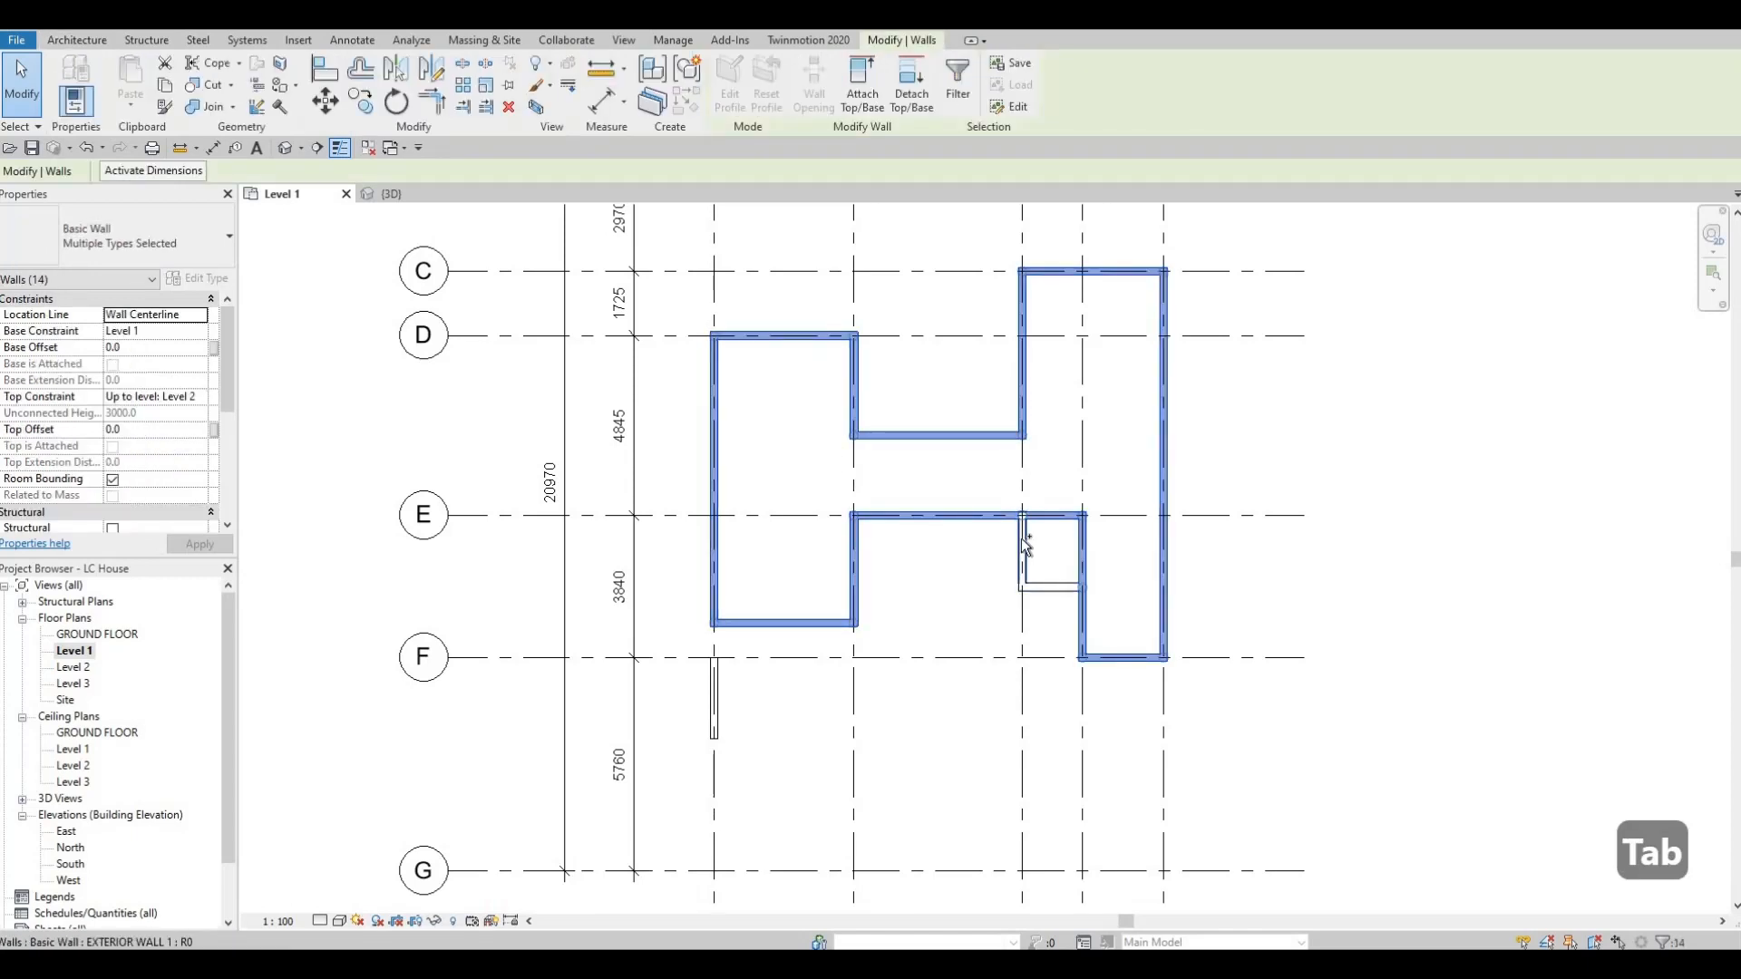
left_click(1023, 541, "ctrl")
left_click(1061, 588, "ctrl")
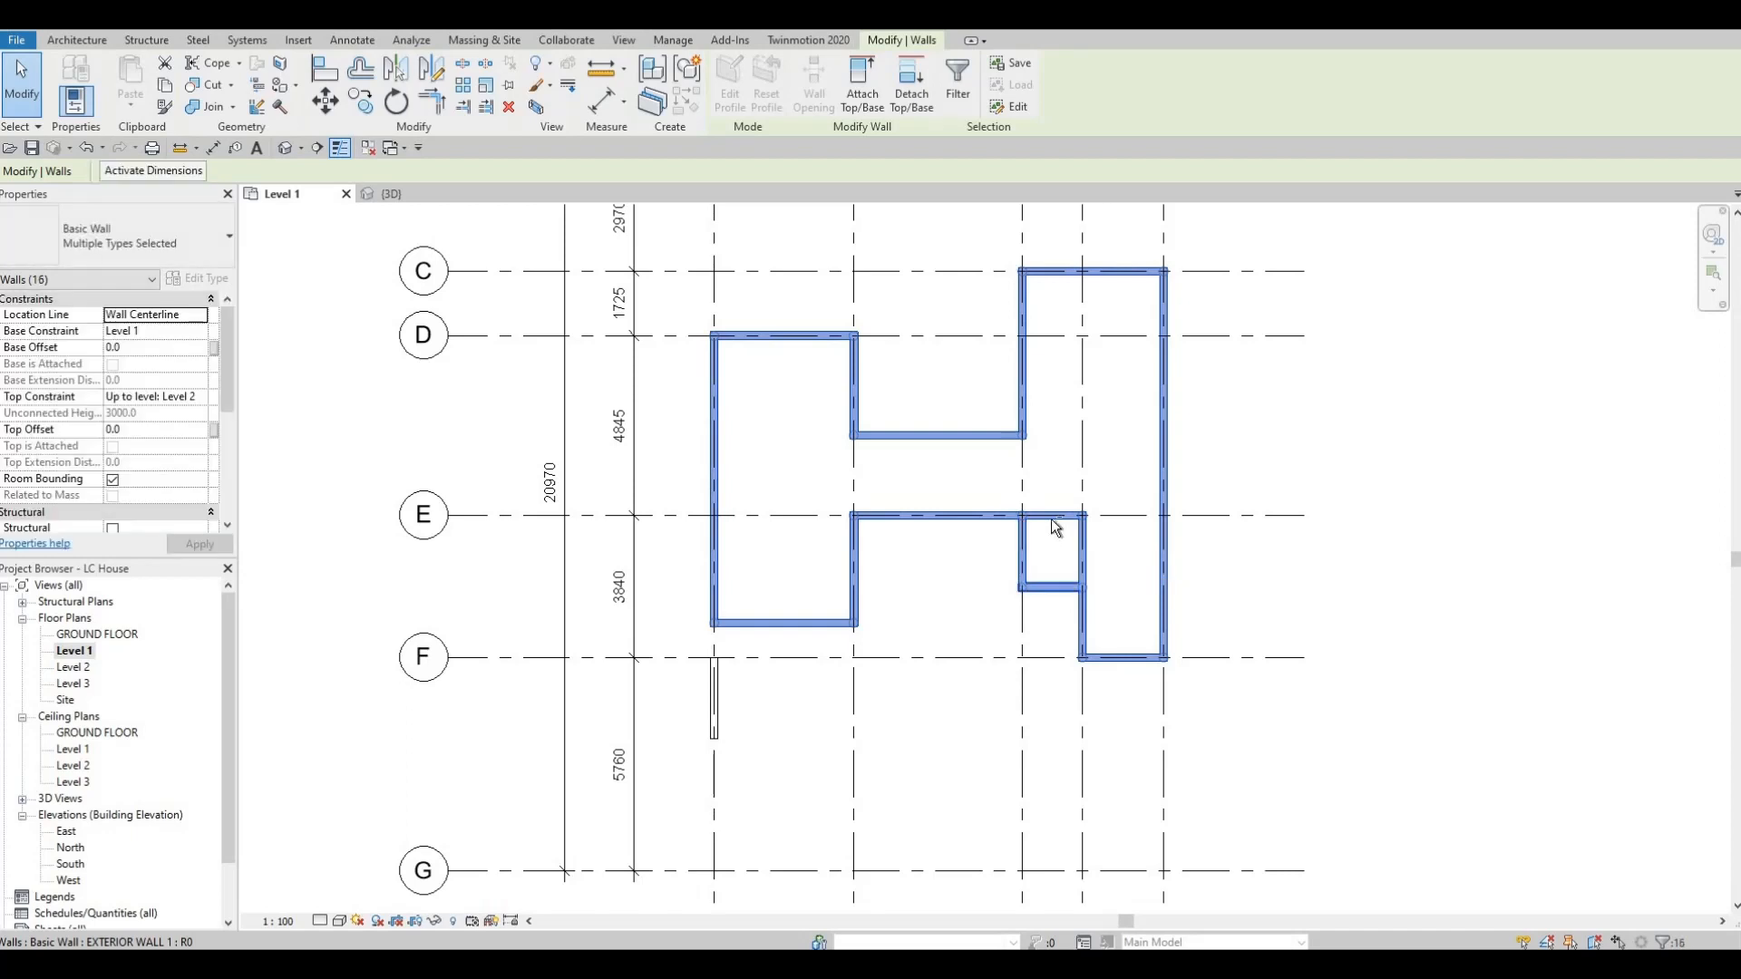
left_click(1052, 517, "ctrl")
left_click(1082, 556, "shift")
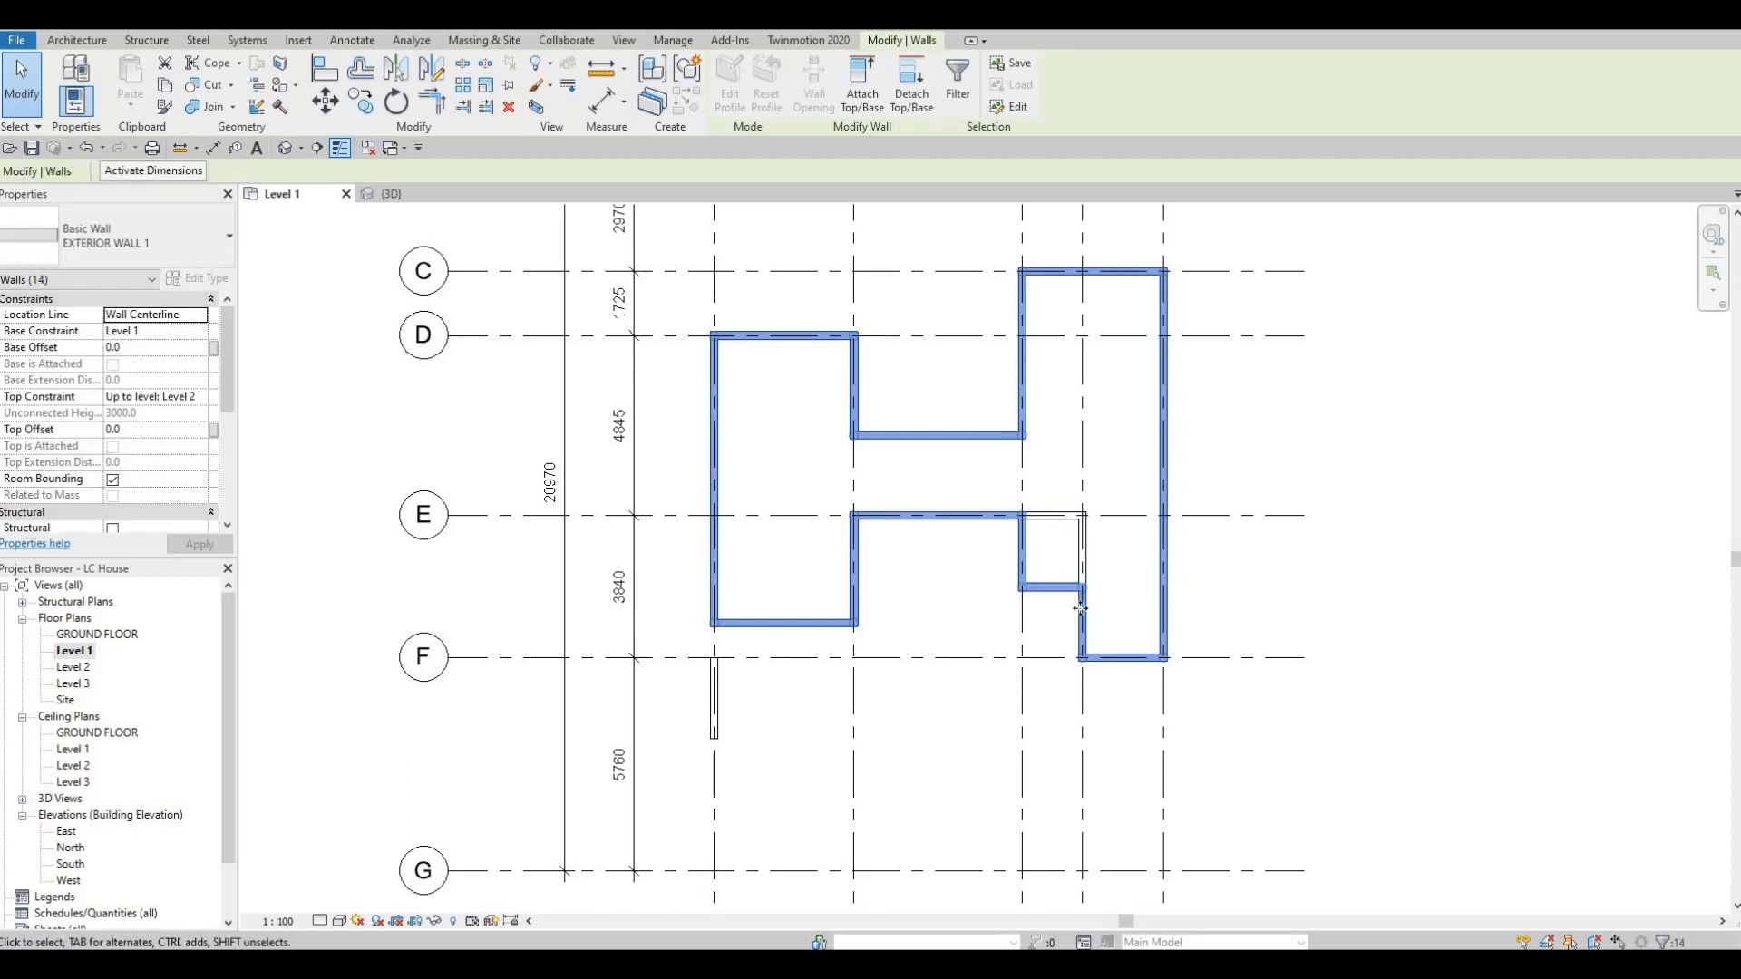
left_click(190, 332)
left_click(200, 331)
left_click(145, 346)
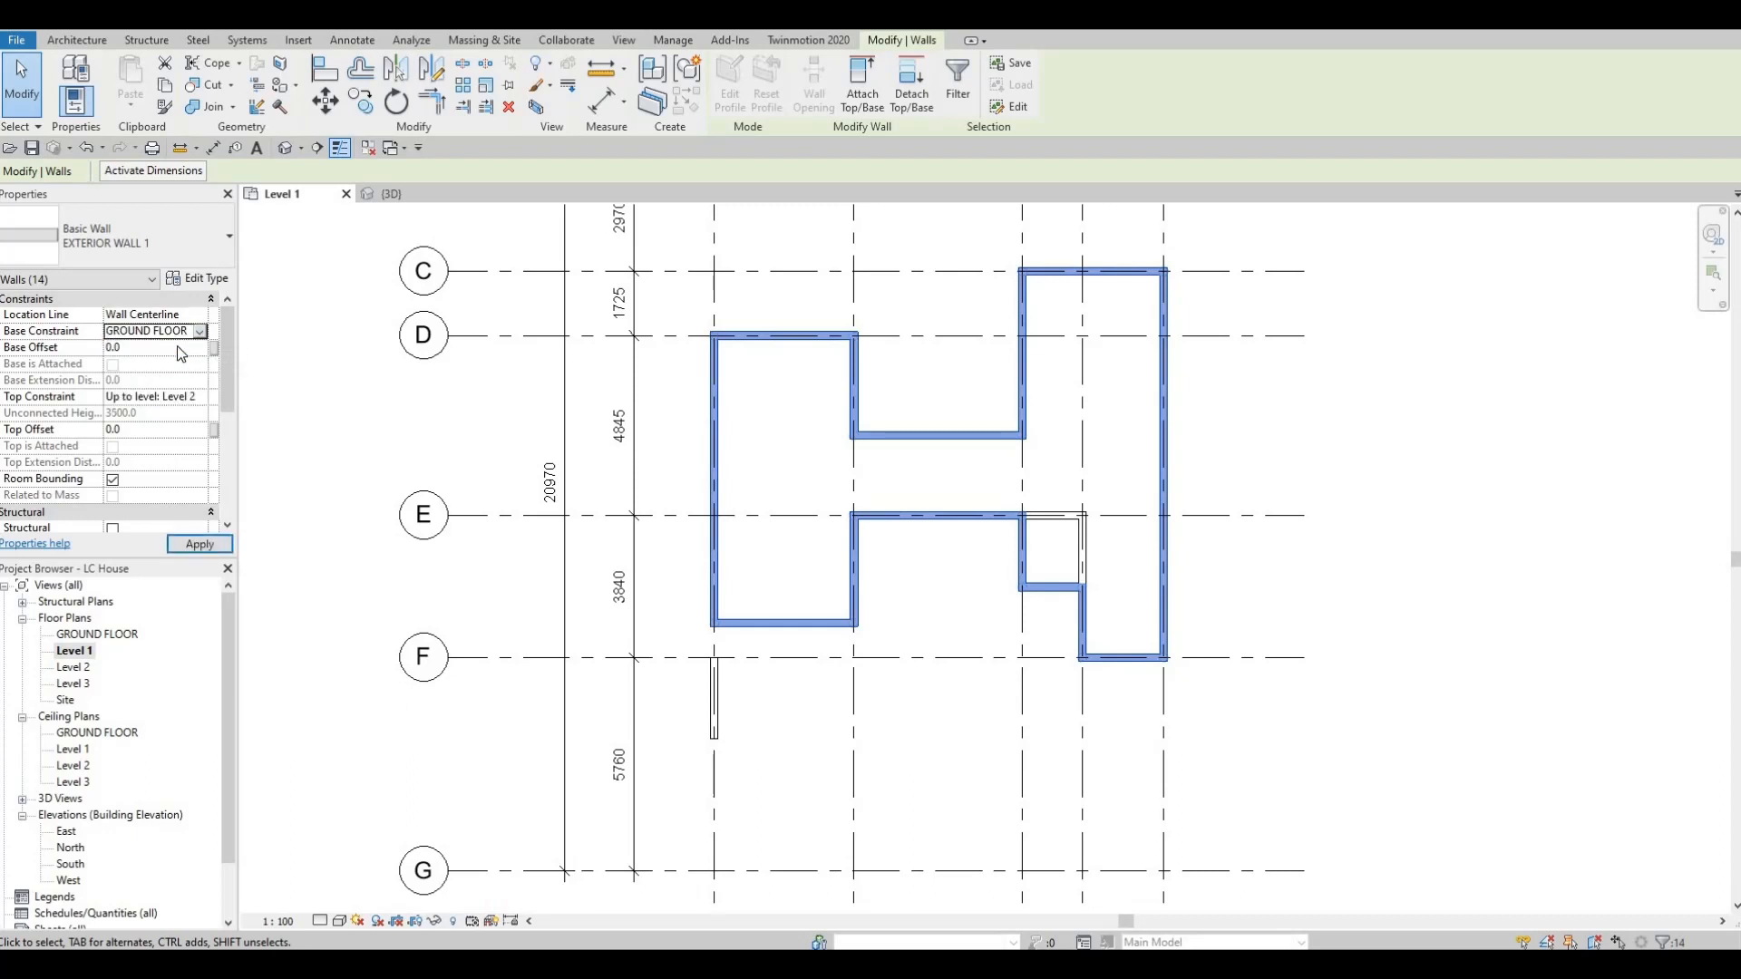
left_click(216, 546)
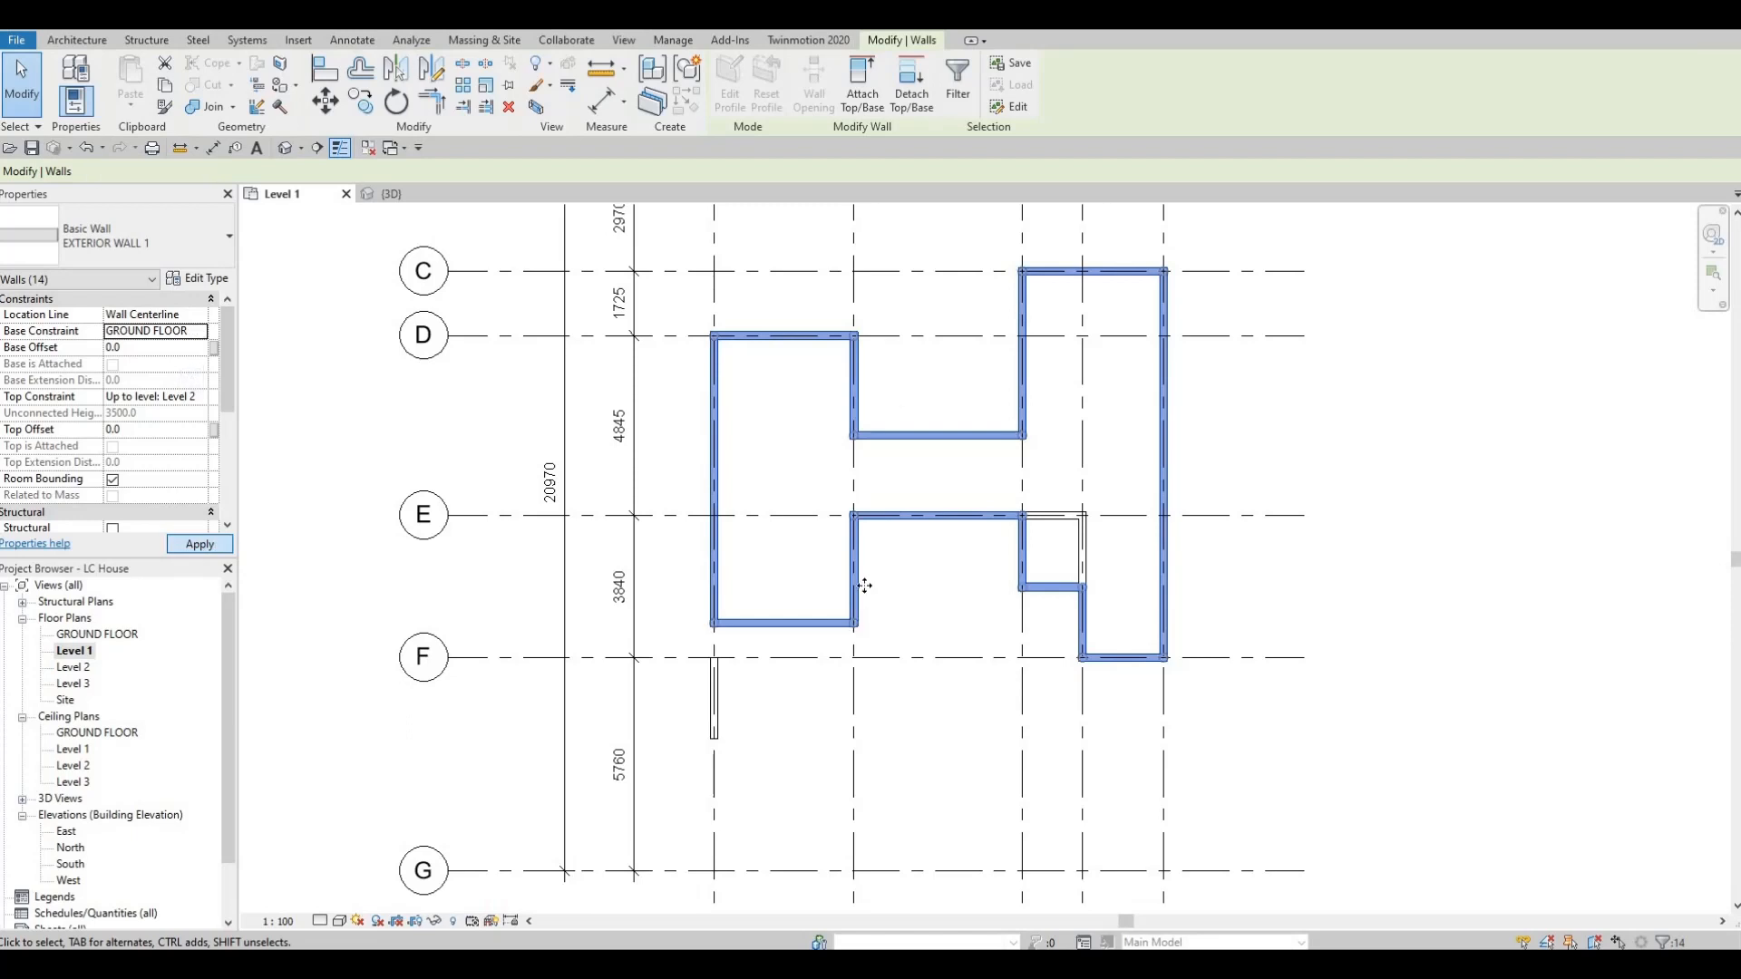
key("Escape")
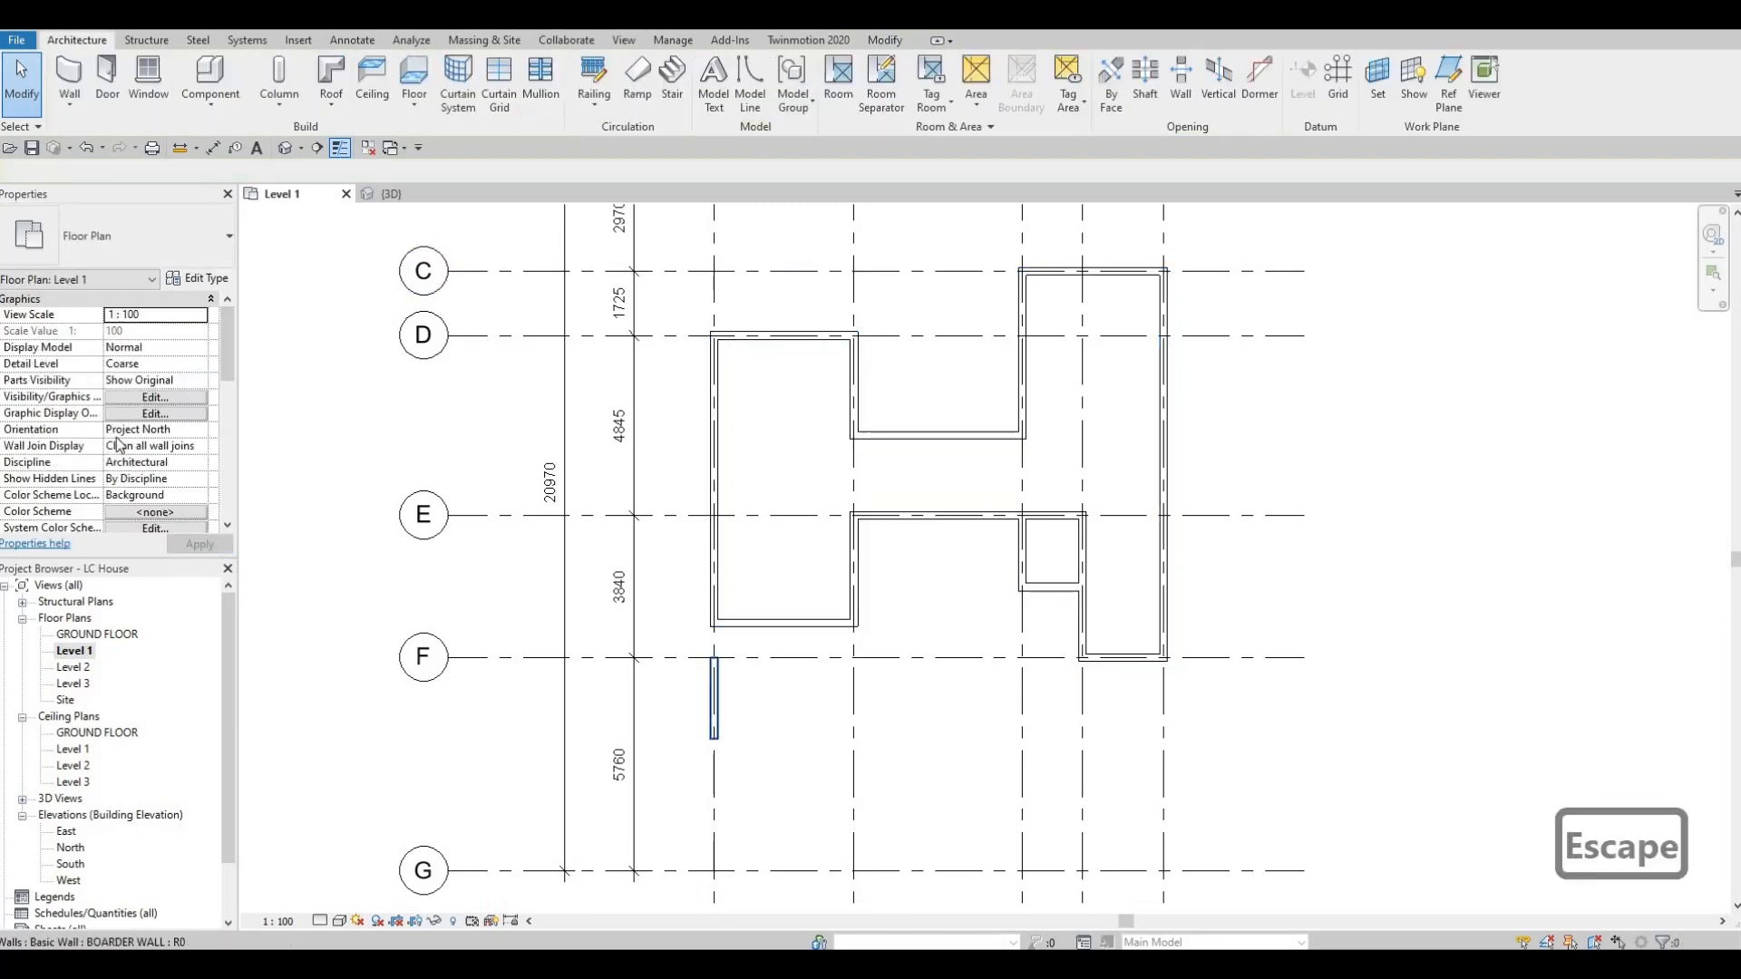
Set the BOARDER WALL's base constraint to GROUND FLOOR and check the walls in the 3D view.
left_click(715, 694)
left_click(200, 332)
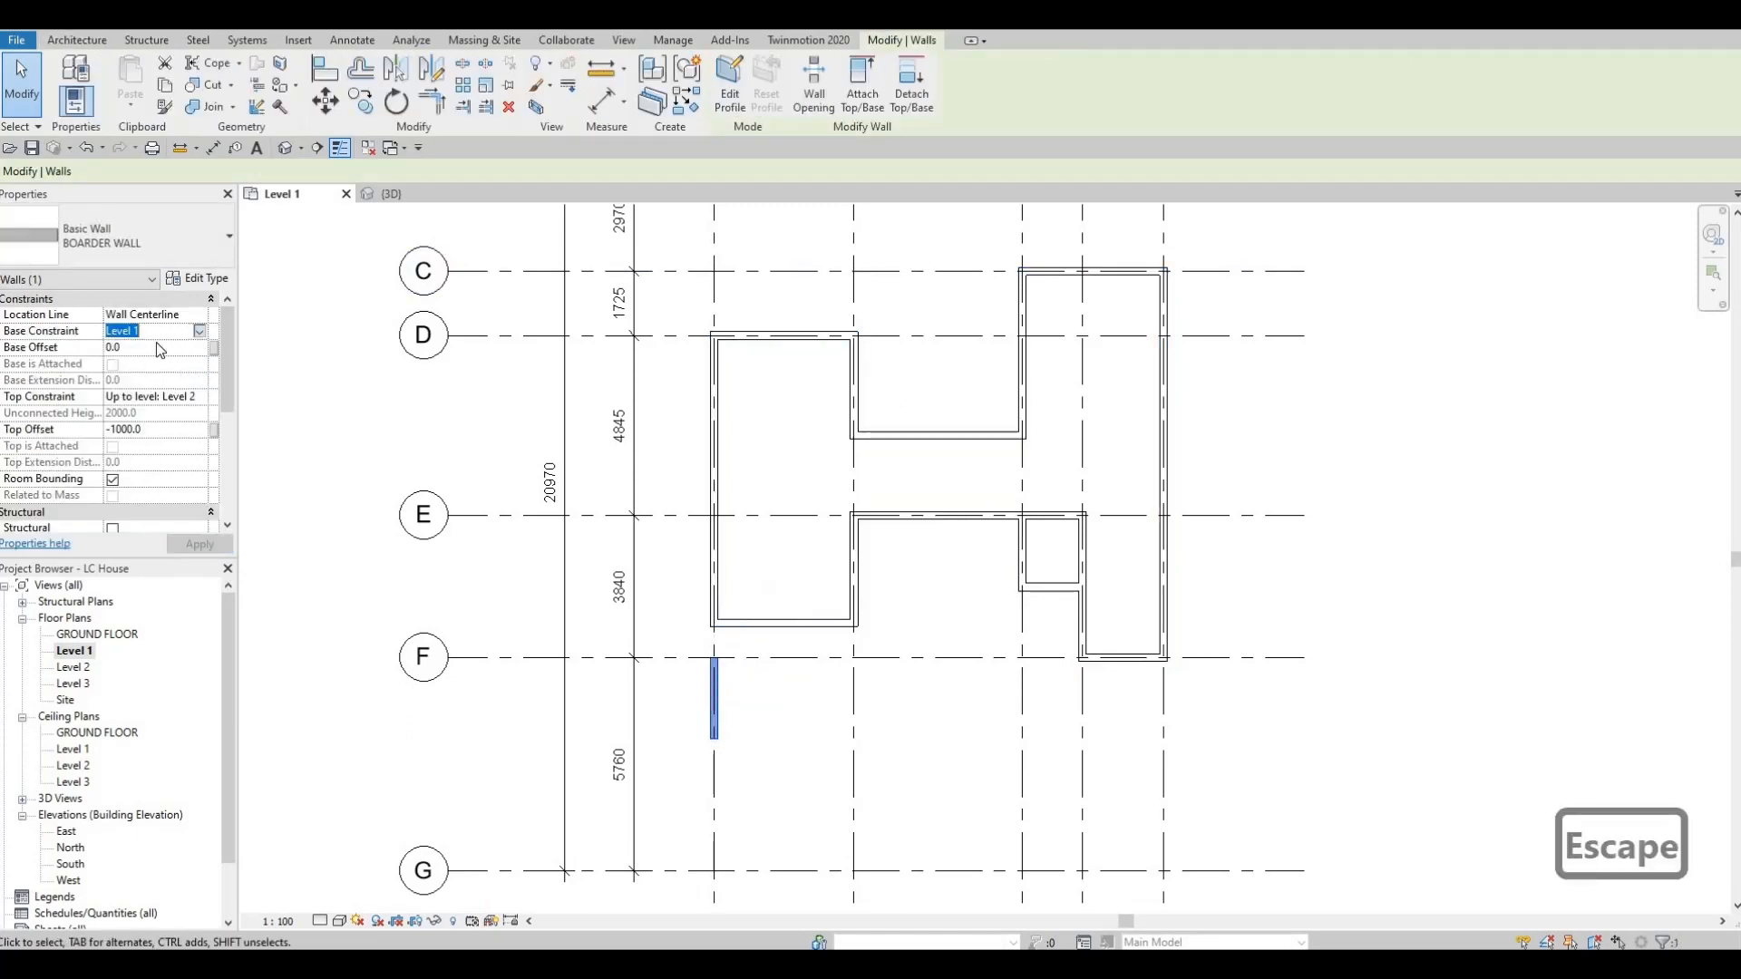
left_click(200, 332)
left_click(152, 344)
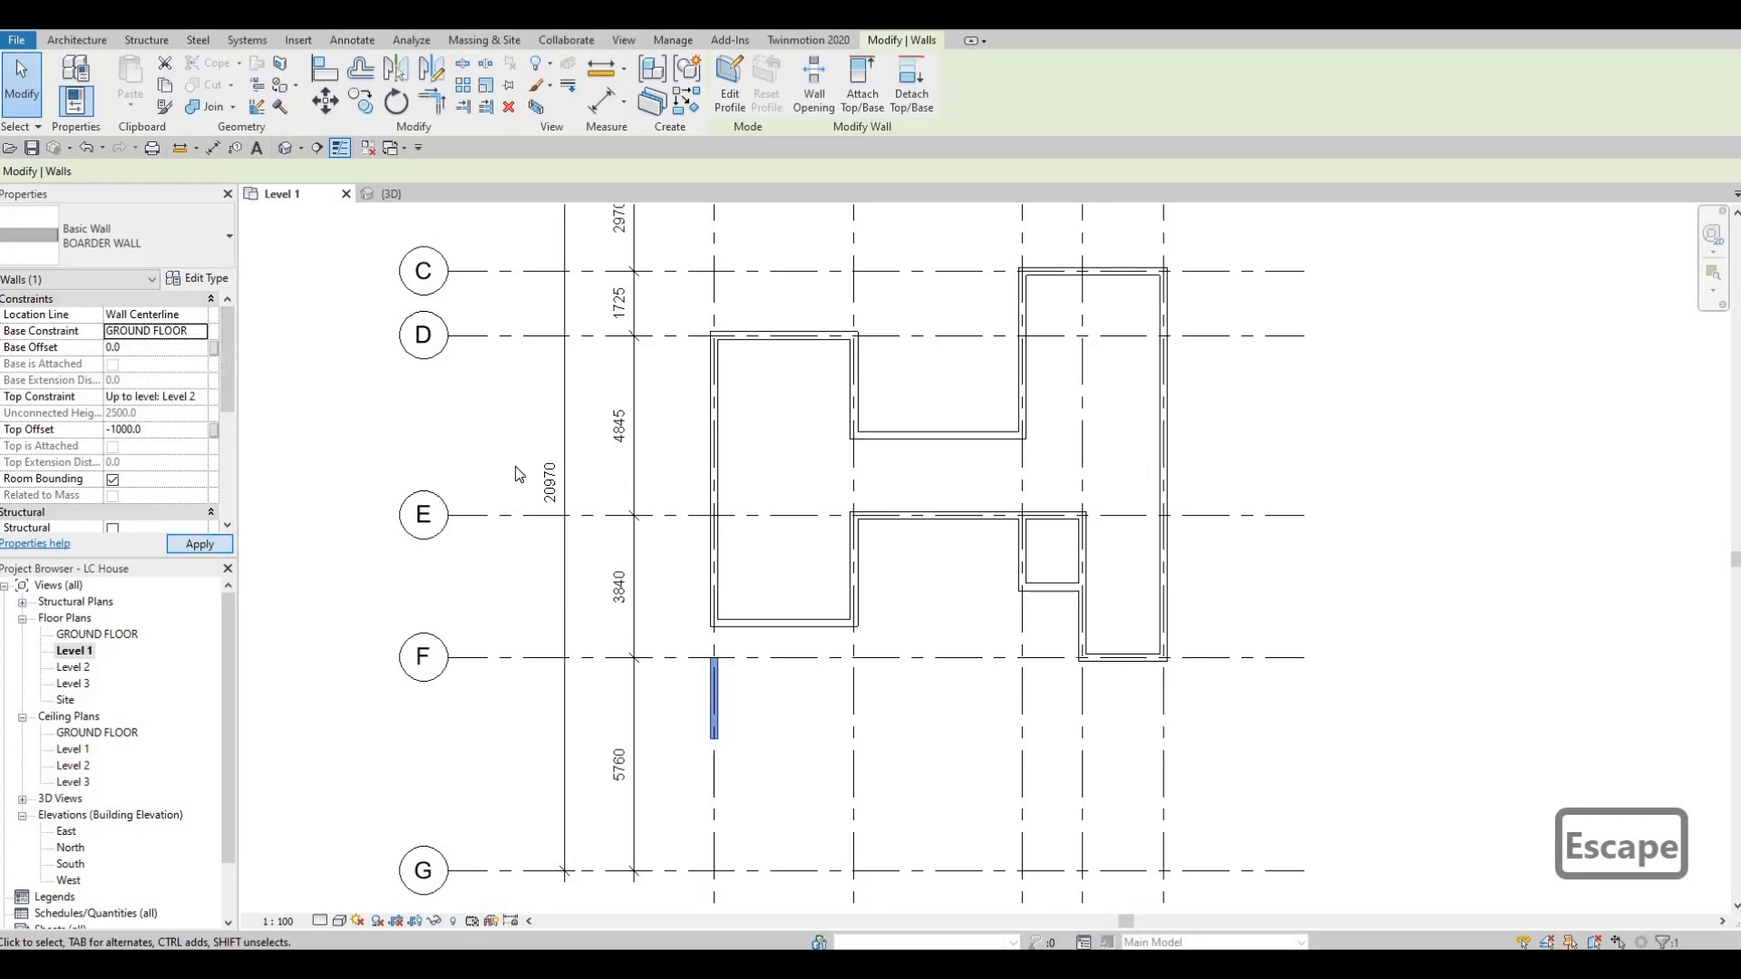
key("Escape")
key("ctrl+Tab")
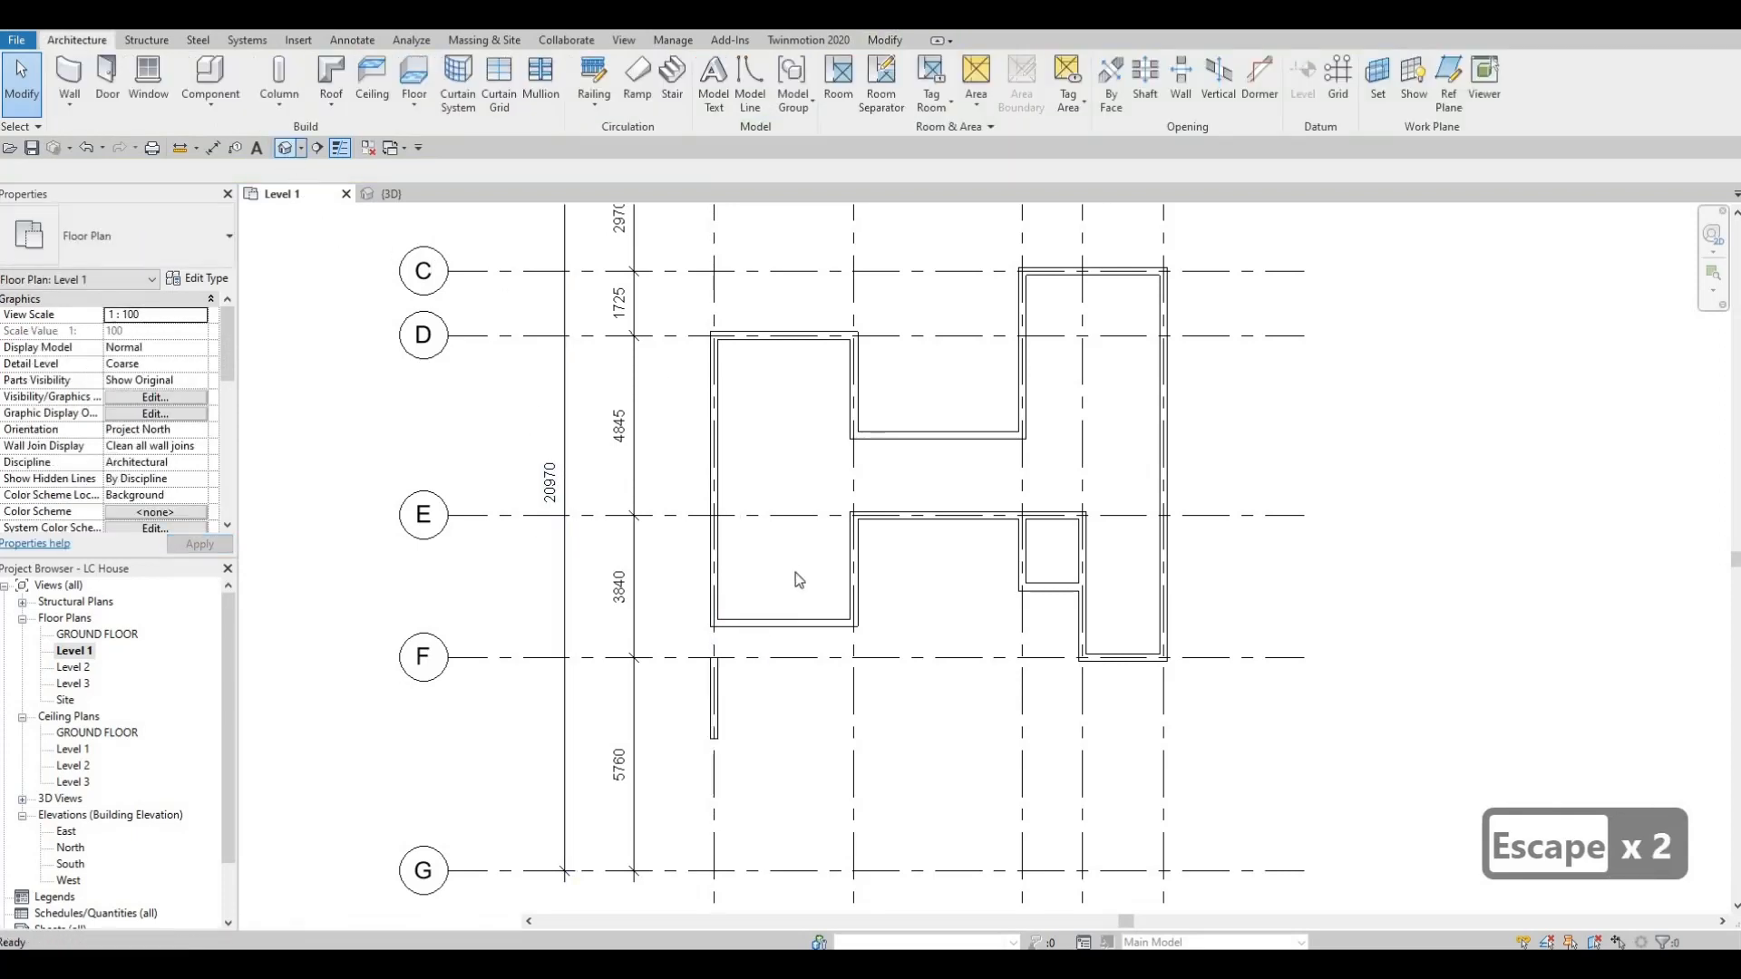
Return to the Level 1 floor plan and extend the BOARDER WALL along grid 1 to meet the house's corner above grid F.
double_click(84, 653)
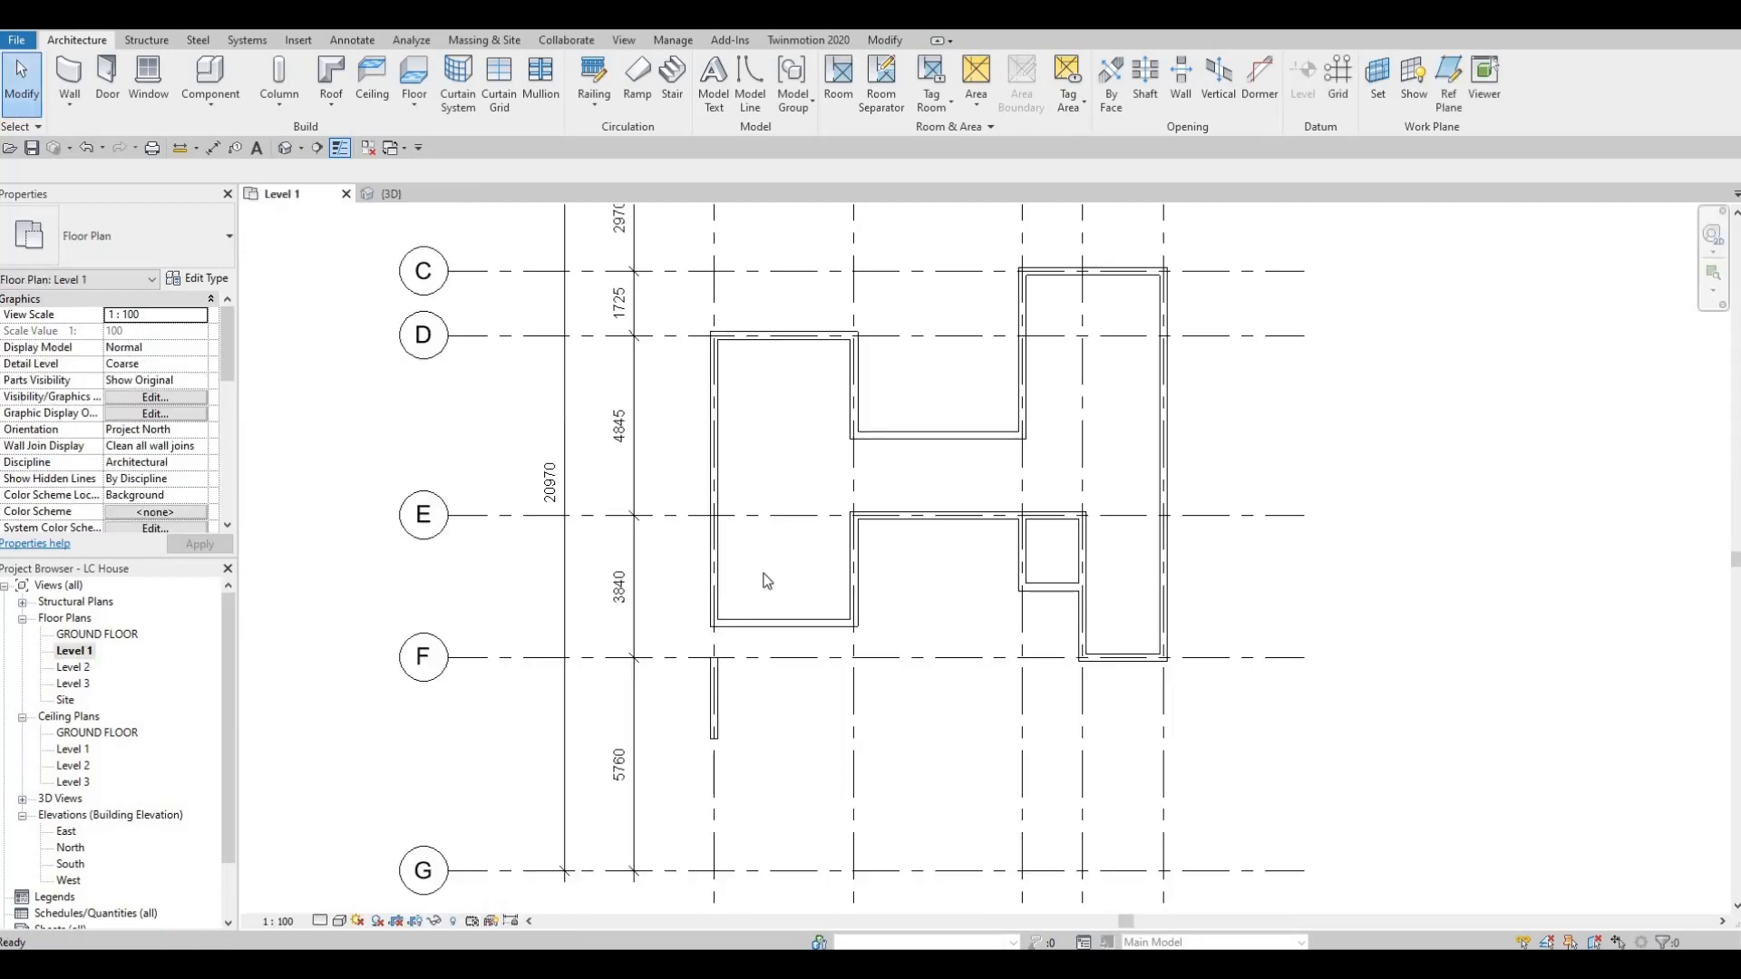
scroll(723, 613, "up", 3)
key("Escape")
left_click(716, 625)
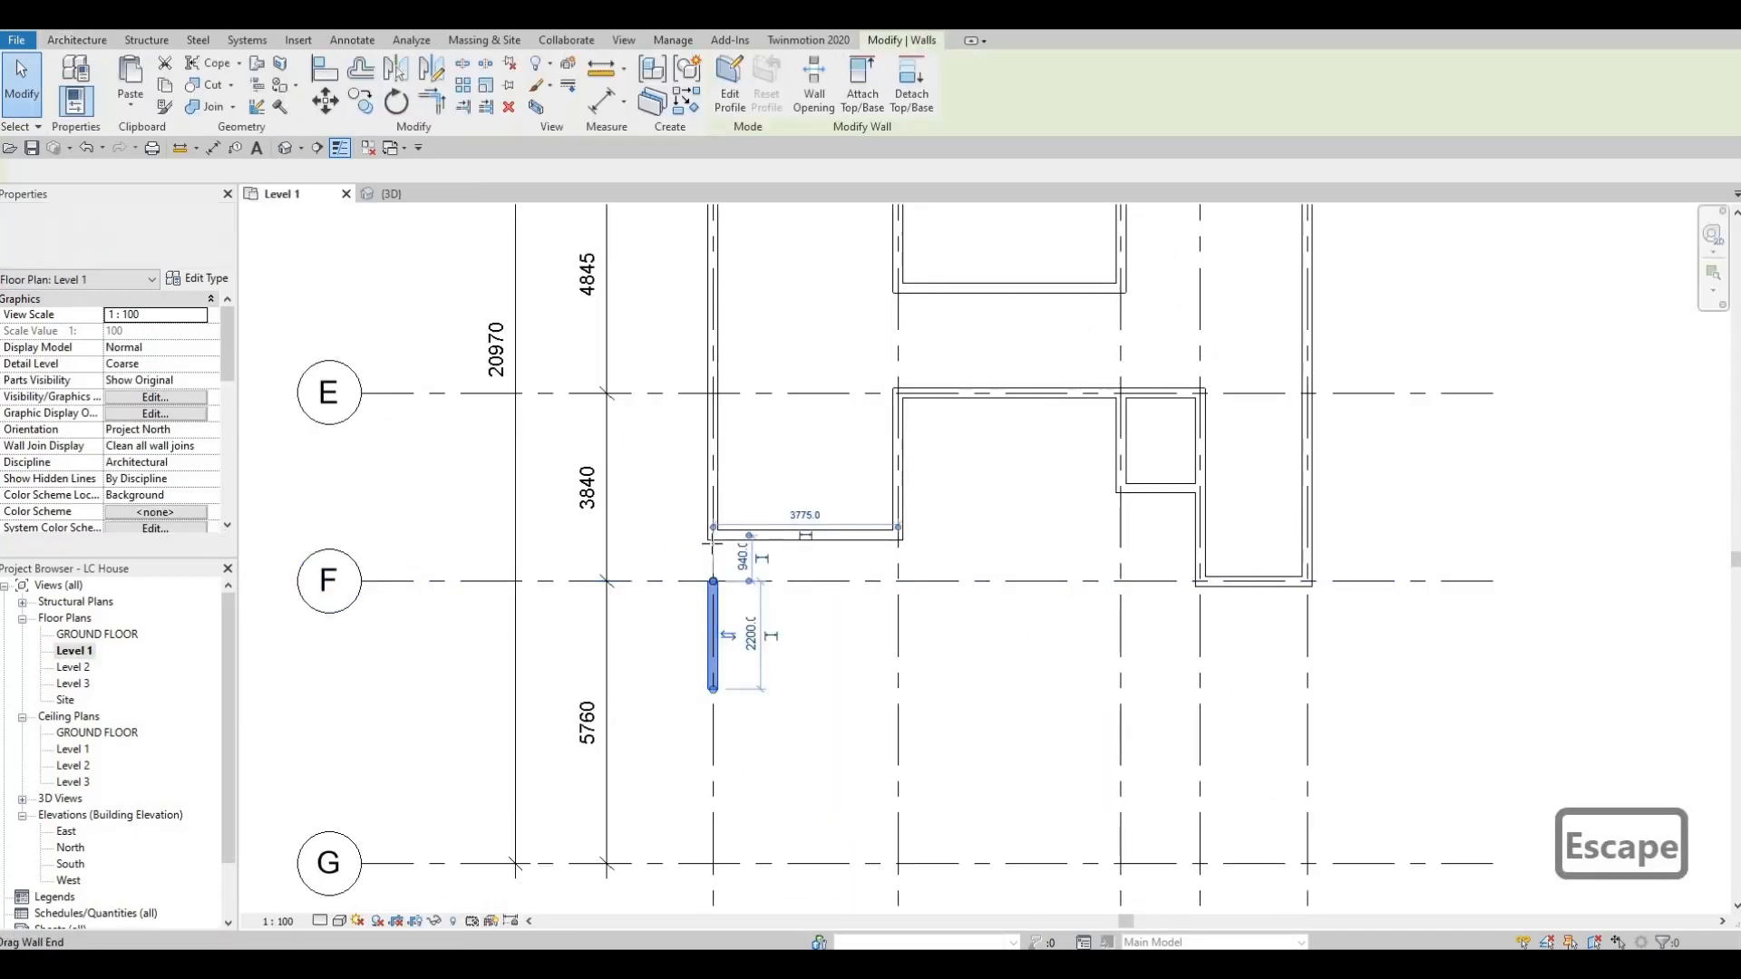
left_click_drag(713, 581, 713, 535)
key("Escape")
key("Escape")
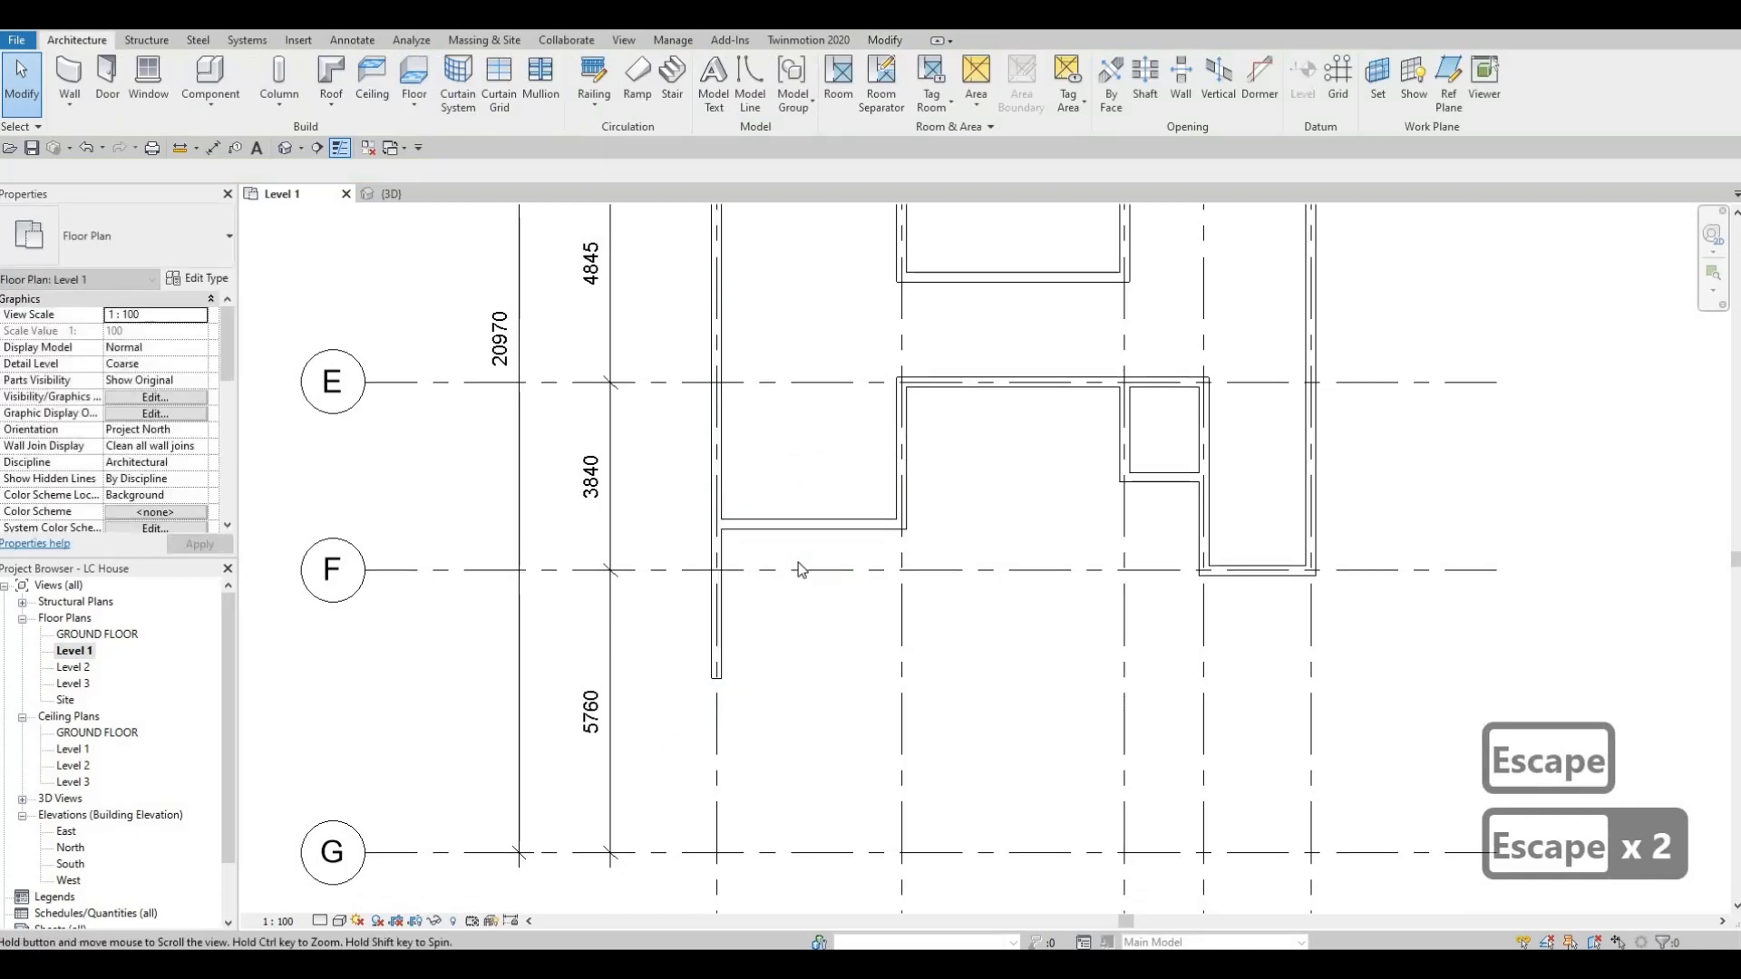
Draw a wall matching the BOARDER WALL along grid 1 from the house corner at grid D to grid A.
scroll(798, 562, "up", 1)
scroll(682, 526, "down", 3)
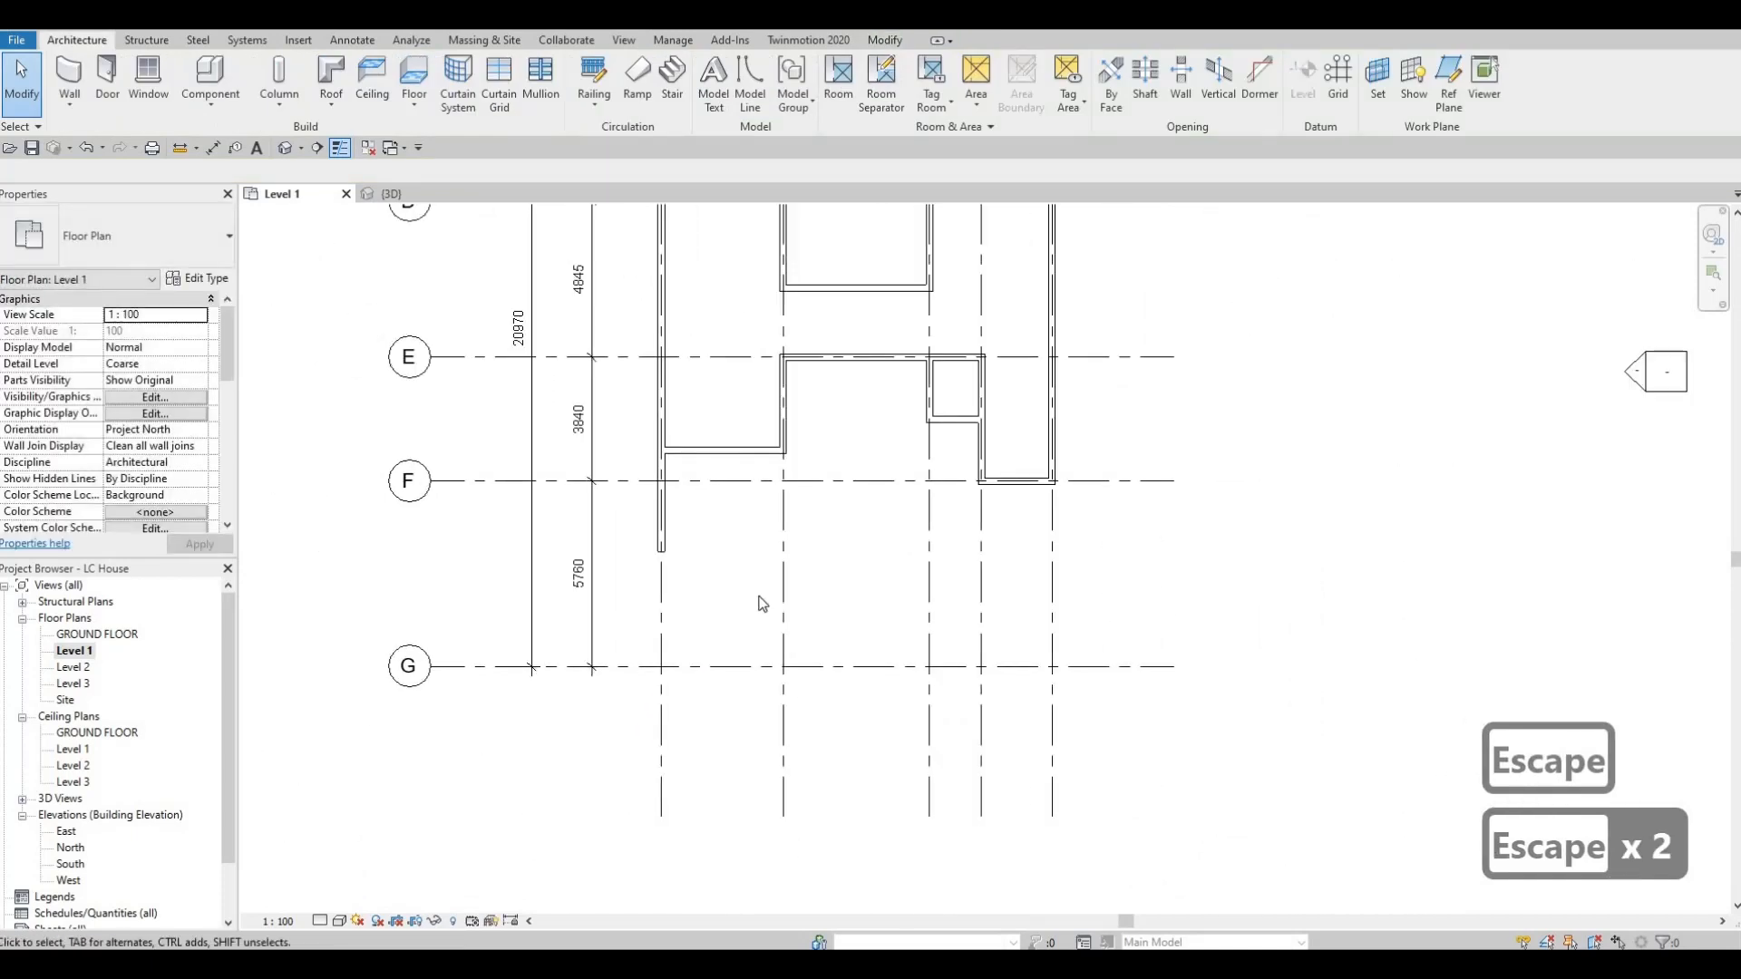
middle_click_drag(747, 593, 792, 803)
scroll(737, 557, "down", 1)
key("Escape")
key("Escape")
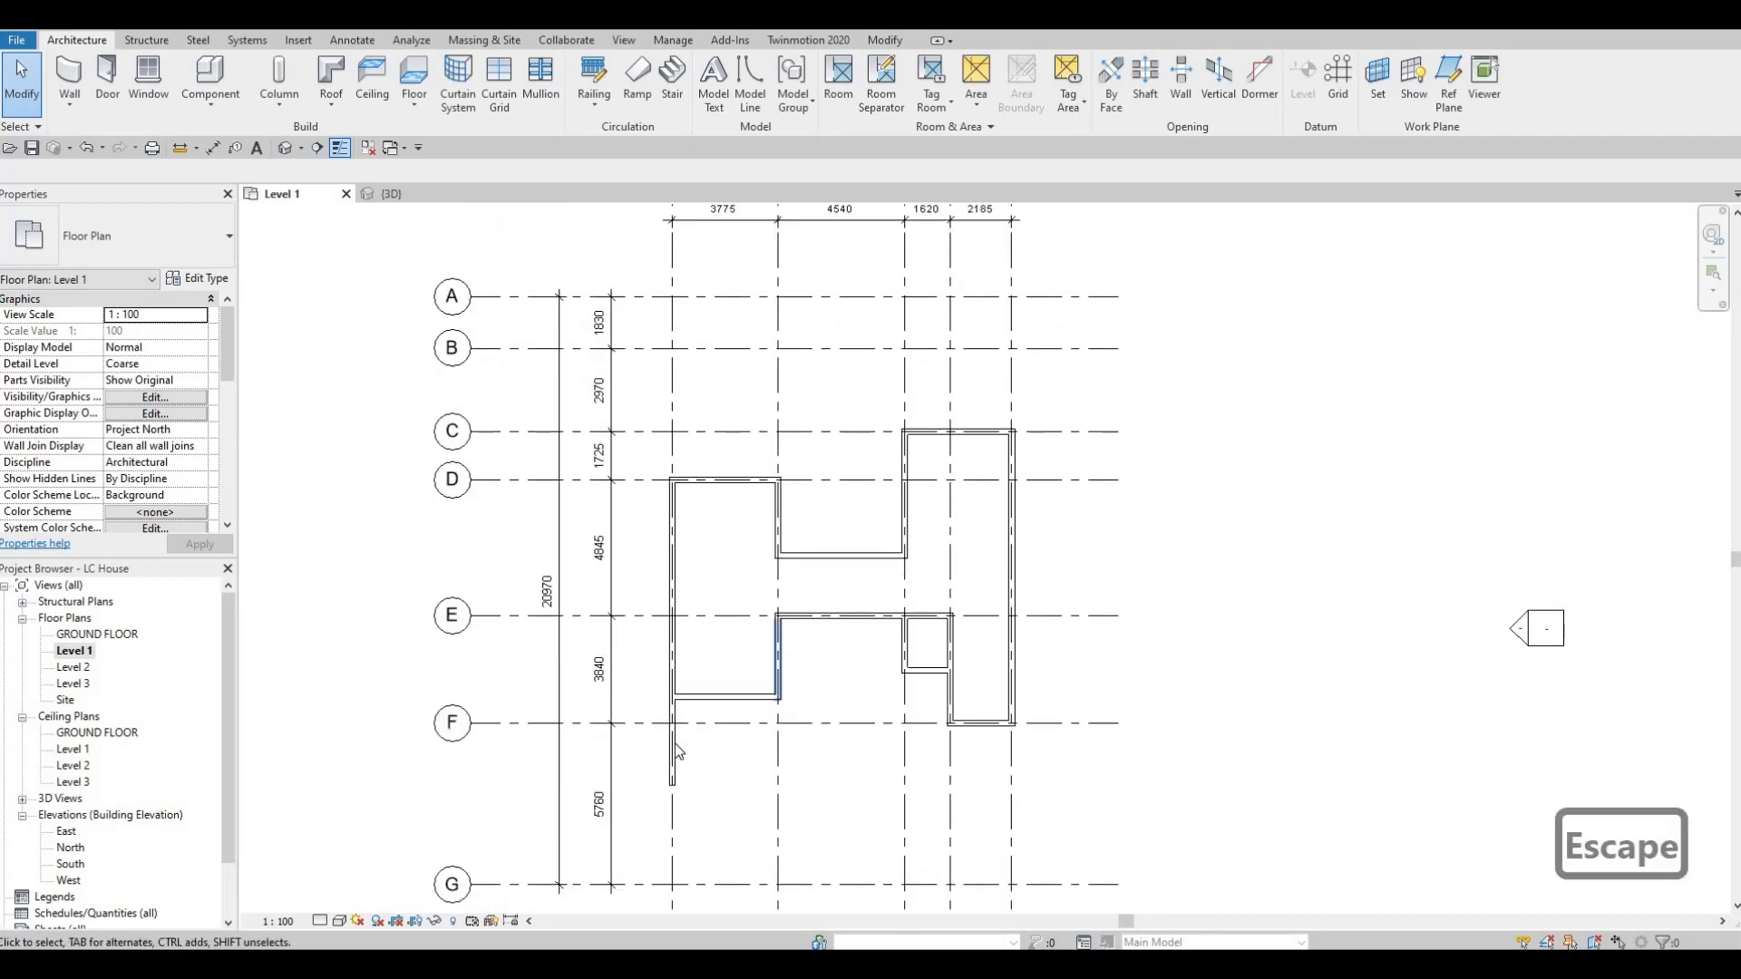
left_click(846, 773)
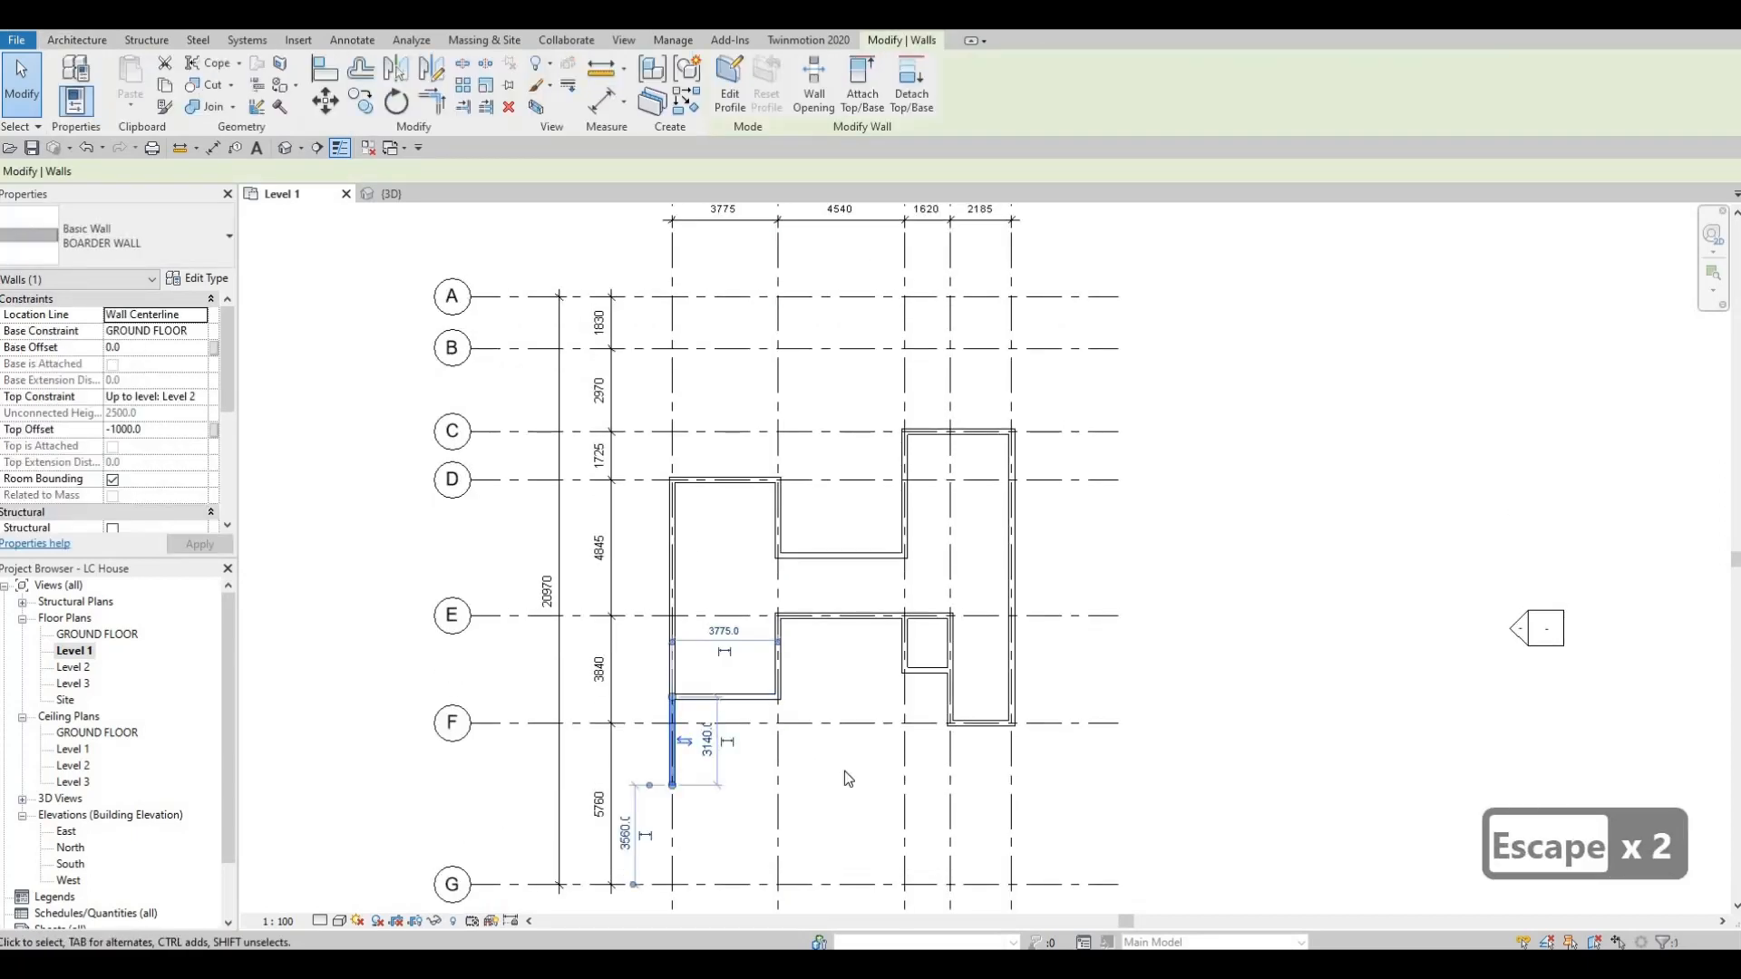
key("c")
key("s")
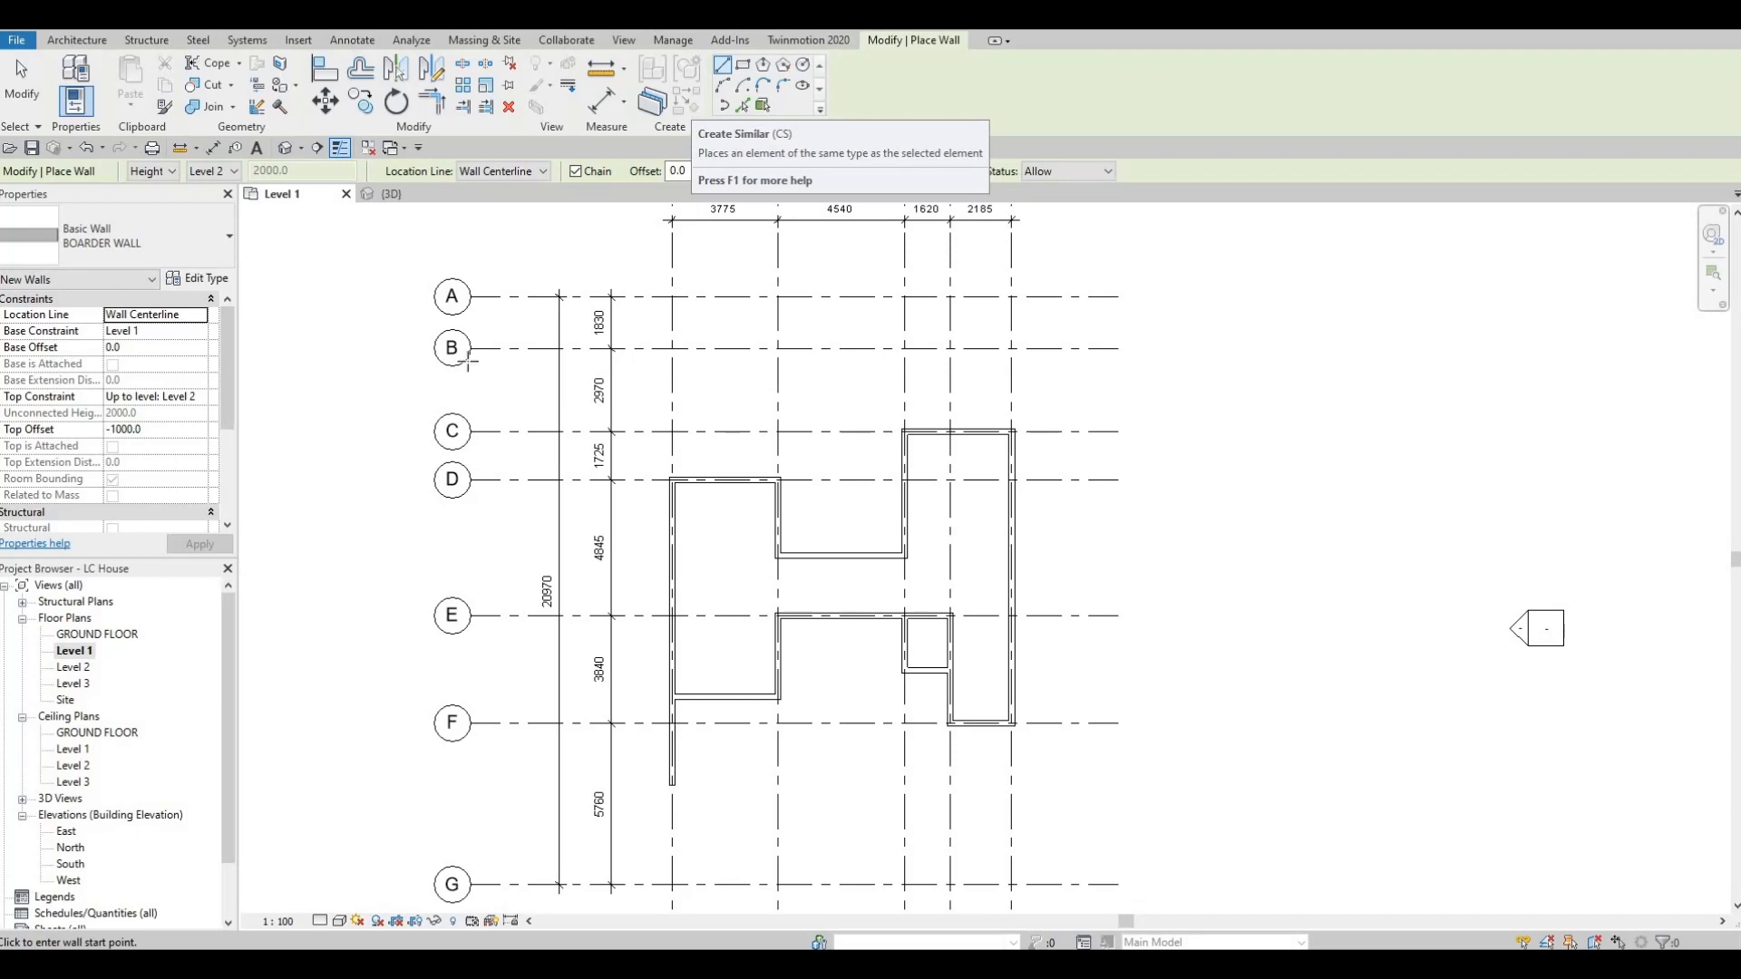
scroll(658, 501, "up", 2)
left_click(659, 510)
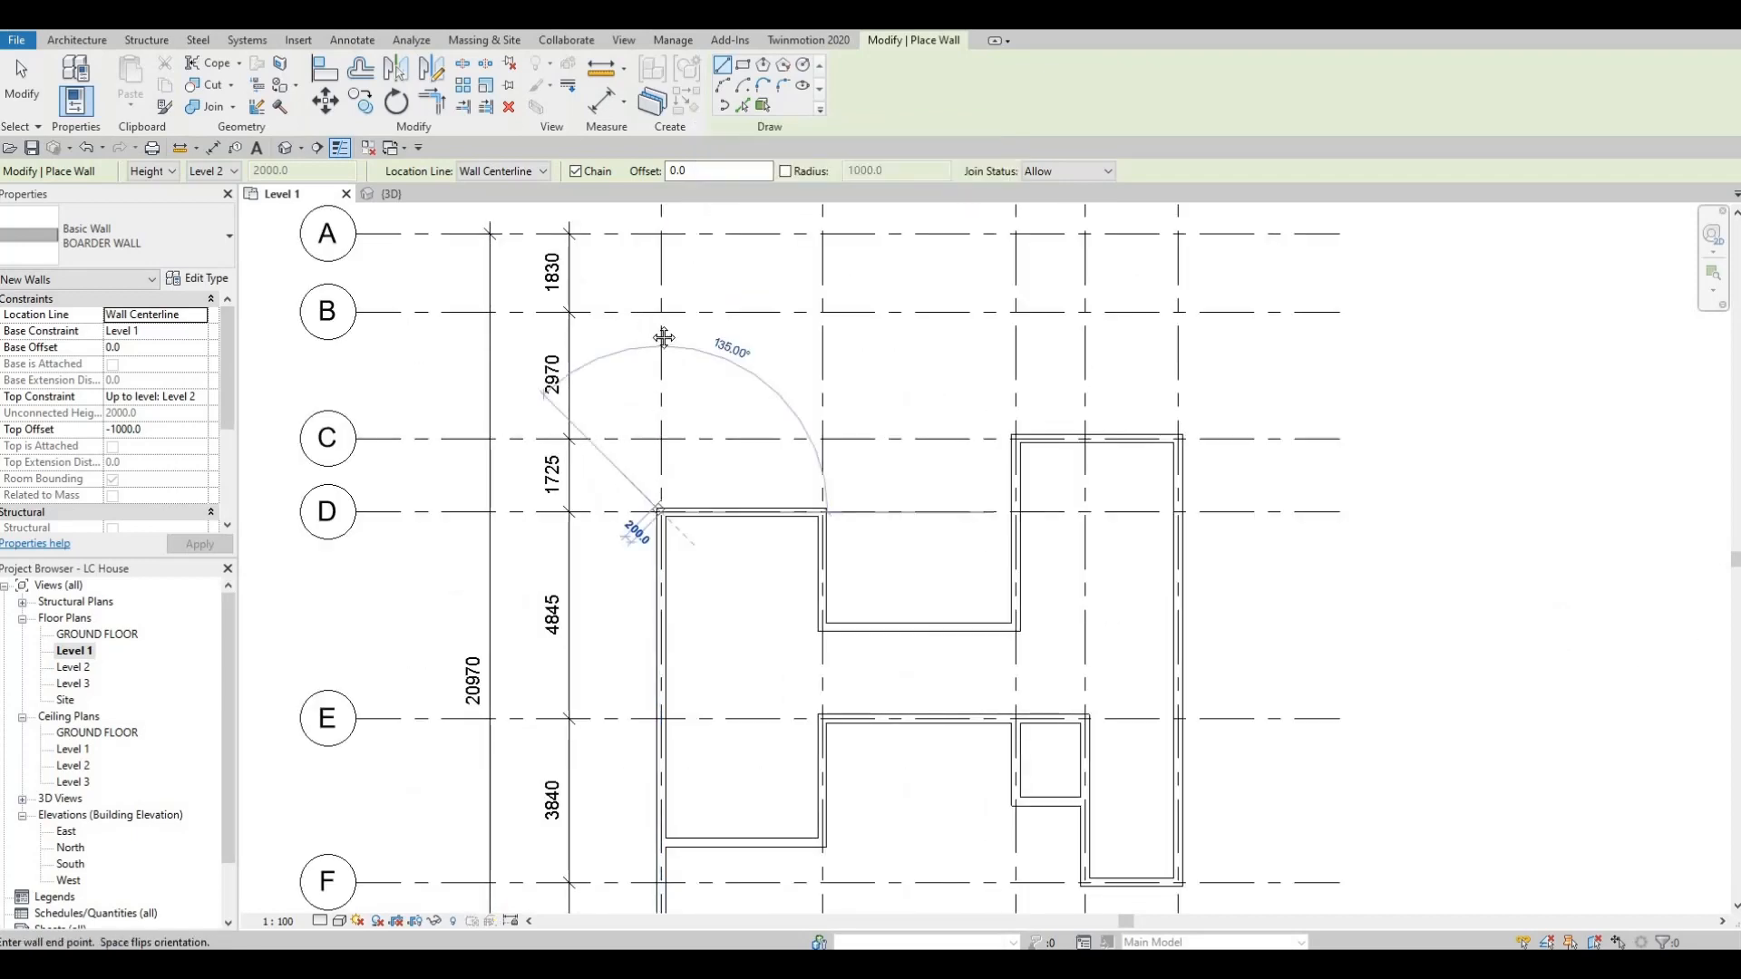
middle_click_drag(662, 337, 644, 536)
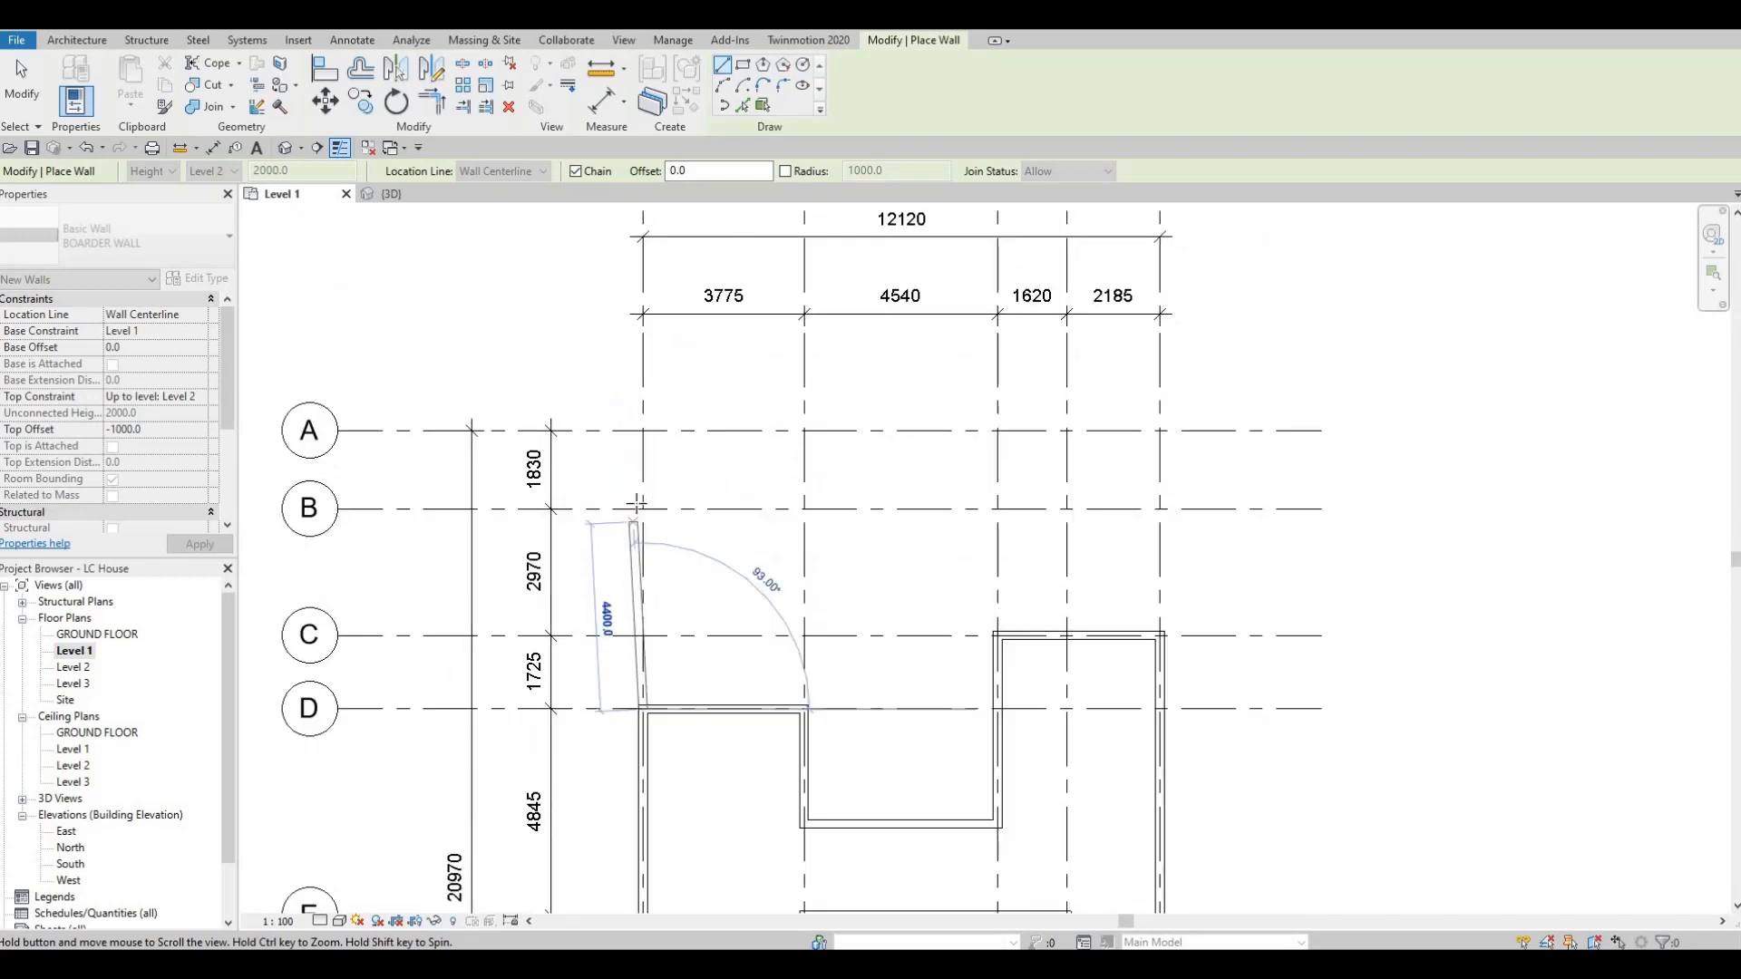
left_click(645, 432)
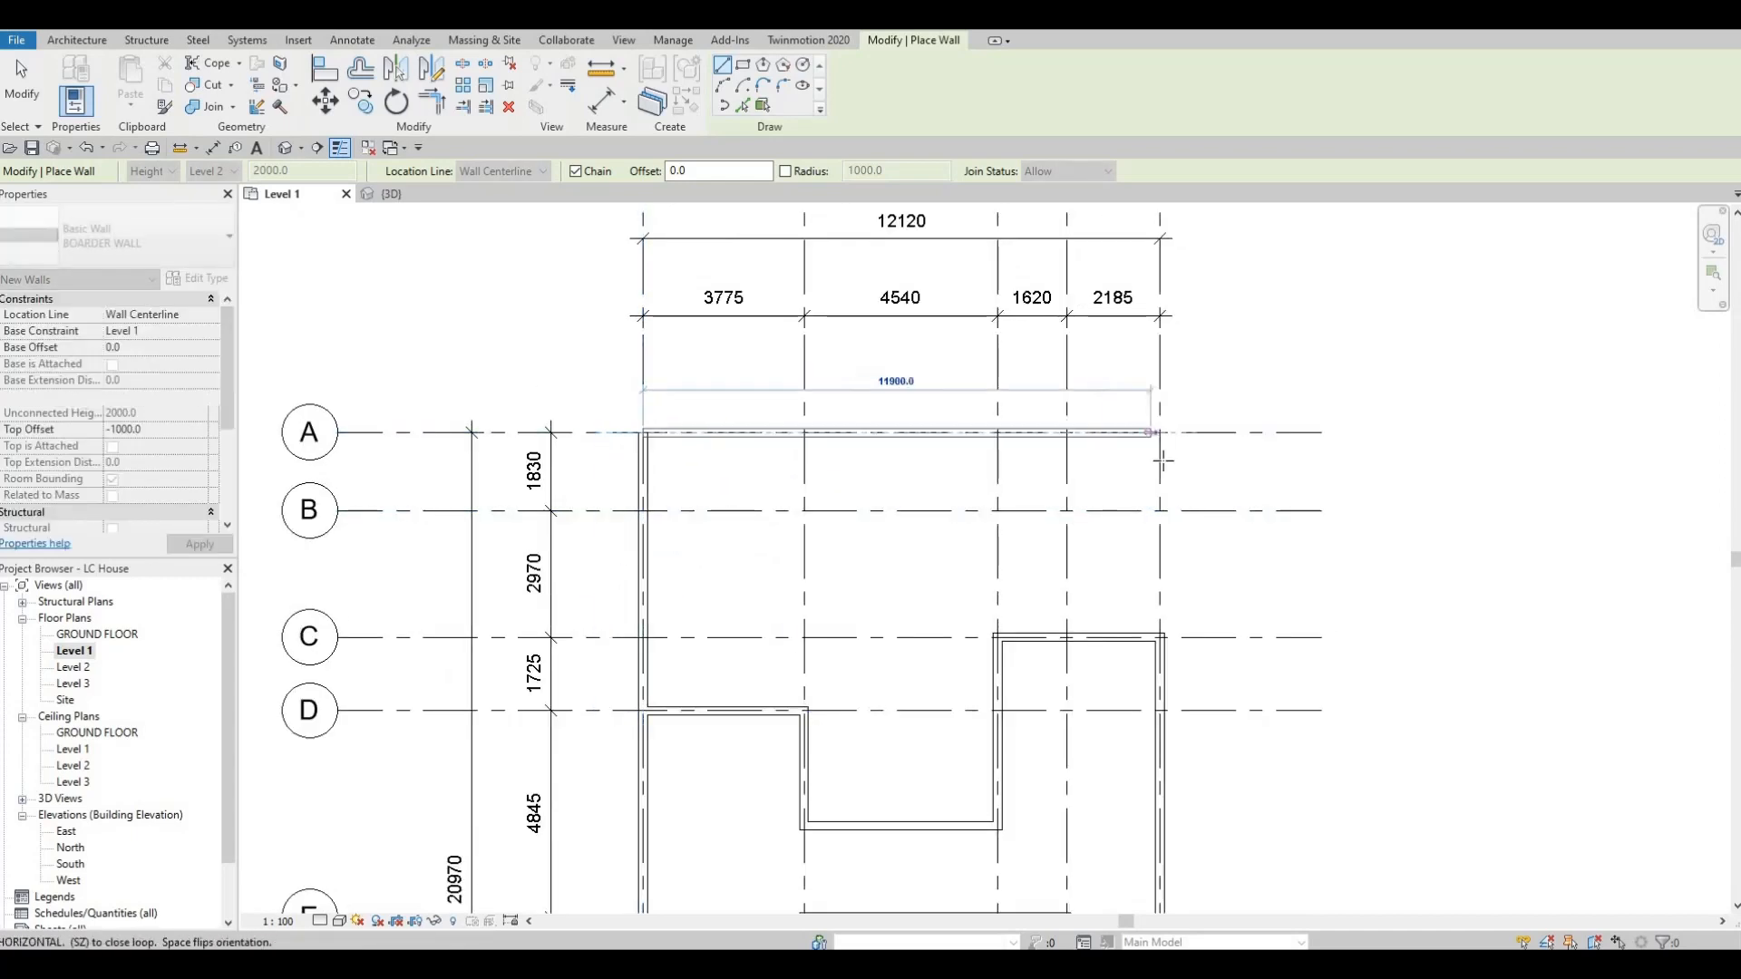
Continue the BOARDER WALL along grid A to grid 5, then along grid 5 to the exterior wall at grid C.
left_click(1160, 434)
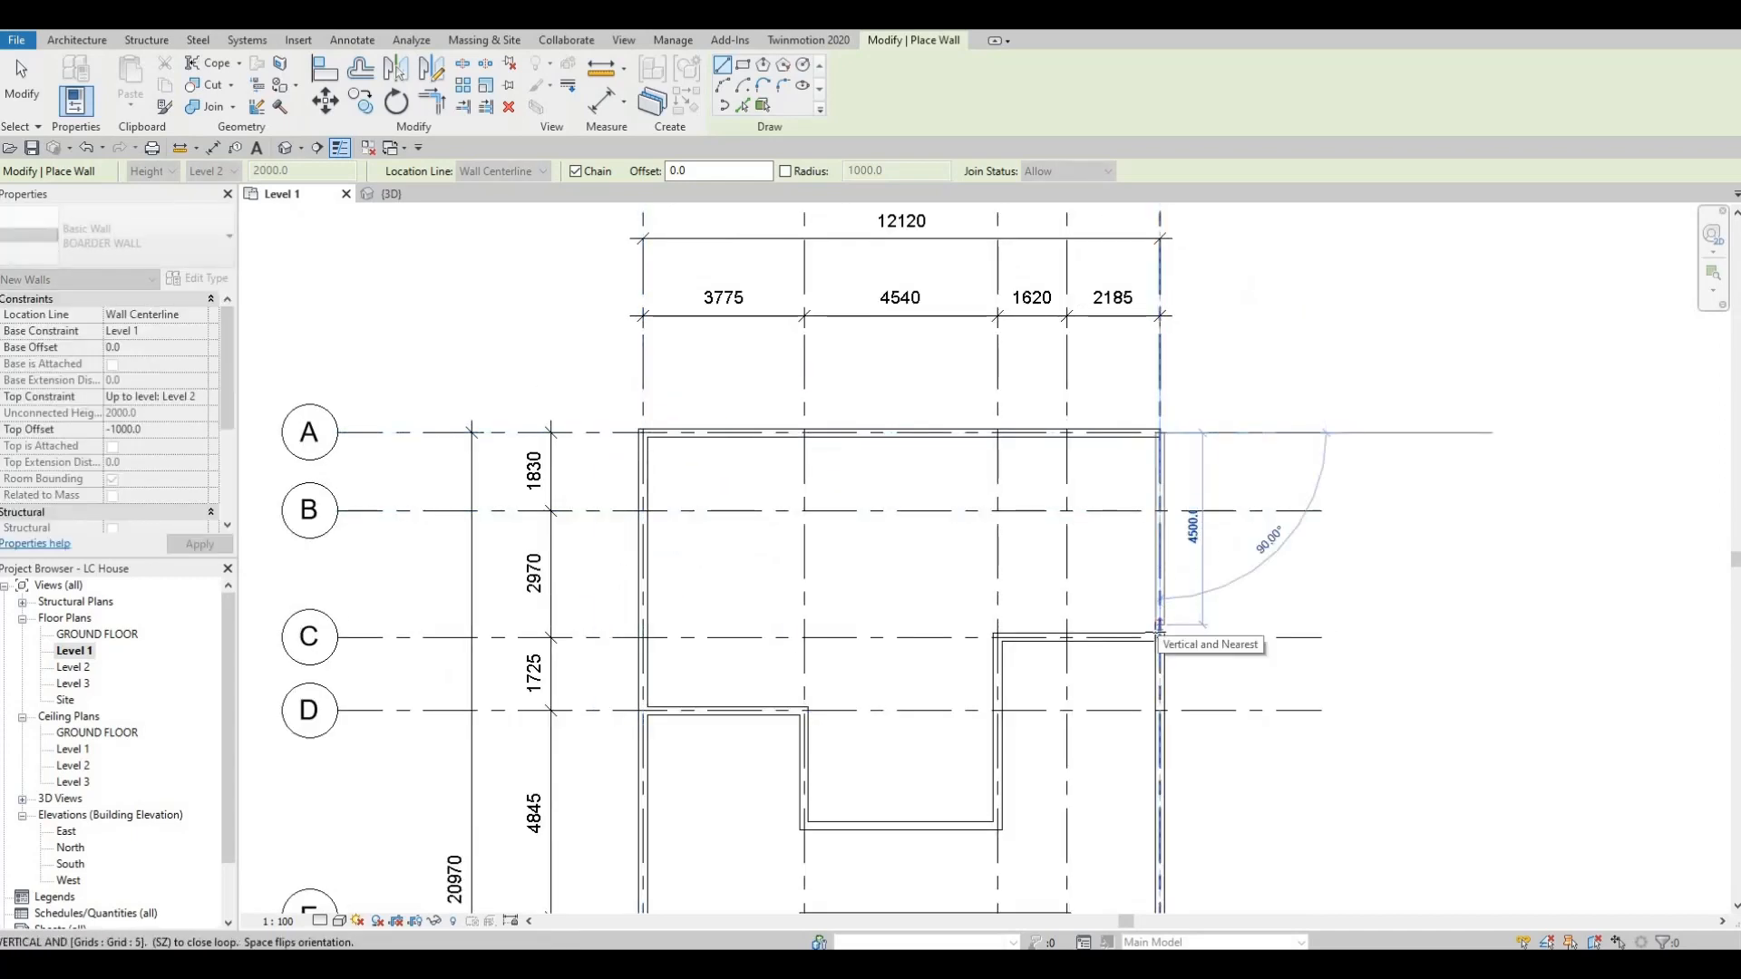
left_click(1158, 625)
key("Escape")
key("Escape")
key("Escape")
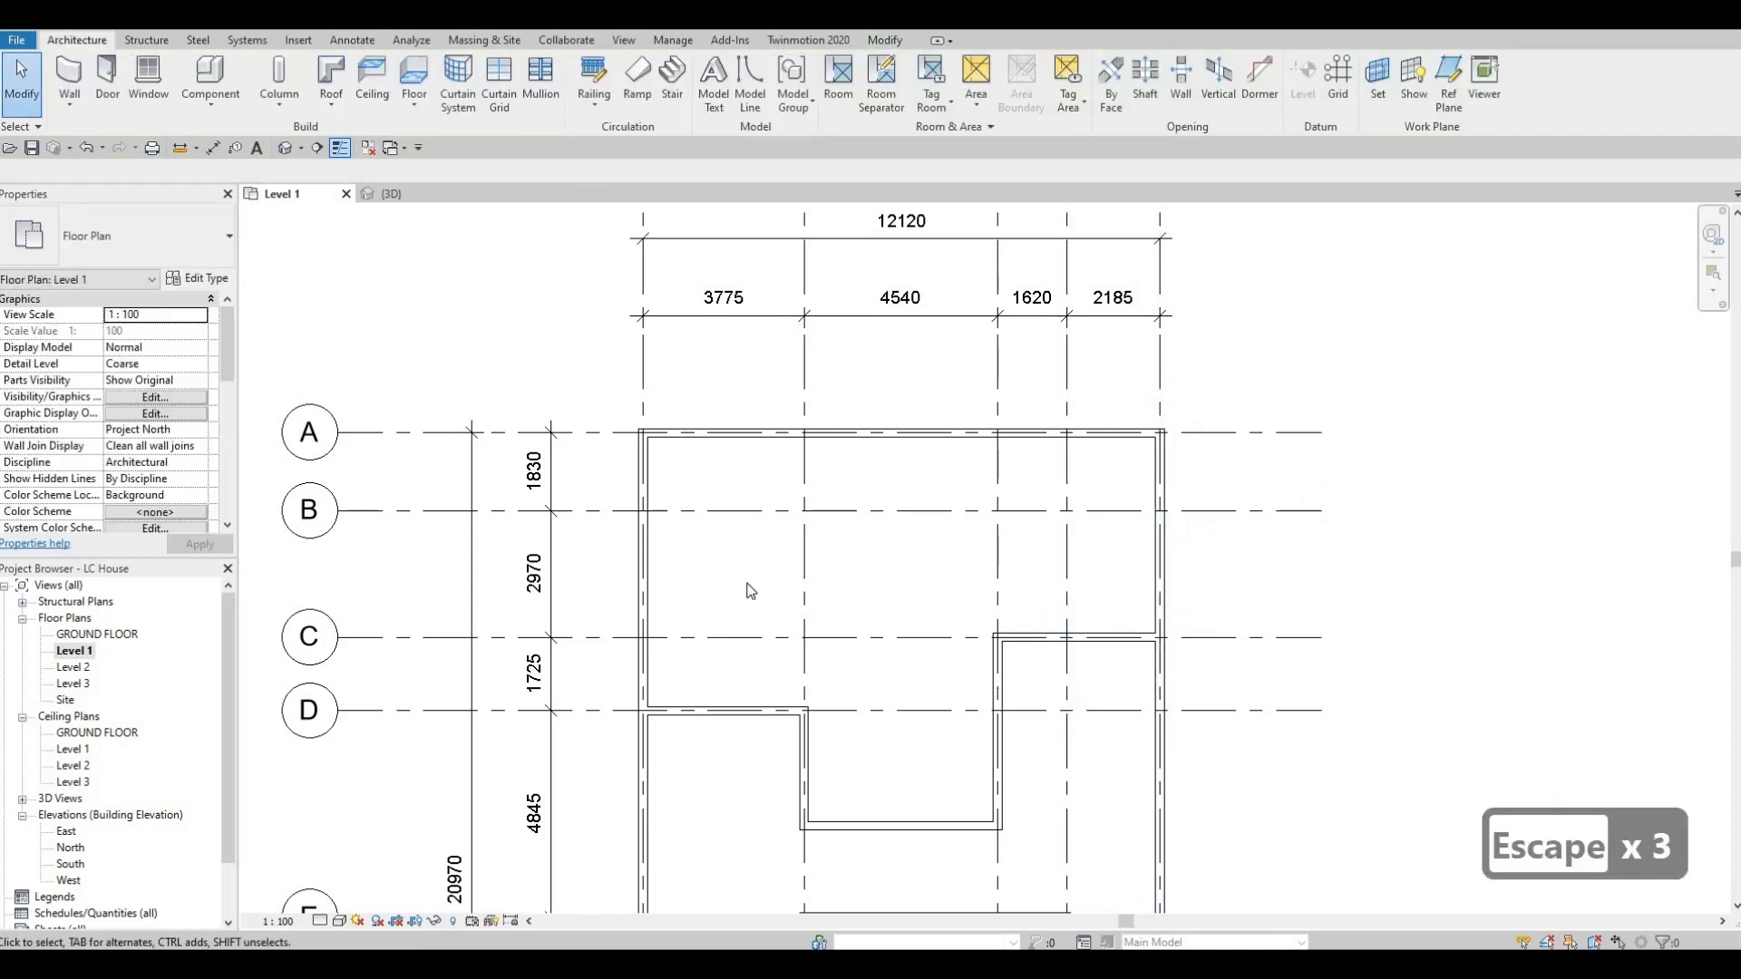
Examine the wall layout across the Level 1 plan, including the open area between grids F and G.
scroll(810, 508, "down", 2)
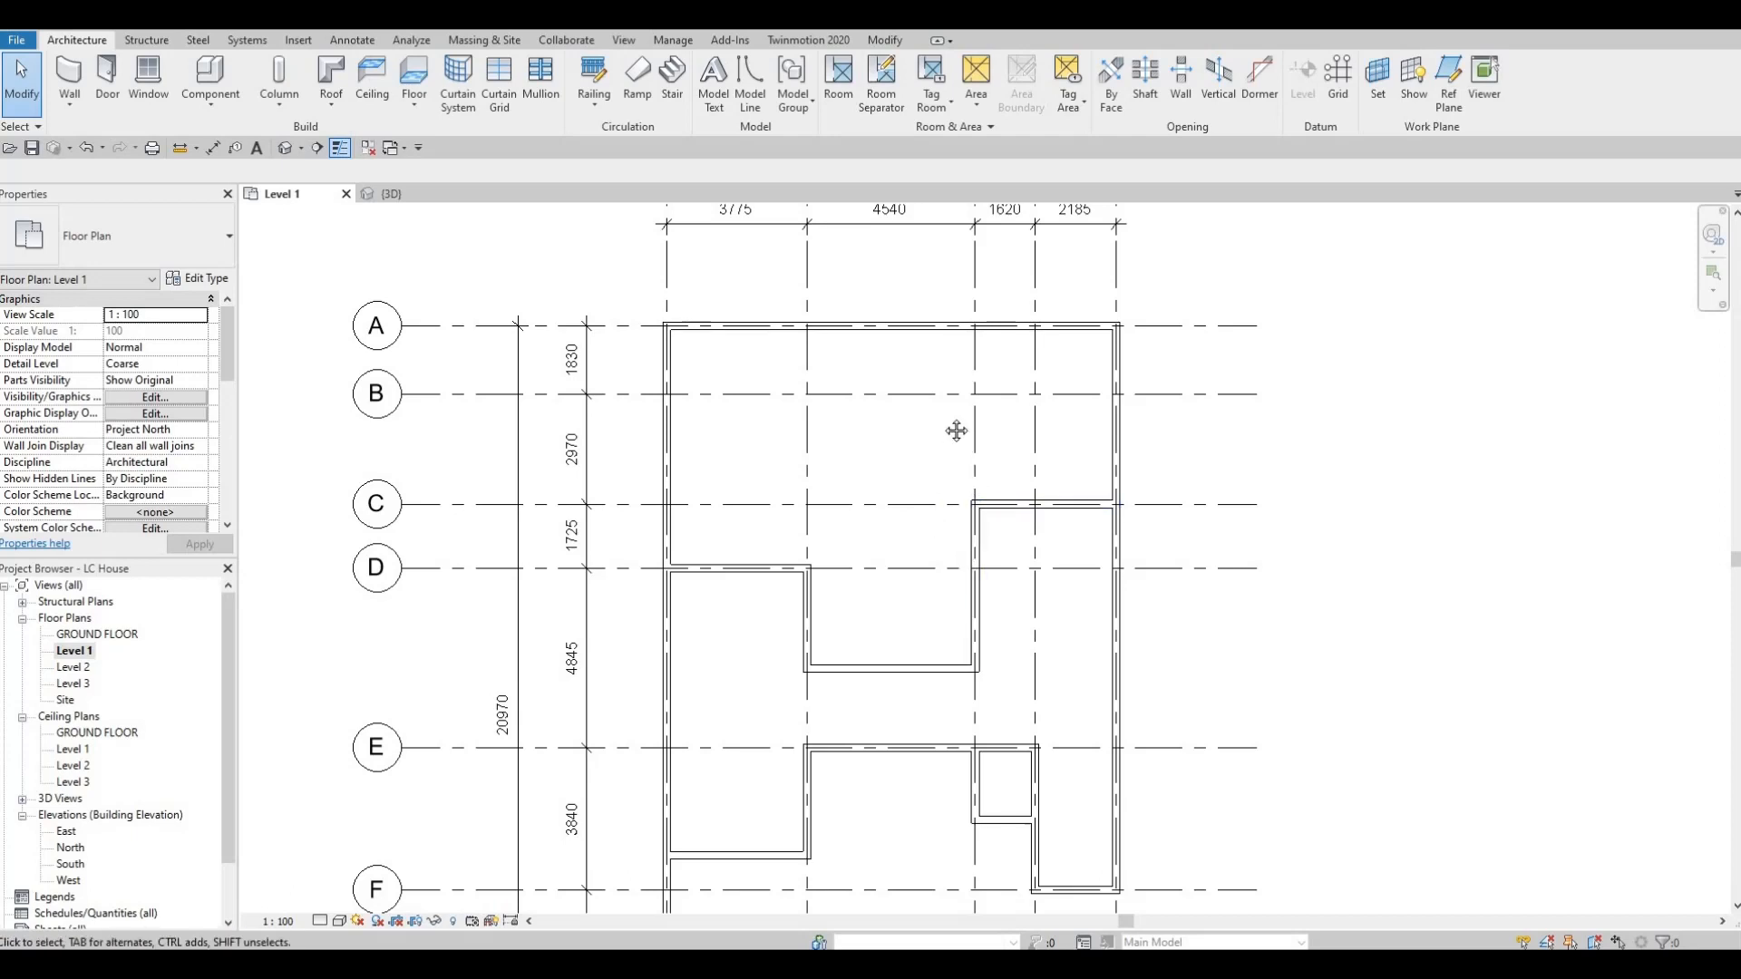
scroll(959, 352, "down", 1)
middle_click_drag(957, 430, 962, 325)
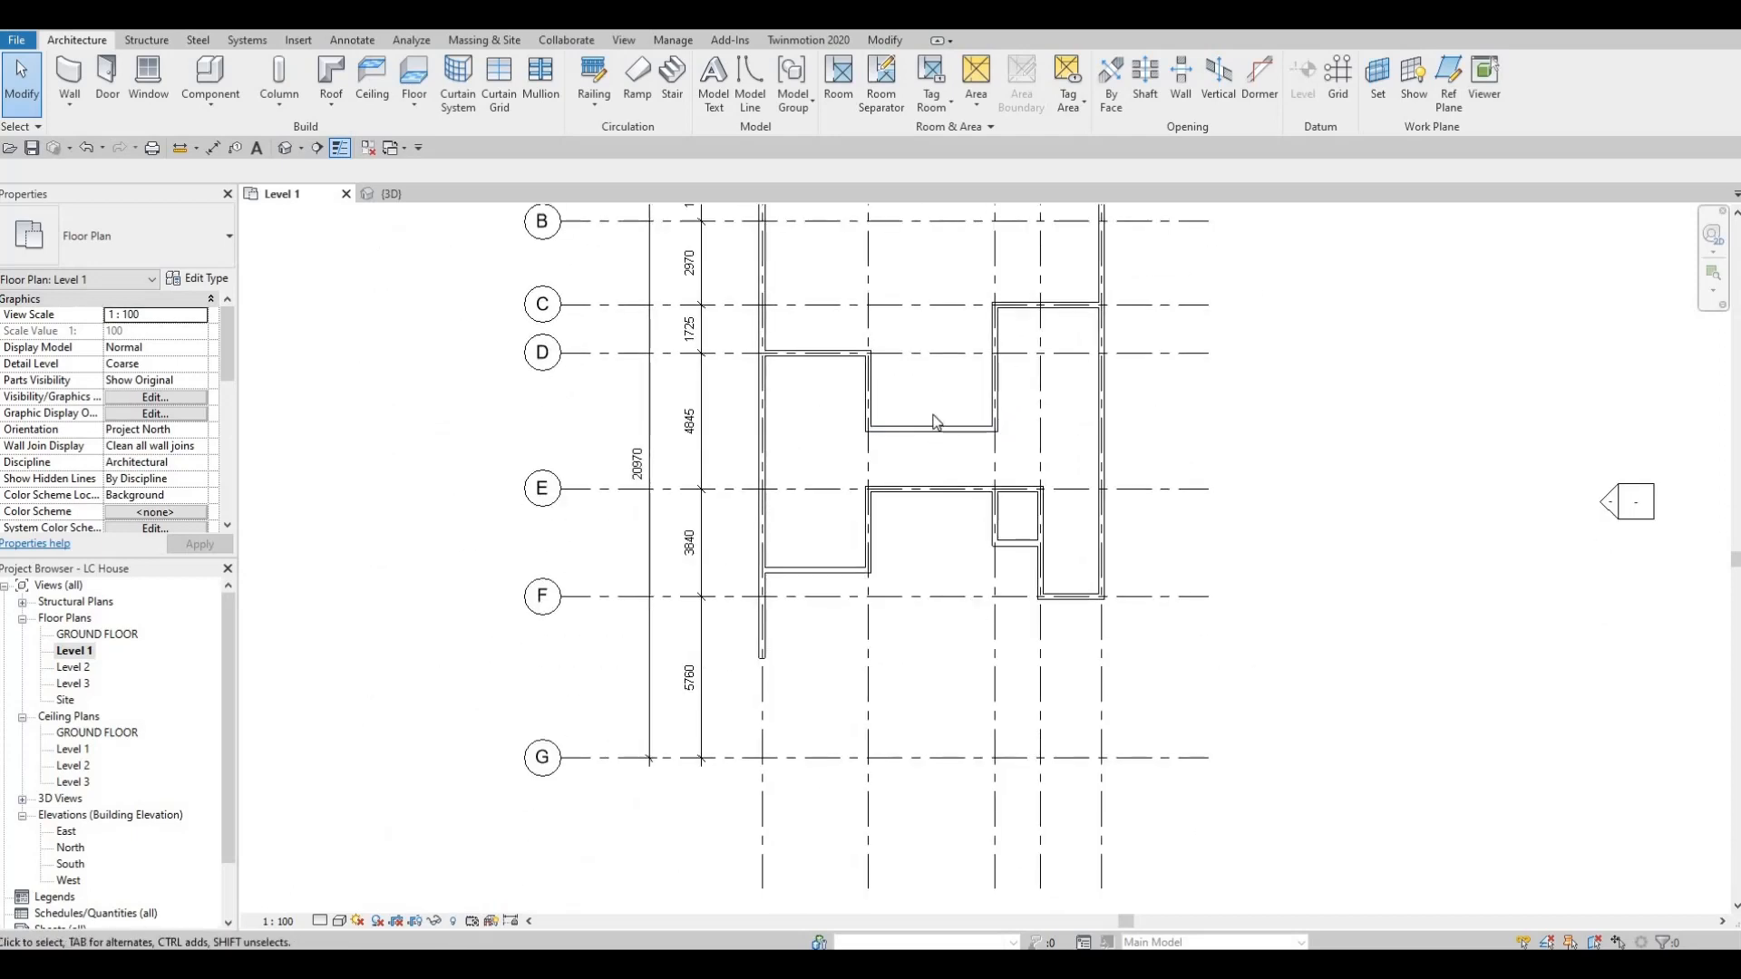
middle_click_drag(940, 468, 956, 444)
middle_click_drag(957, 365, 946, 408)
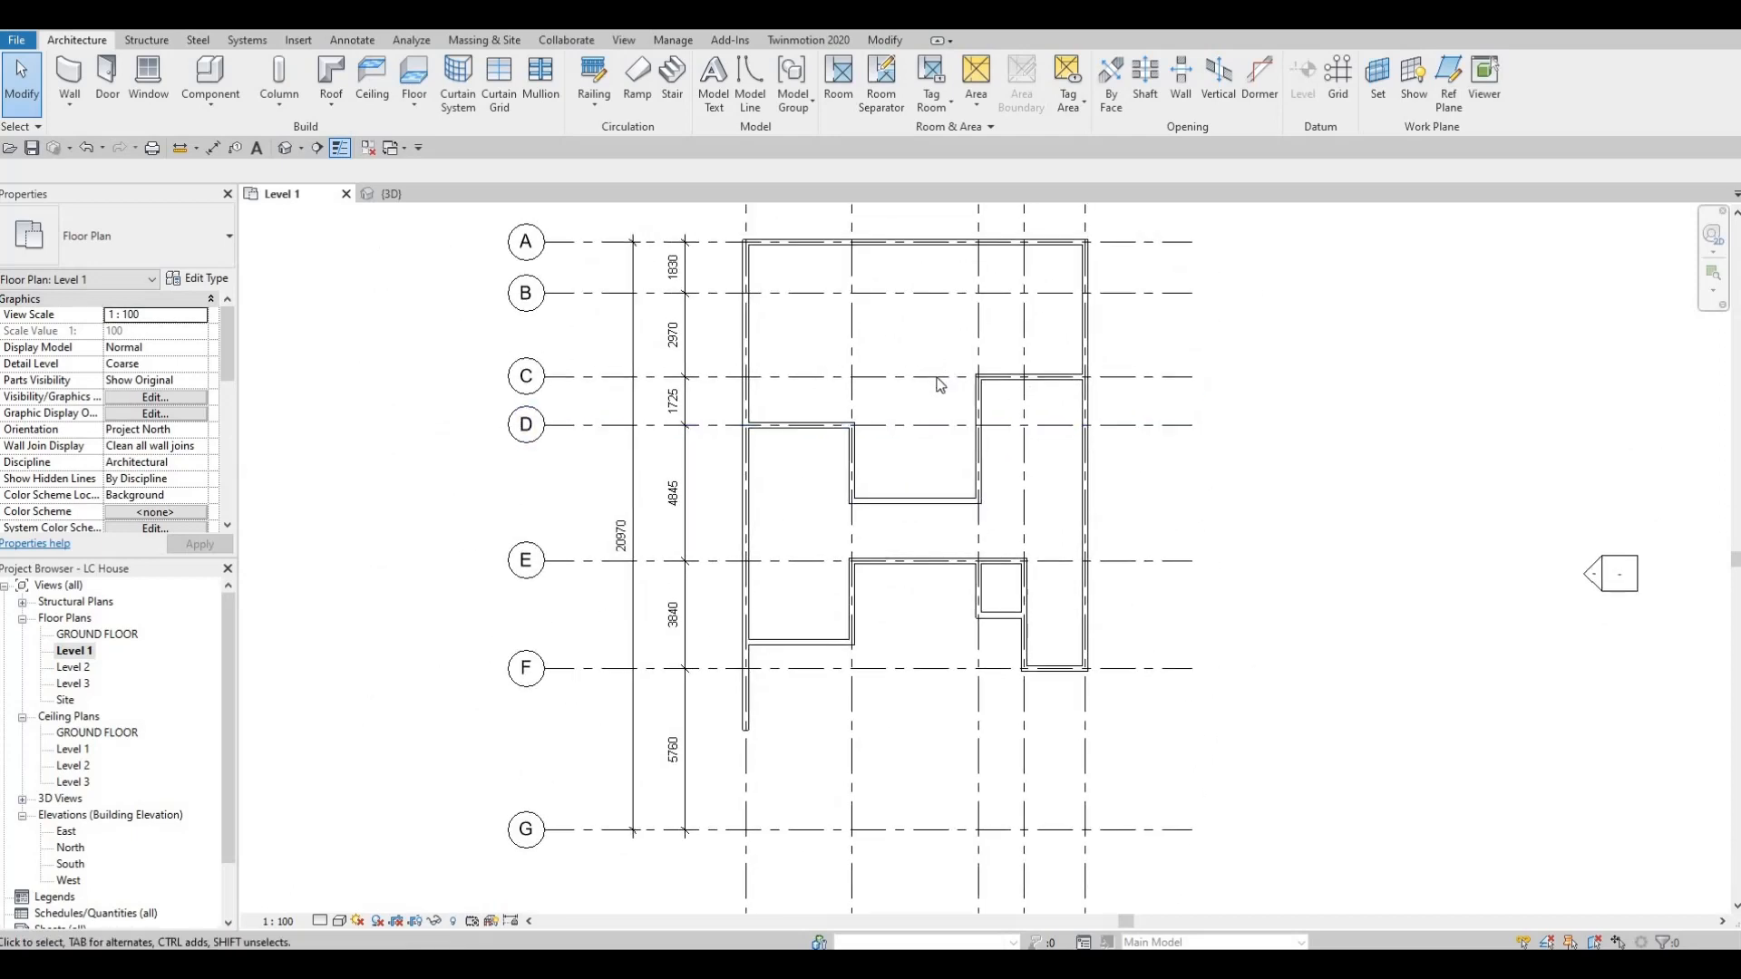
middle_click_drag(920, 474, 927, 434)
scroll(927, 433, "down", 1)
mouse_move(927, 433)
middle_mouse_down()
mouse_move(940, 383)
mouse_move(905, 386)
mouse_move(907, 451)
middle_mouse_up()
scroll(927, 400, "up", 1)
scroll(875, 451, "down", 1)
scroll(840, 439, "down", 2)
key("F1")
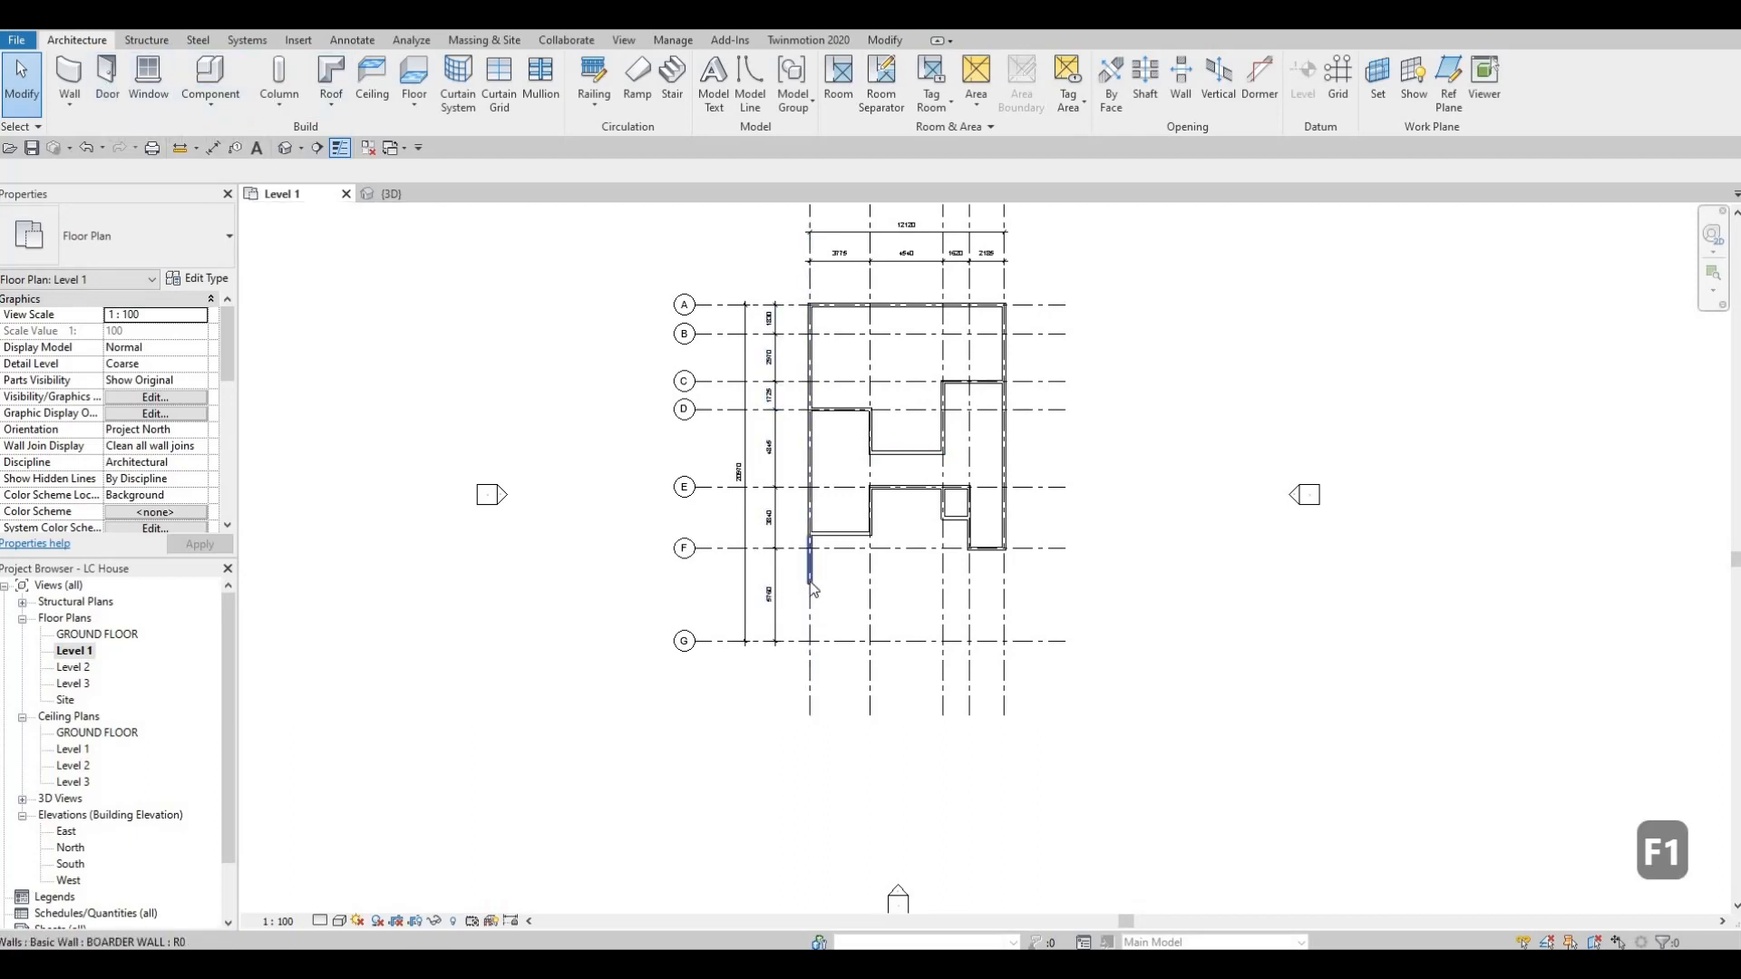
Draw a wall matching the BOARDER WALL along grid G from grid 1 to grid 2.
left_click(809, 580)
key("c")
key("s")
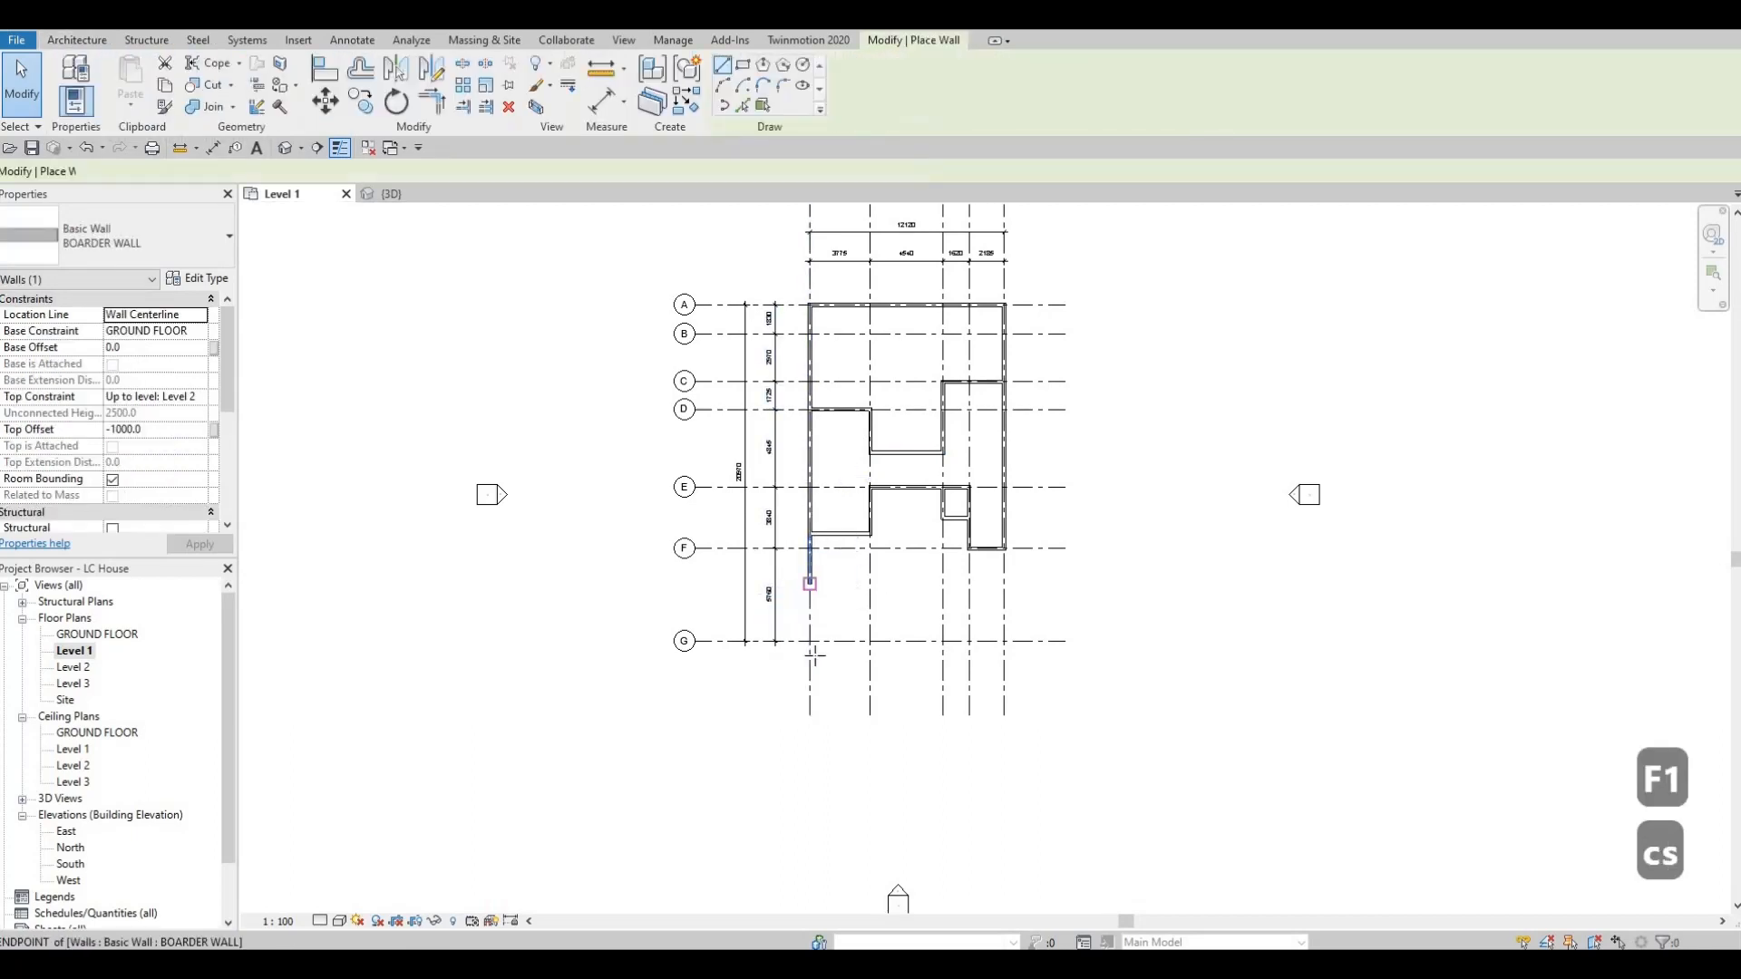
scroll(803, 599, "up", 2)
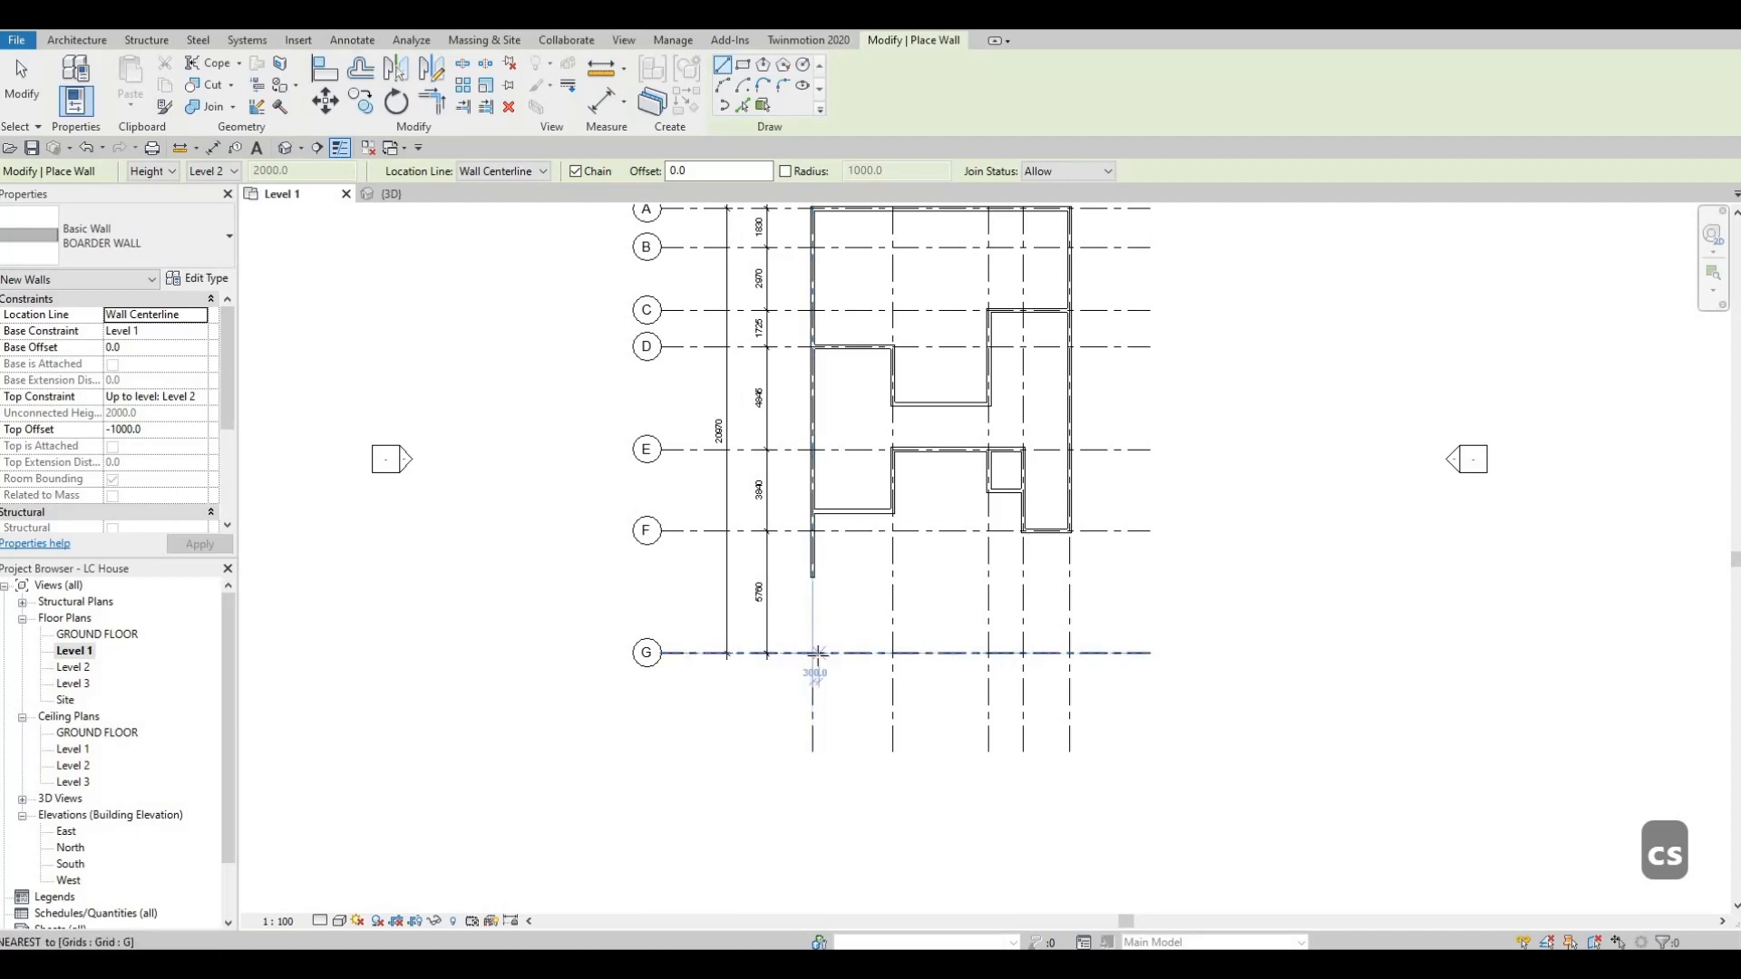
left_click(813, 653)
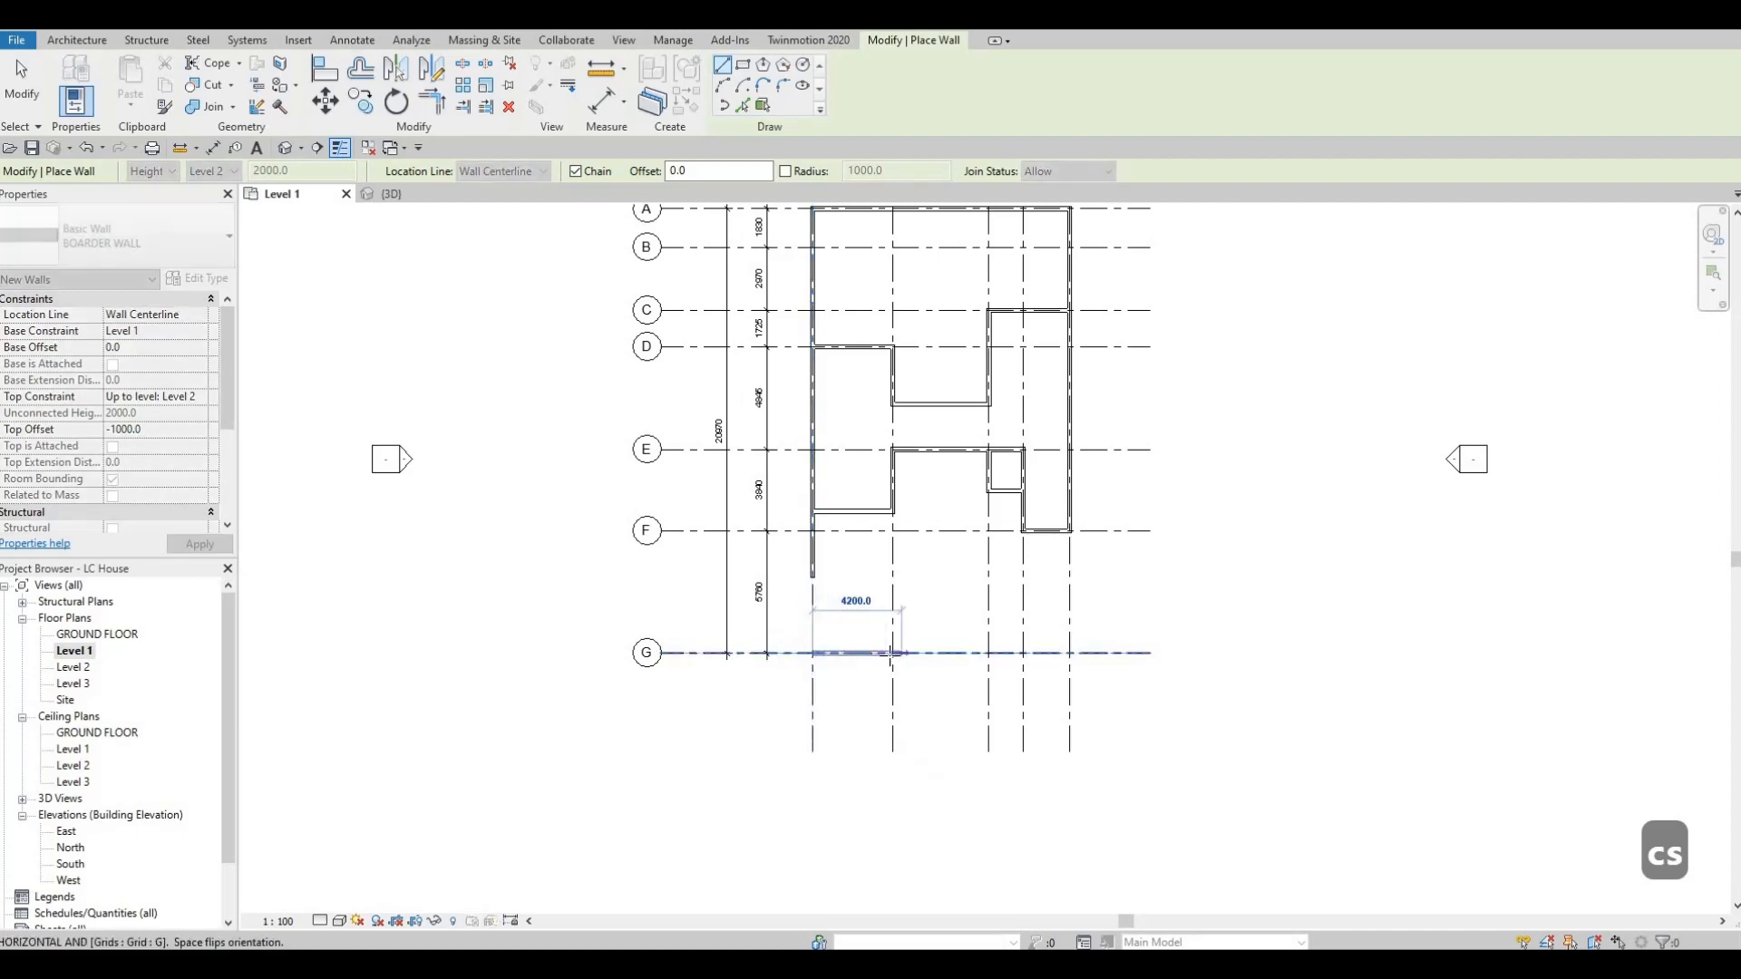
left_click(893, 597)
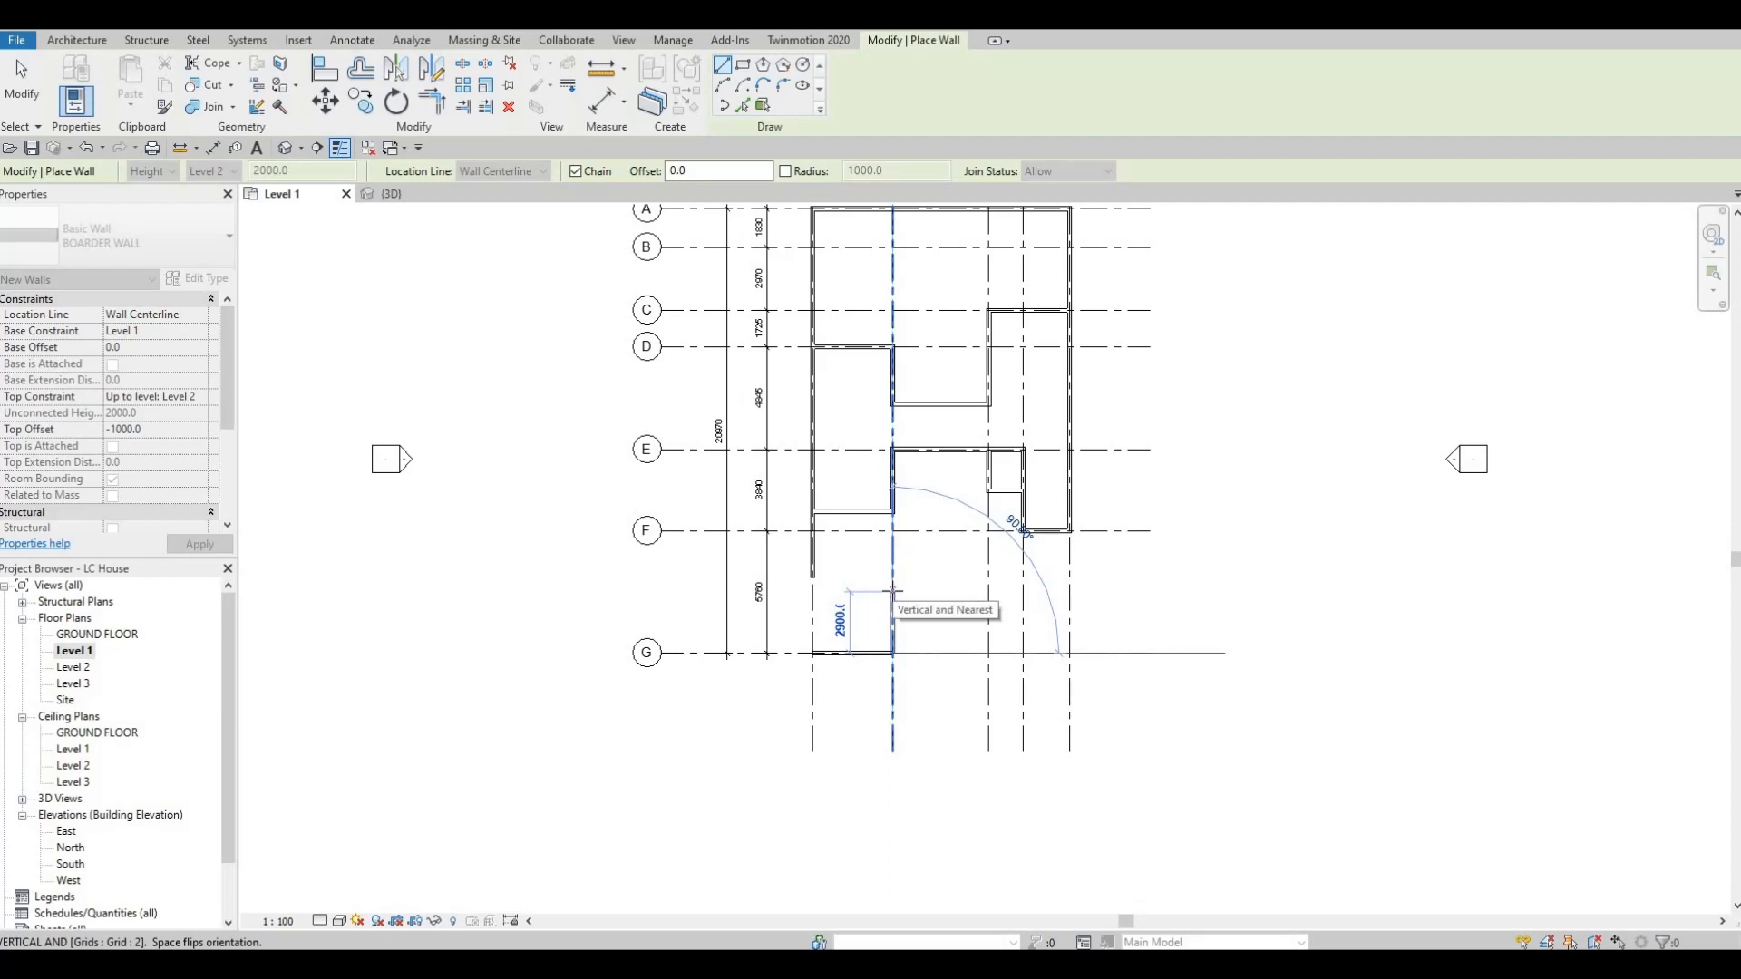
Continue the BOARDER WALL 2200 mm along grid 2 from grid G towards grid F.
key("F1")
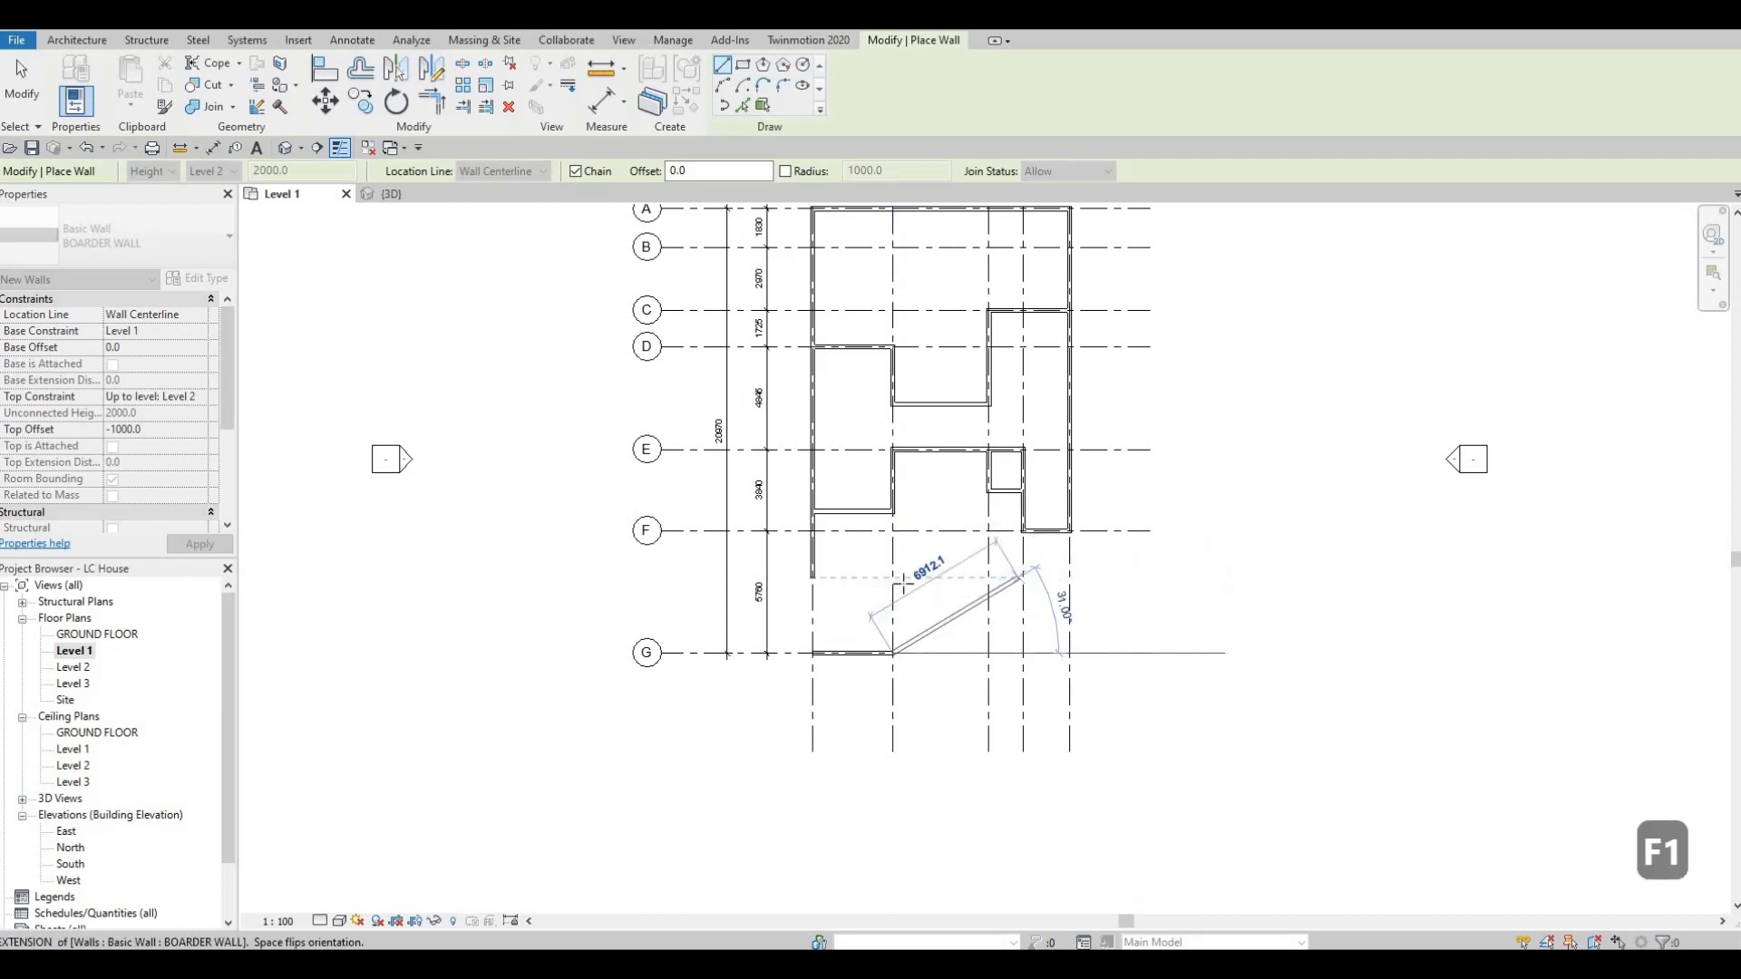
scroll(904, 587, "up", 2)
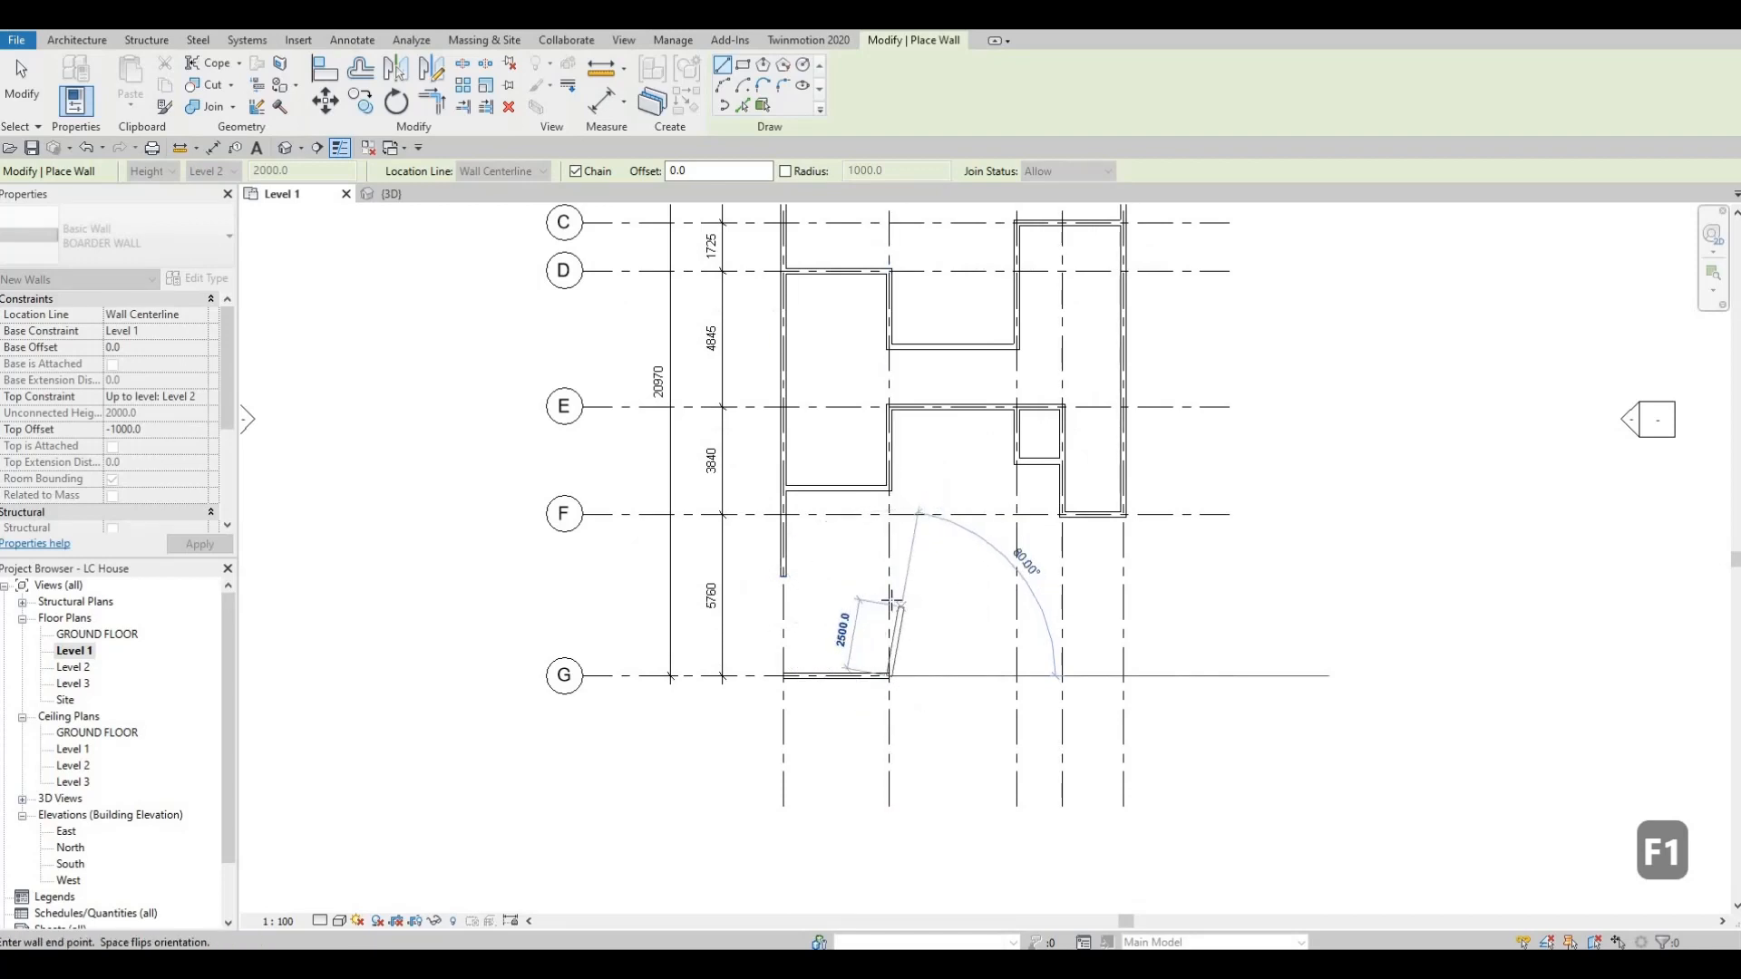
type("2200")
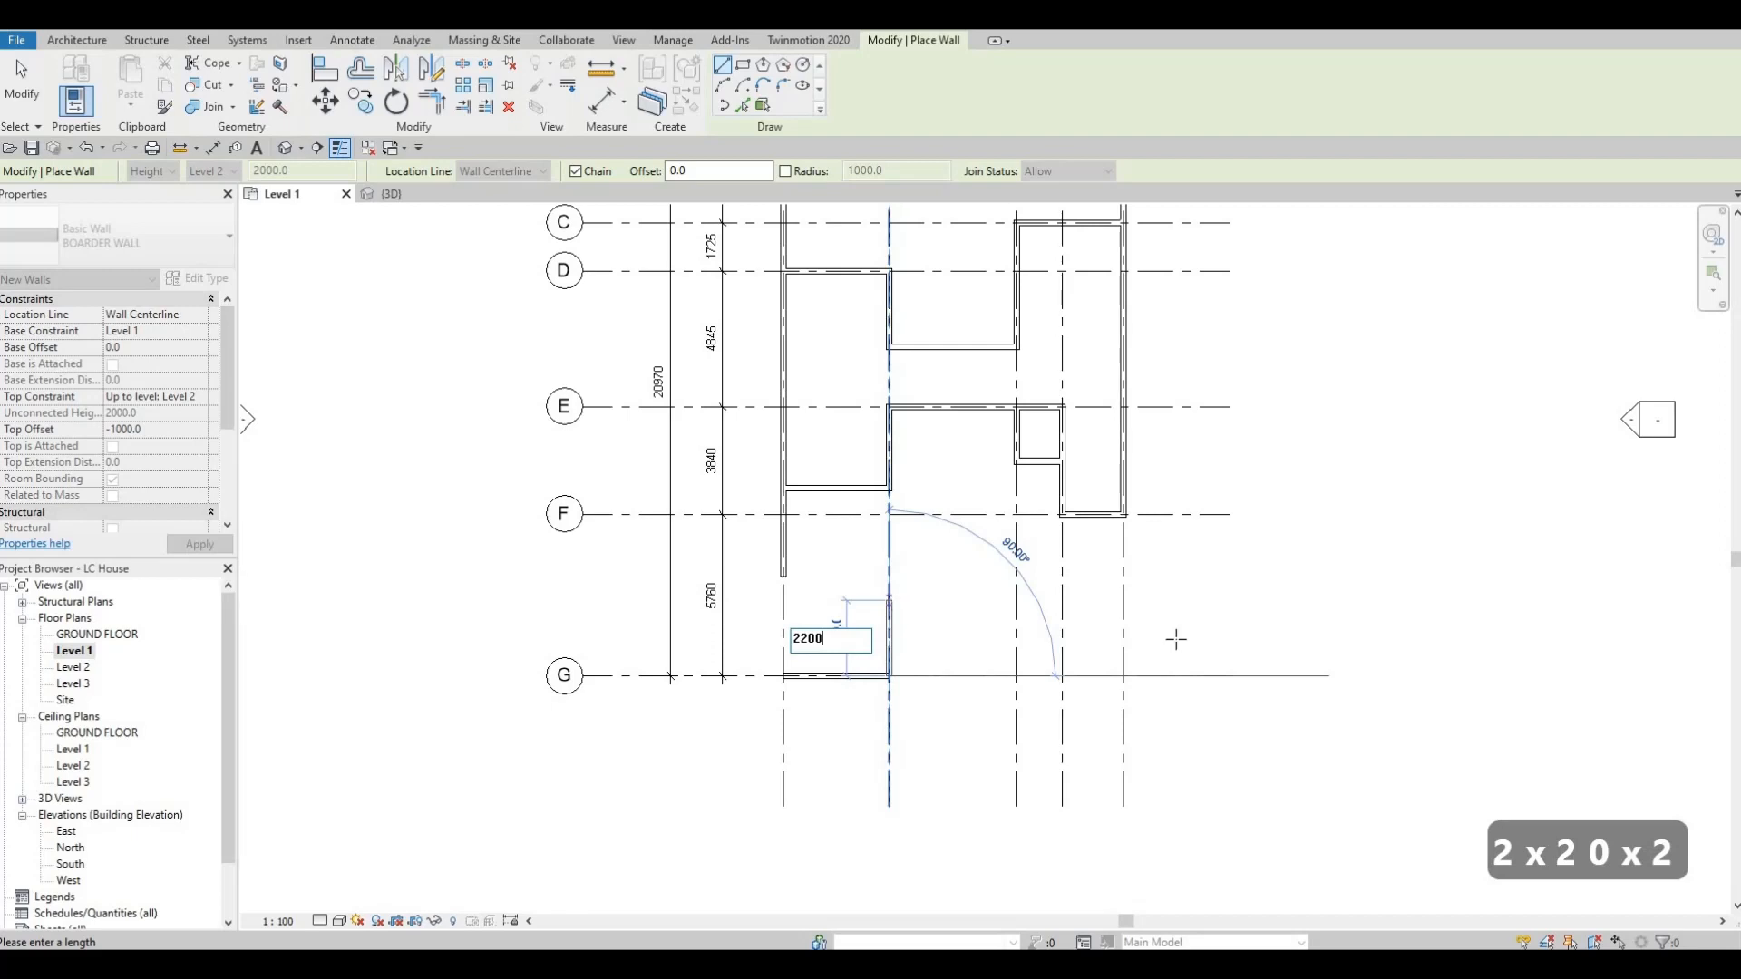
key("Return")
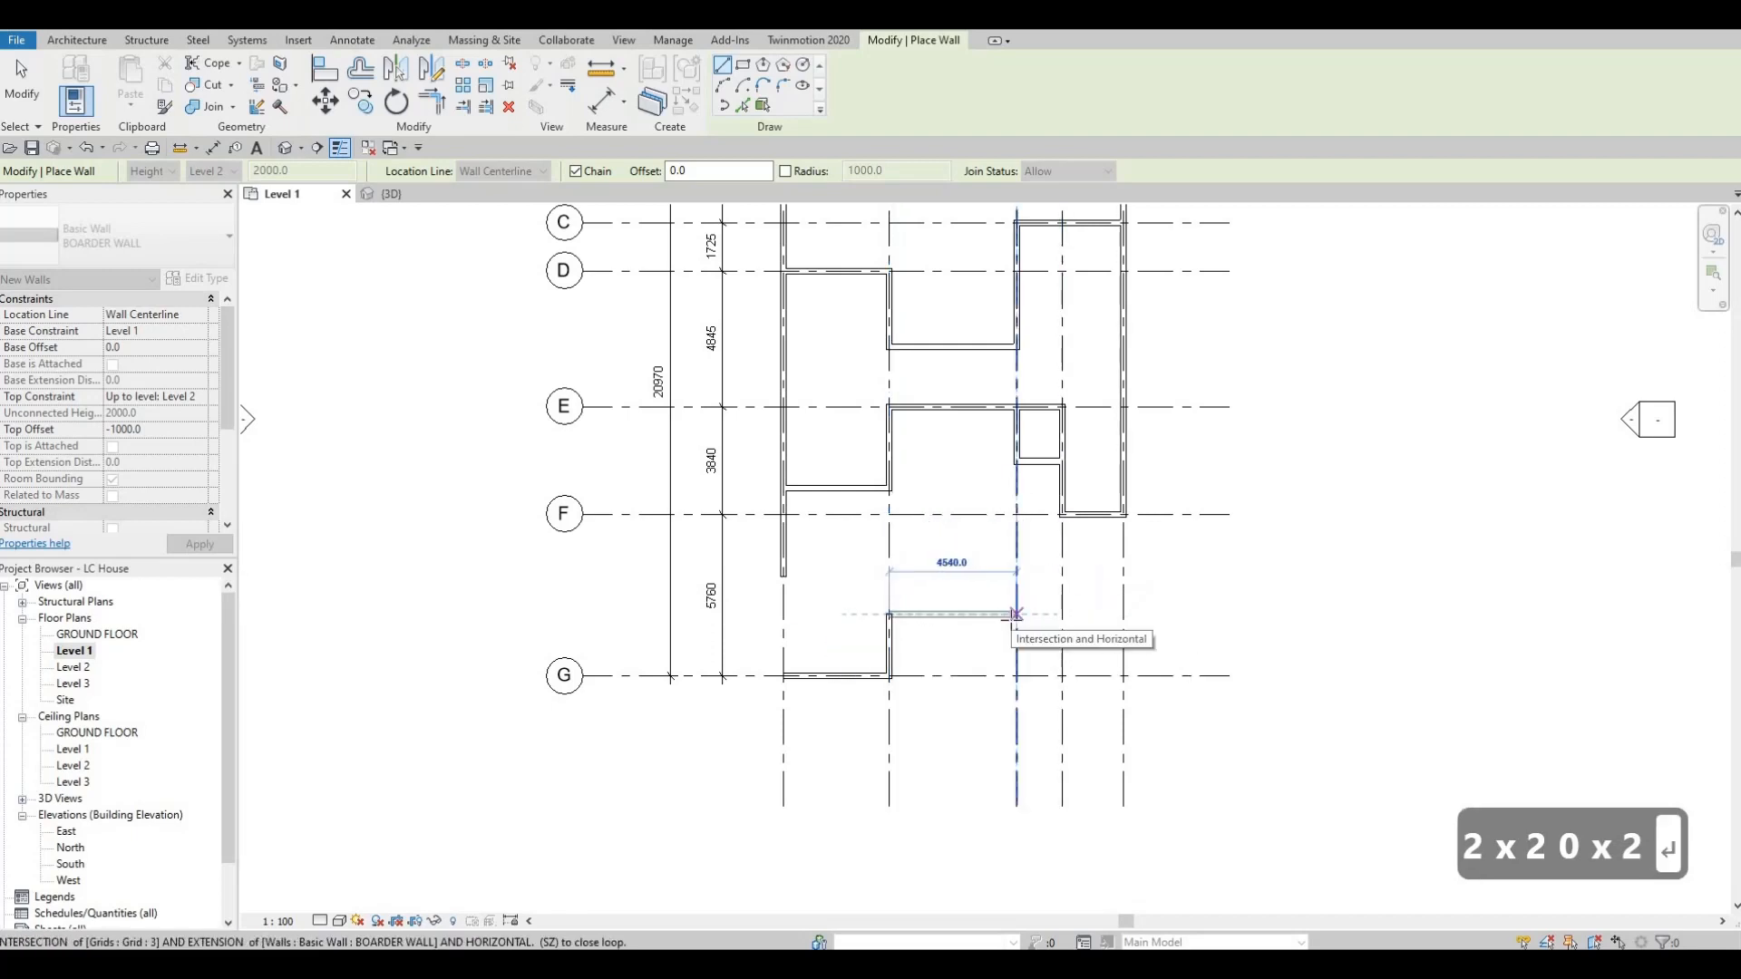
scroll(980, 714, "down", 3)
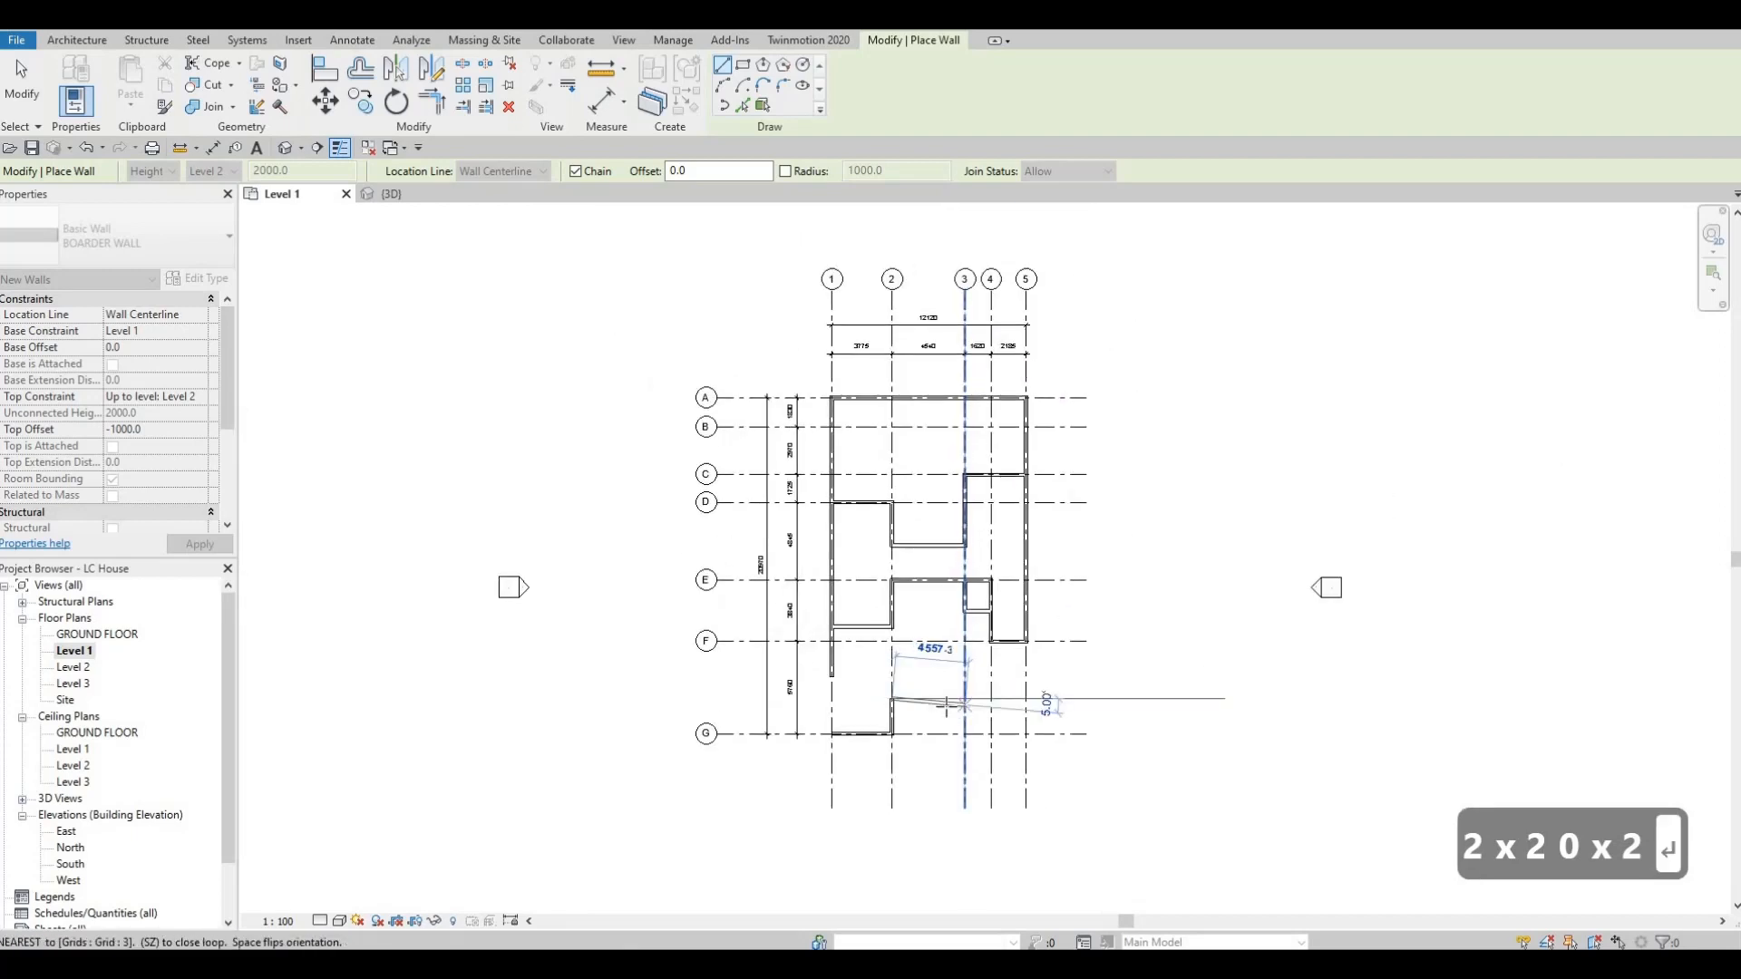
Continue the BOARDER WALL horizontally 4540 mm to grid 3, then 2200 mm along grid 3 back to grid G.
scroll(948, 705, "up", 1)
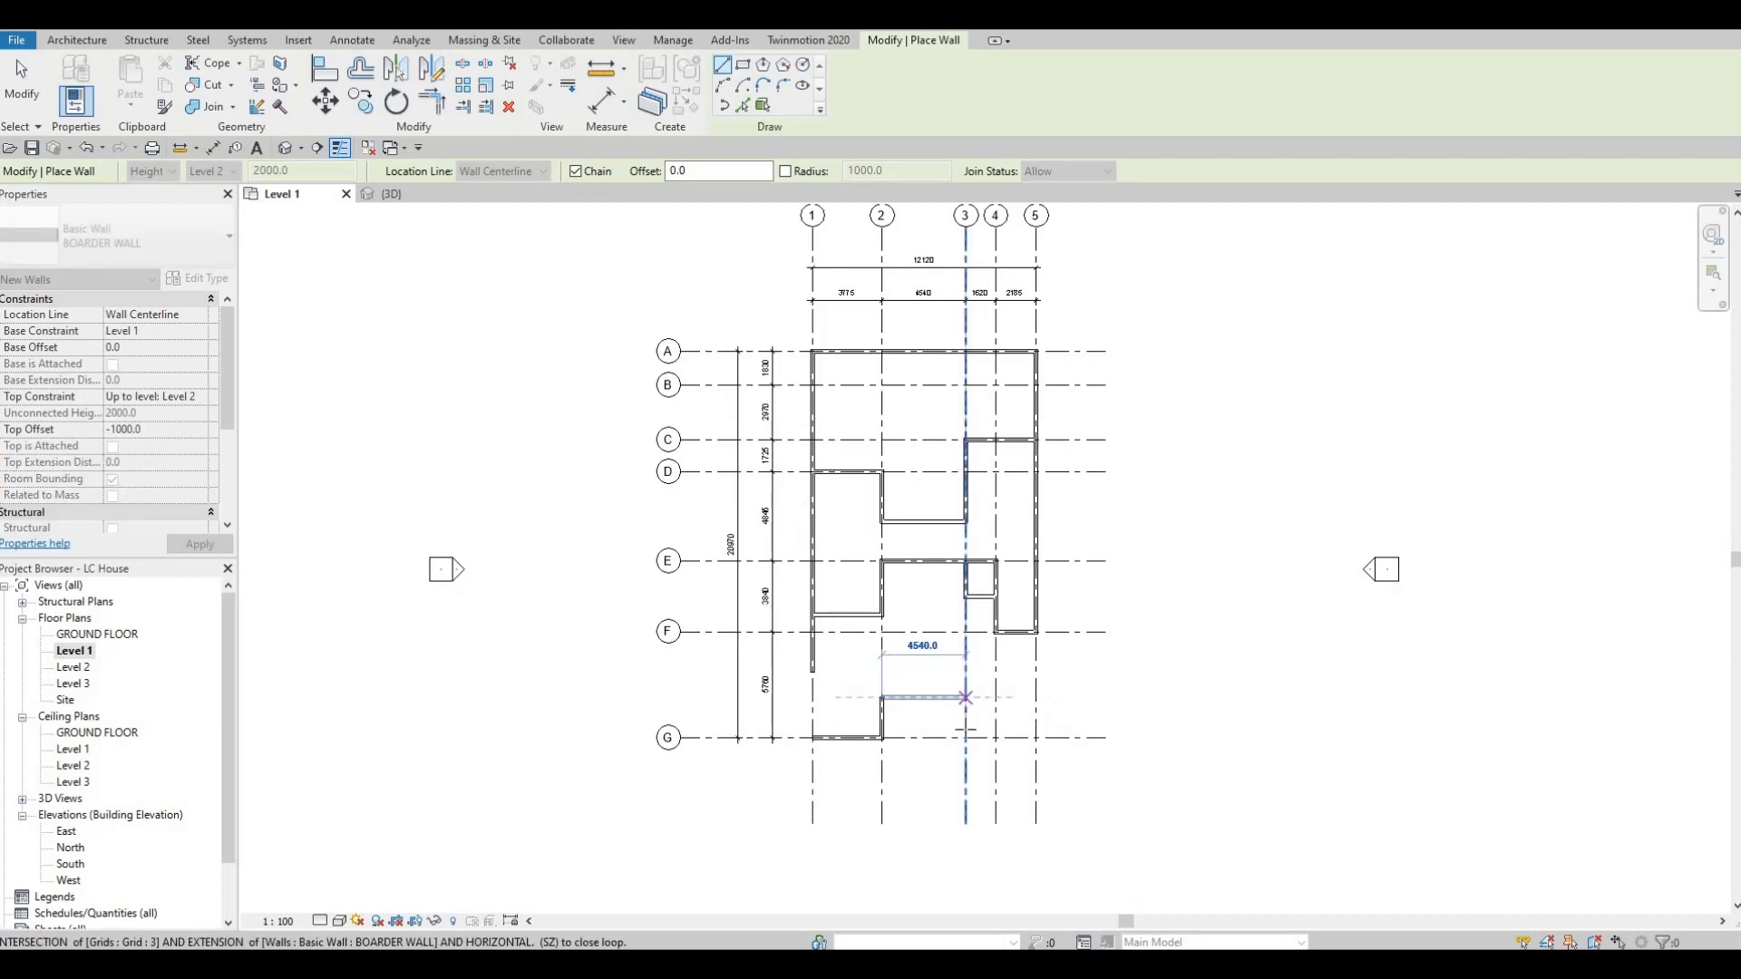
left_click(966, 697)
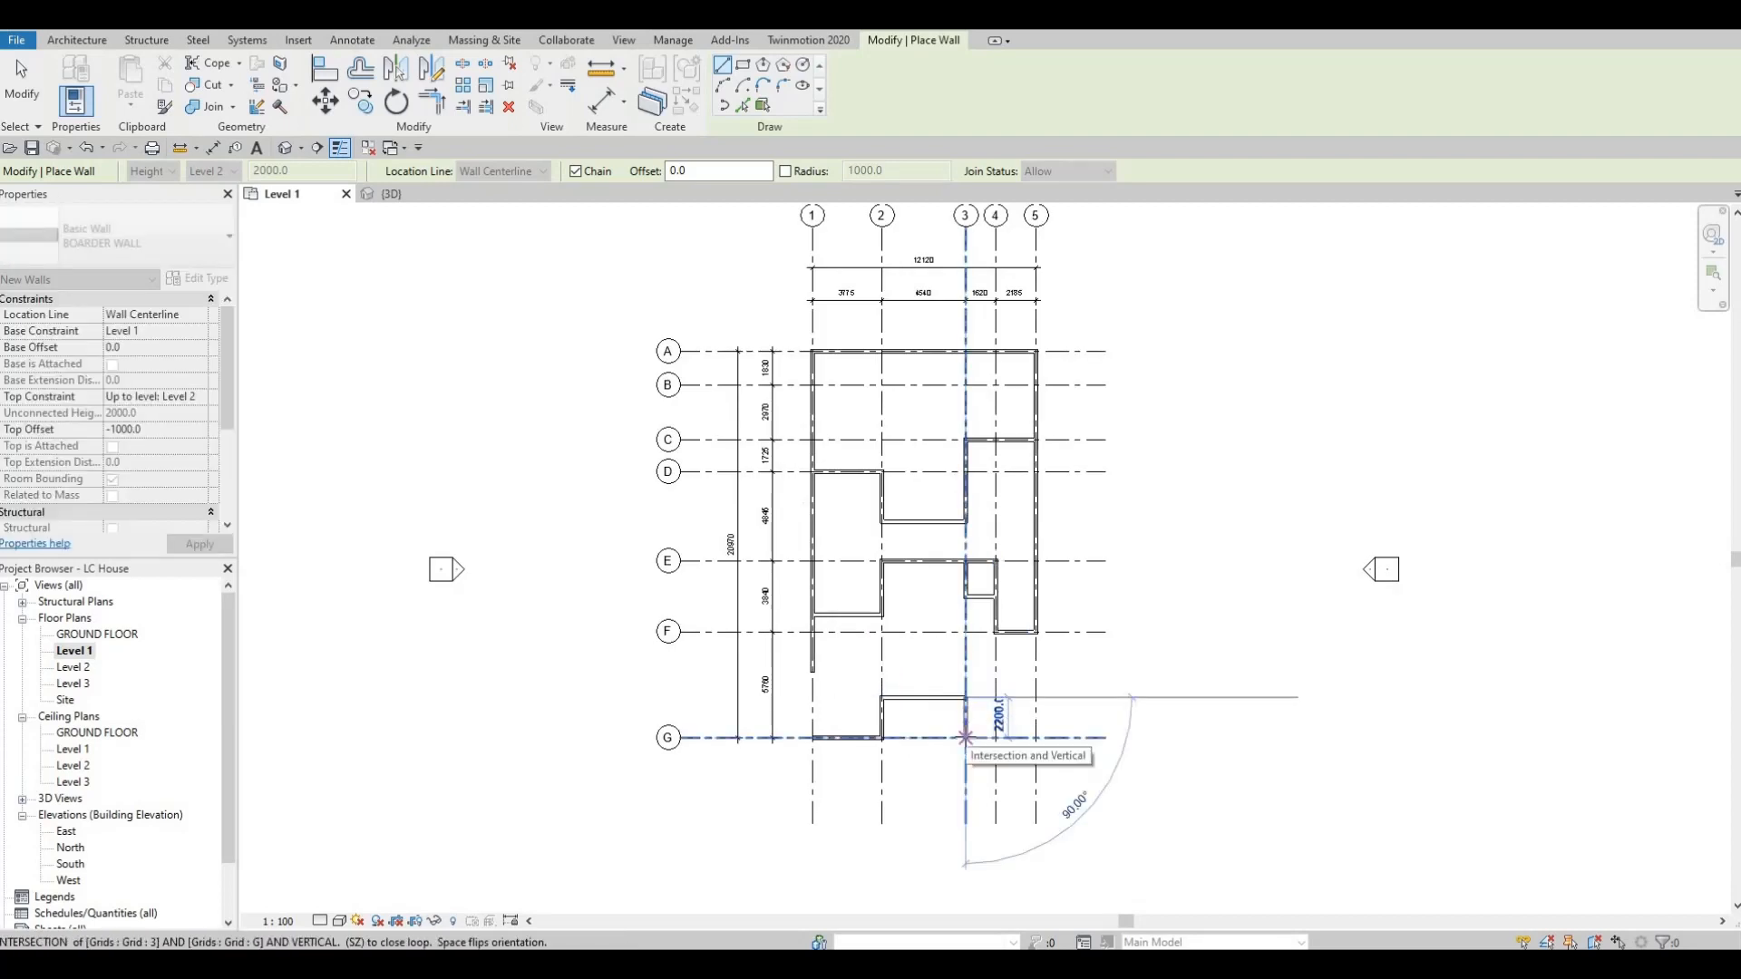
left_click(966, 737)
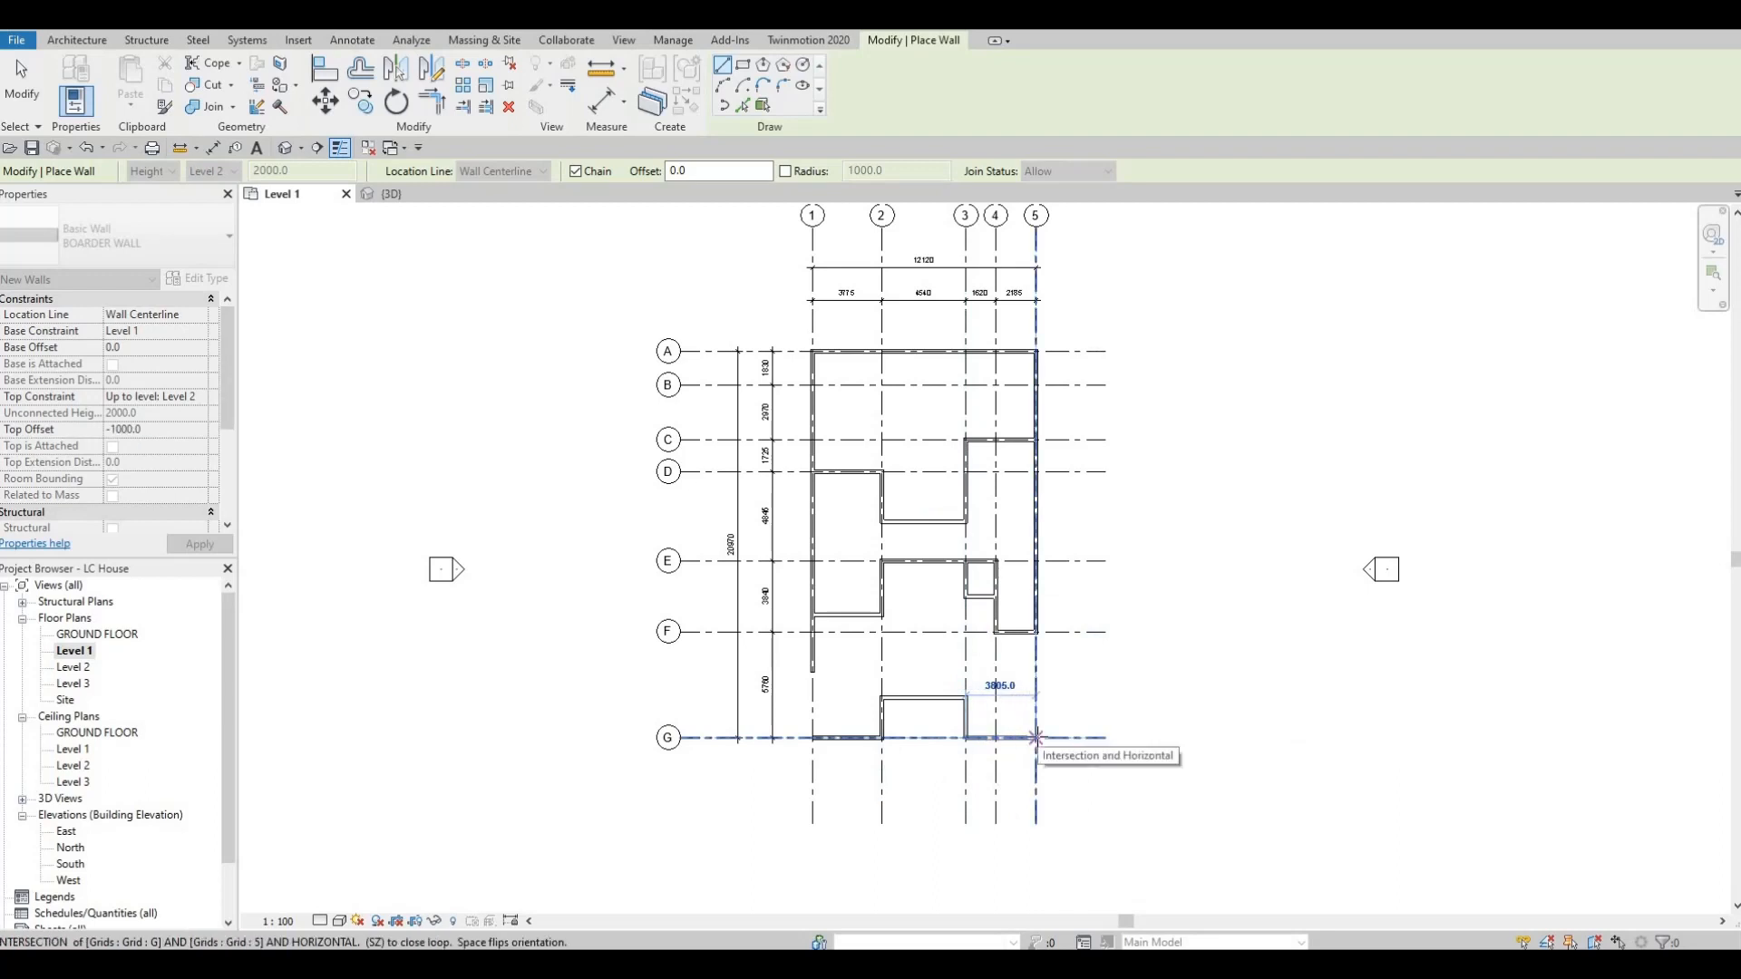
Continue the BOARDER WALL along grid G to grid 5, then along grid 5 to the exterior wall at grid F, and finish the wall.
left_click(1036, 737)
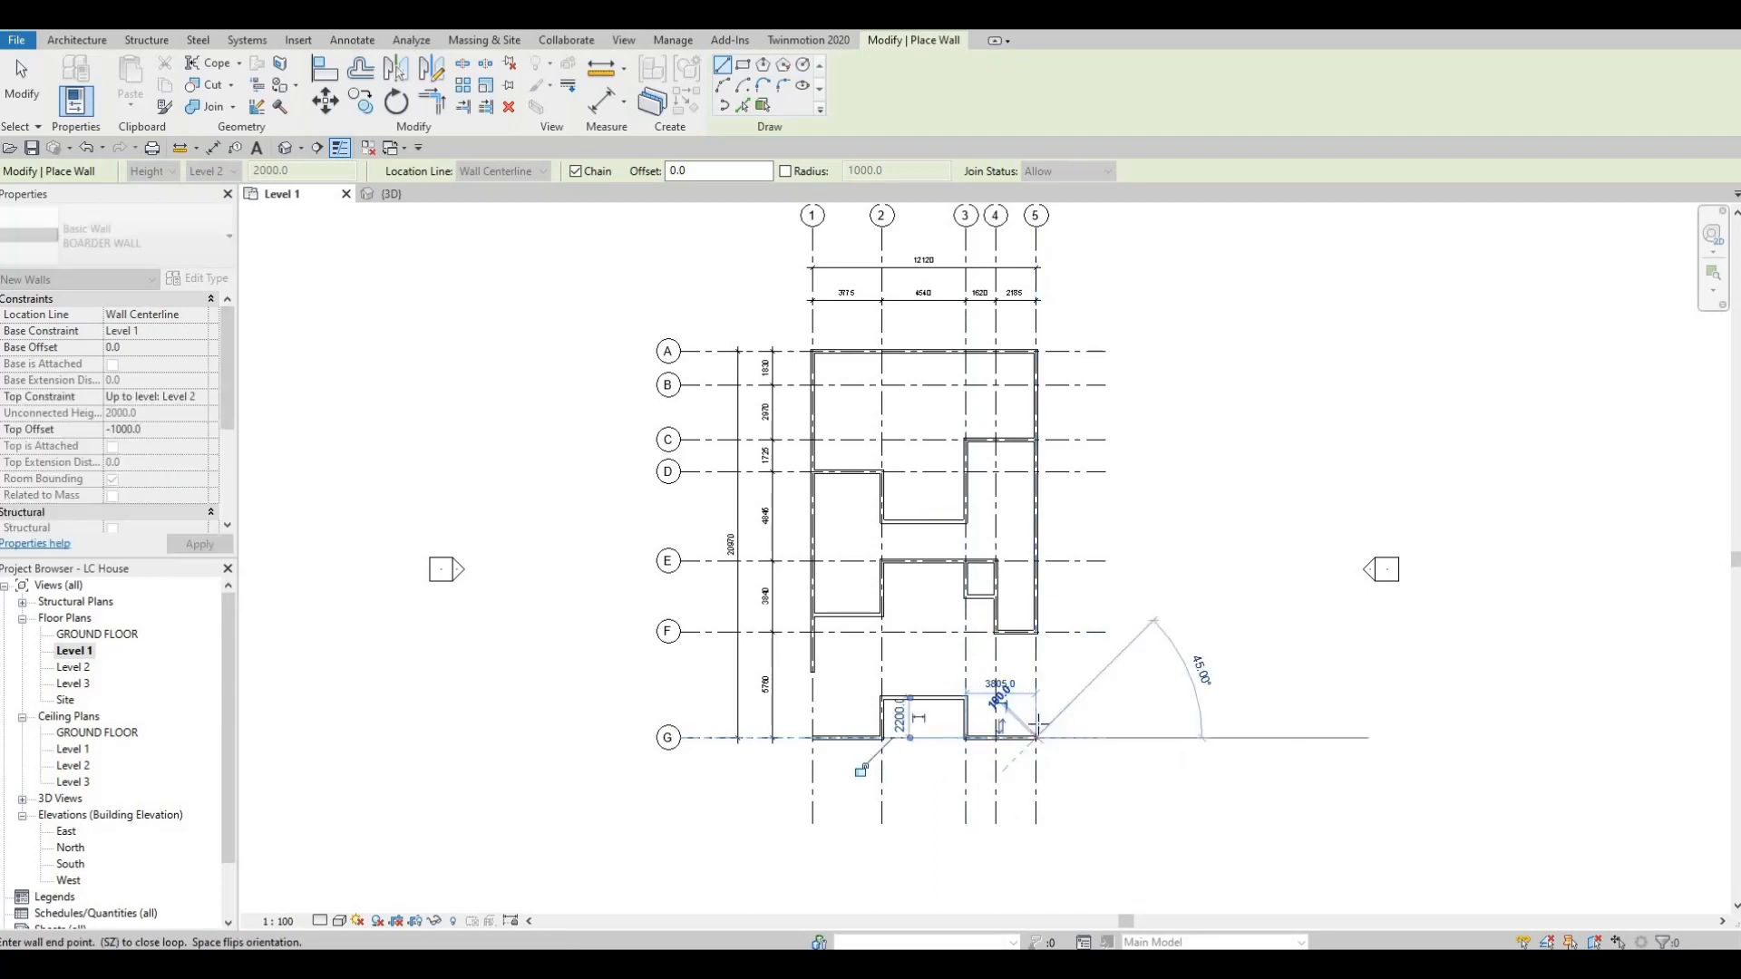
left_click(1035, 632)
key("Escape")
scroll(1032, 658, "up", 2)
key("Escape")
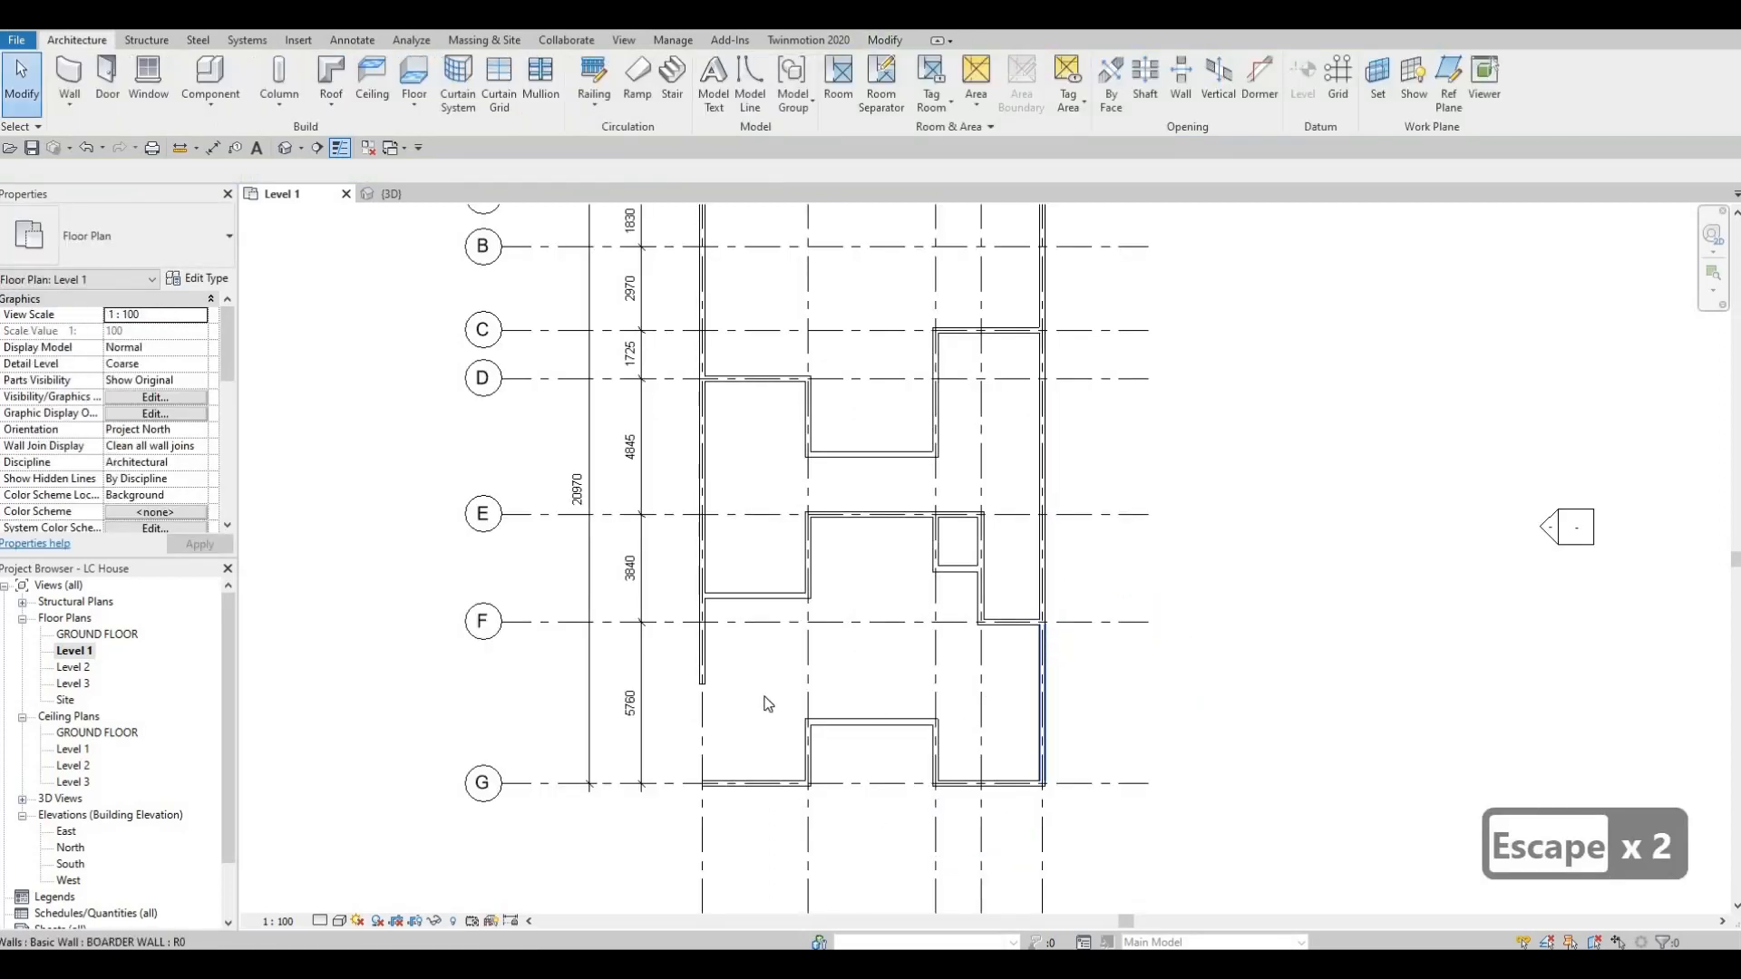
Trim the short BOARDER WALL on grid 1 and the wall on grid G to meet in a corner.
middle_click_drag(727, 678, 749, 679)
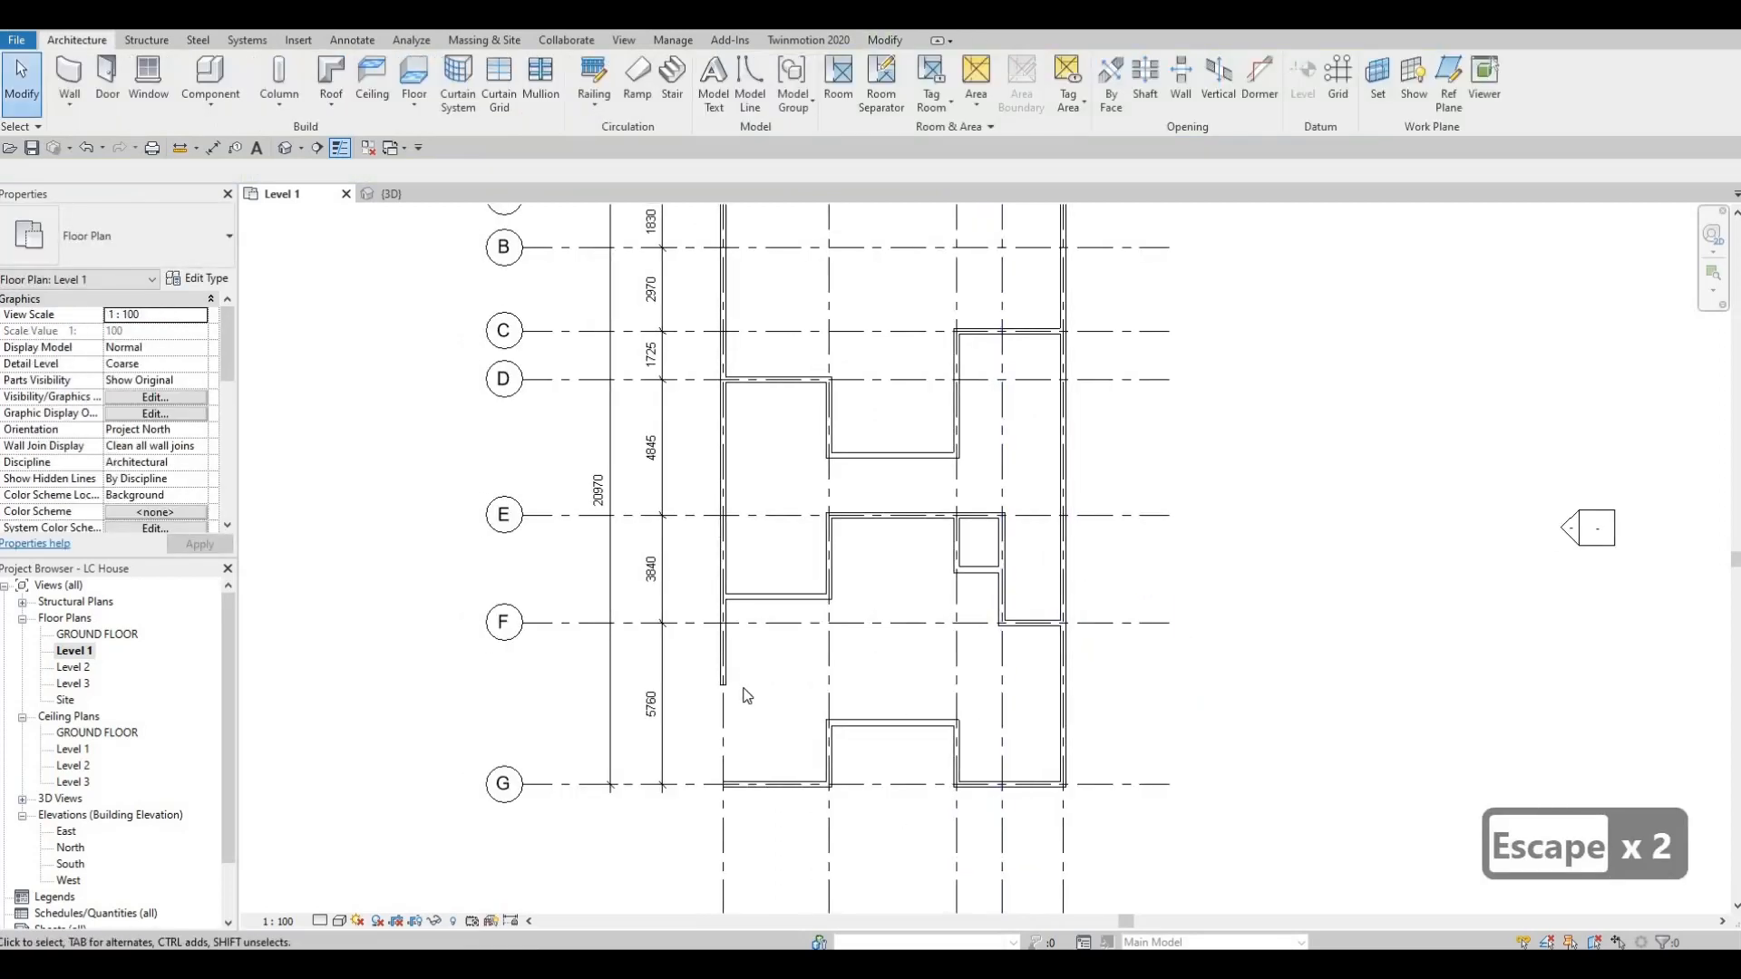
key("t")
key("r")
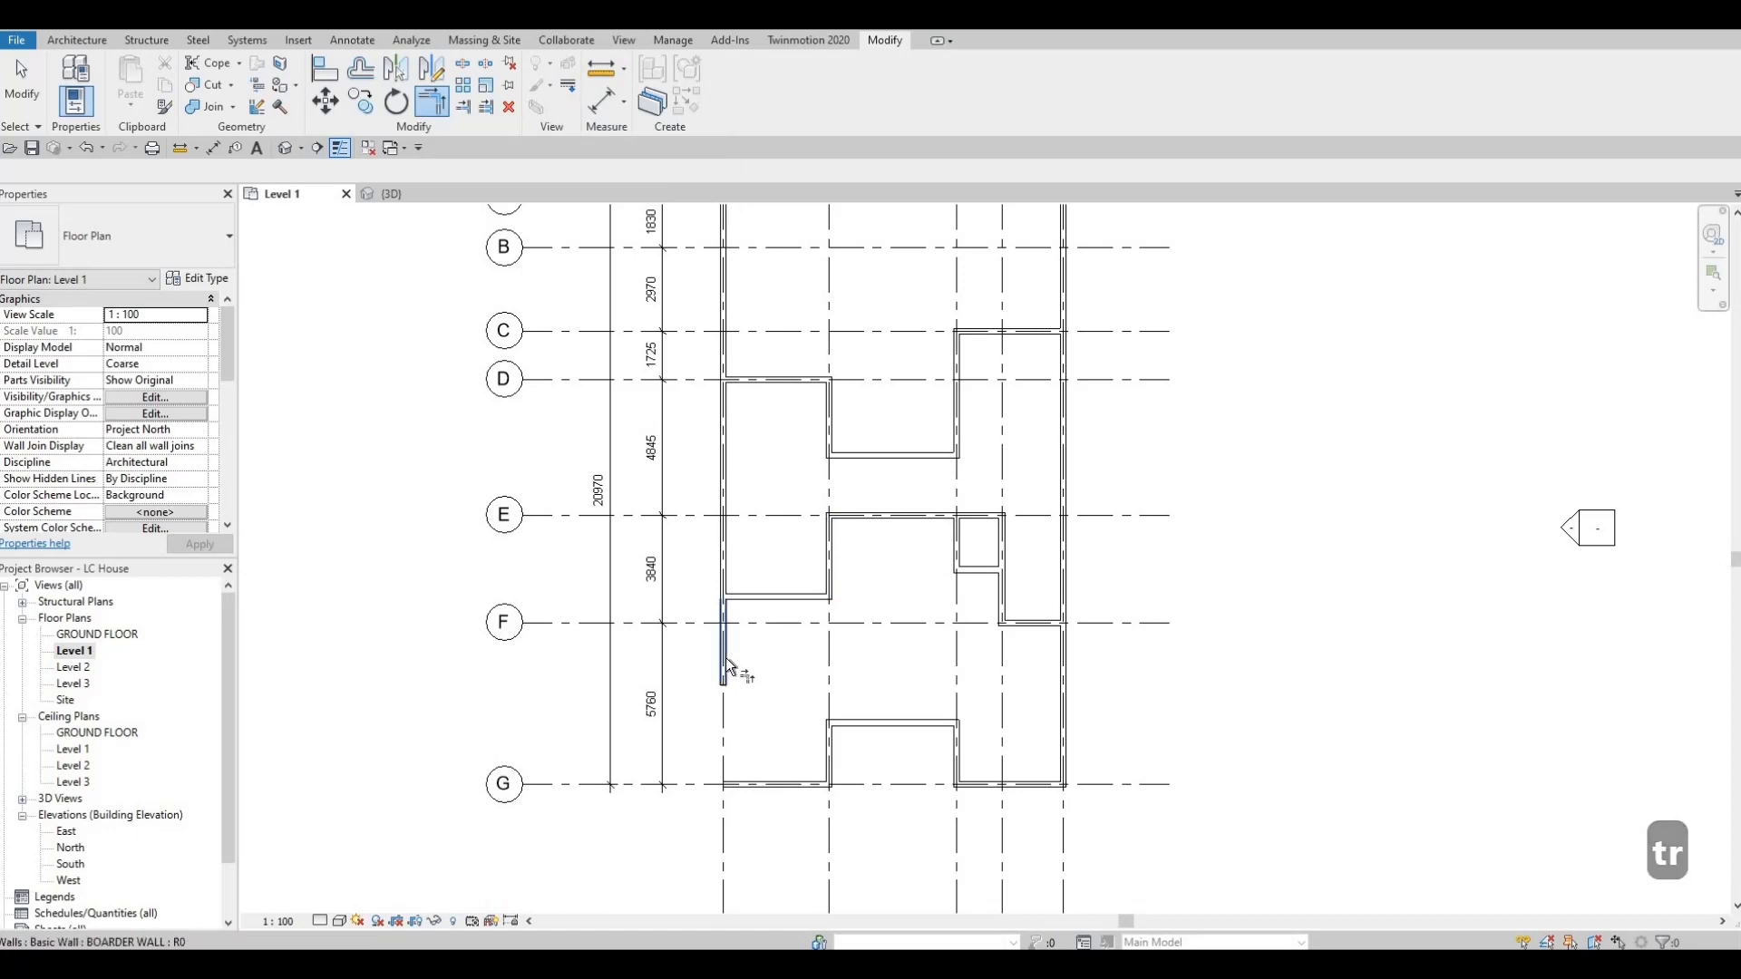
left_click(739, 692)
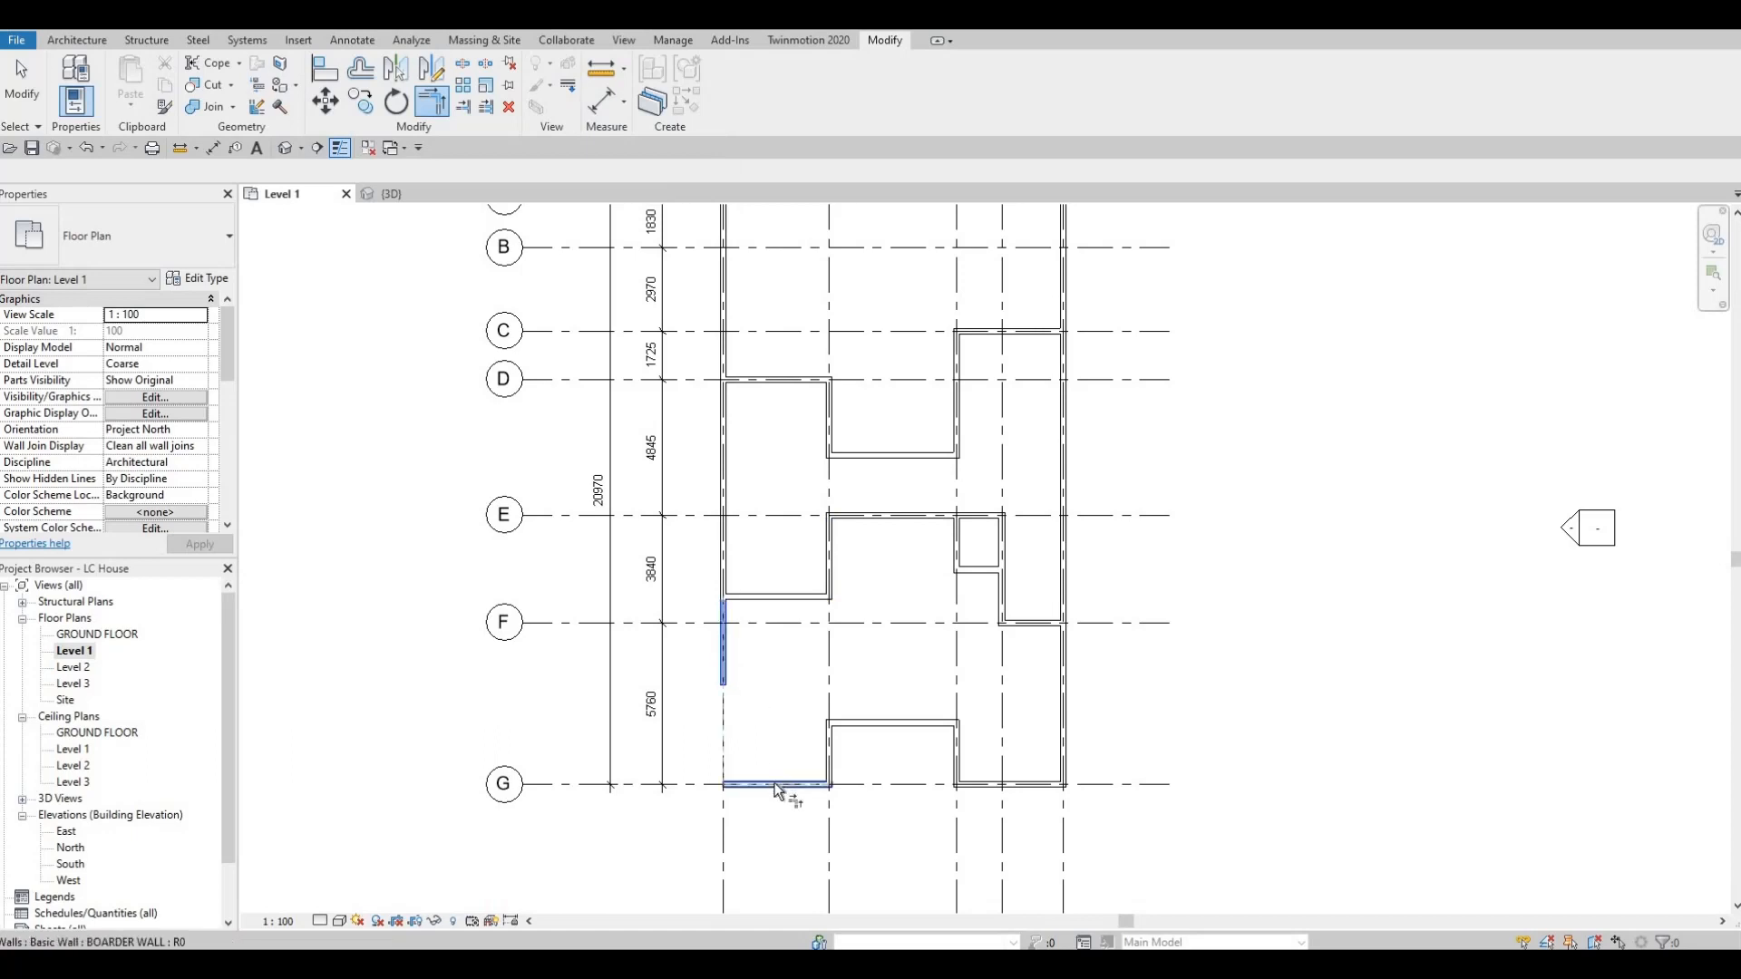
left_click(776, 785)
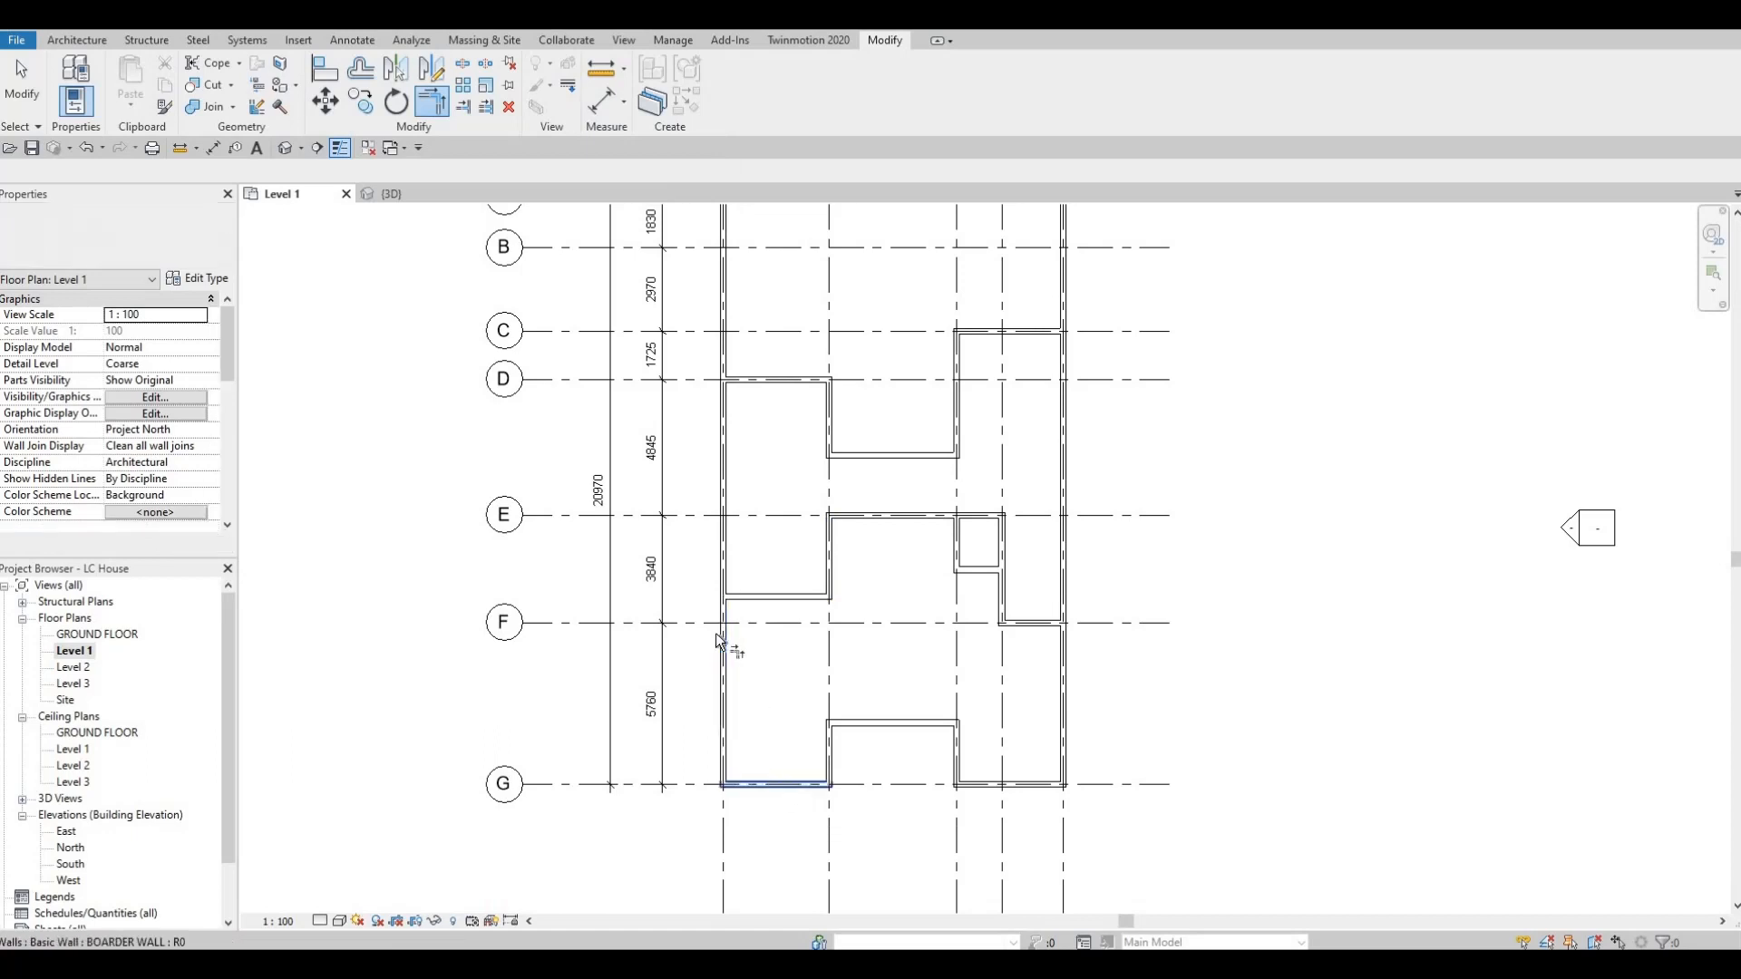
left_click(722, 751)
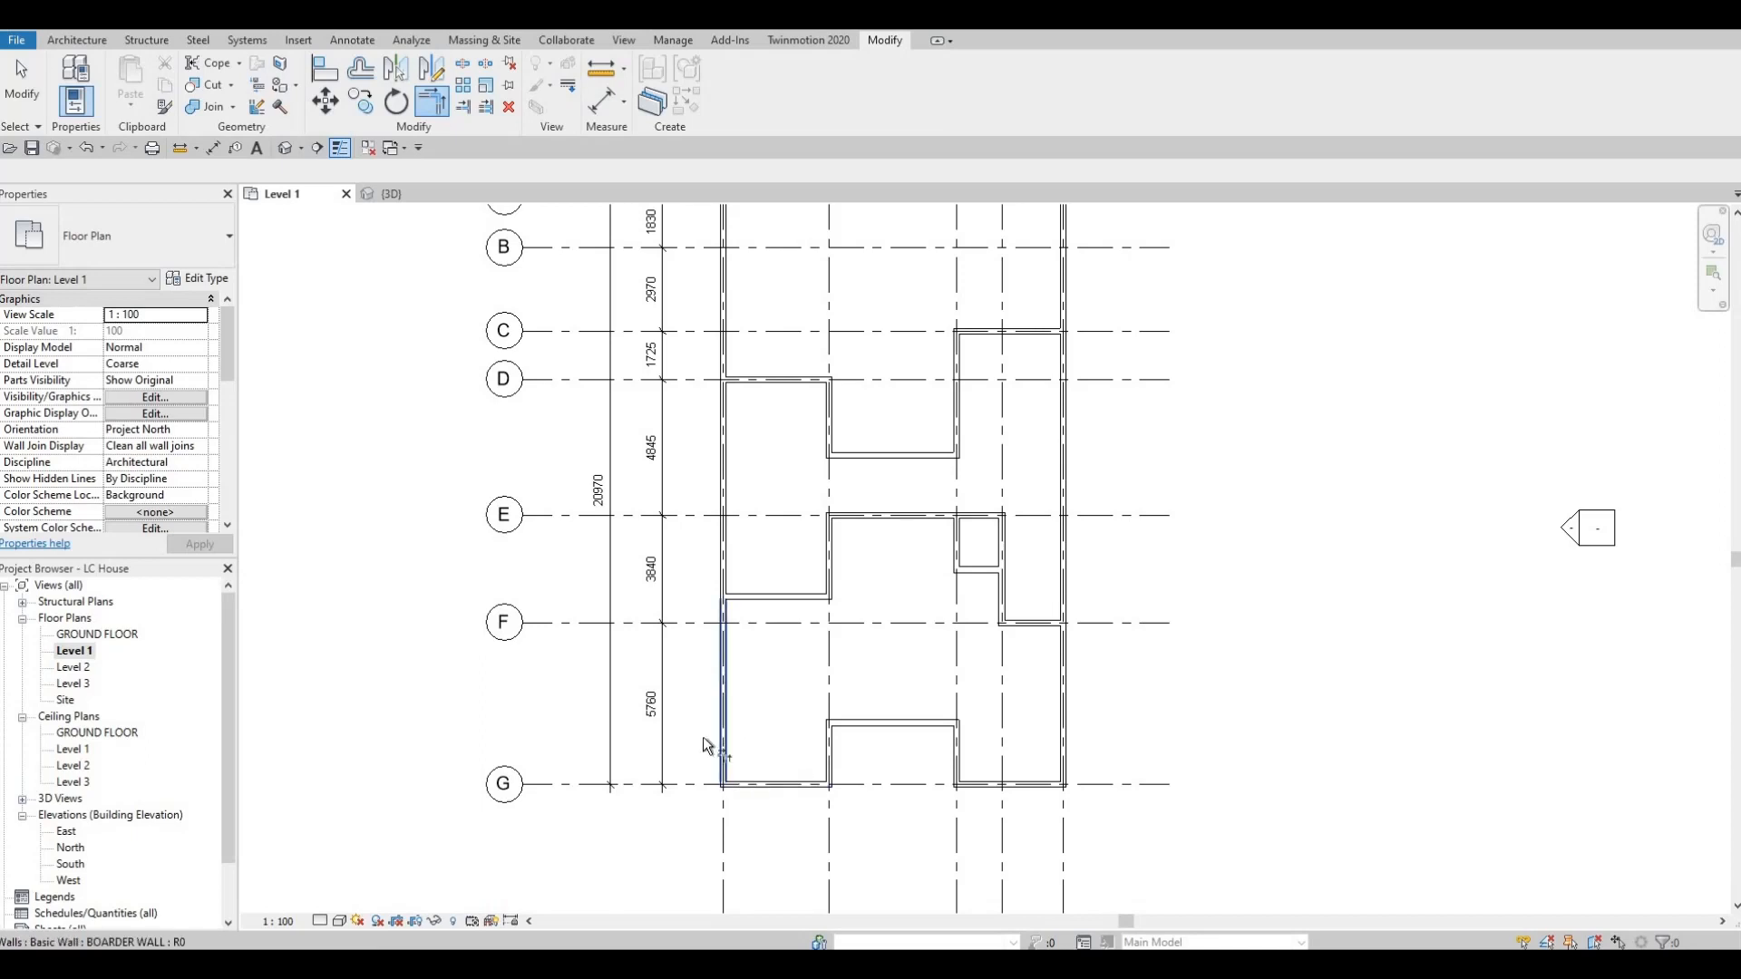
middle_click_drag(874, 687, 823, 662)
key("Escape")
key("Escape")
Examine the whole Level 1 wall layout from grid A to grid G.
scroll(857, 589, "up", 2)
scroll(844, 606, "down", 1)
middle_click_drag(844, 494, 807, 629)
scroll(845, 594, "down", 1)
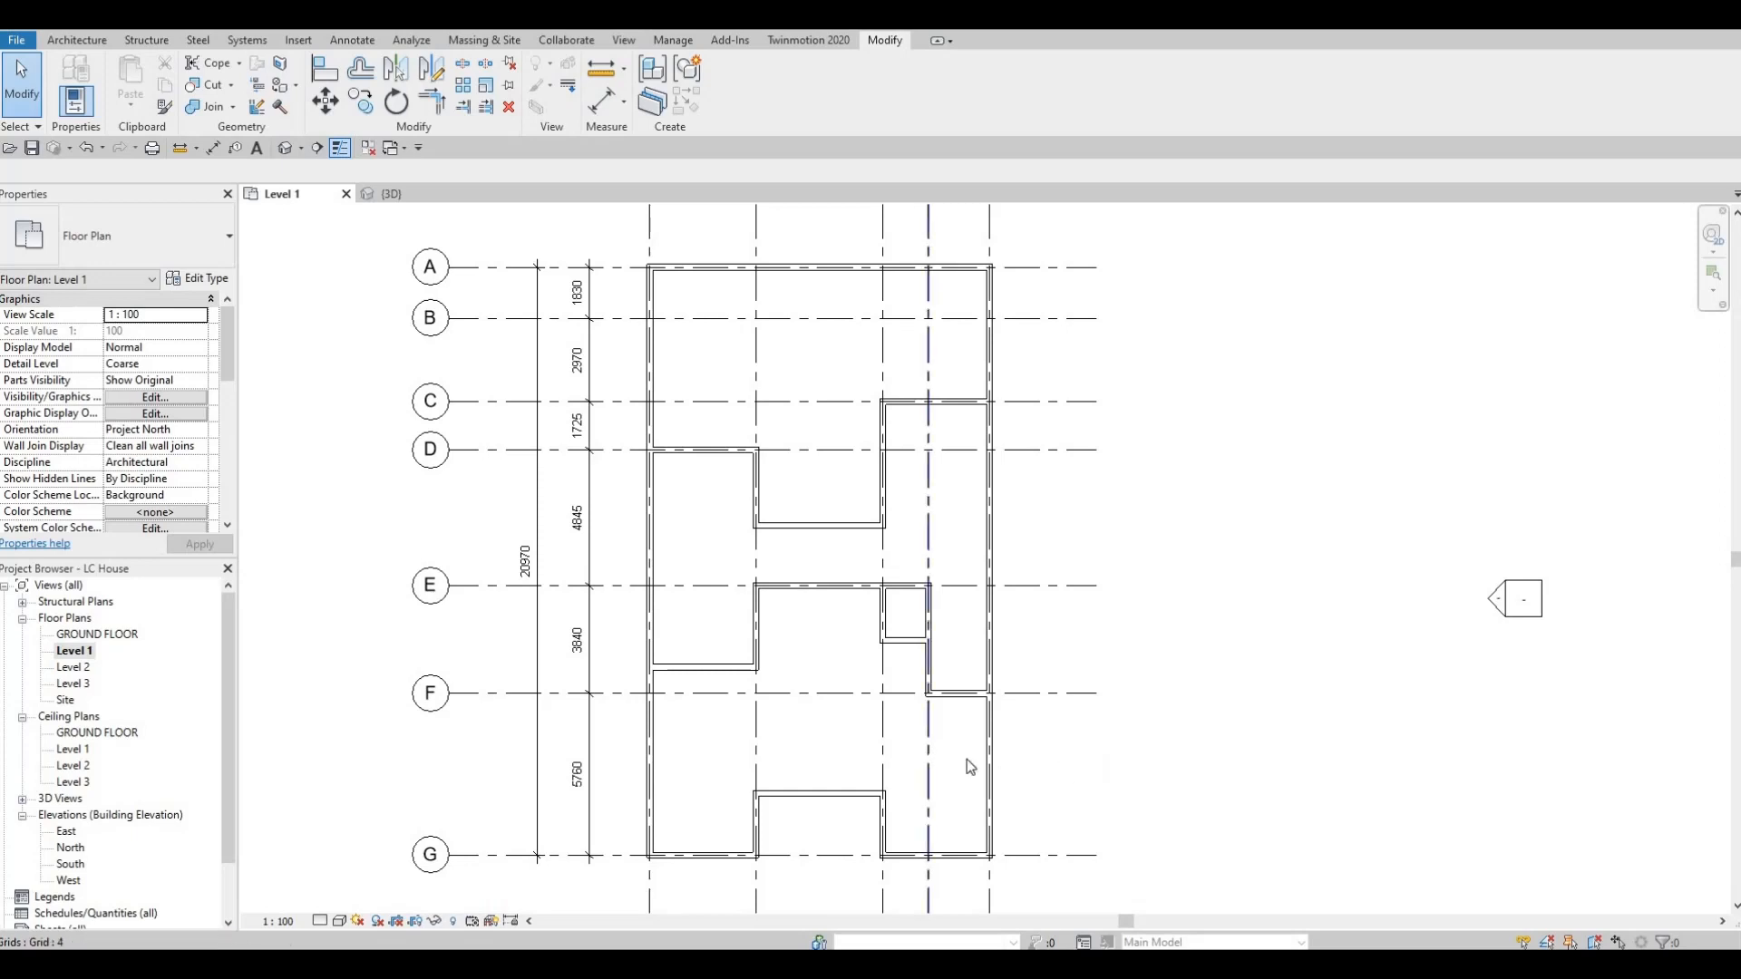
middle_click_drag(869, 697, 946, 563)
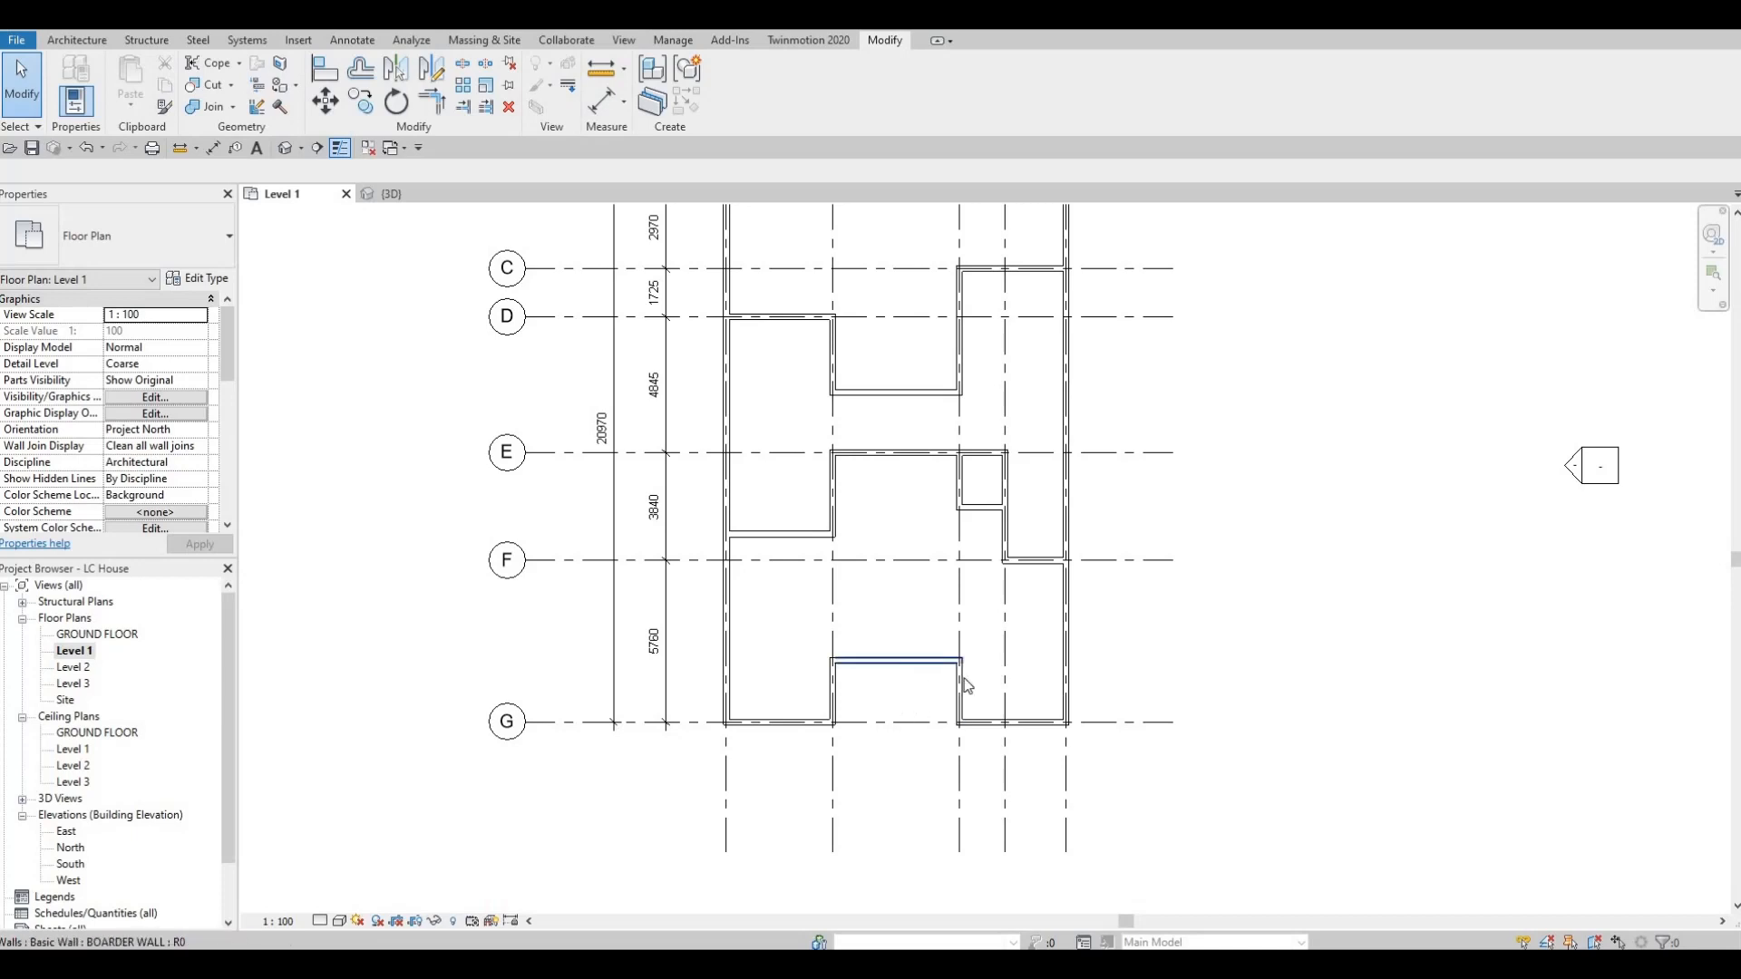
middle_click_drag(1039, 633, 1035, 766)
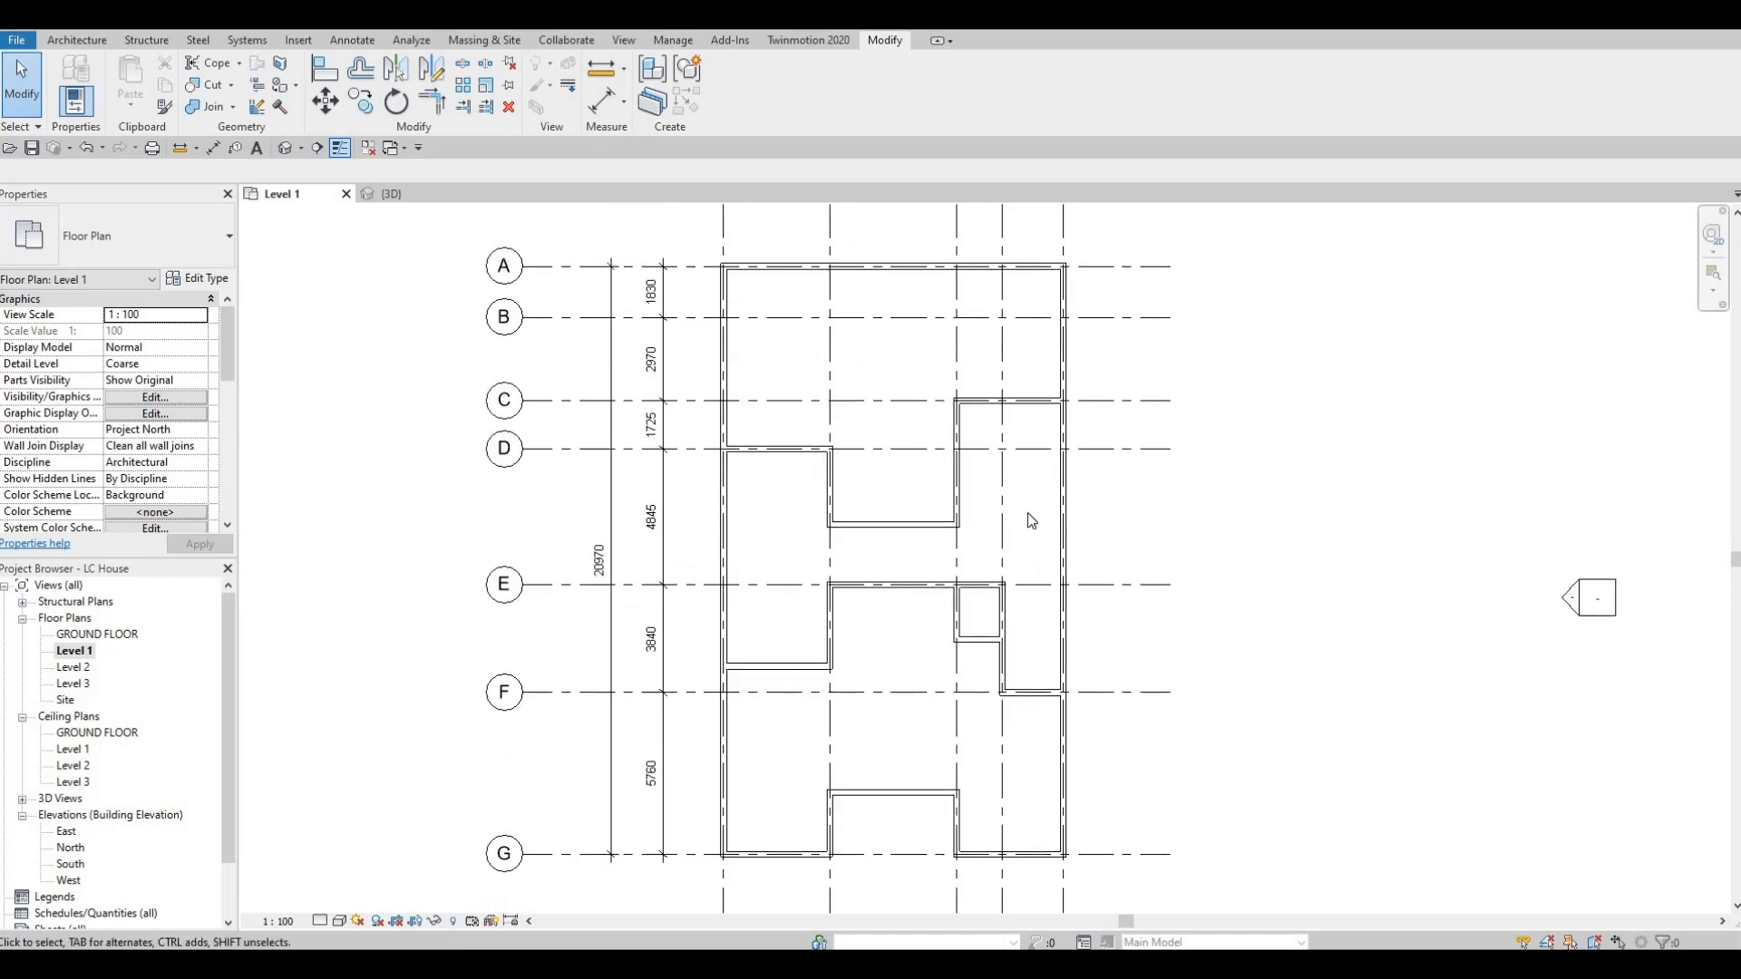
middle_click_drag(950, 515, 939, 659)
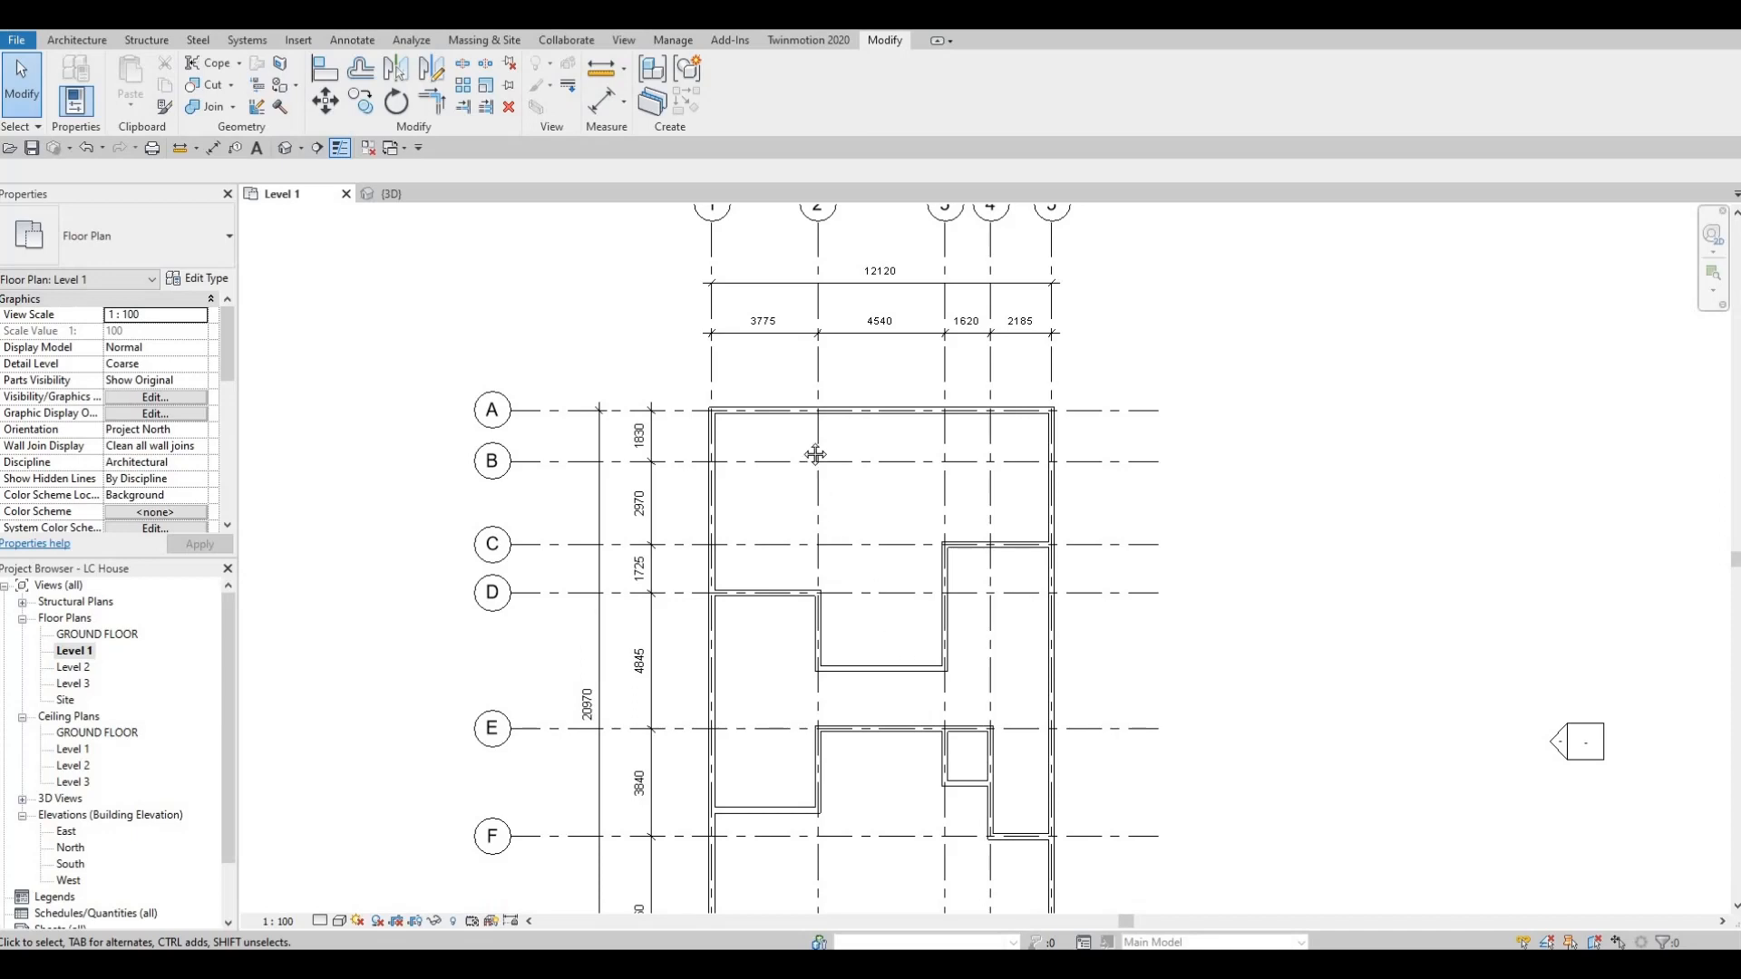
scroll(805, 471, "down", 2)
scroll(972, 614, "down", 3)
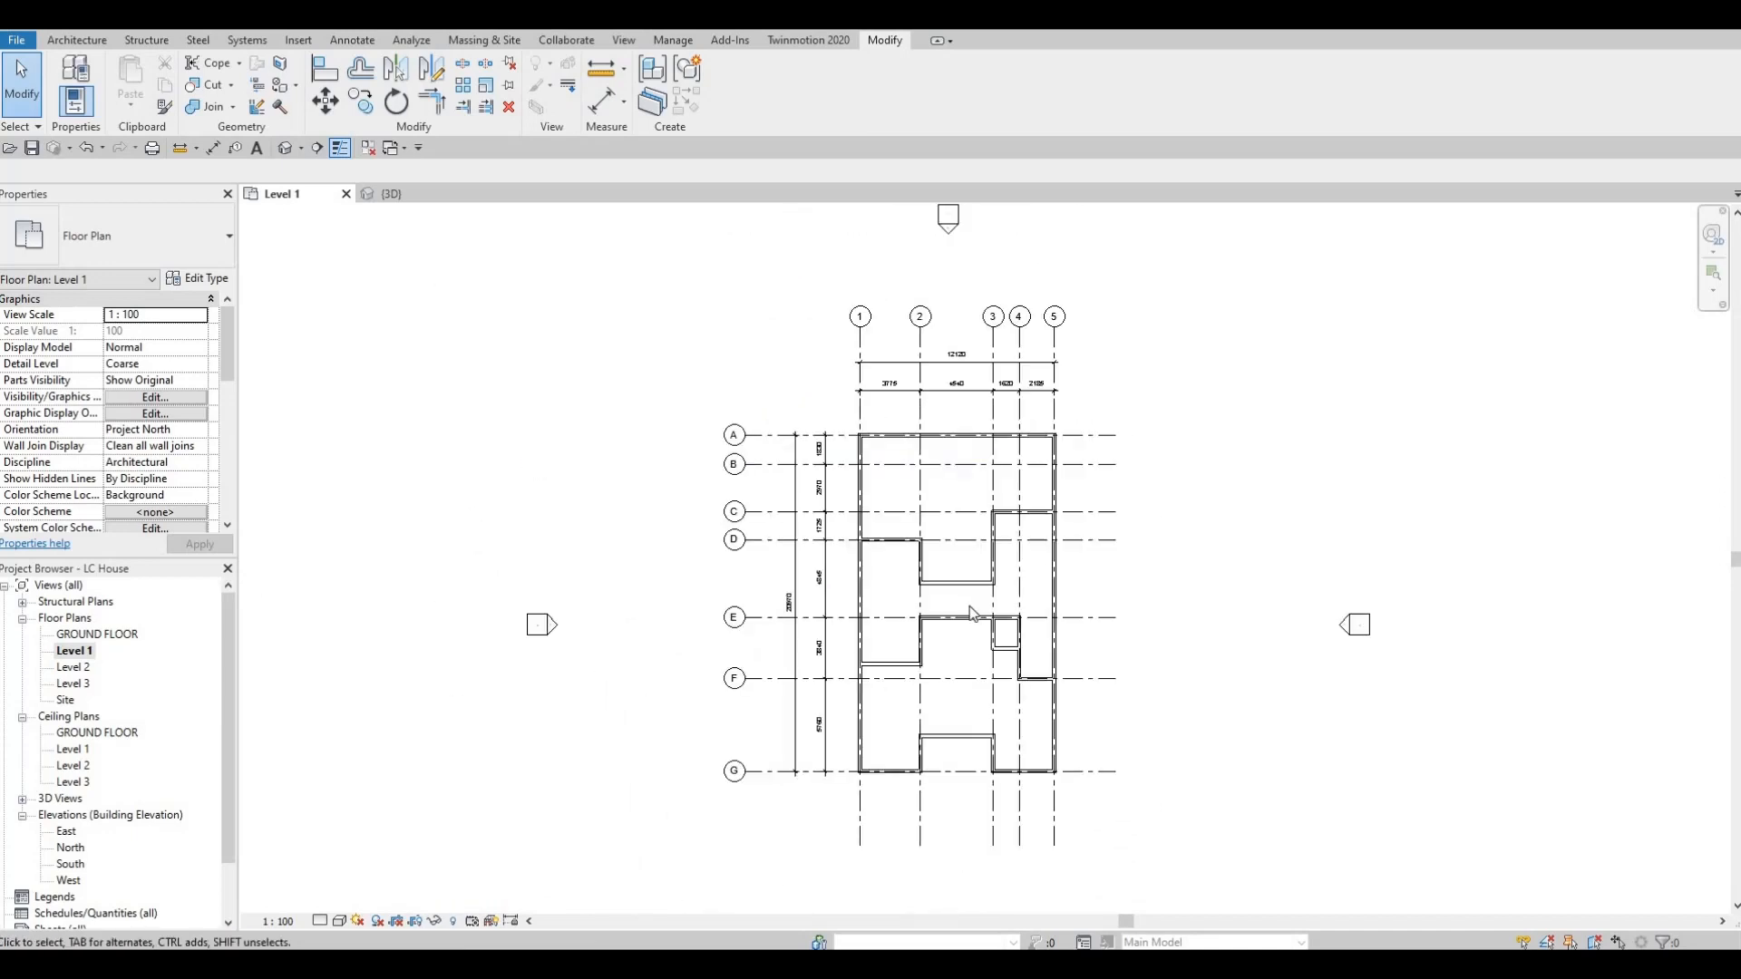
scroll(972, 614, "up", 1)
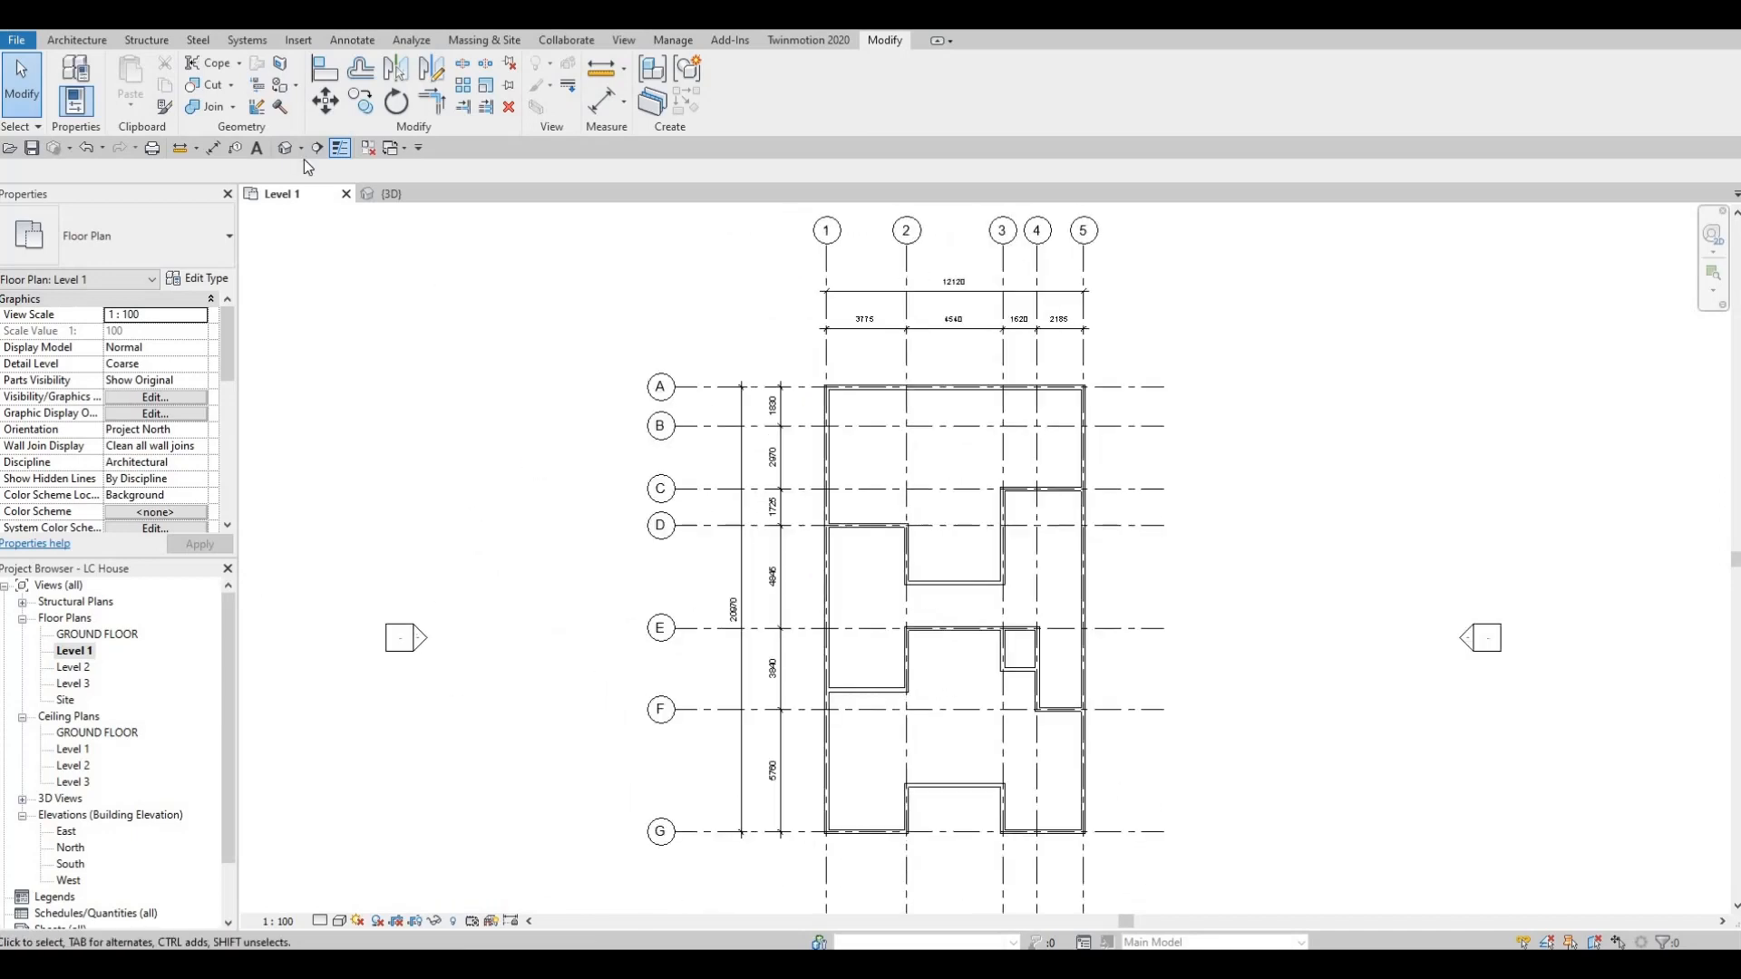
Load the M_Table-Dining family from the Tables folder of the Furniture library.
left_click(292, 46)
left_click(745, 91)
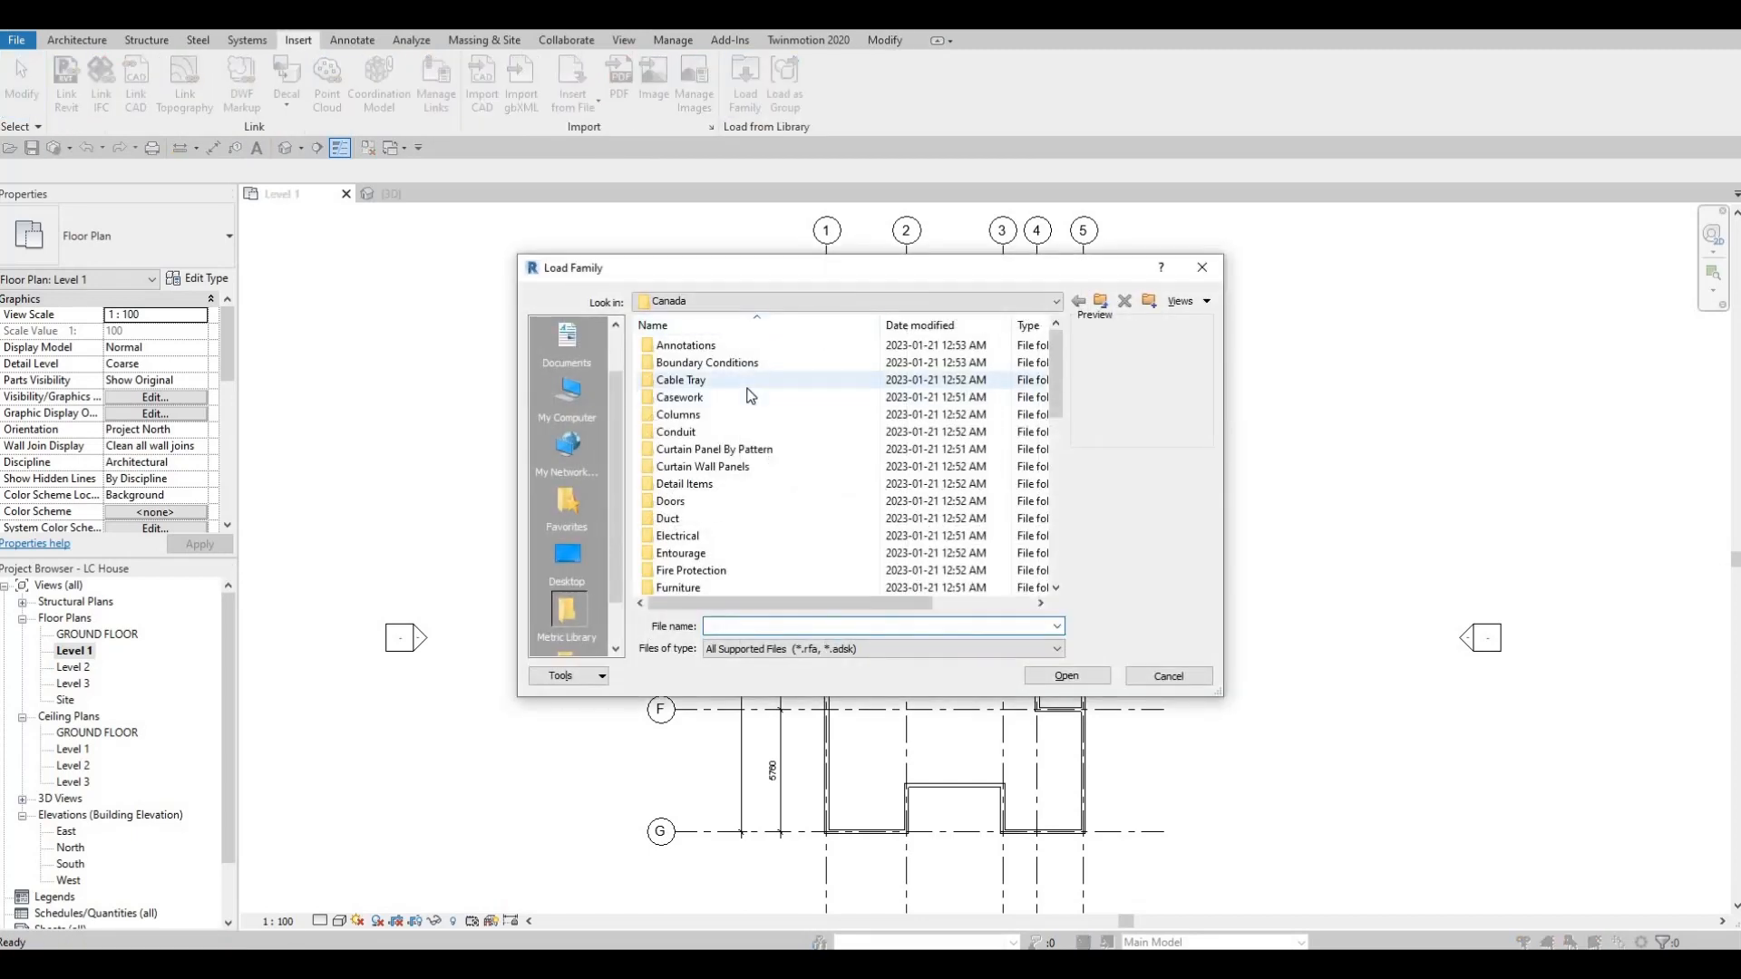
scroll(758, 363, "down", 1)
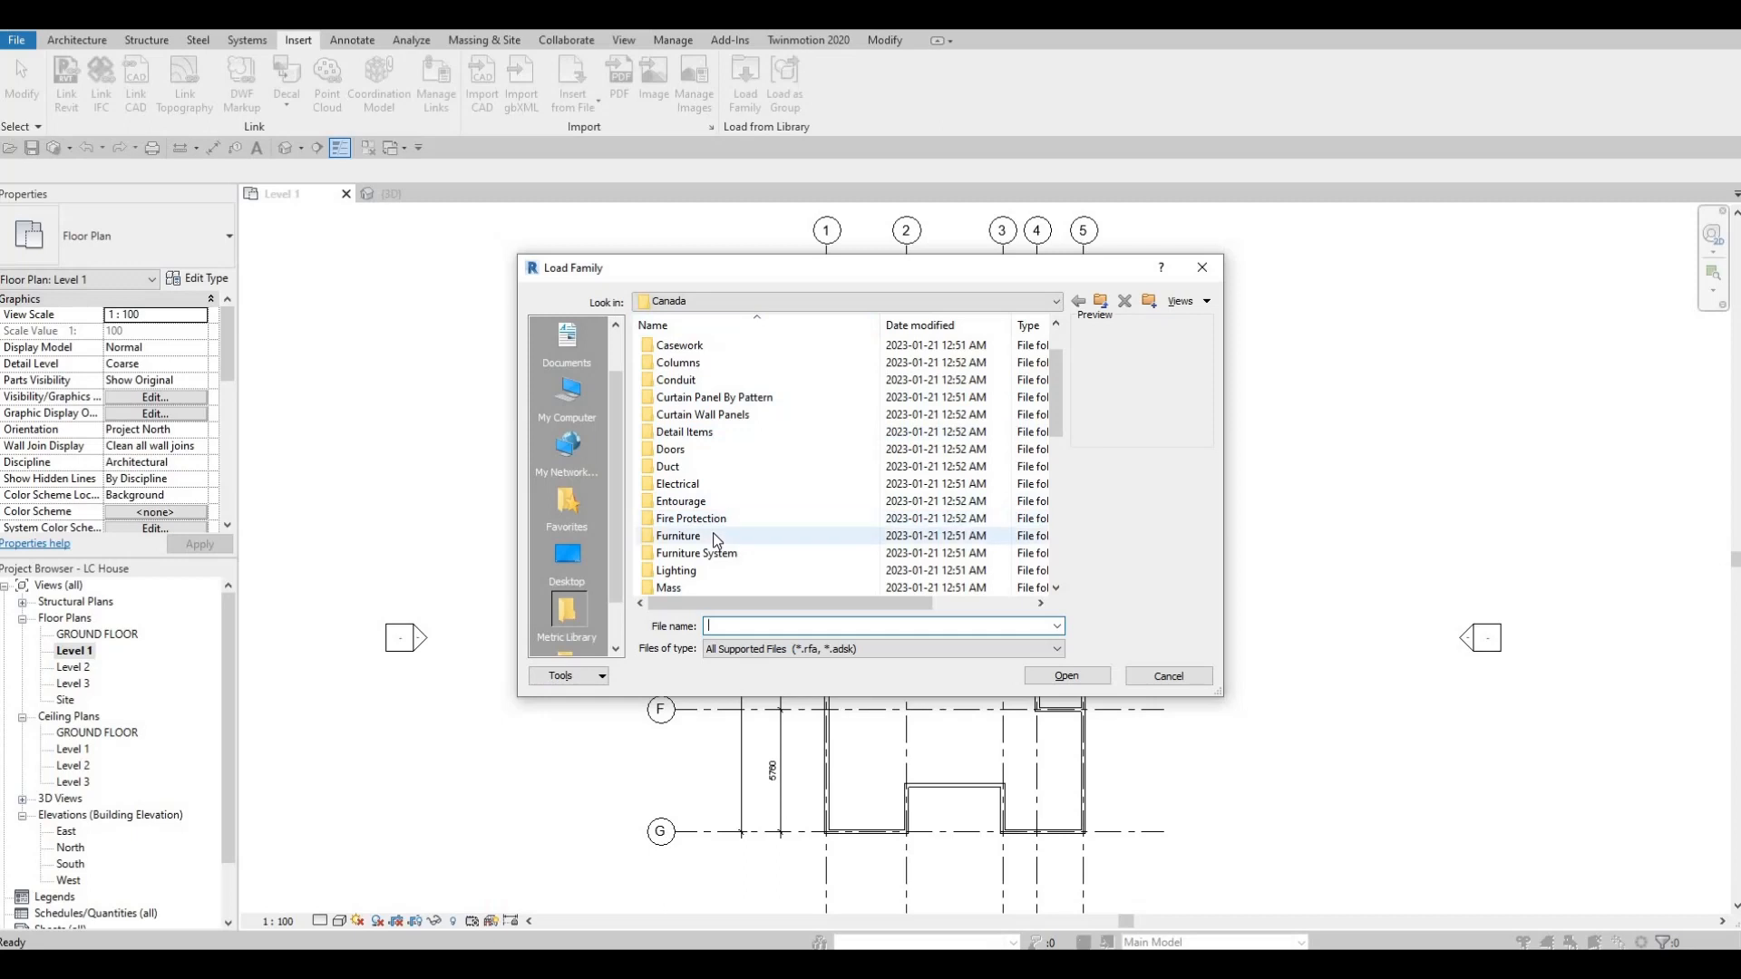
double_click(713, 535)
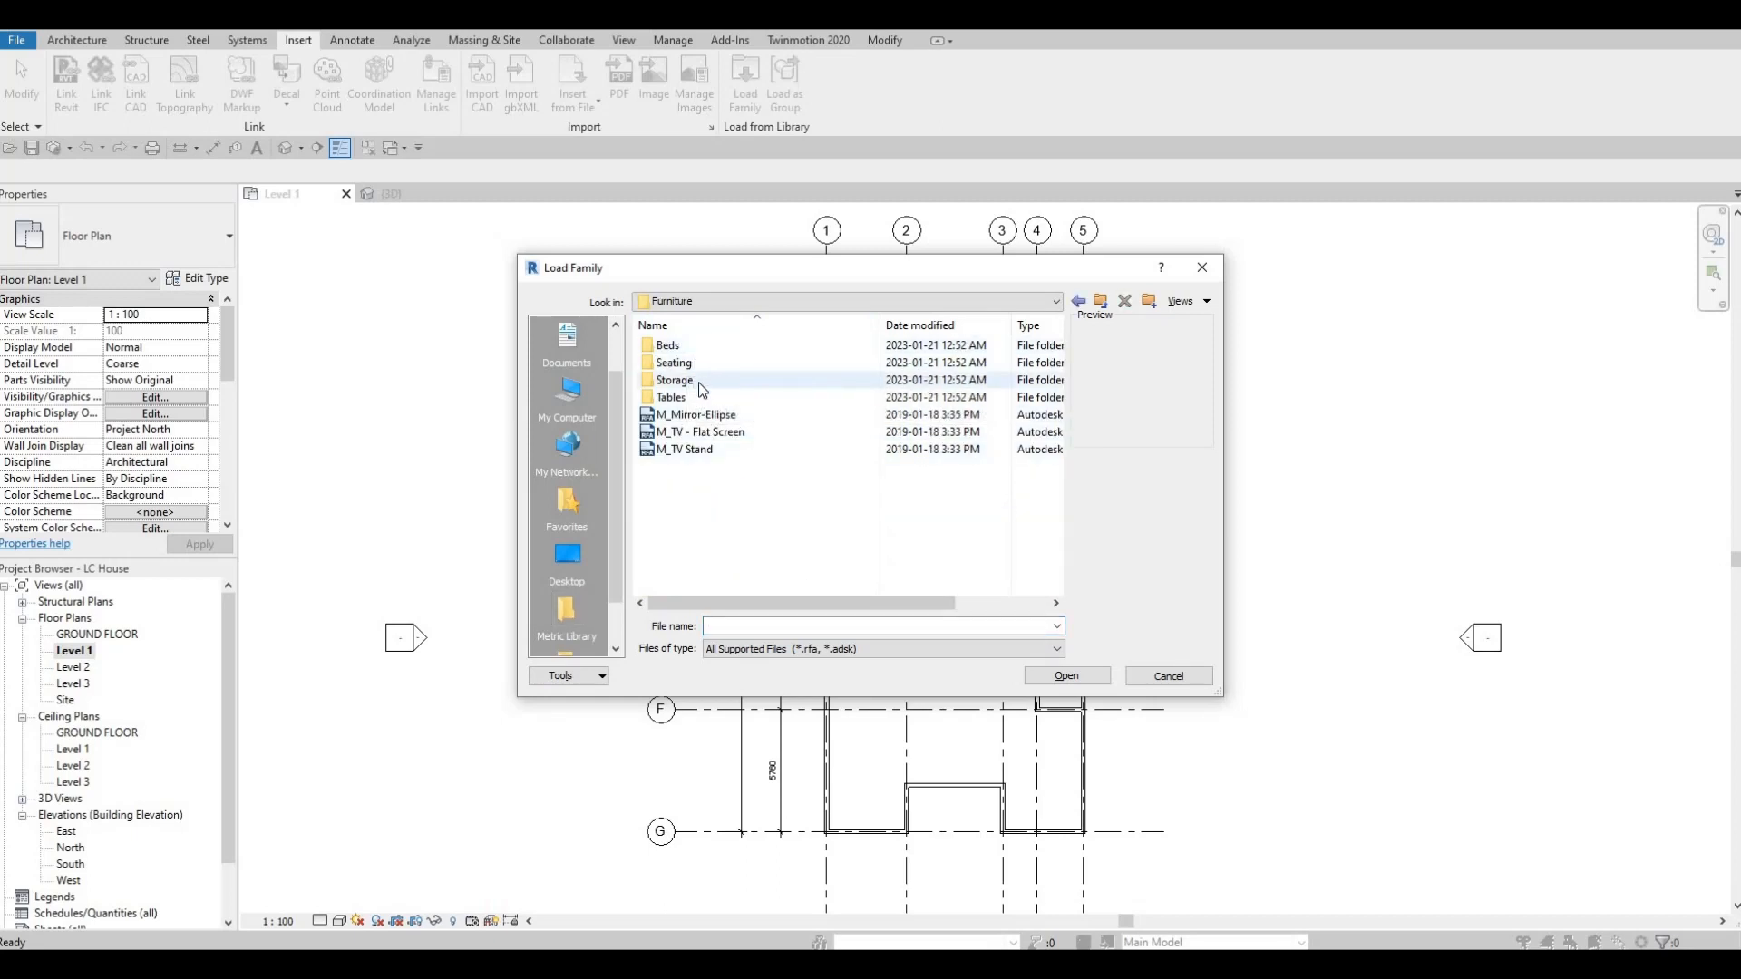
double_click(699, 398)
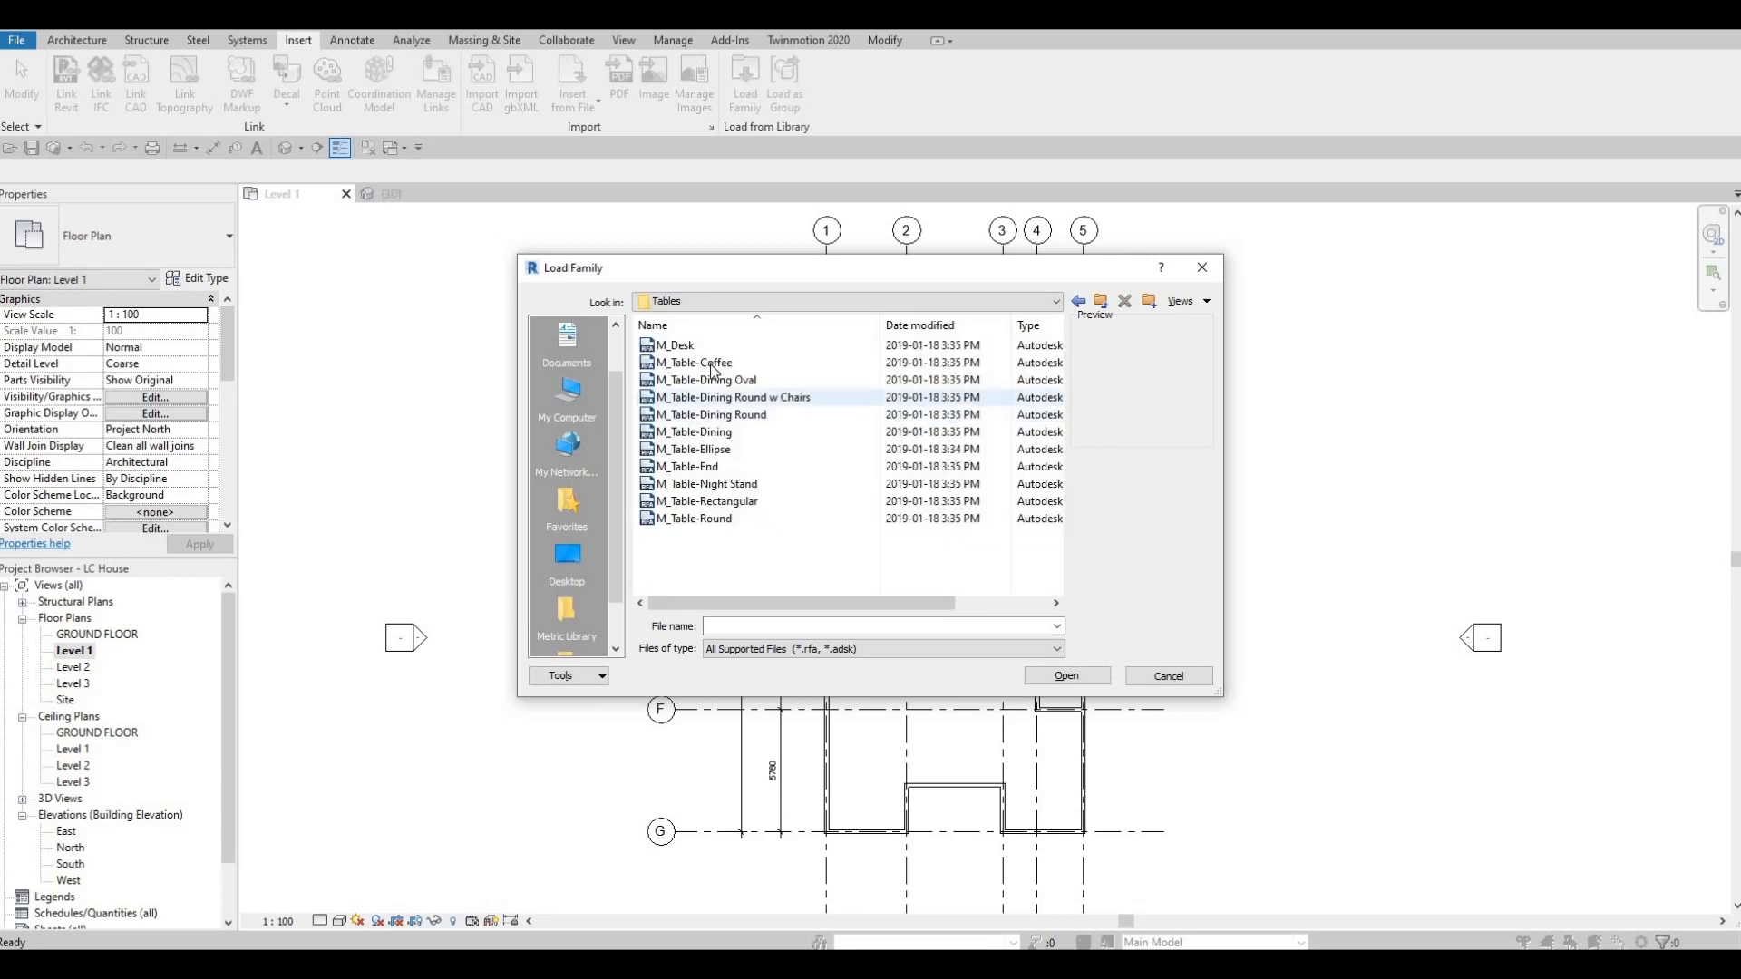
left_click(707, 367)
key("Down")
key("Down")
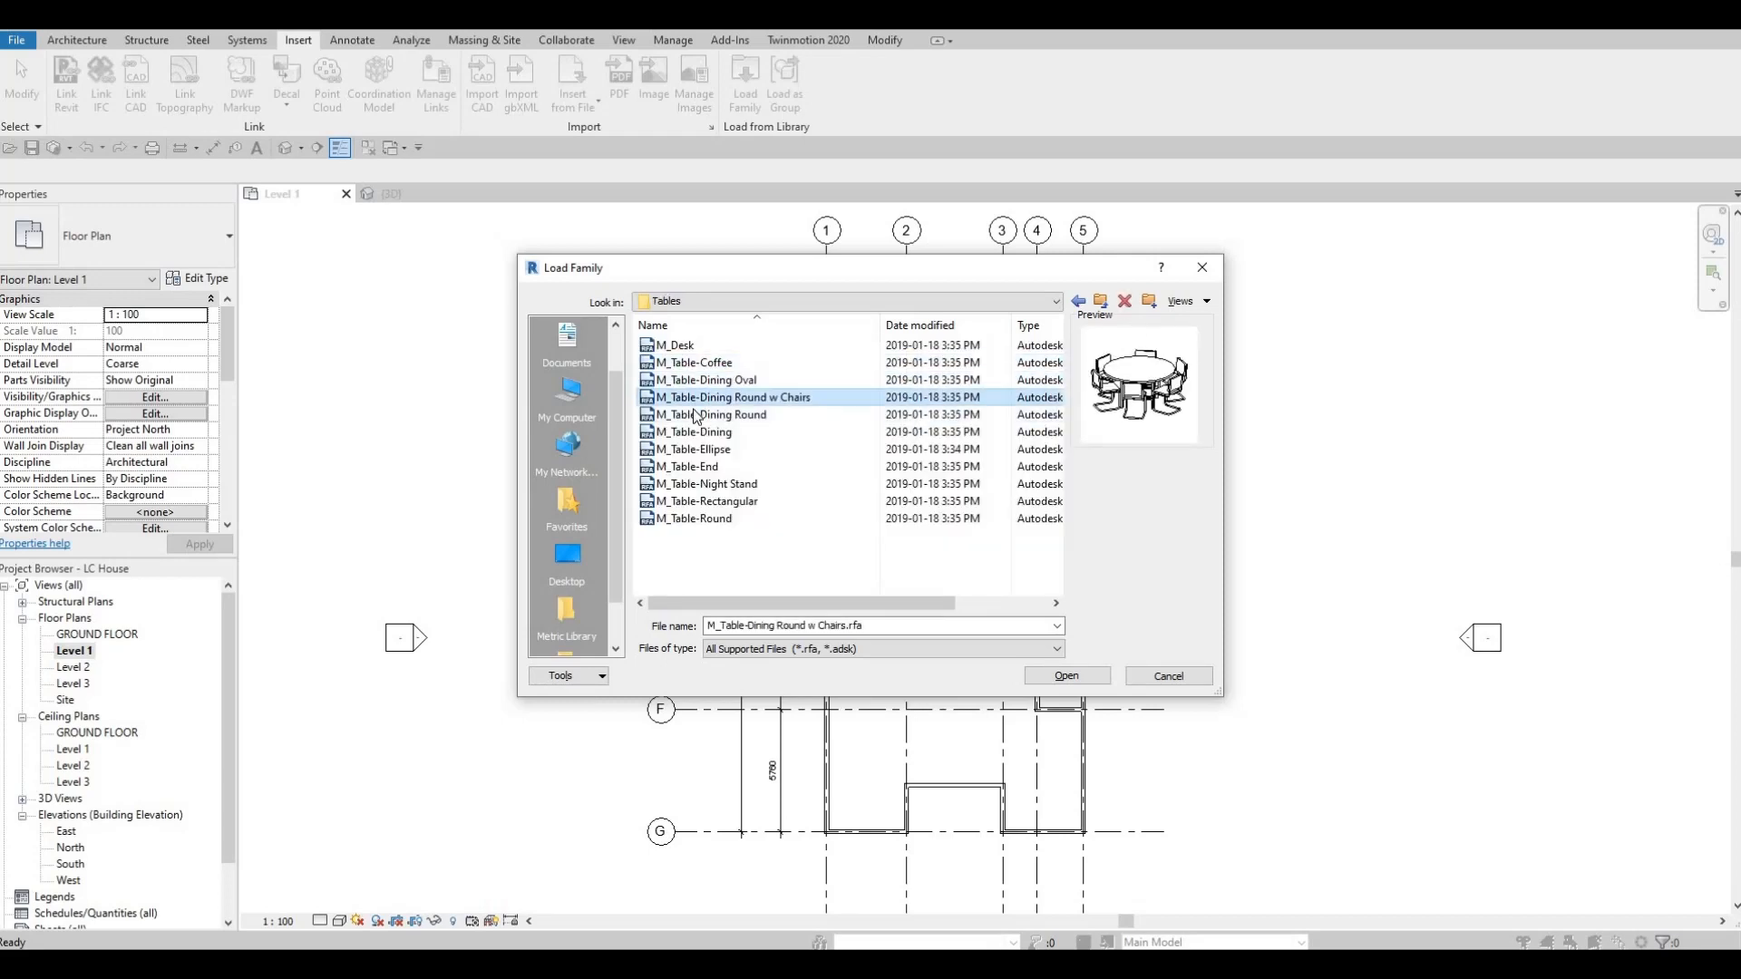
key("Down")
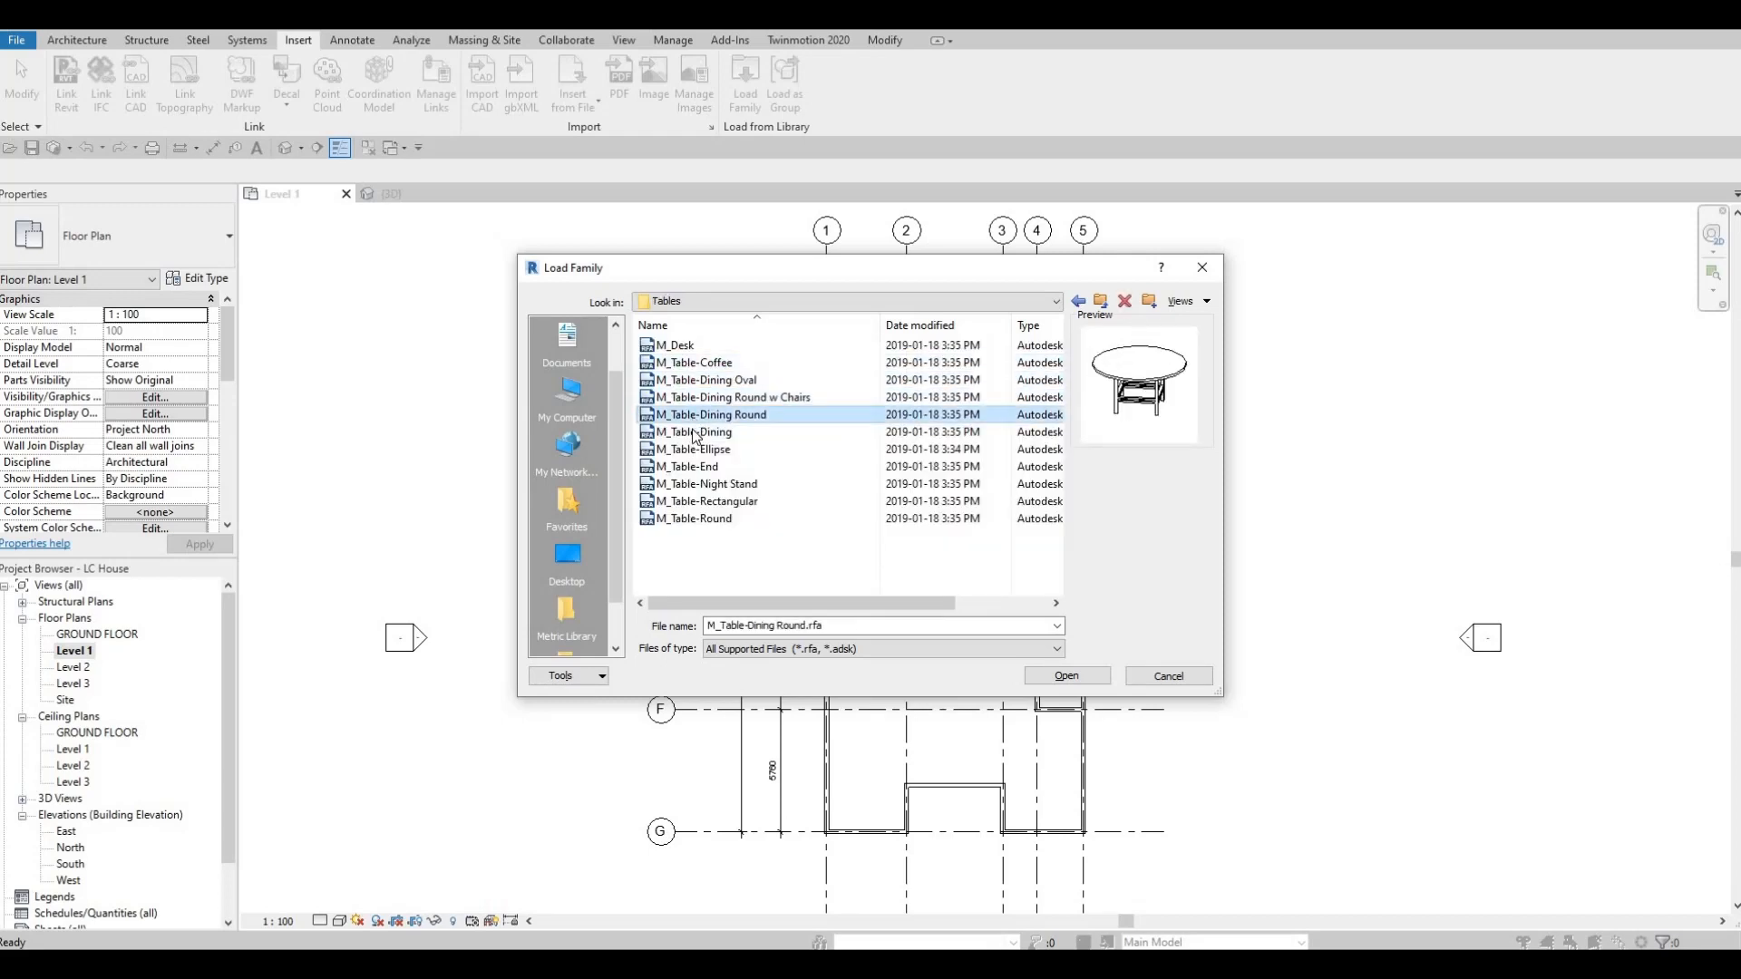
key("Down")
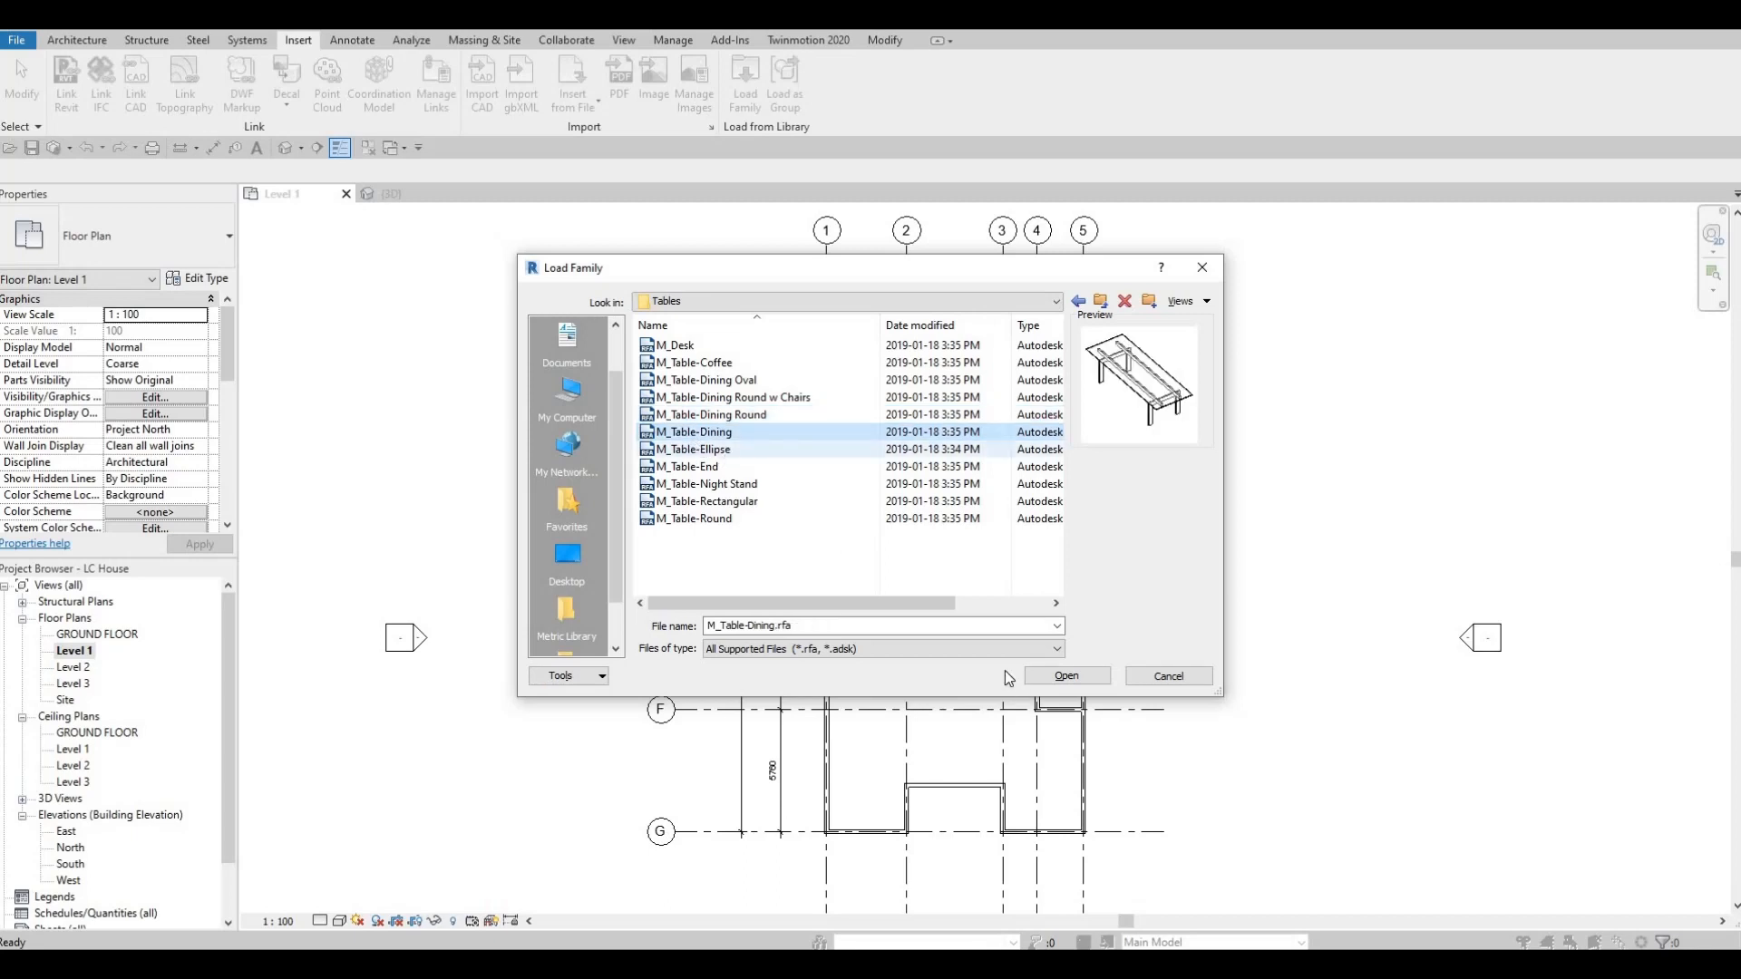
left_click(1081, 681)
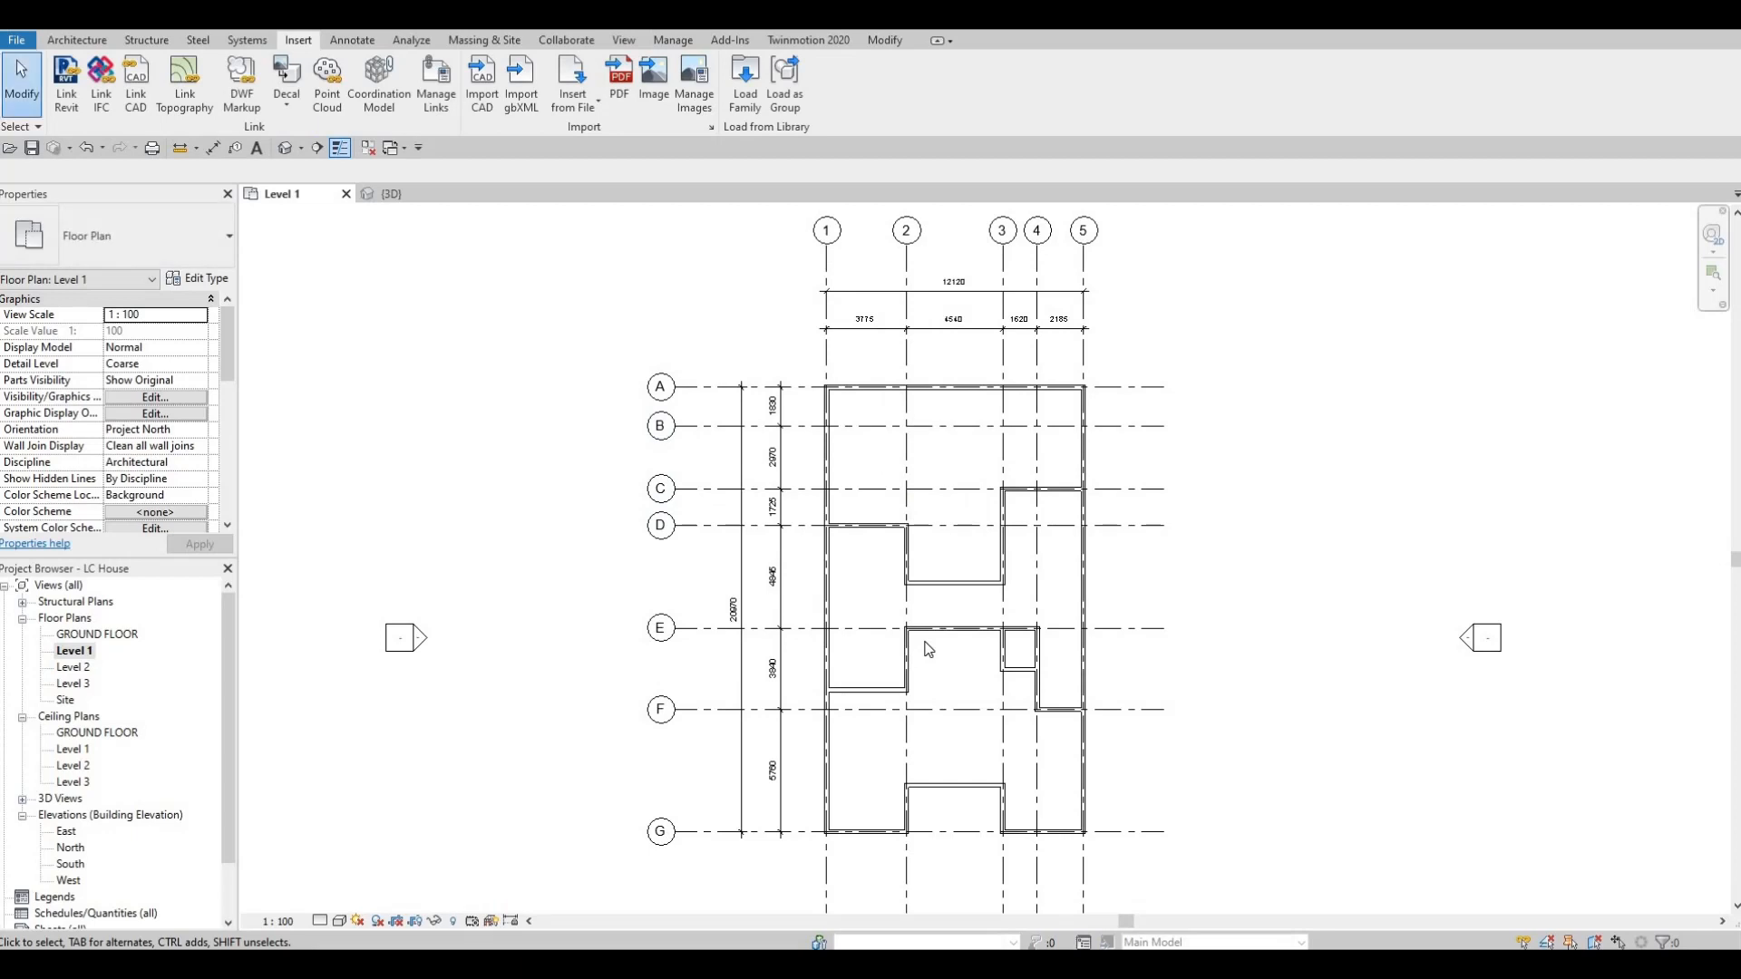
Place a 0762 x 2134mm M_Table-Dining parallel to grid 1, centred about 1700 mm from grid 1 and 2000 mm below grid D, and select it.
key("c")
key("m")
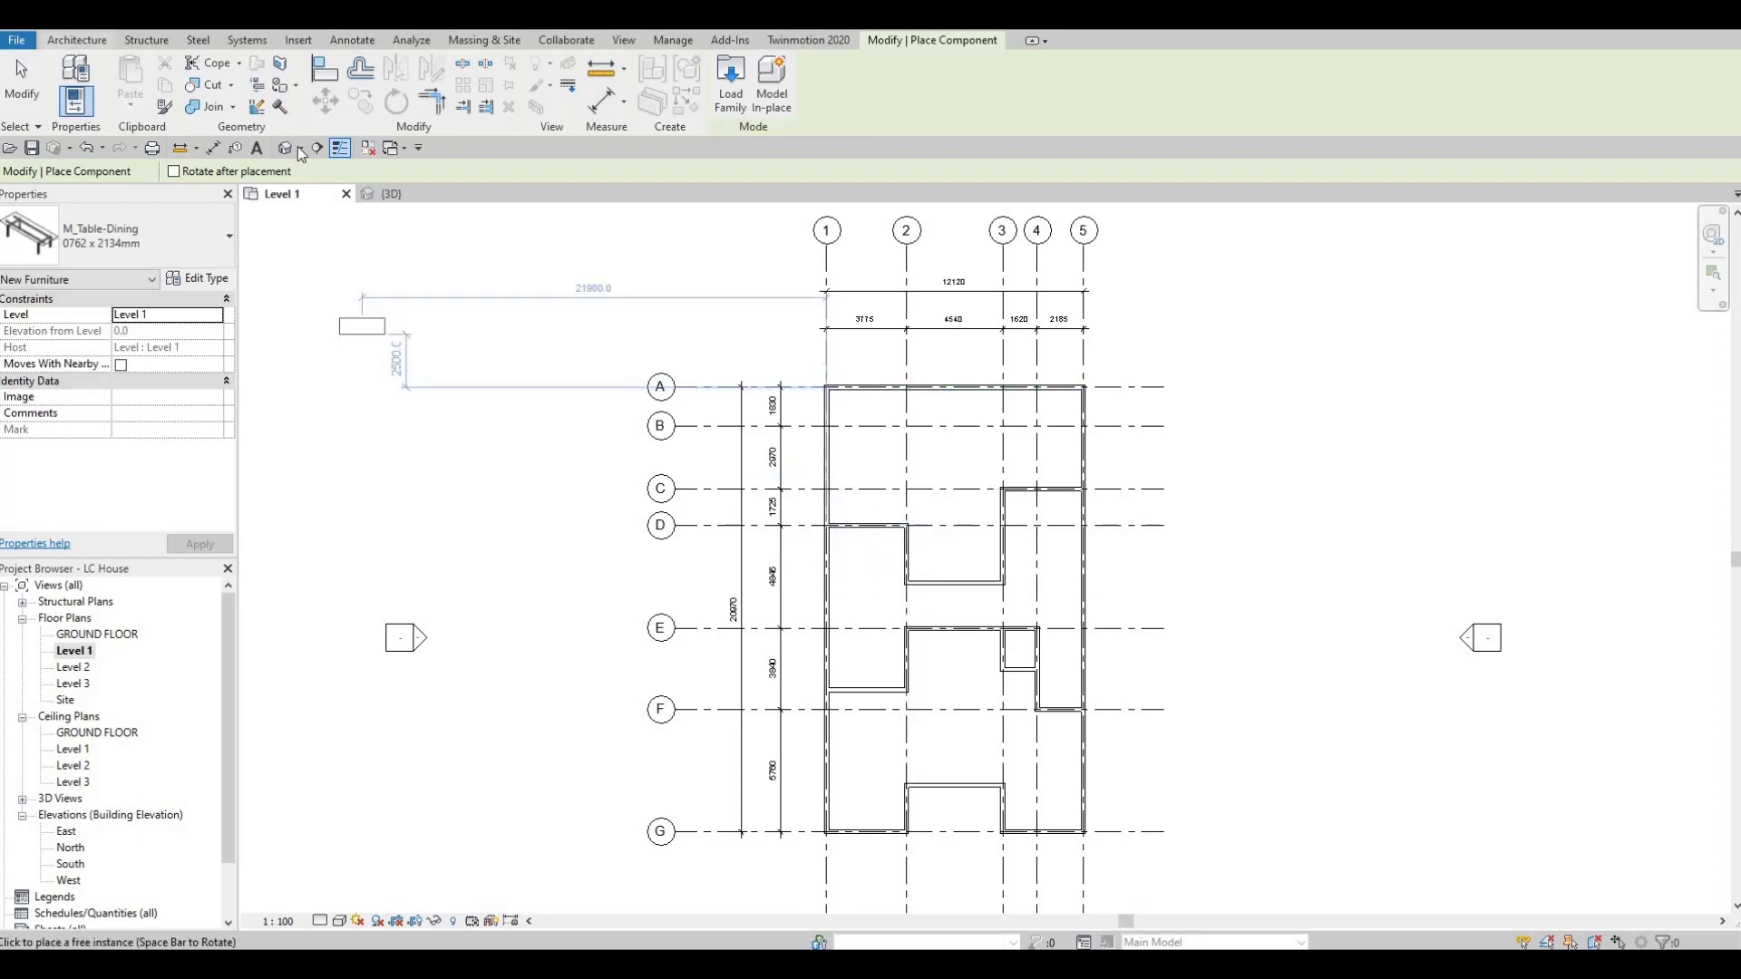
left_click(79, 43)
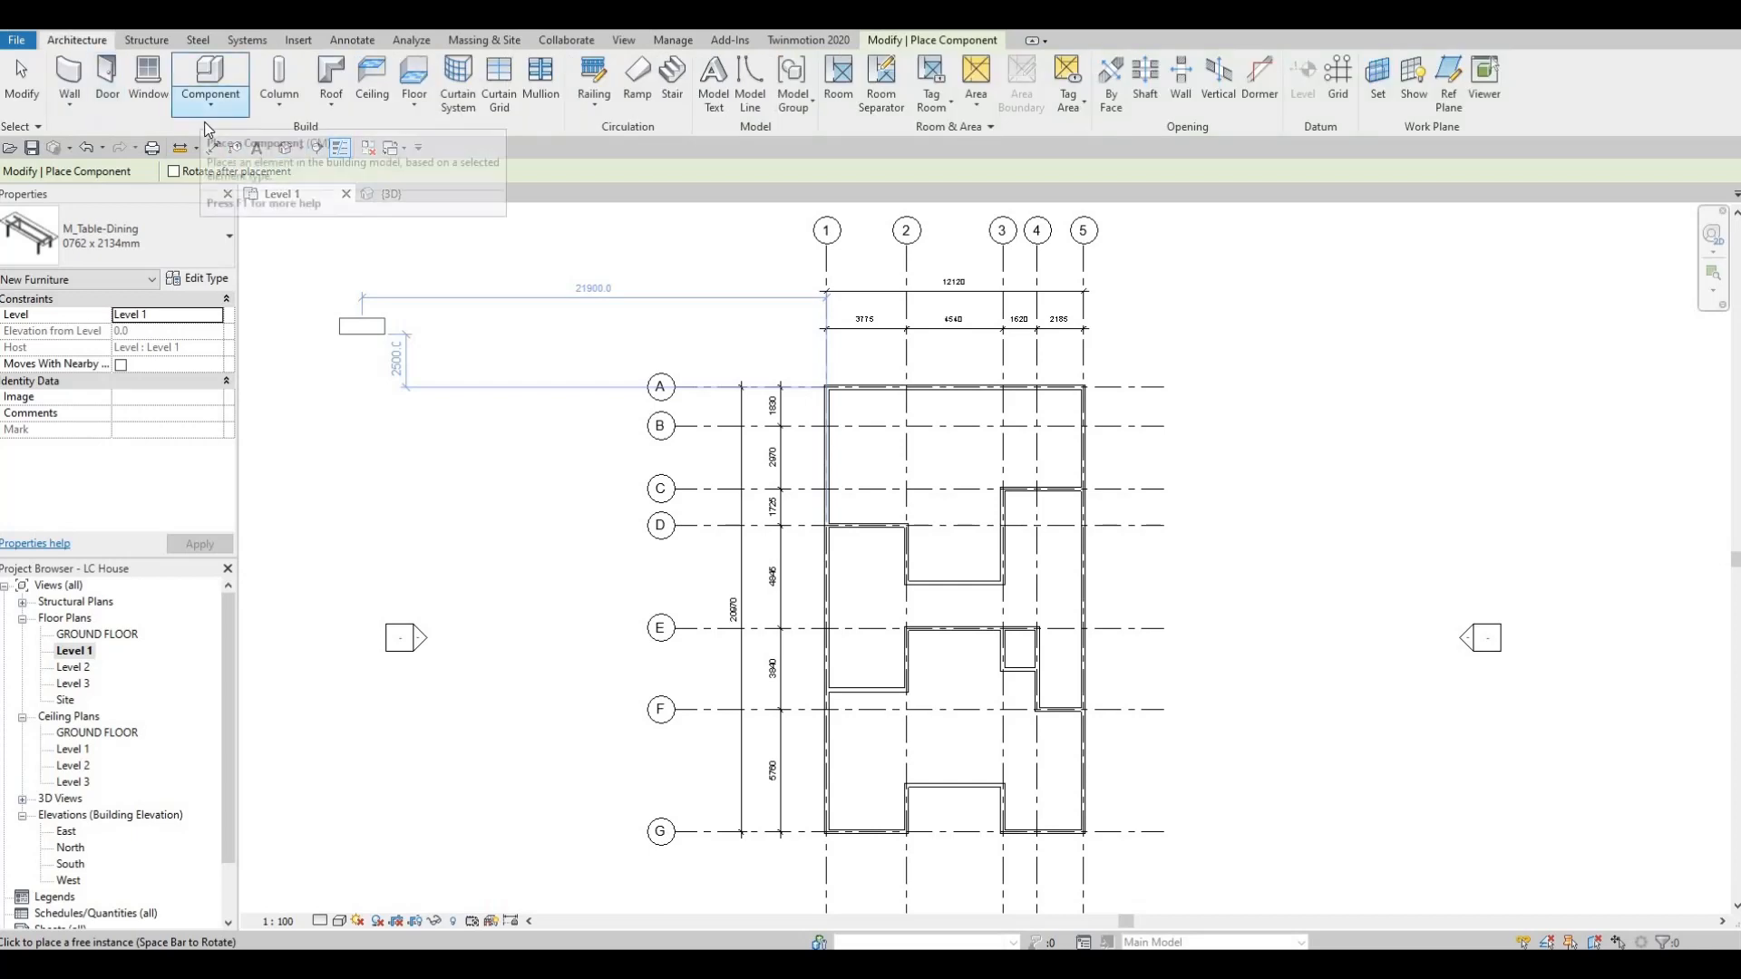
left_click(209, 100)
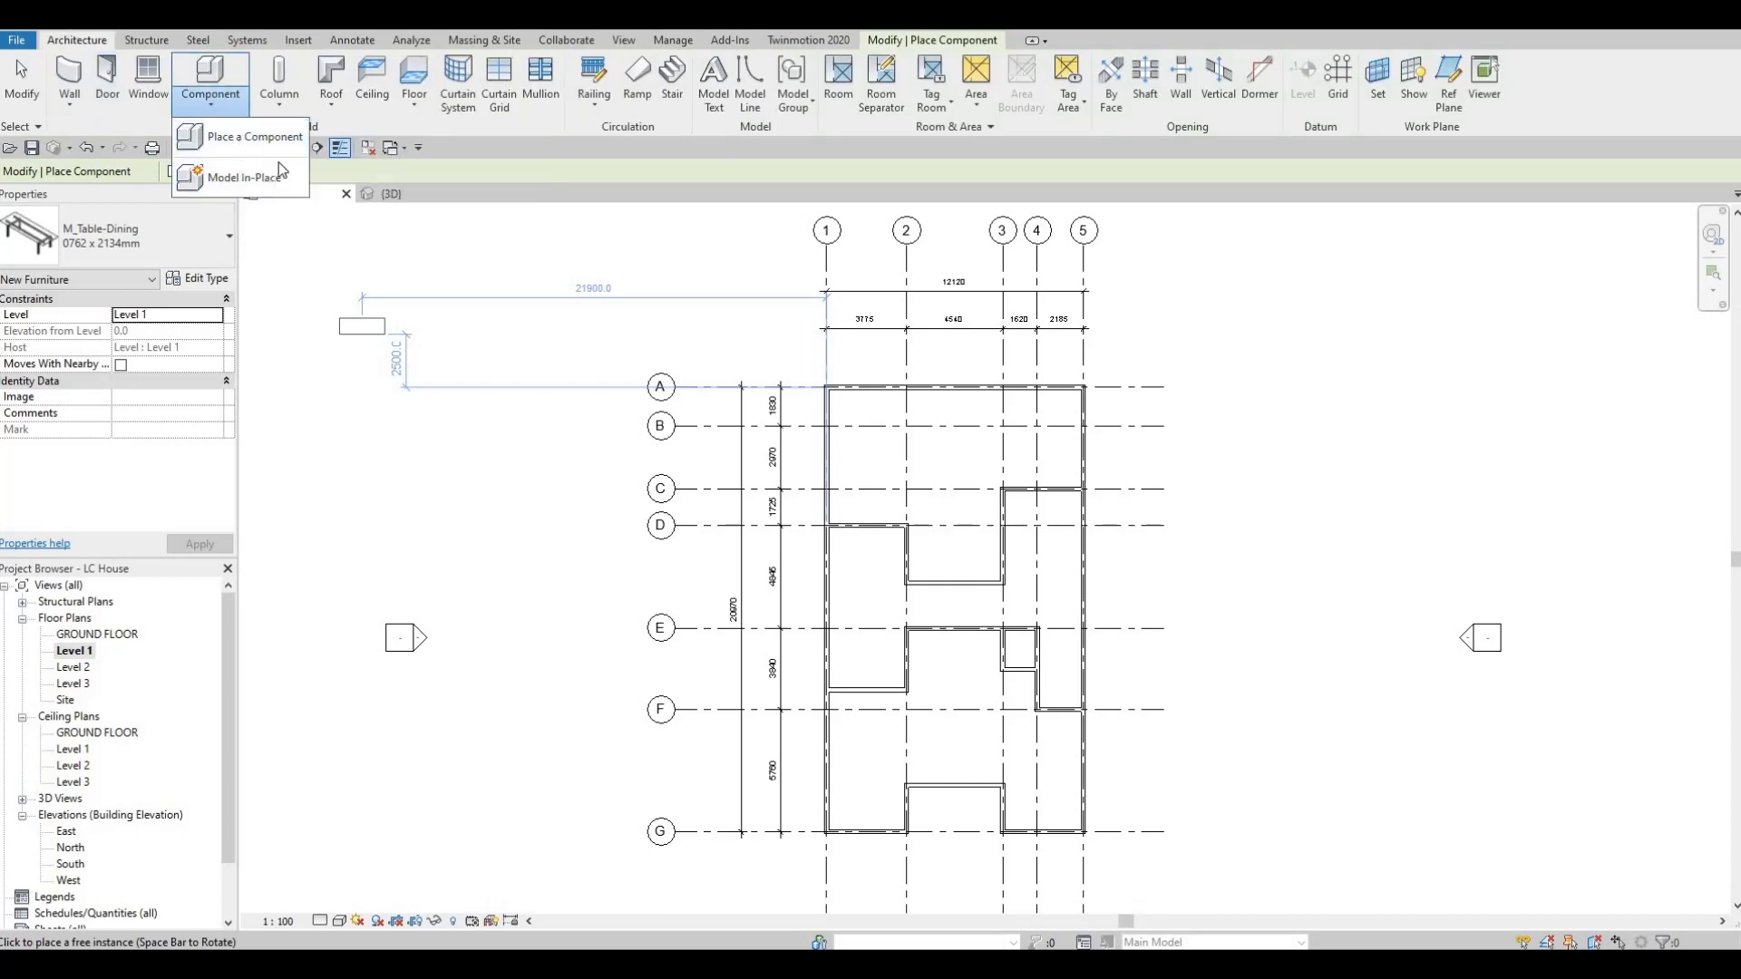
left_click(247, 138)
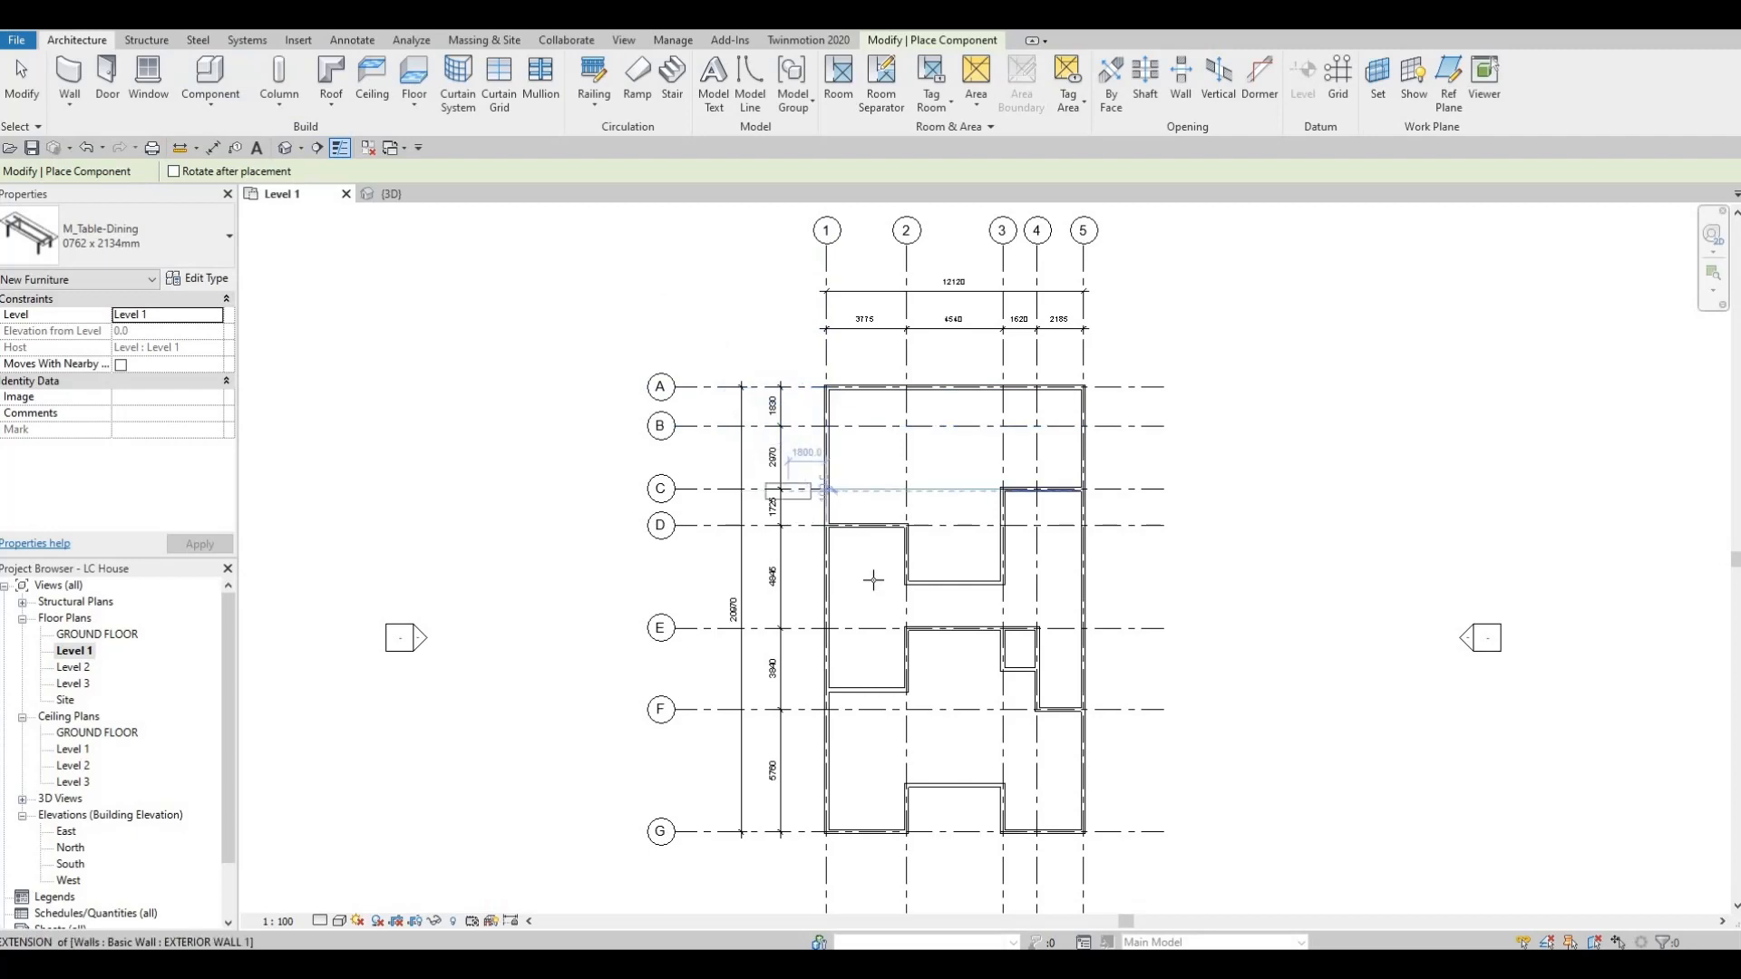
scroll(878, 558, "up", 3)
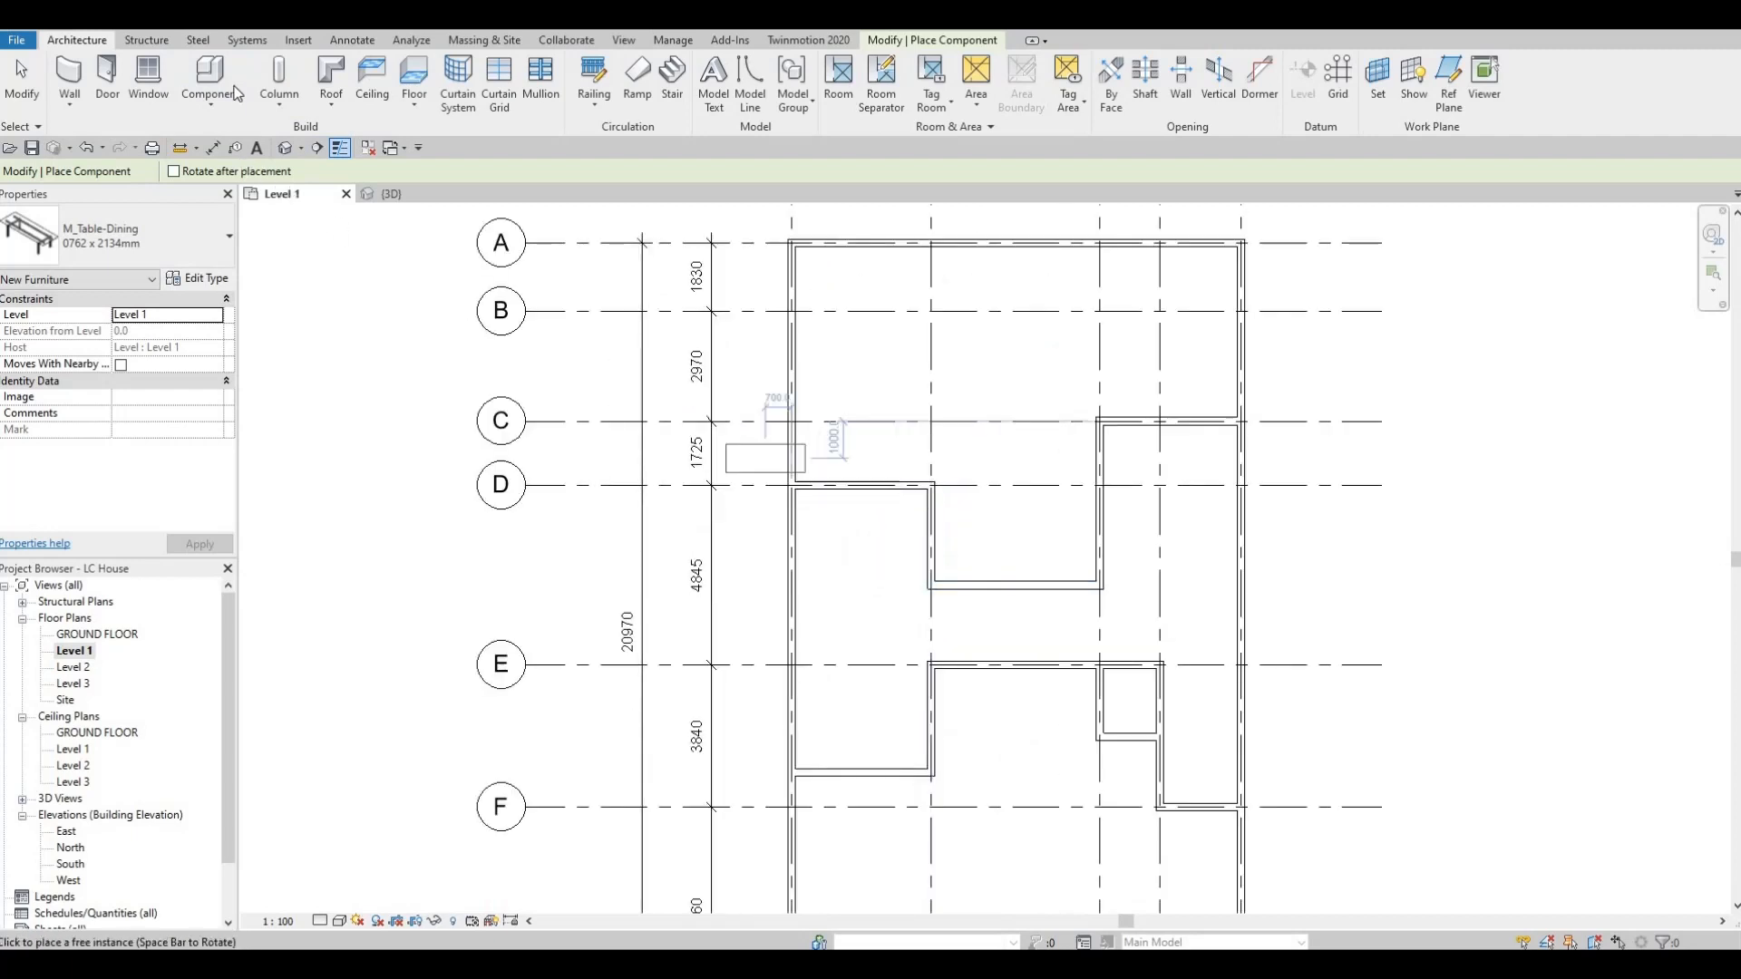
left_click(168, 238)
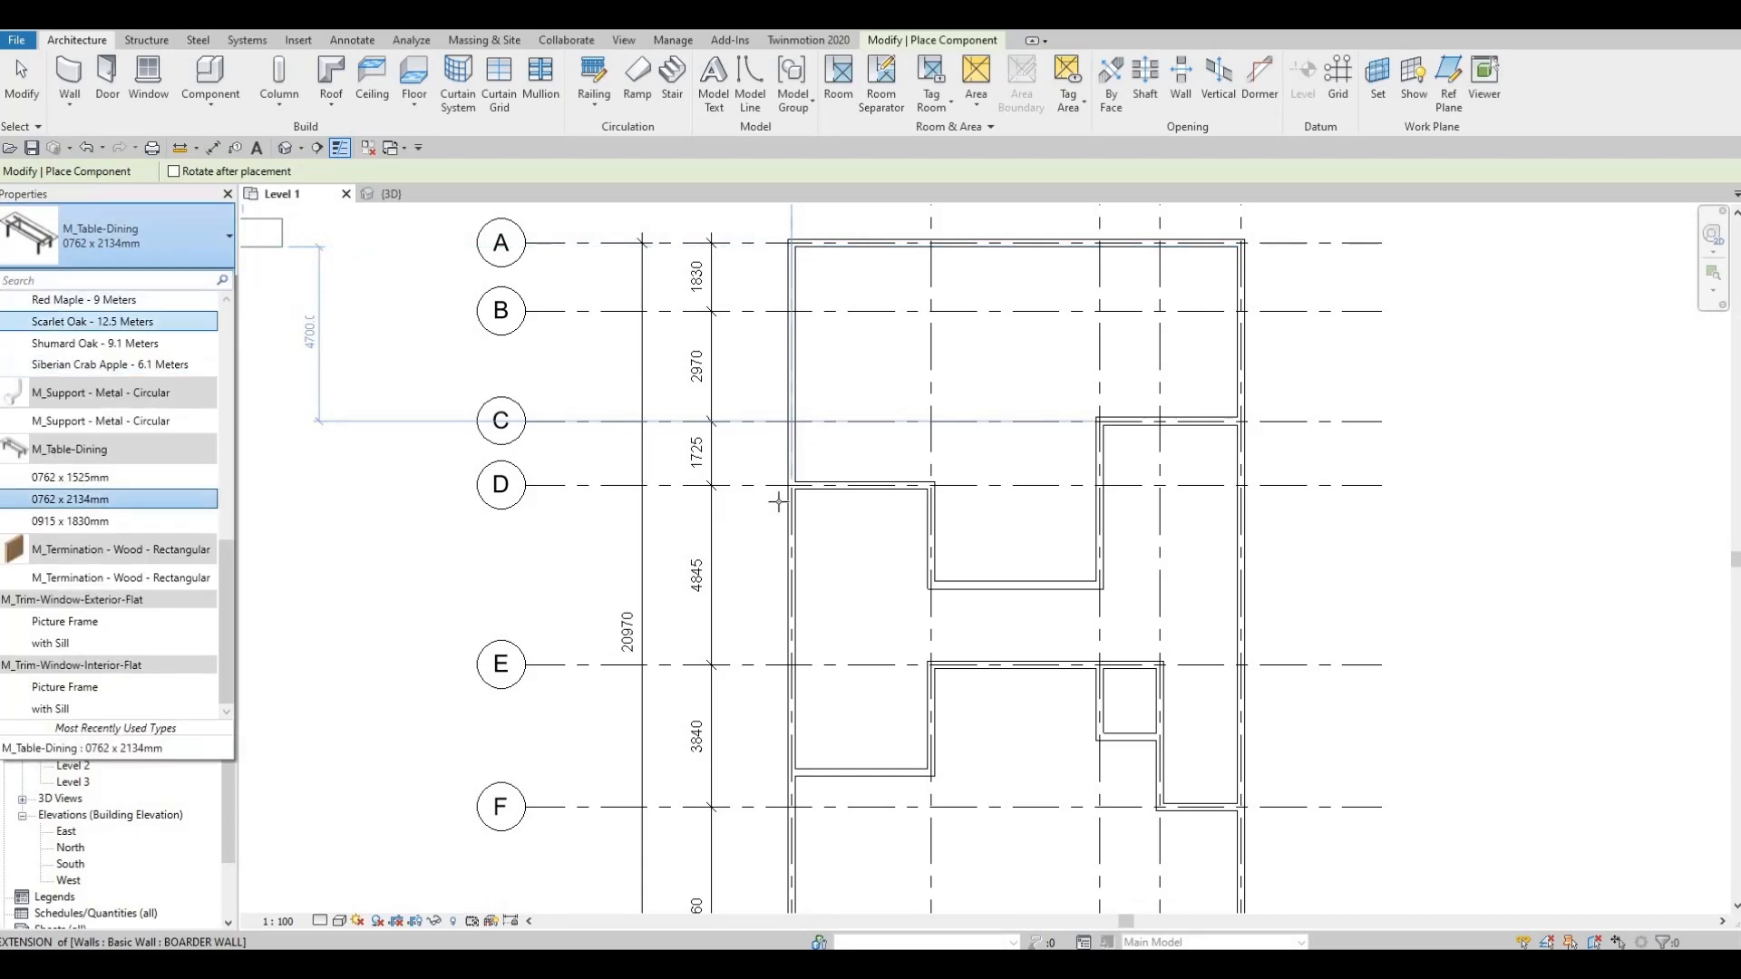
key("Escape")
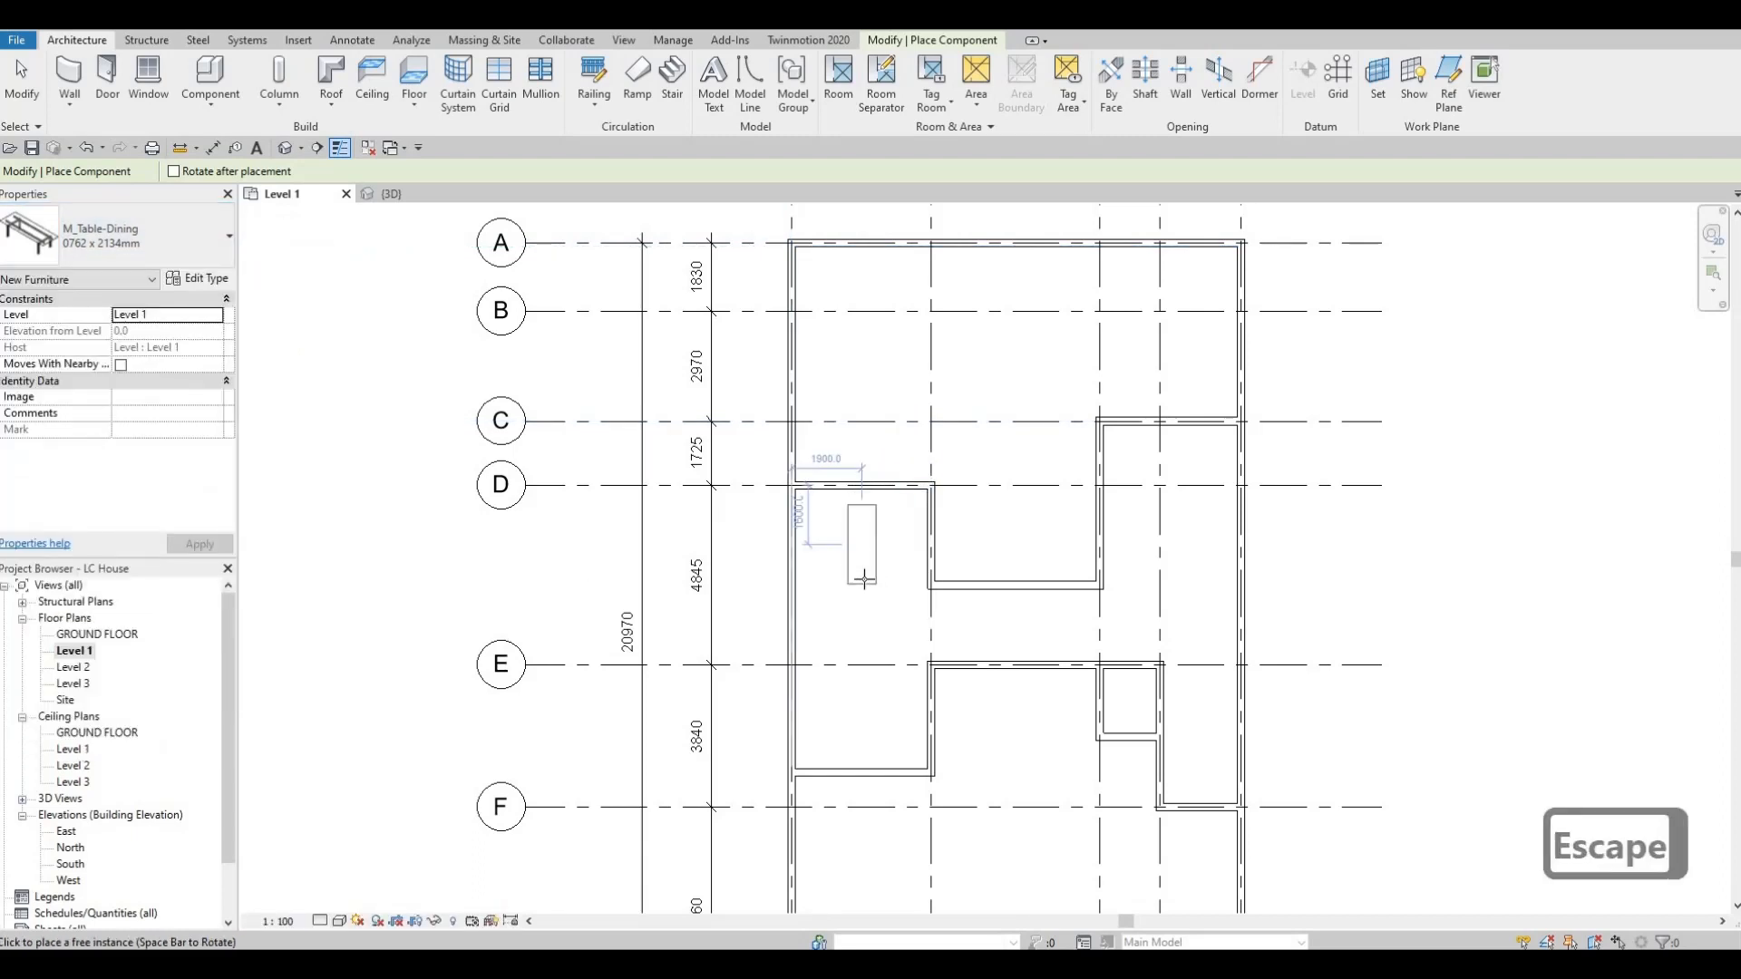
scroll(860, 572, "up", 1)
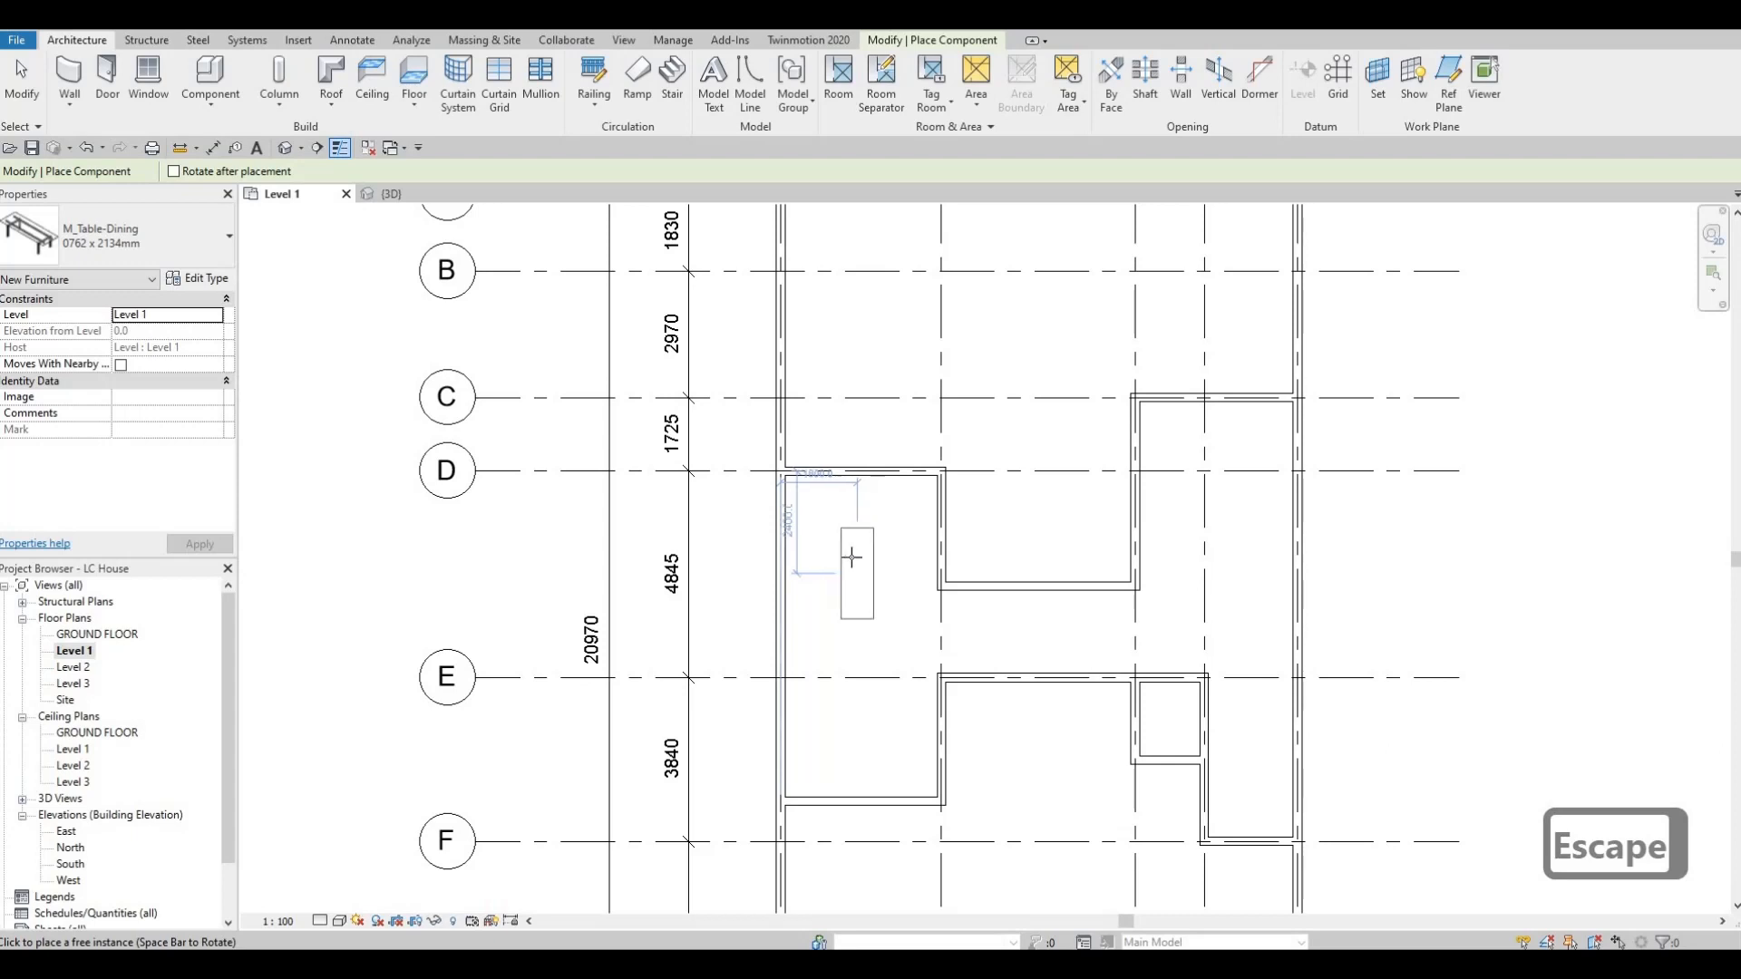
left_click(844, 551)
key("Escape")
key("Escape")
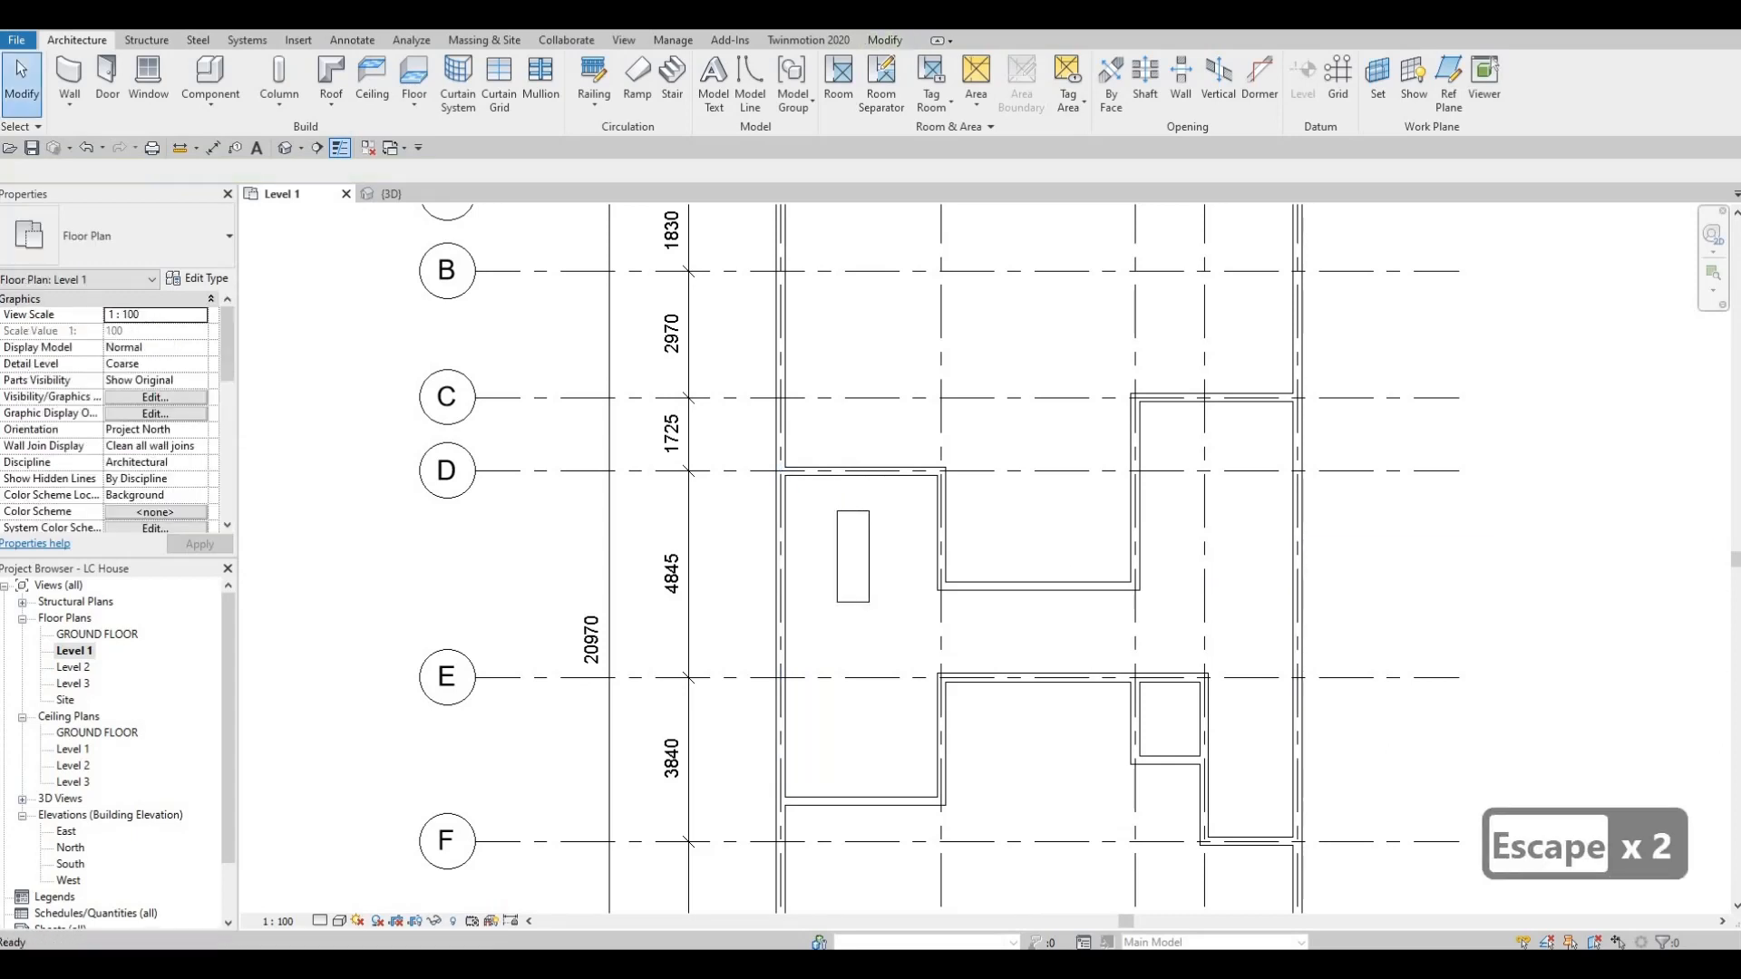
scroll(825, 524, "up", 1)
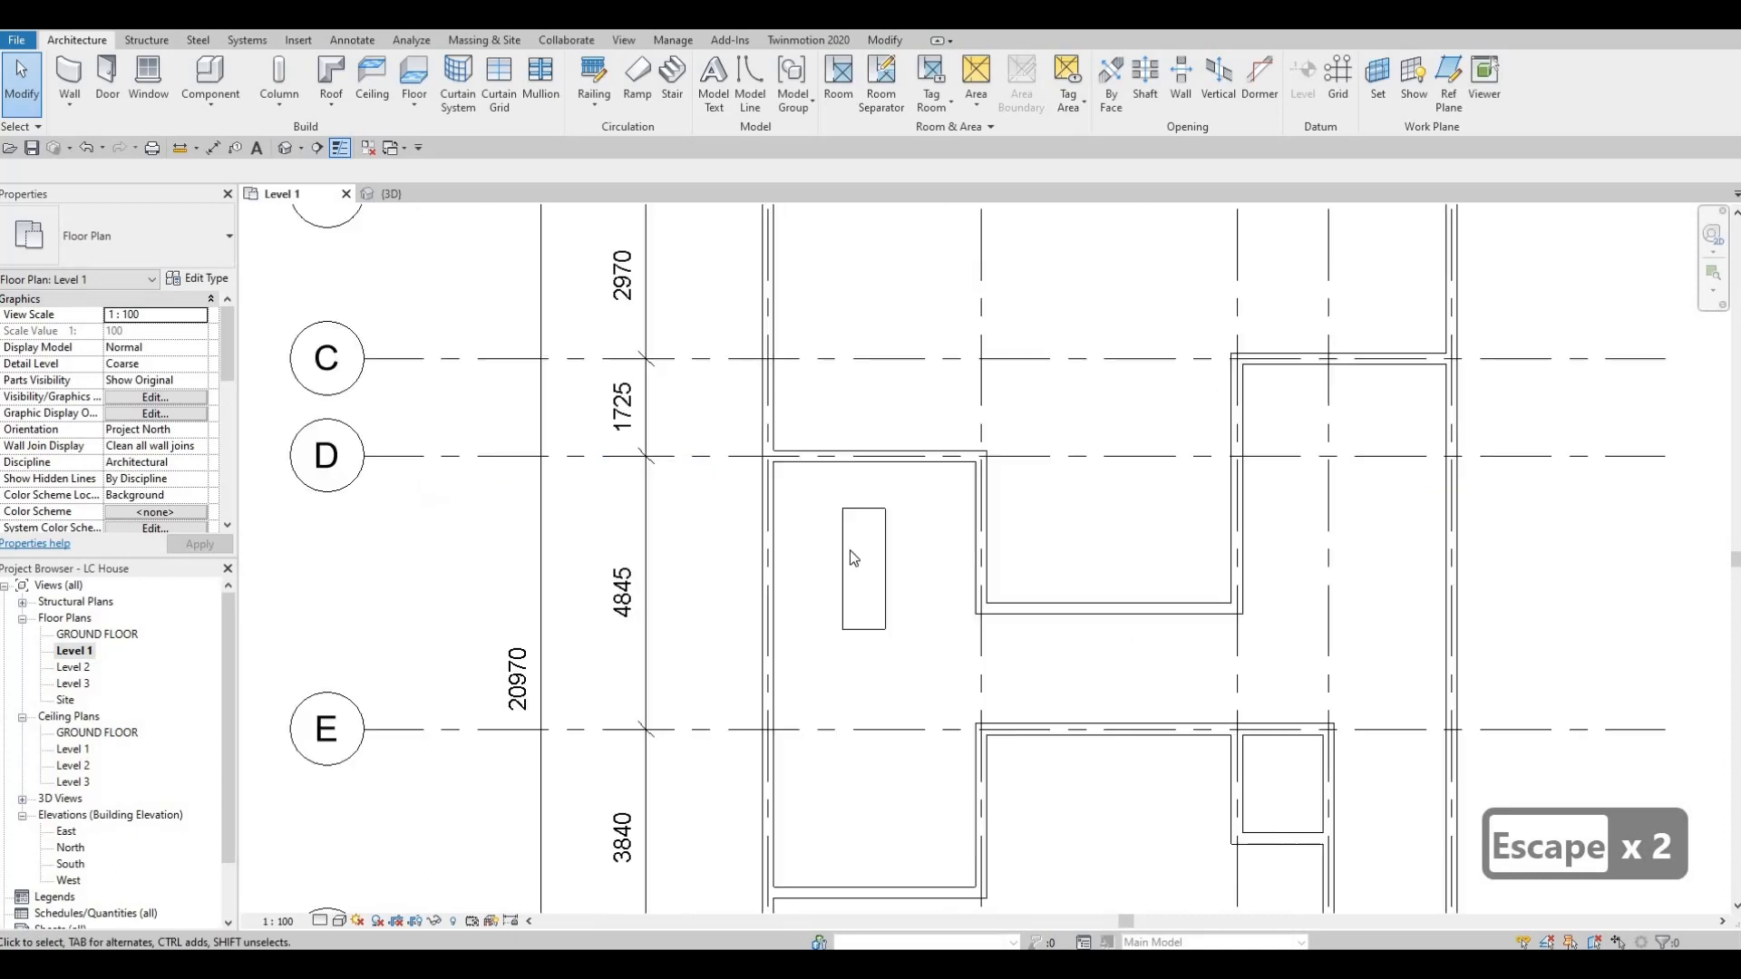
left_click(846, 553)
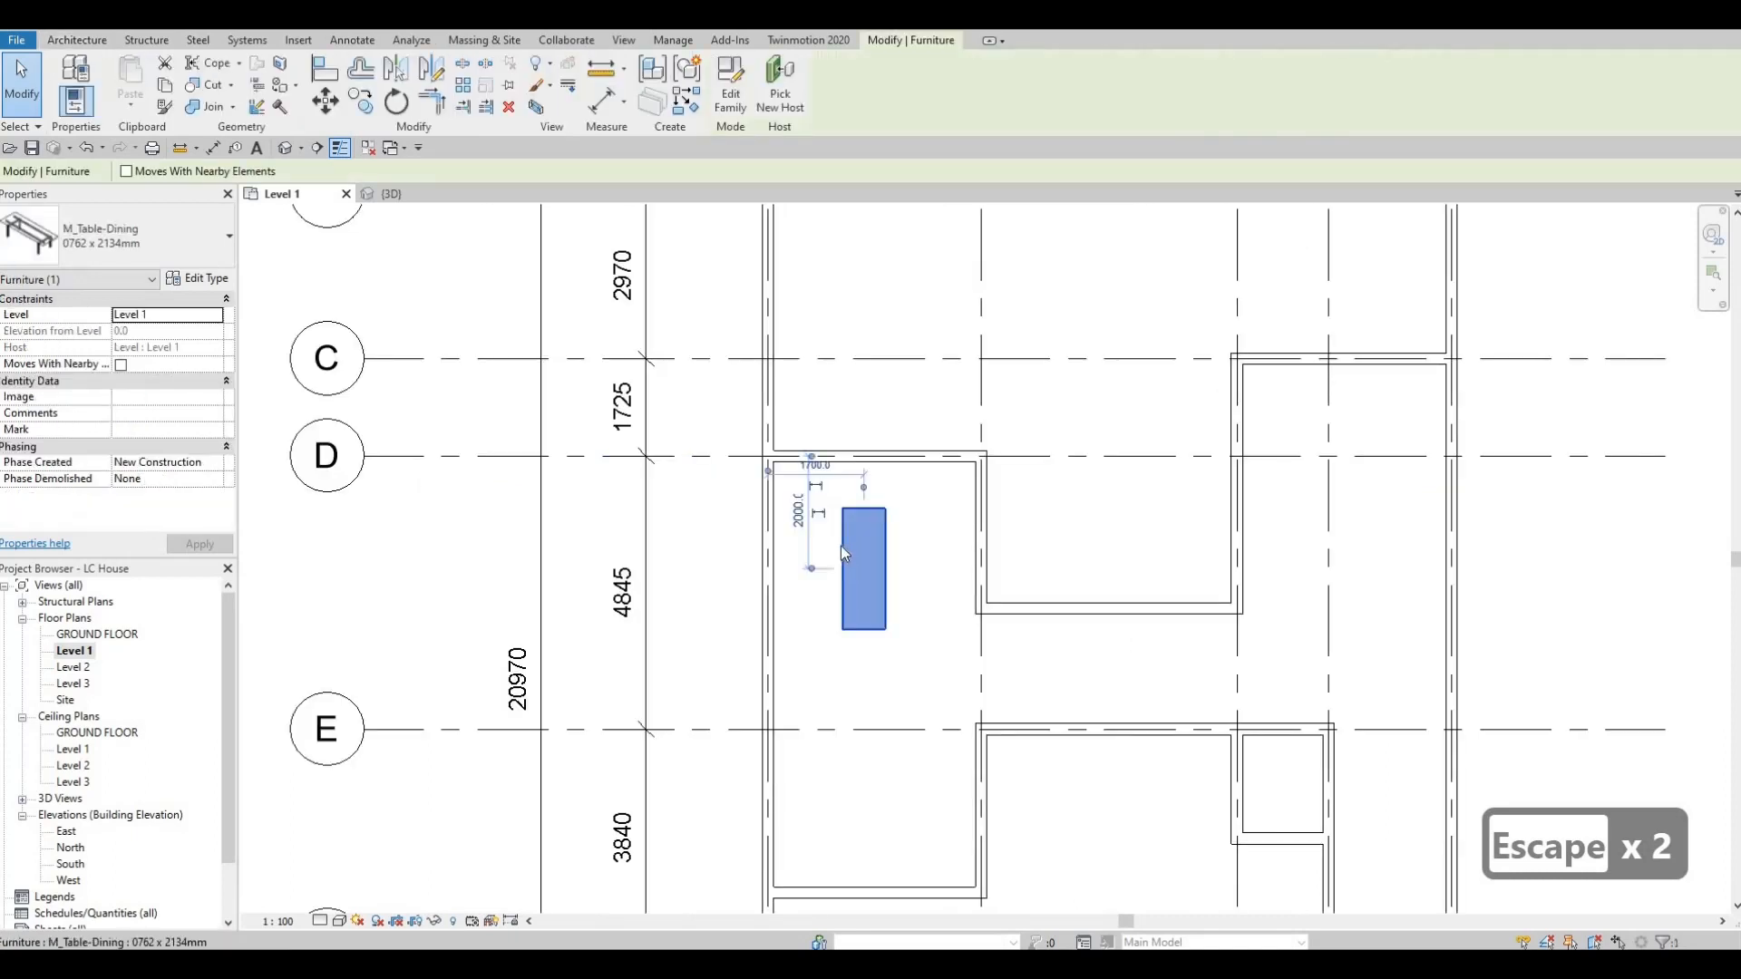
Change the dining table to the 0915 x 1830mm type and duplicate that type as DINIGN TABLE.
left_click(140, 246)
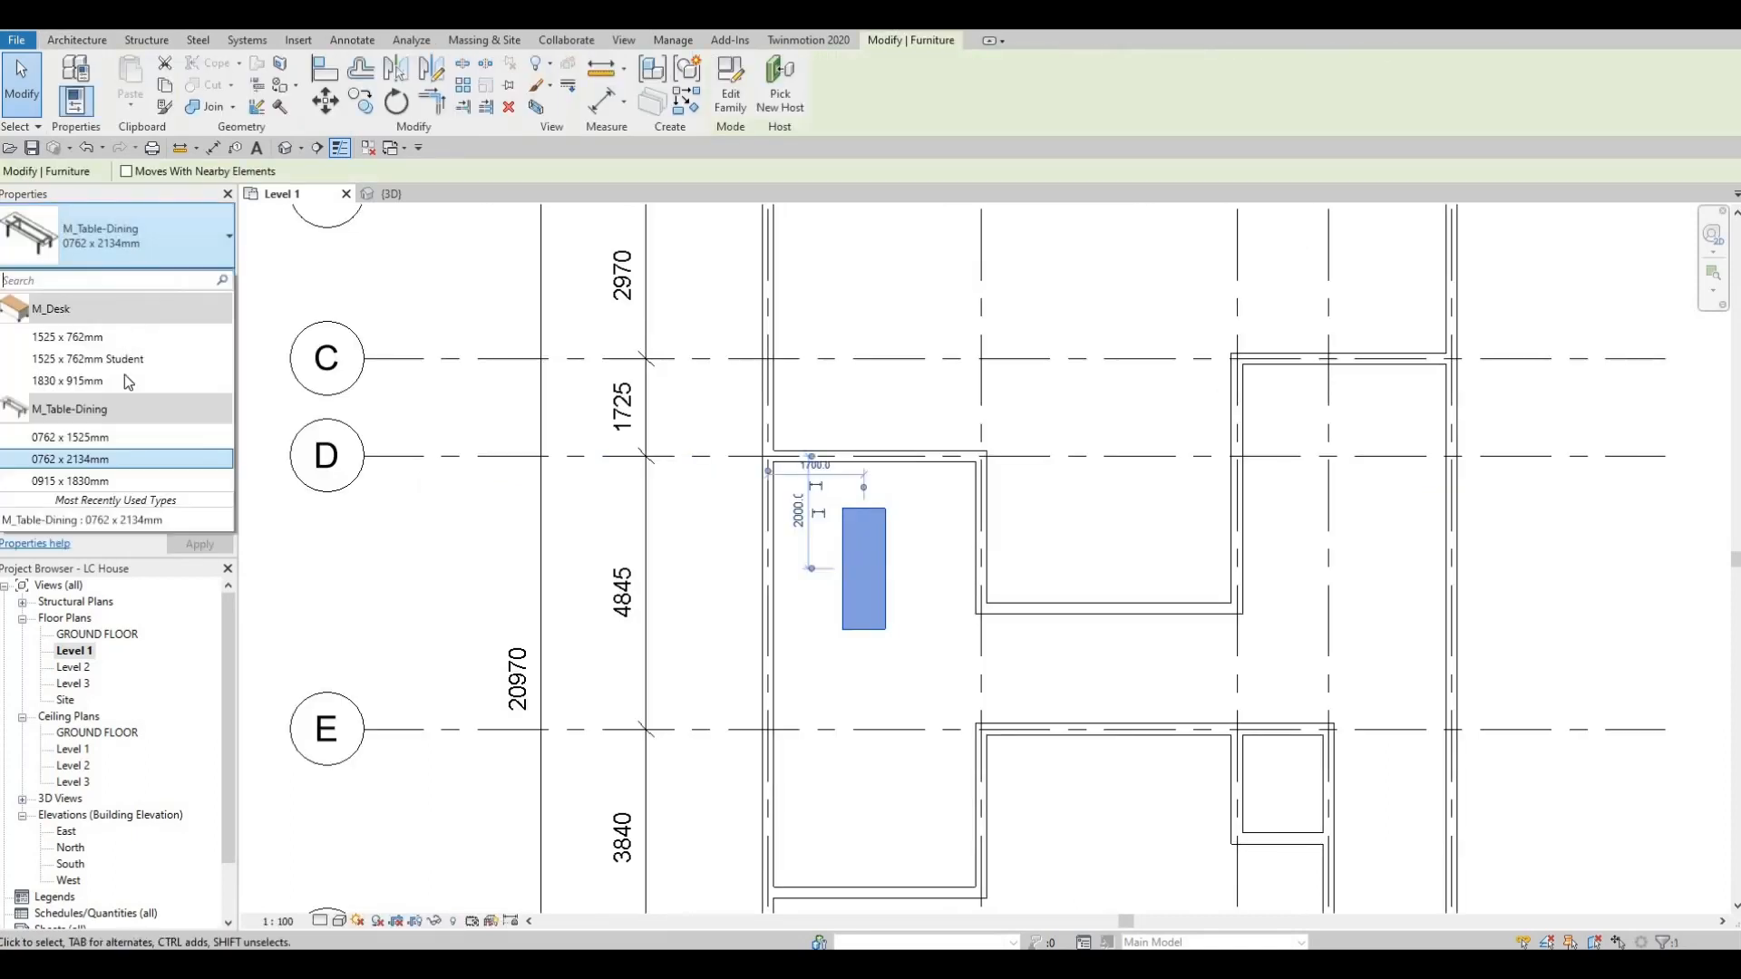
left_click(119, 480)
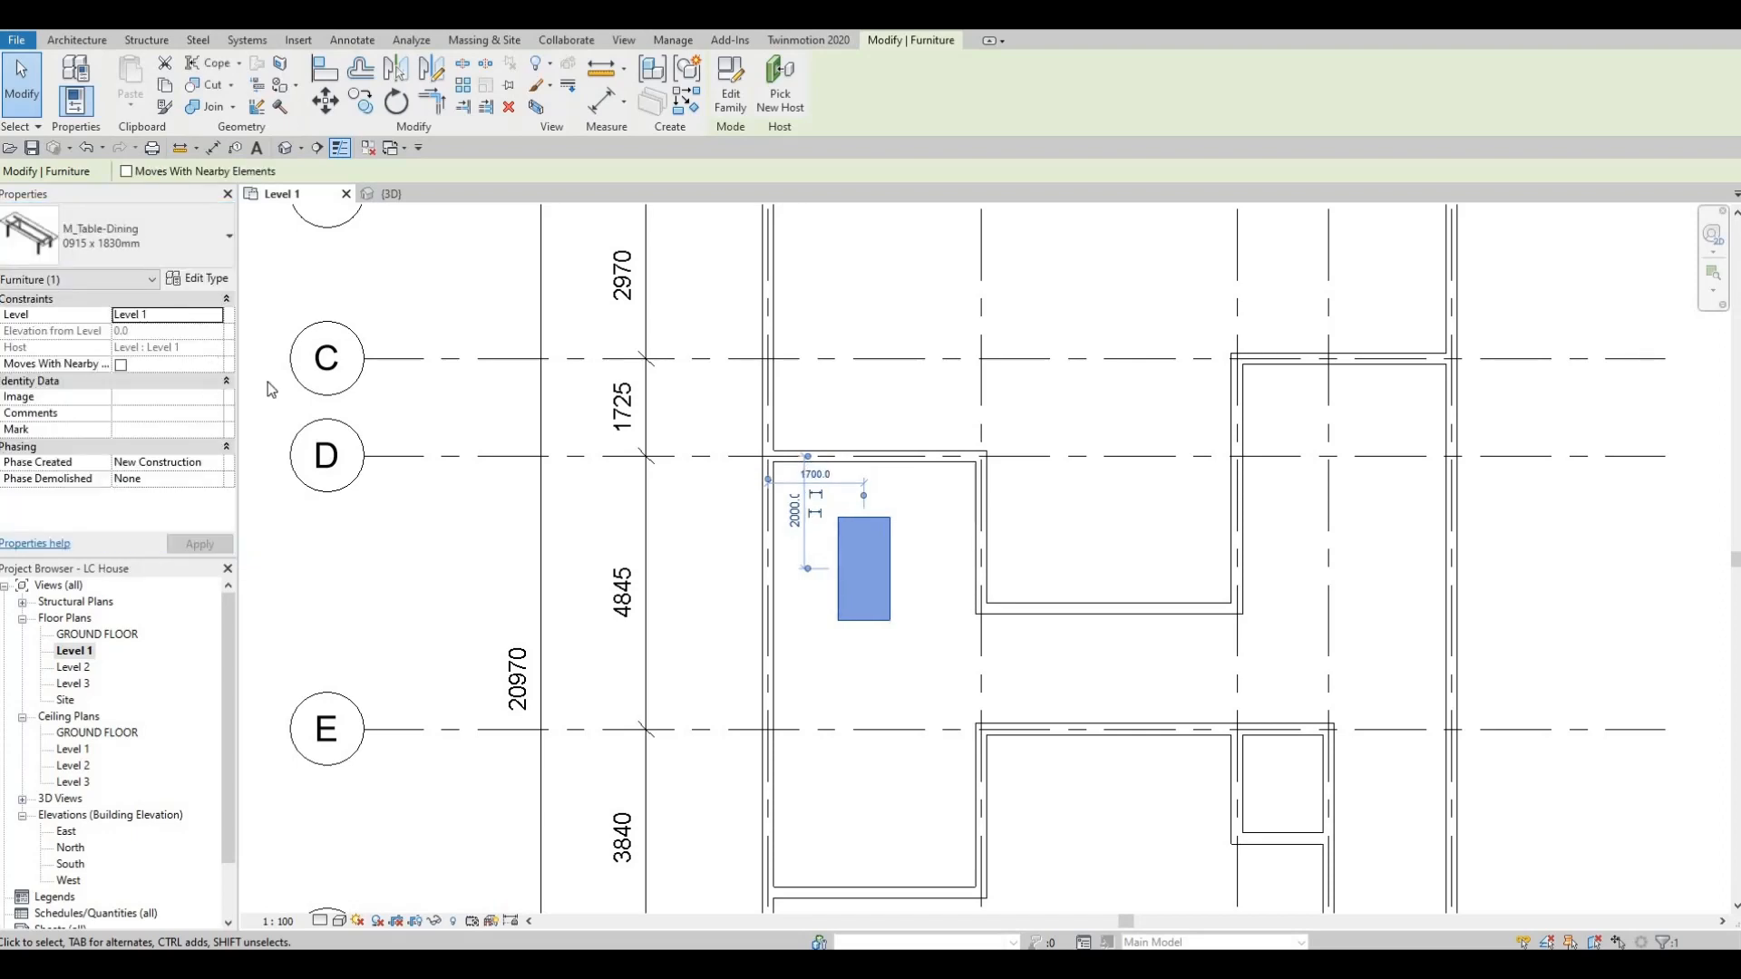
left_click(216, 286)
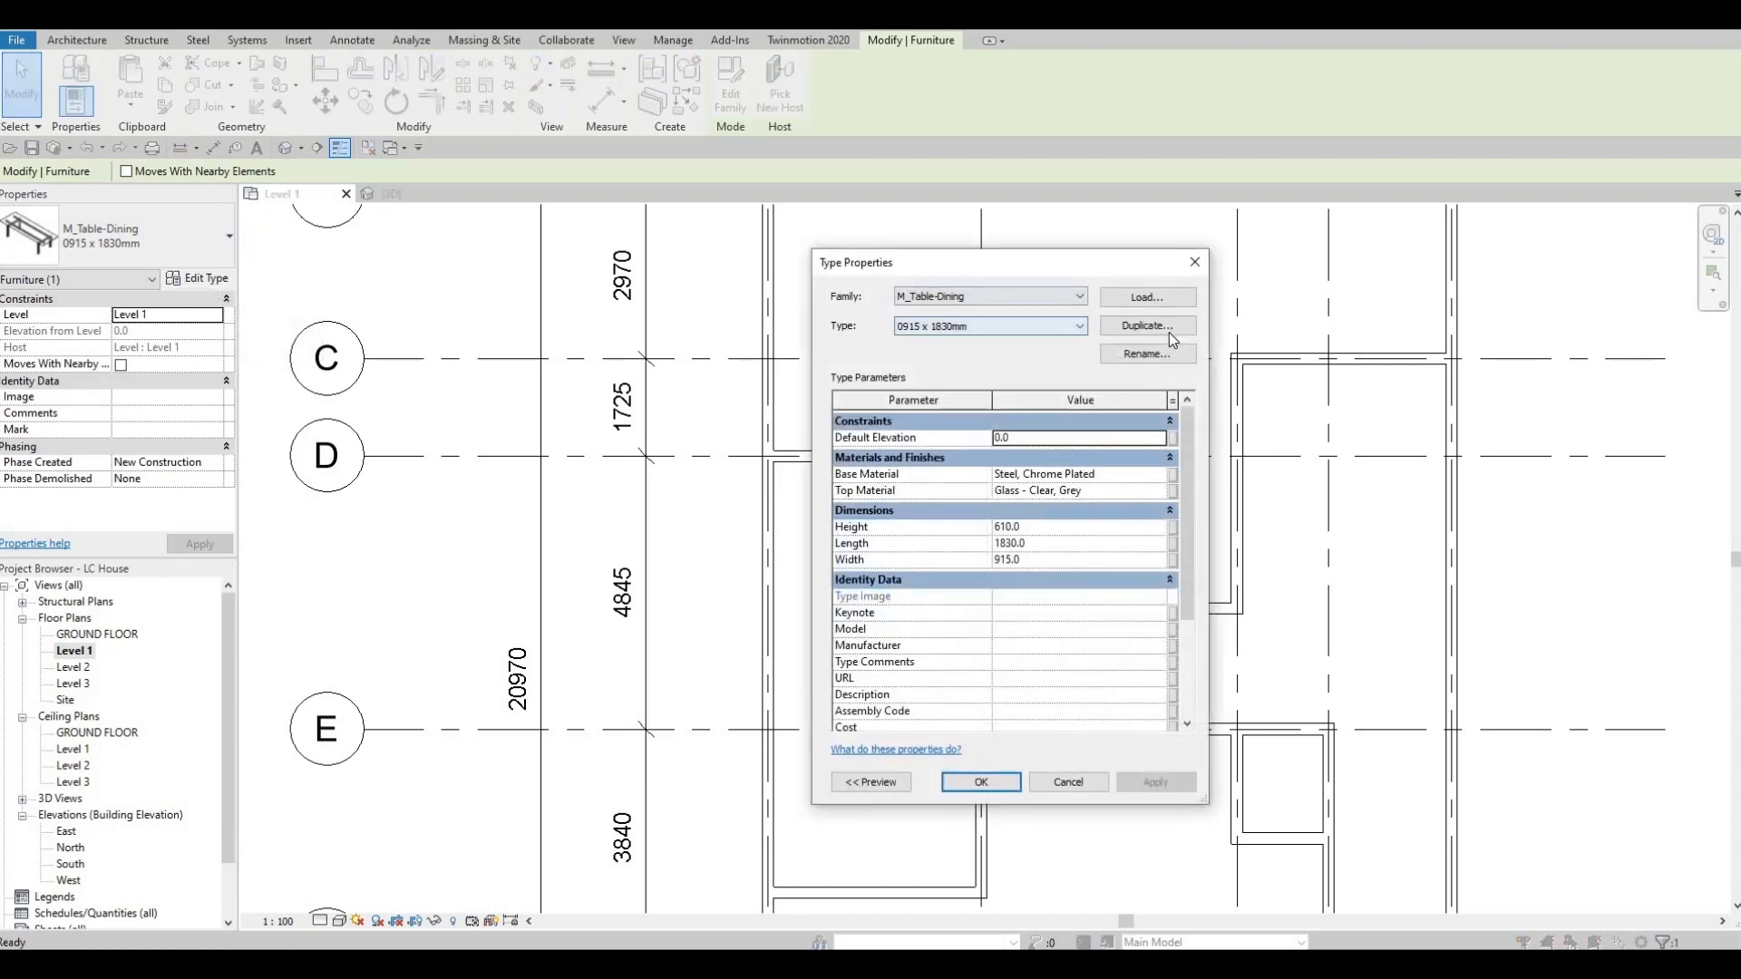
left_click(1168, 331)
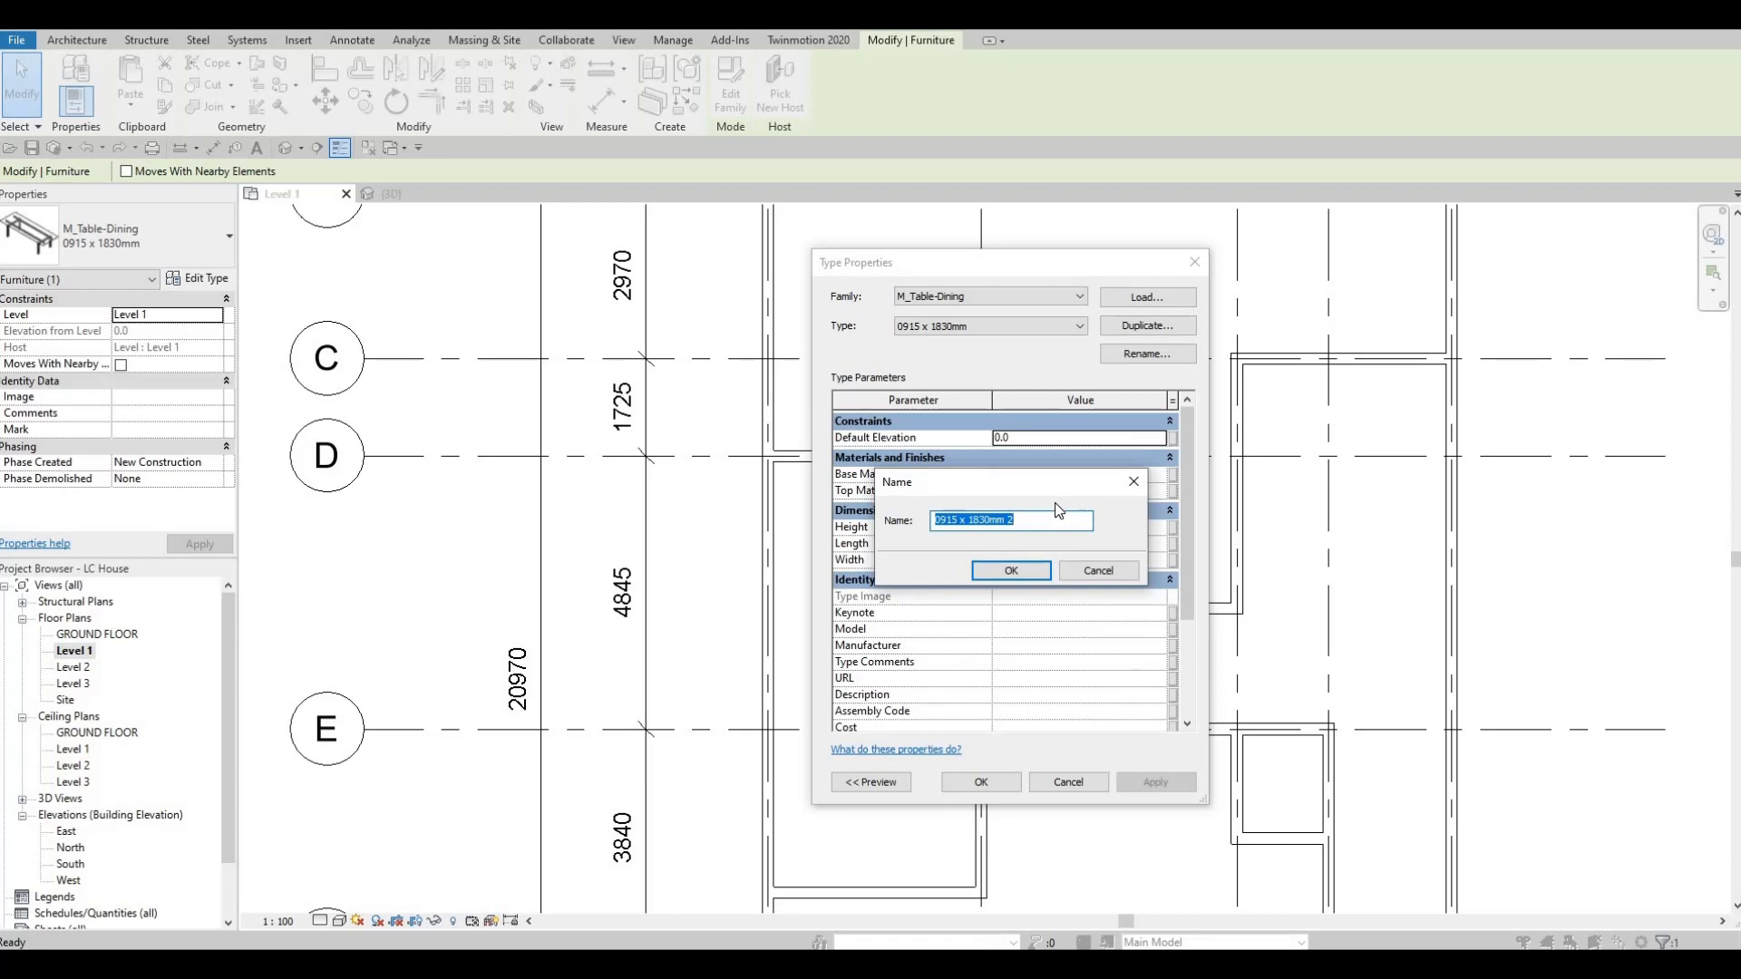
type("DINIGN TABLE")
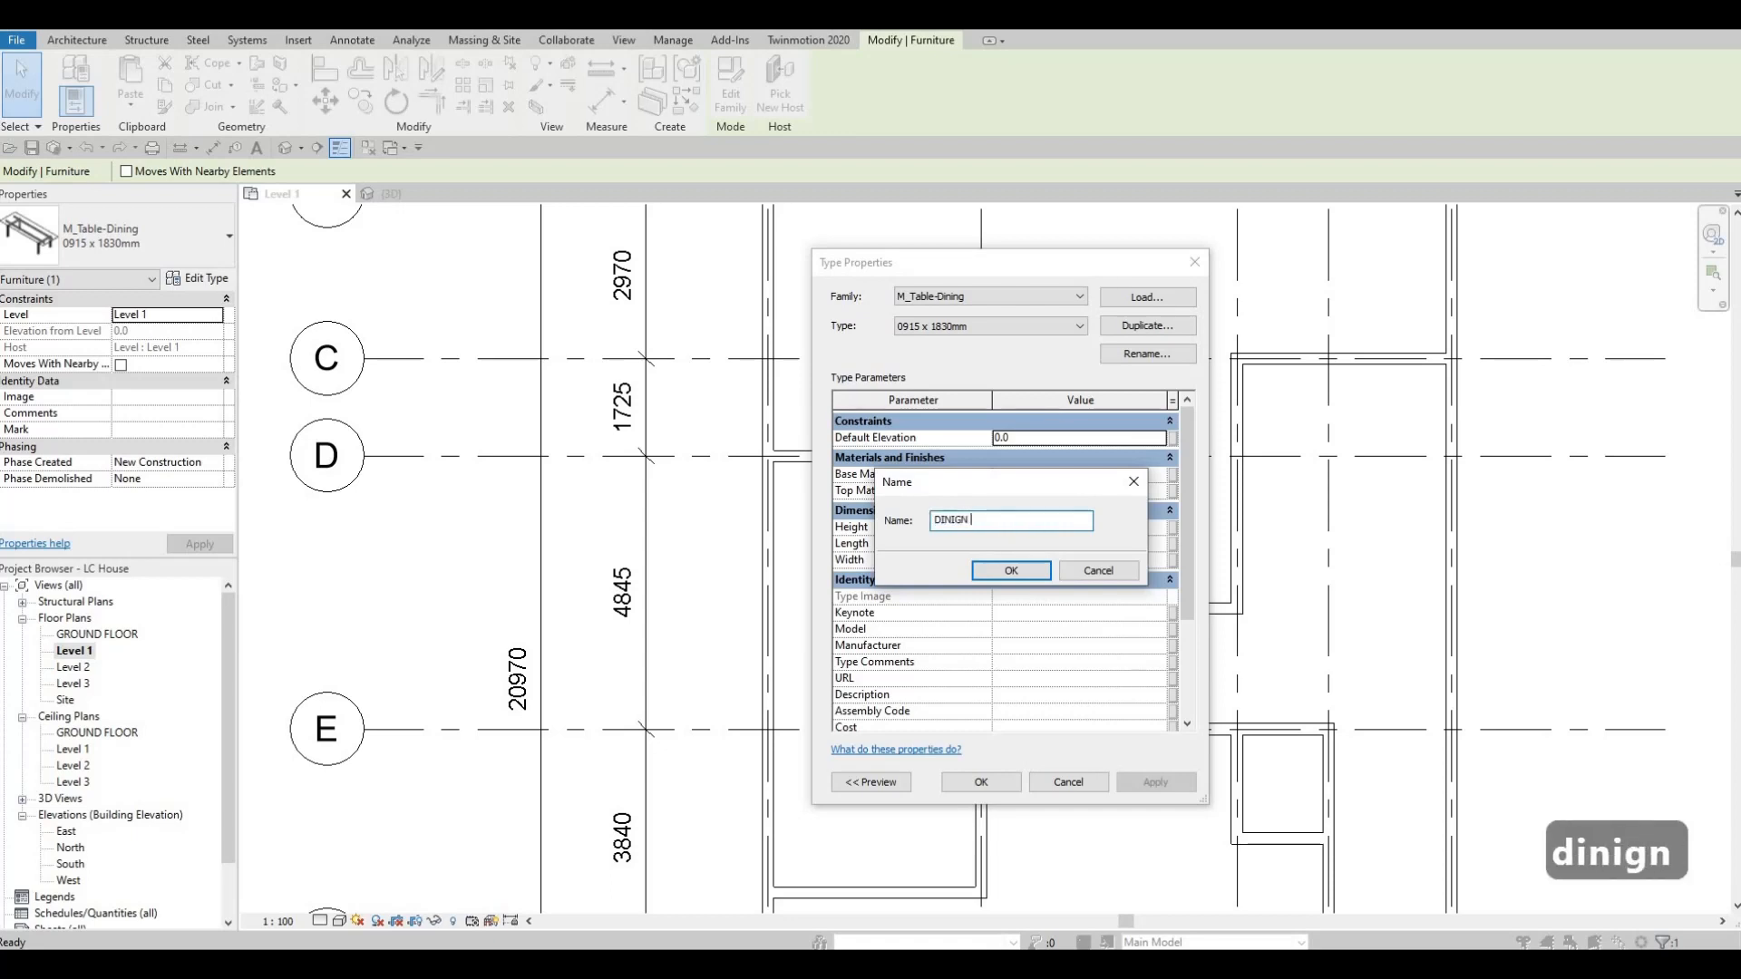
left_click(1006, 571)
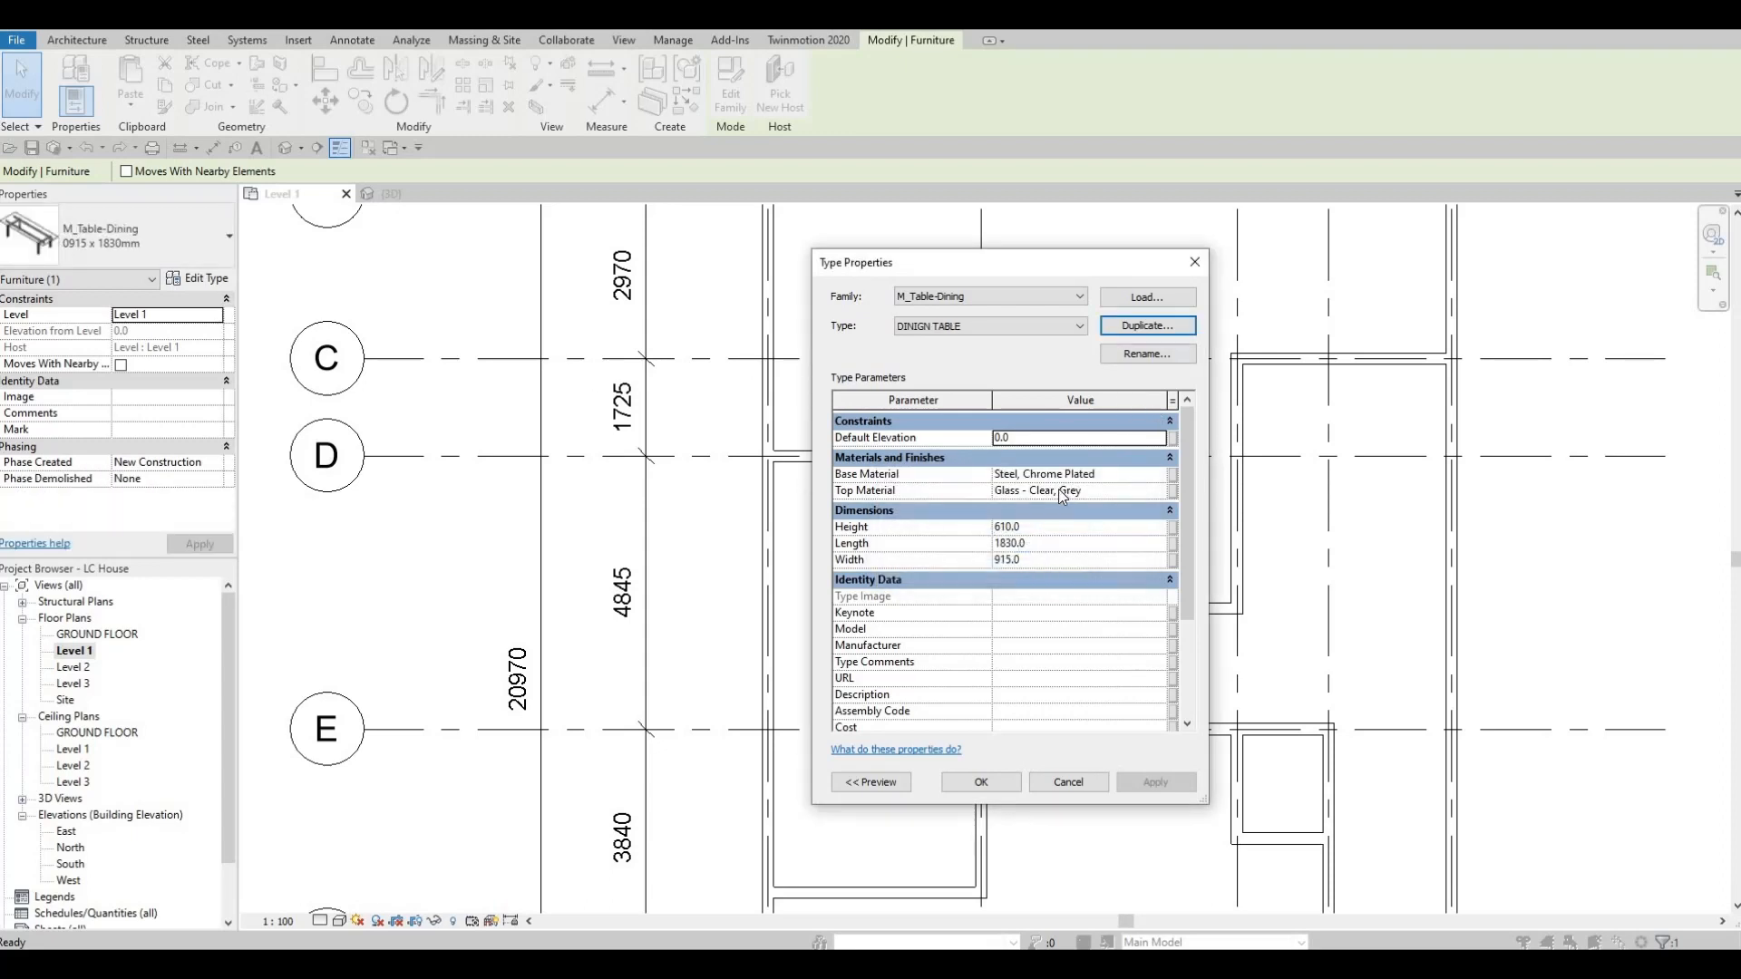
Set the DINIGN TABLE type's length to 2000 mm and its width to 1000 mm.
left_click(1052, 546)
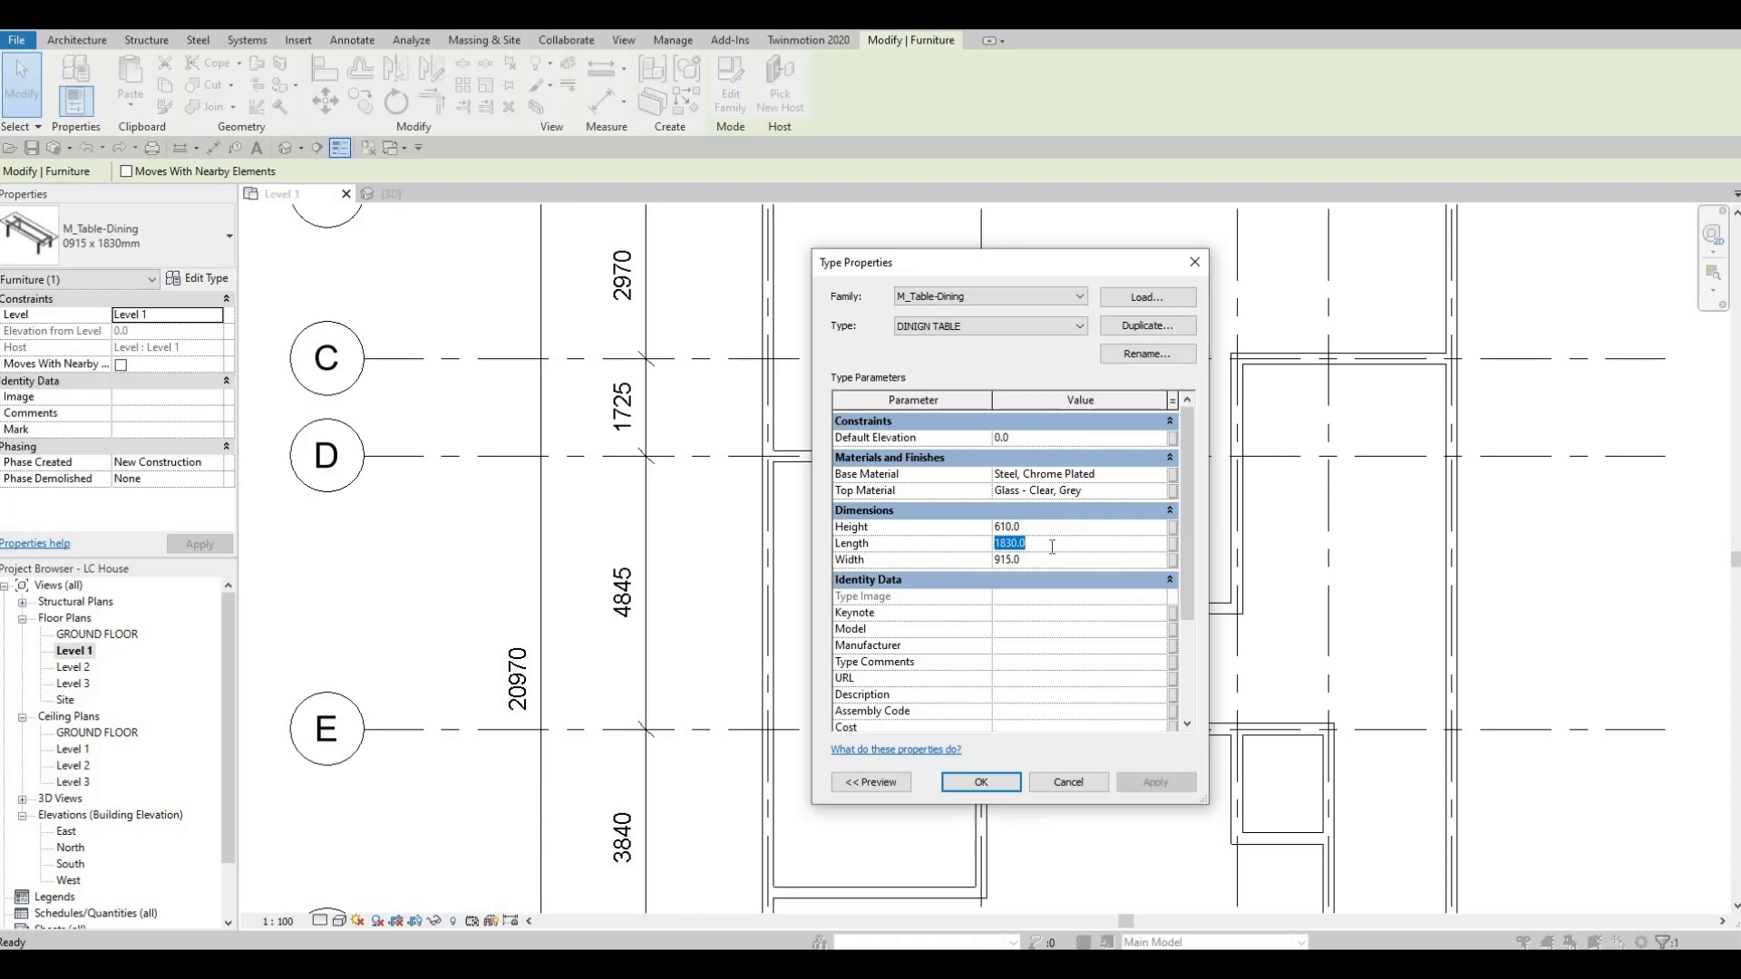
type("2000")
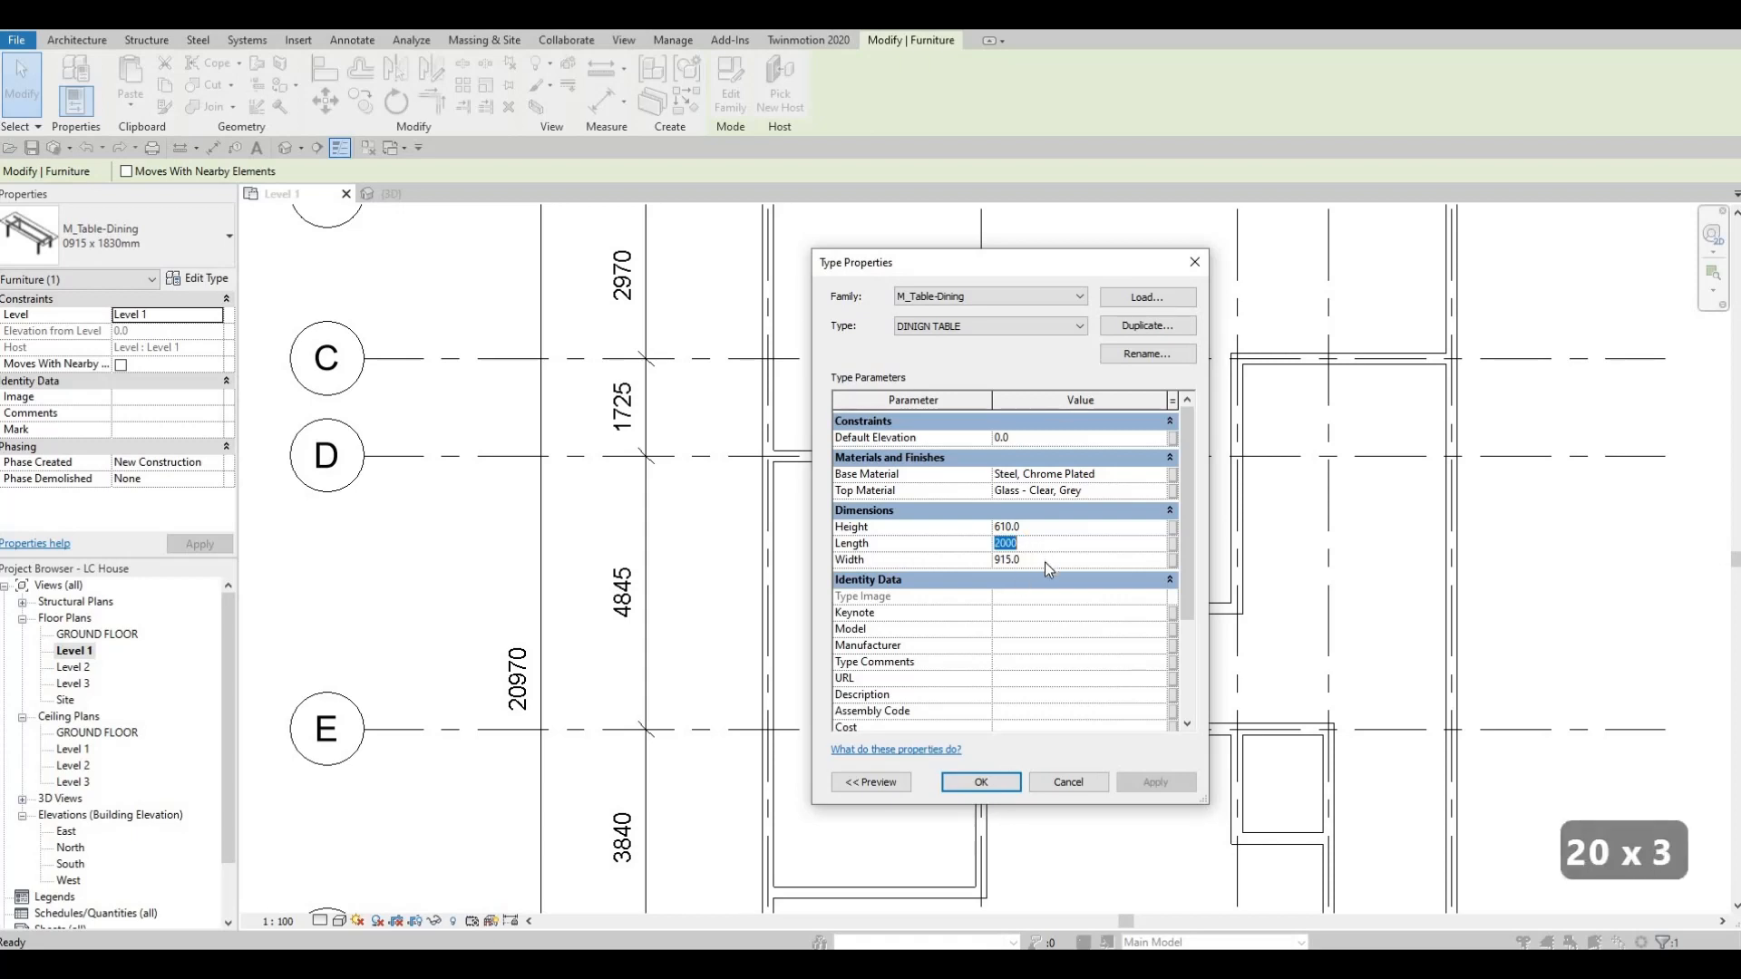
left_click(1047, 563)
type("100")
type("0")
left_click(992, 785)
scroll(886, 606, "up", 1)
key("Escape")
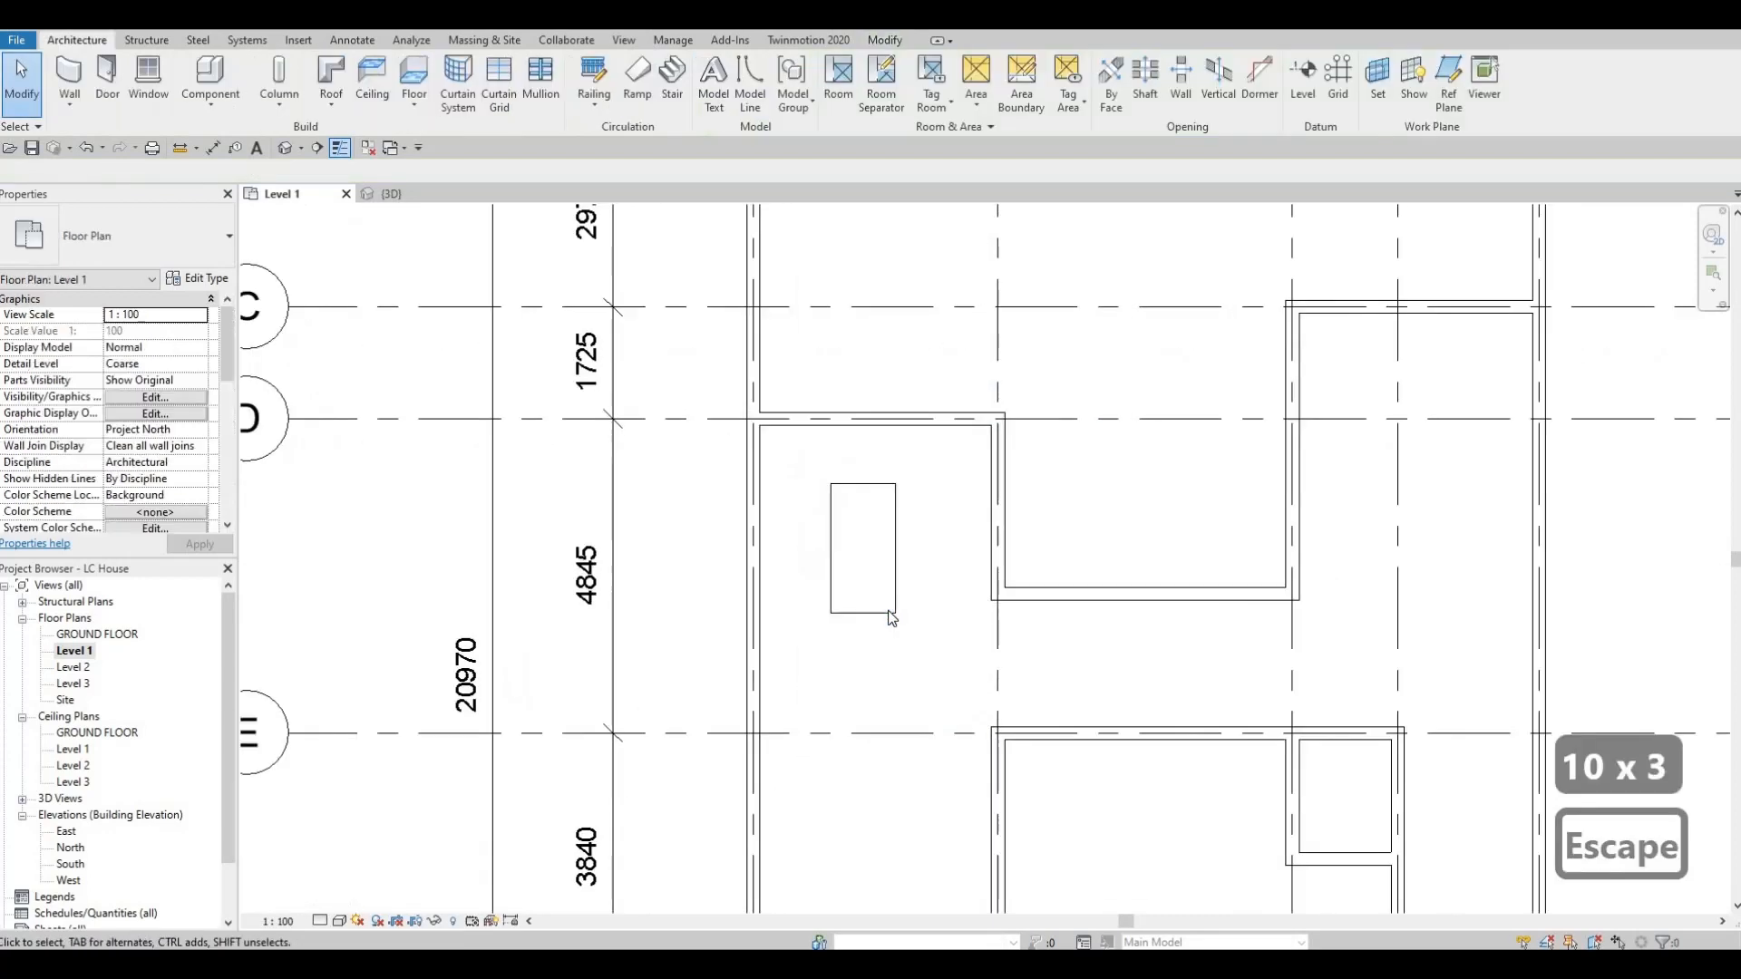
key("Escape")
Move the dining table so its centre is about 1800 mm from grid 1 and 2200 mm below grid D.
left_click(895, 610)
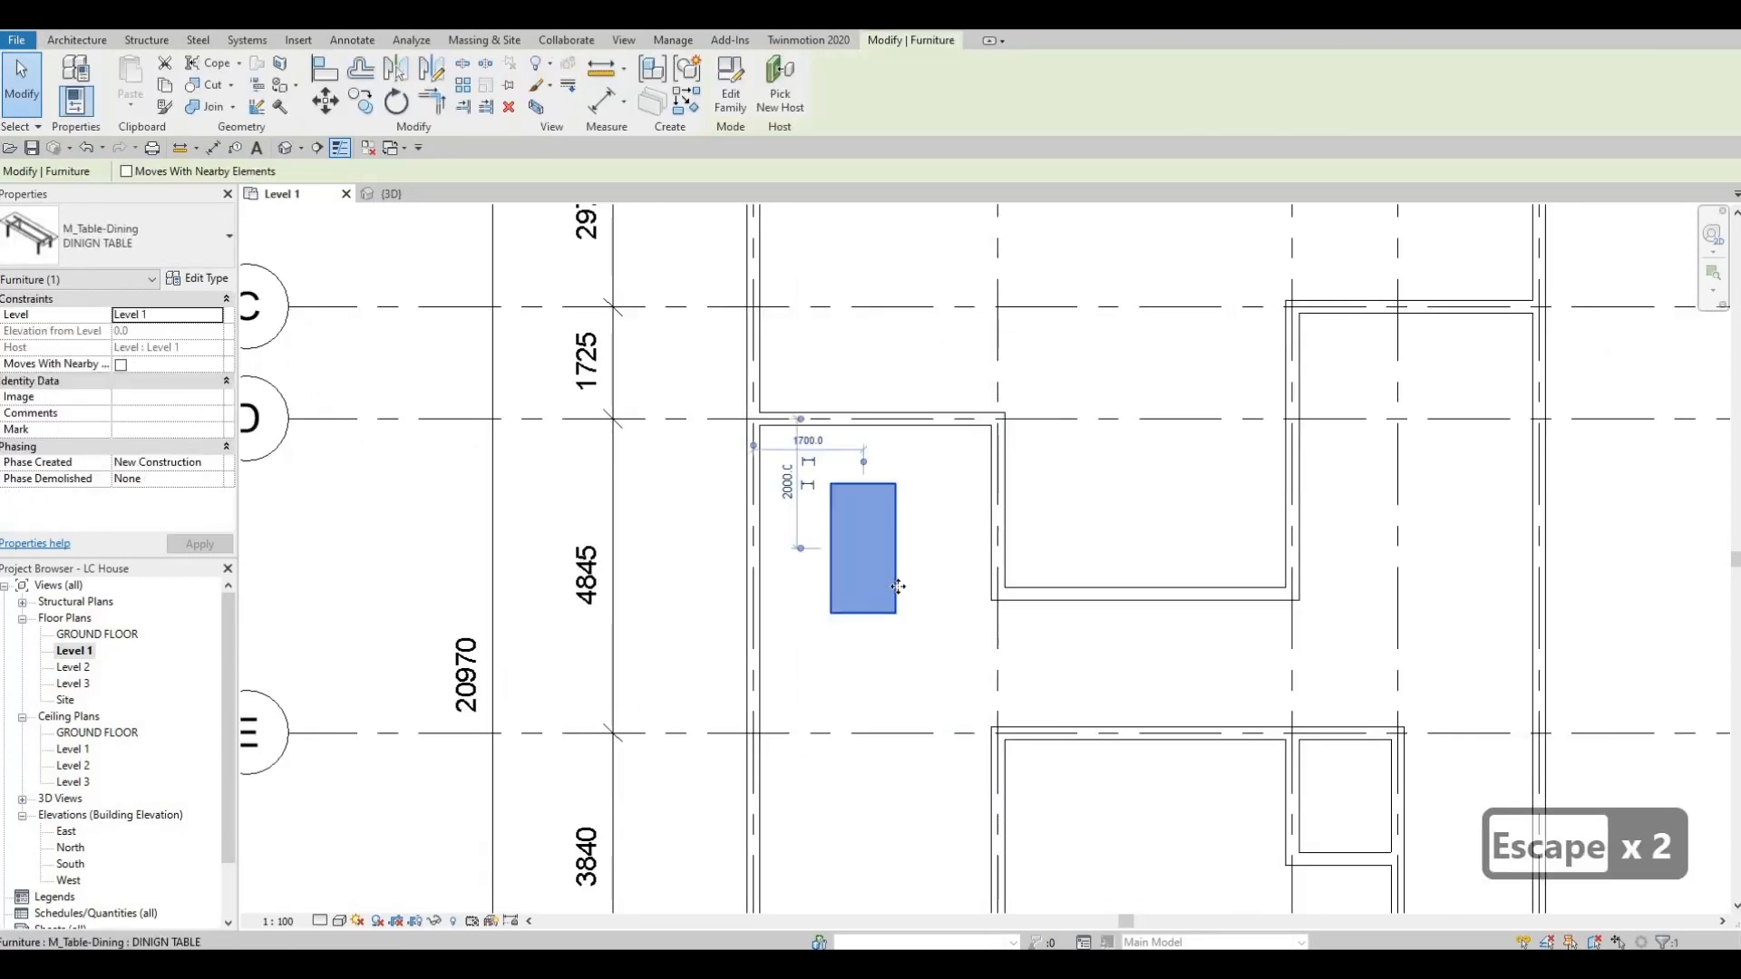
left_click_drag(898, 590, 904, 603)
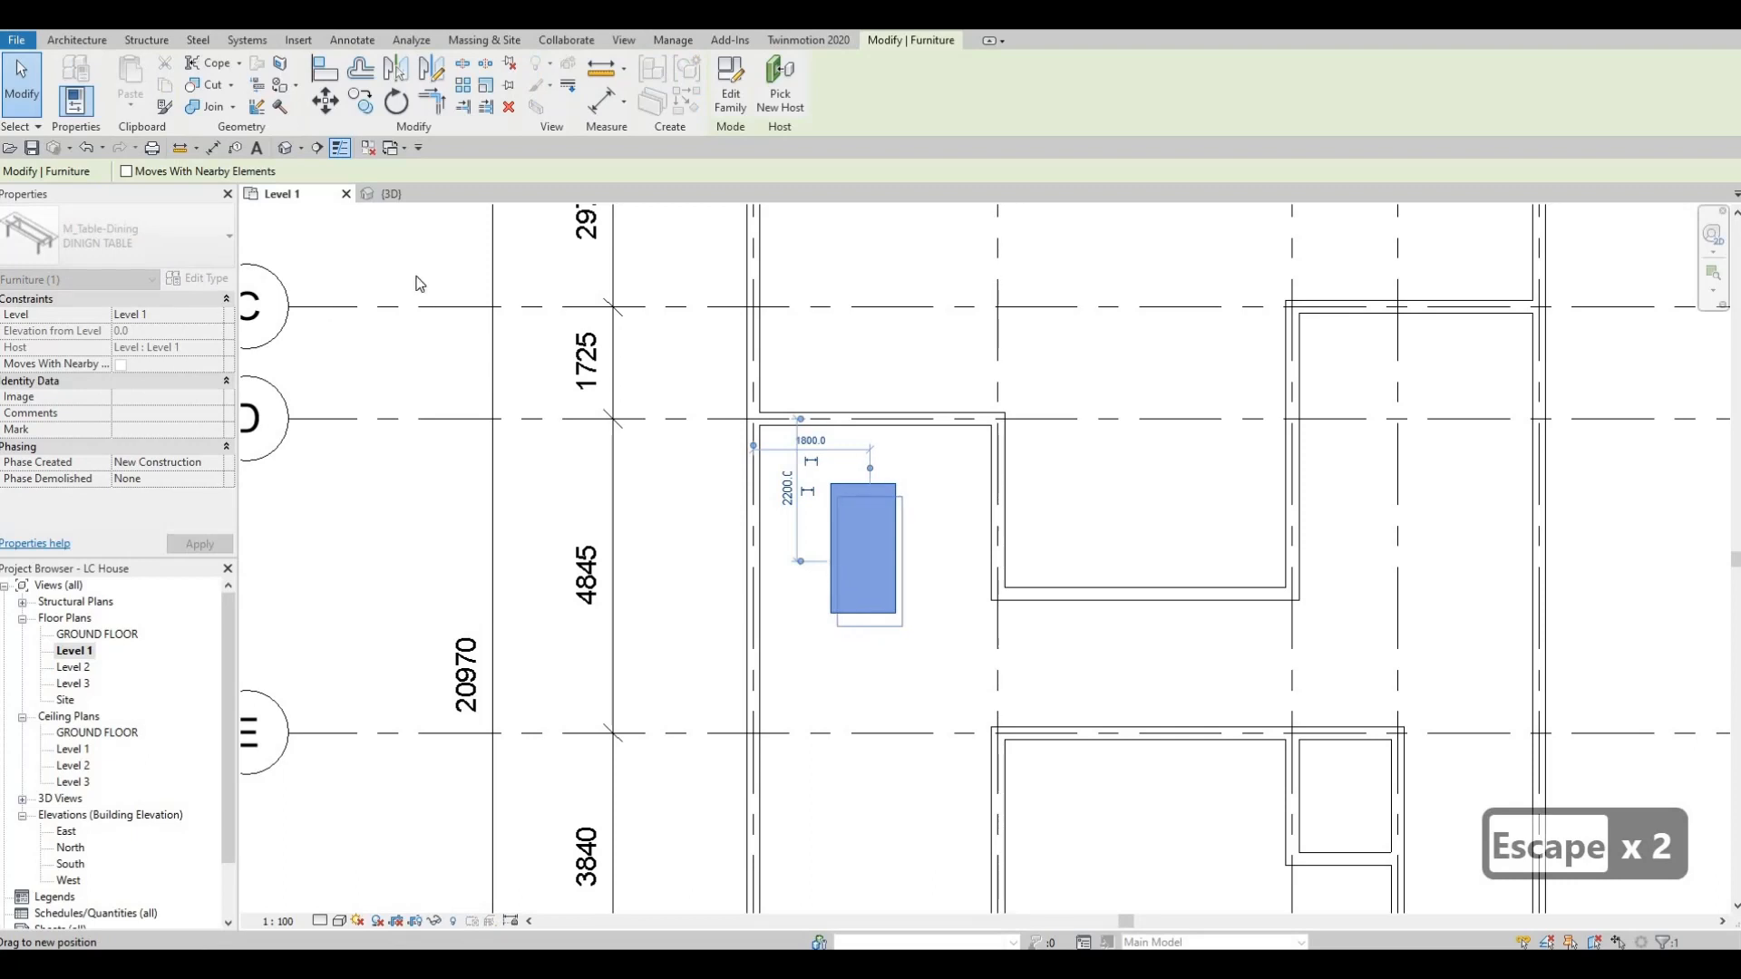
key("Escape")
left_click(838, 499)
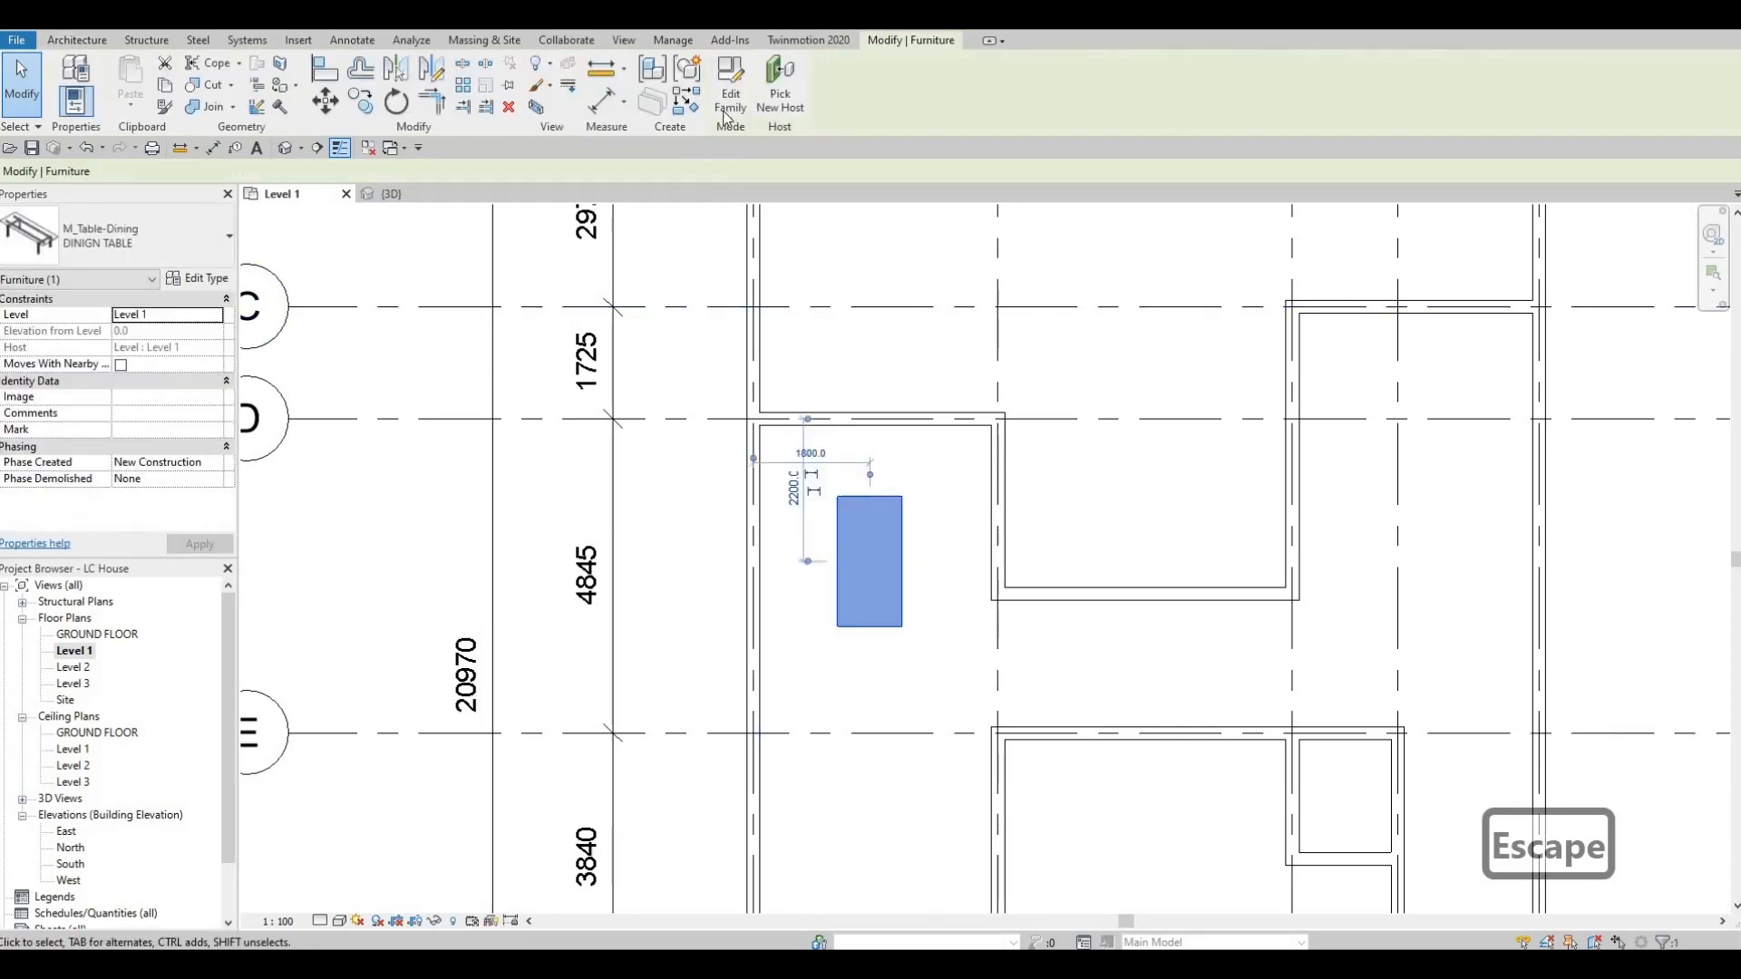
left_click(725, 115)
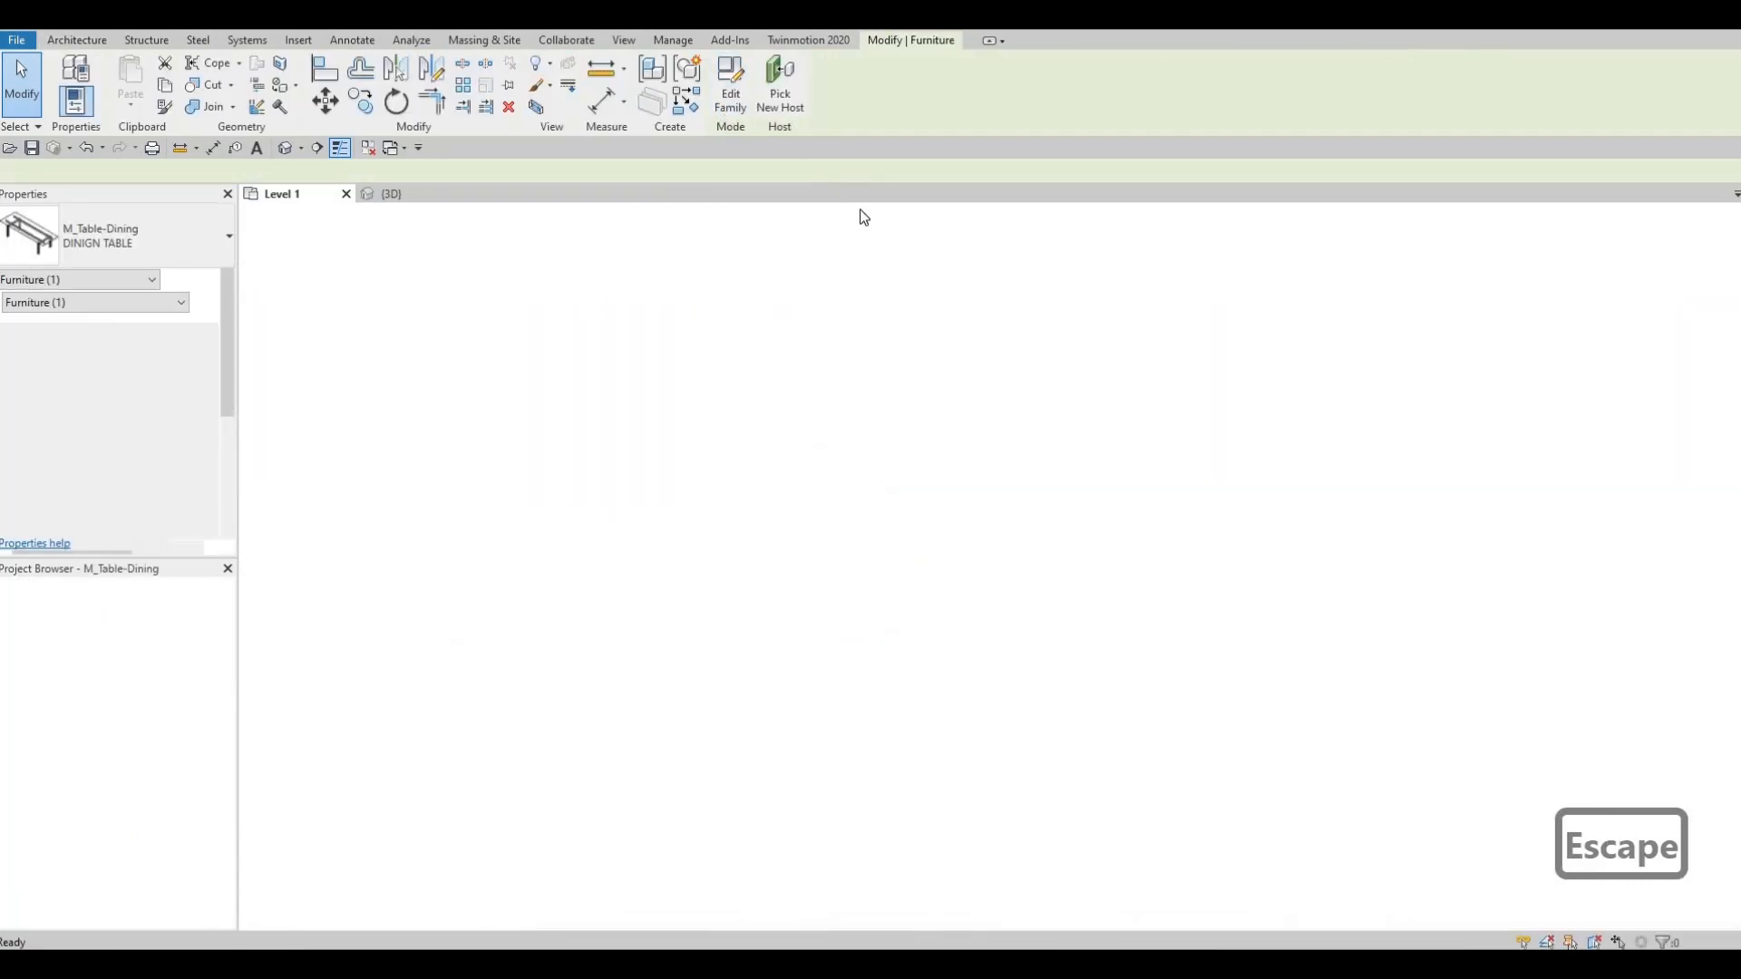
left_click(579, 194)
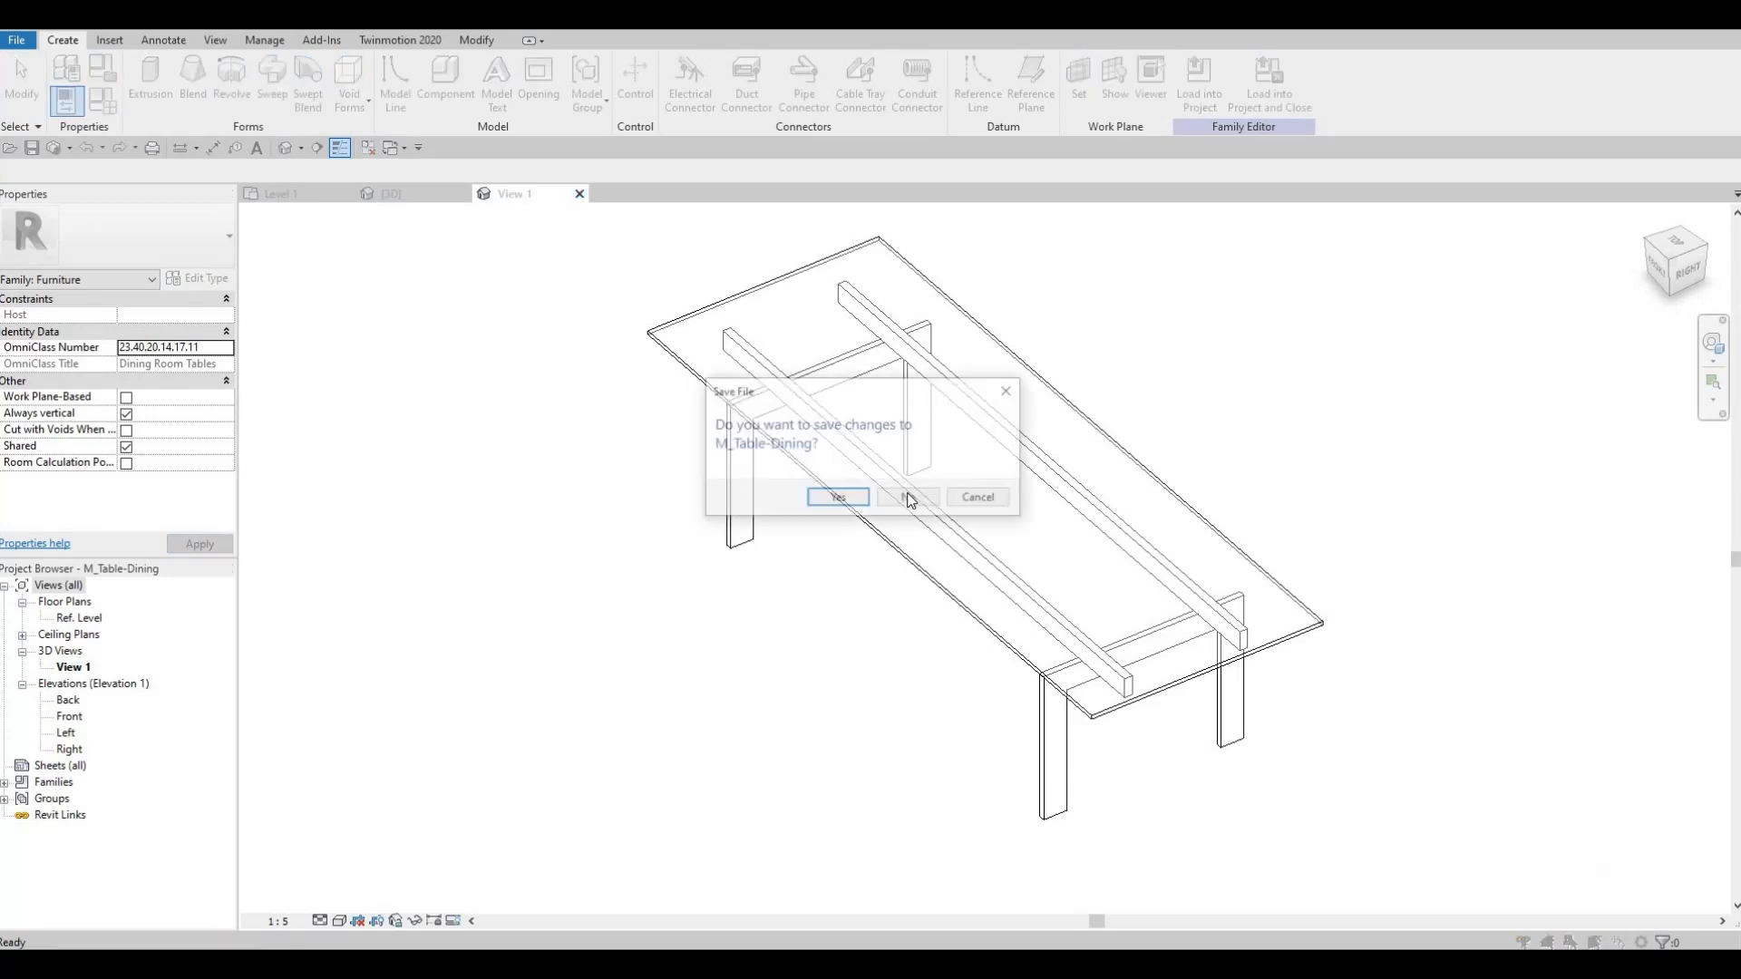
left_click(828, 497)
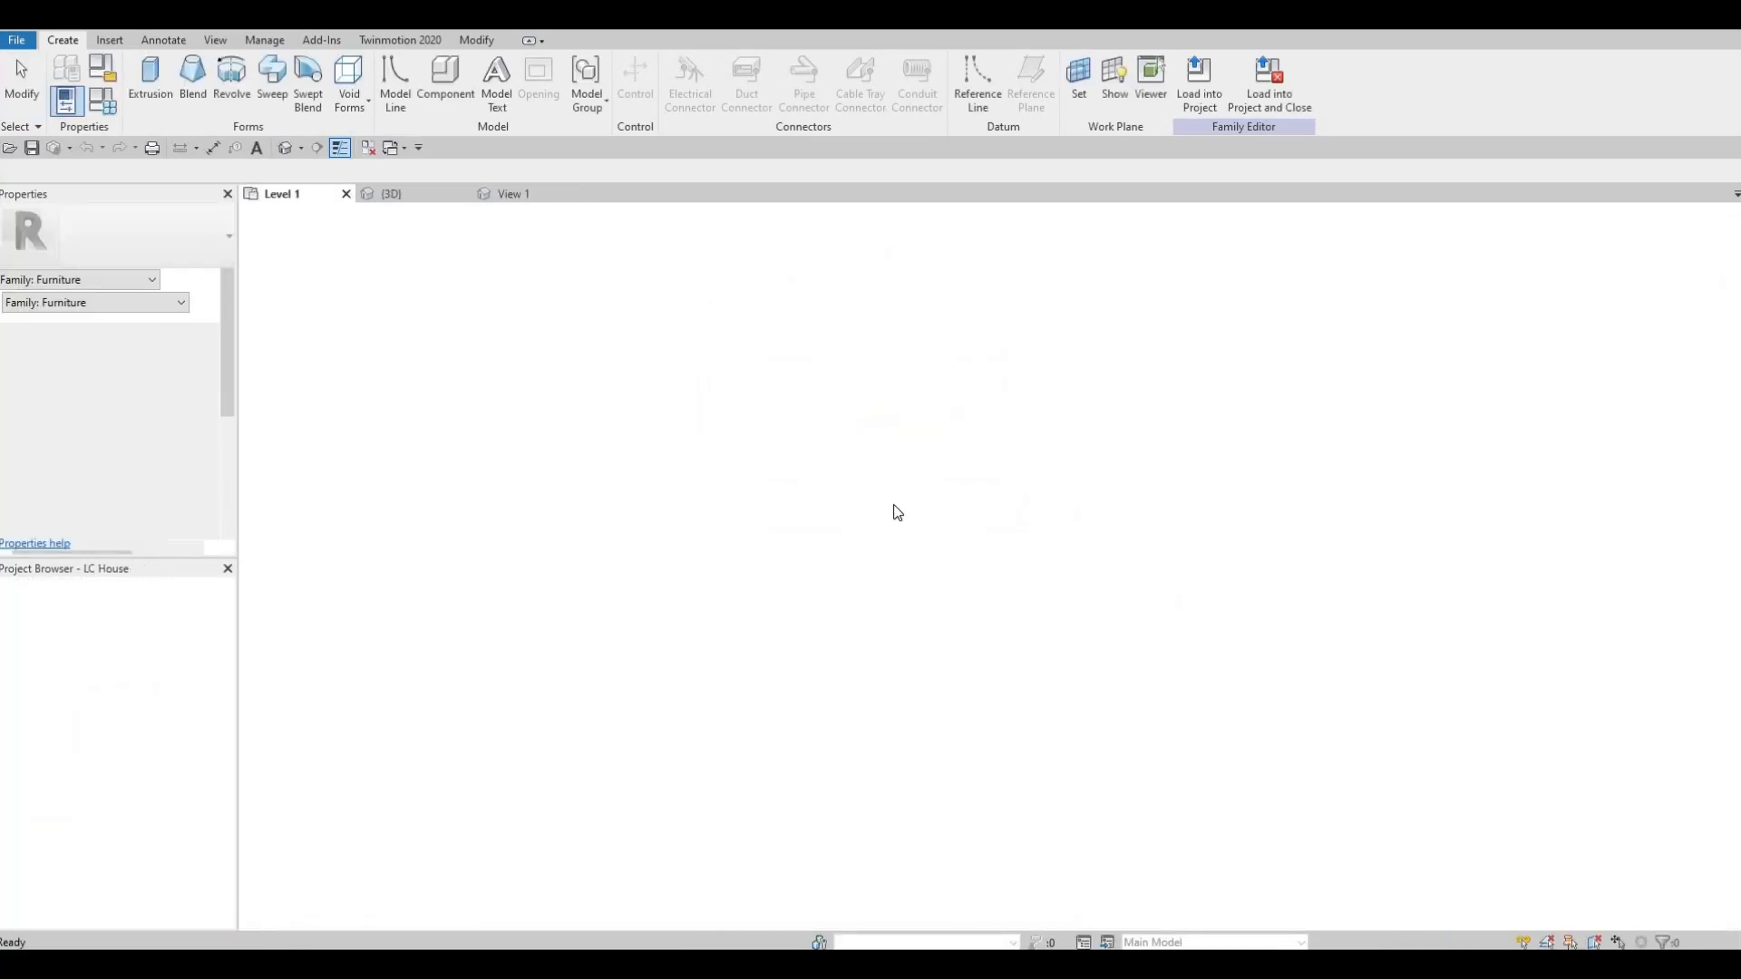
left_click(869, 562)
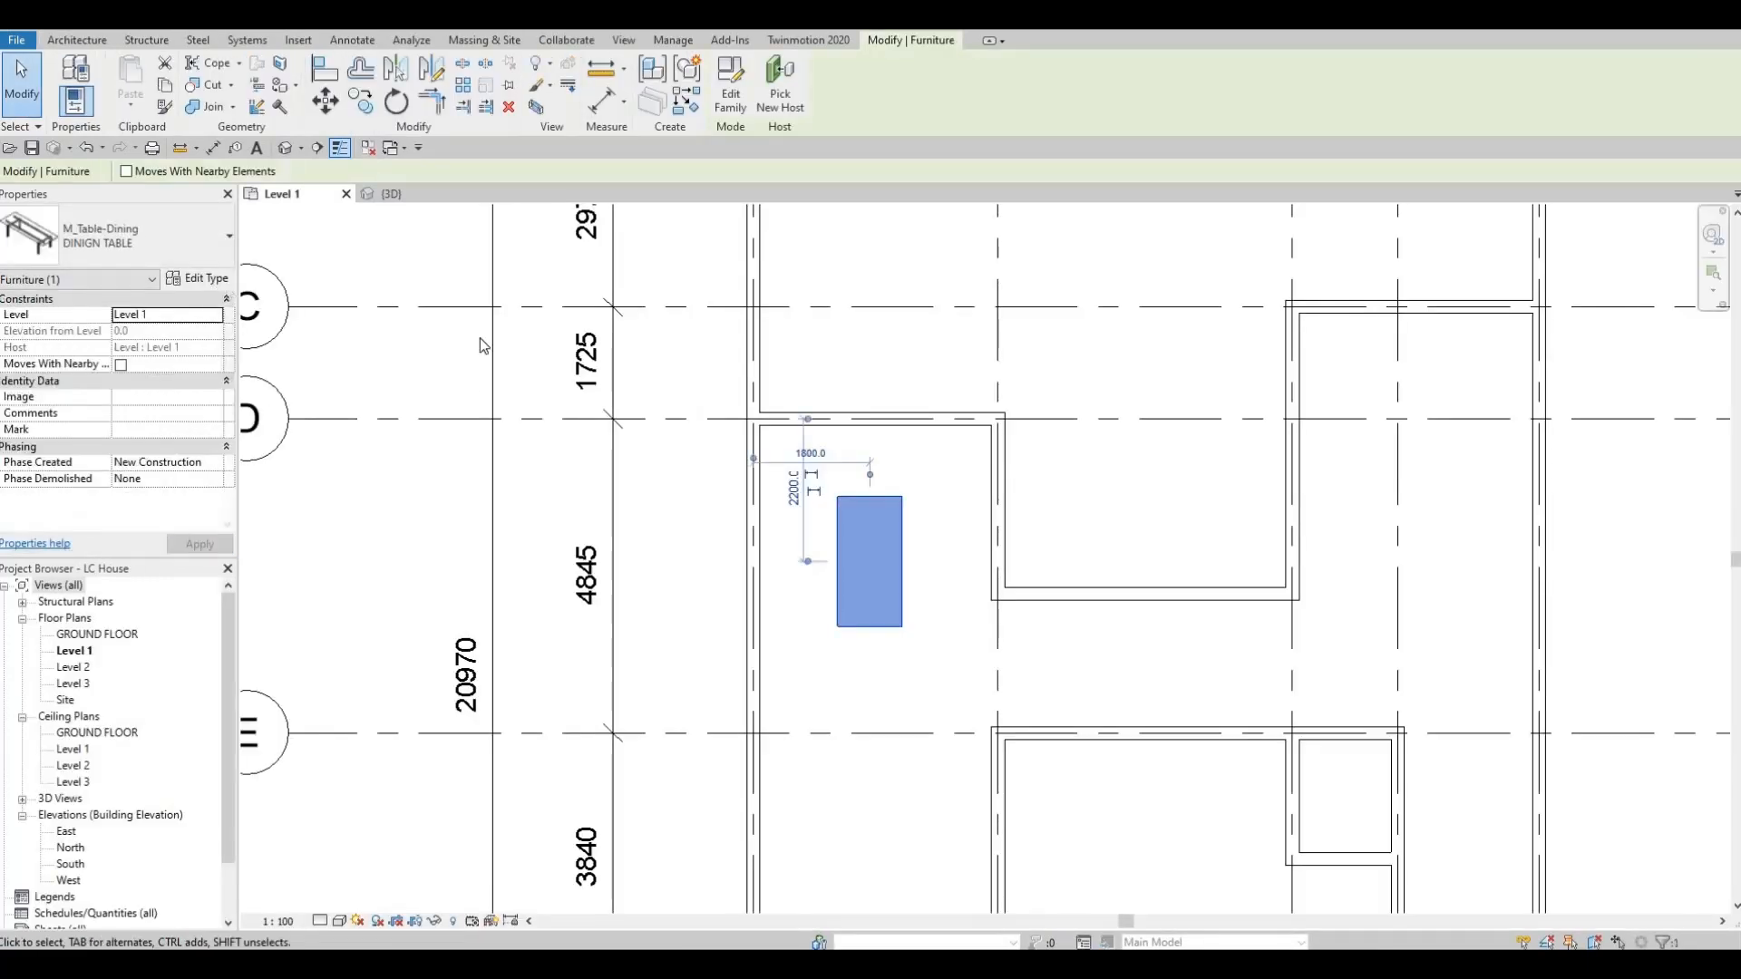
Set the DINIGN TABLE type's length to 3000 mm.
left_click(195, 278)
left_click(1063, 556)
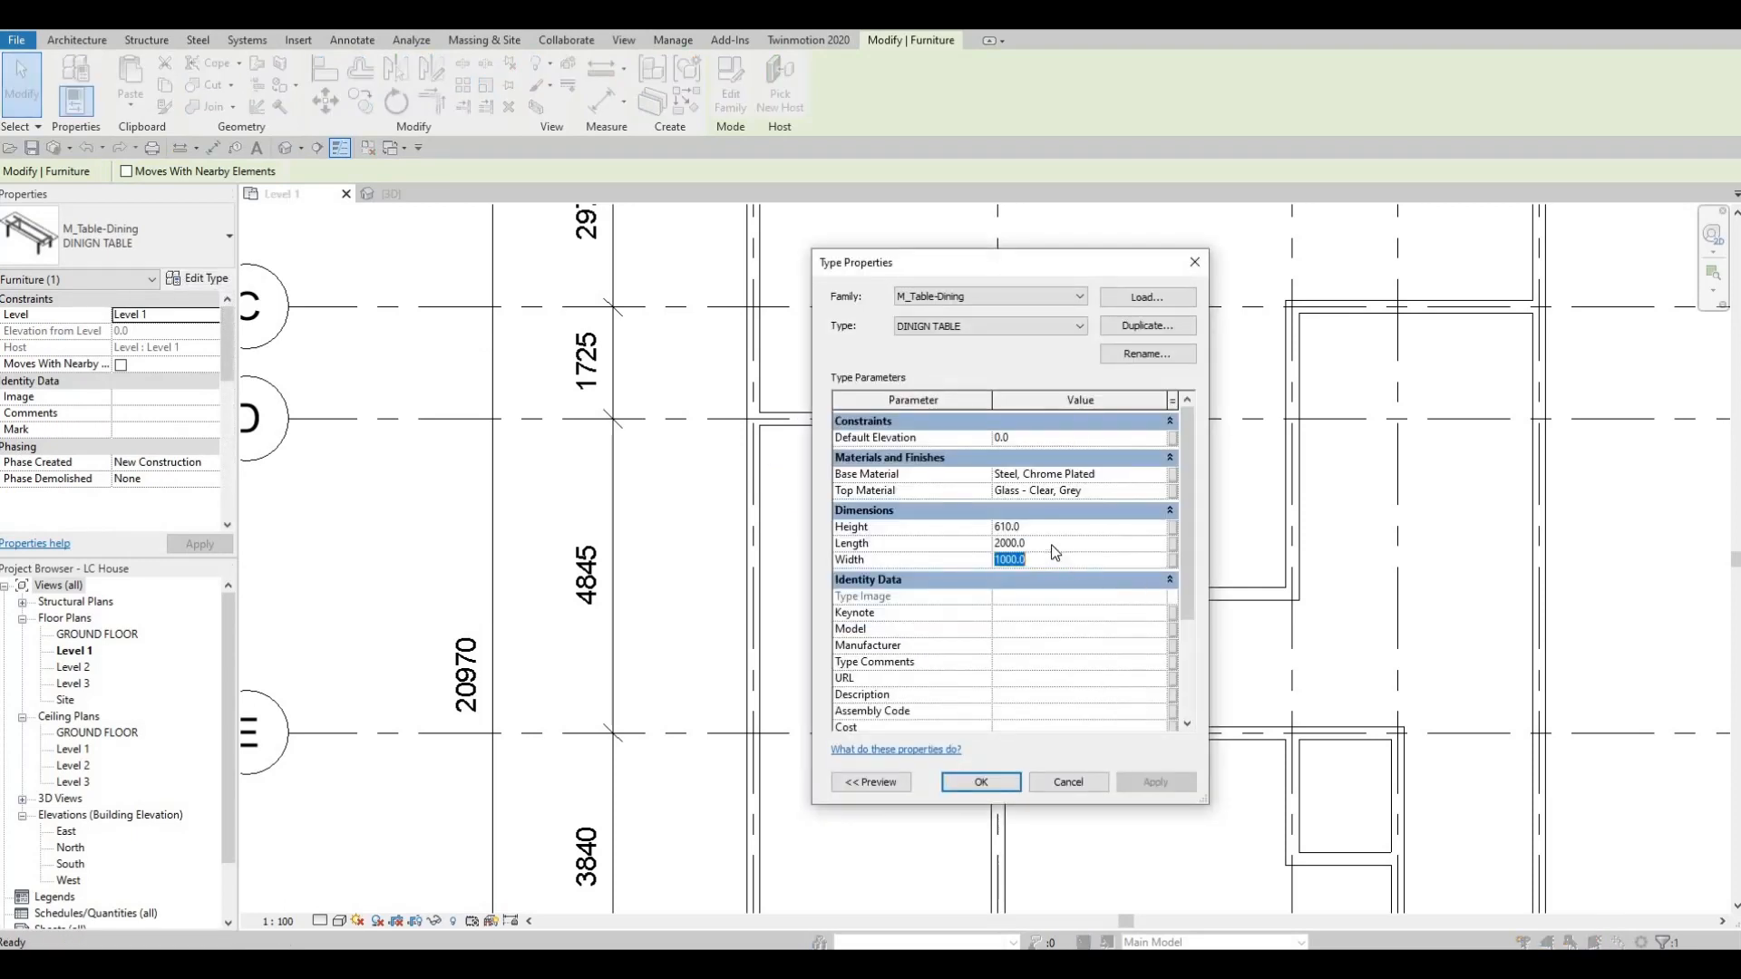
left_click(1053, 545)
type("300")
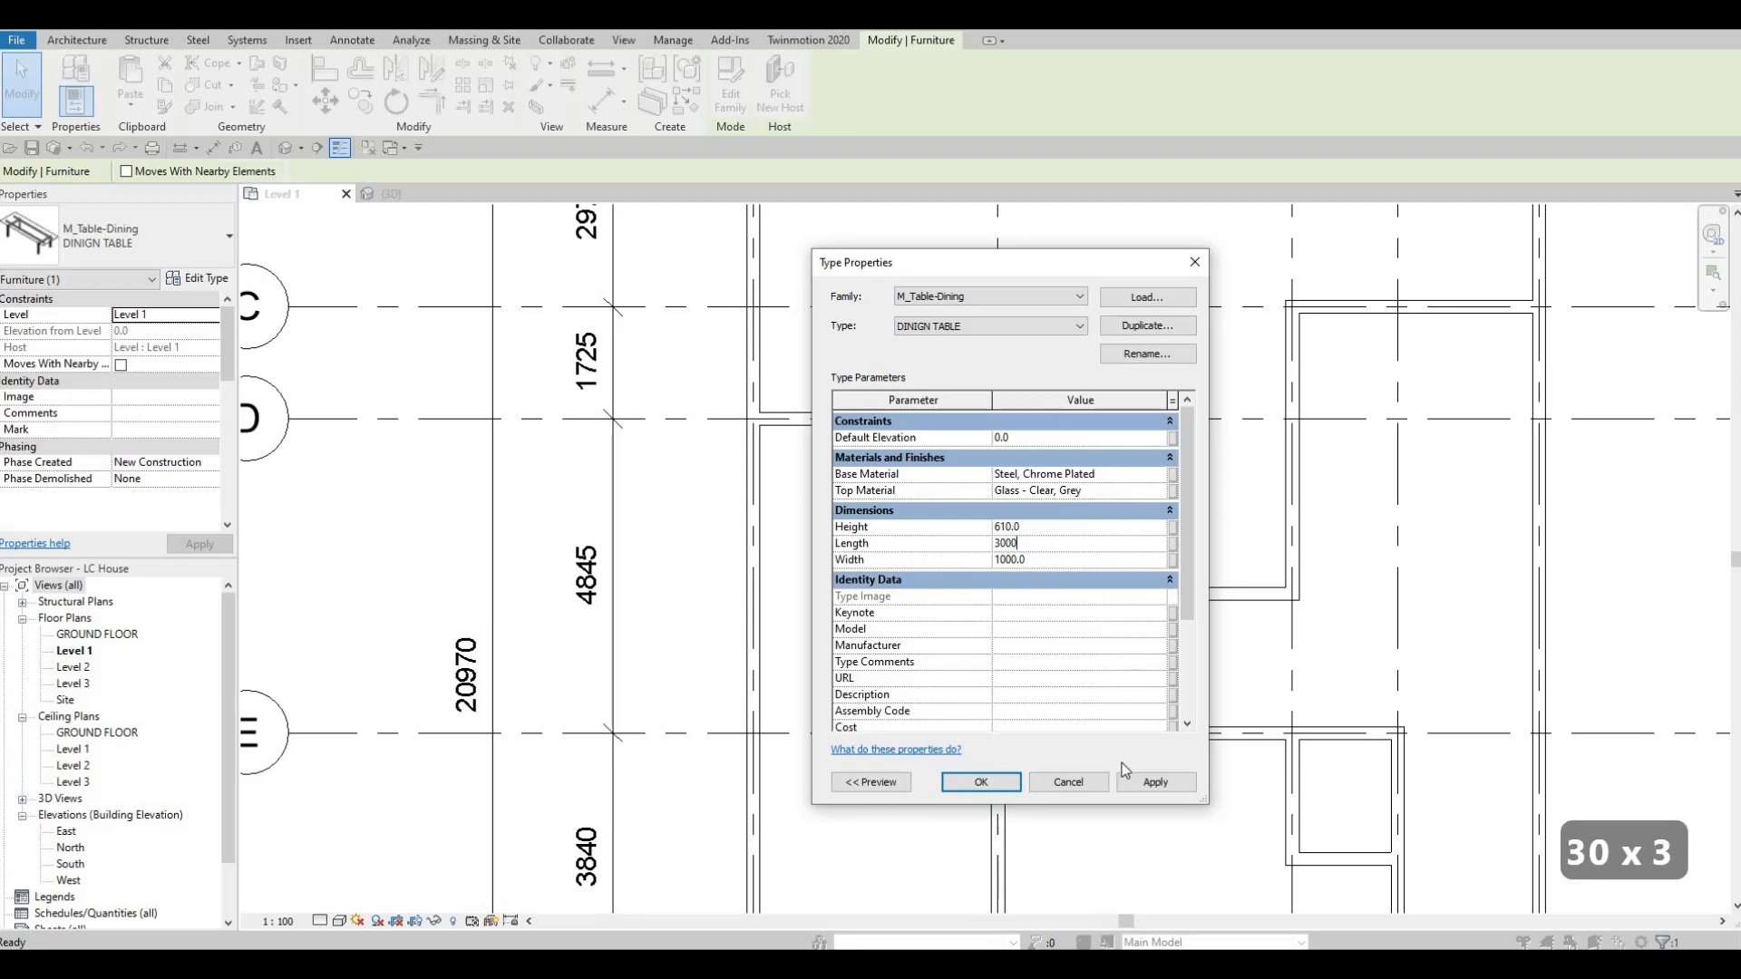
left_click(968, 784)
key("Escape")
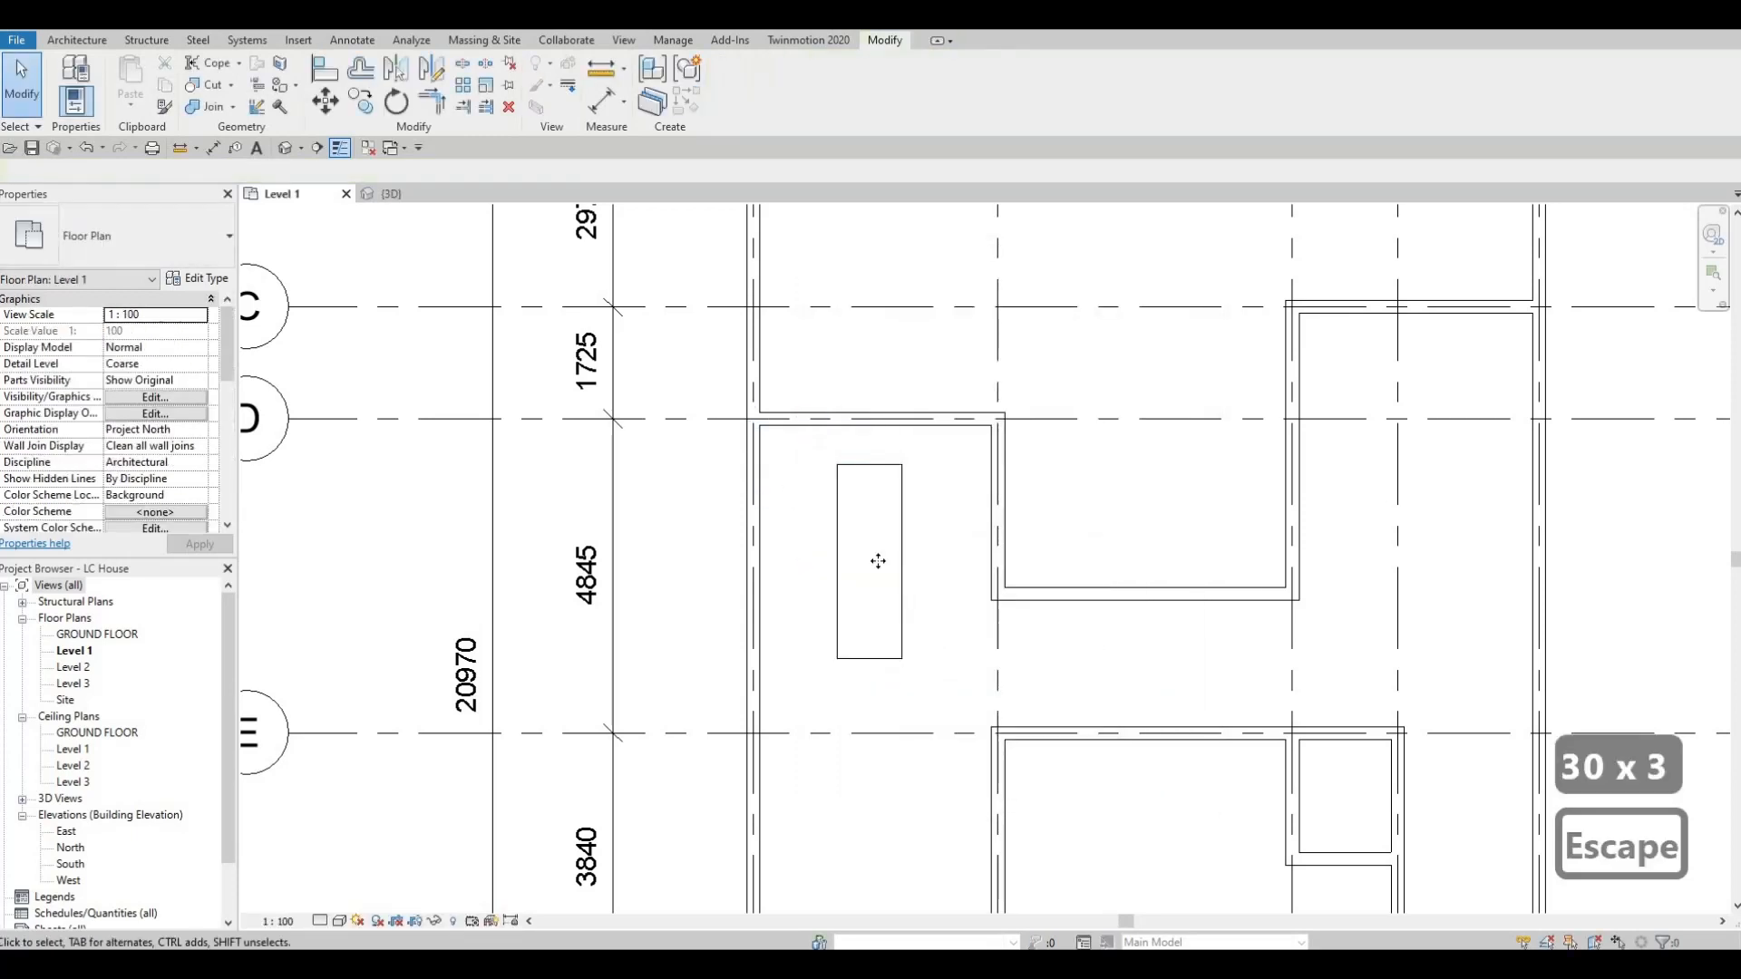
Set the DINIGN TABLE type's length to 2500 mm.
left_click(877, 561)
left_click(196, 278)
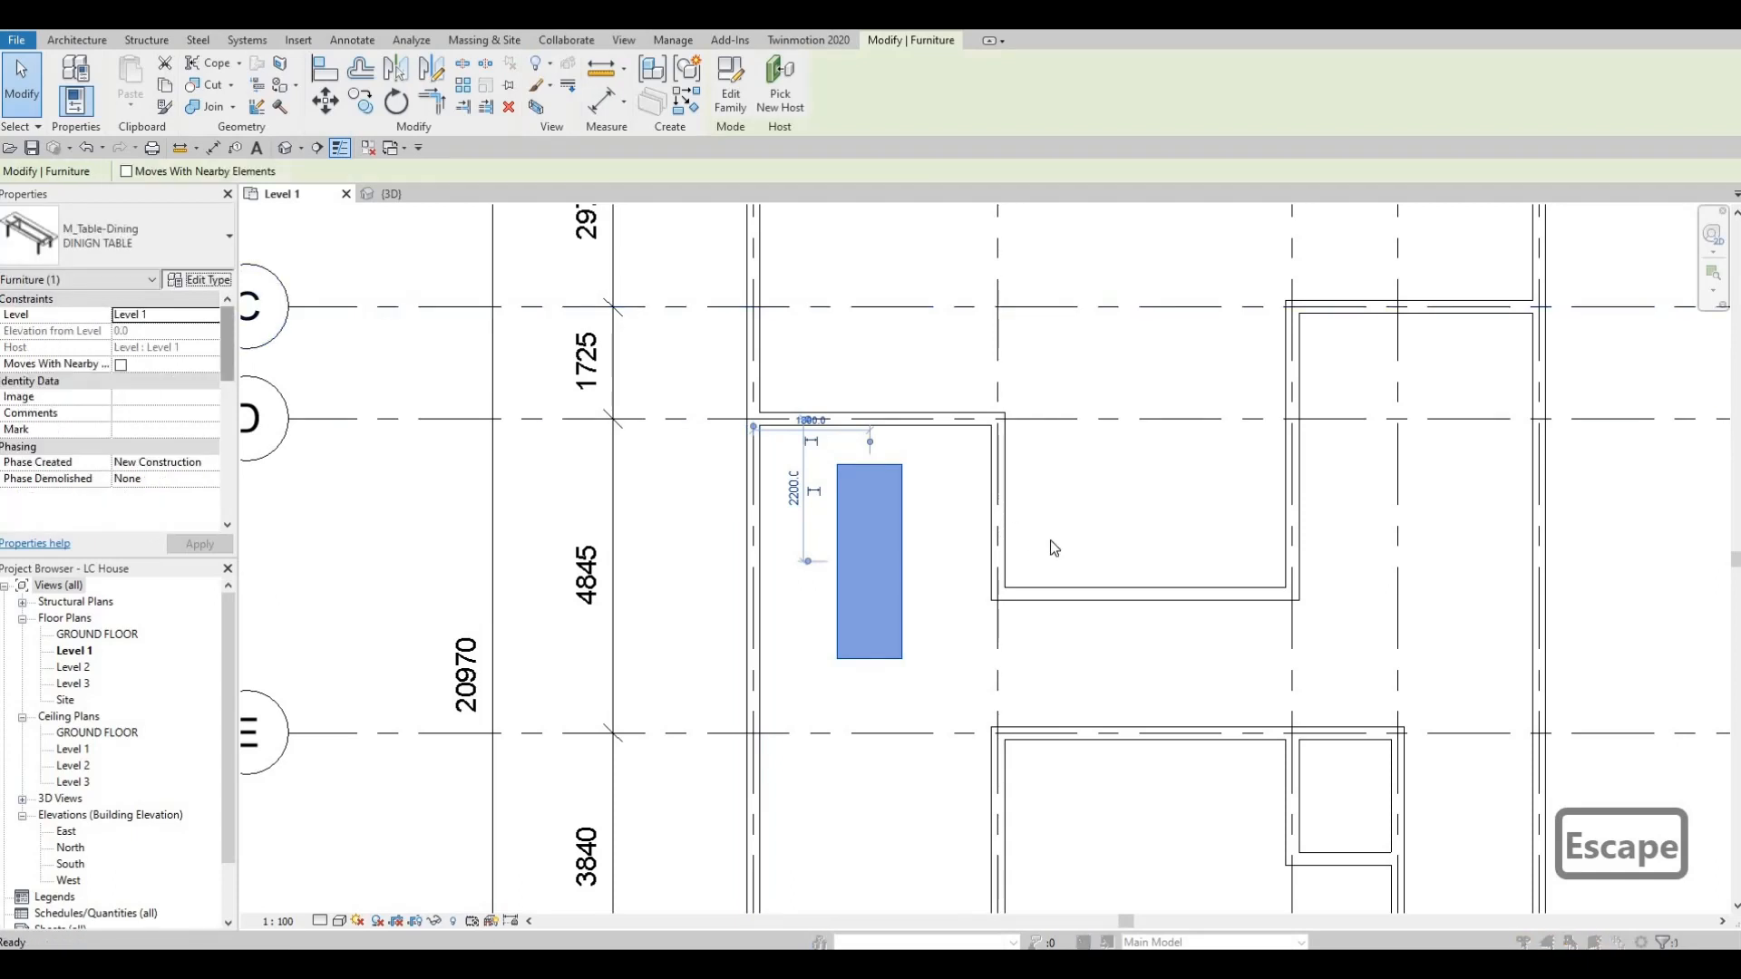
type("2500")
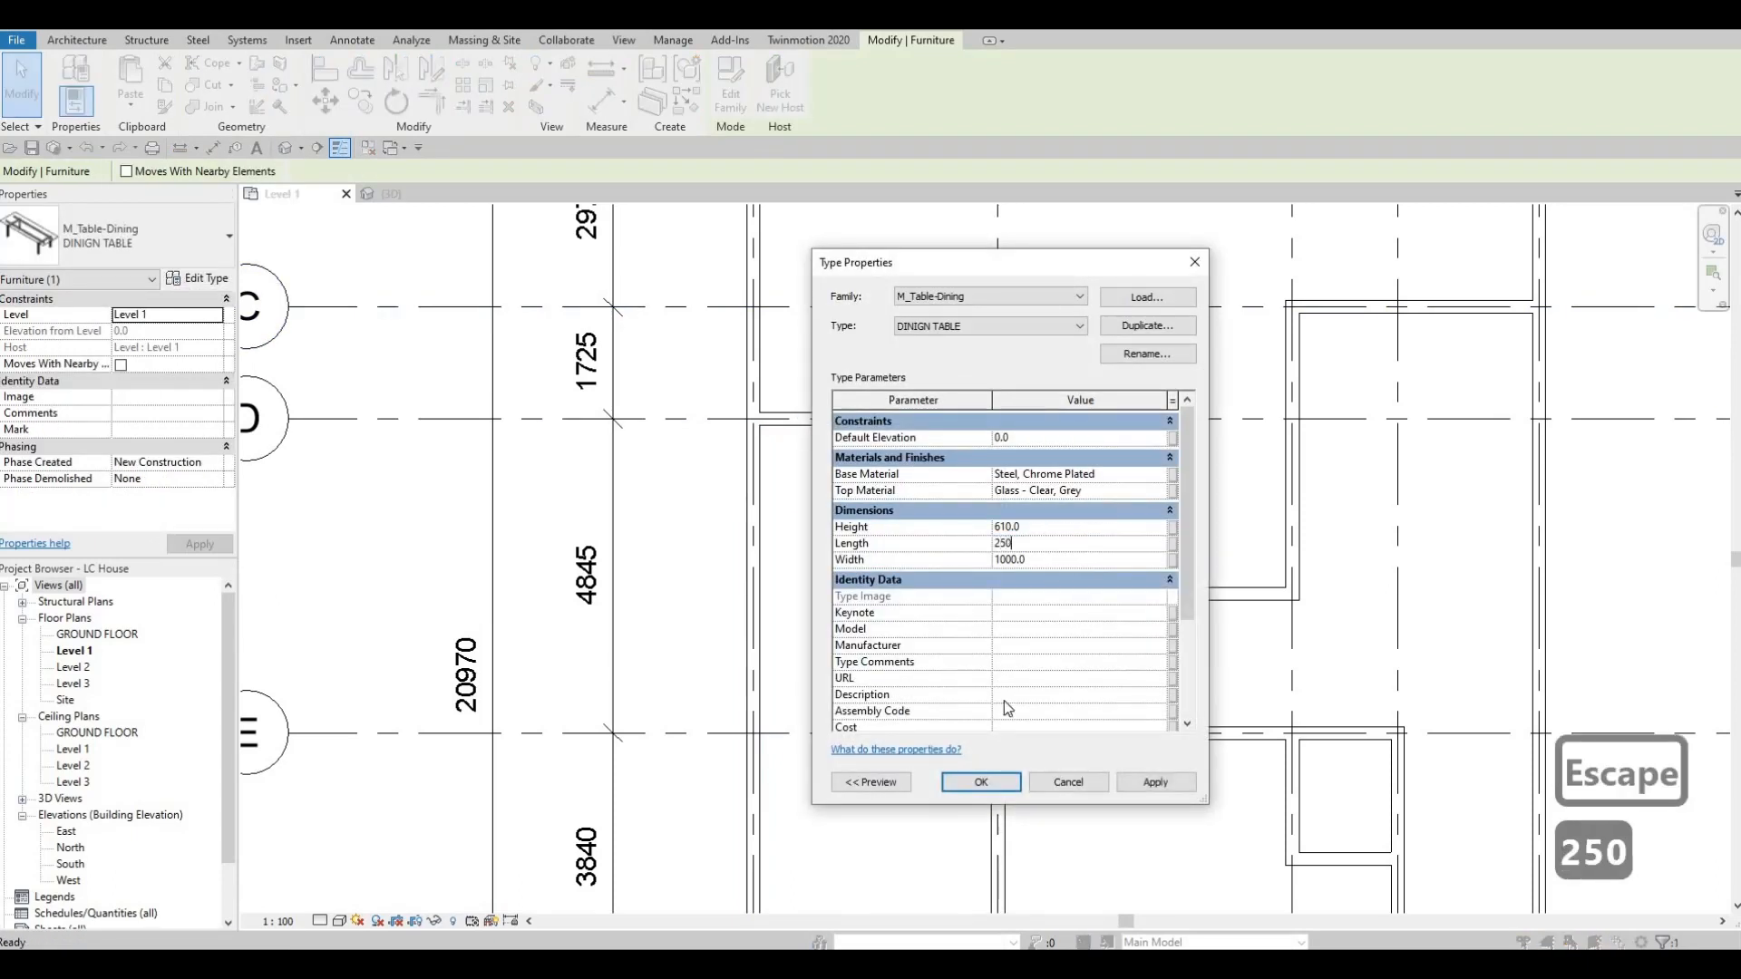
left_click(1166, 789)
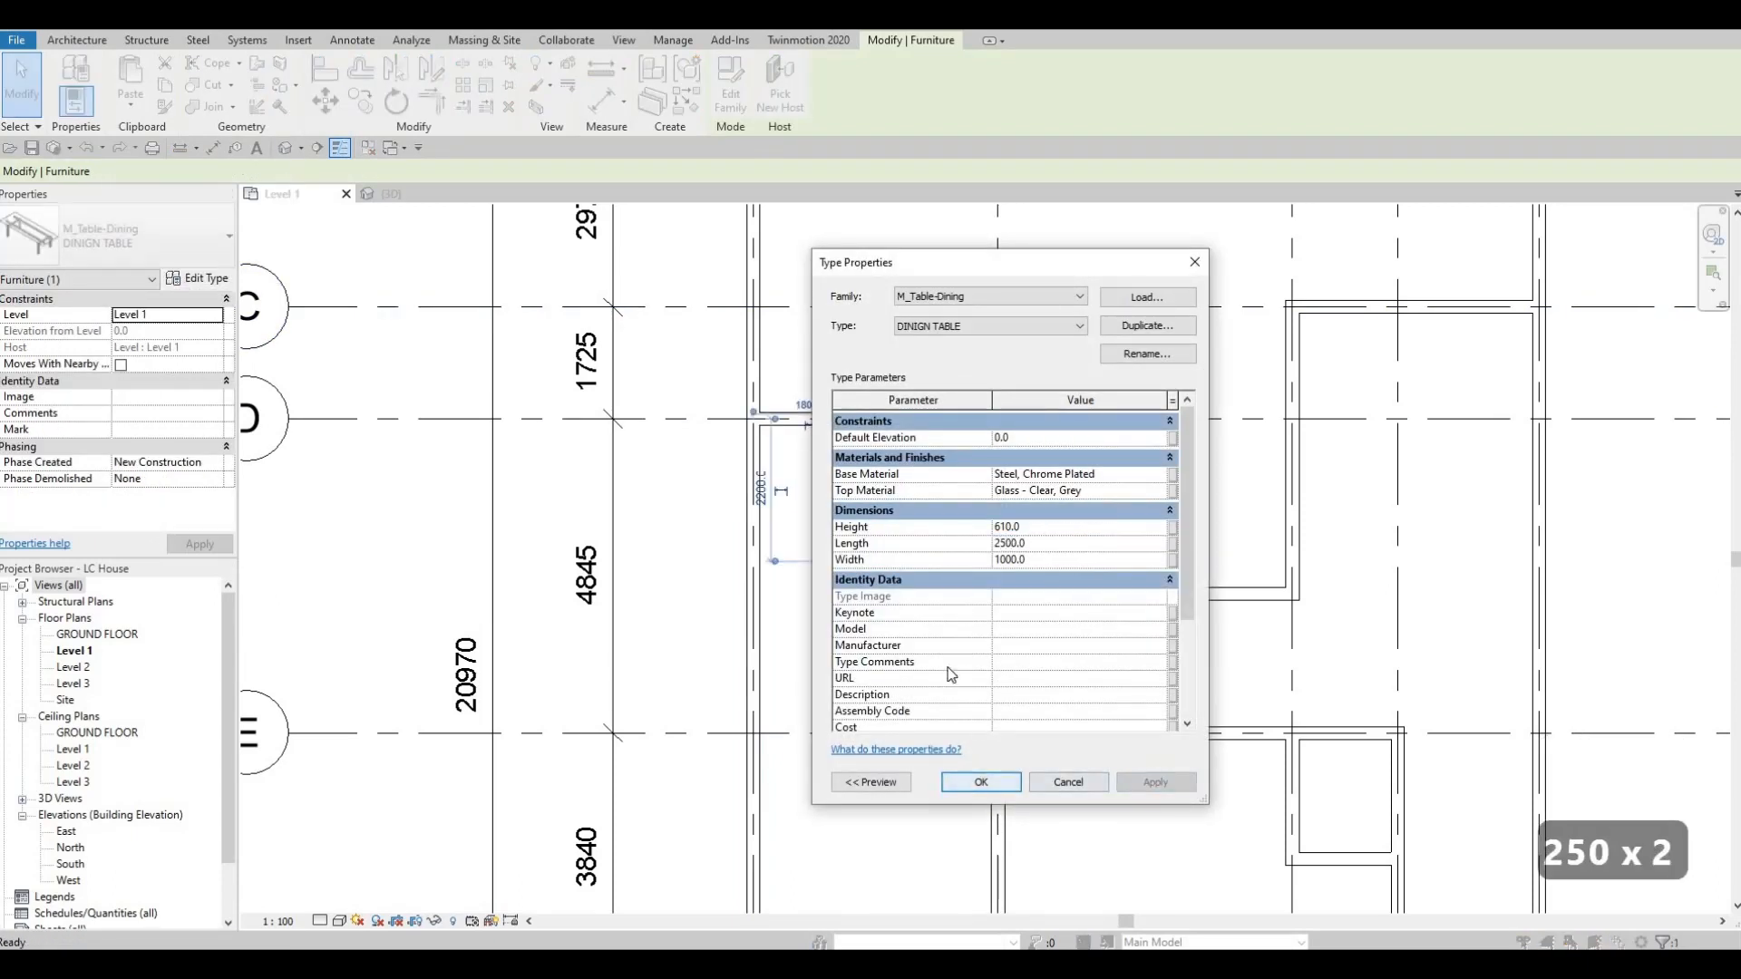
left_click(981, 781)
key("Escape")
key("Escape")
Nudge the dining table to about 1860 mm from grid 1 and 2380 mm below grid D.
left_click(905, 577)
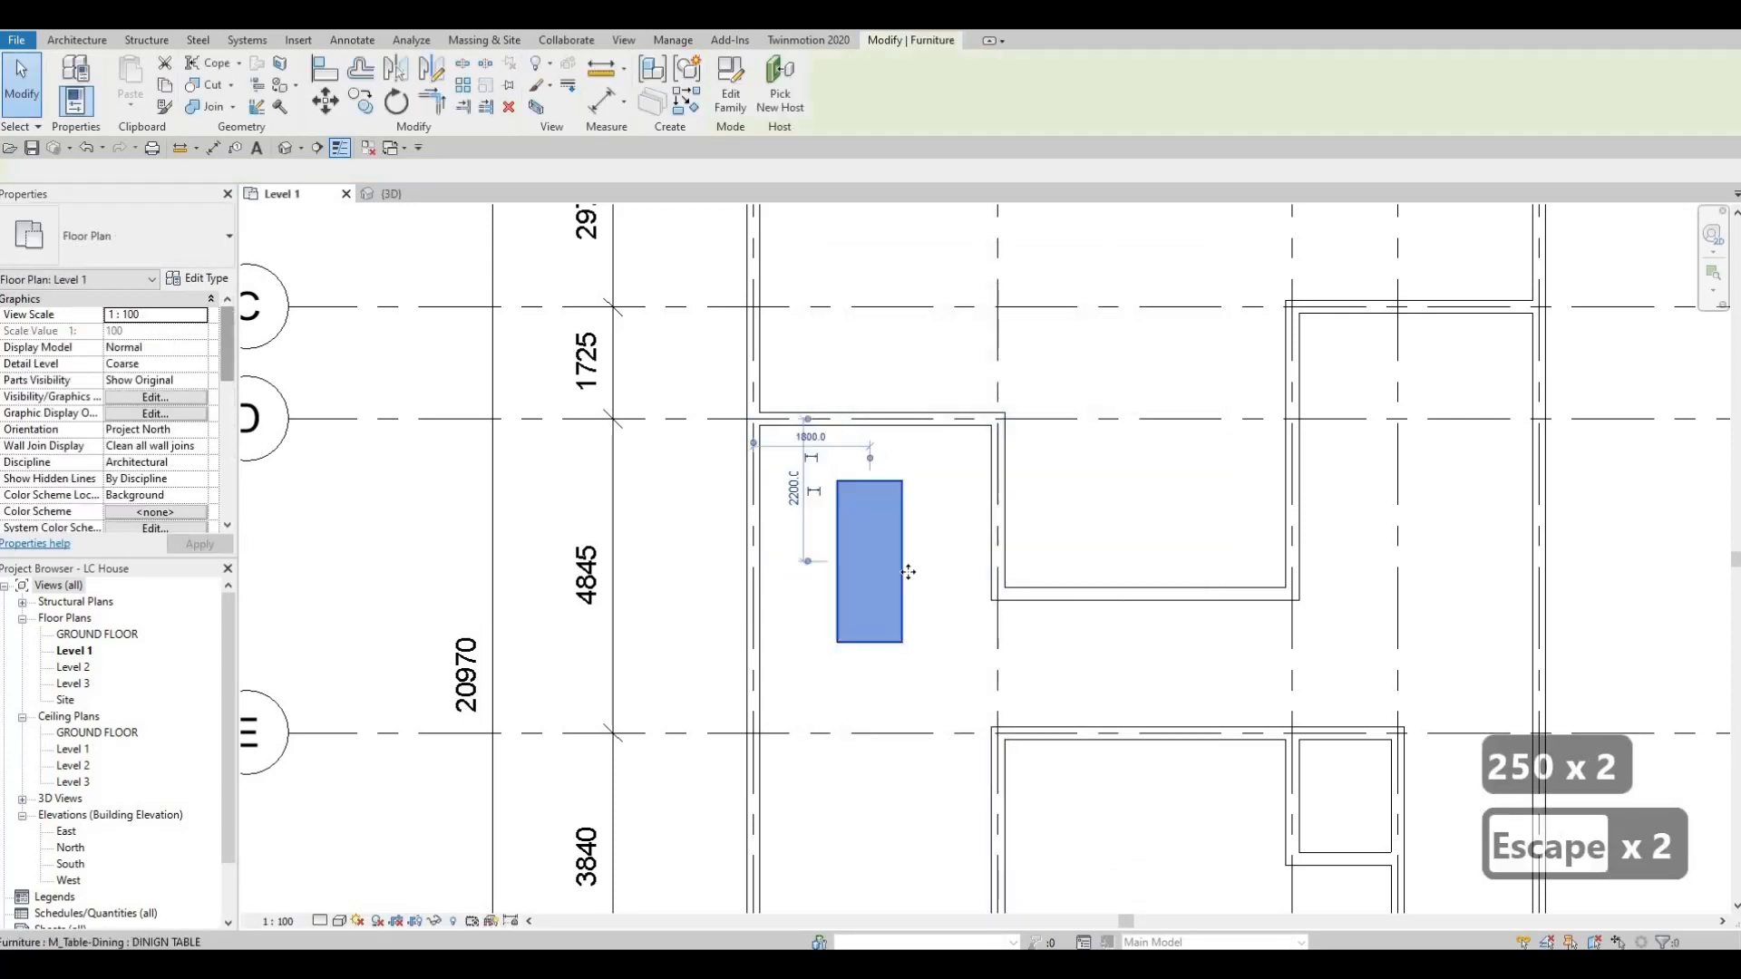
key("Down")
key("Down")
key("Down")
key("Right")
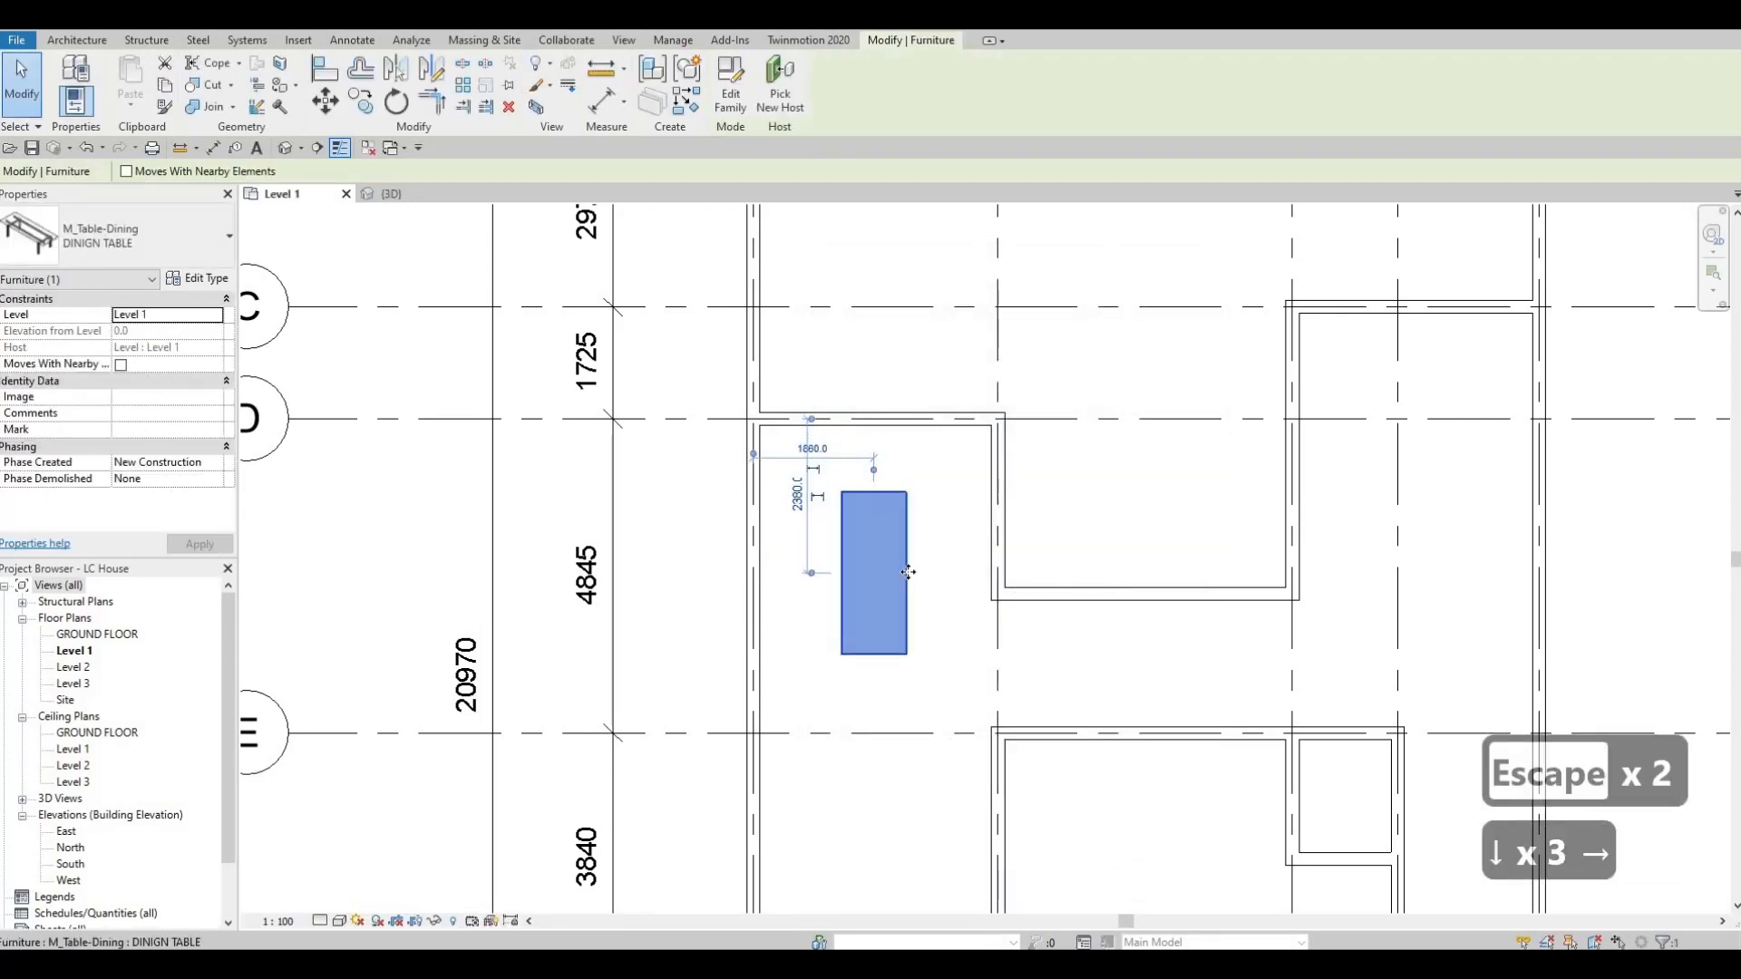
key("Up")
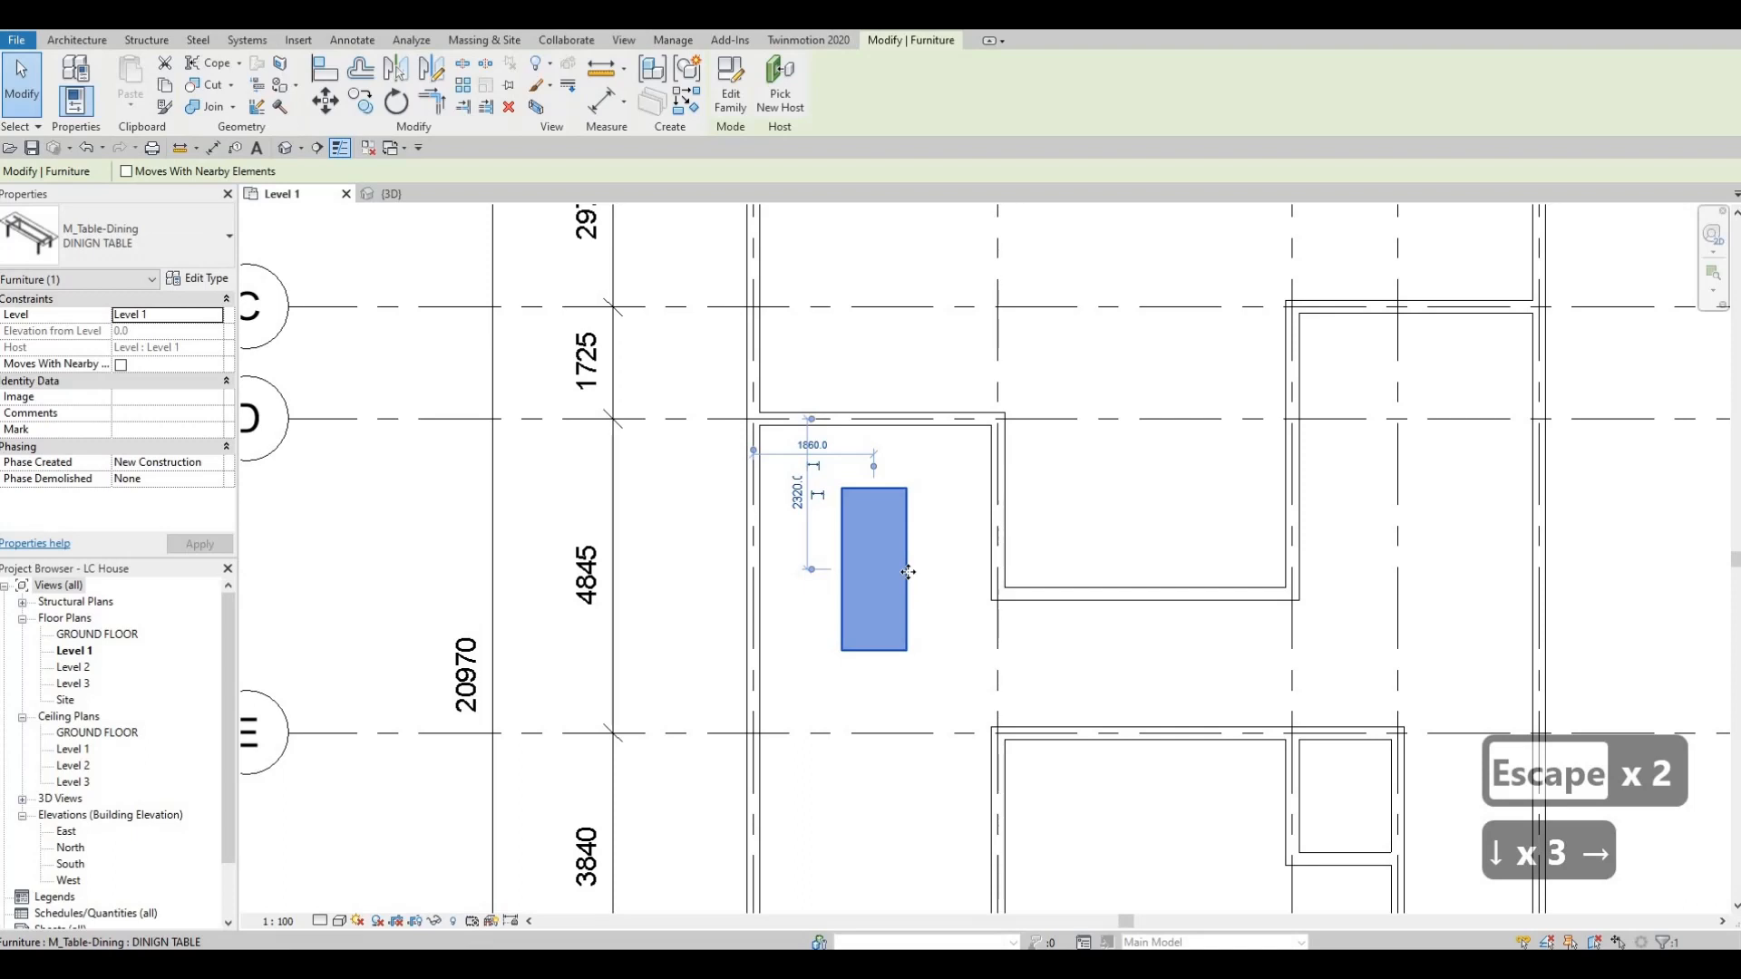
key("Down")
key("Escape")
key("Escape")
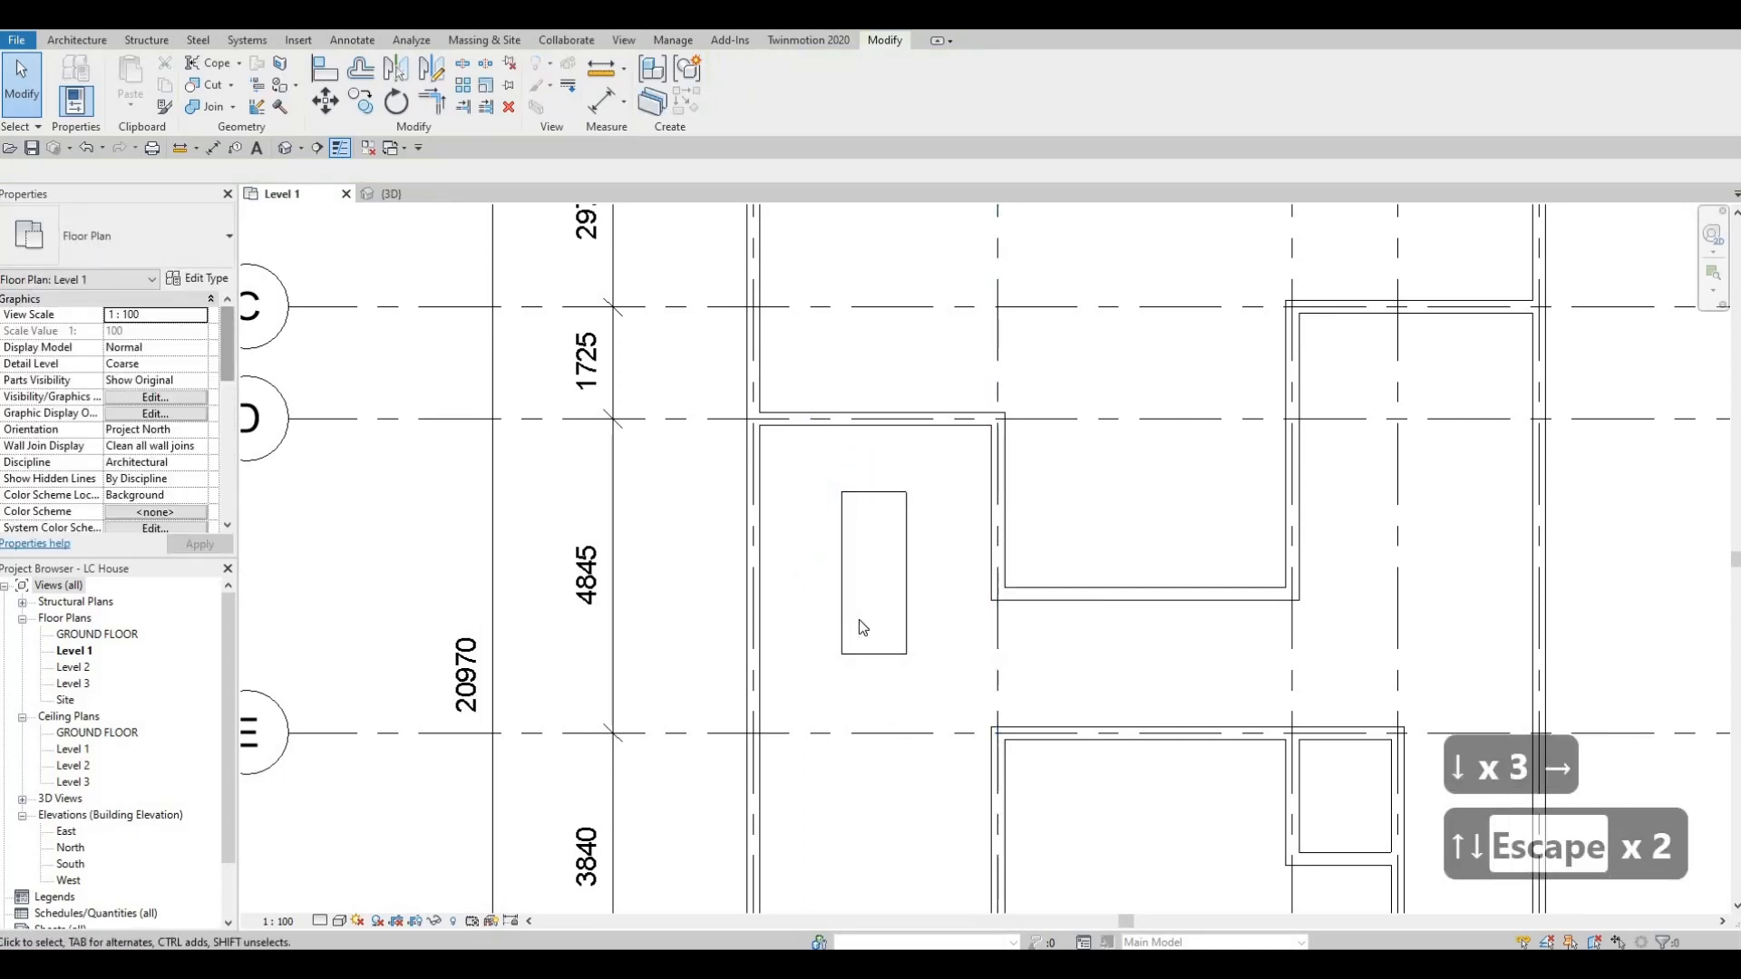
Nudge the dining table three increments back up towards grid D and deselect it.
left_click(867, 649)
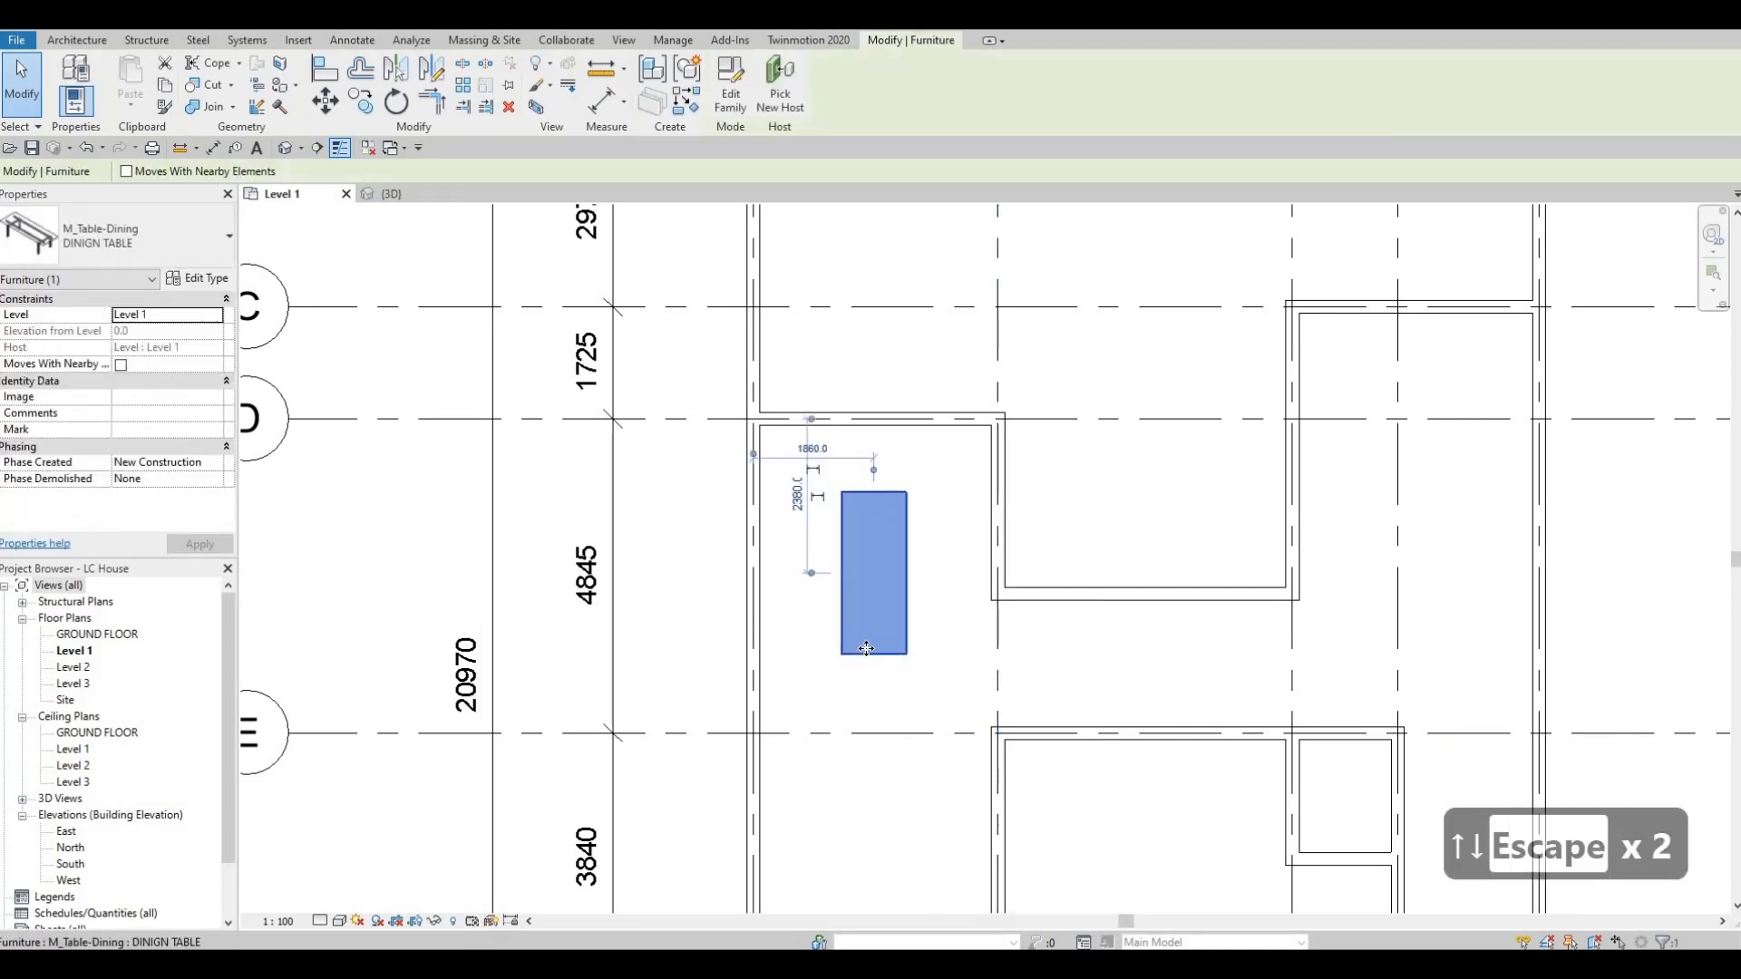
key("Up")
key("Up")
key("Up")
key("Escape")
key("Escape")
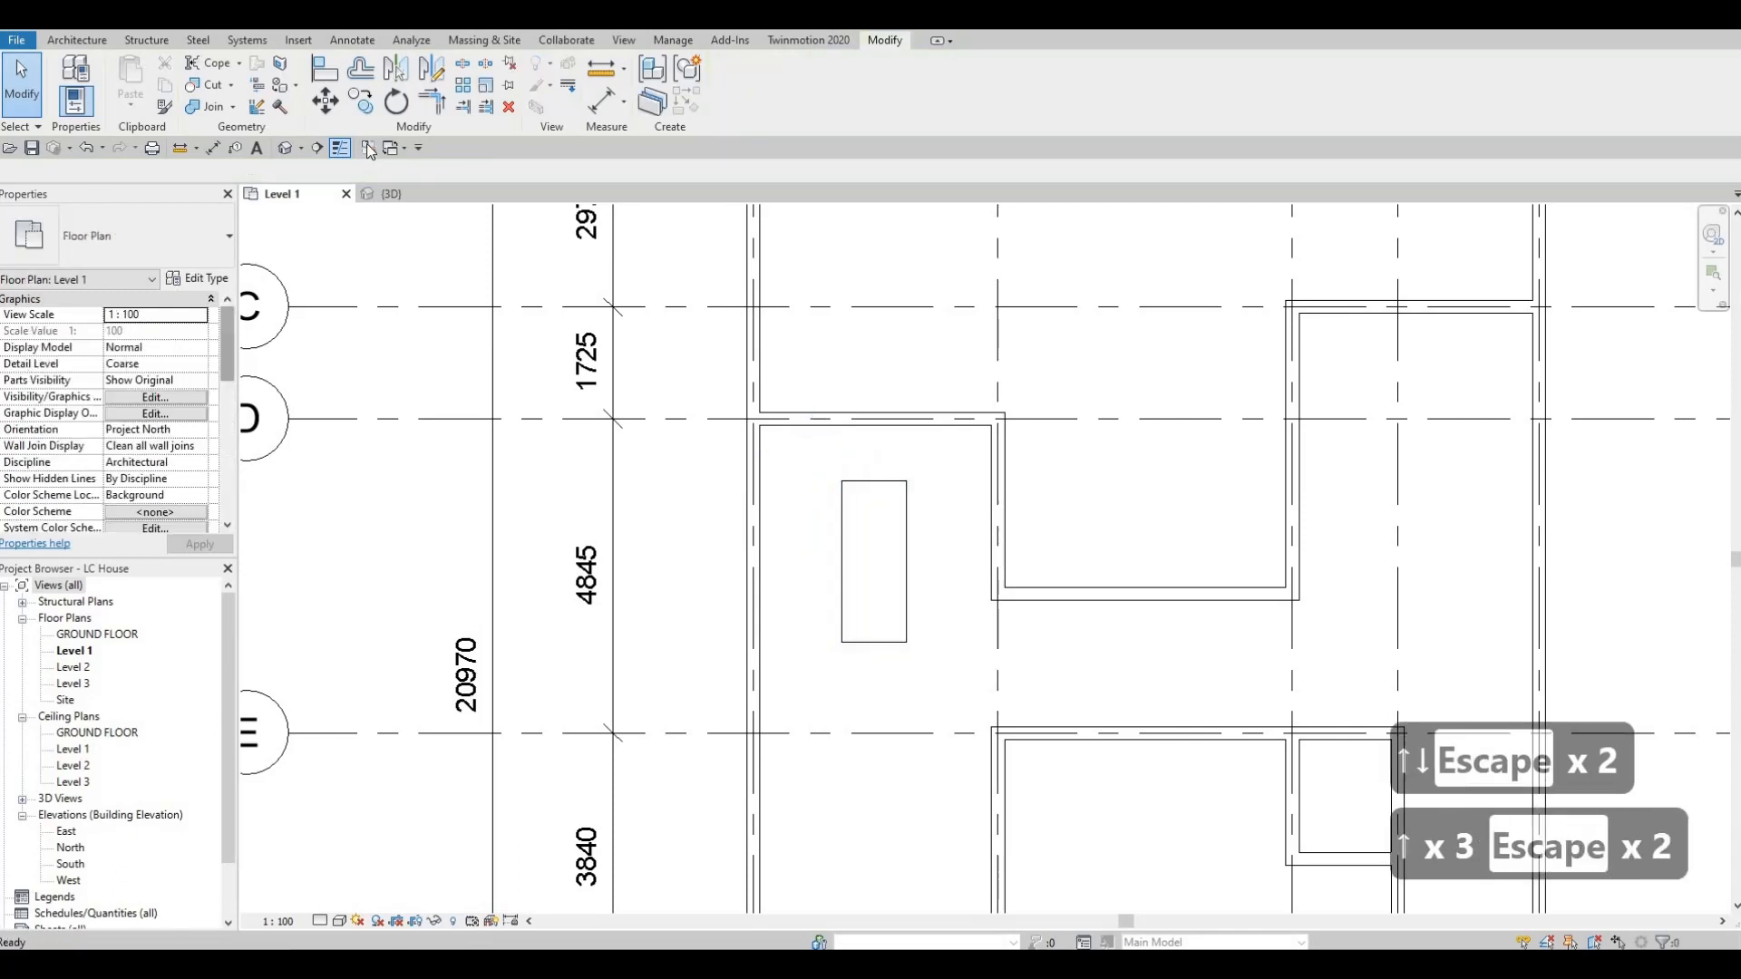
Load the M_Chair-Breuer family from the Seating folder of the Furniture library.
left_click(77, 41)
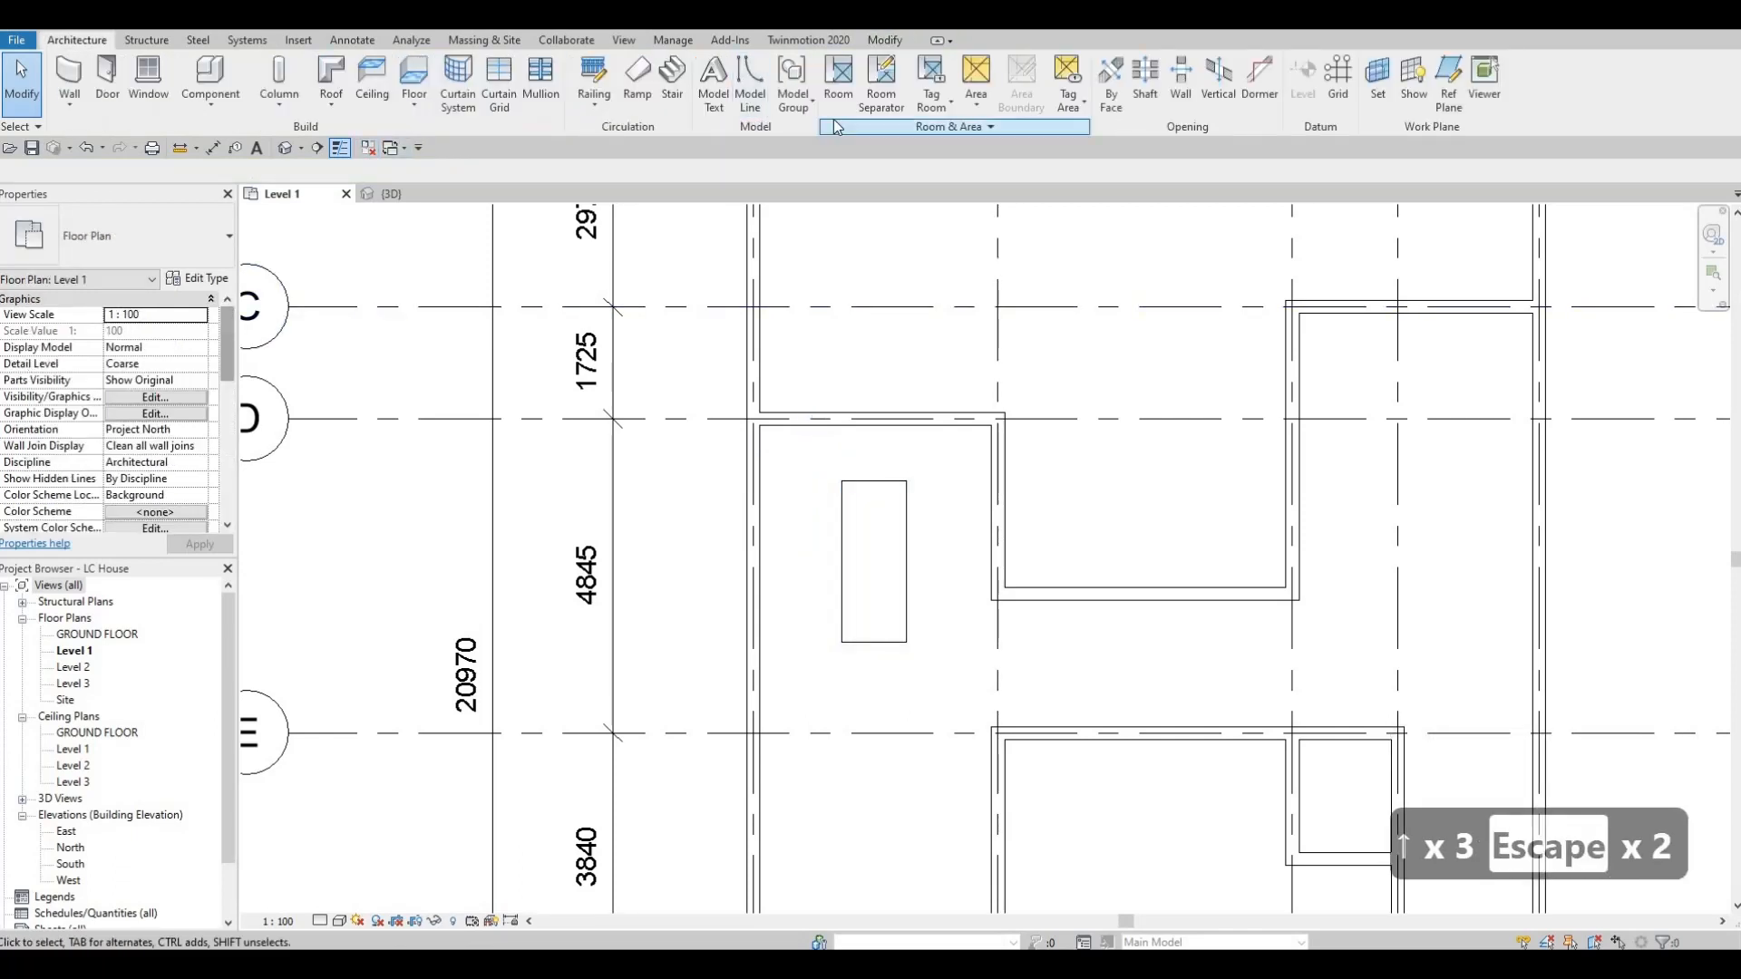
left_click(298, 41)
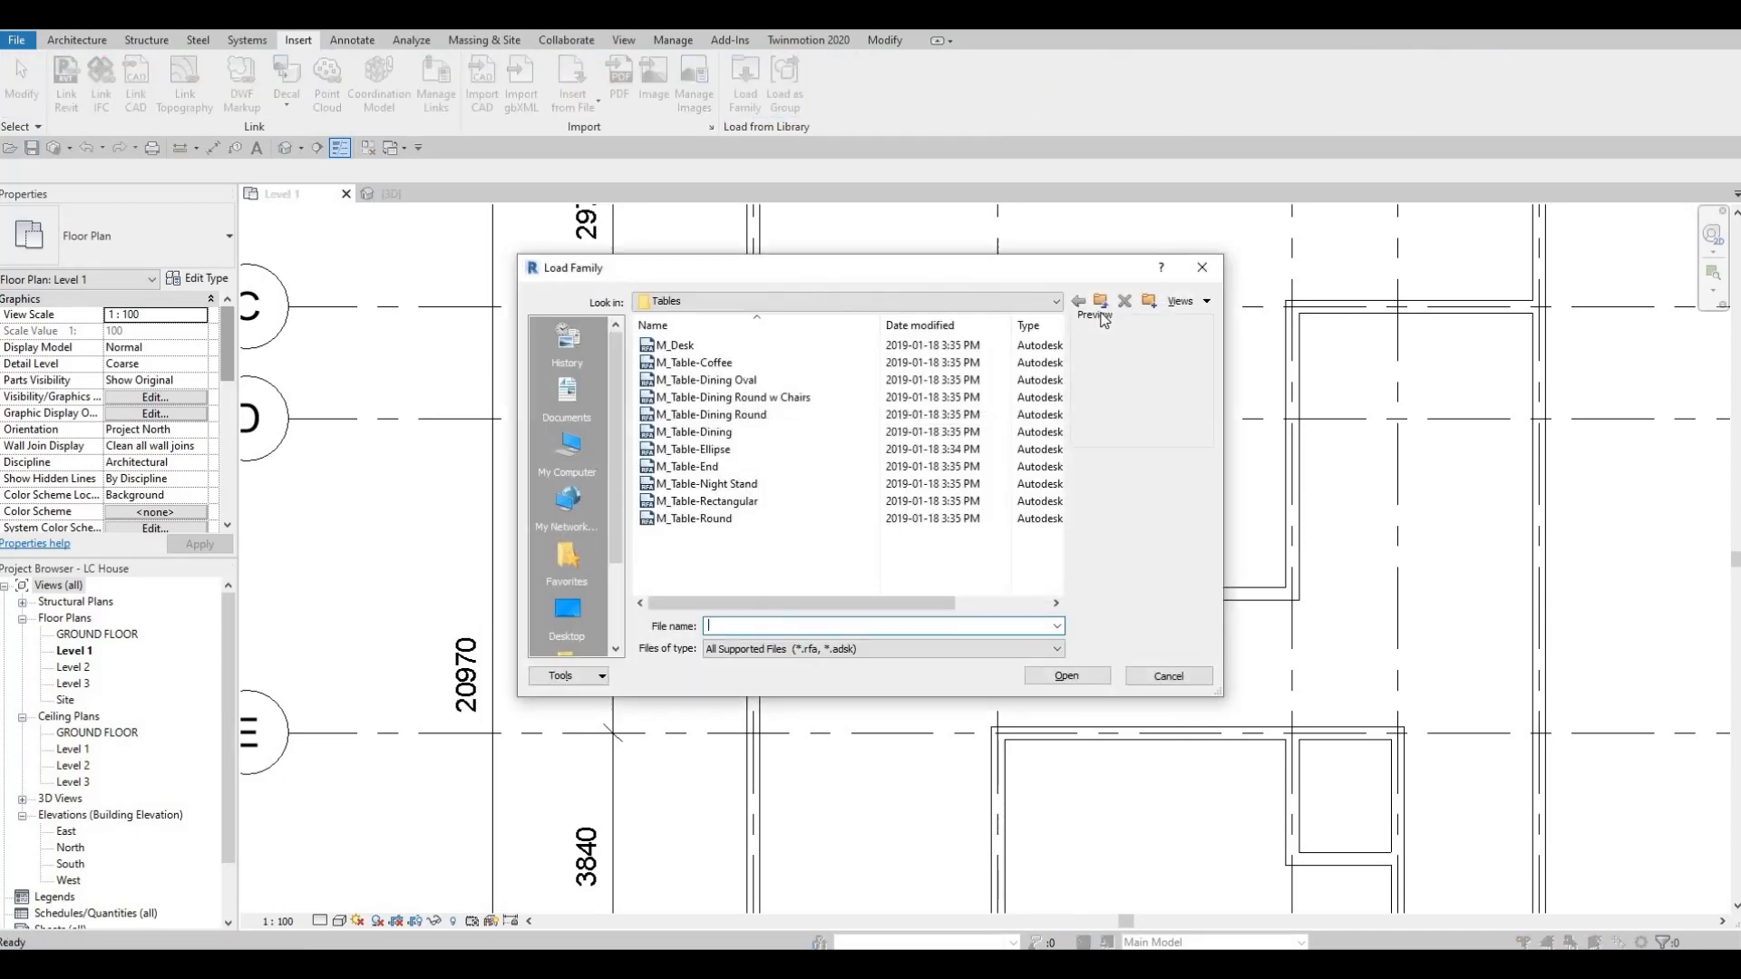
left_click(1101, 300)
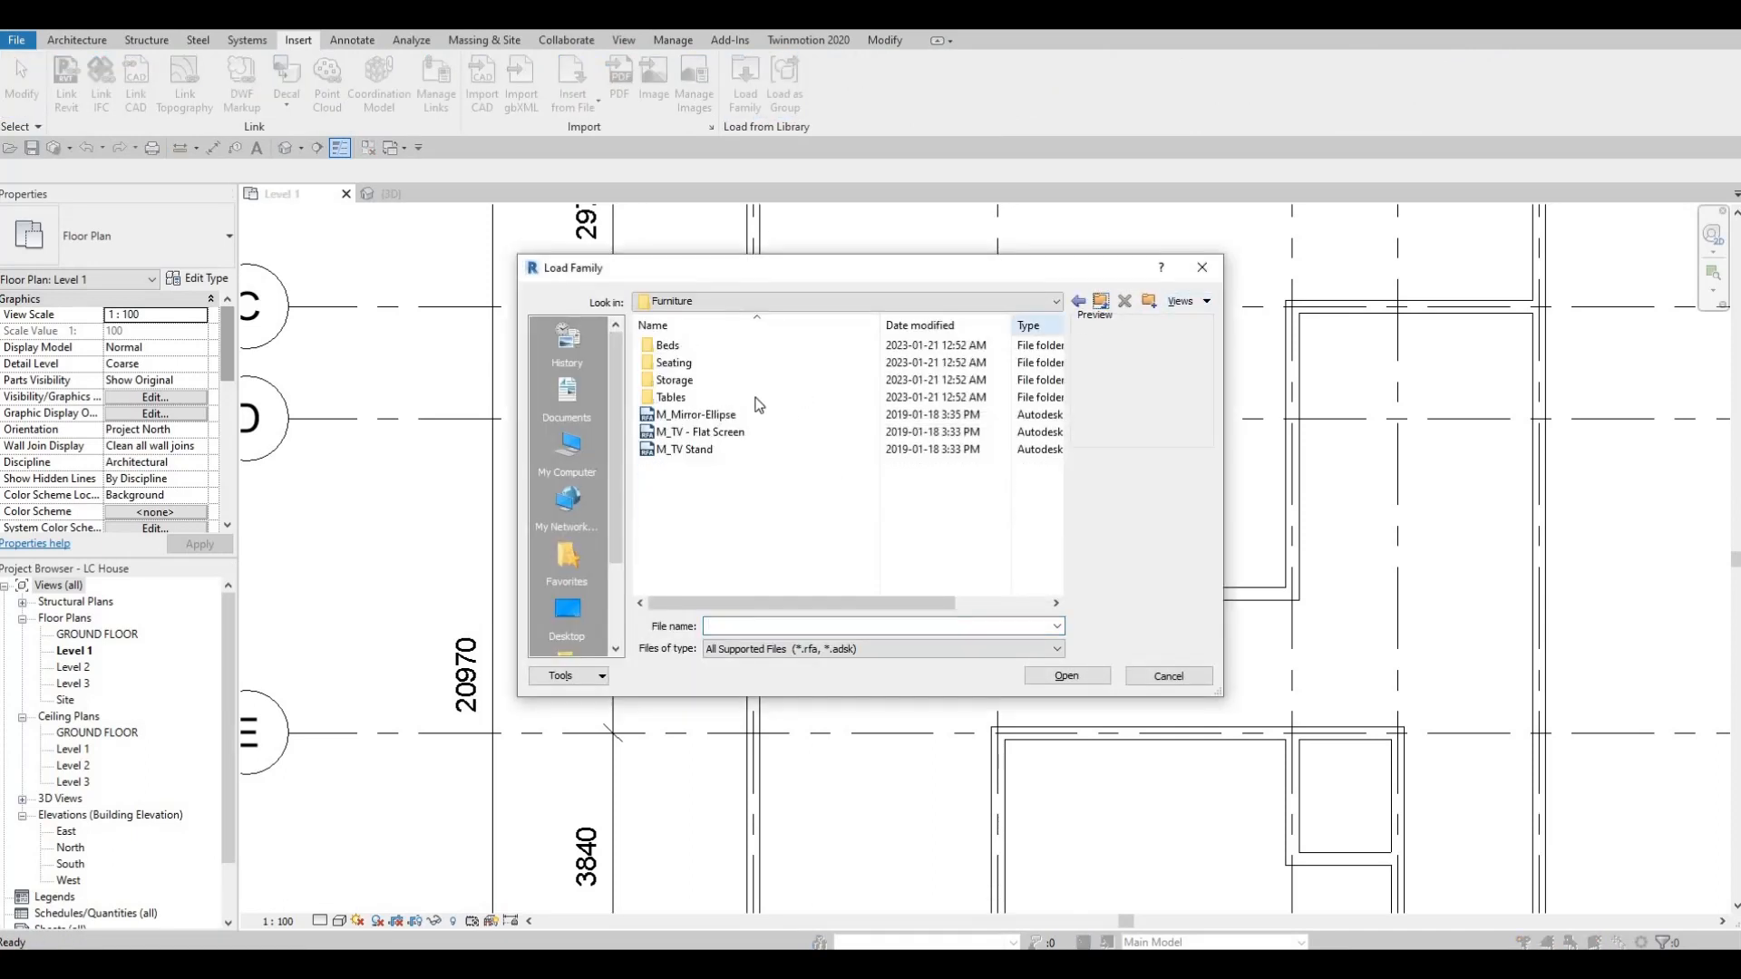
double_click(706, 365)
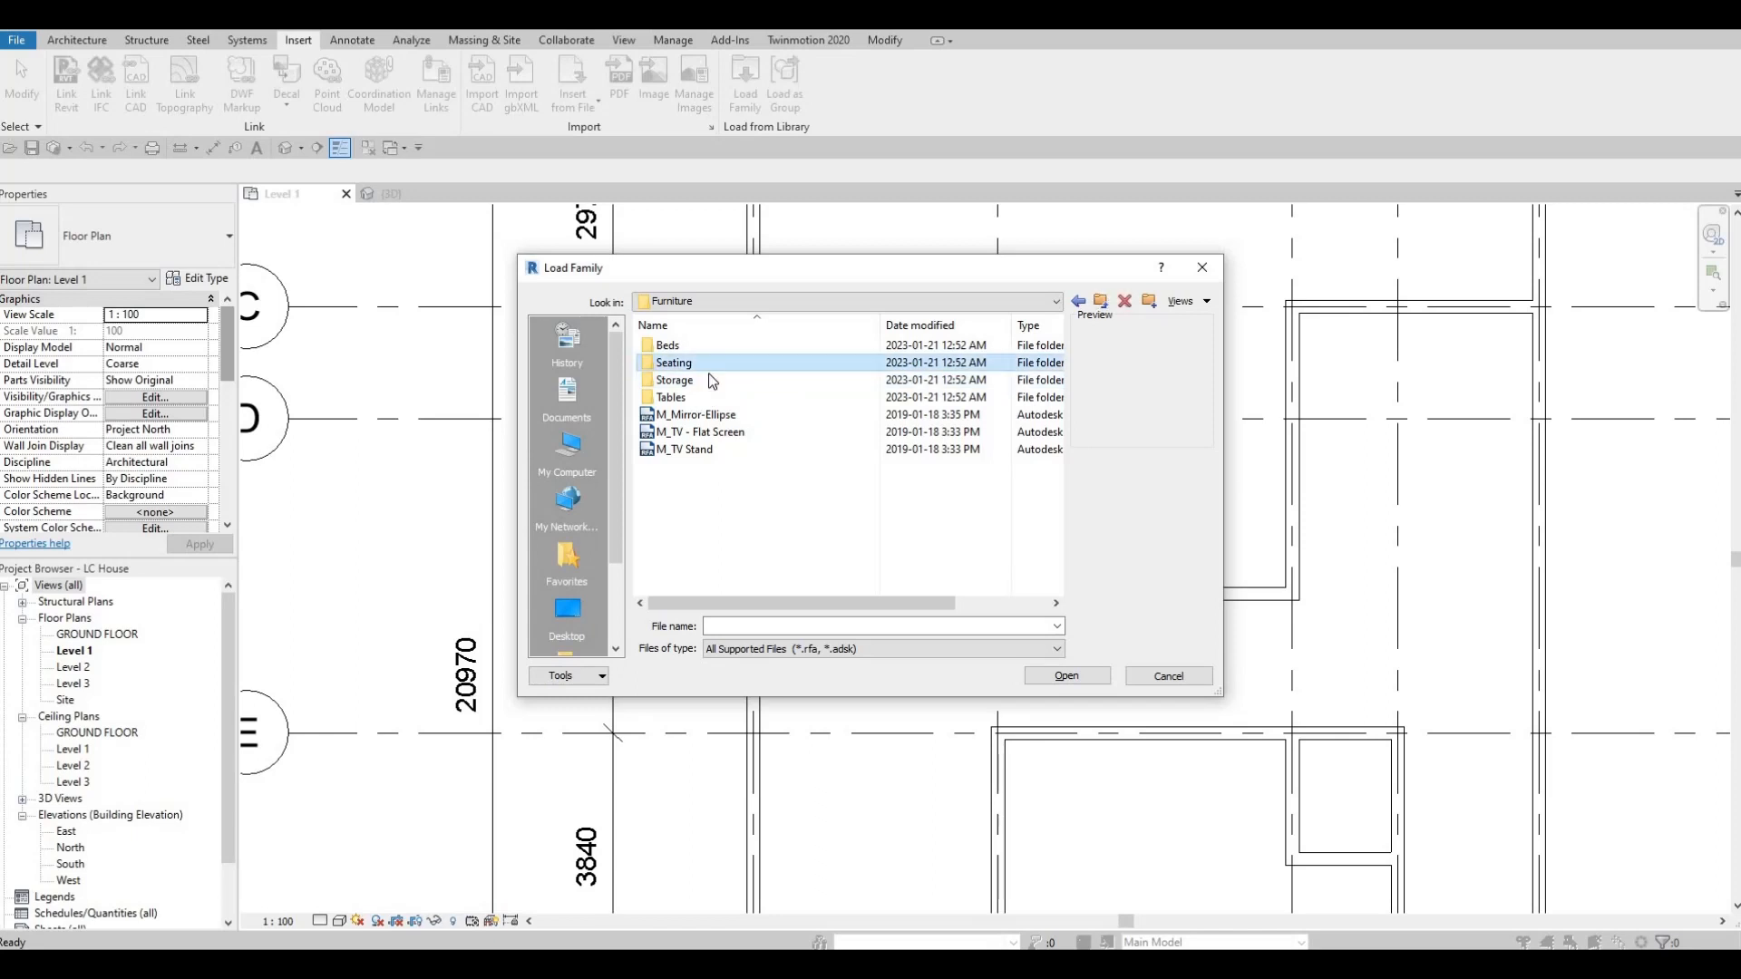
left_click(711, 366)
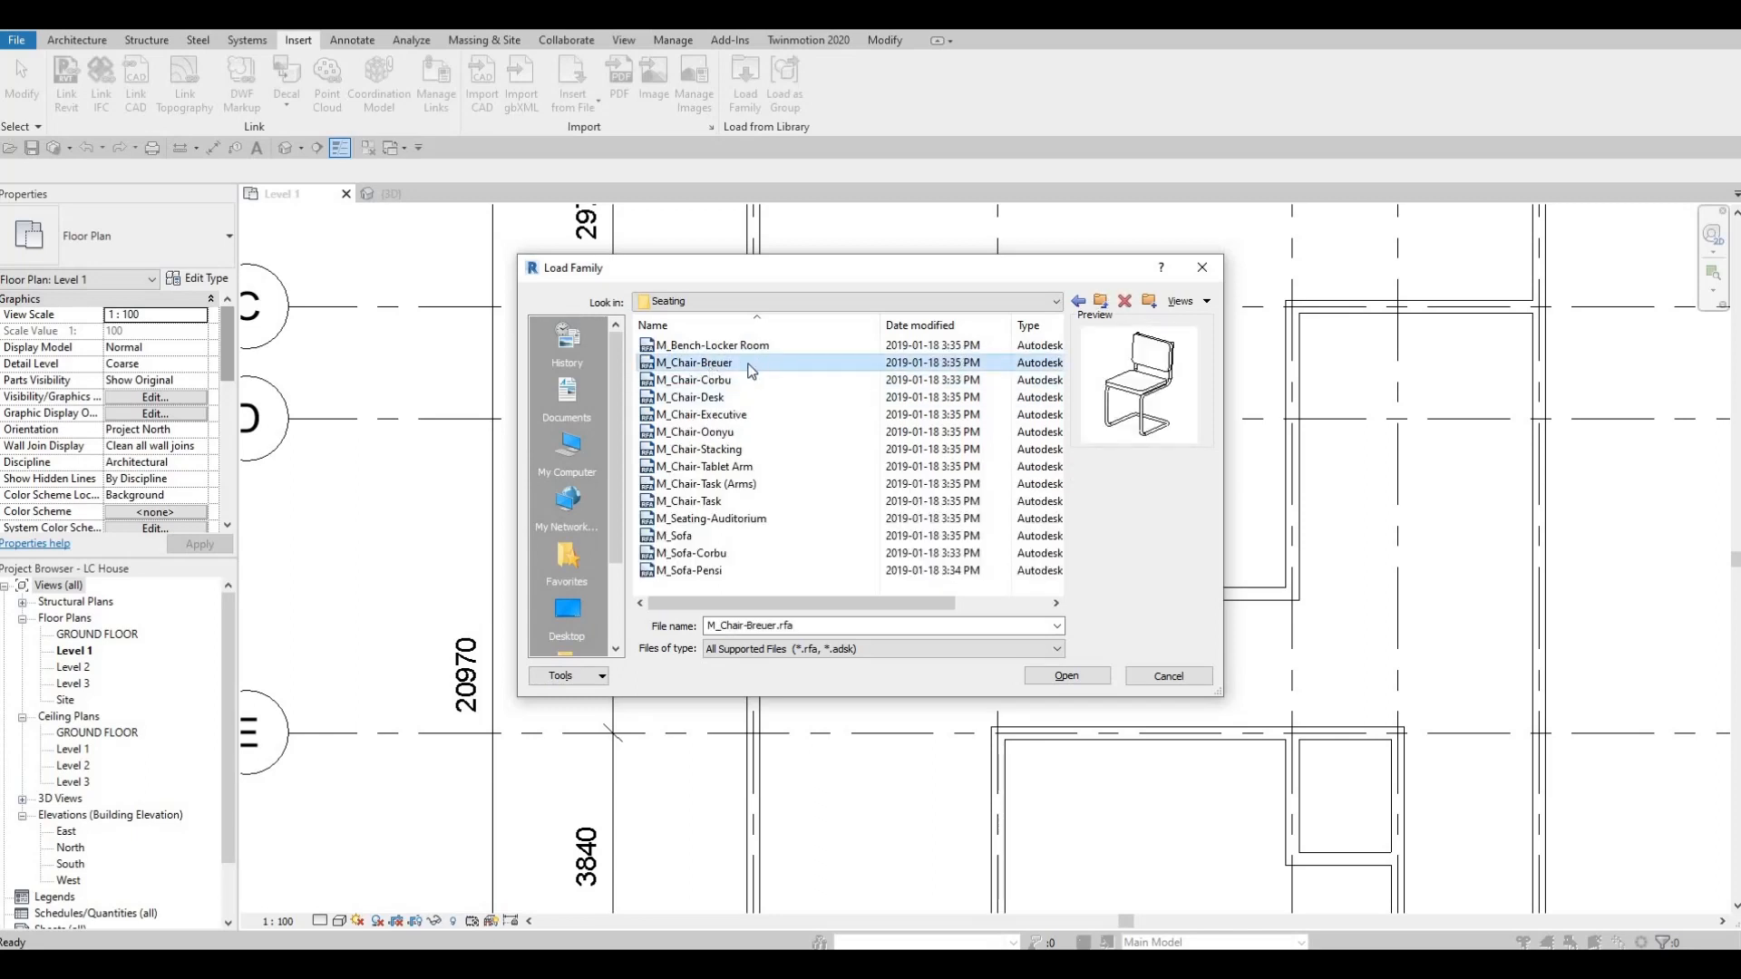
left_click(1067, 678)
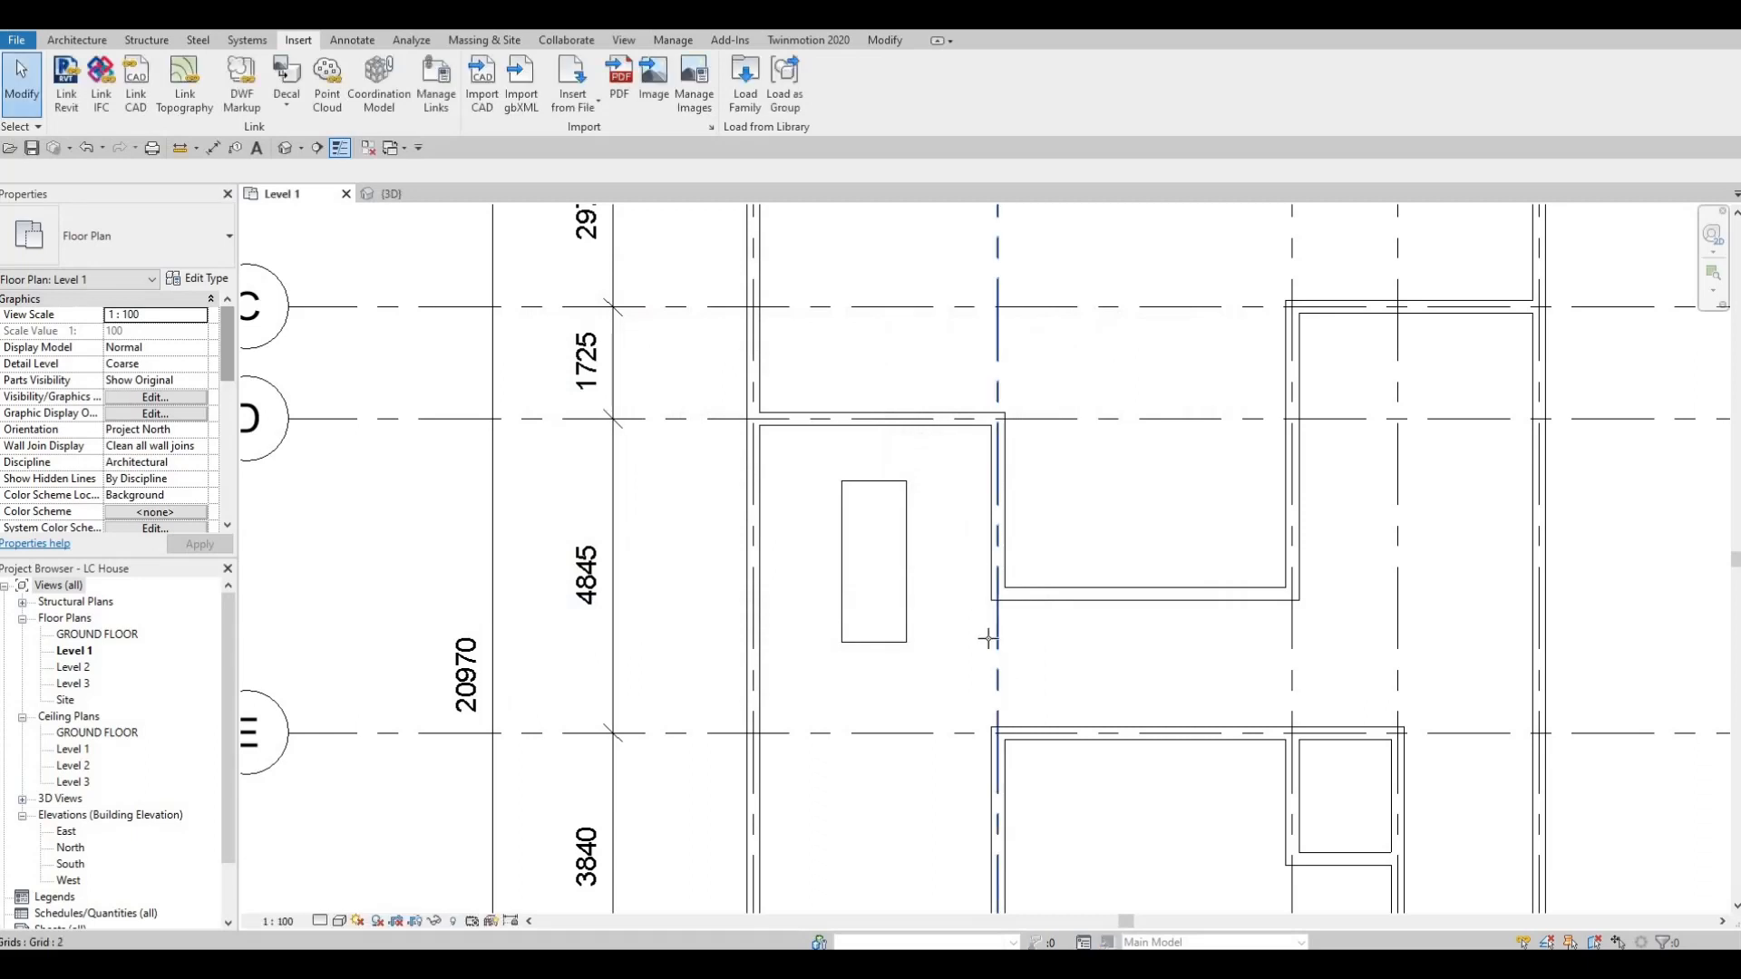
Place an M_Chair-Breuer facing the dining table at the midpoint of its short edge nearest grid D.
key("c")
key("m")
scroll(886, 465, "up", 2)
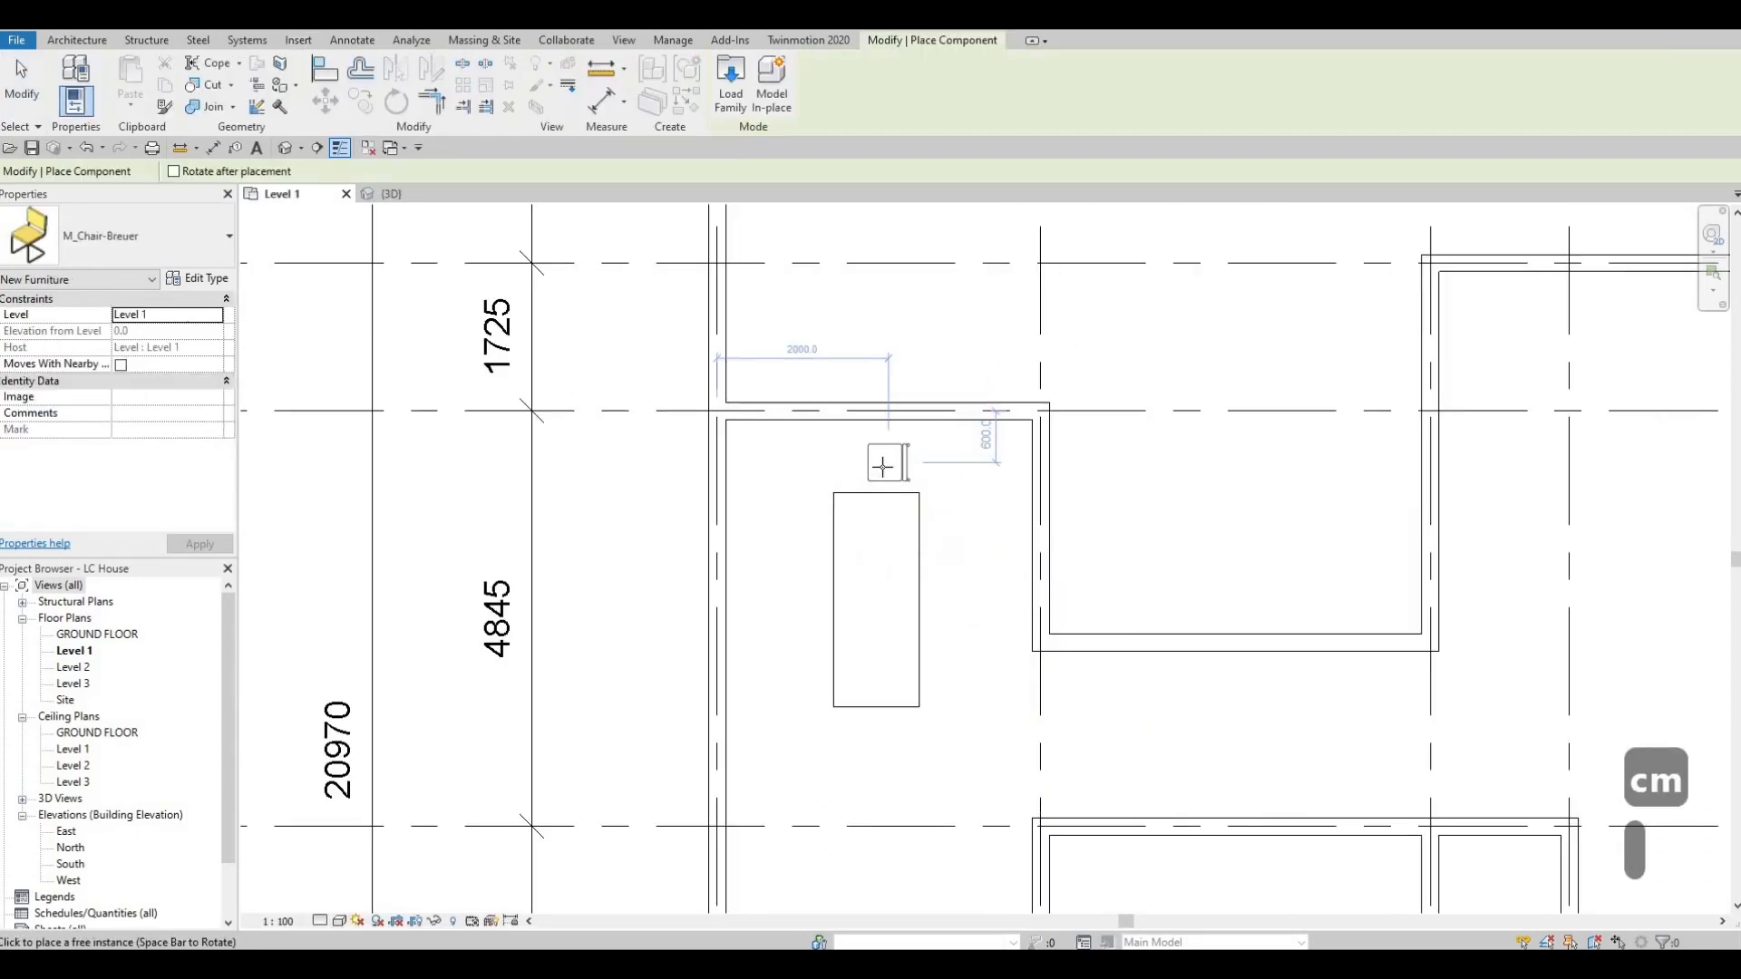
key("c")
key("m")
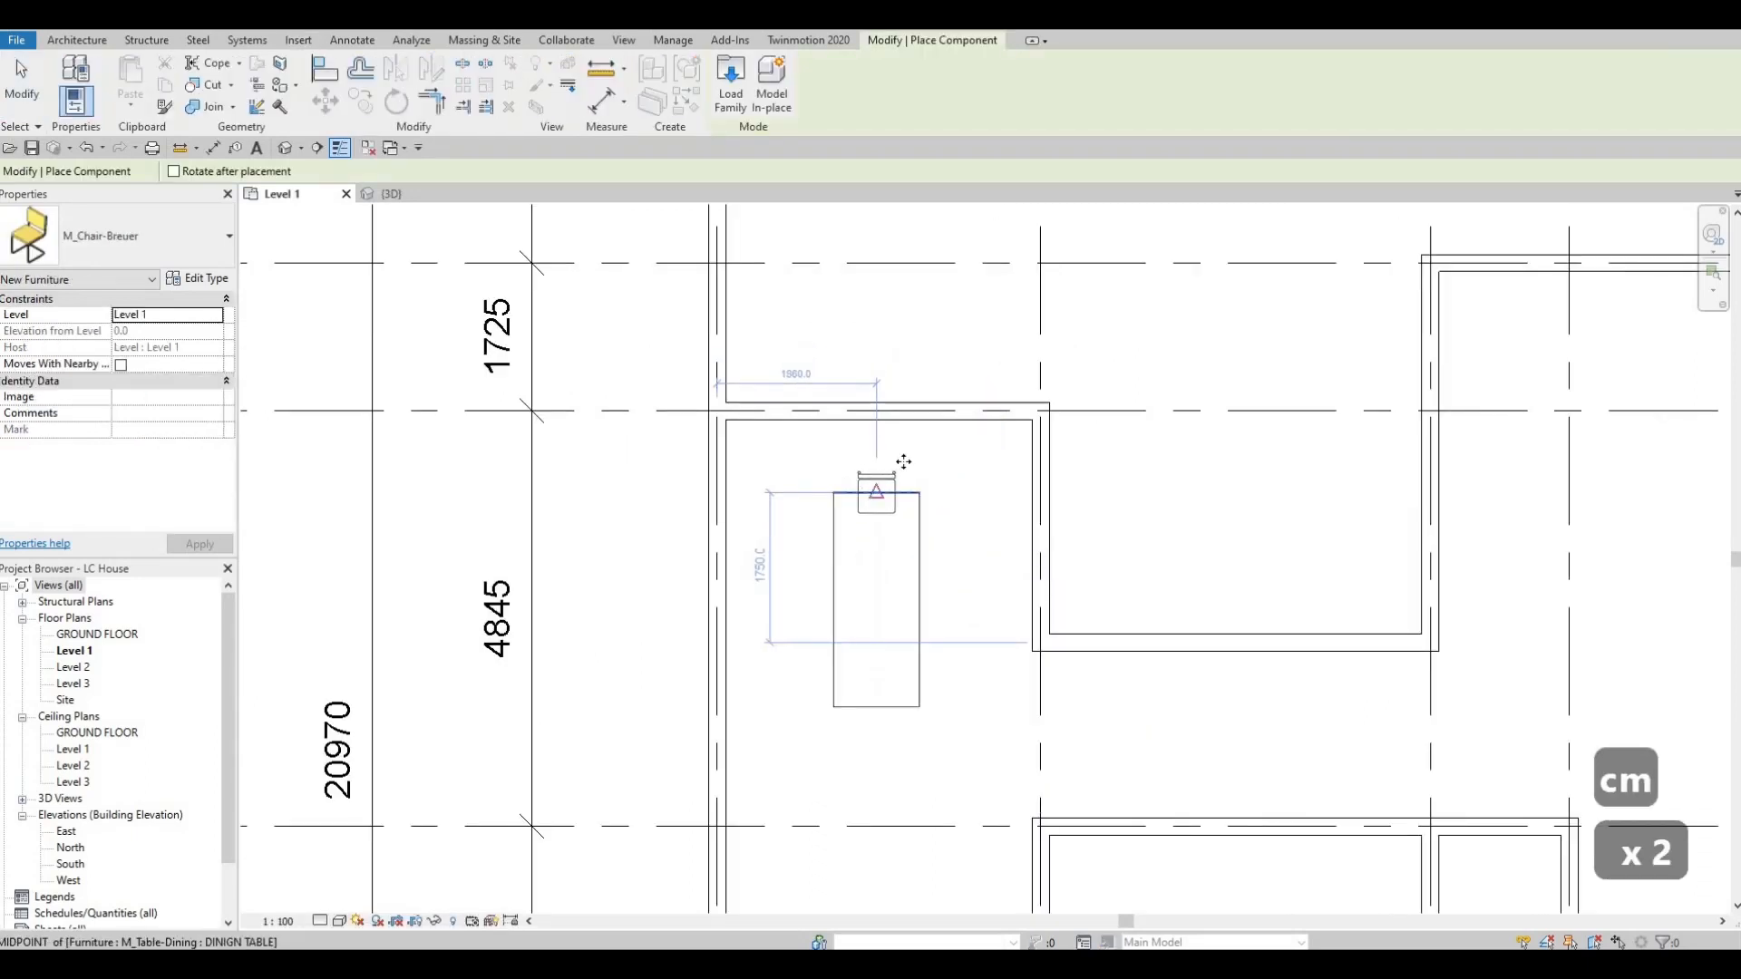
left_click(939, 519)
Place four more Breuer chairs, rotated to face the table, in a row along its long side towards grid 2.
key("space")
key("space")
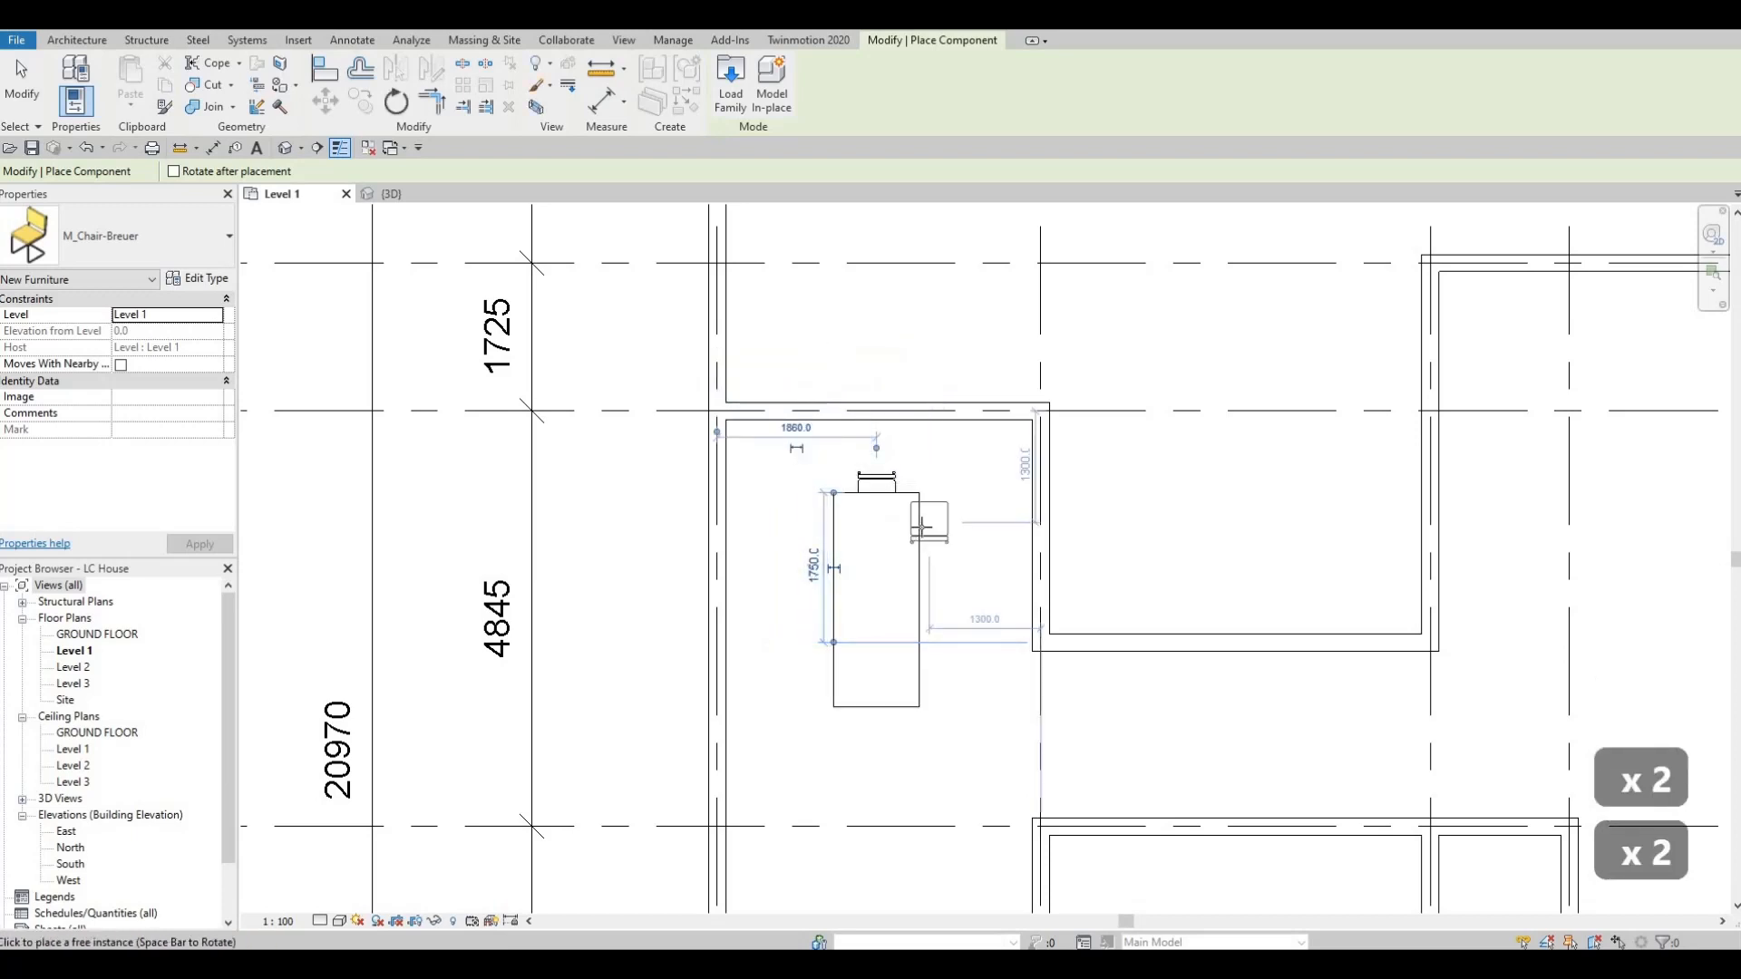
key("space")
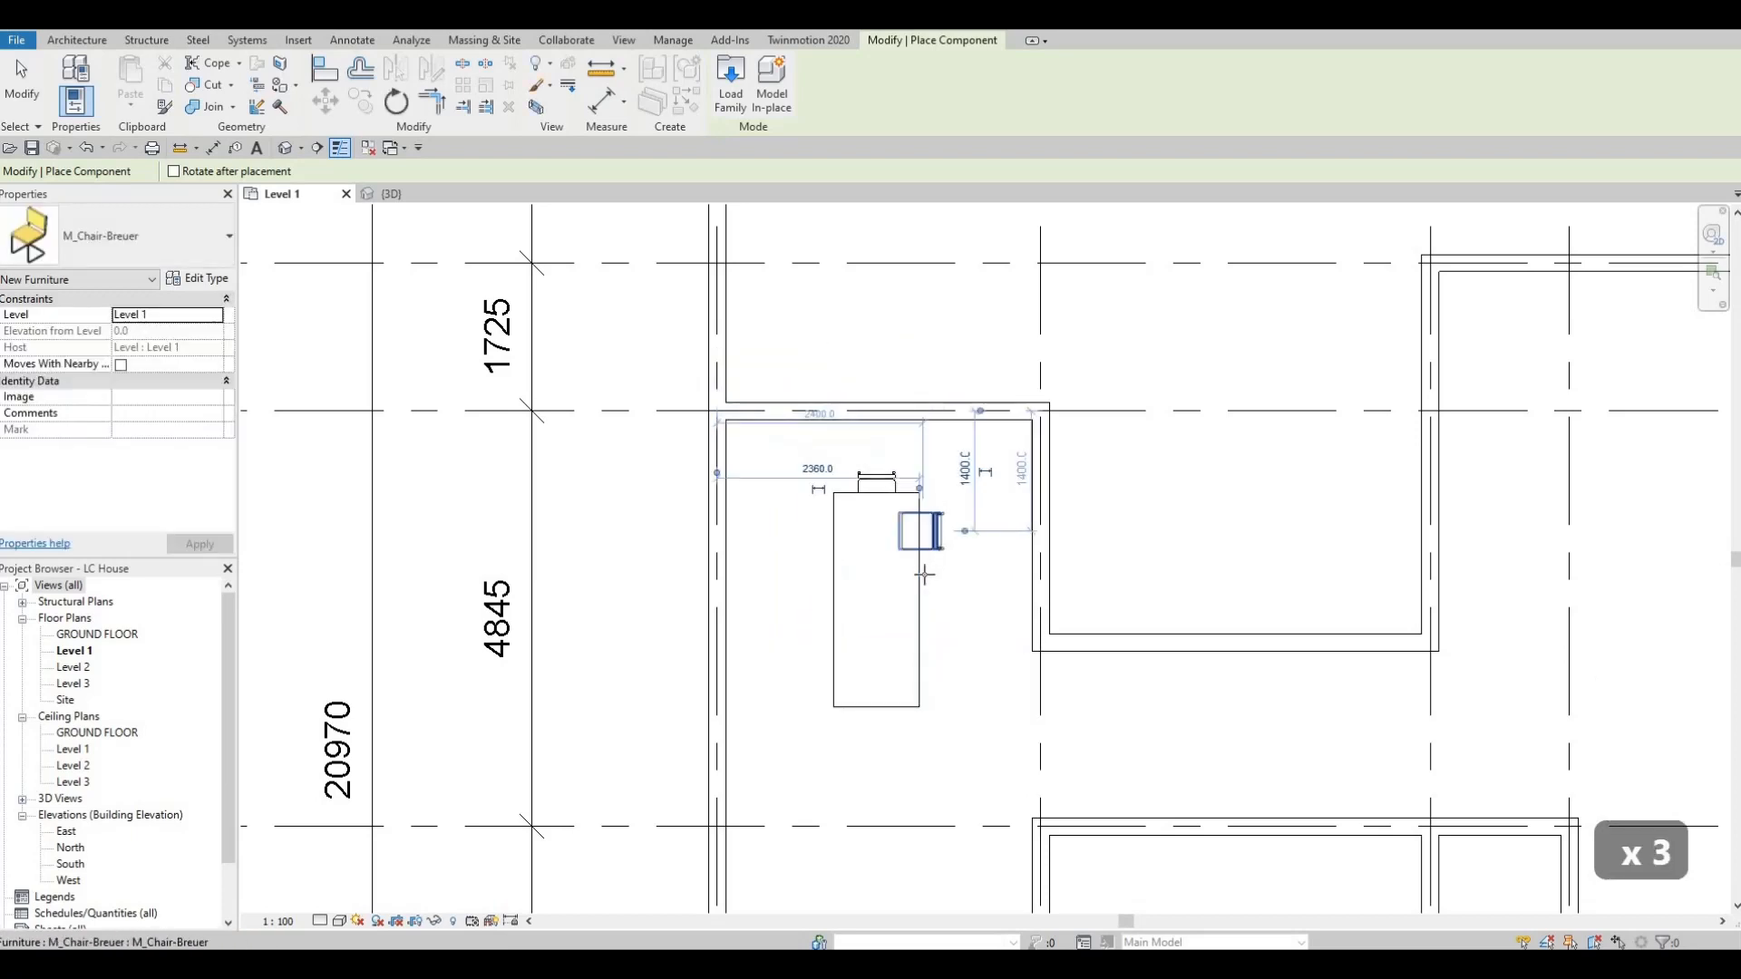
left_click(919, 549)
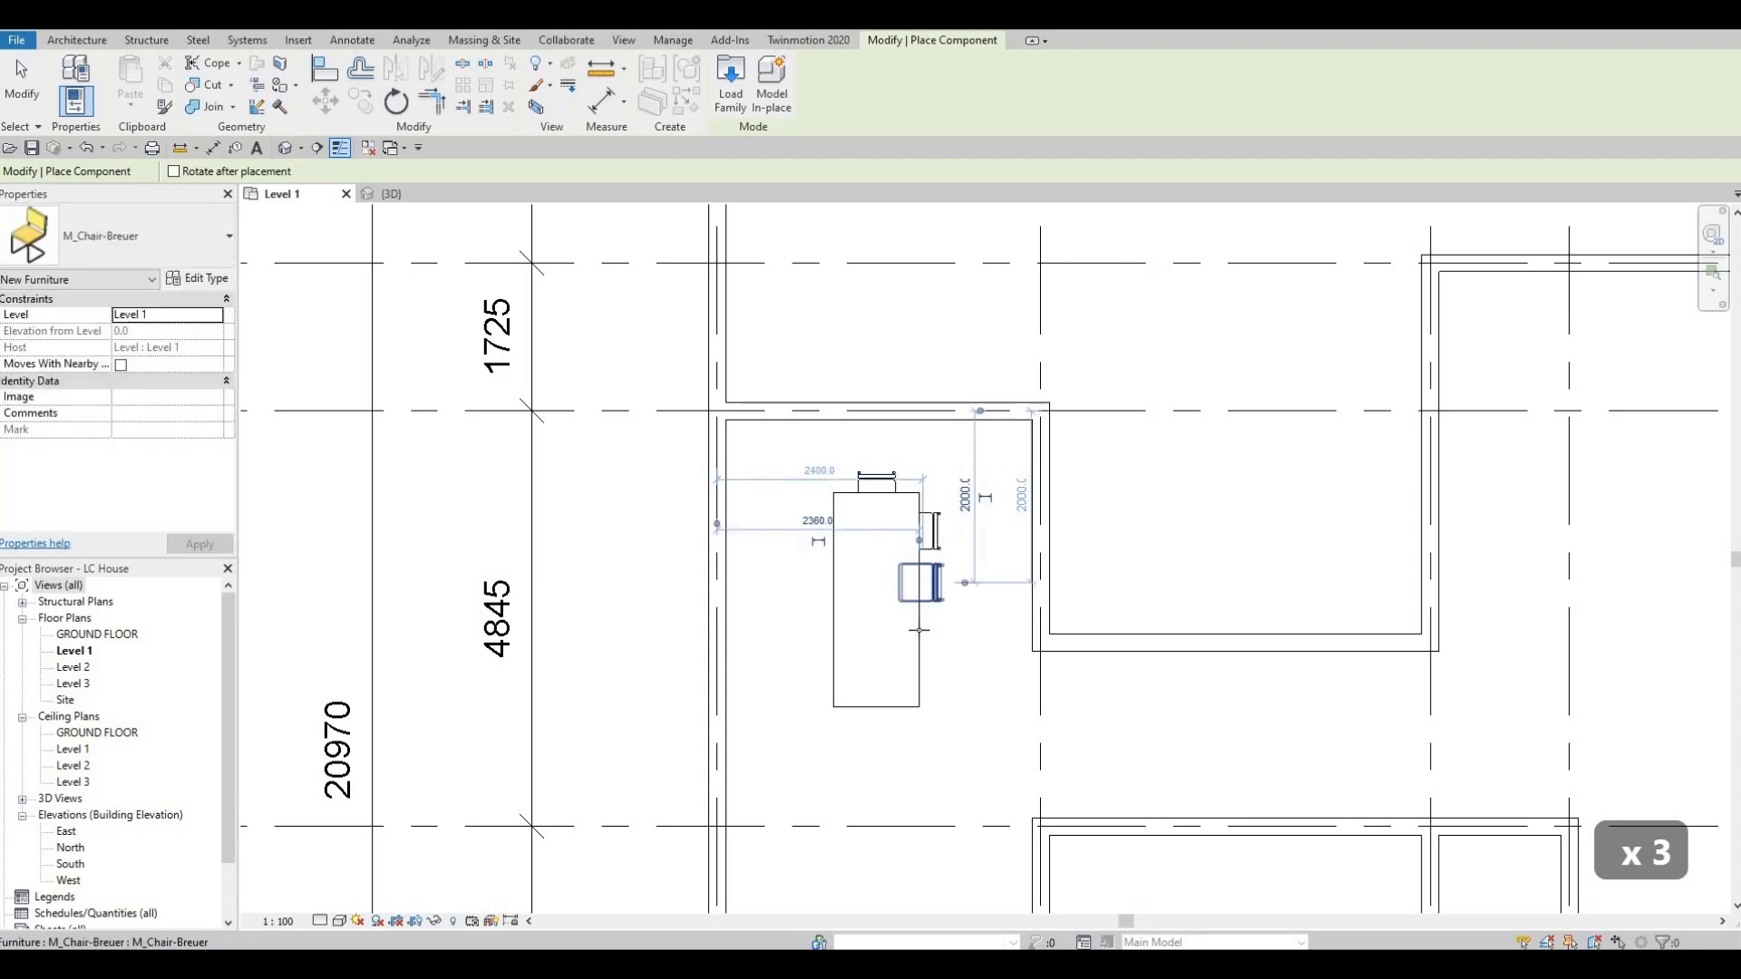
left_click(913, 671)
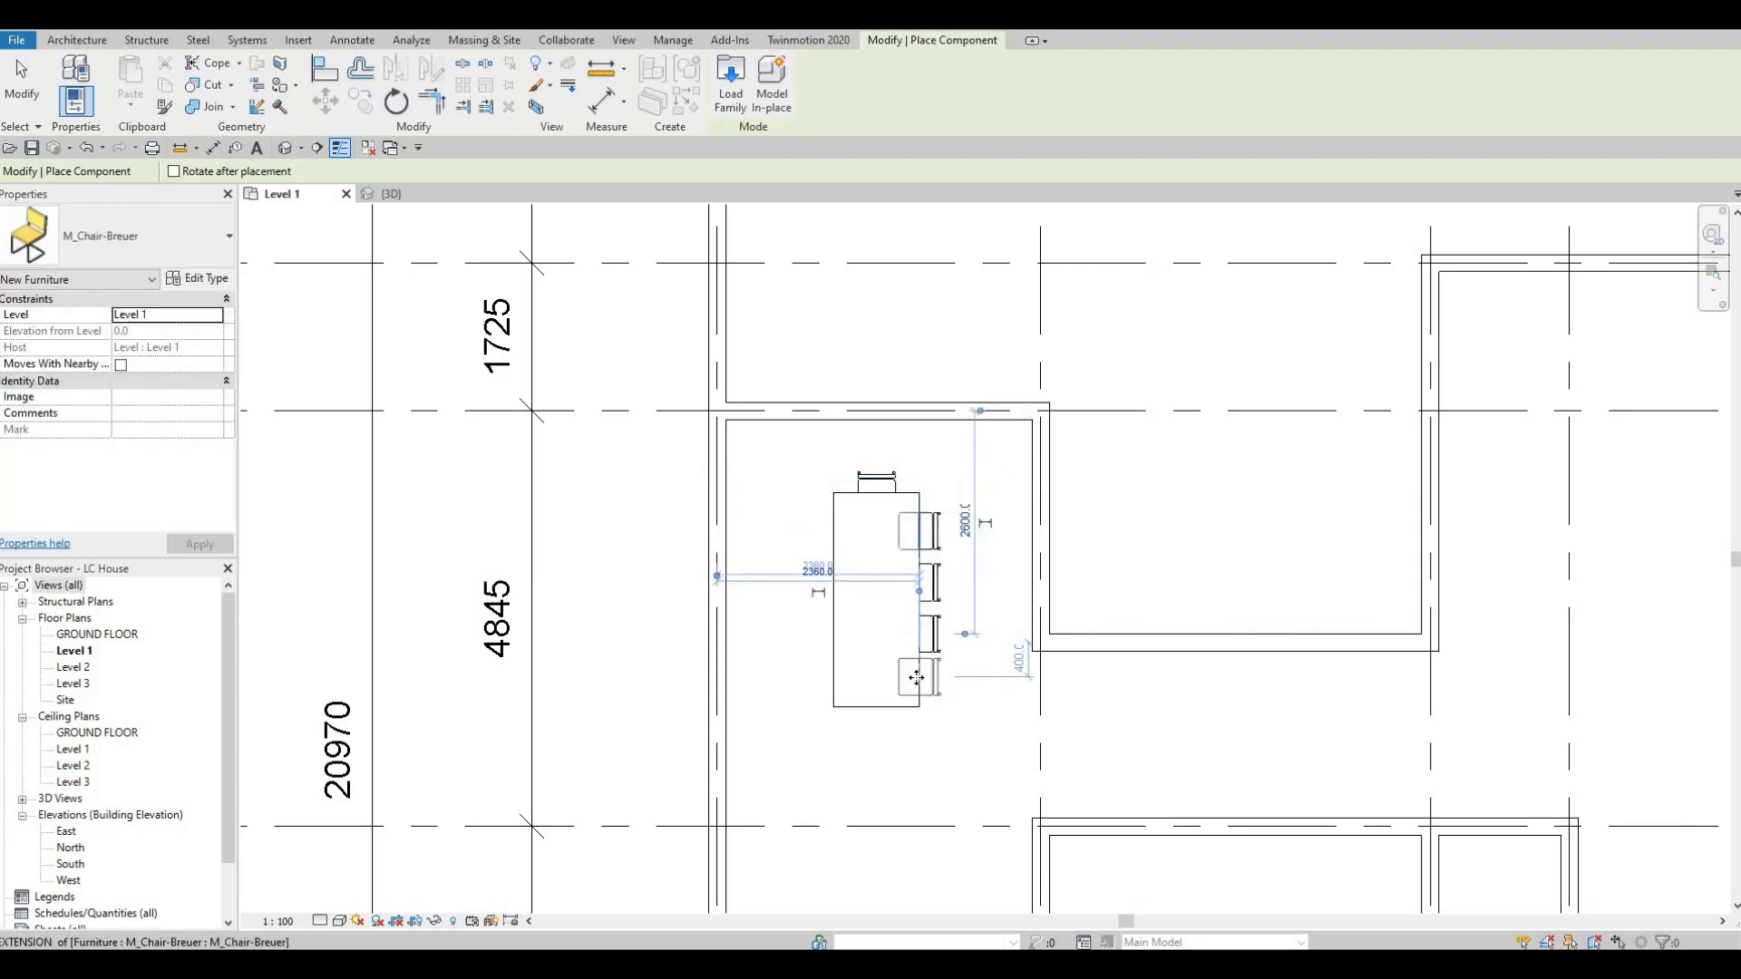
left_click(914, 677)
key("Escape")
key("Escape")
Nudge the third side chair slightly towards grid D to even out the row's spacing, and deselect it.
left_click(935, 633)
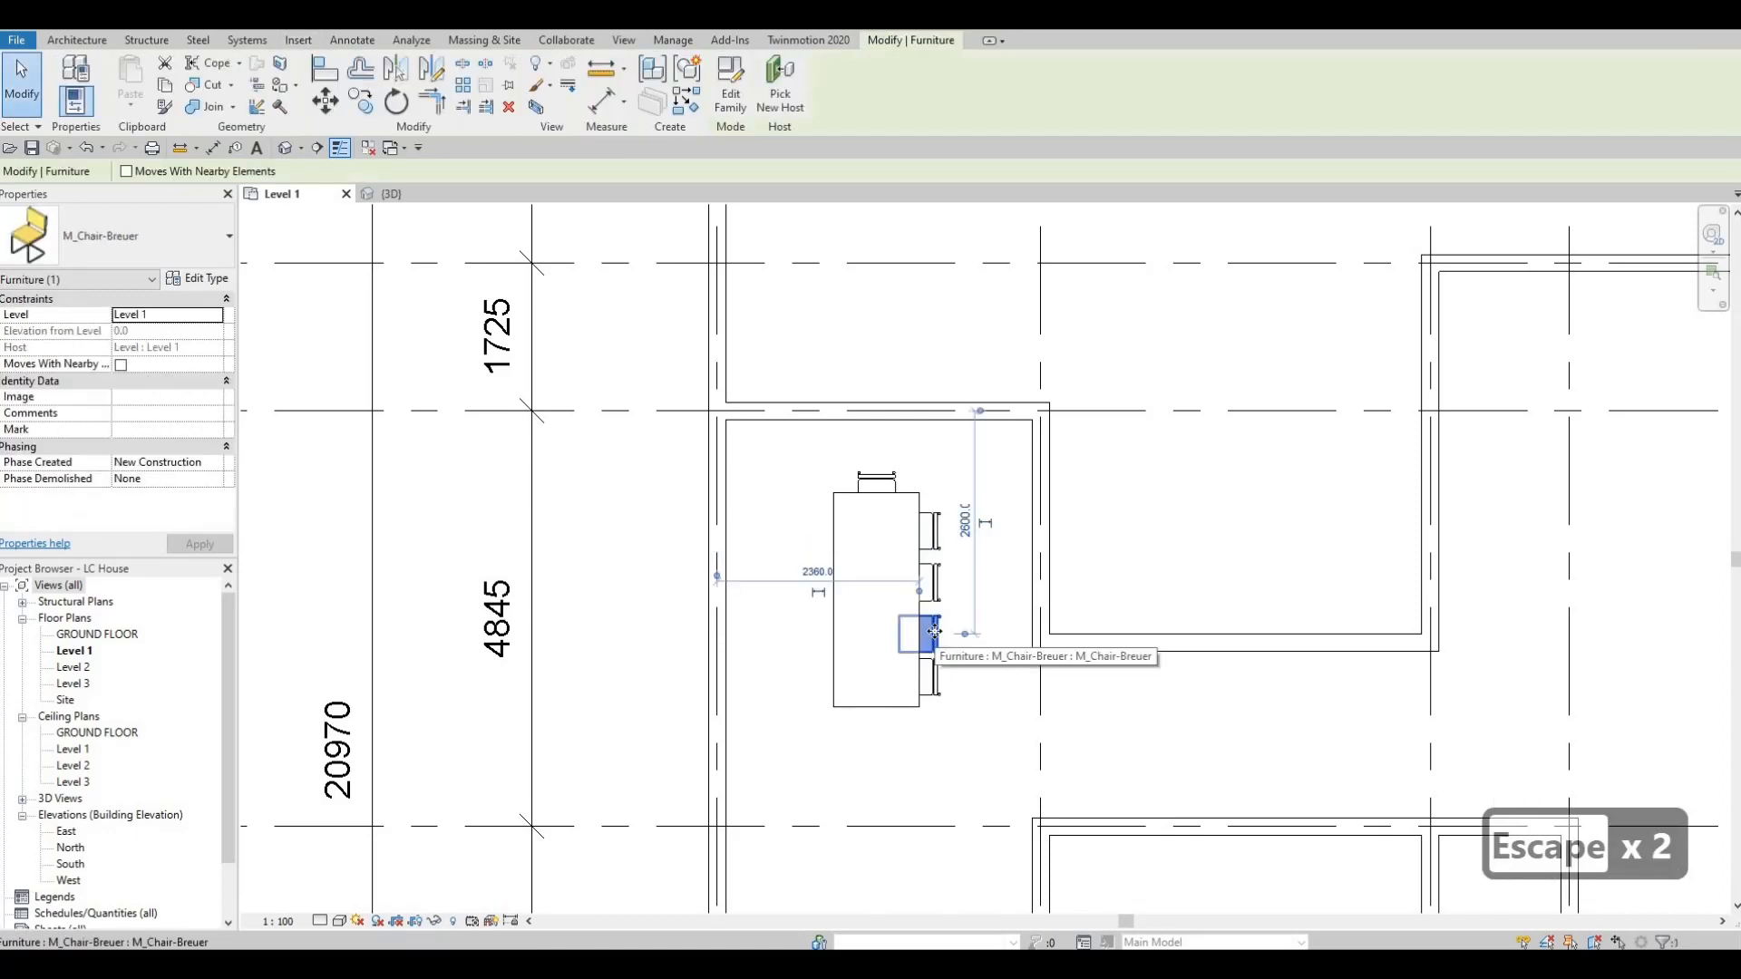
key("Escape")
key("Escape")
Mirror a copy of the end chair across the dining table's centre line to the opposite end.
left_click(869, 488)
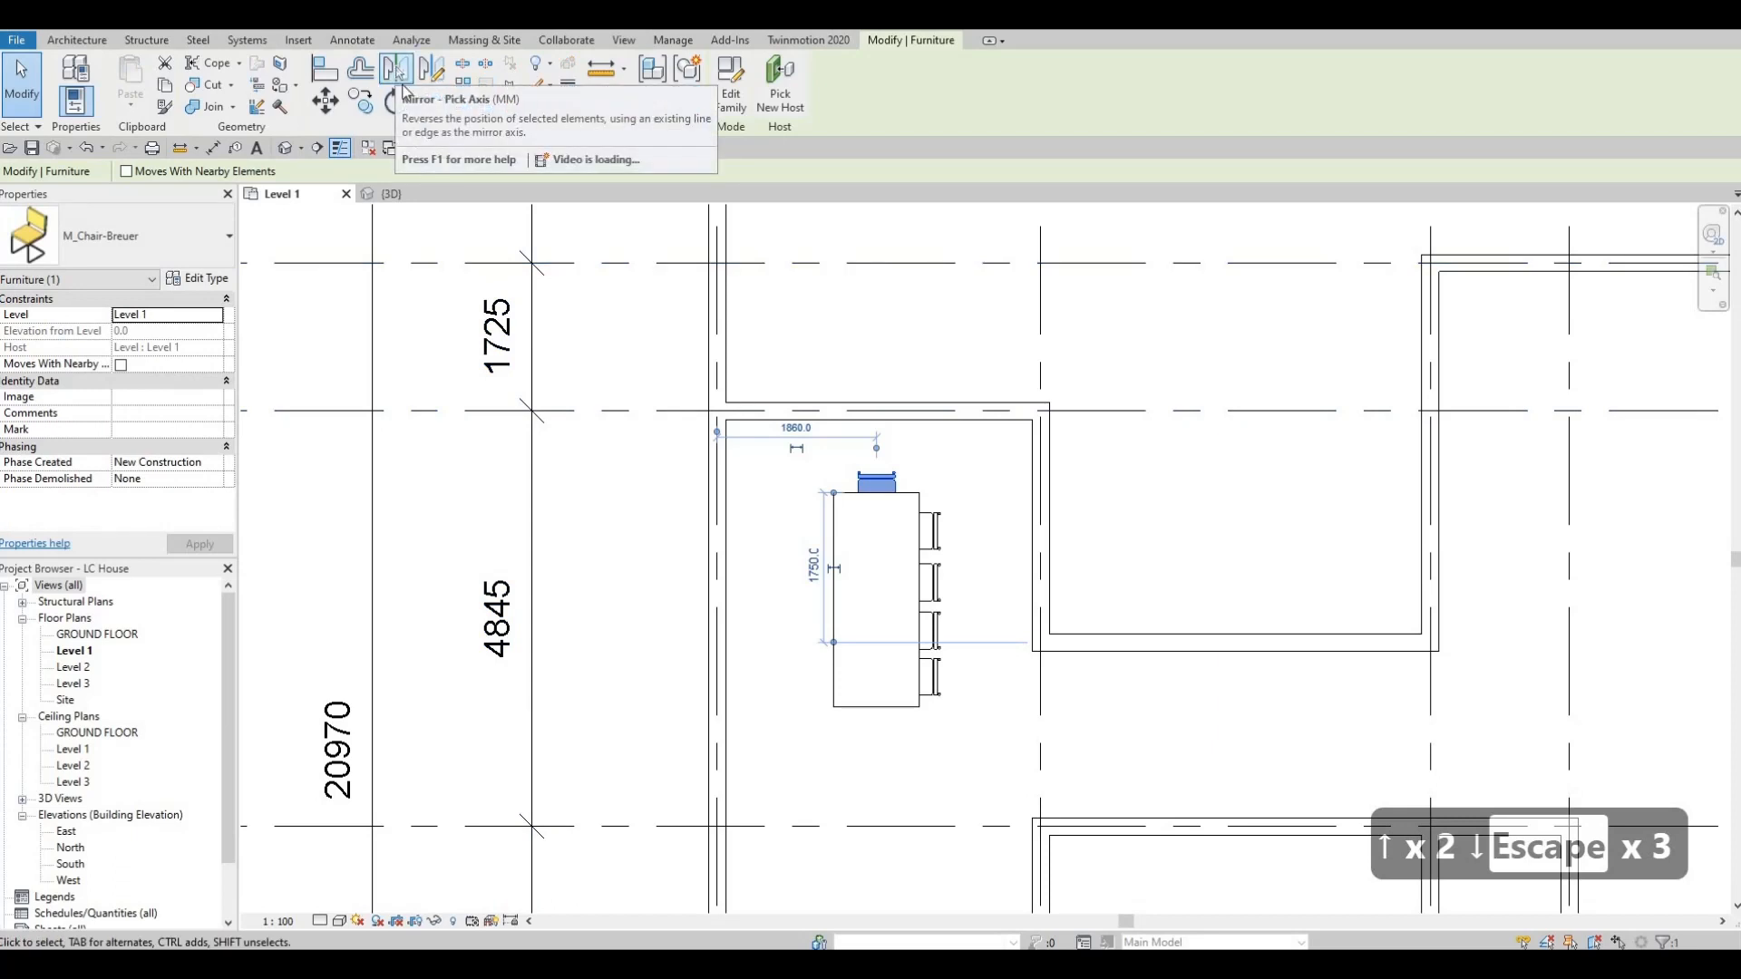
left_click(402, 87)
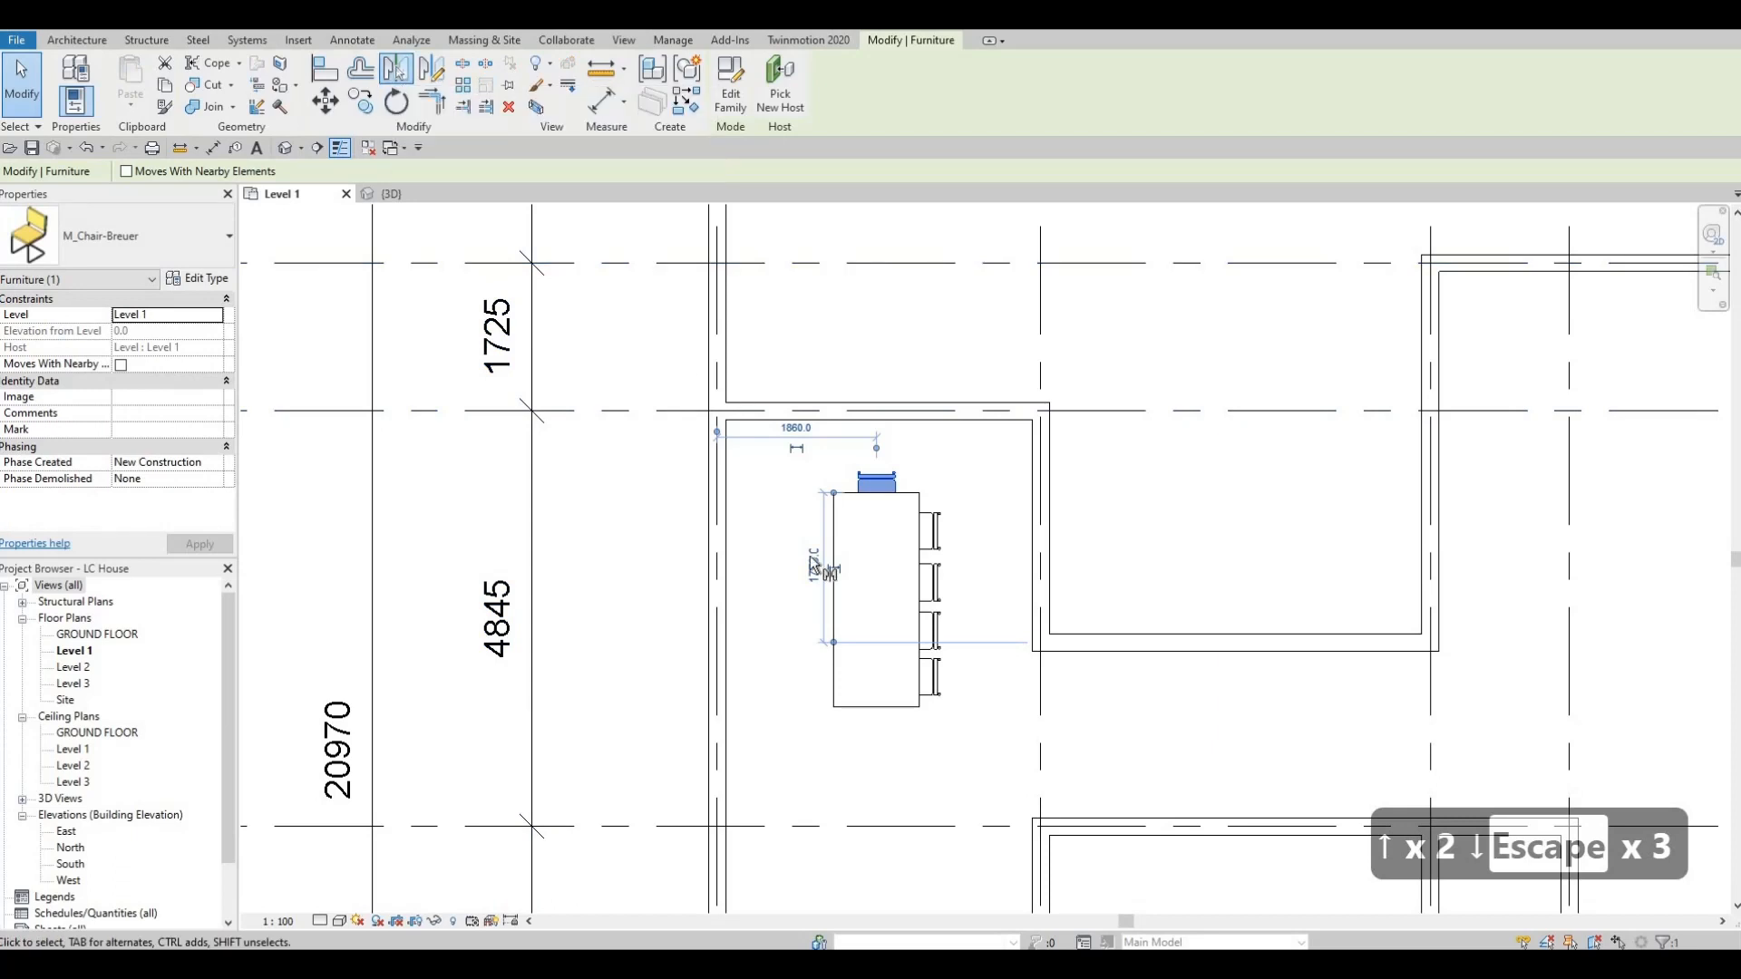
left_click(885, 599)
key("Escape")
key("Escape")
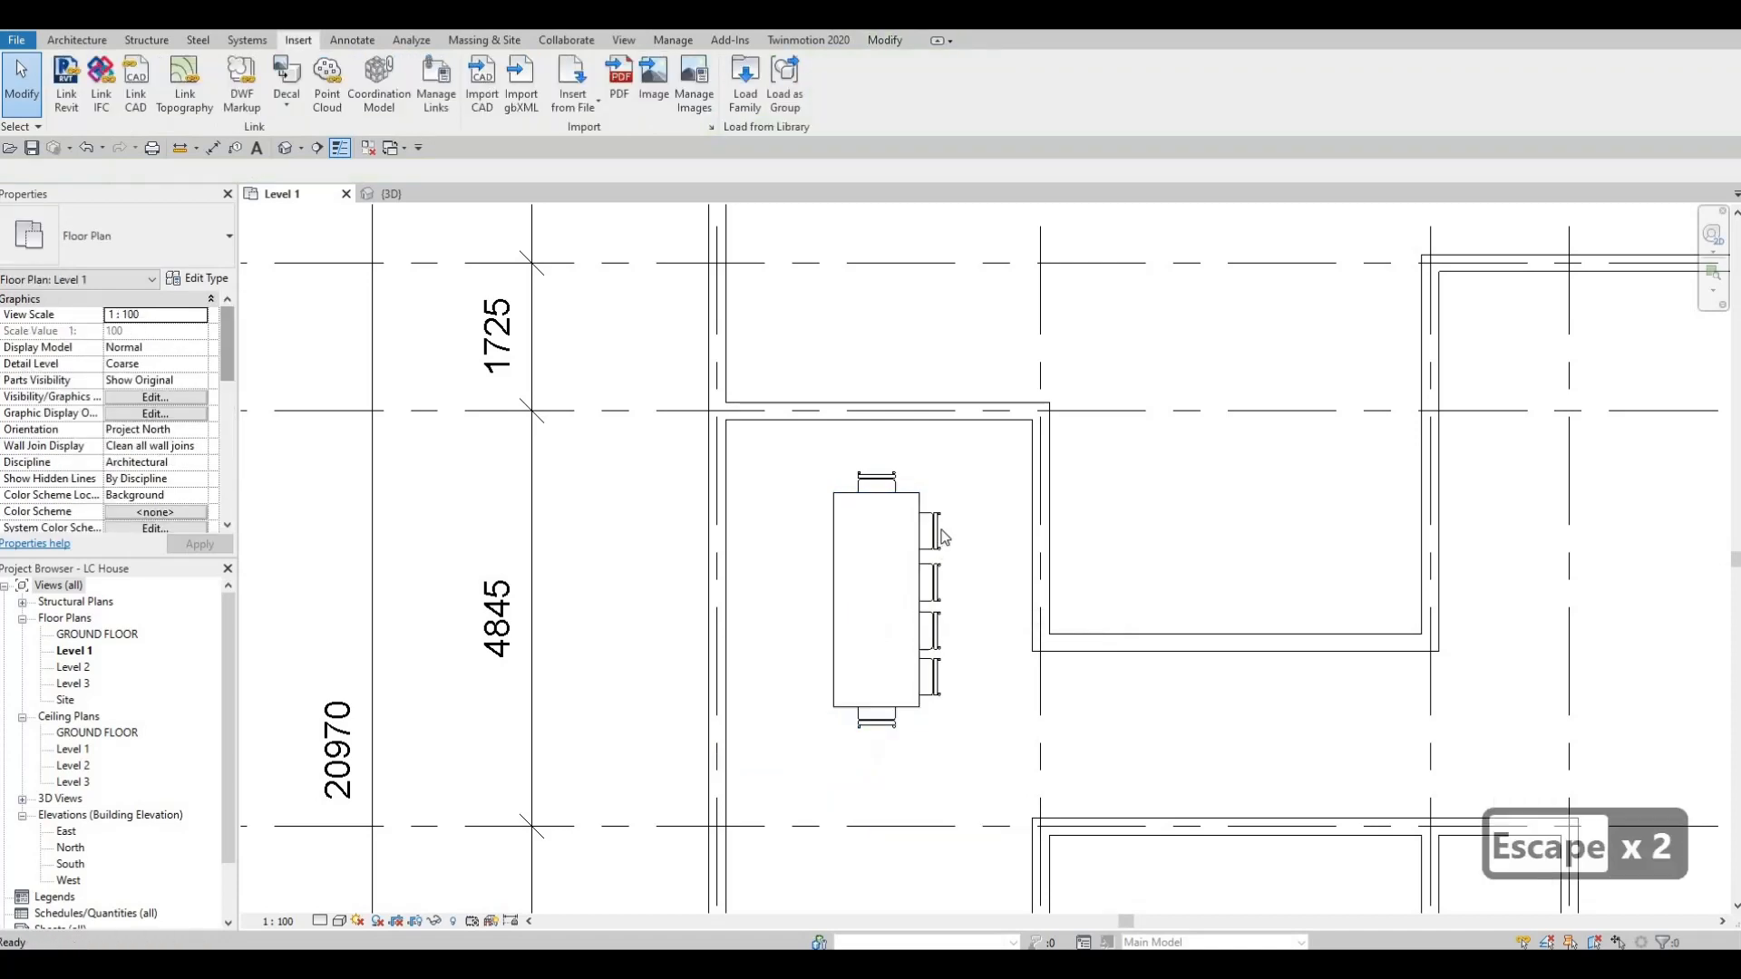
Mirror copies of the four side chairs to the opposite long side about a drawn axis through the table's lengthwise centre.
left_click(931, 532)
left_click(934, 635, "ctrl")
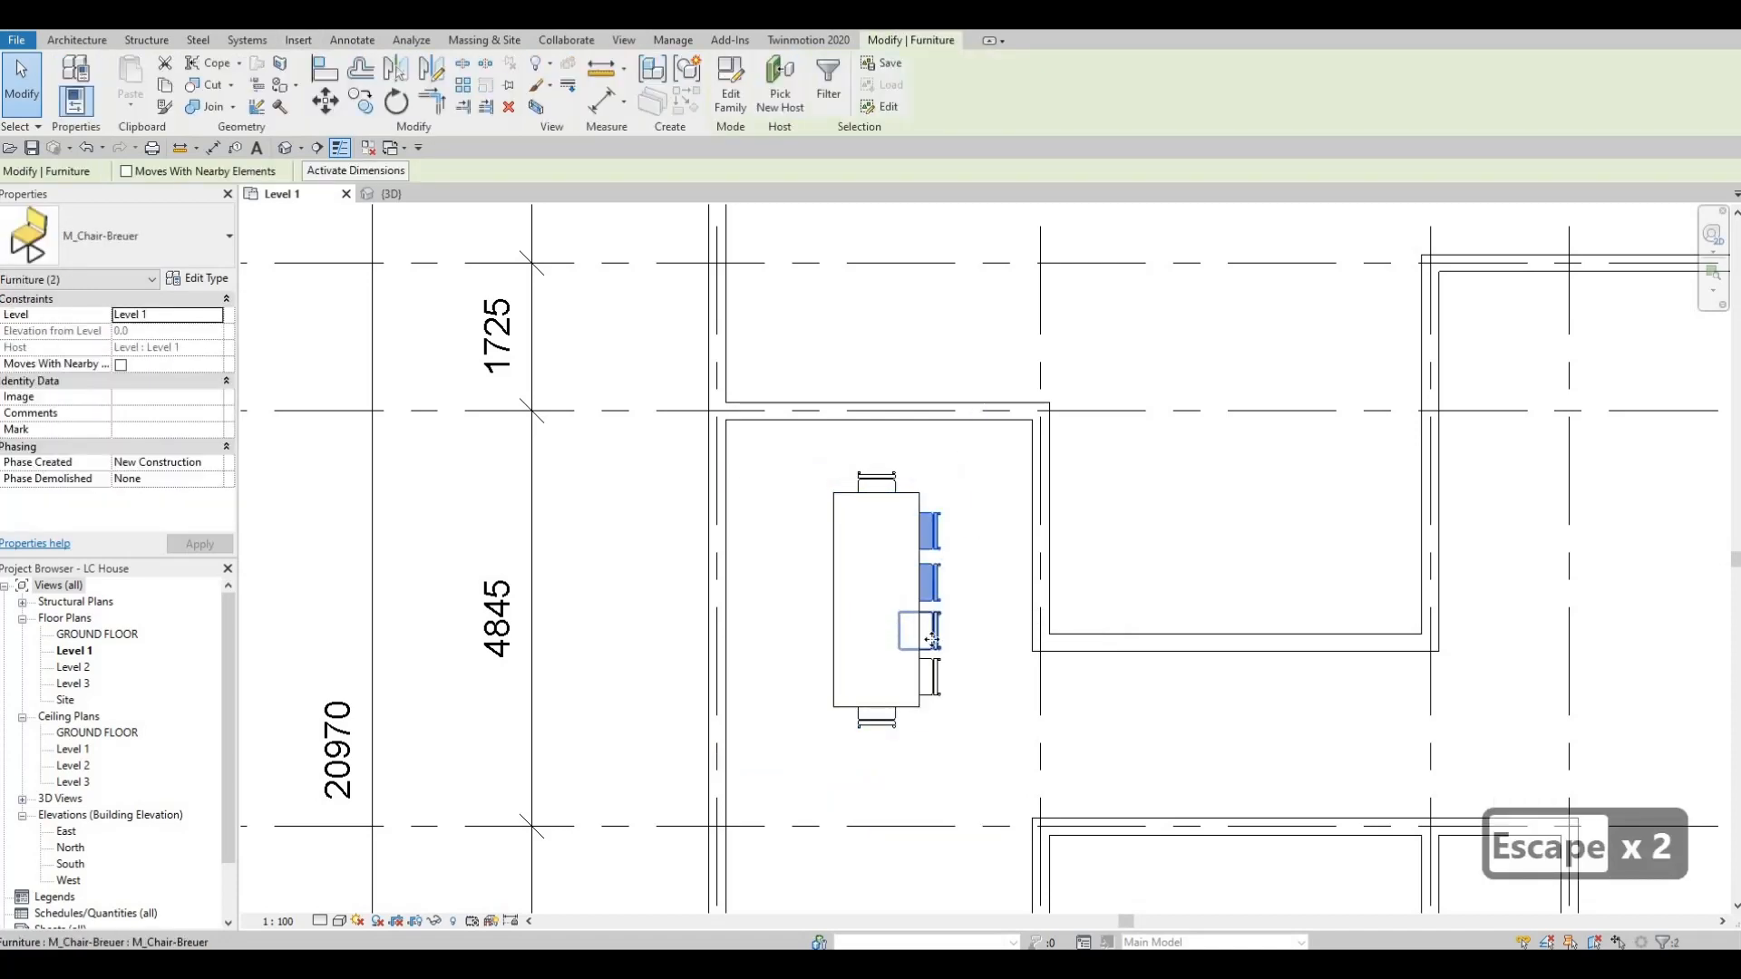
left_click(941, 677, "ctrl")
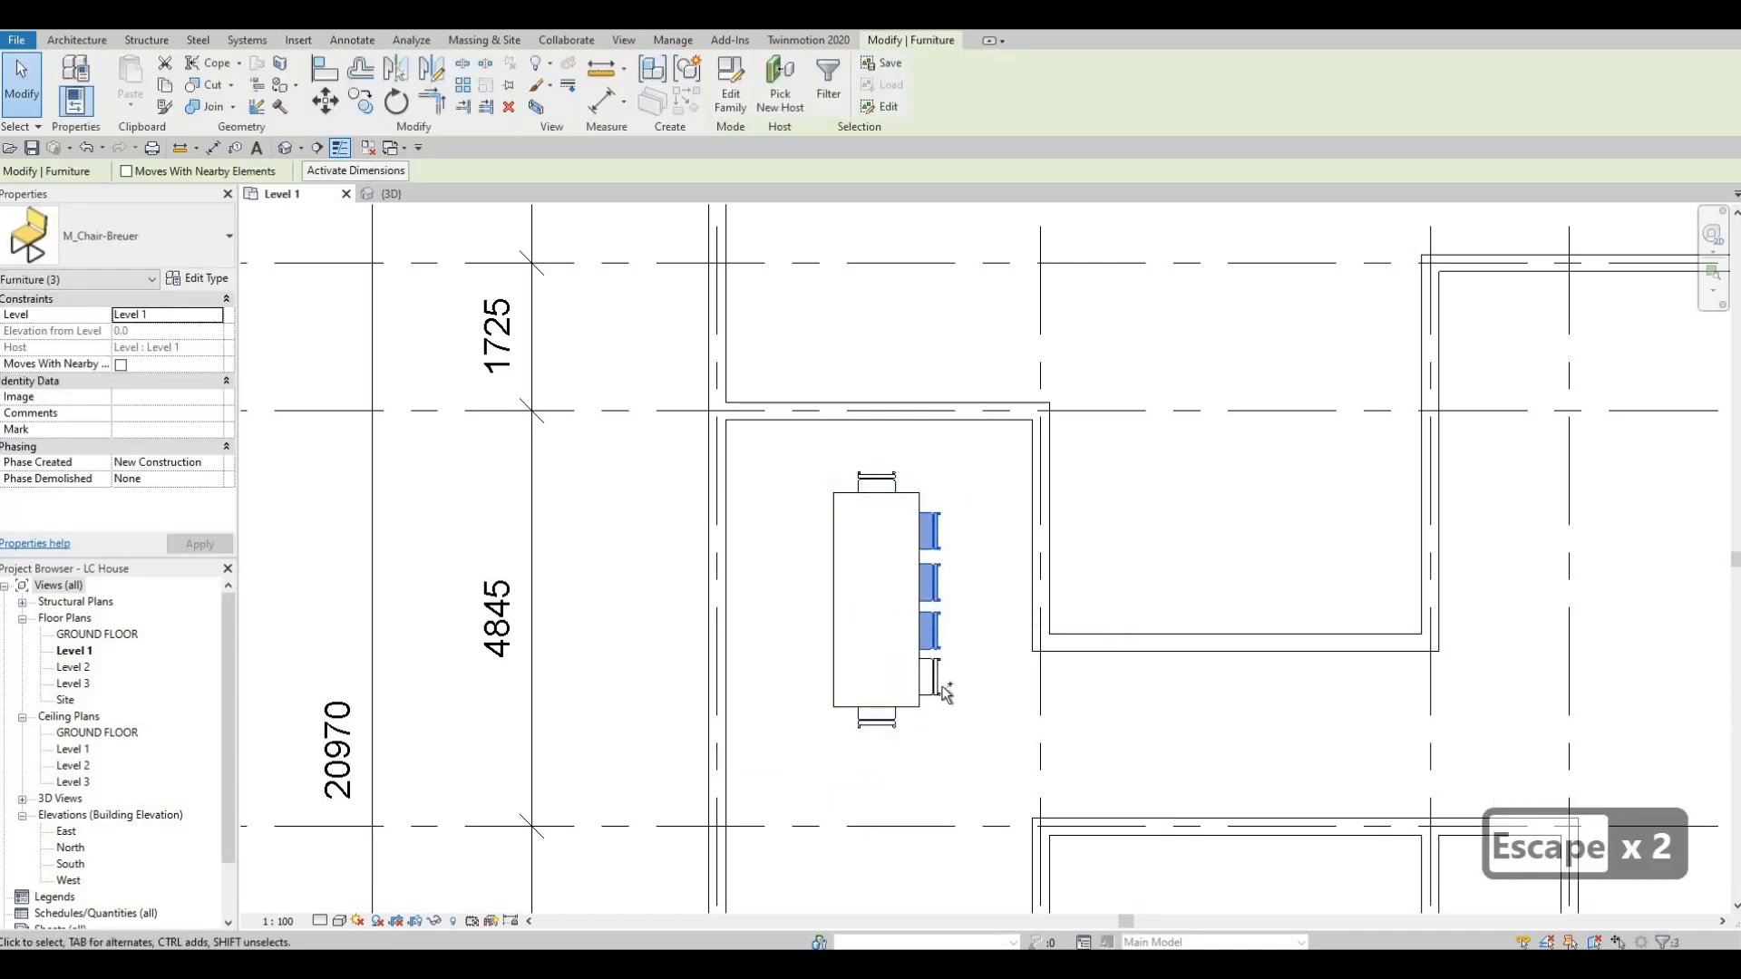
left_click(947, 687, "ctrl")
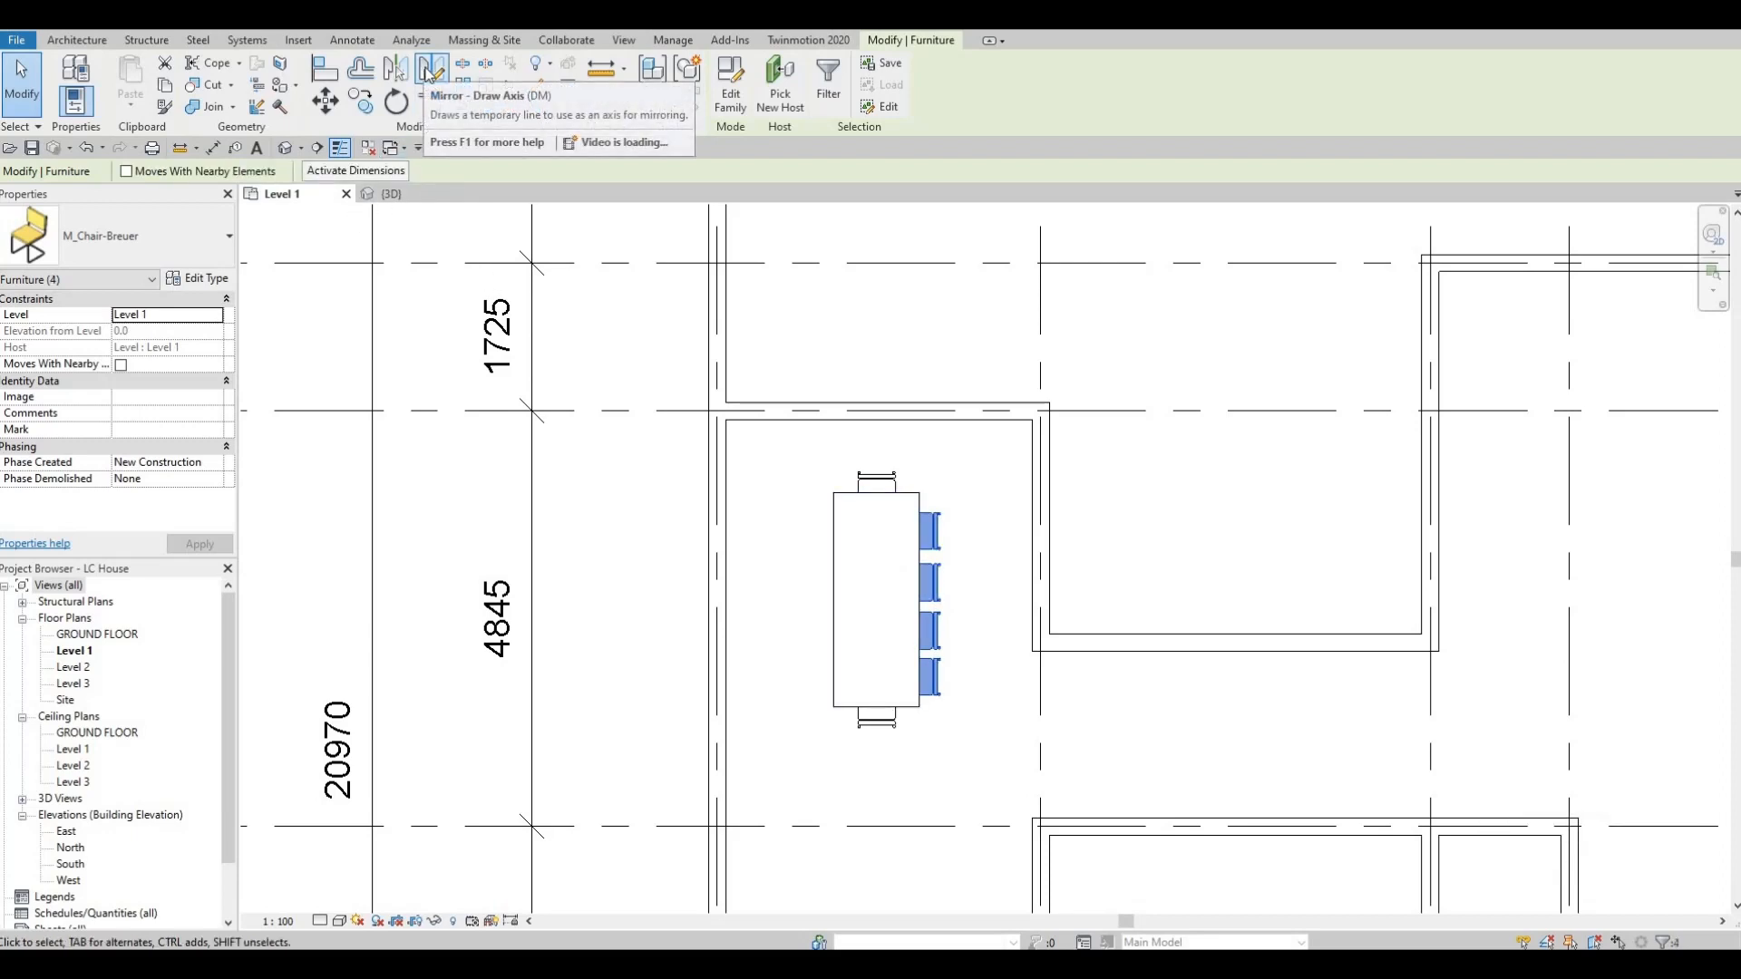
key("d")
key("m")
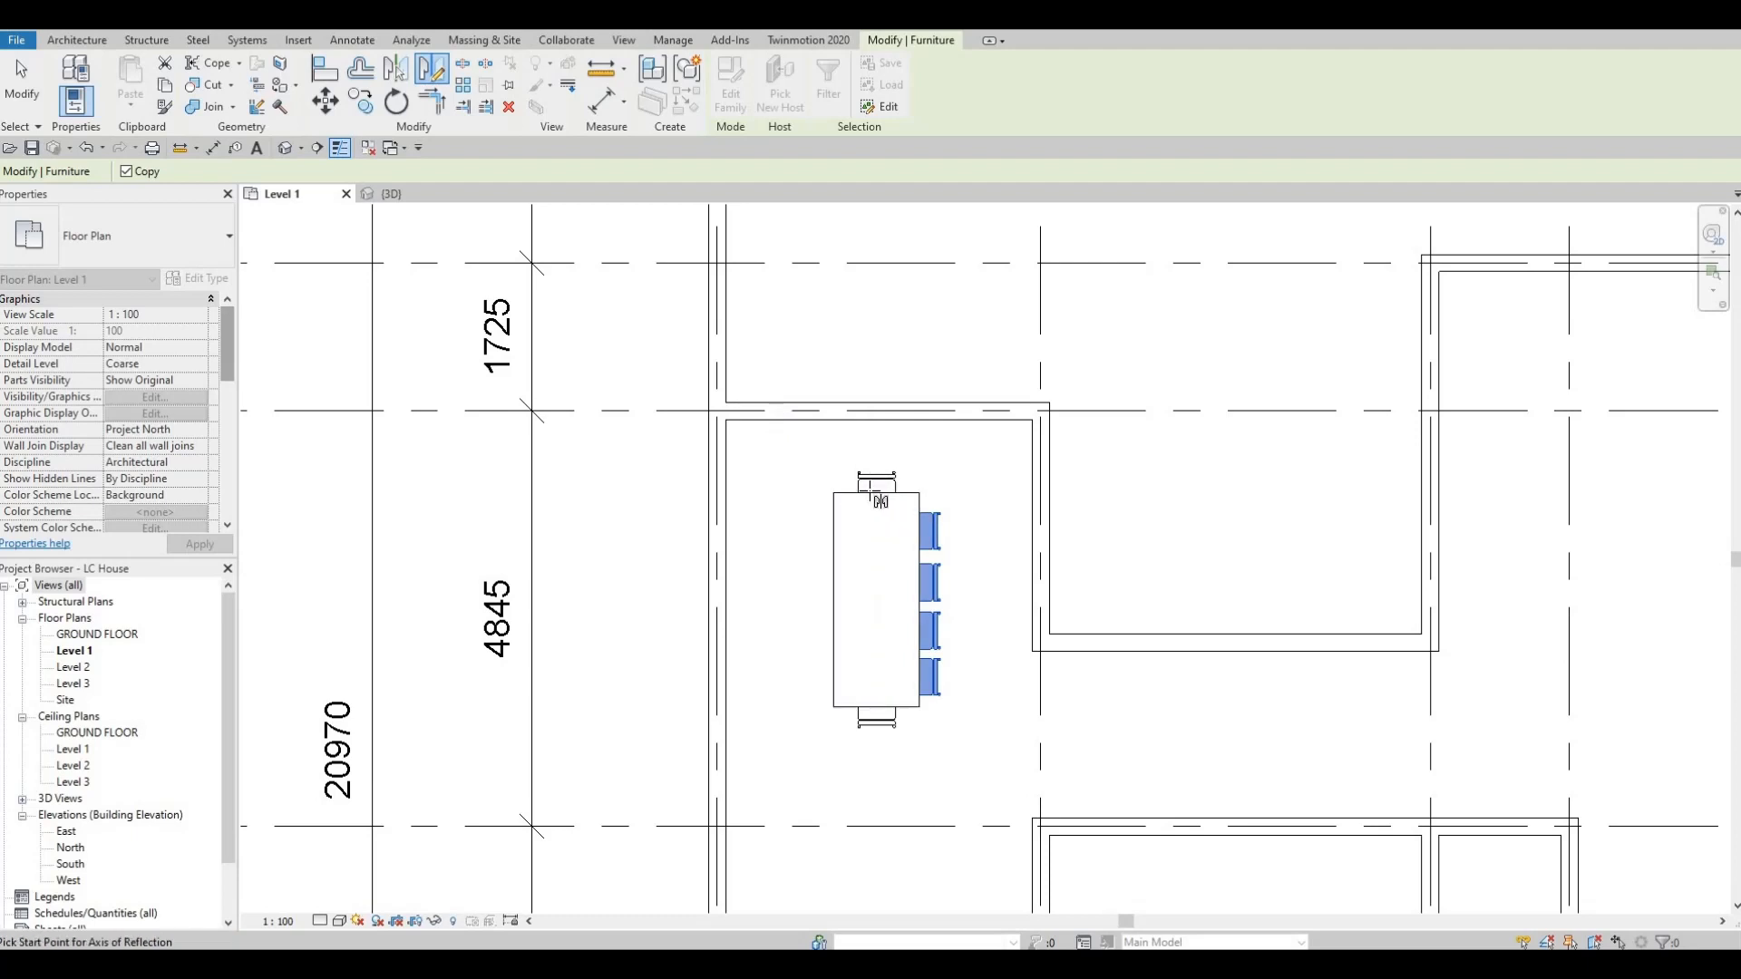
left_click(876, 493)
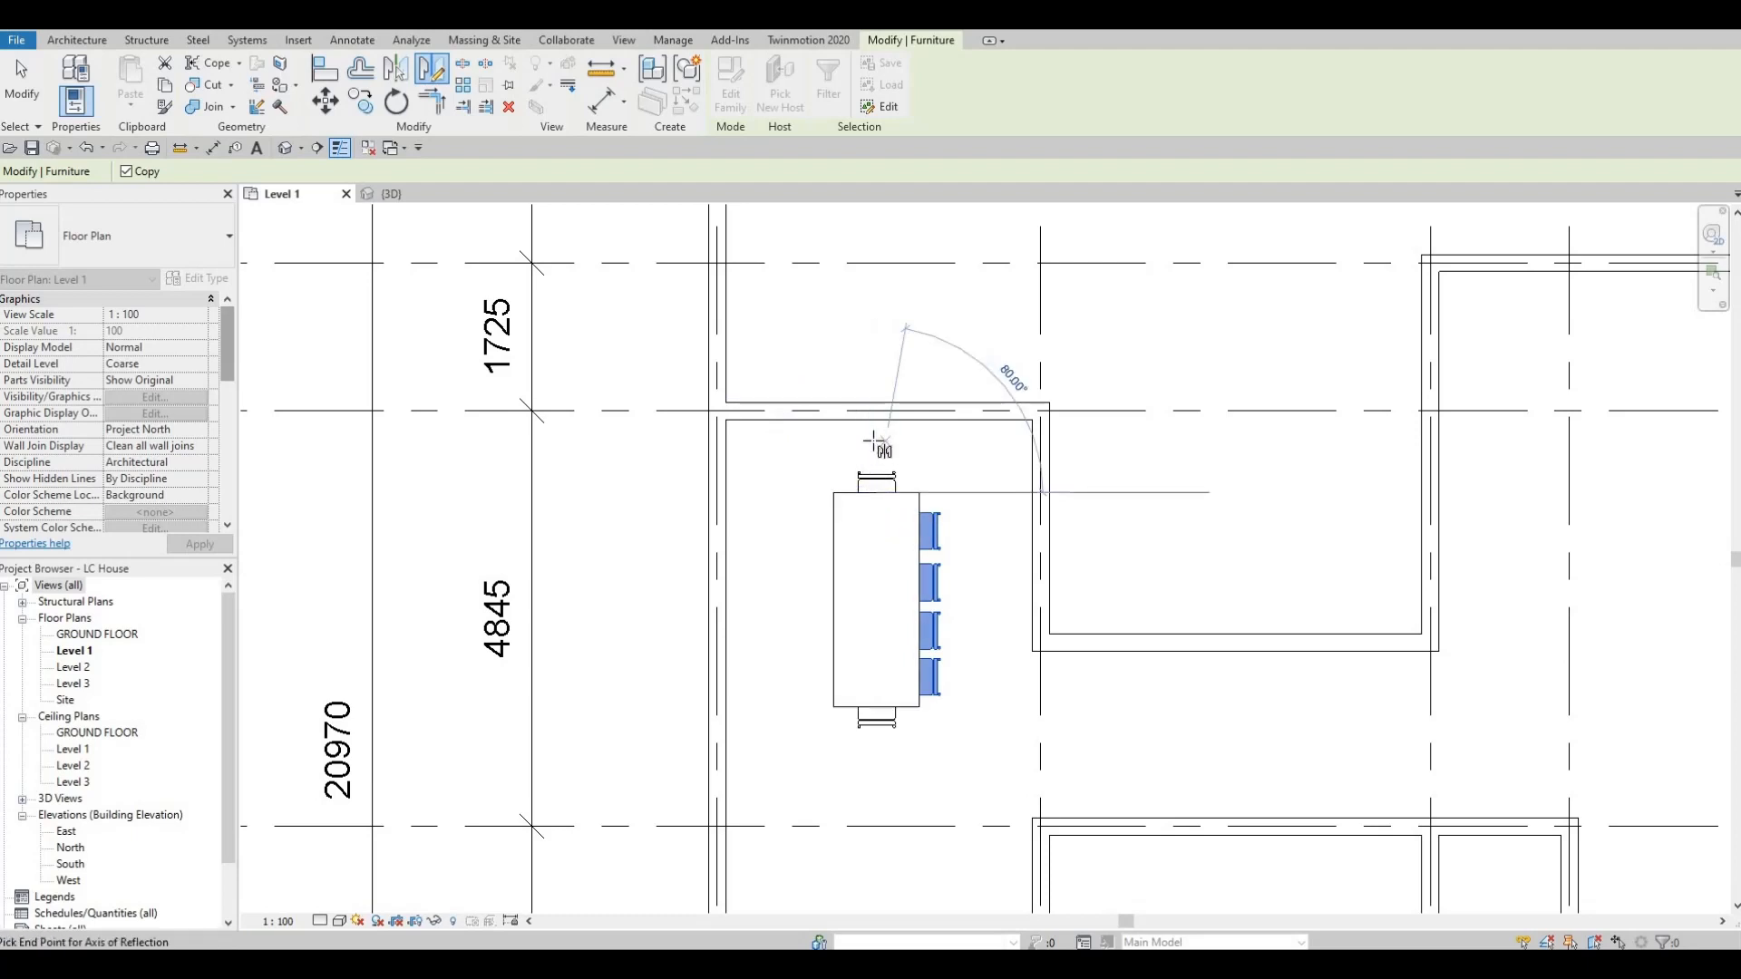
left_click(874, 442)
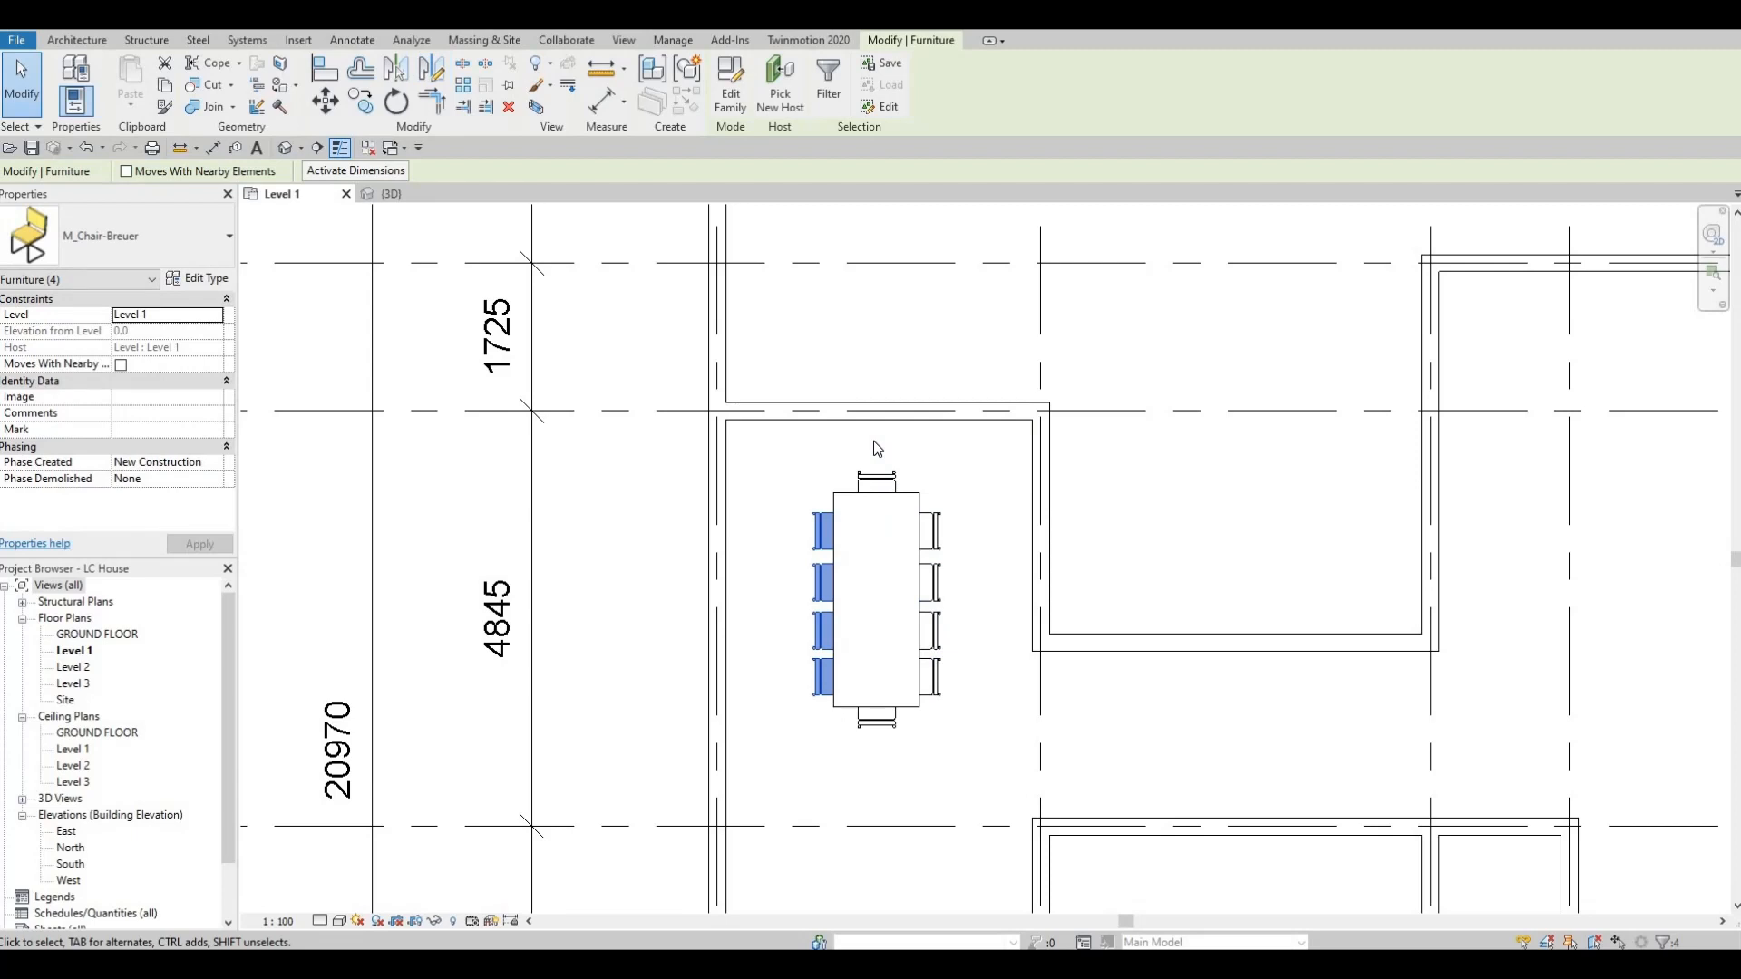
key("Escape")
key("Escape")
key("Escape")
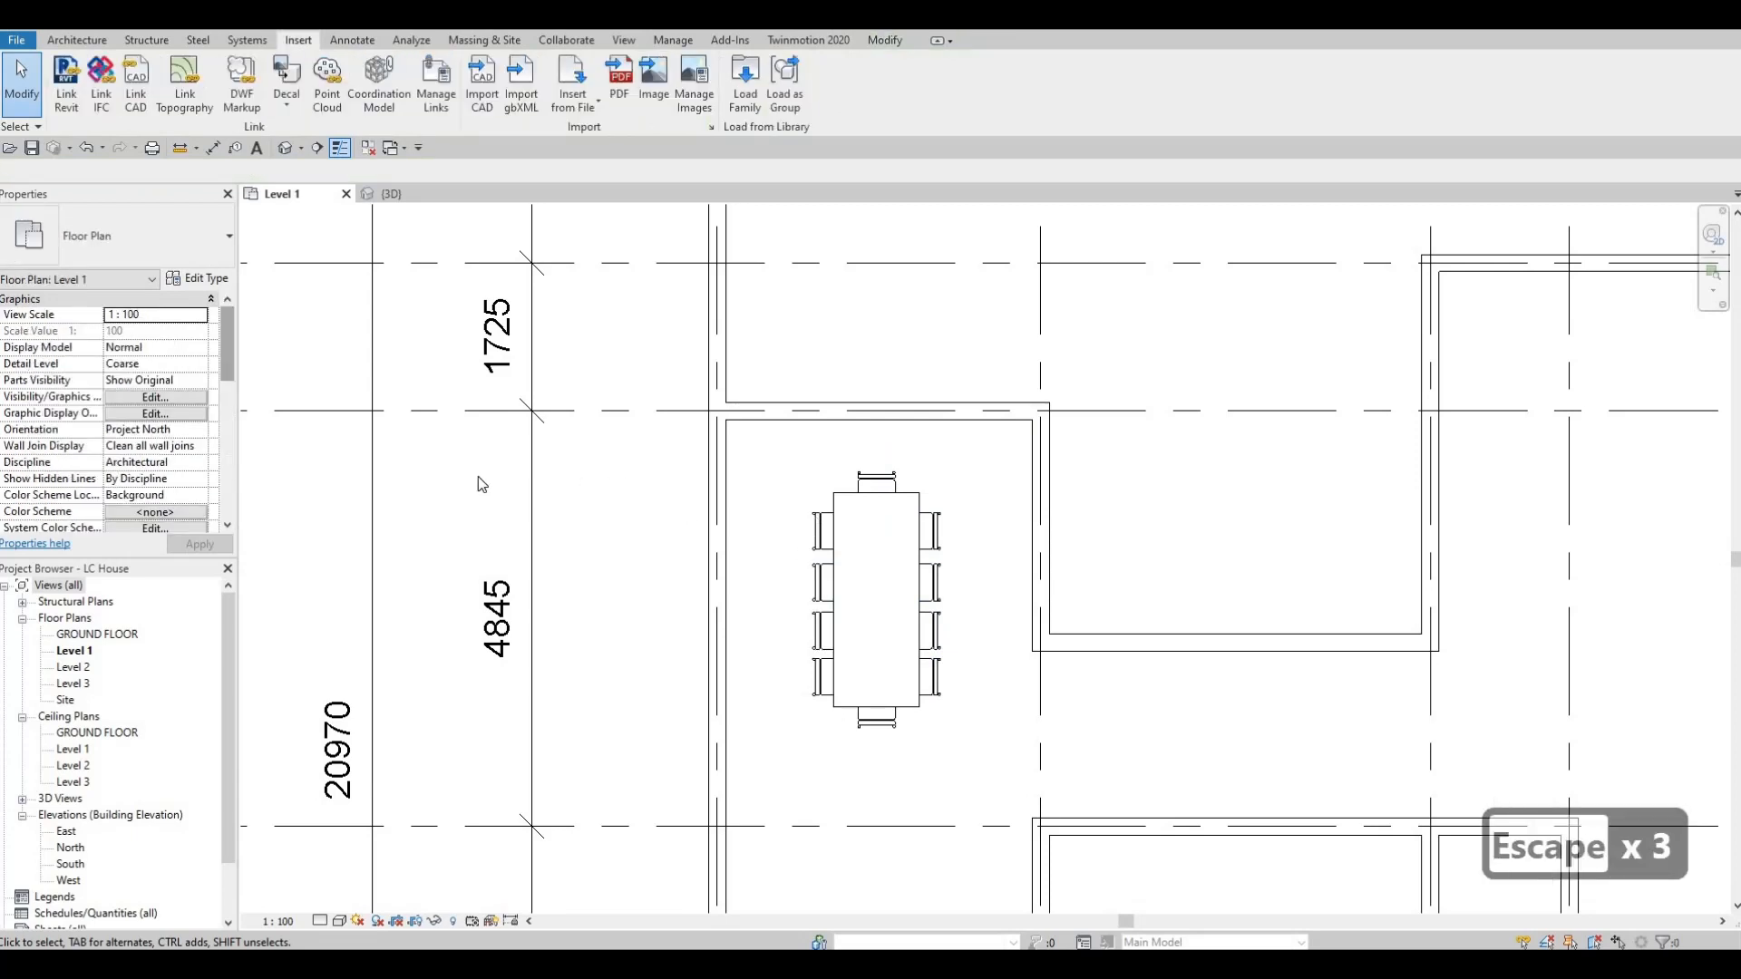
Look over the Level 1 plan from the dining area to the rooms between grids E and F.
scroll(890, 392, "down", 2)
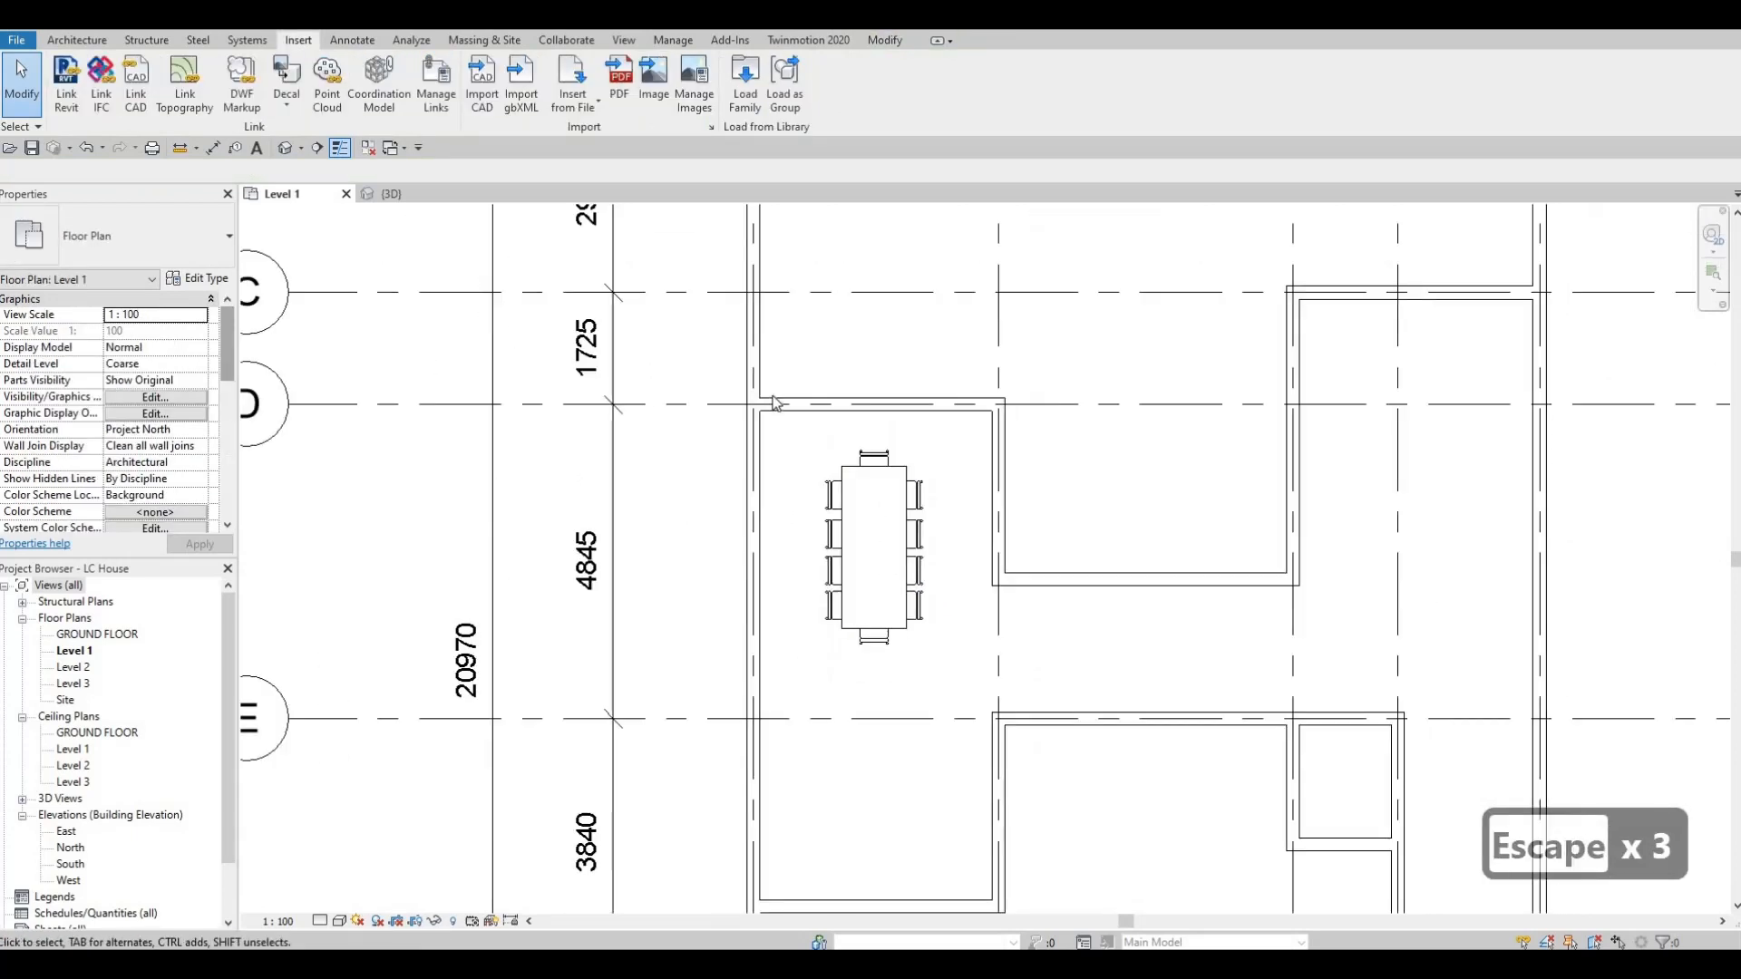
middle_click_drag(862, 493, 808, 398)
scroll(808, 398, "down", 1)
middle_click_drag(951, 434, 892, 492)
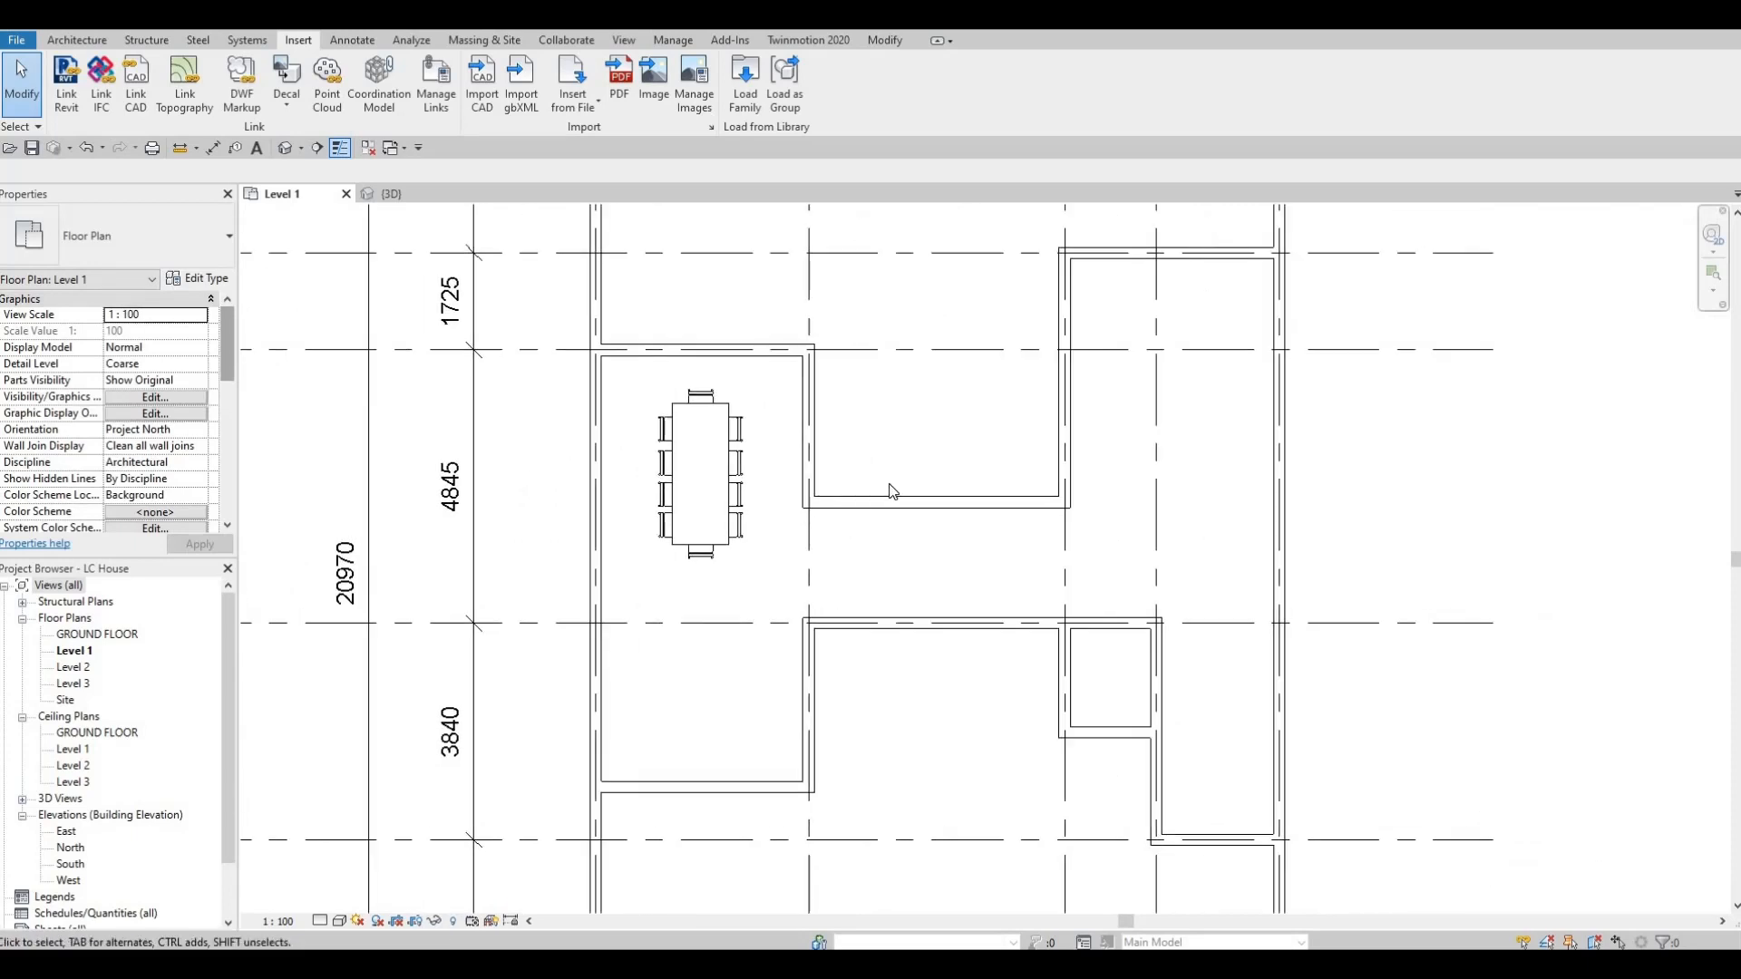
scroll(948, 485, "down", 1)
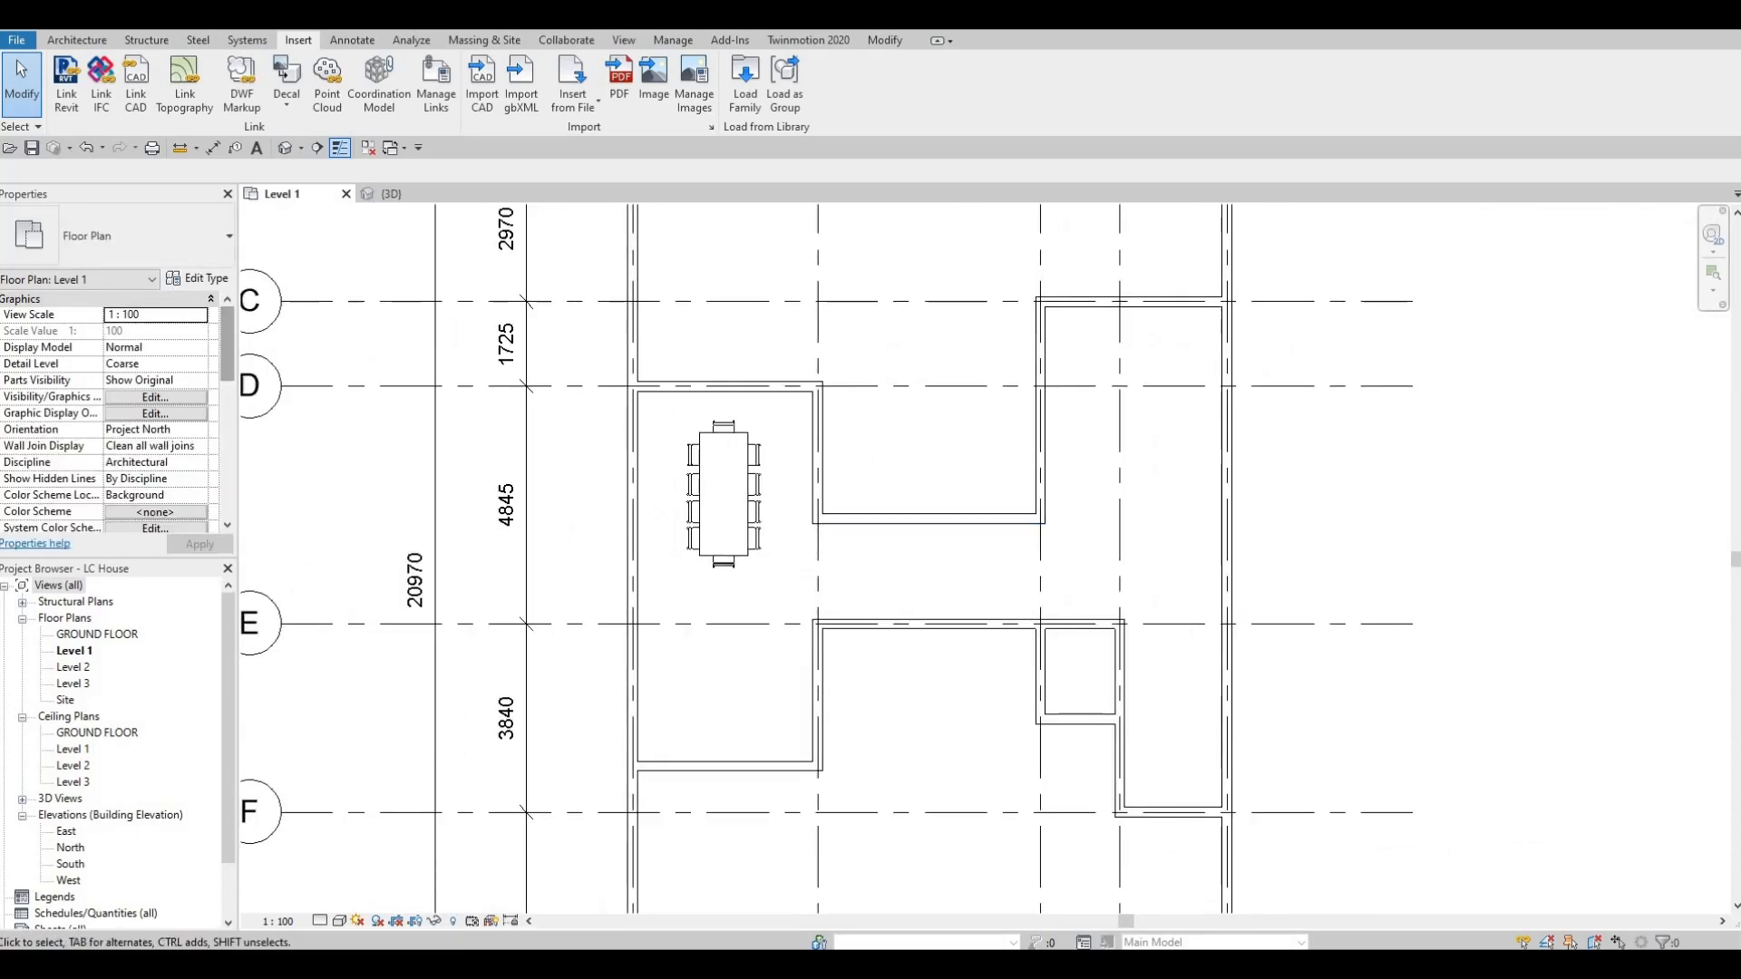
scroll(1044, 632, "up", 1)
mouse_move(1045, 633)
middle_mouse_down()
mouse_move(1069, 644)
mouse_move(1031, 635)
middle_mouse_up()
middle_click_drag(739, 672, 678, 553)
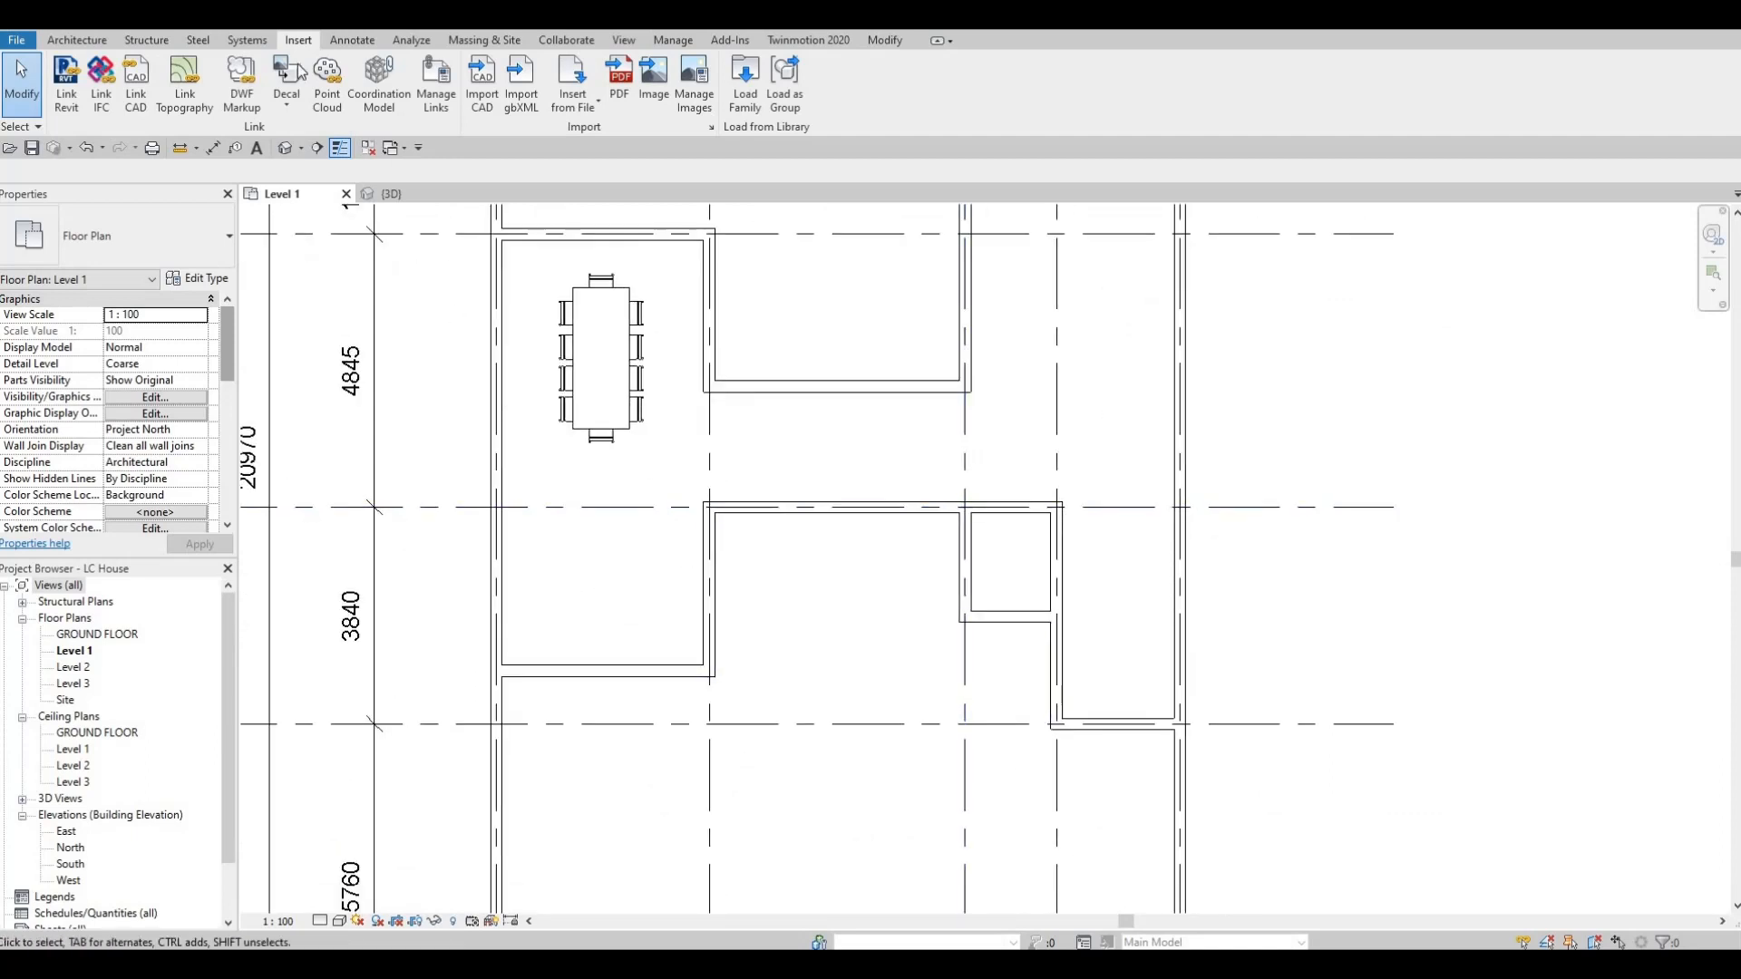
Load the M_Sofa-Corbu family from the Seating folder of the Furniture library.
left_click(747, 107)
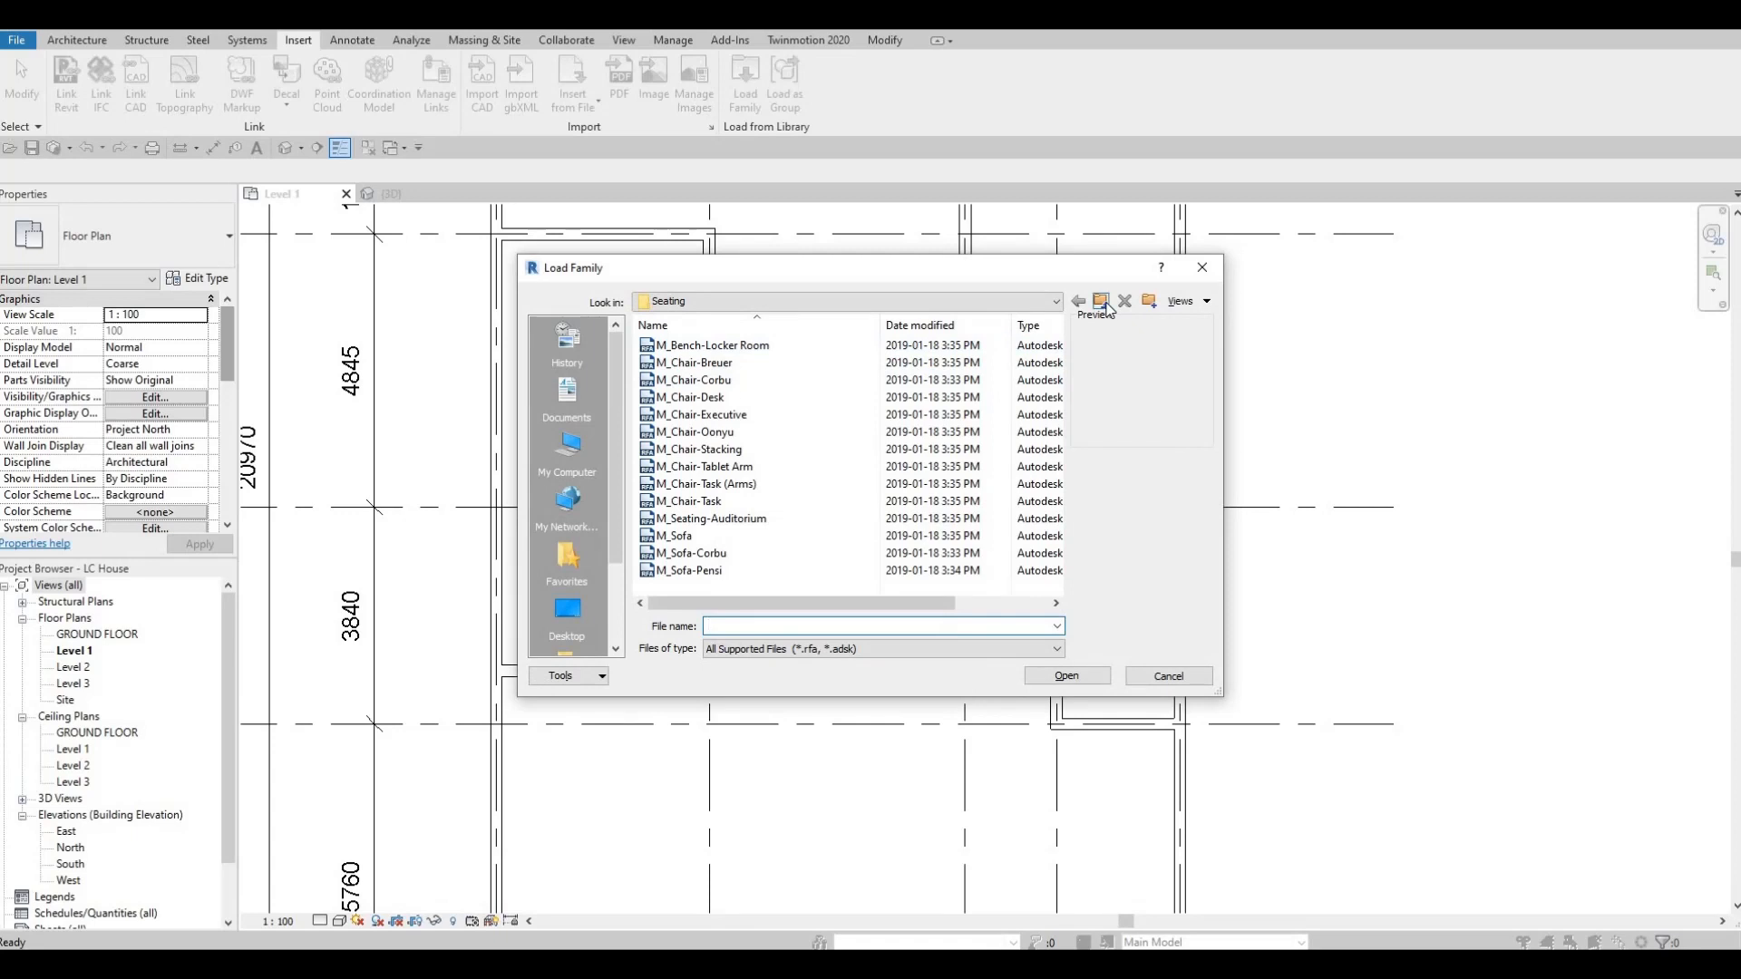
left_click(1102, 302)
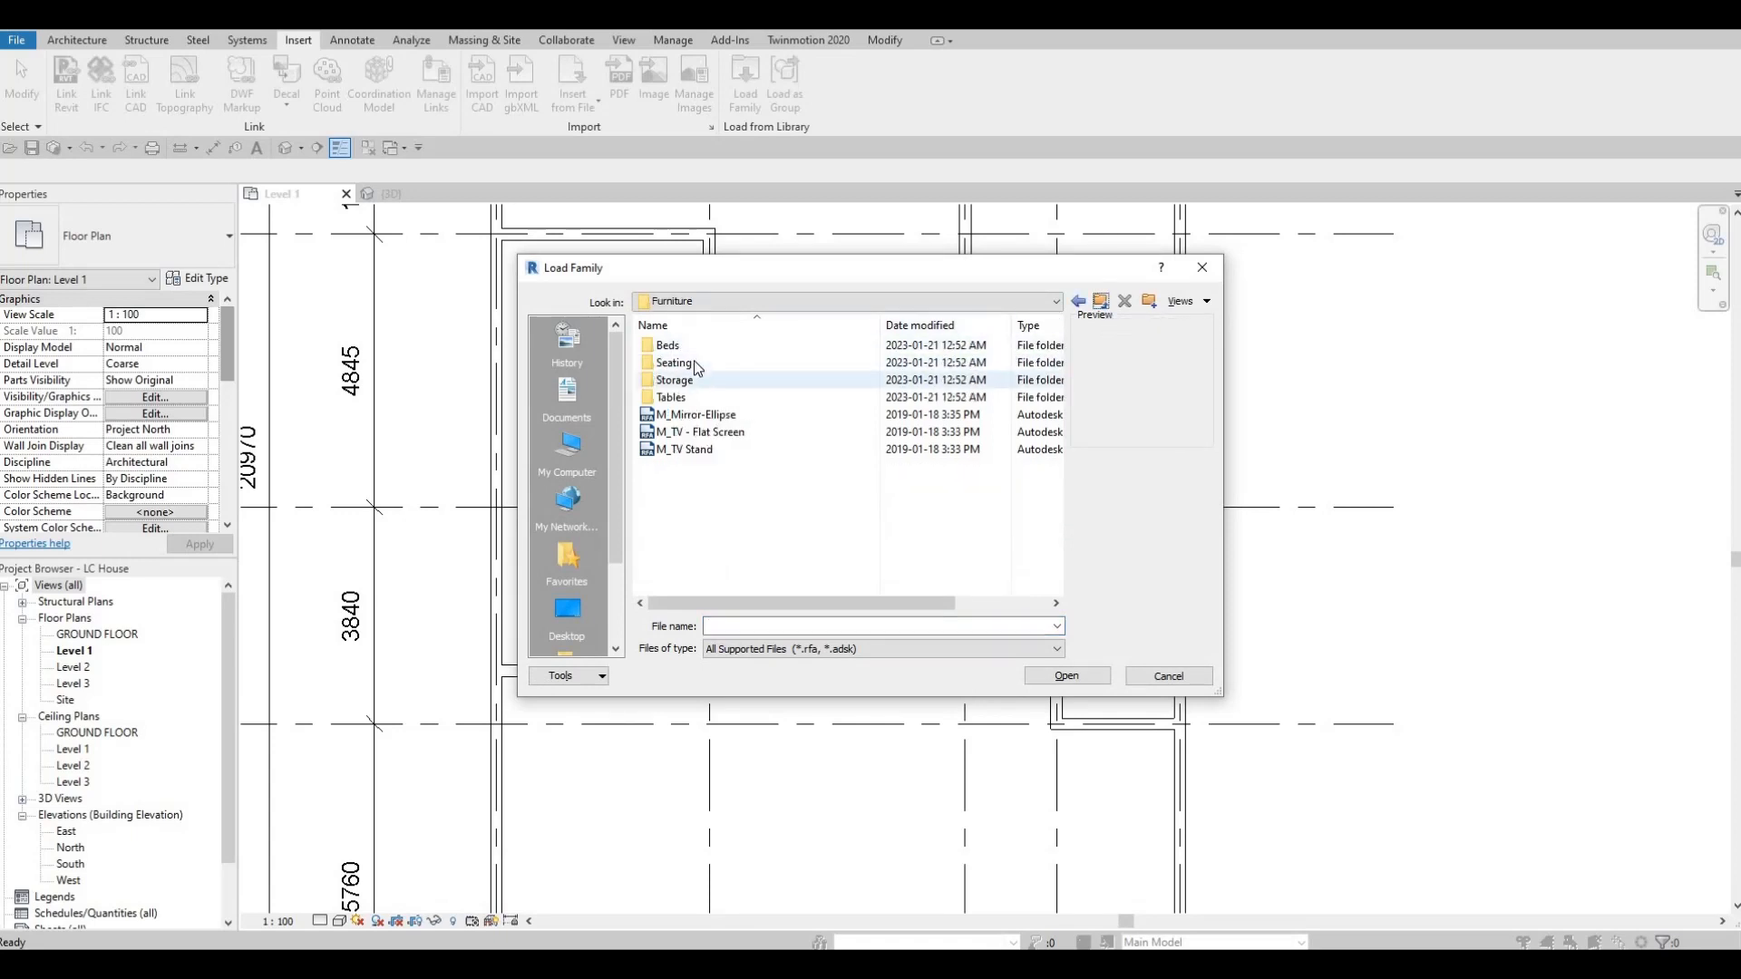
double_click(726, 362)
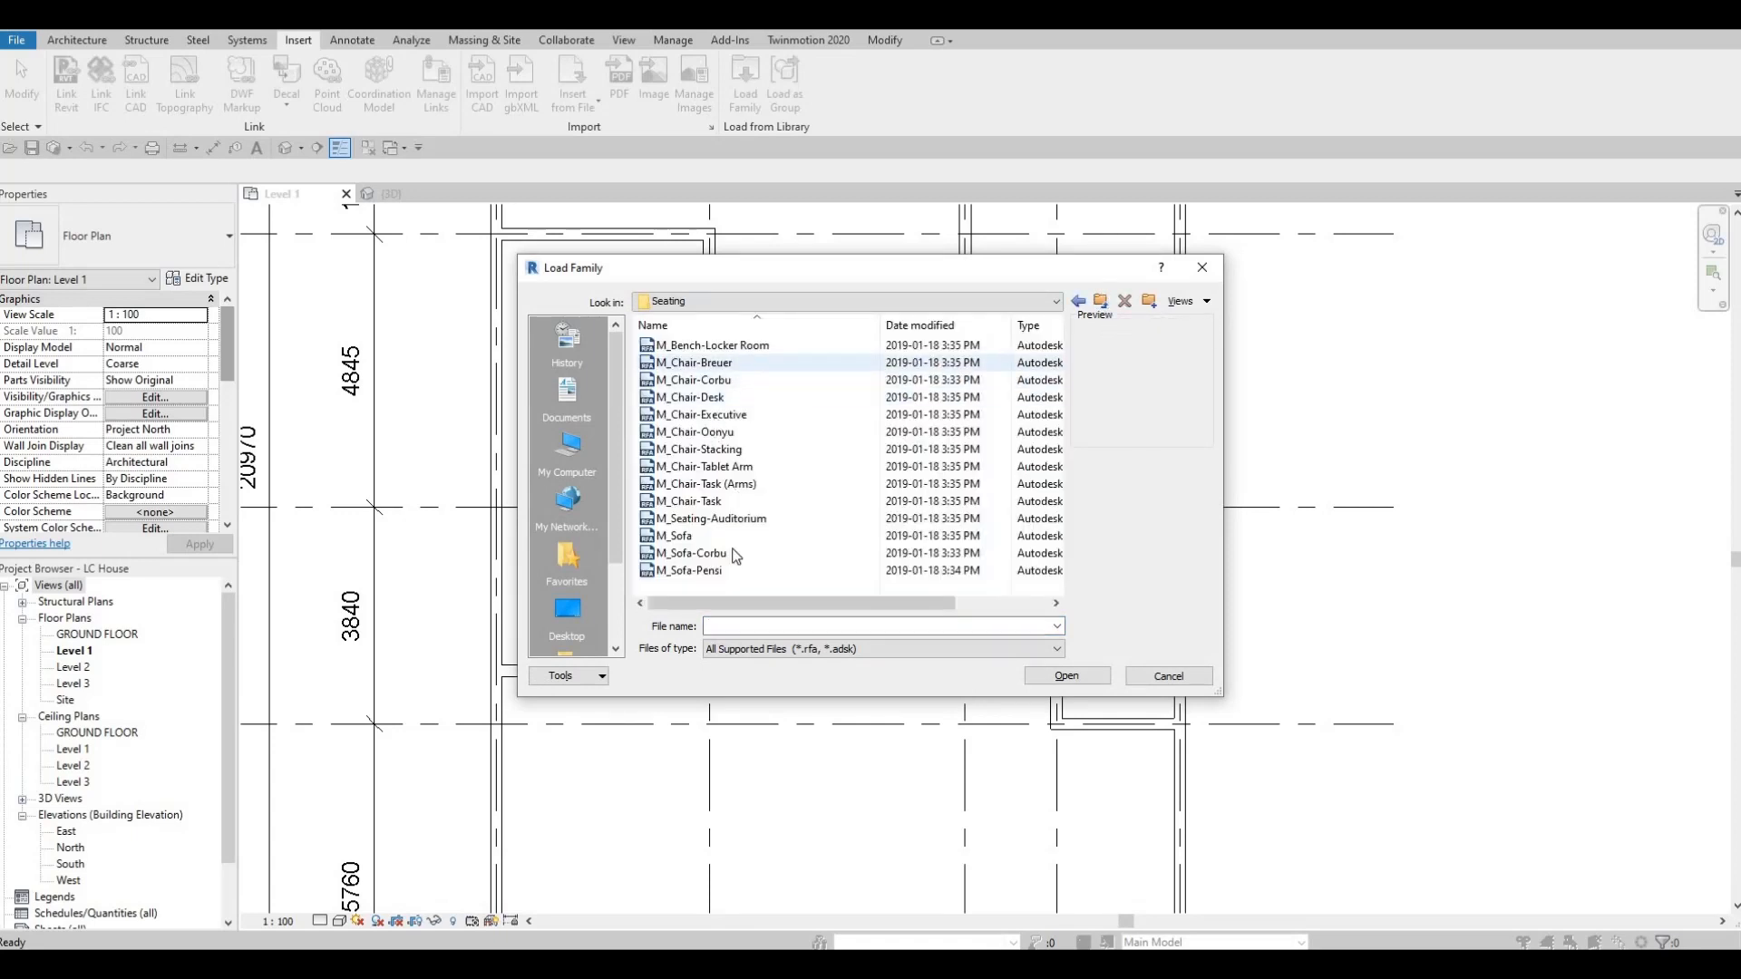
left_click(706, 538)
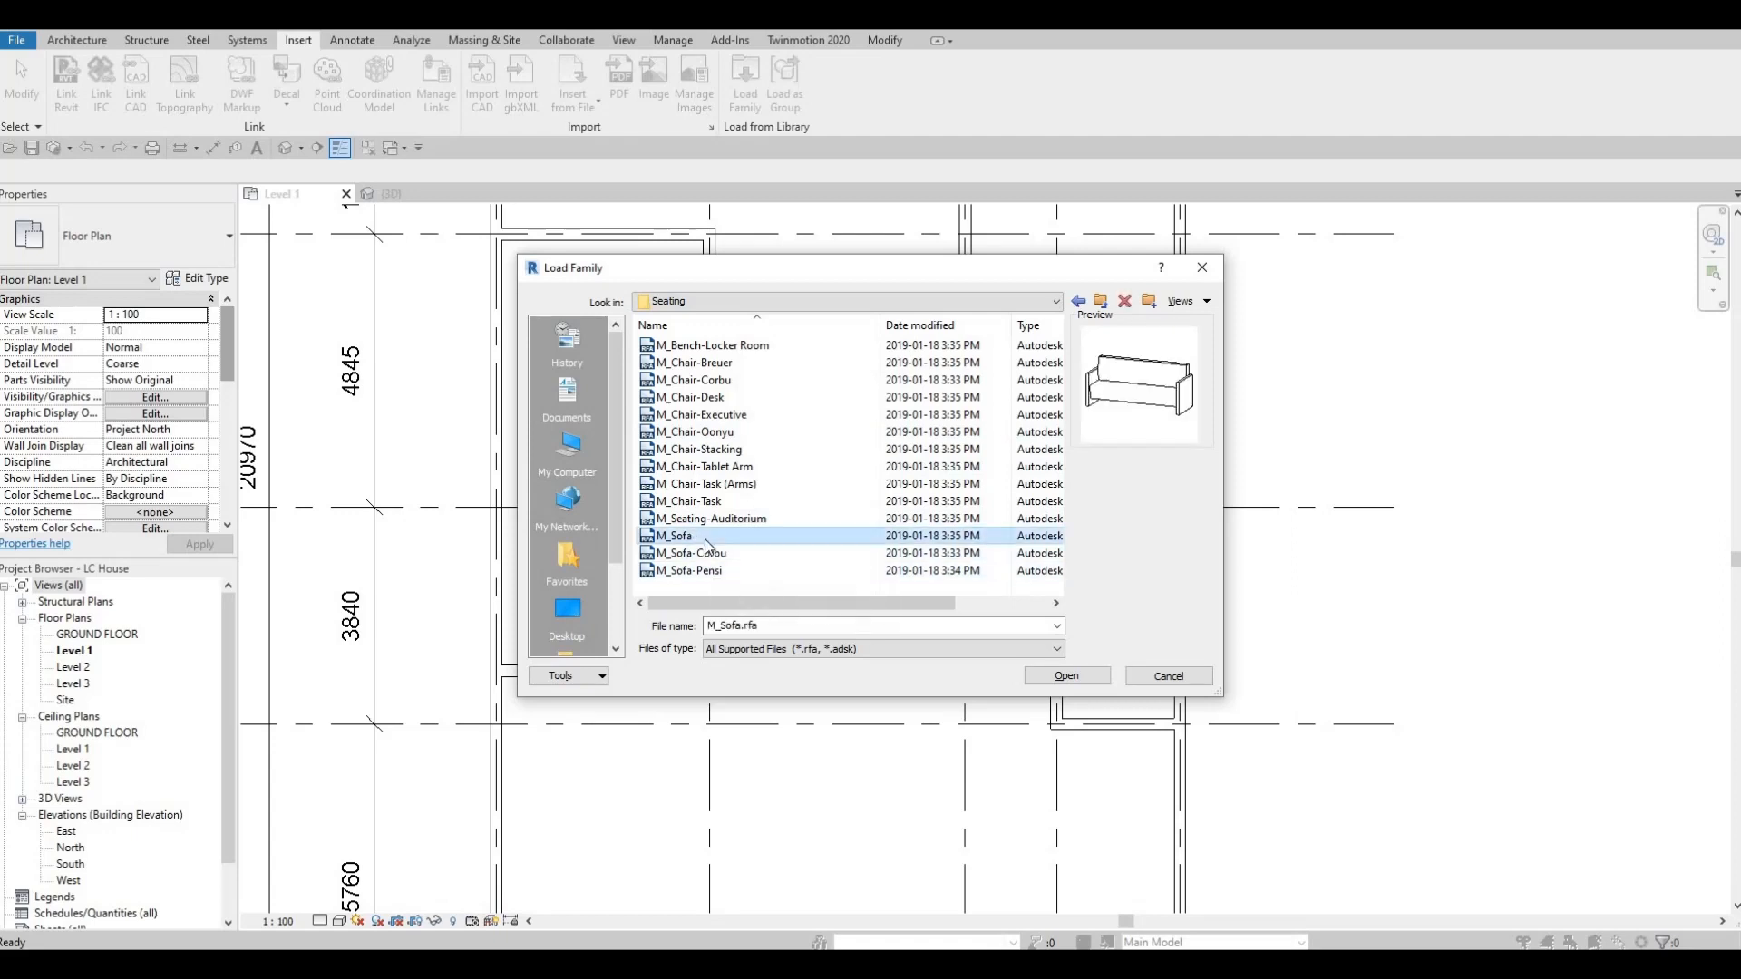
left_click(697, 555)
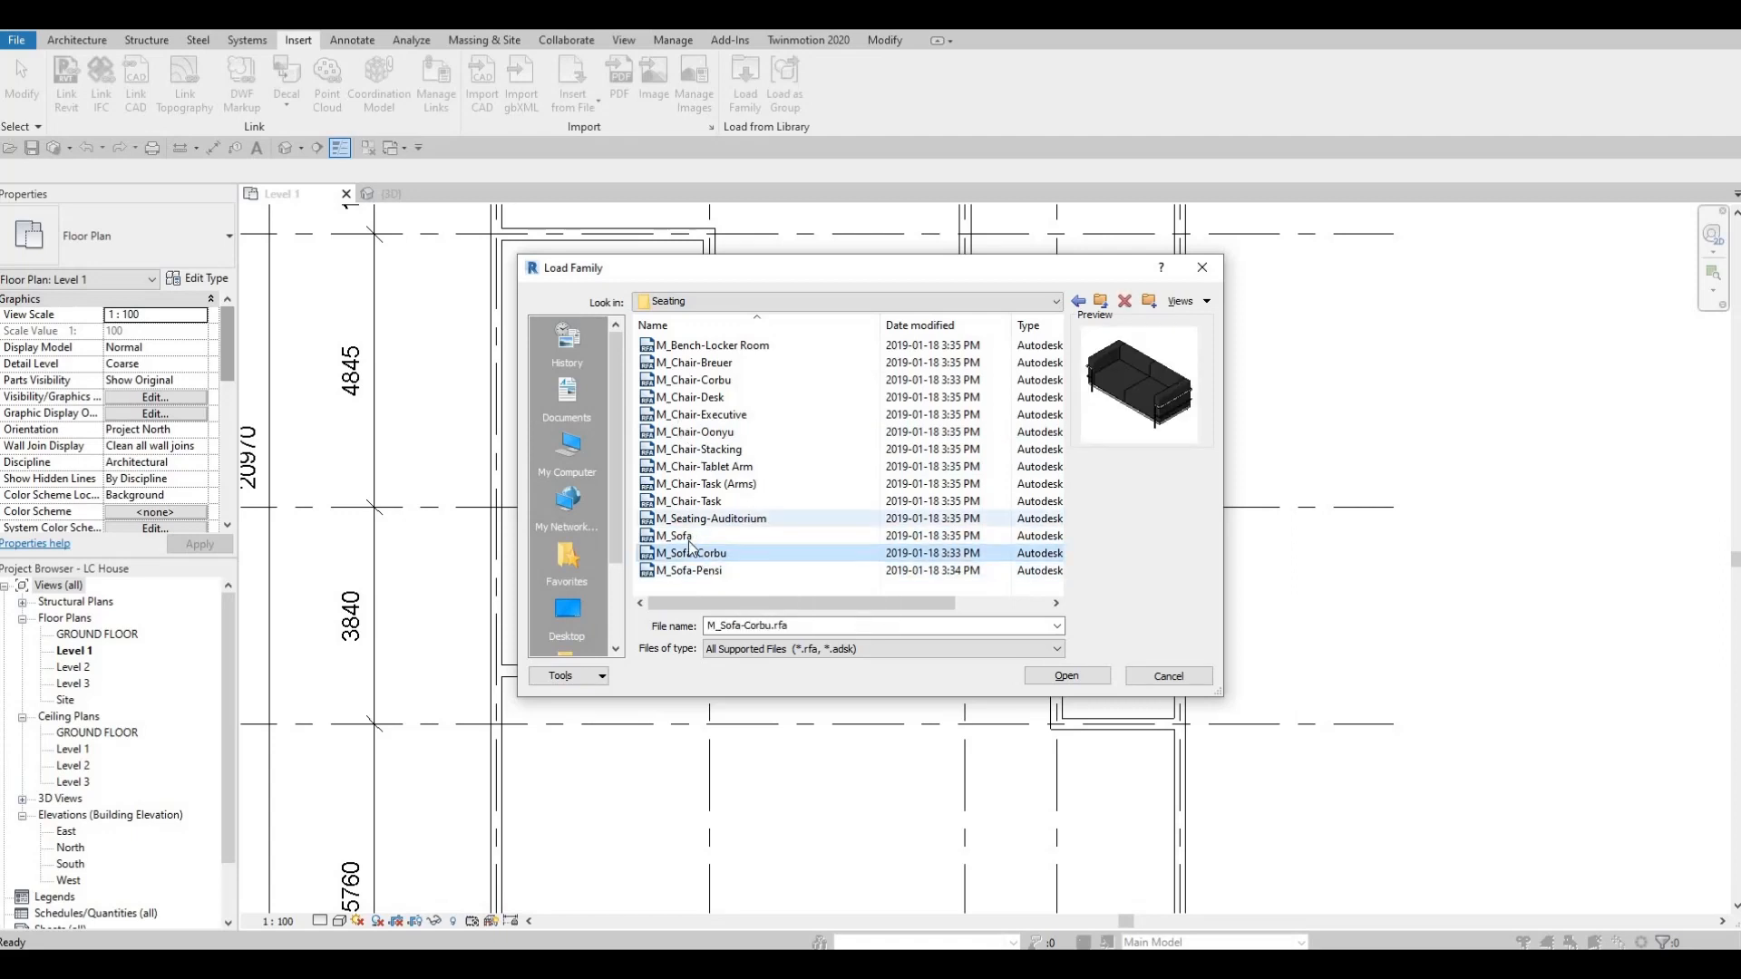
left_click(1065, 673)
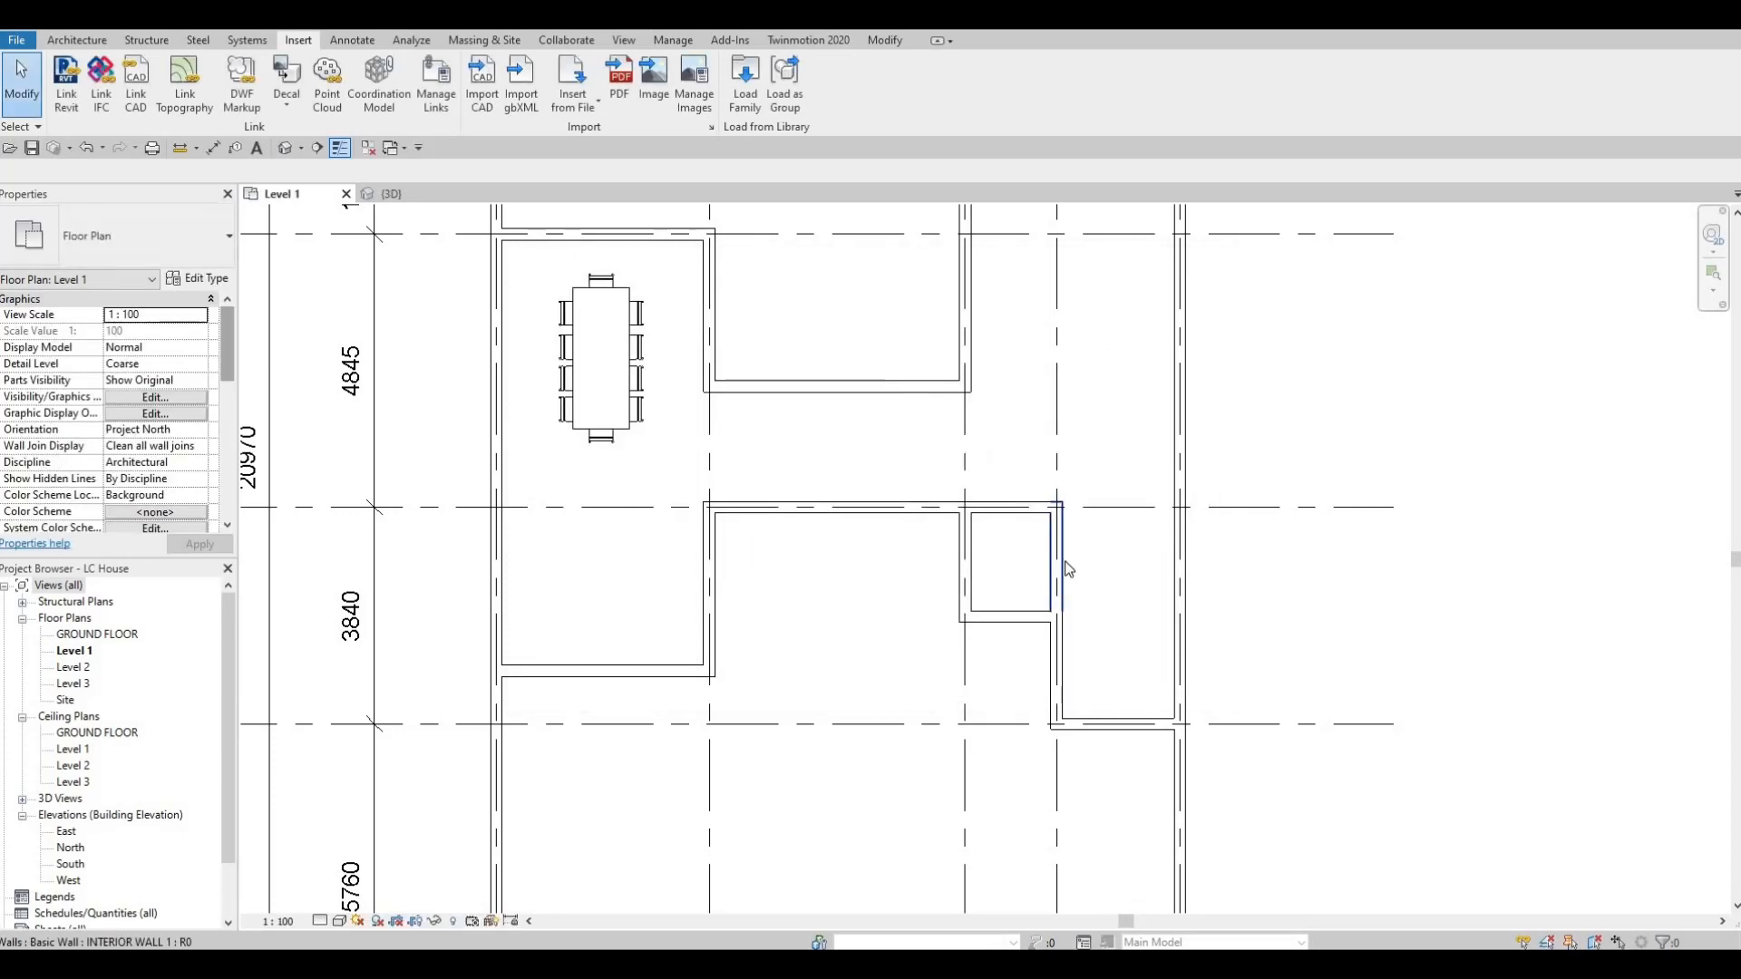
Place the Corbu sofa rotated with its back to the wall running down from grid C, about 990 mm below that grid.
key("c")
key("m")
middle_click_drag(1053, 325, 980, 654)
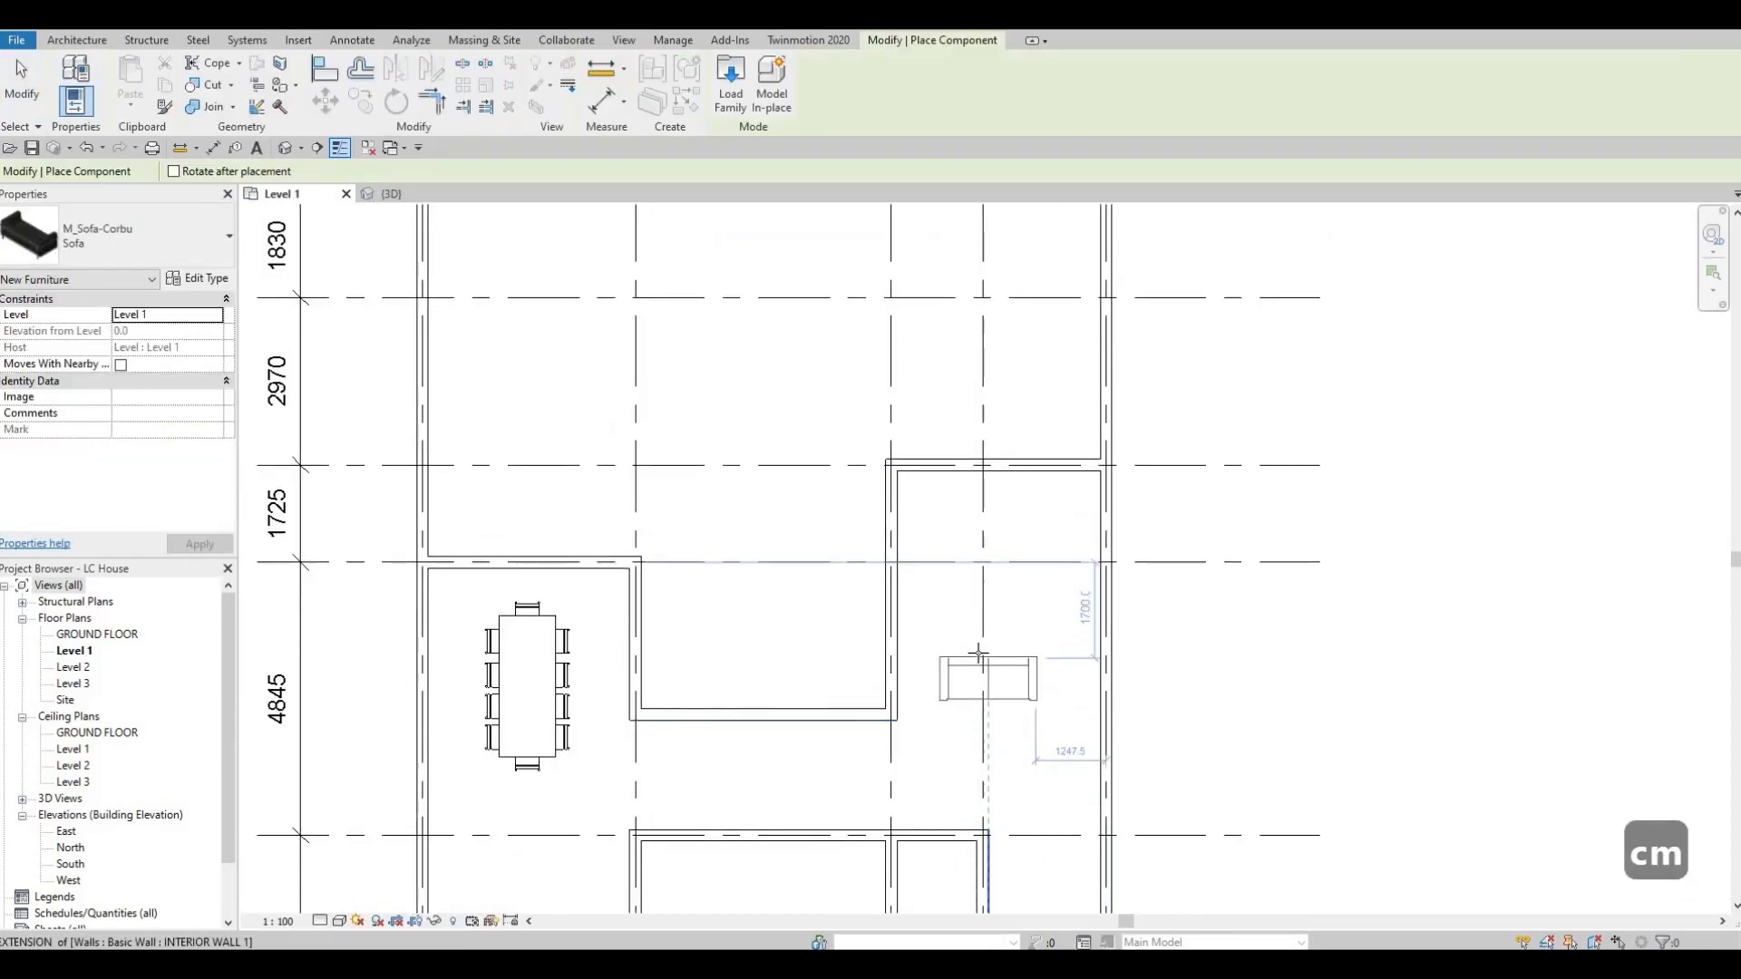
key("space")
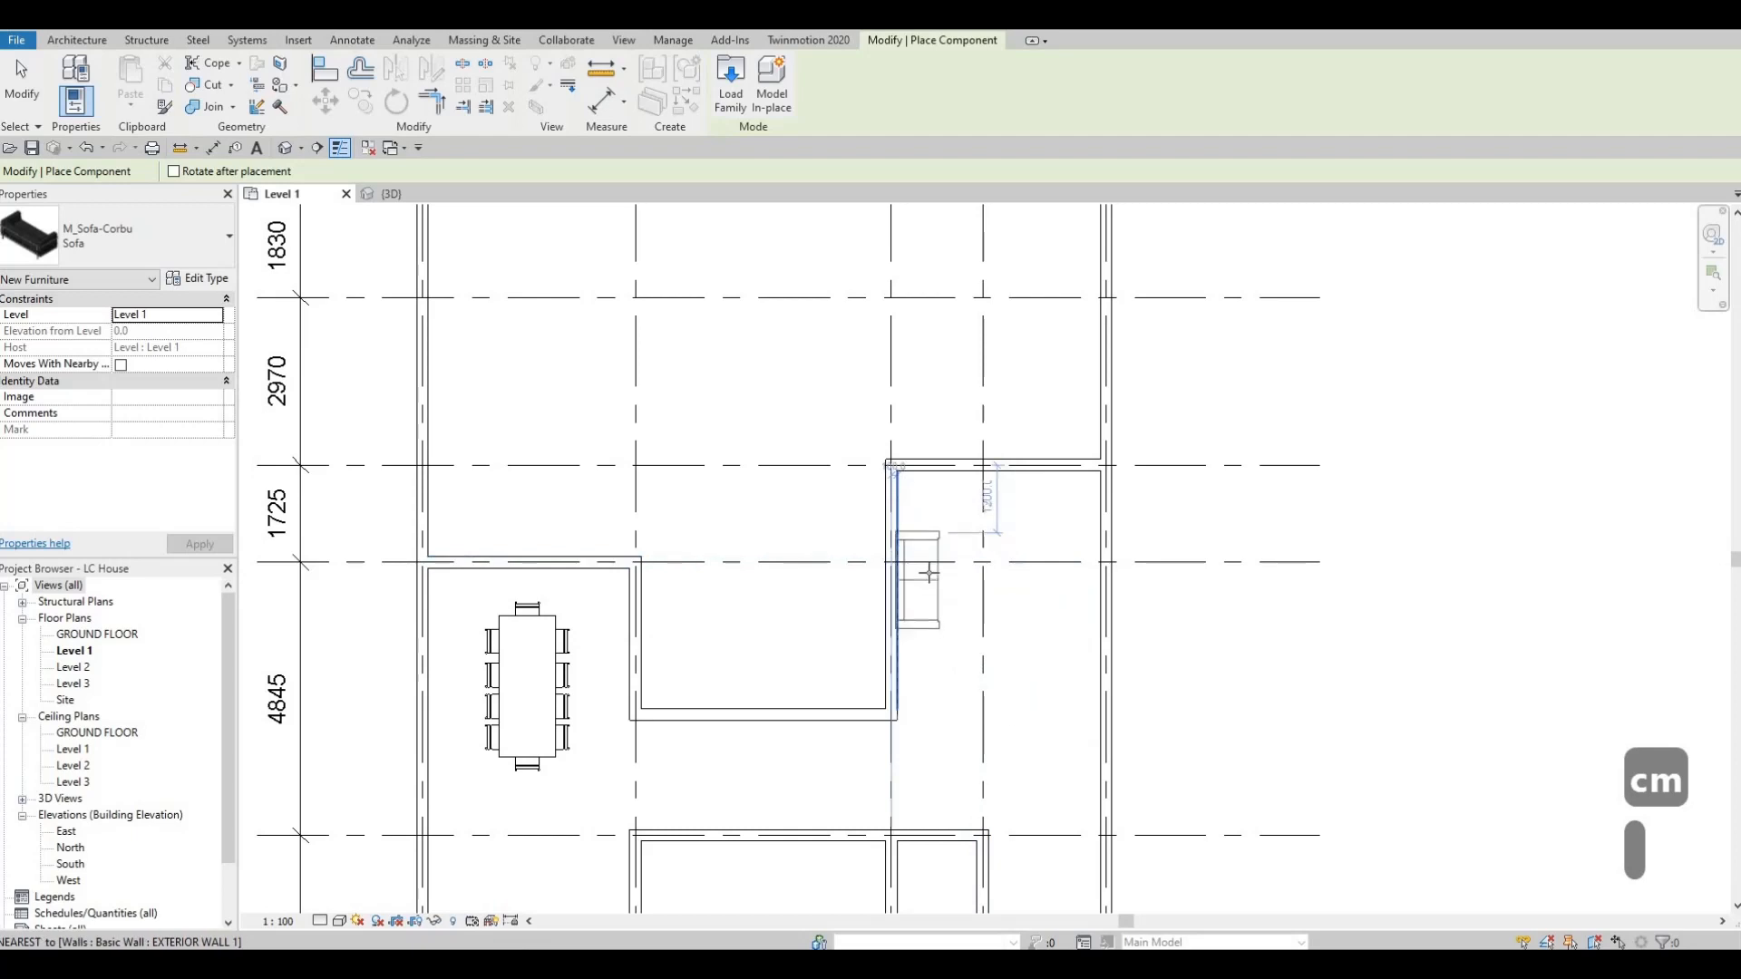
left_click(924, 573)
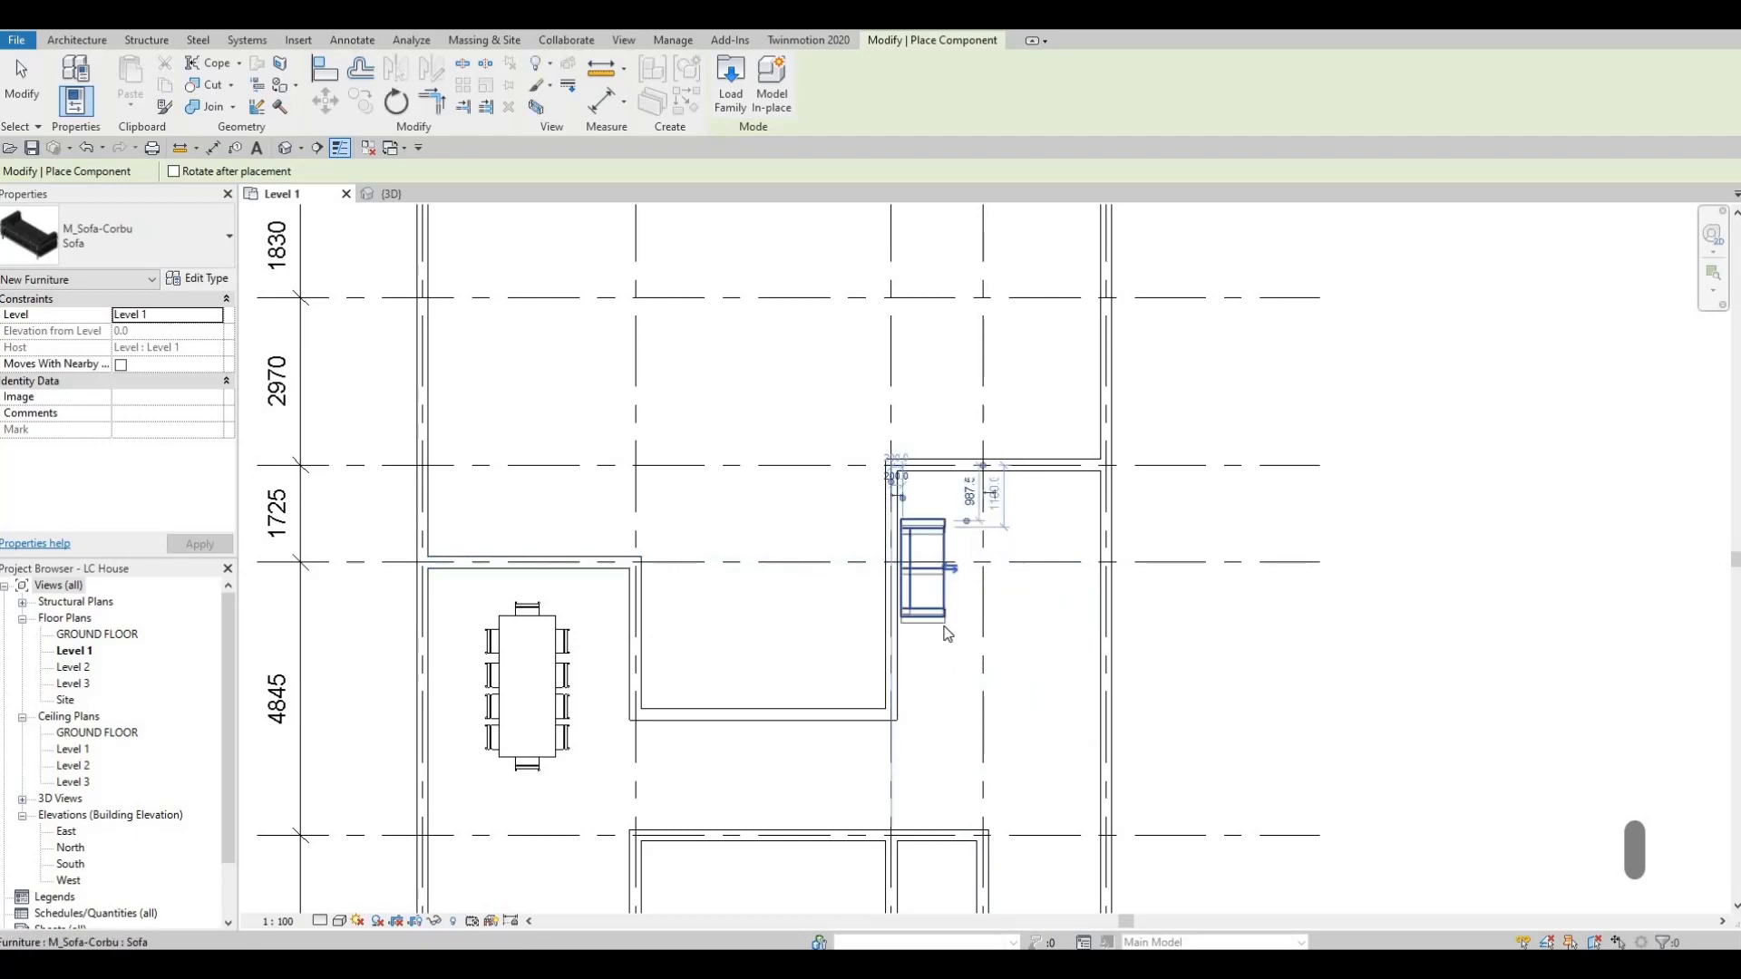
key("Escape")
key("Escape")
key("Escape")
Duplicate the placed sofa's type as Sofa 2, keeping the sofa in view beside its type properties.
left_click(939, 610)
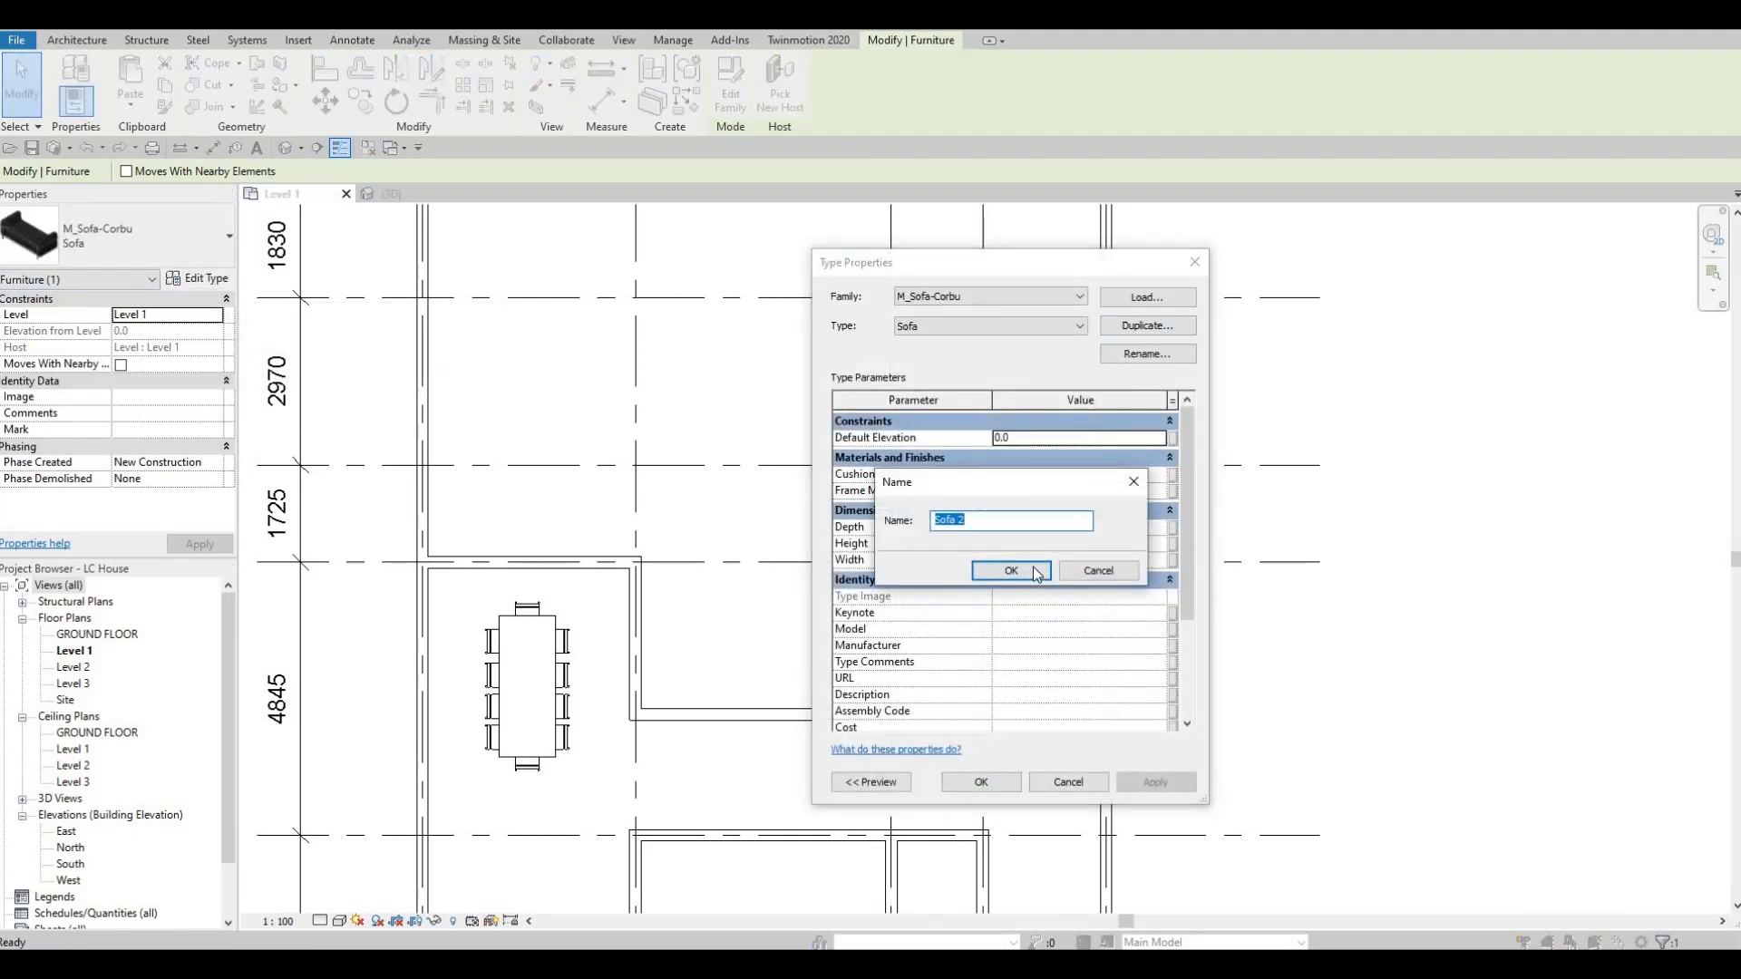
left_click(1037, 568)
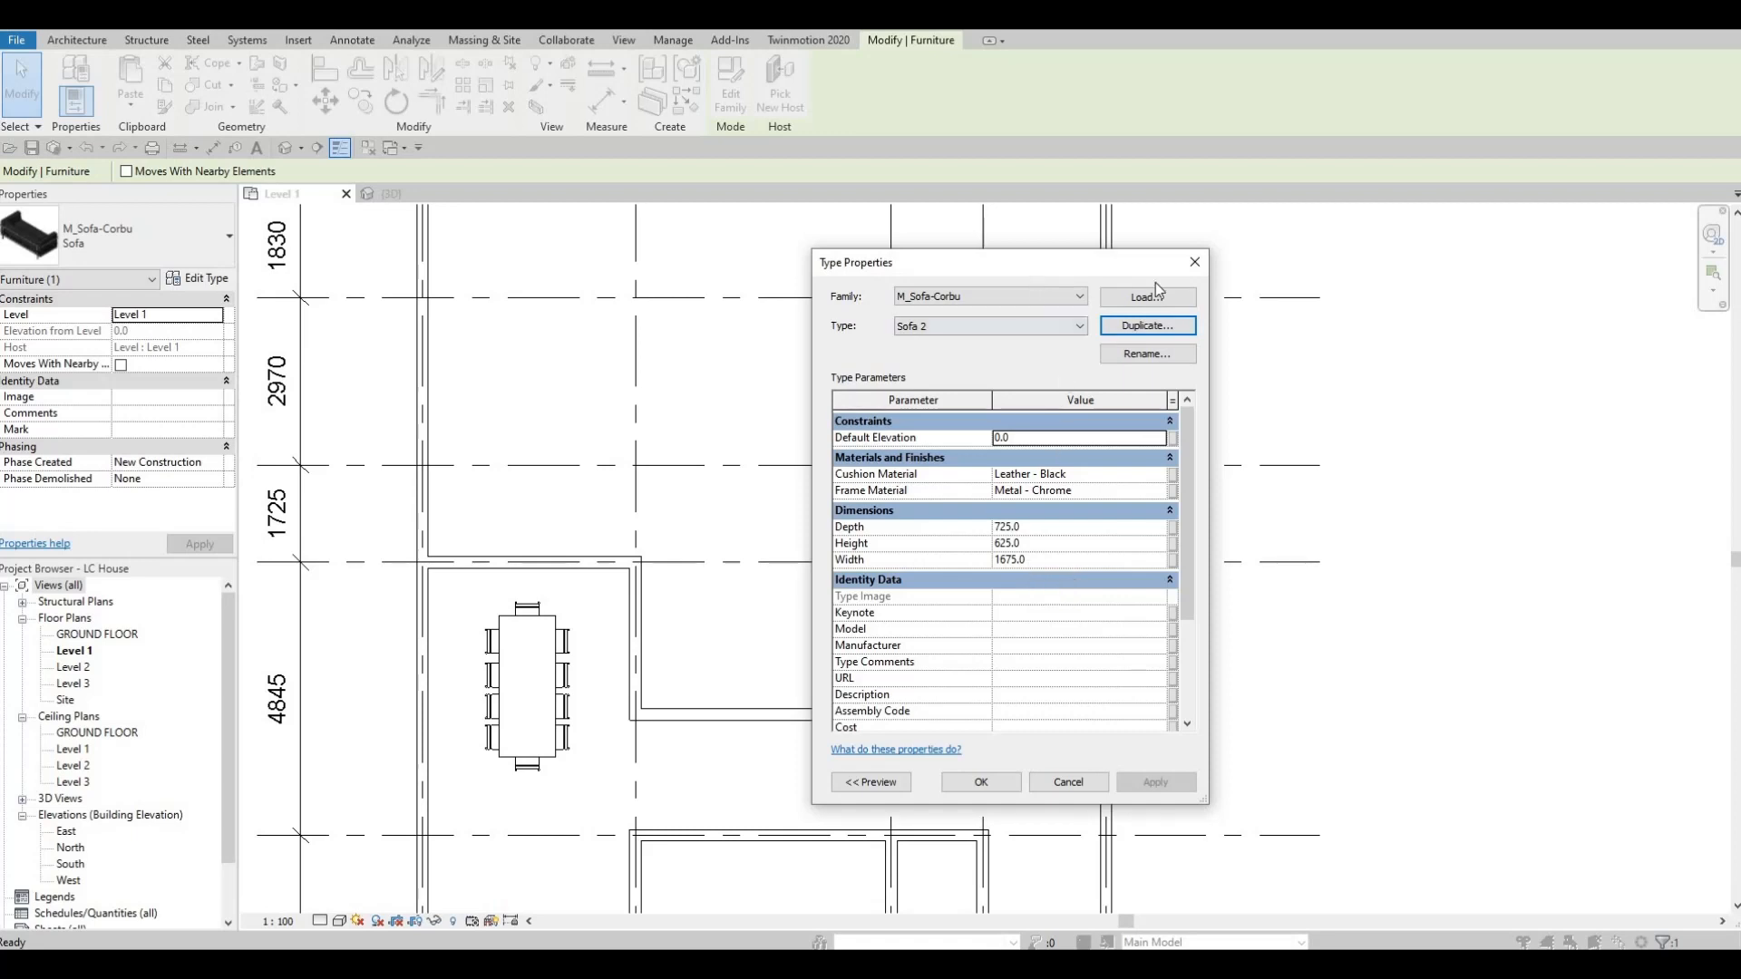
left_click_drag(1032, 270, 1375, 291)
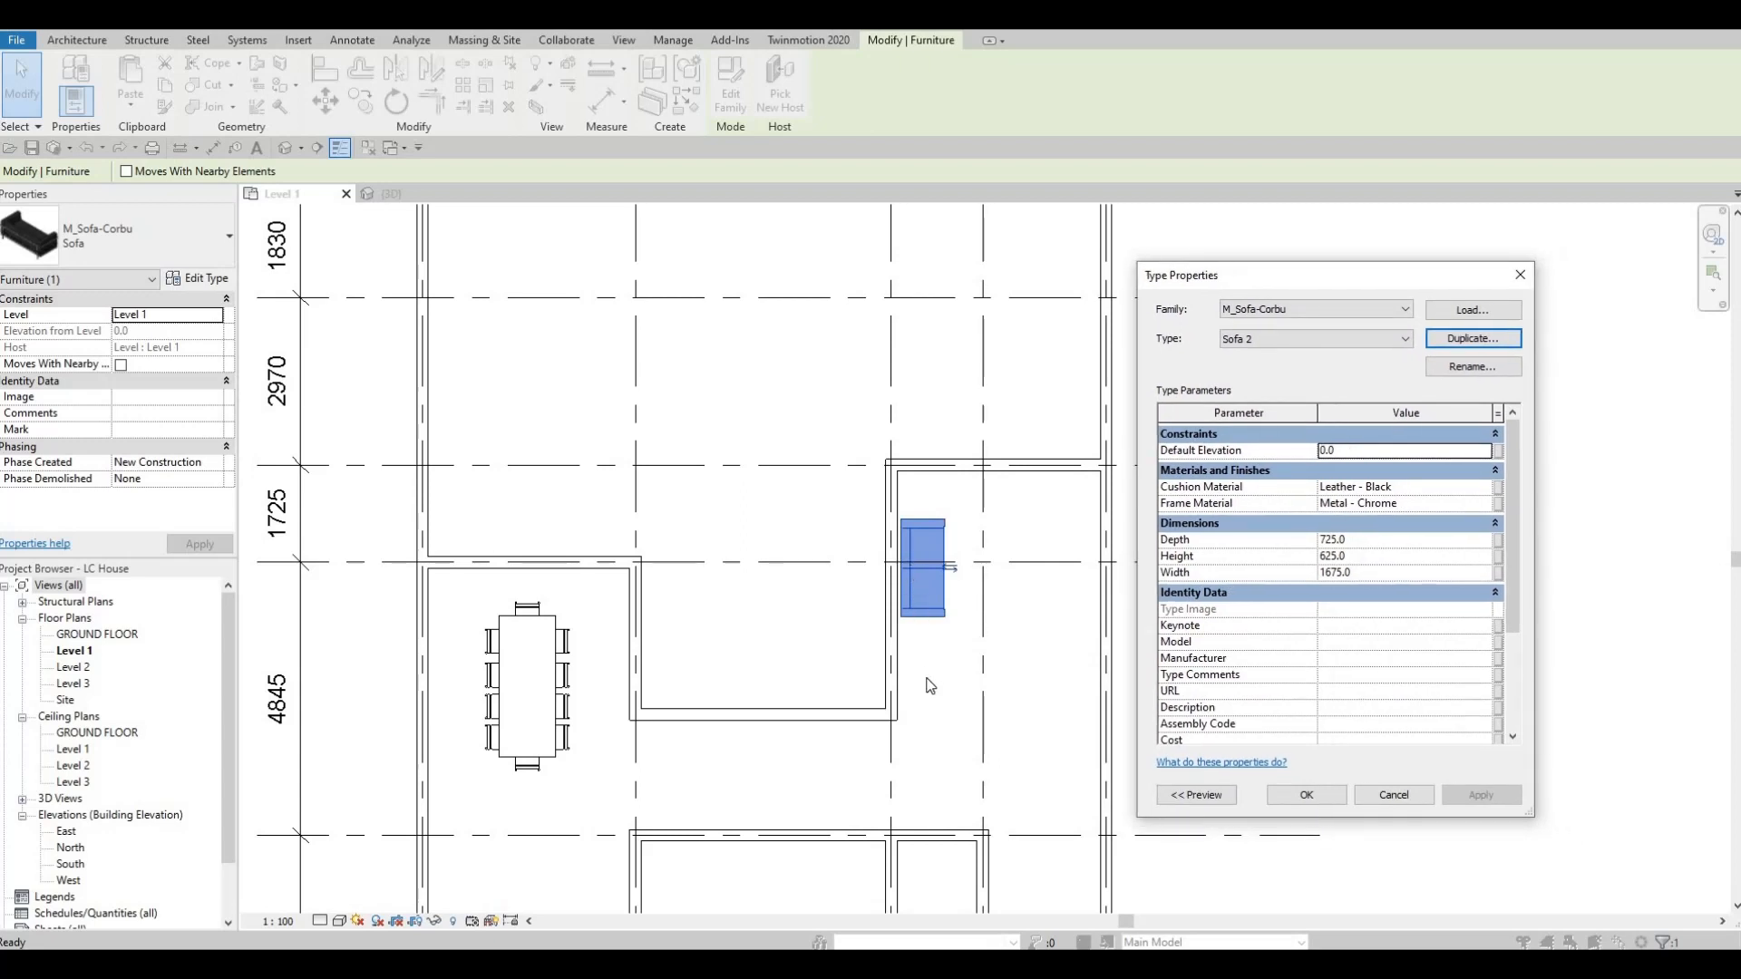
Set the Sofa 2 type's width to 2500 mm and its depth to 800 mm, and apply the changes.
left_click(1380, 574)
type("2500")
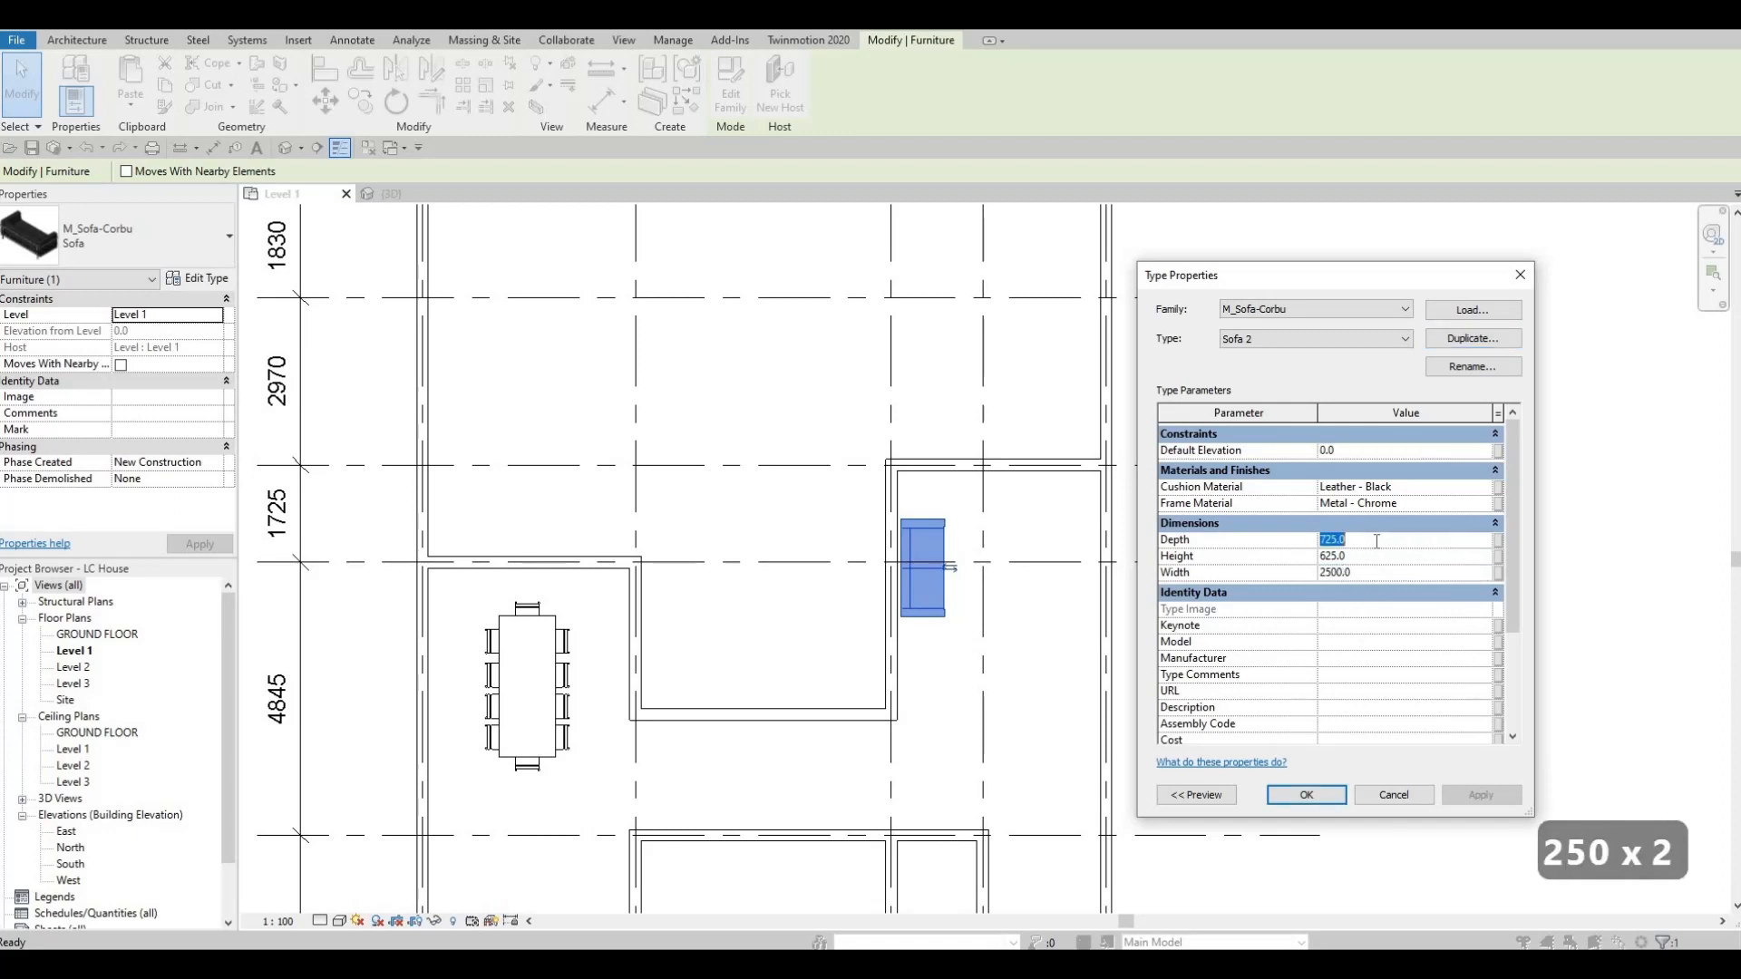
type("800")
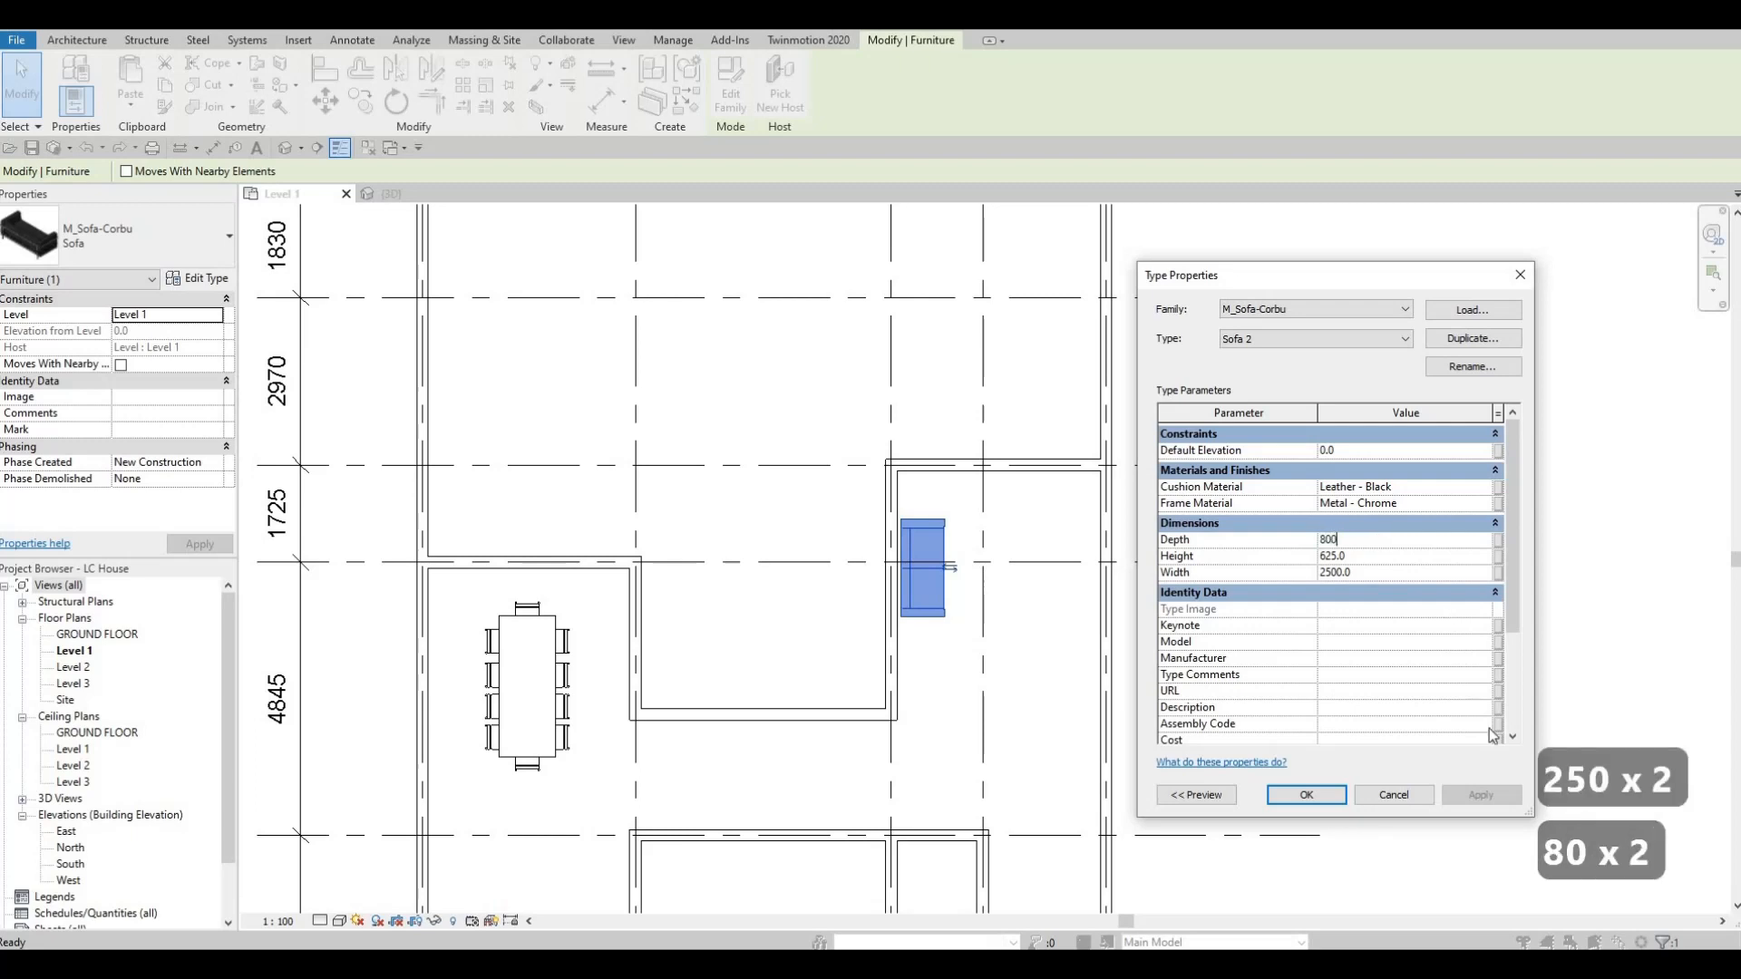
left_click(1303, 795)
key("Escape")
key("Escape")
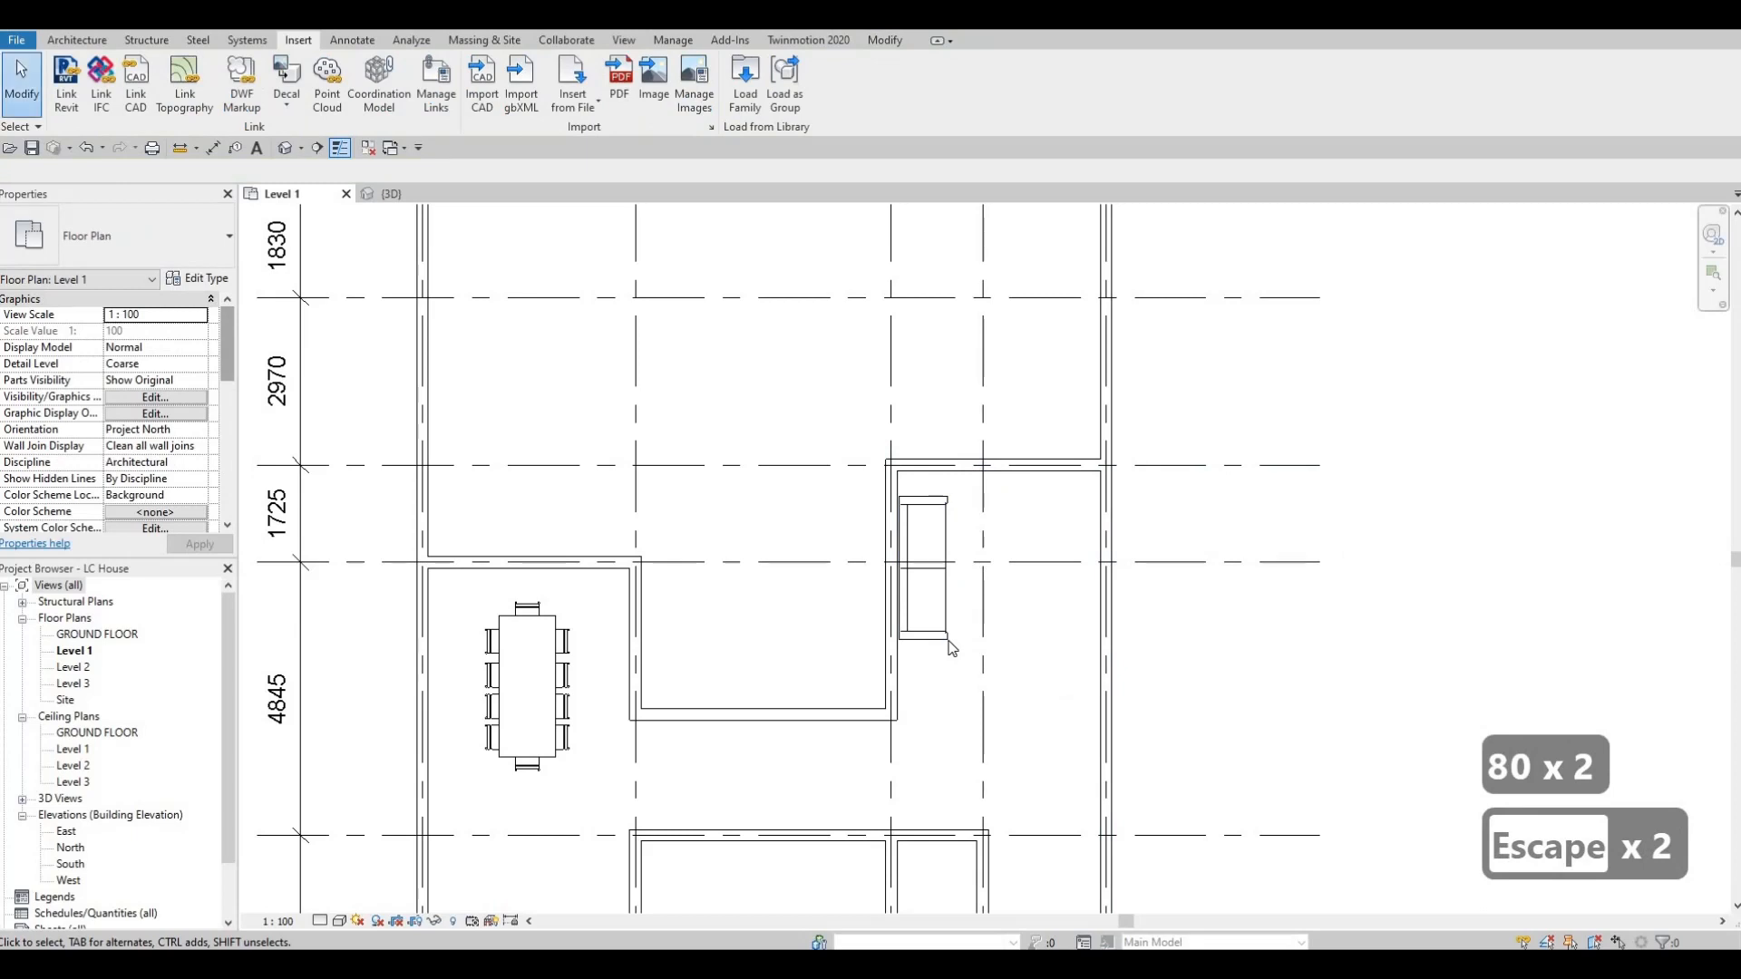
Nudge the sofa down along the wall until its upper end is about 1 m below grid C, keeping its back against the wall.
left_click(947, 636)
key("Down")
key("Down")
key("Down")
key("Right")
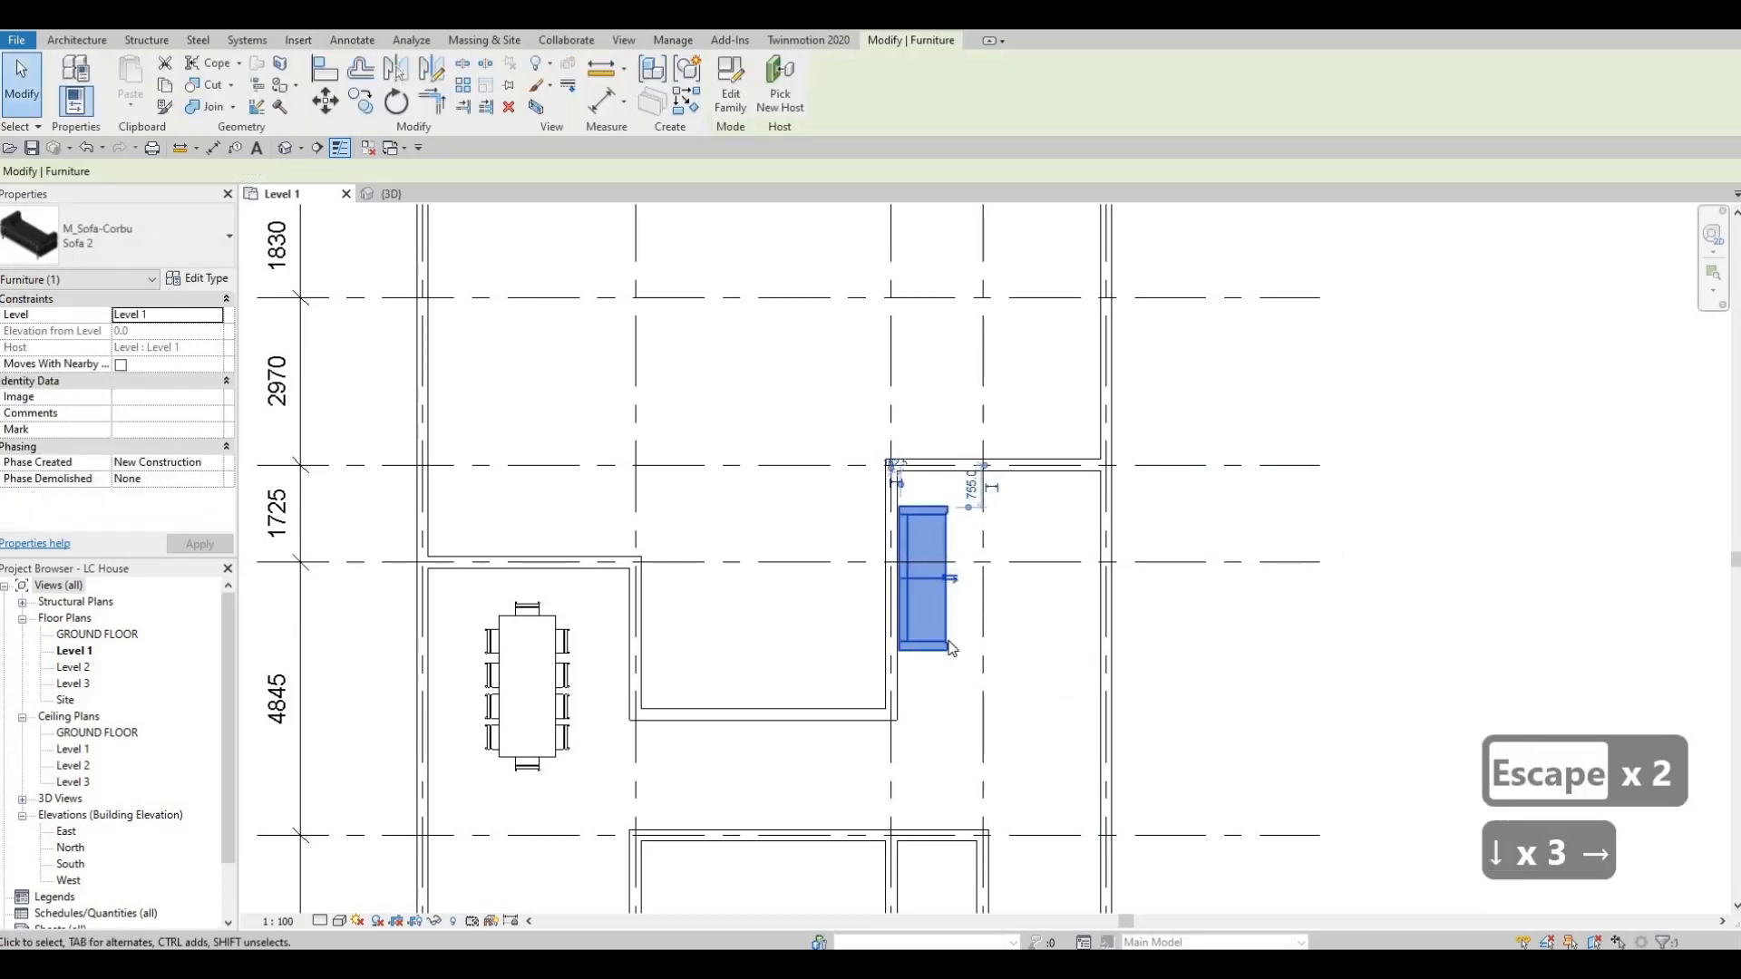
key("Right")
key("Down")
key("Right")
key("Down")
key("Down")
key("Left")
key("Left")
key("Down")
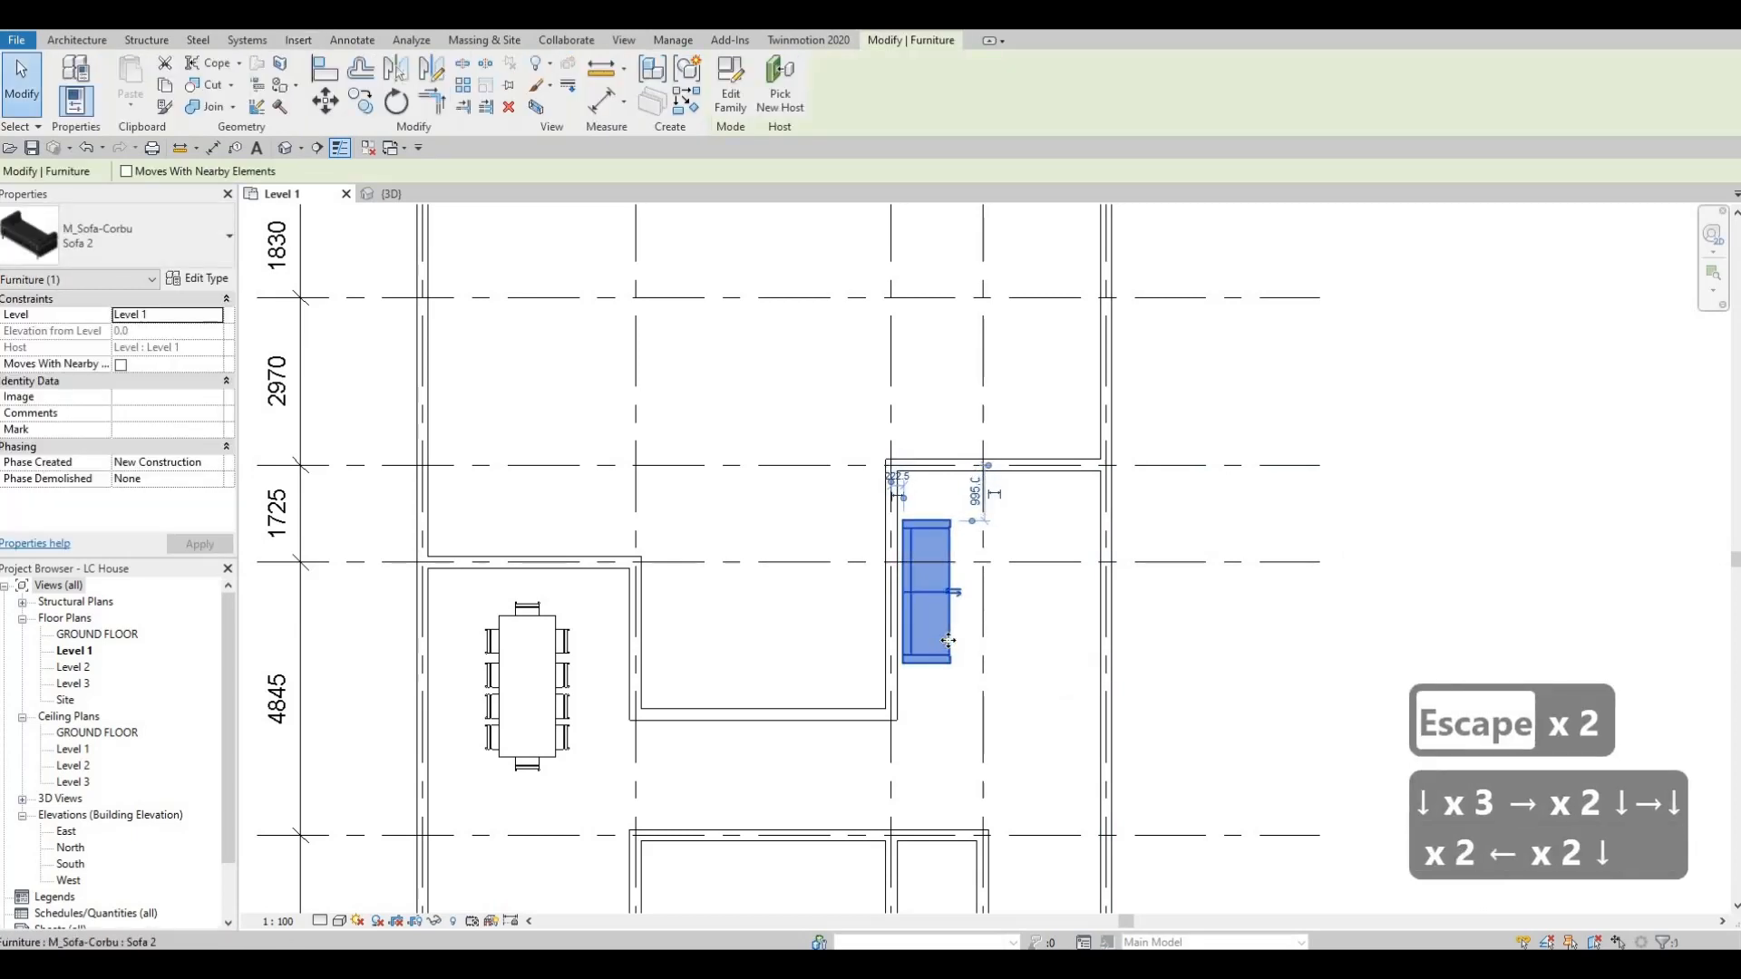
key("Left")
key("Right")
key("Left")
key("Escape")
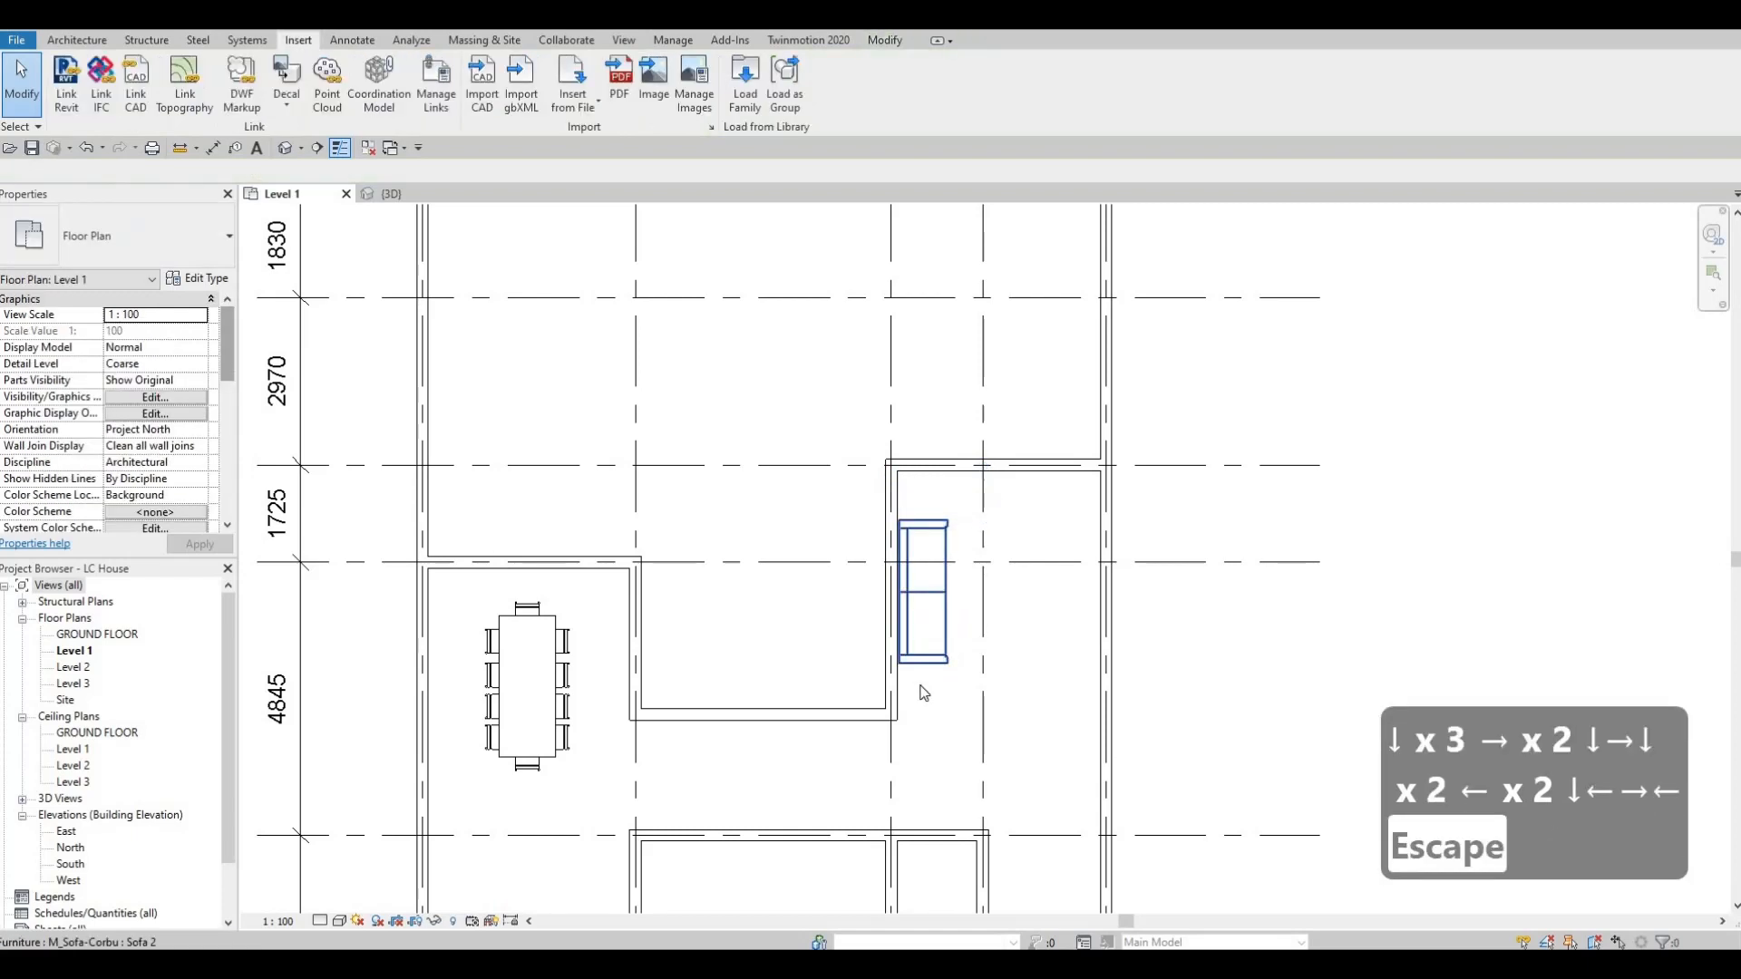
left_click(934, 669)
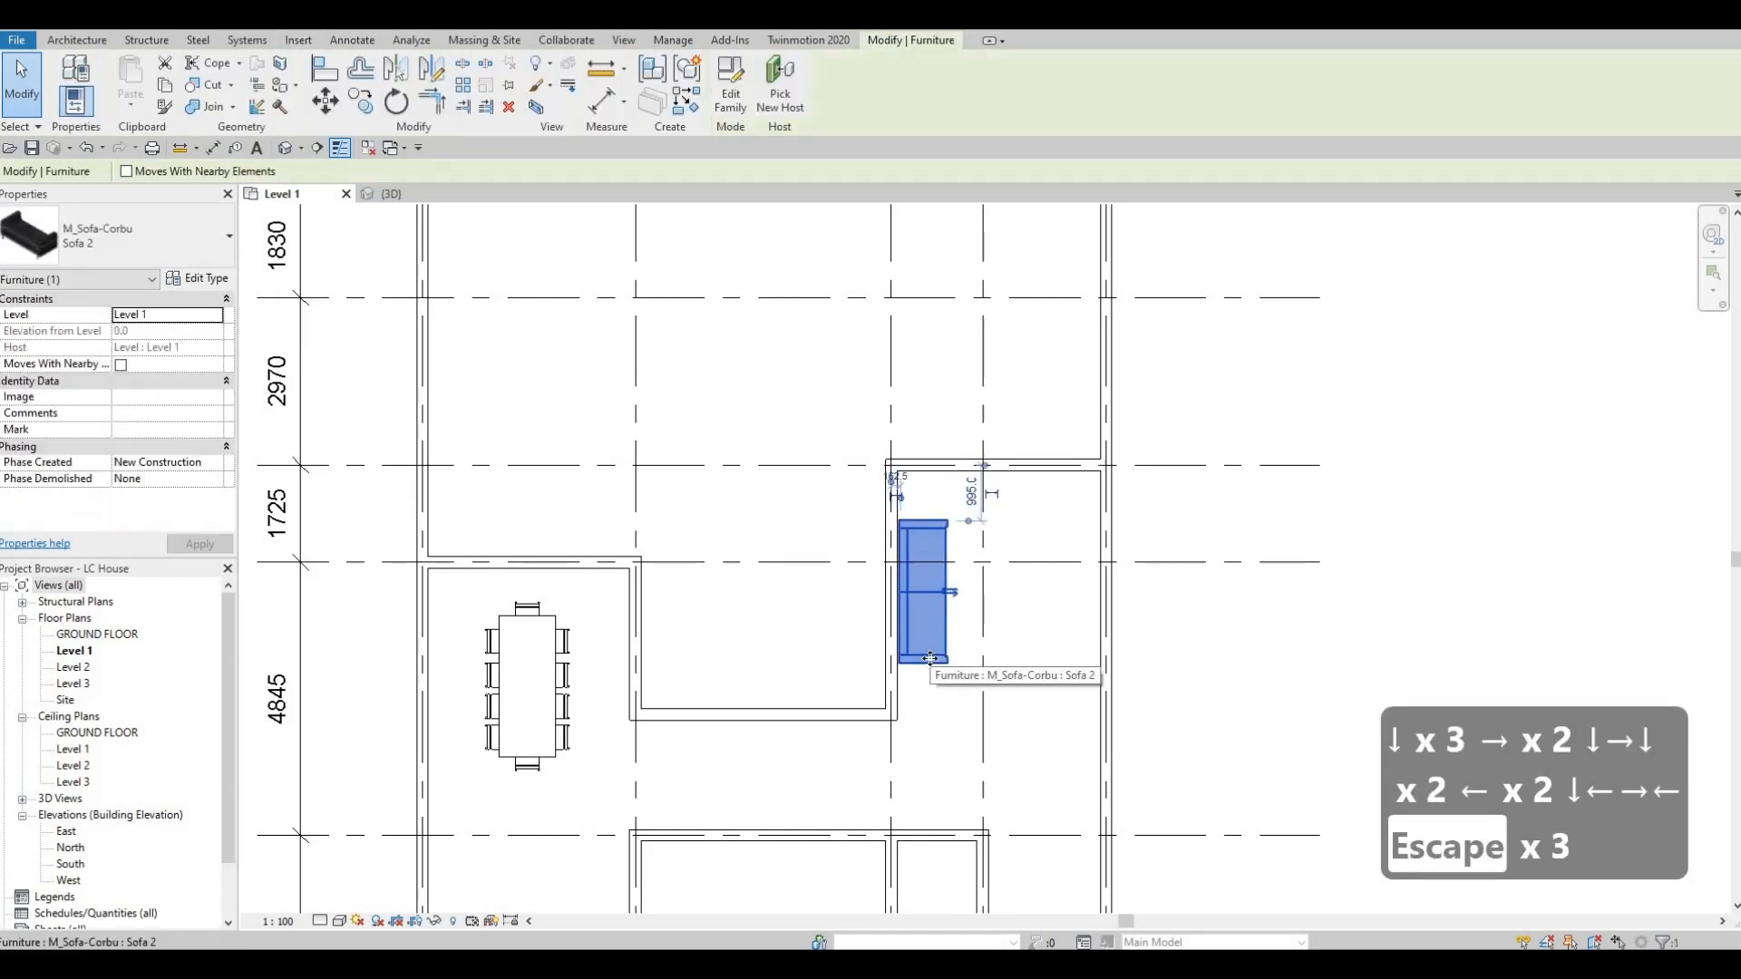
key("Down")
key("Escape")
key("Escape")
key("Escape")
Load the M_Toilet-Domestic-2D family from the library's Plumbing > Architectural > Fixtures > Water Closets folder.
middle_click_drag(998, 553, 1050, 480)
scroll(1054, 474, "down", 1)
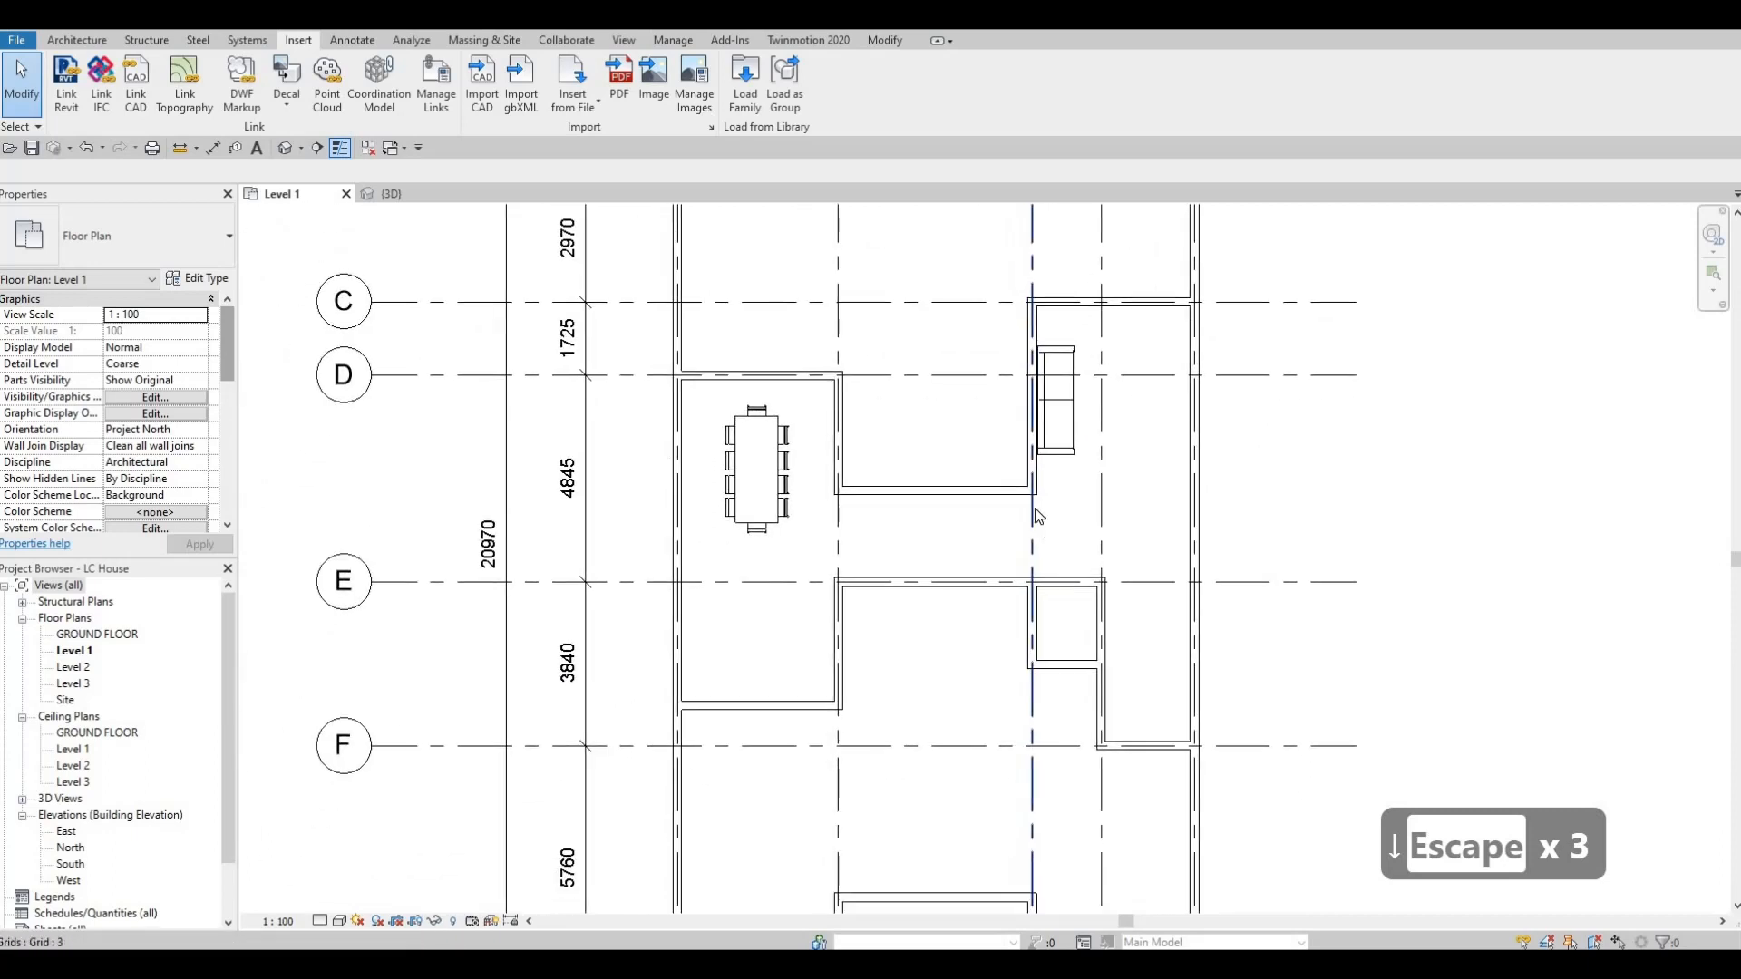
middle_click_drag(980, 543, 987, 517)
middle_click_drag(851, 514, 860, 497)
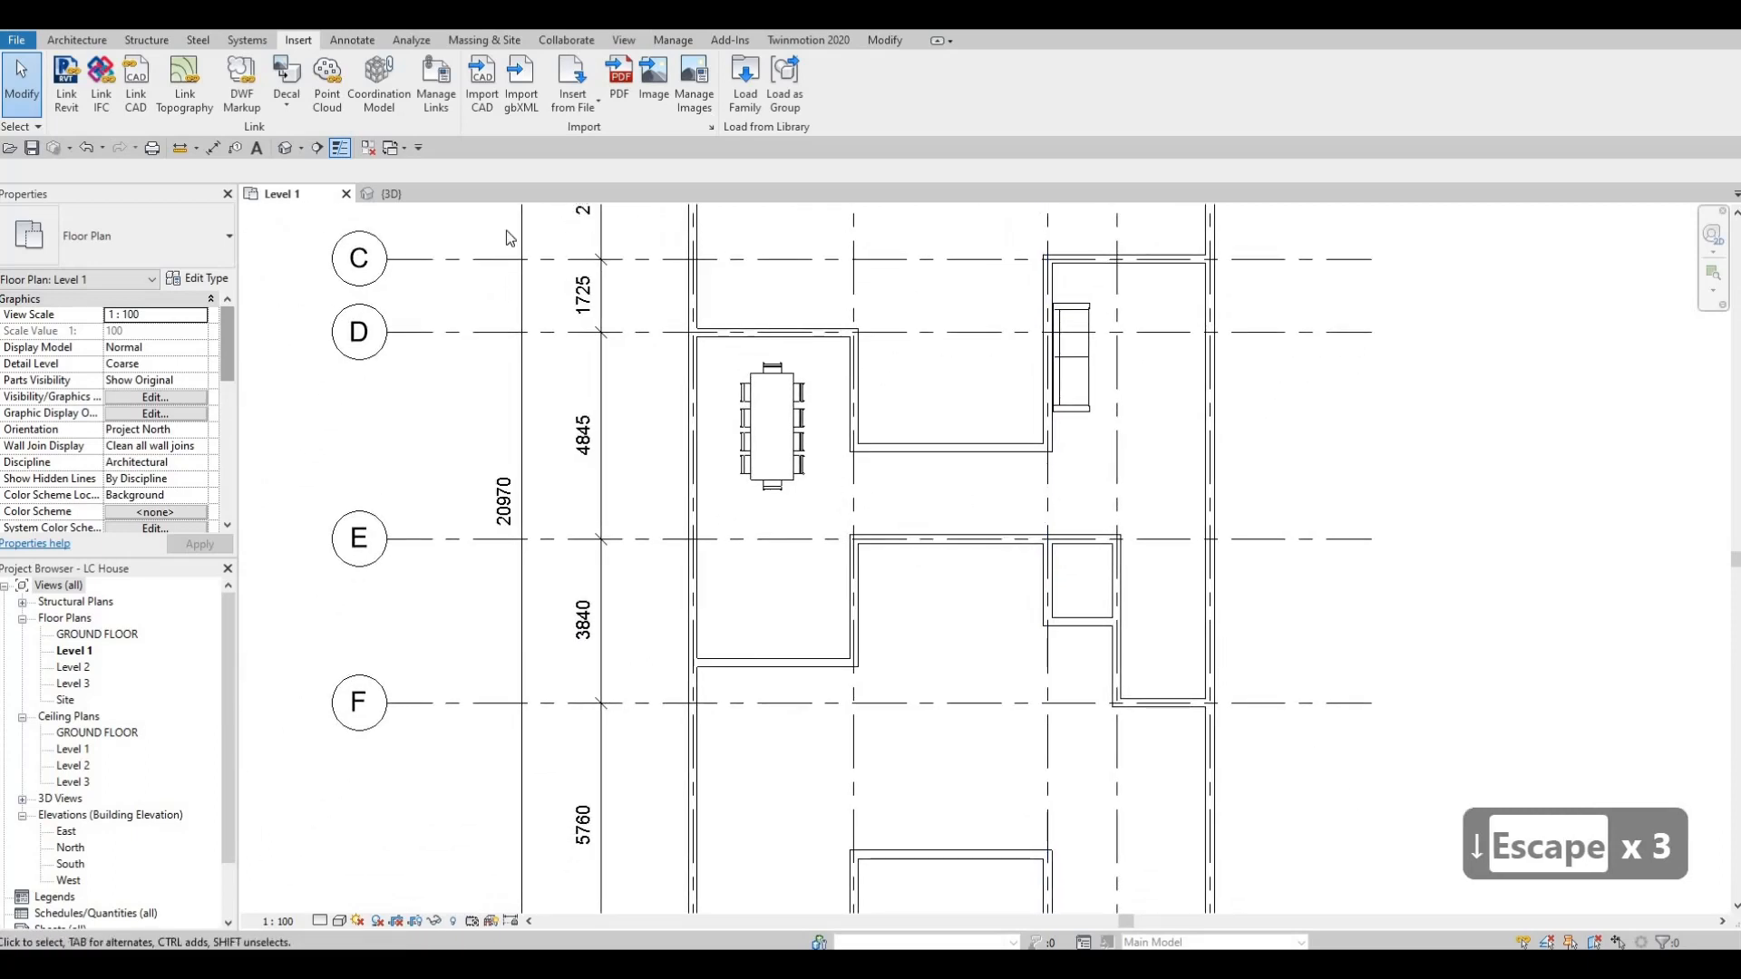
middle_click_drag(510, 238, 331, 206)
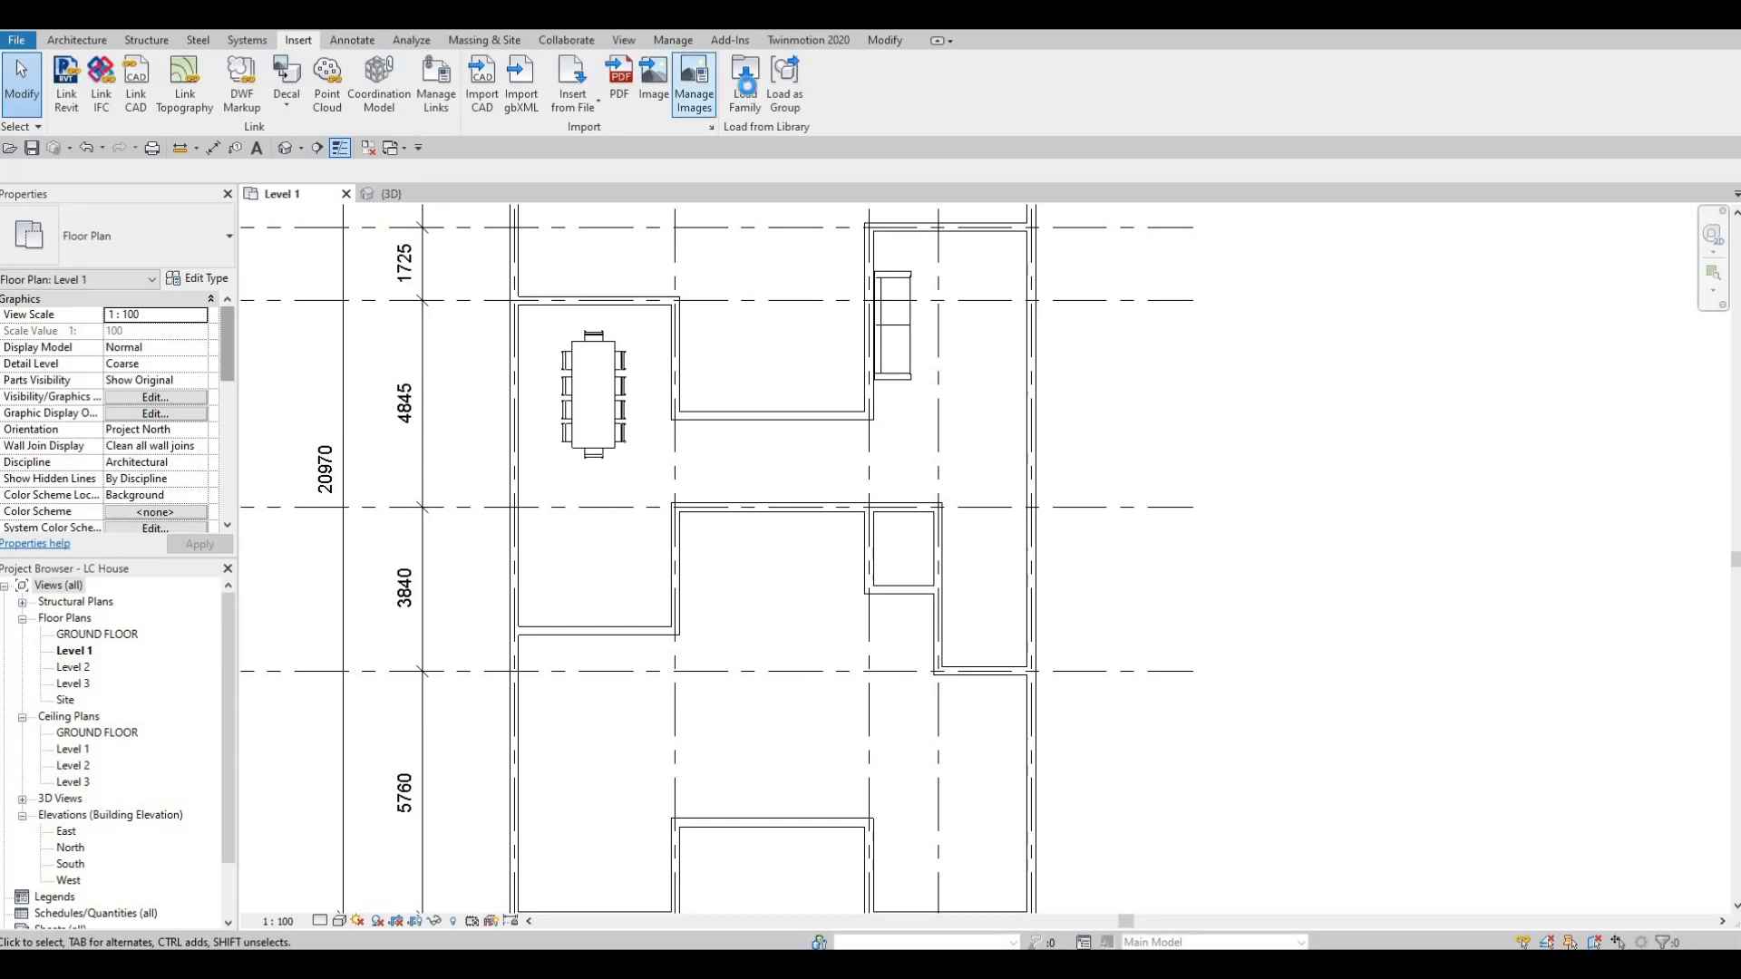
left_click(745, 90)
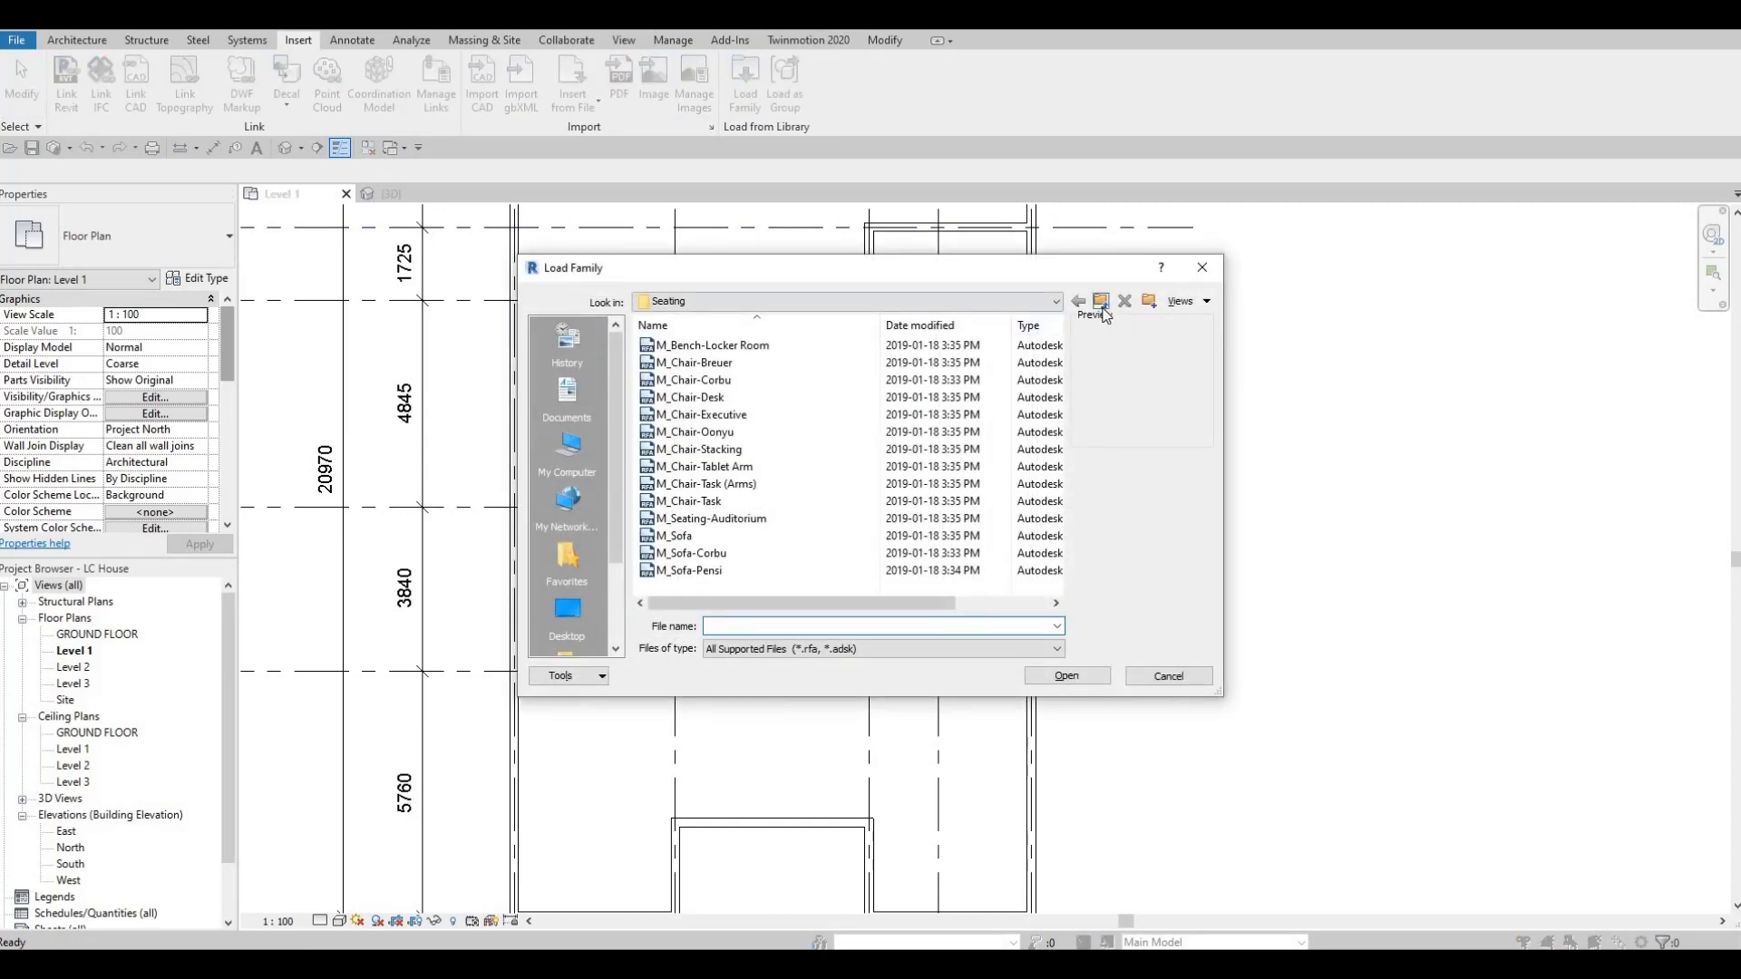
left_click(1101, 305)
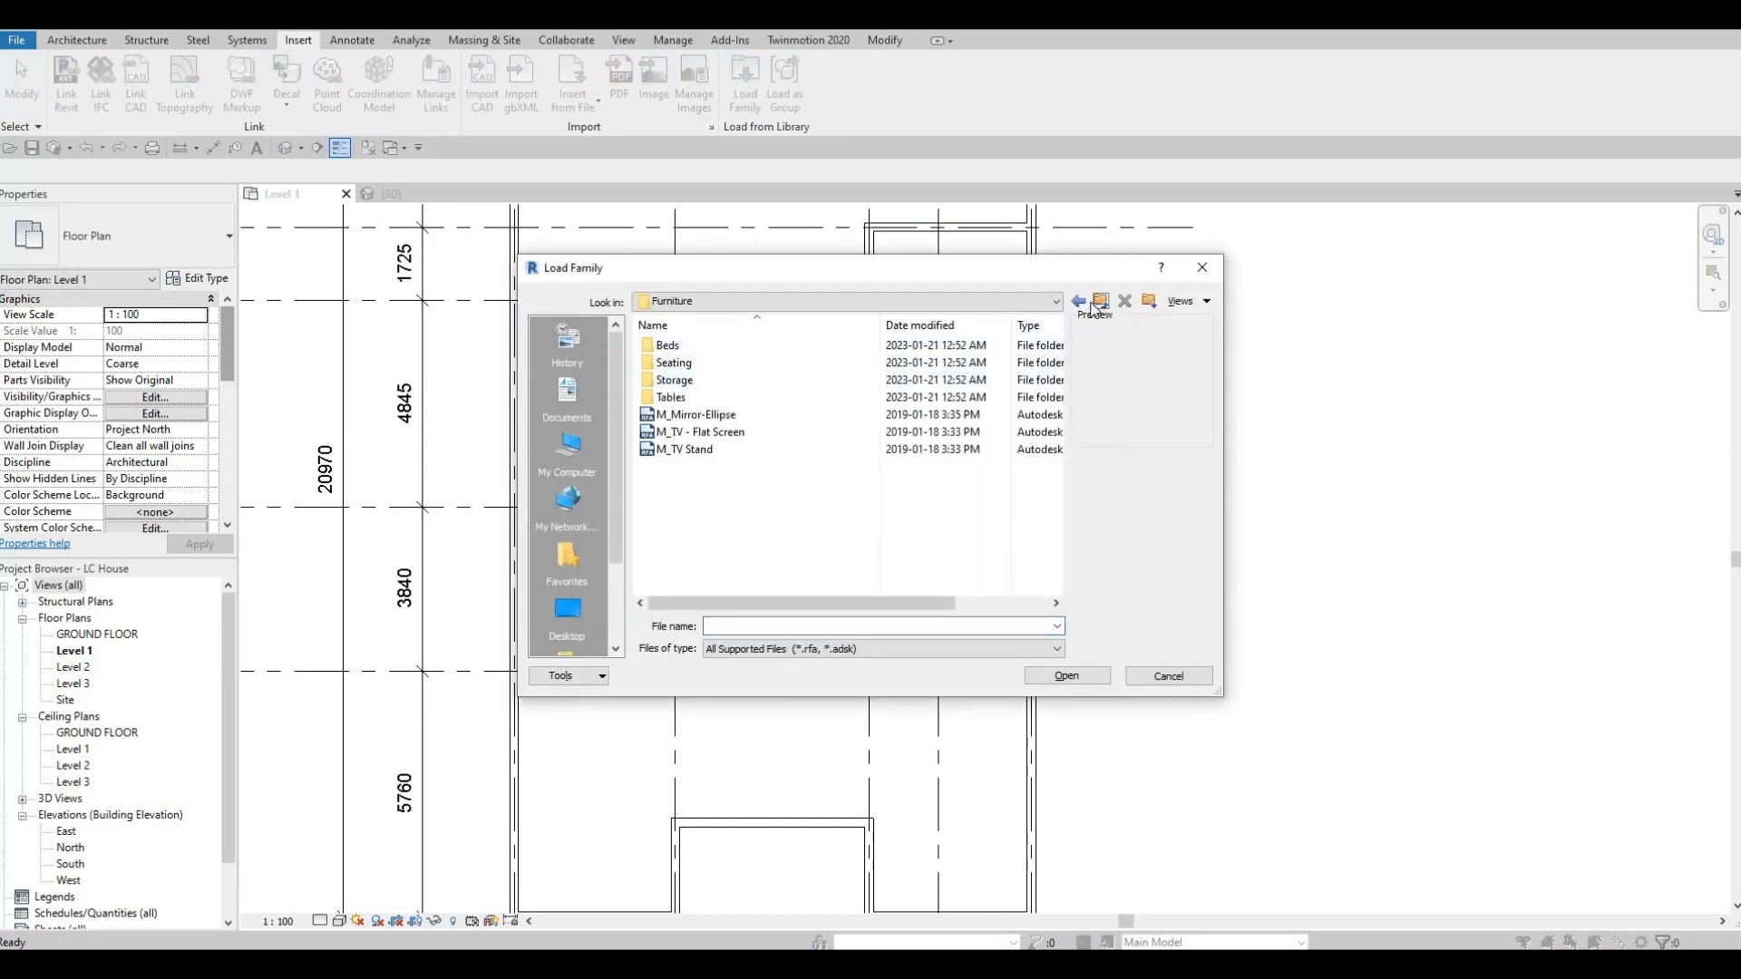
scroll(726, 416, "down", 1)
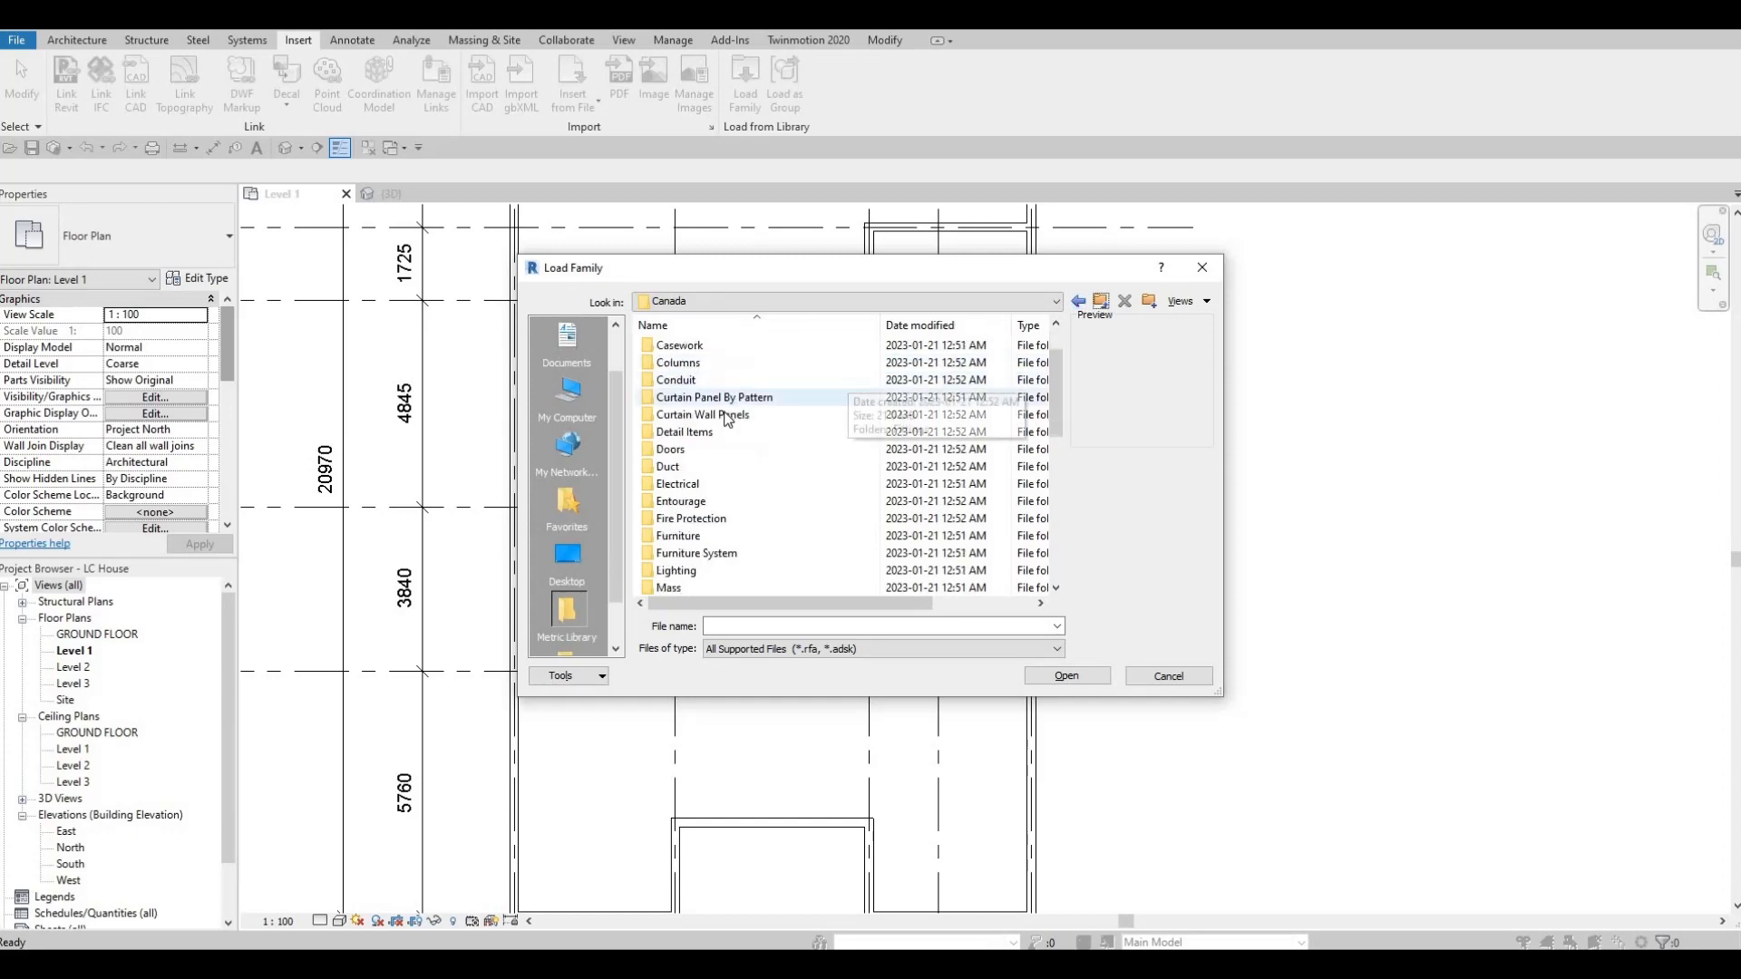
scroll(716, 480, "down", 2)
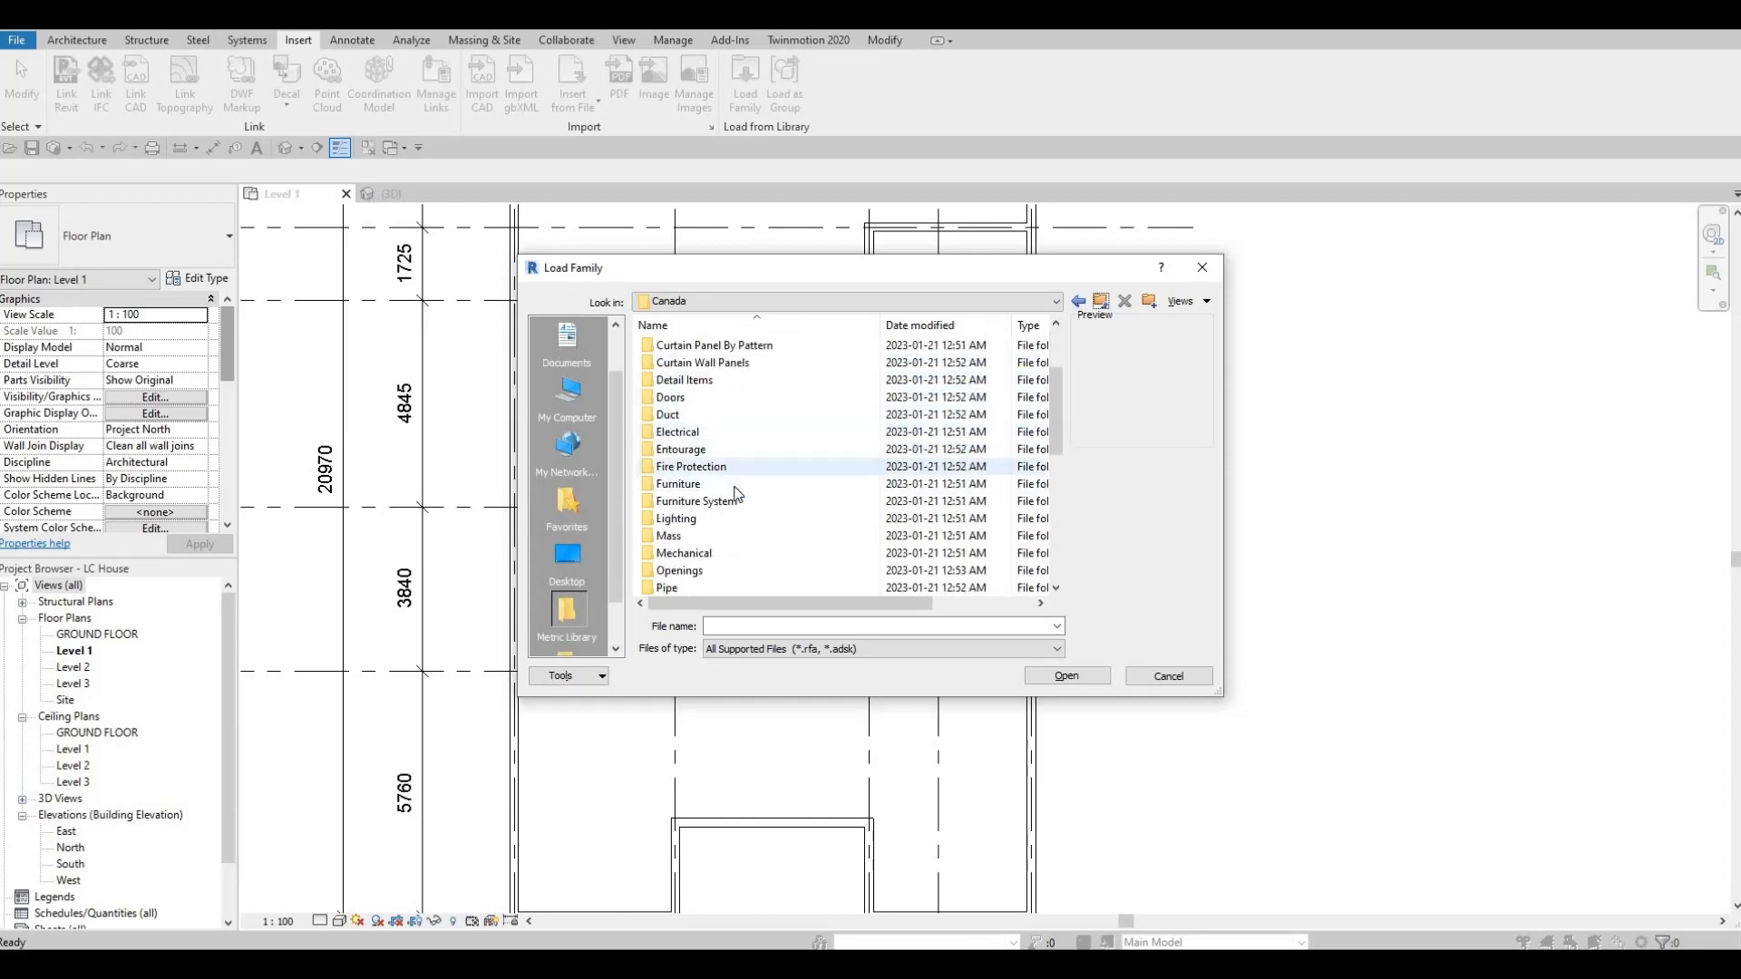
scroll(704, 532, "down", 1)
double_click(702, 525)
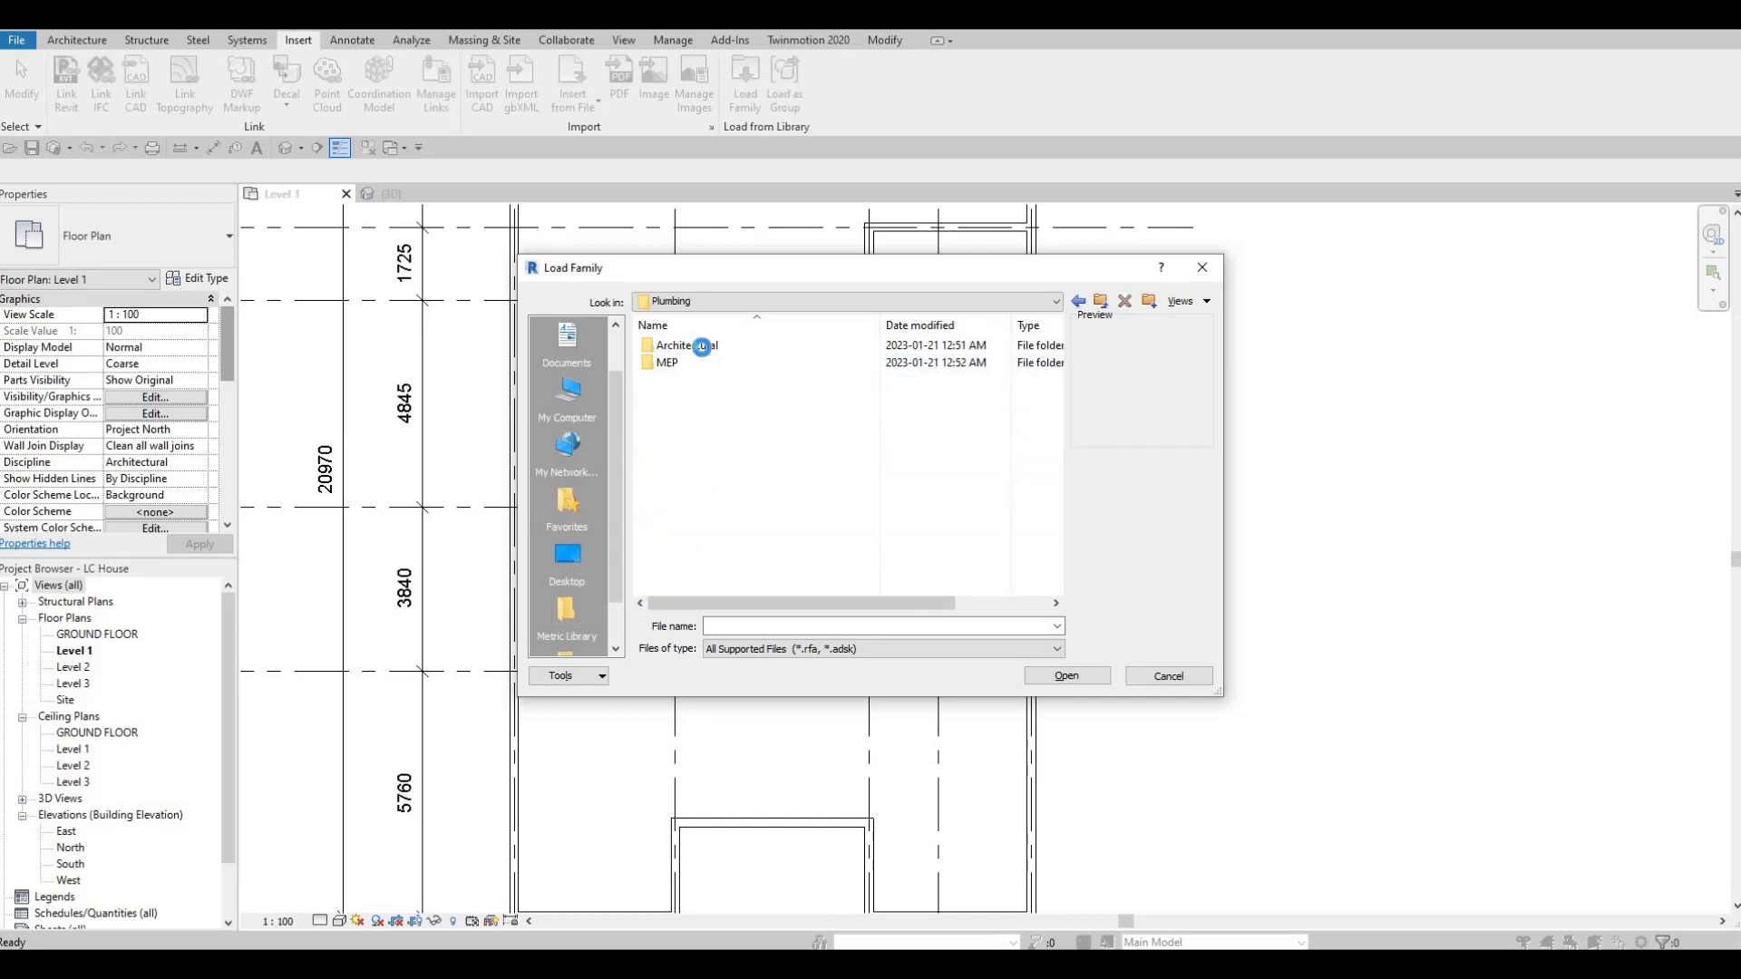
double_click(698, 345)
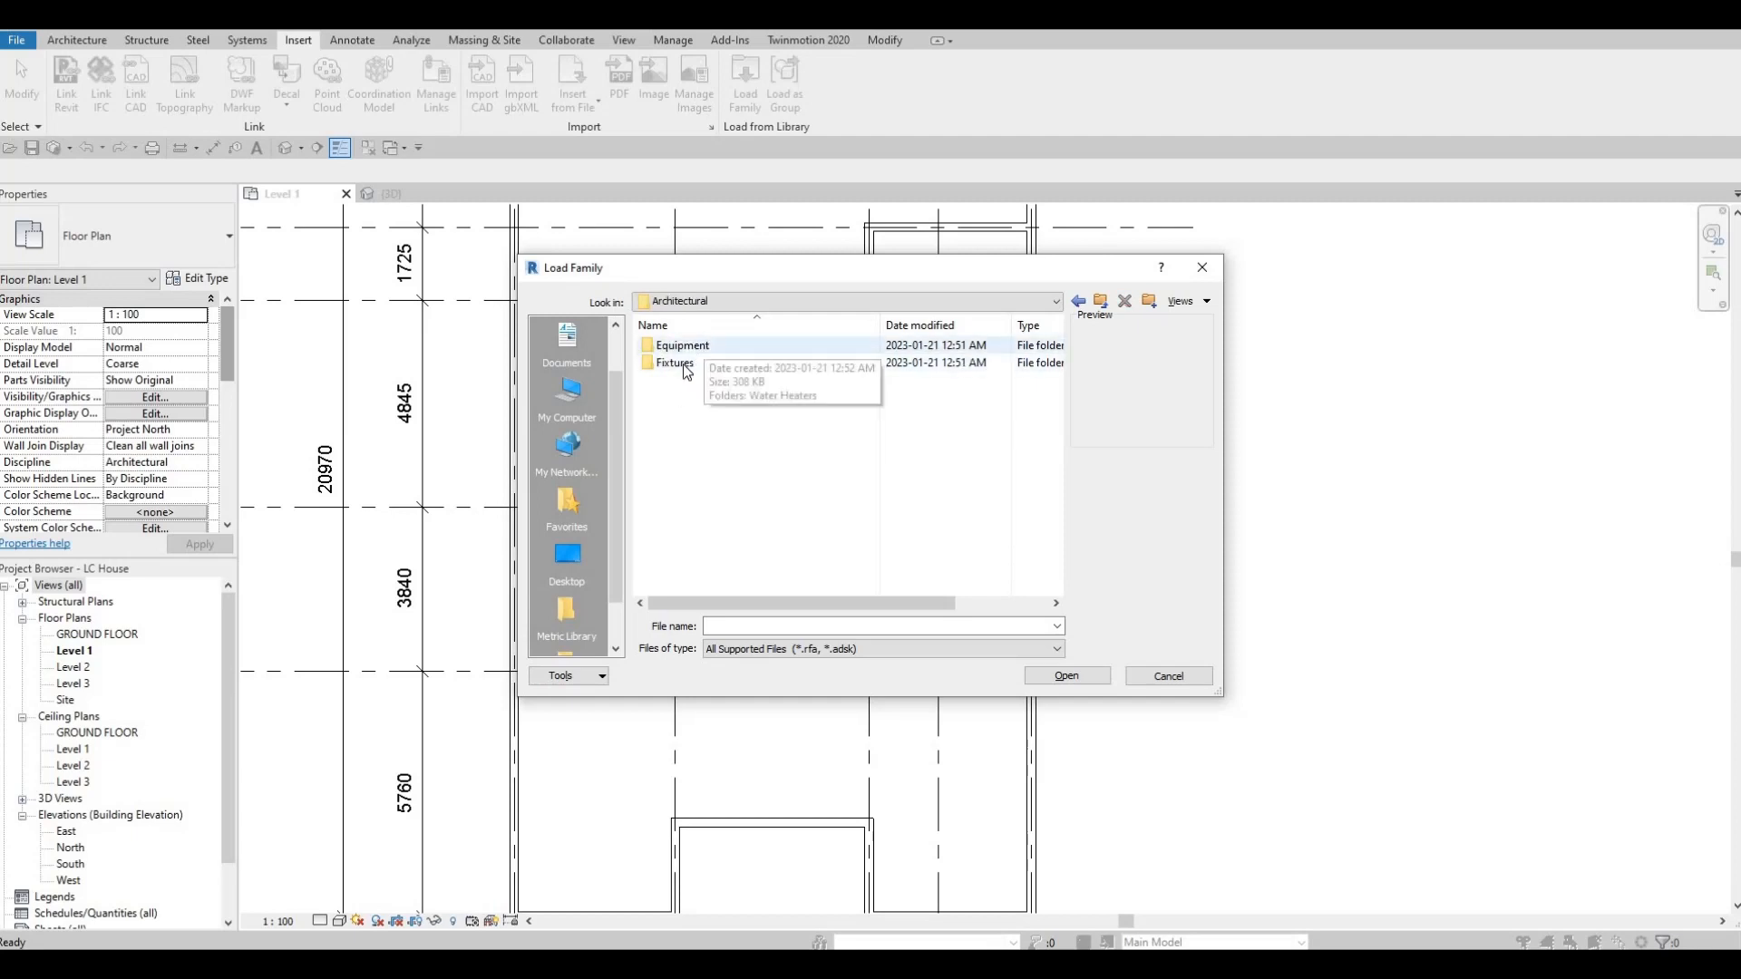
double_click(675, 362)
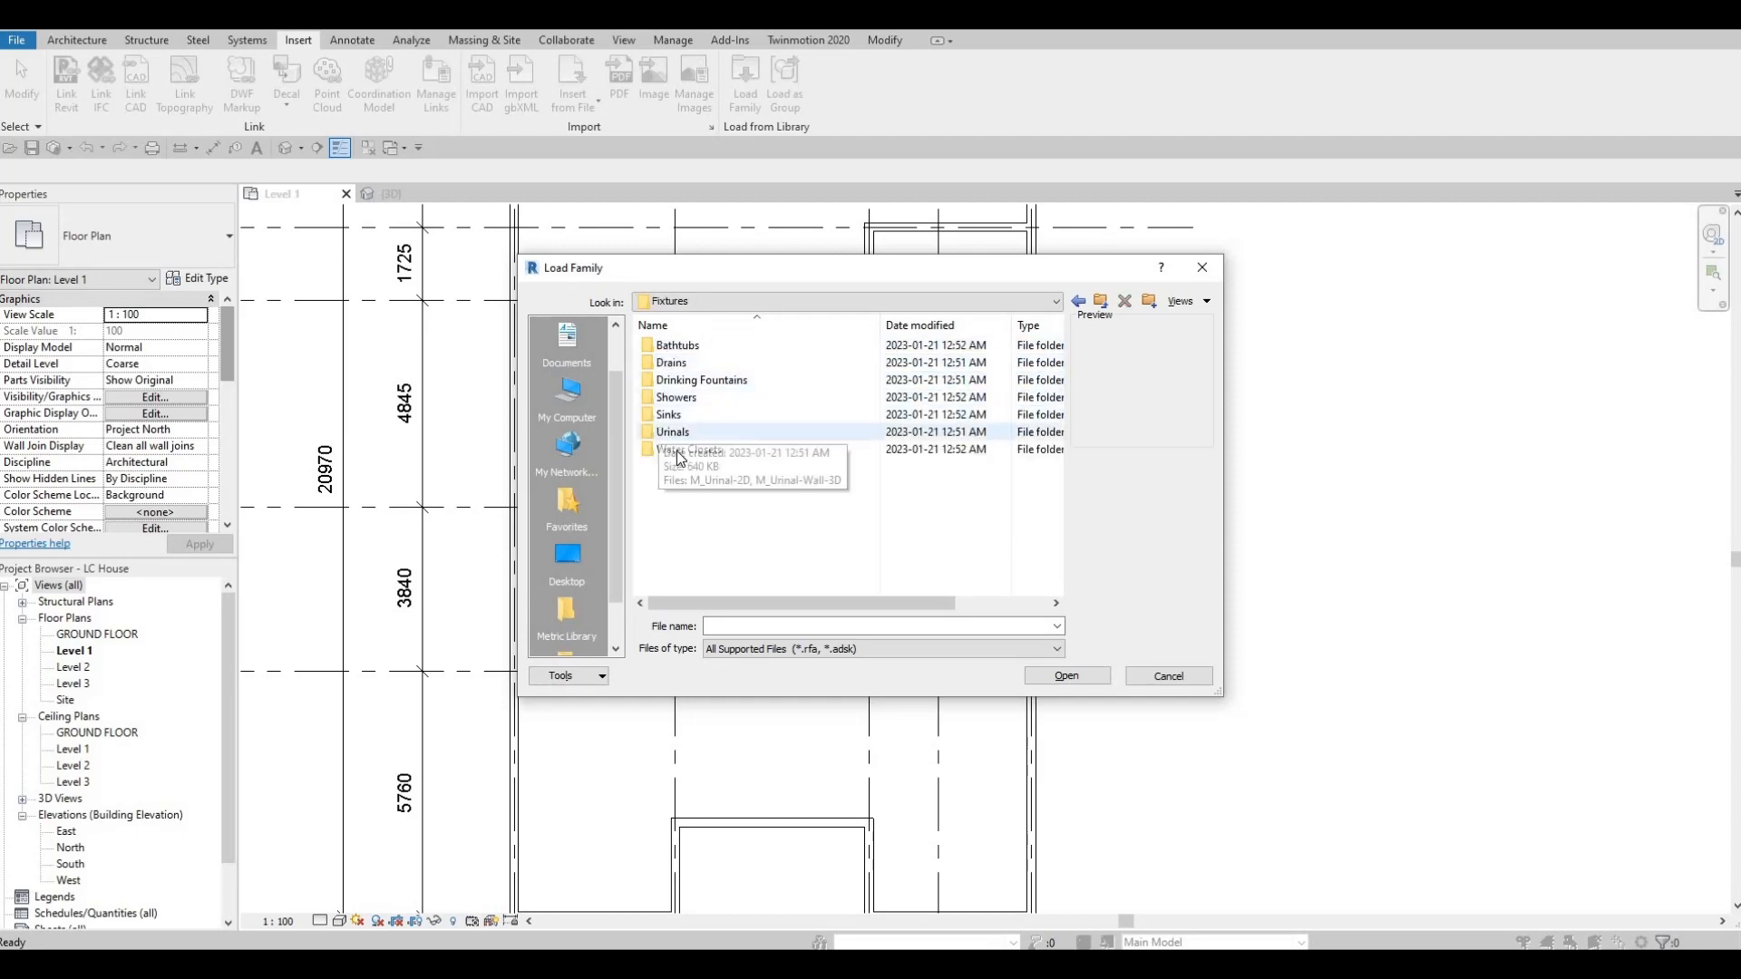
double_click(680, 450)
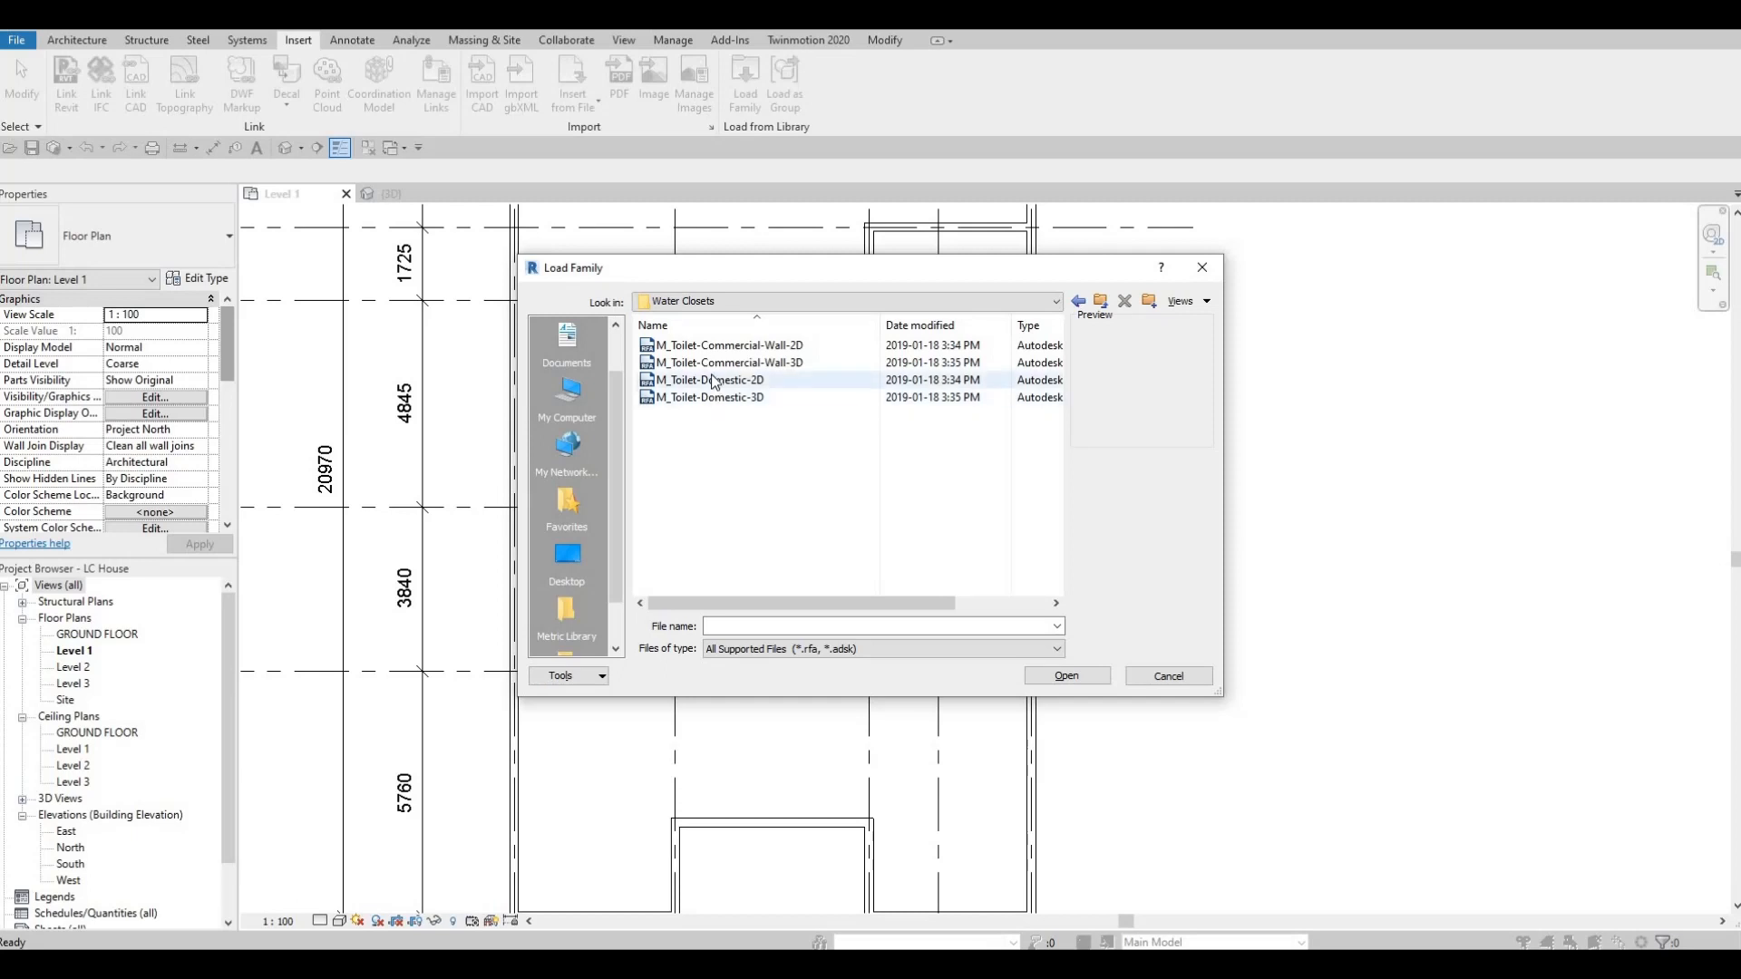
left_click(706, 381)
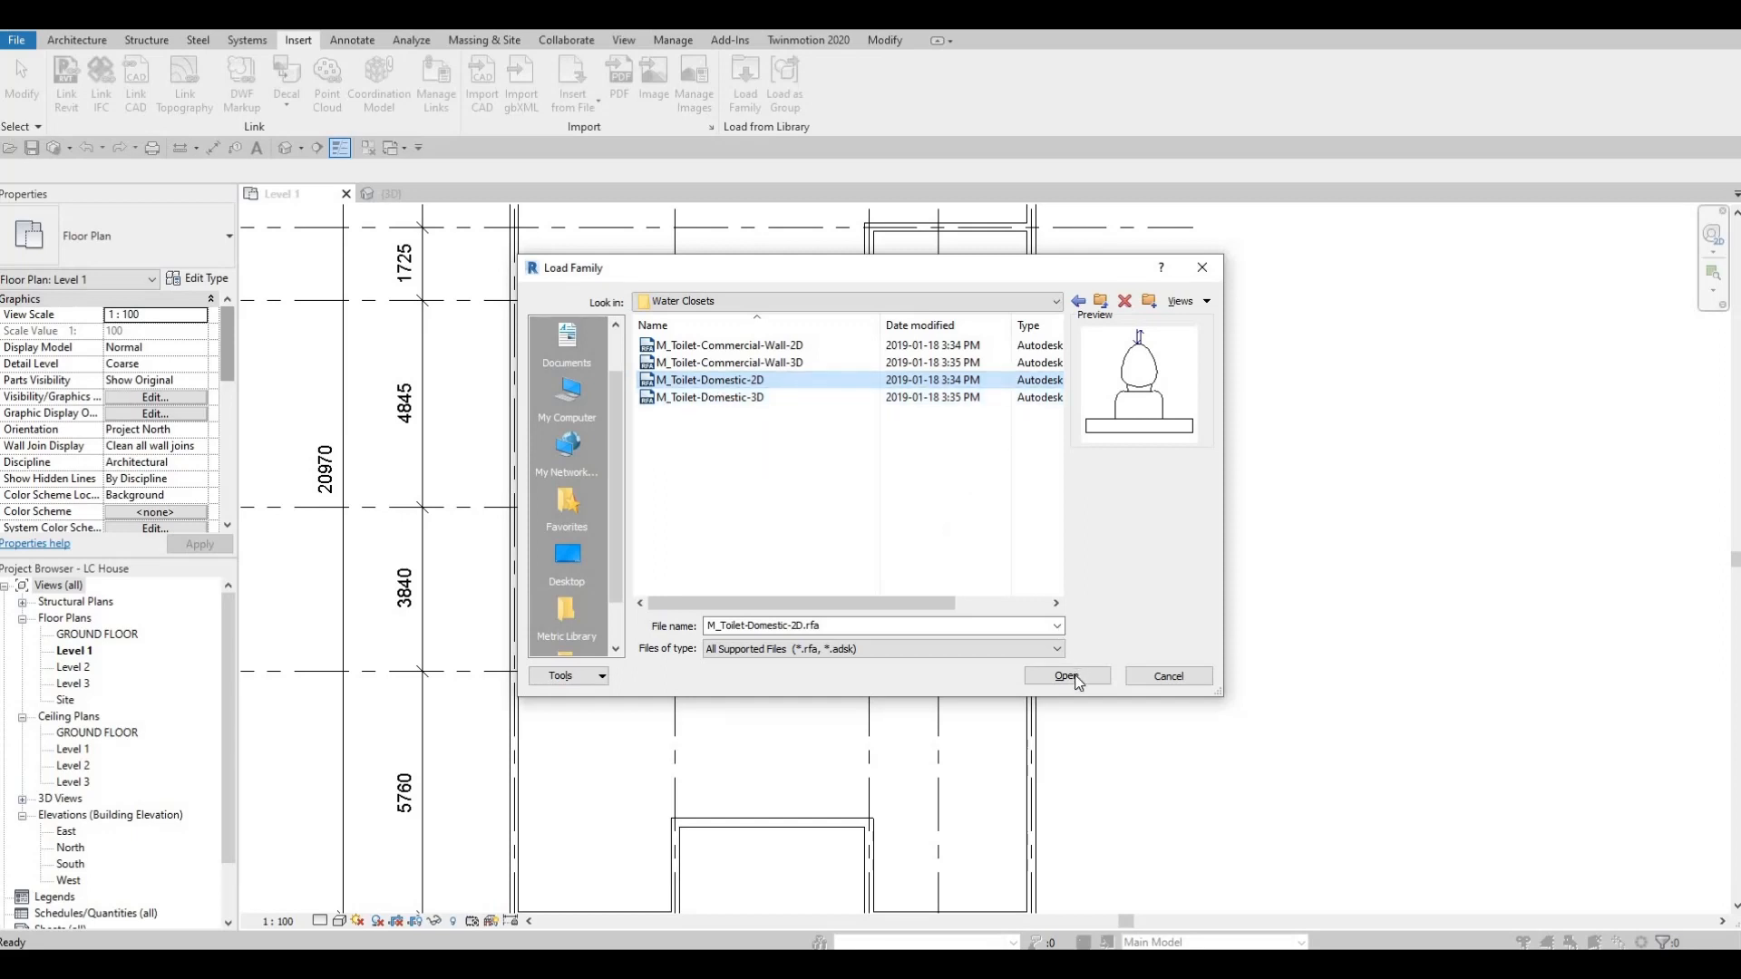
key("Return")
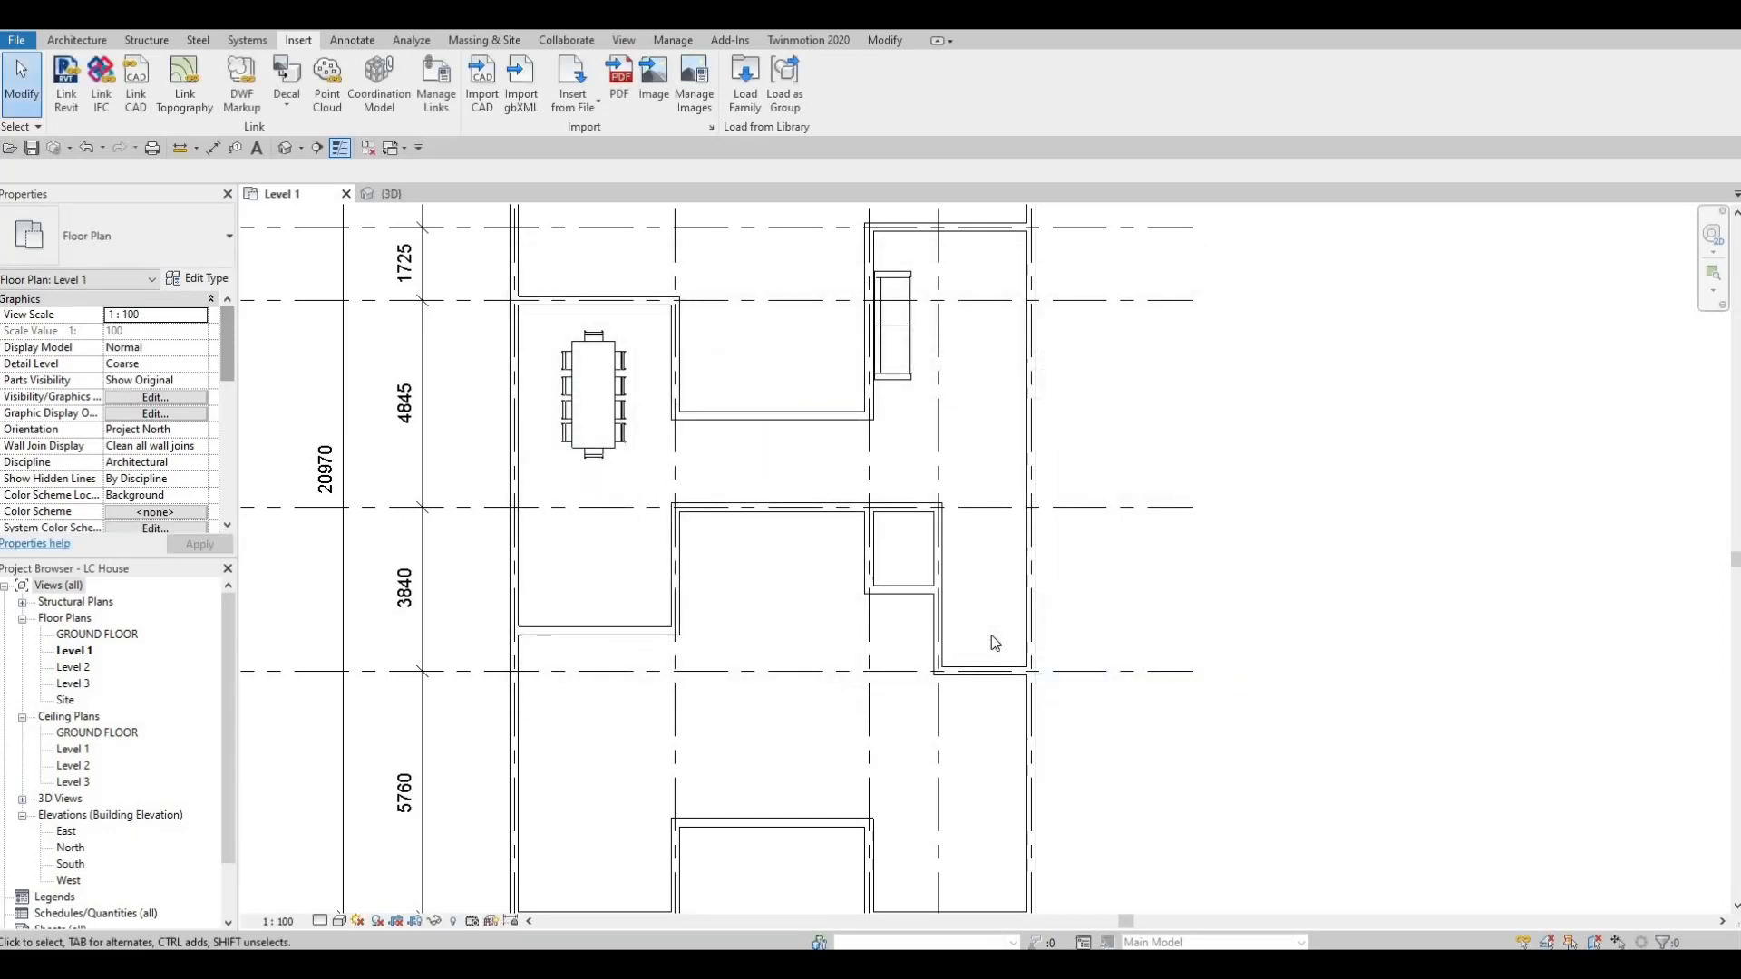
Place the domestic toilet on the lower wall of the small room below grid E, about 600 mm right of grid 3.
key("c")
key("m")
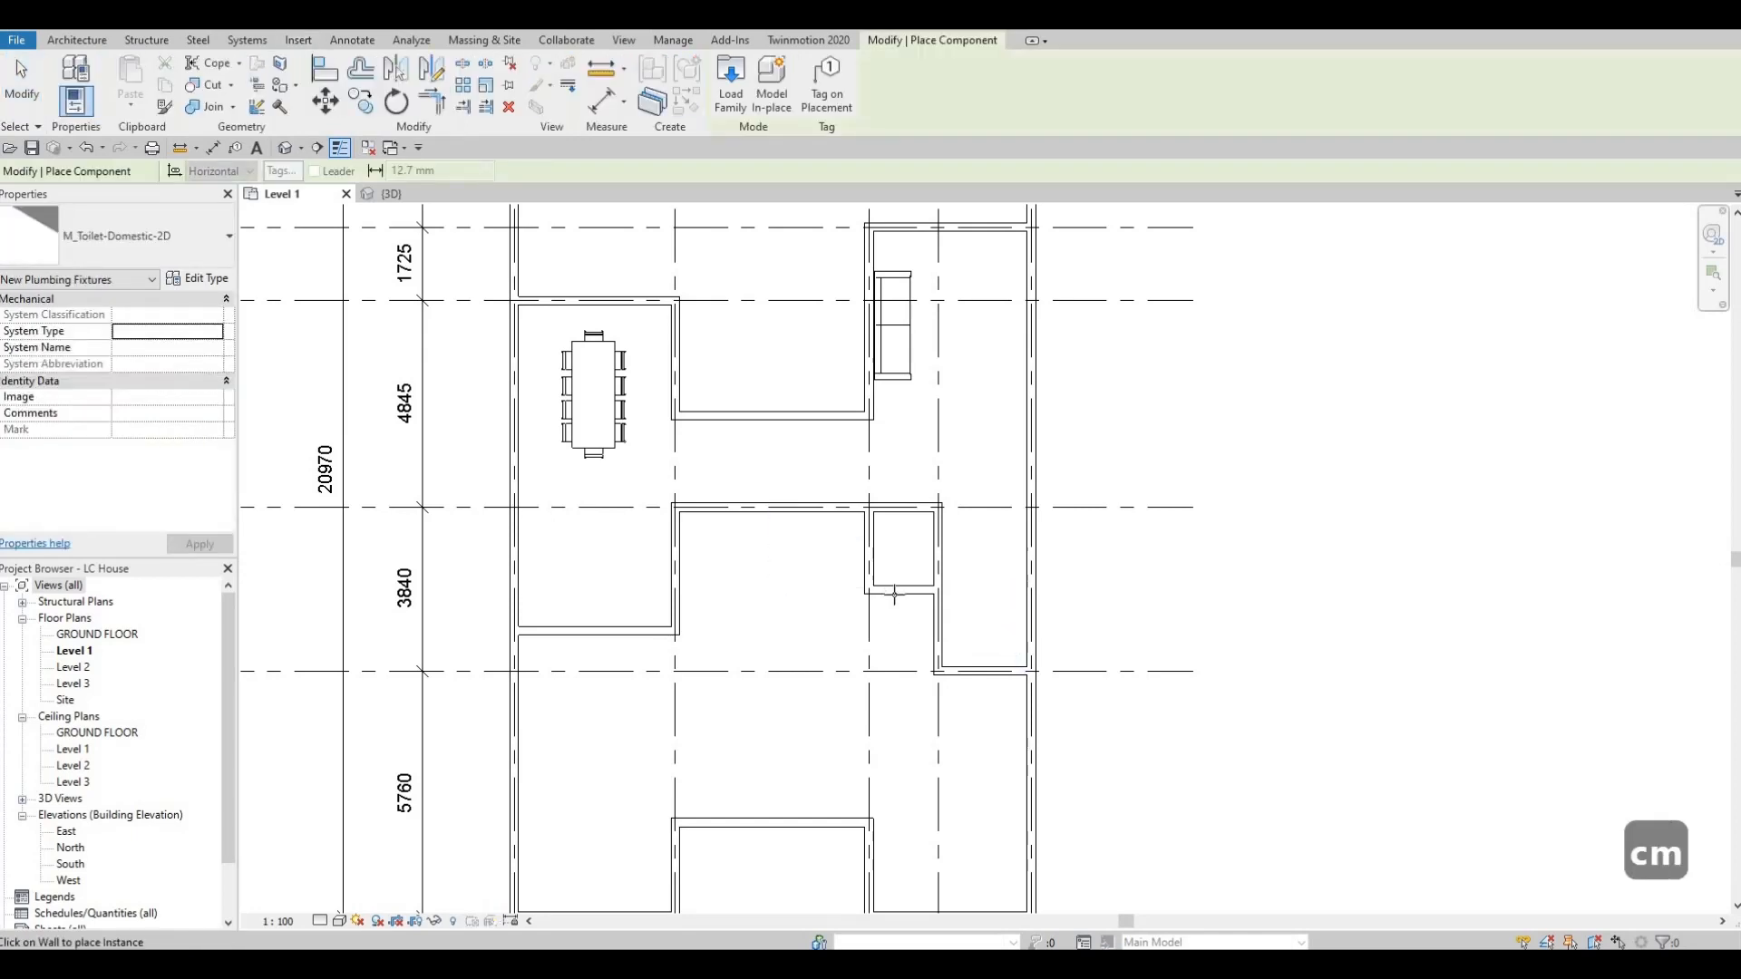
scroll(899, 582, "up", 1)
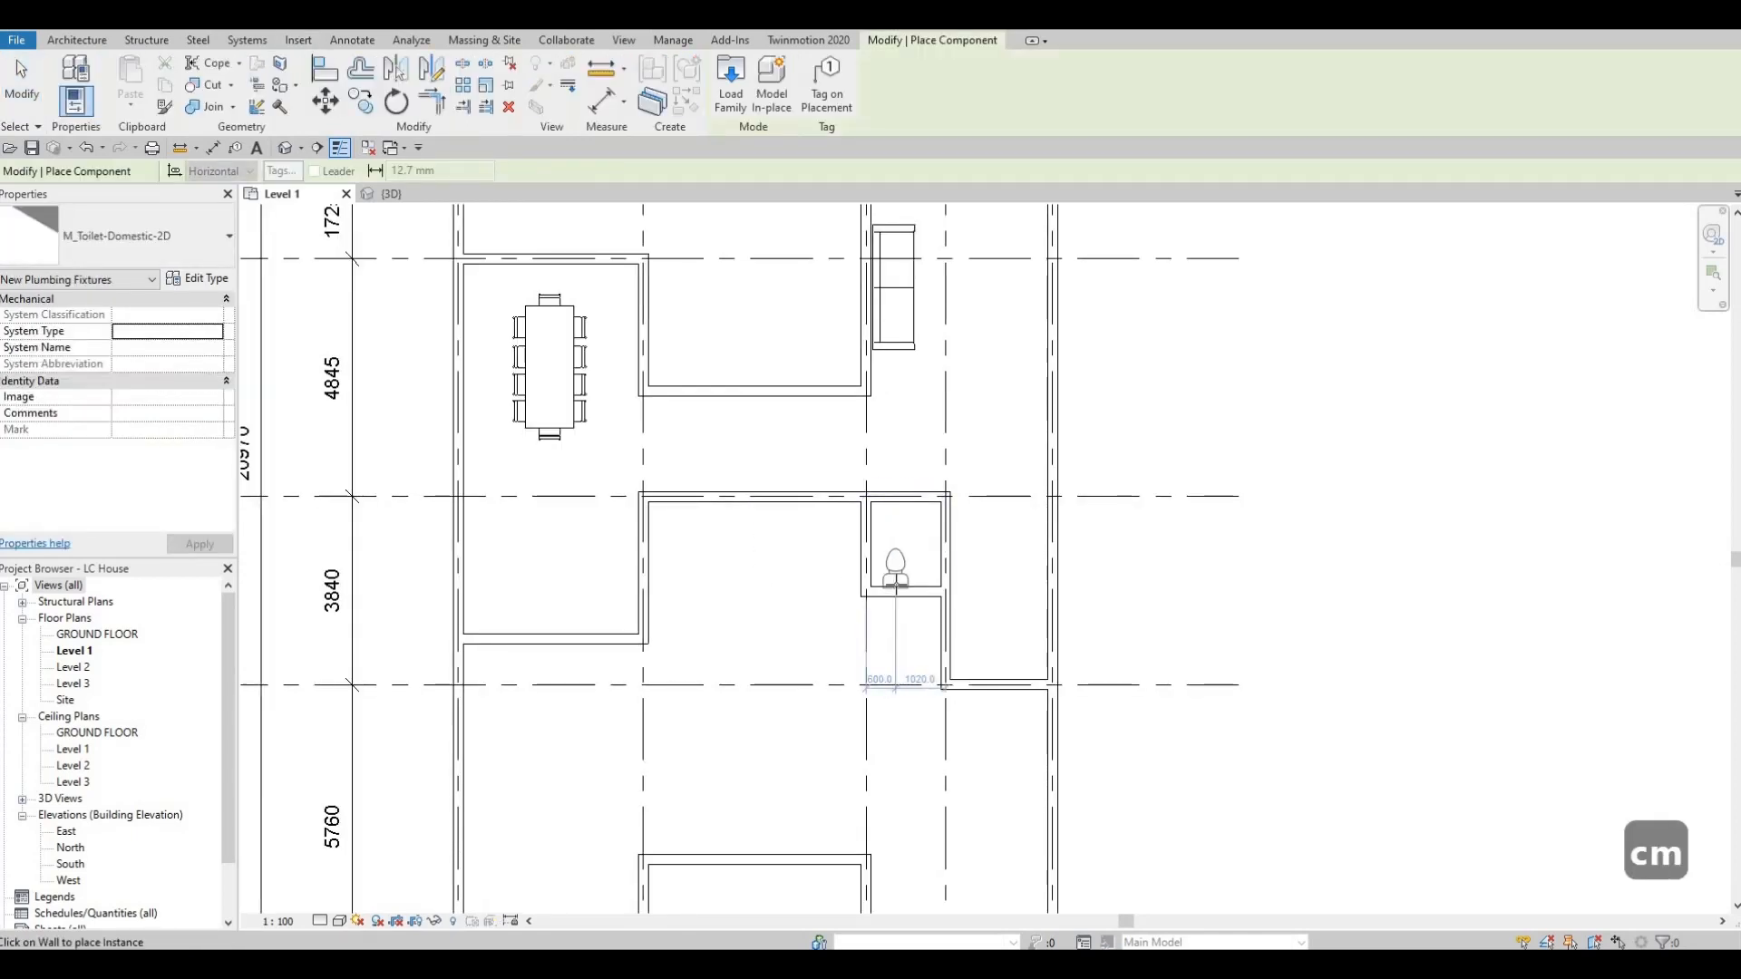
left_click(882, 595)
key("Escape")
key("Escape")
key("Escape")
Nudge the toilet one increment left along its wall, toward grid 3, and deselect it.
middle_click_drag(894, 569, 911, 544)
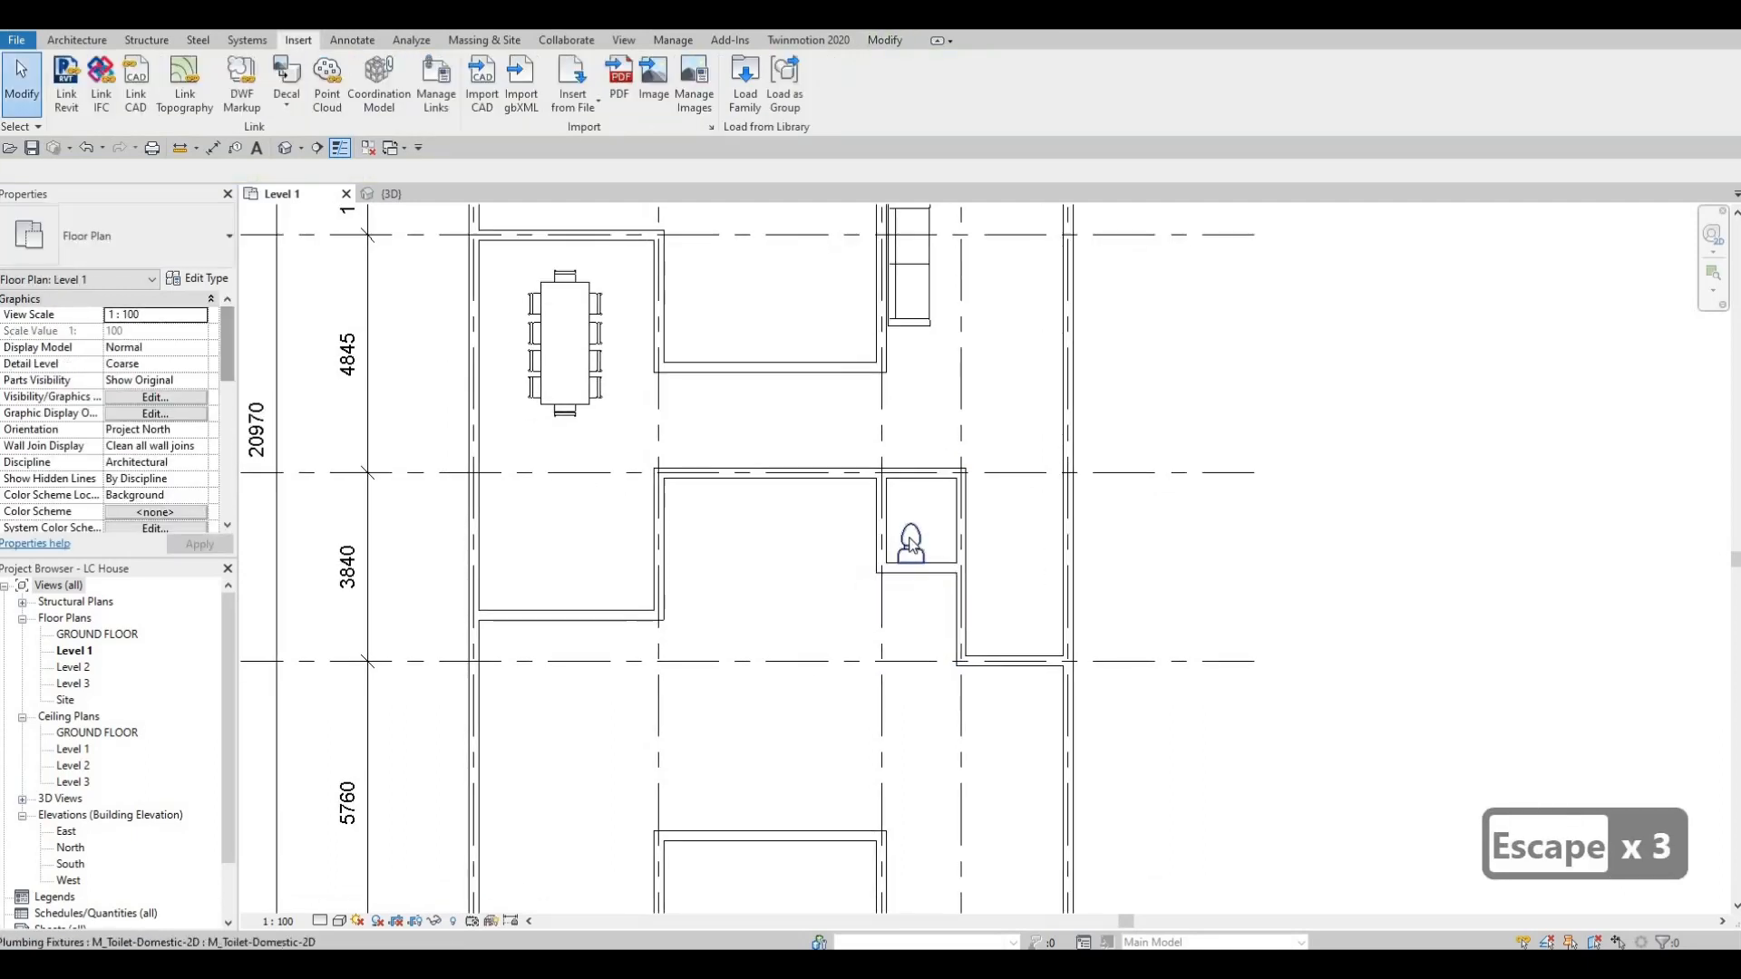
scroll(911, 545, "up", 2)
left_click(910, 544)
key("Escape")
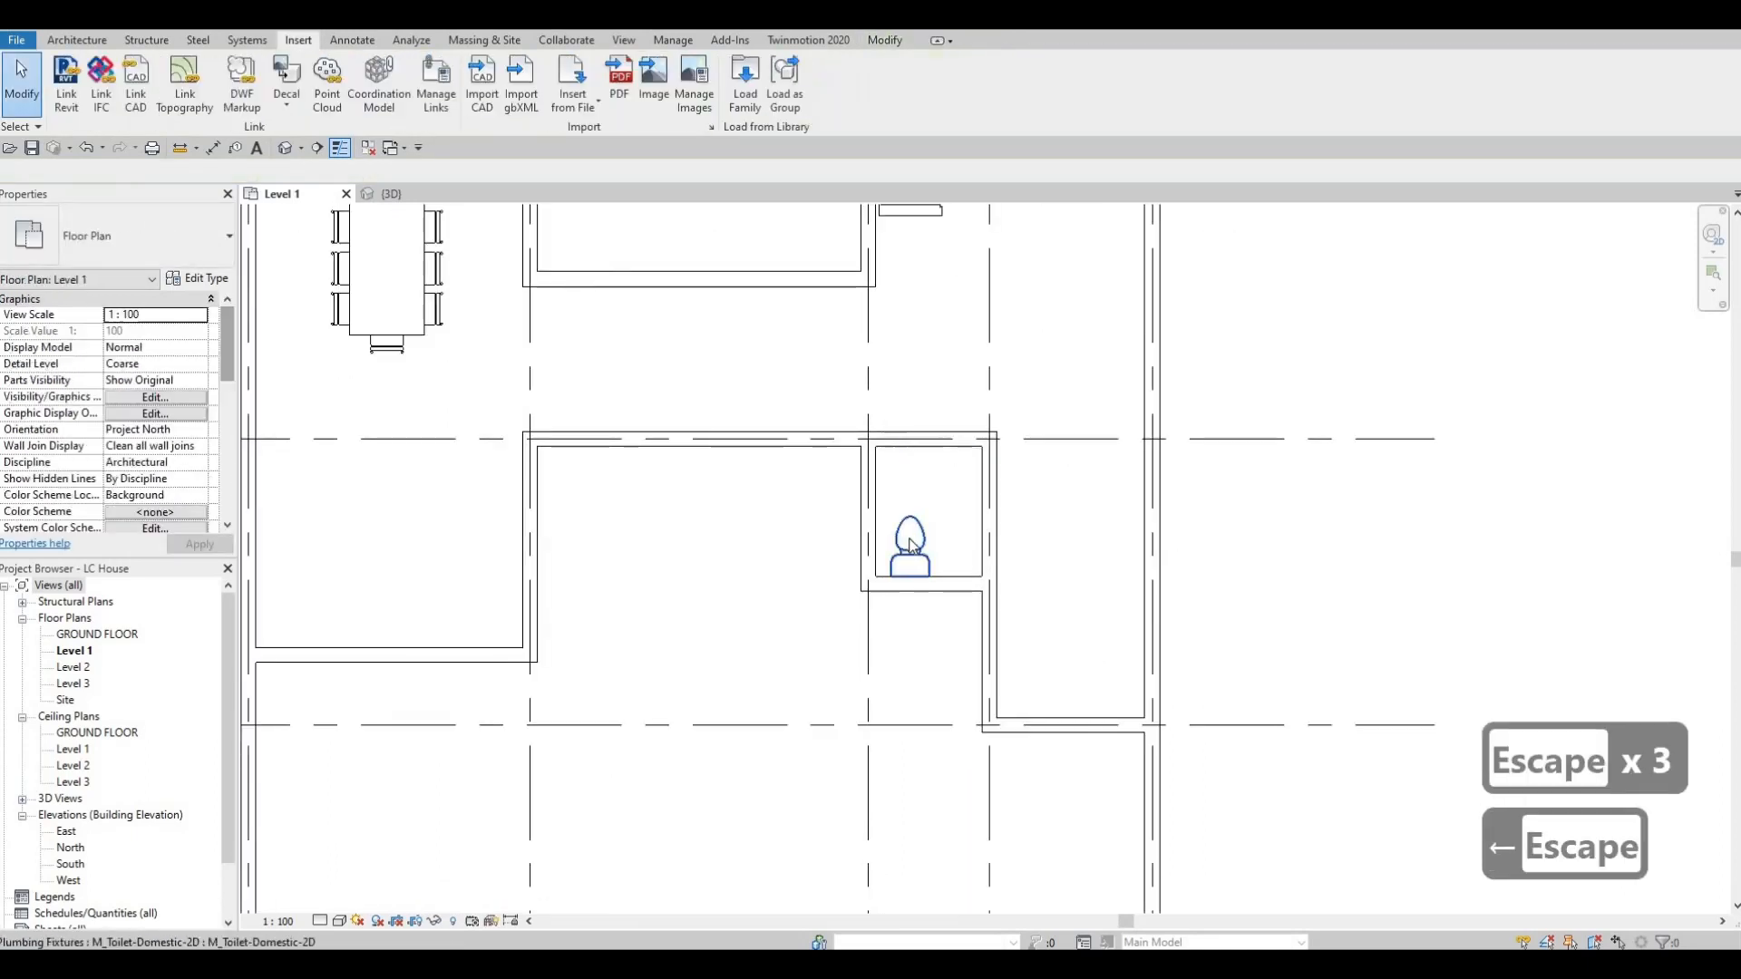
key("Escape")
key("Escape")
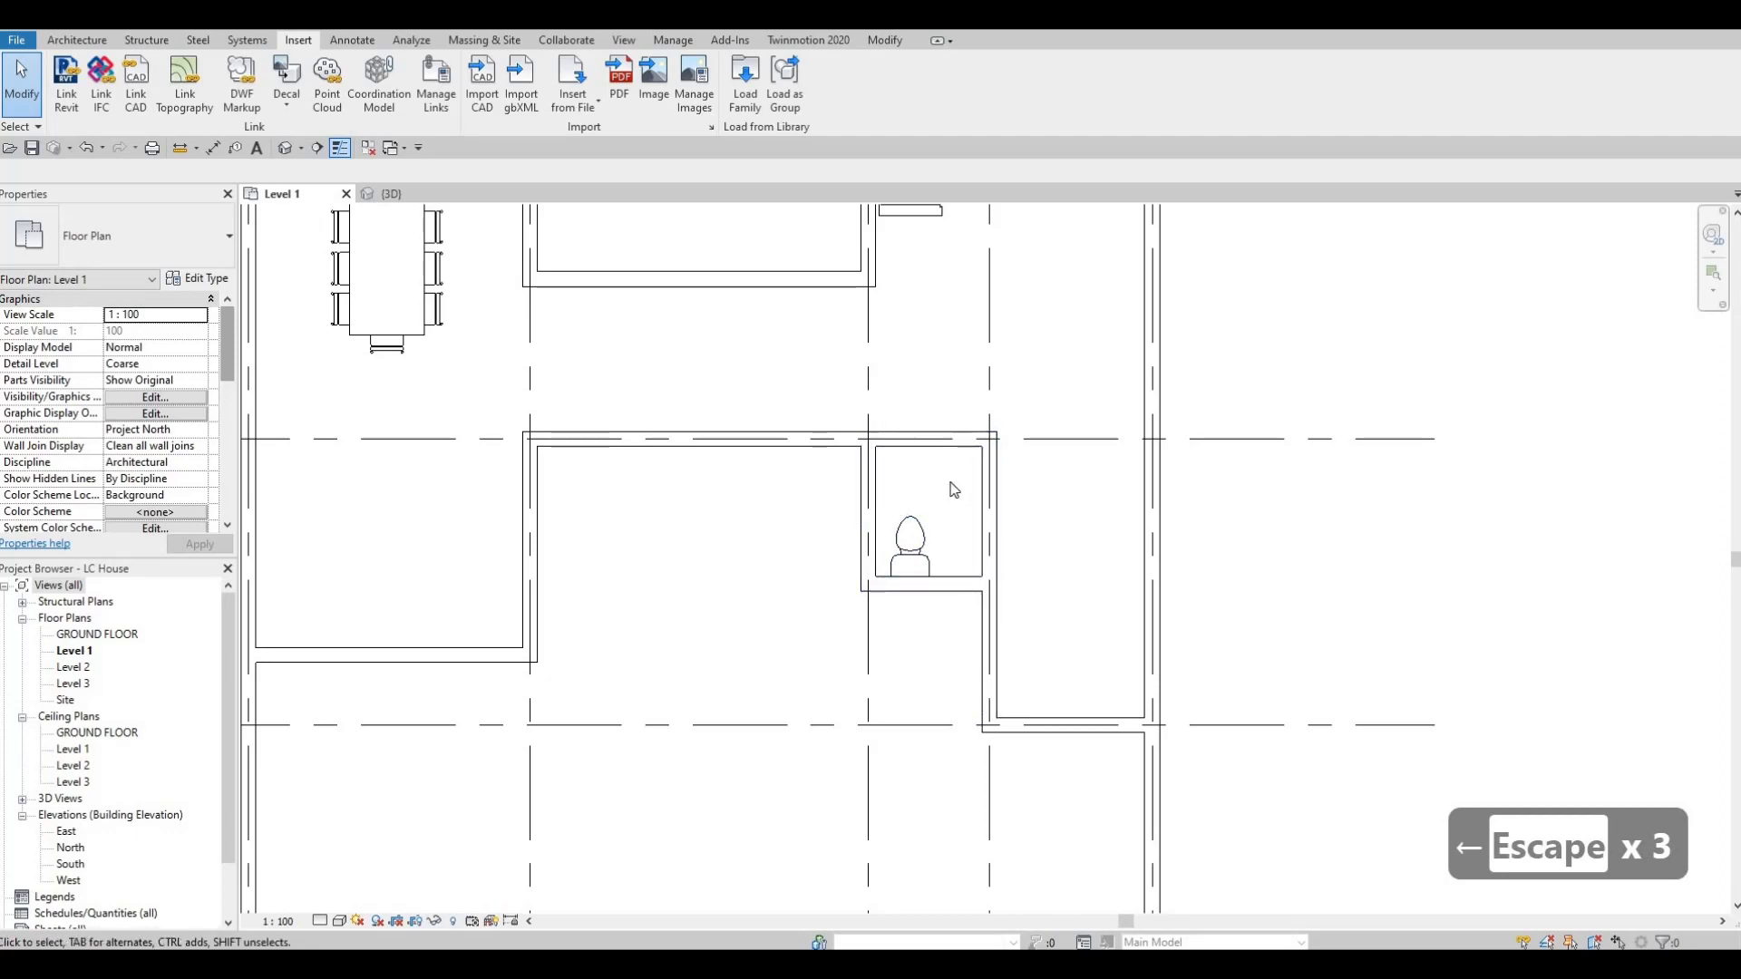
Start loading another family and open the Sinks folder within the architectural plumbing fixtures.
scroll(941, 458, "up", 1)
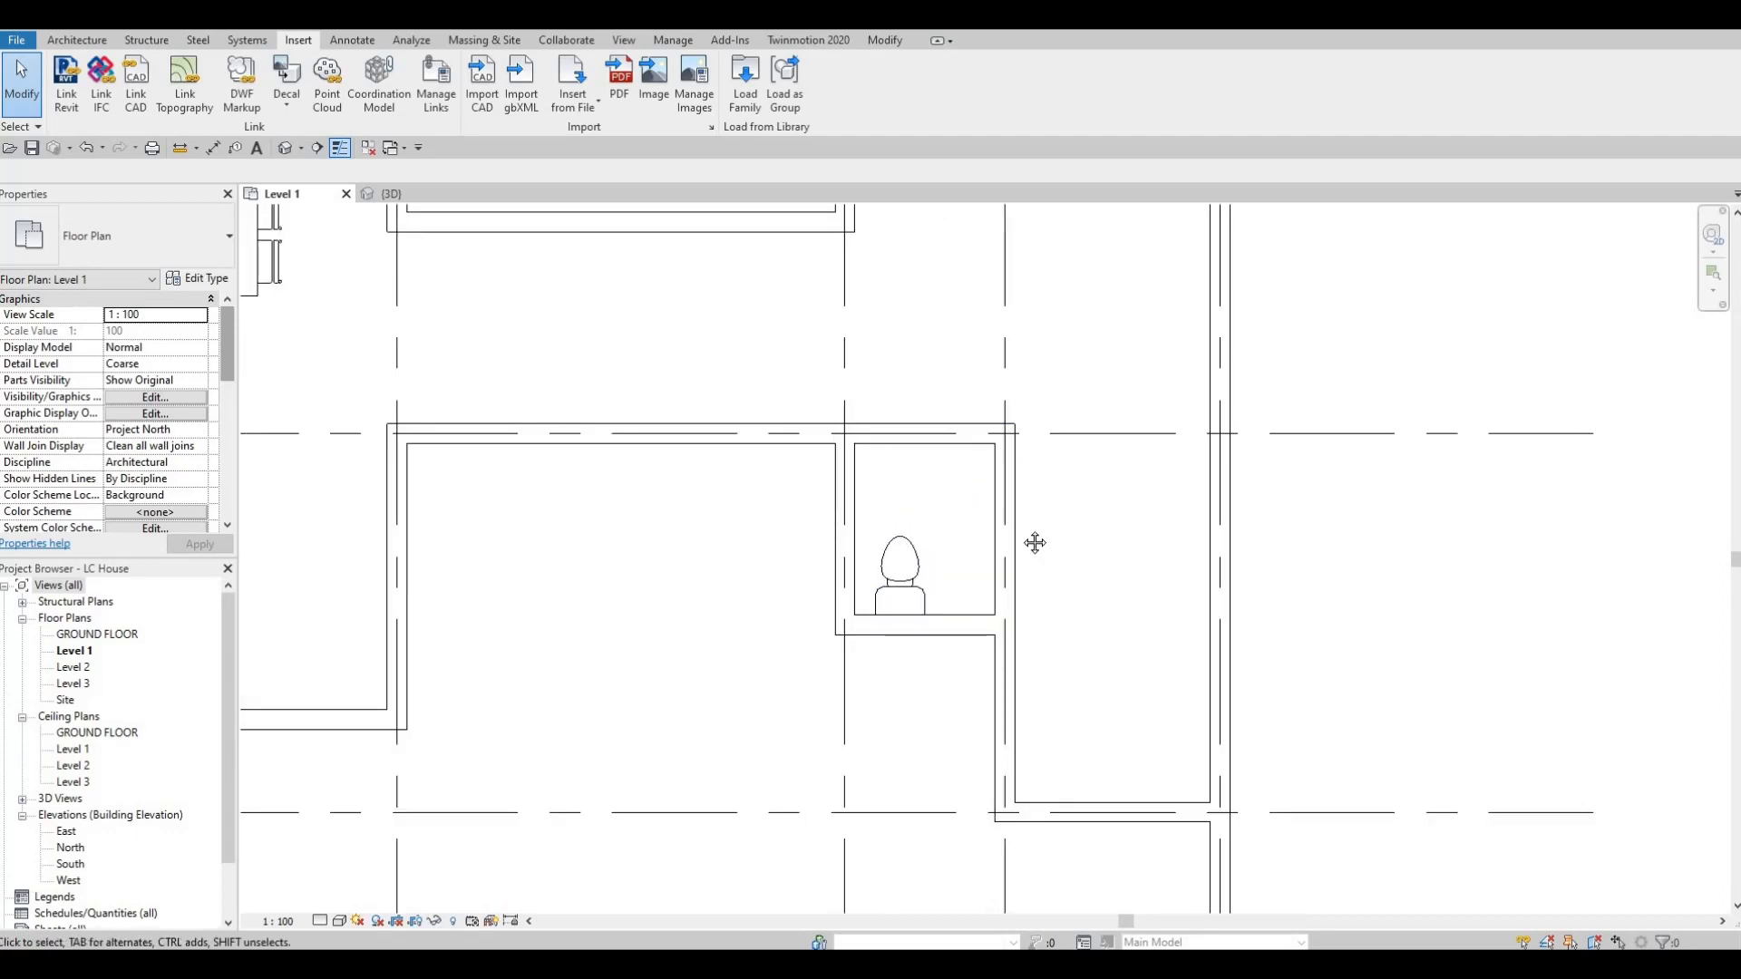
middle_click_drag(1025, 374, 1083, 315)
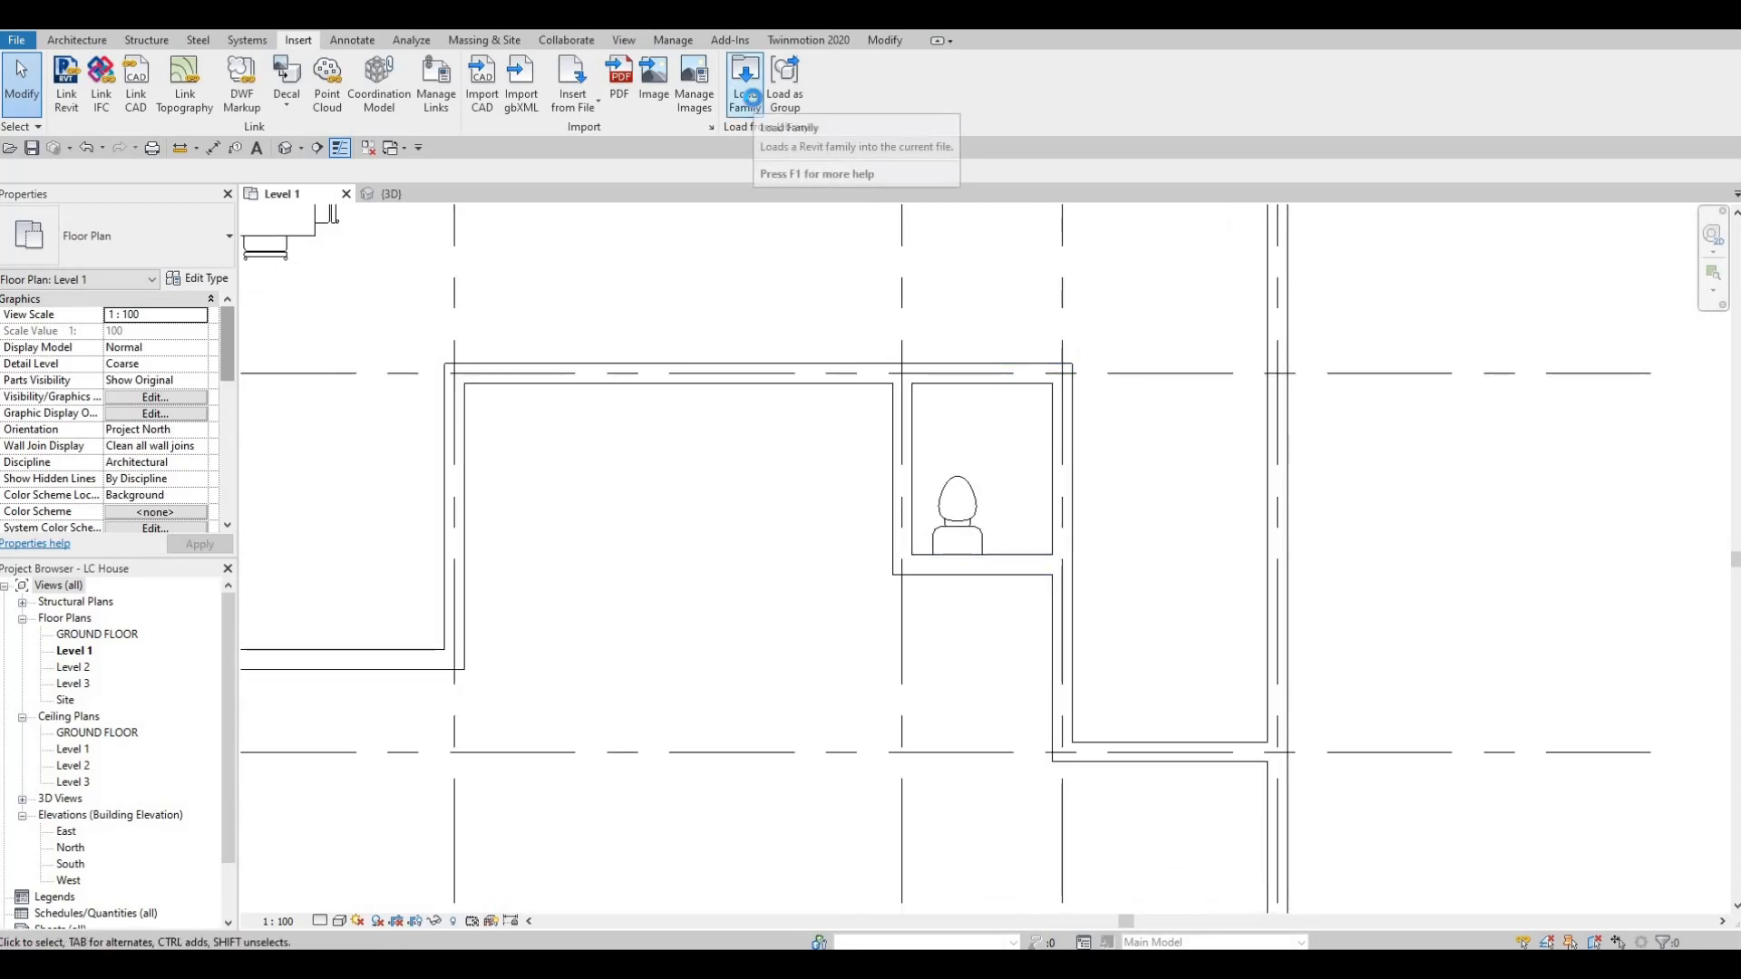
left_click(752, 100)
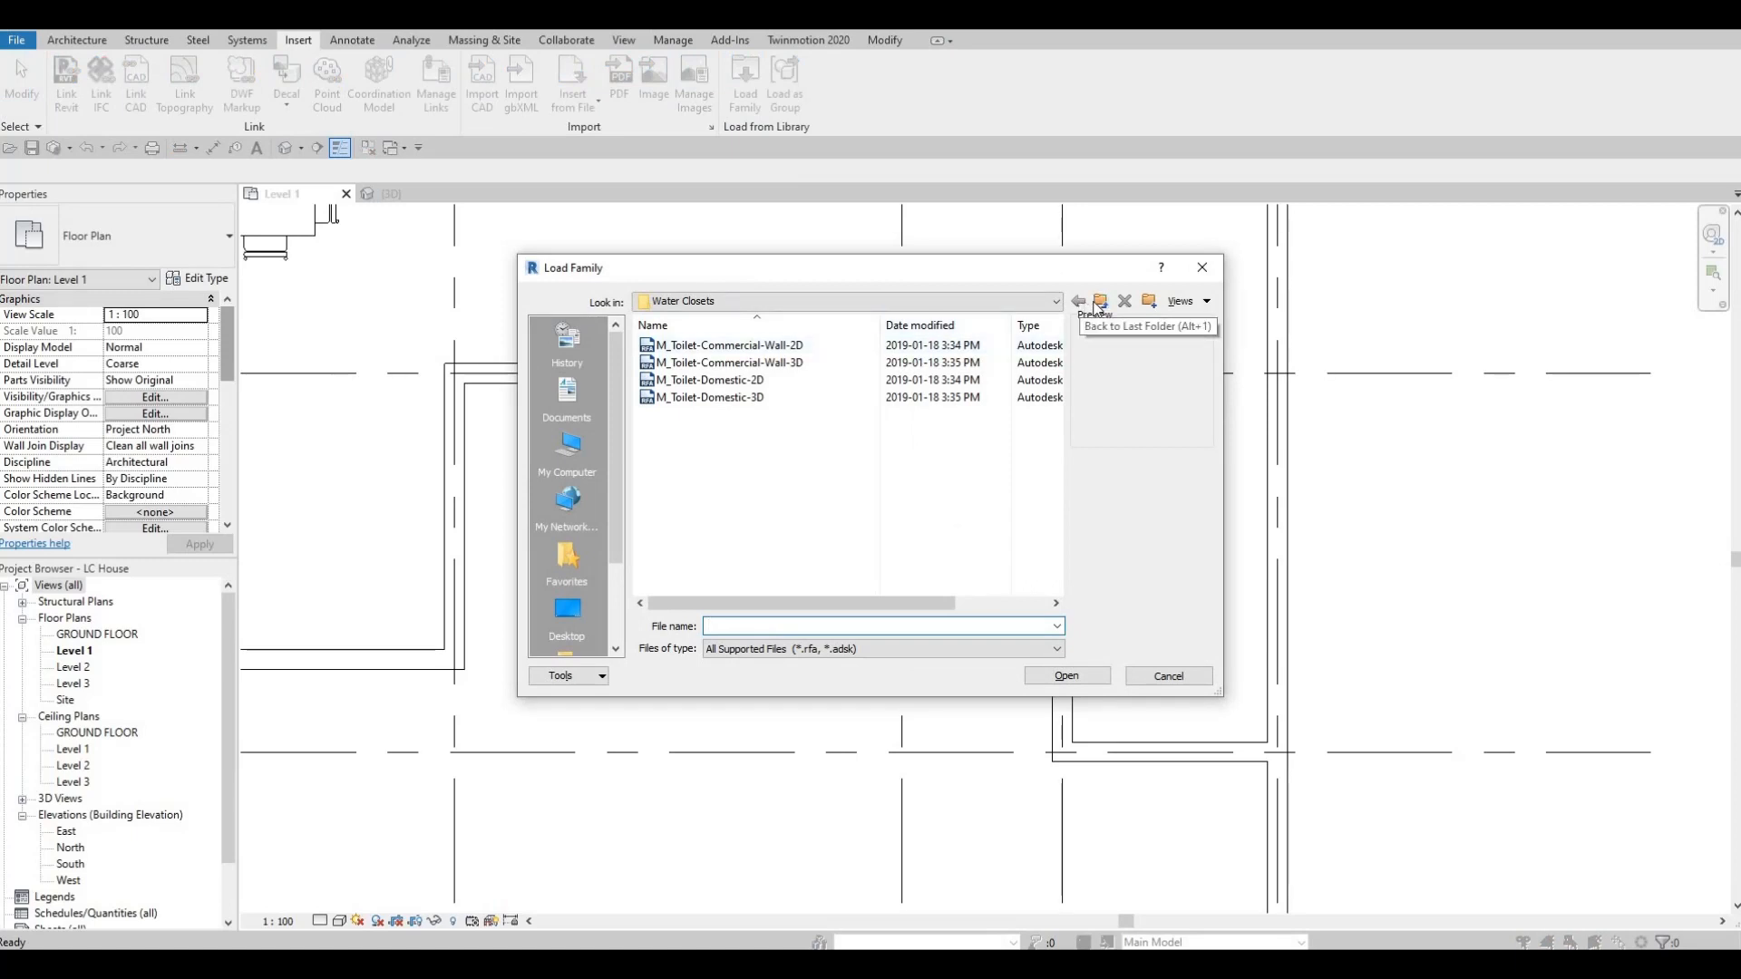
left_click(1098, 304)
left_click(678, 399)
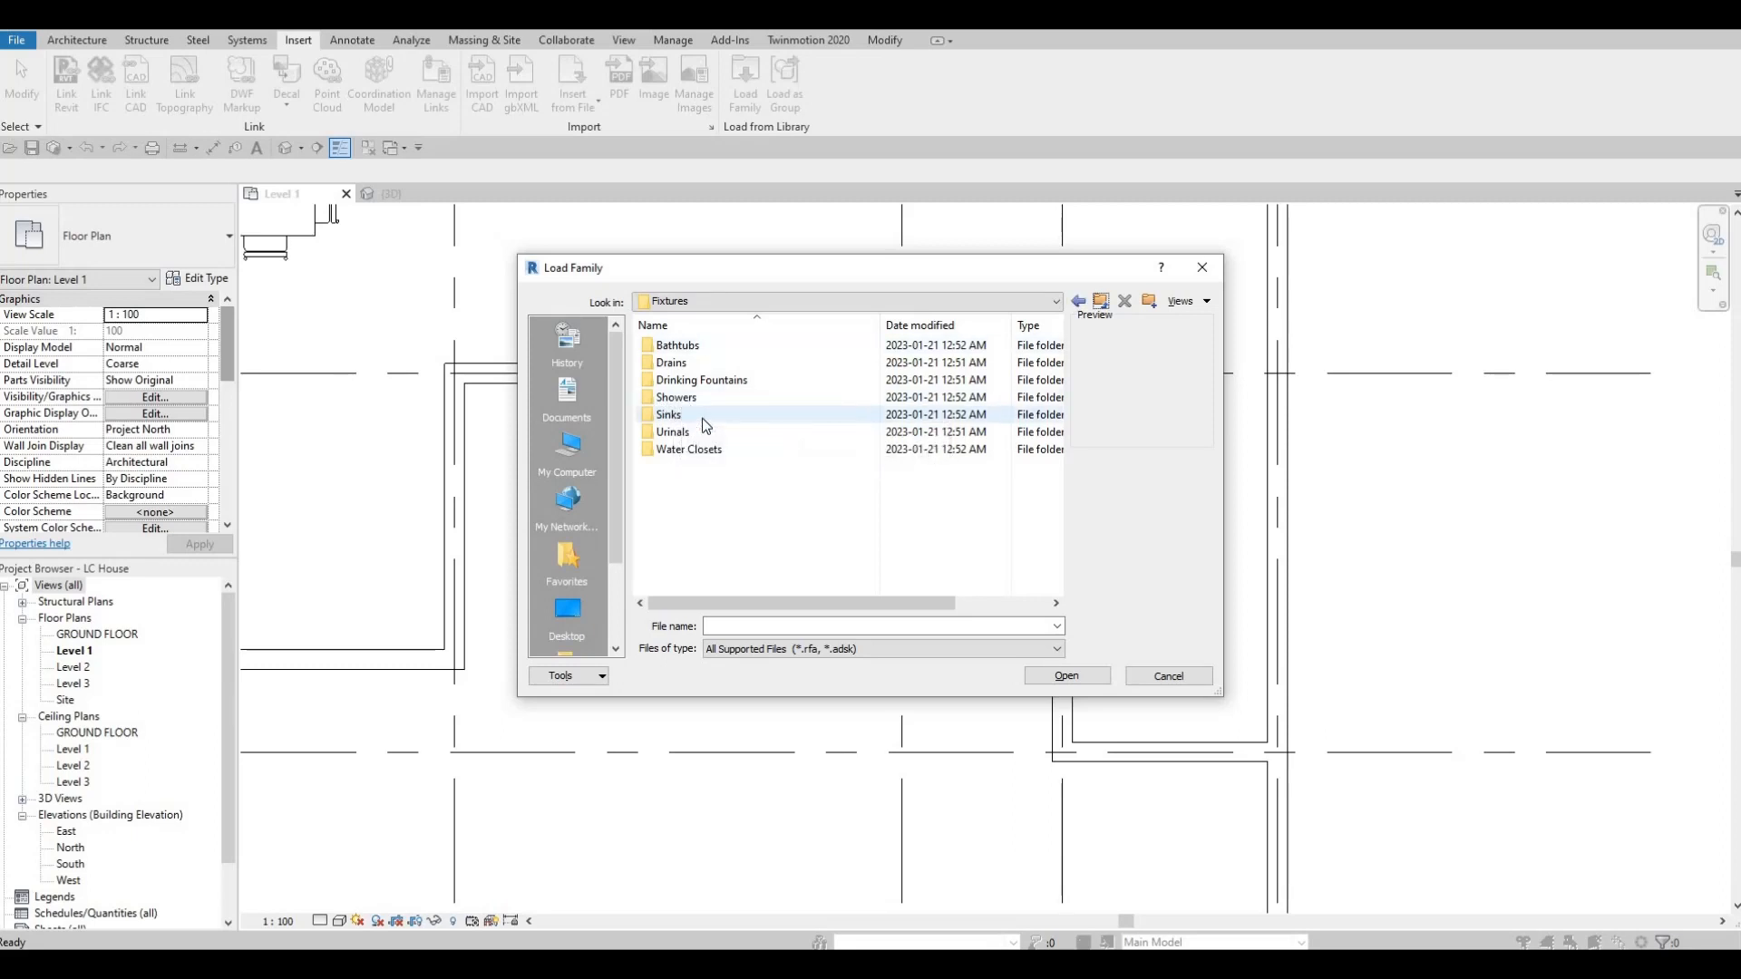
double_click(679, 415)
Preview the kitchen, vanity and 2D sink families in the Sinks folder to compare their shapes.
left_click(728, 362)
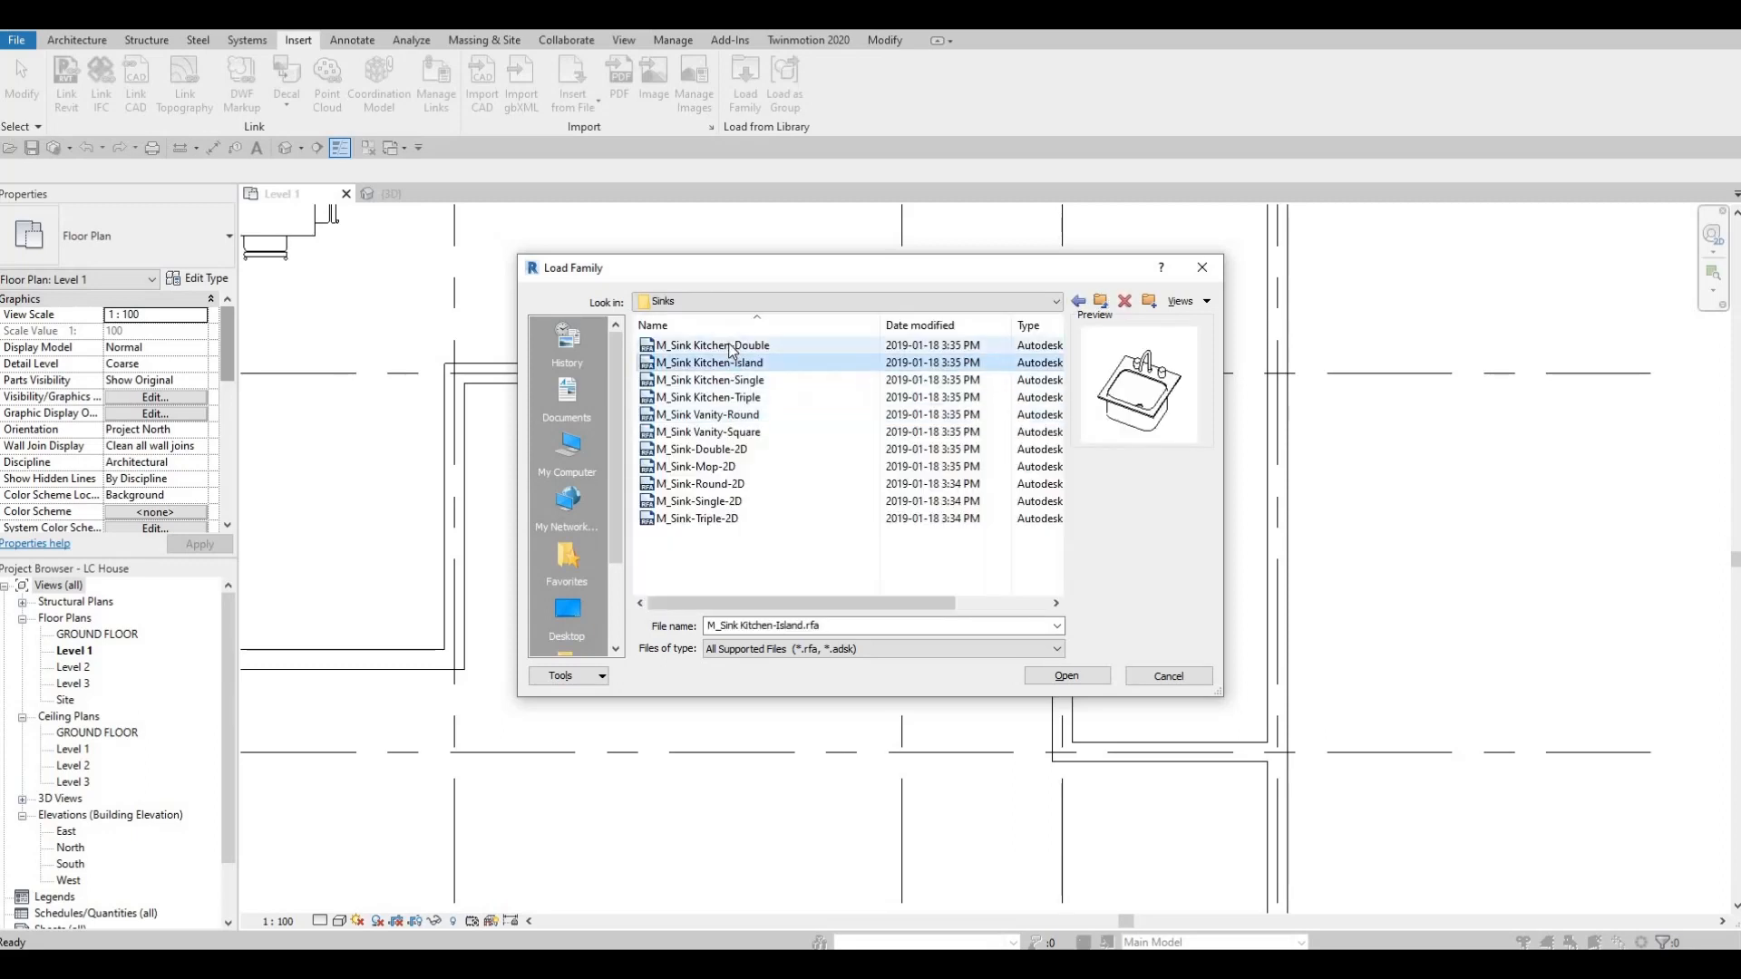
left_click(732, 347)
key("Down")
key("Down")
key("Down")
key("Down")
key("Down")
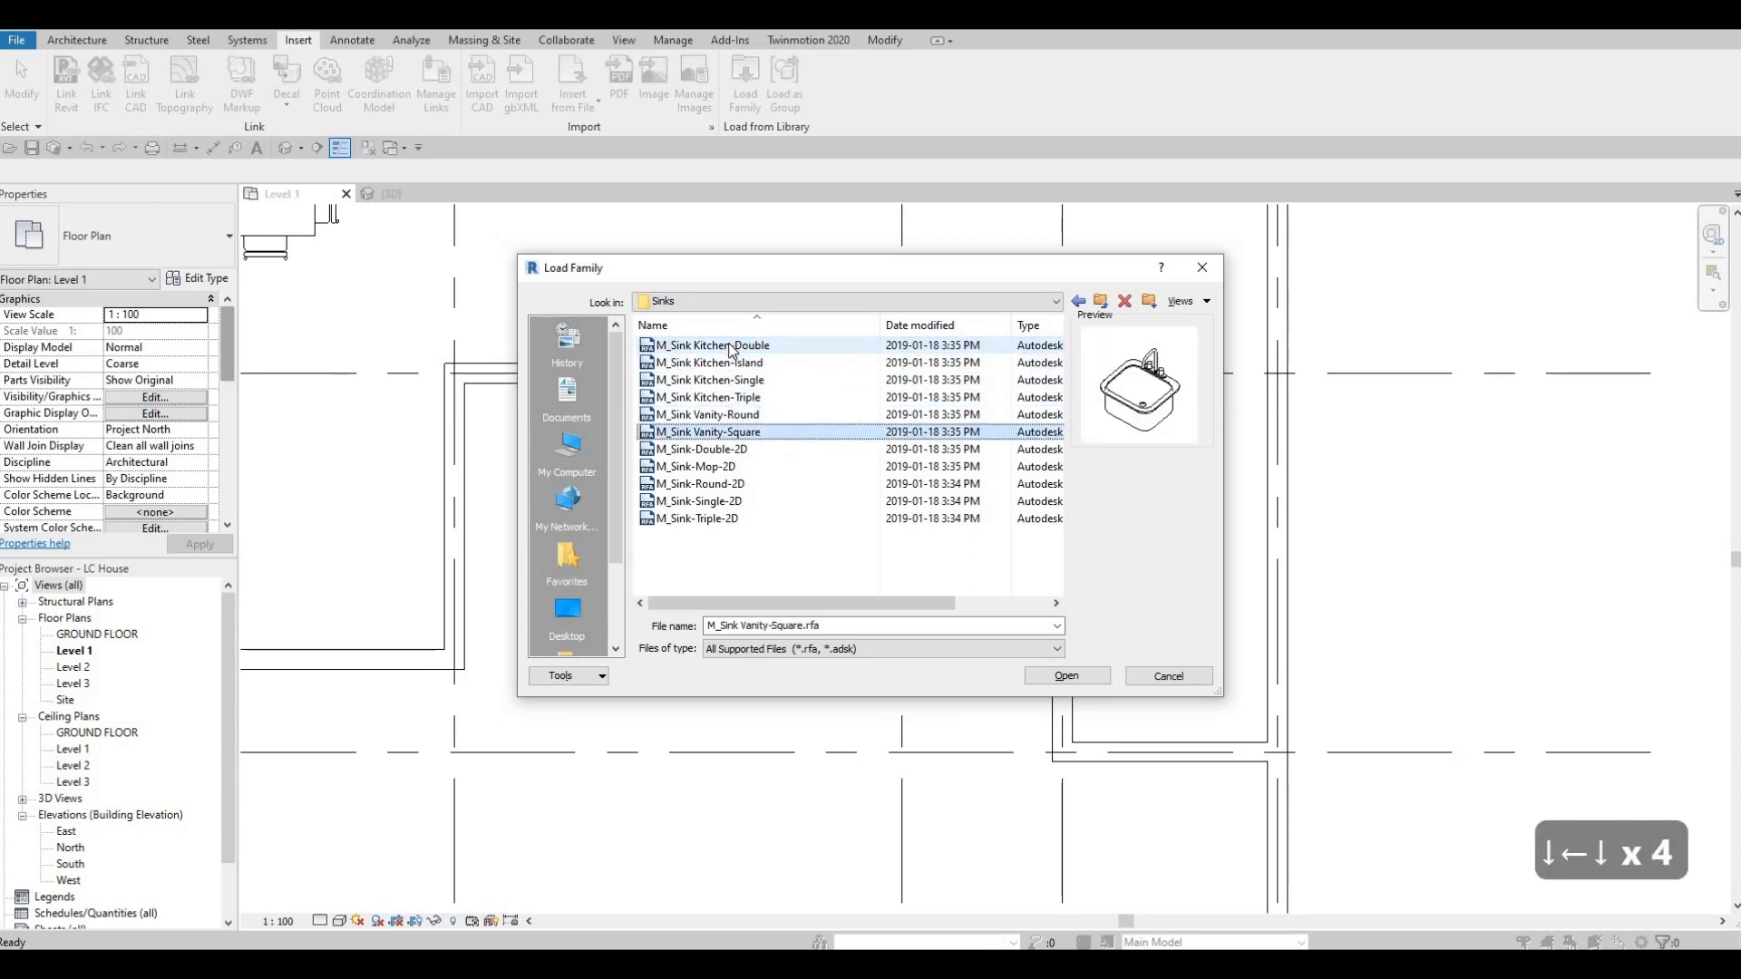
key("Up")
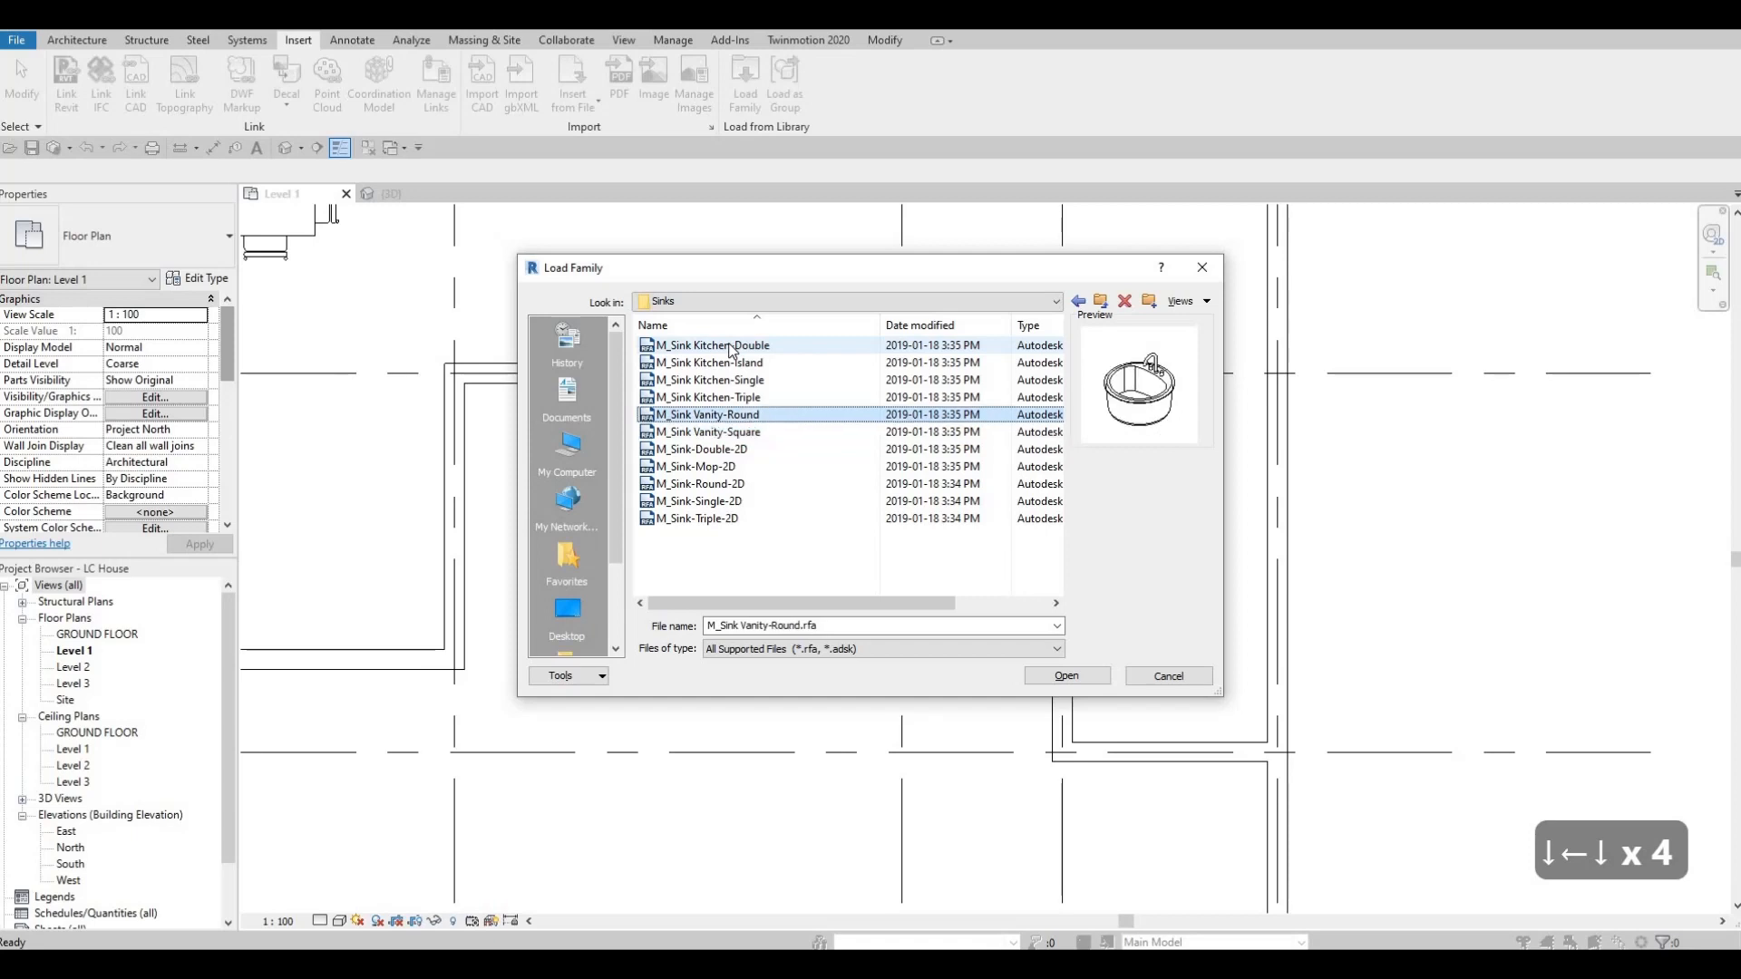
key("Down")
key("Down")
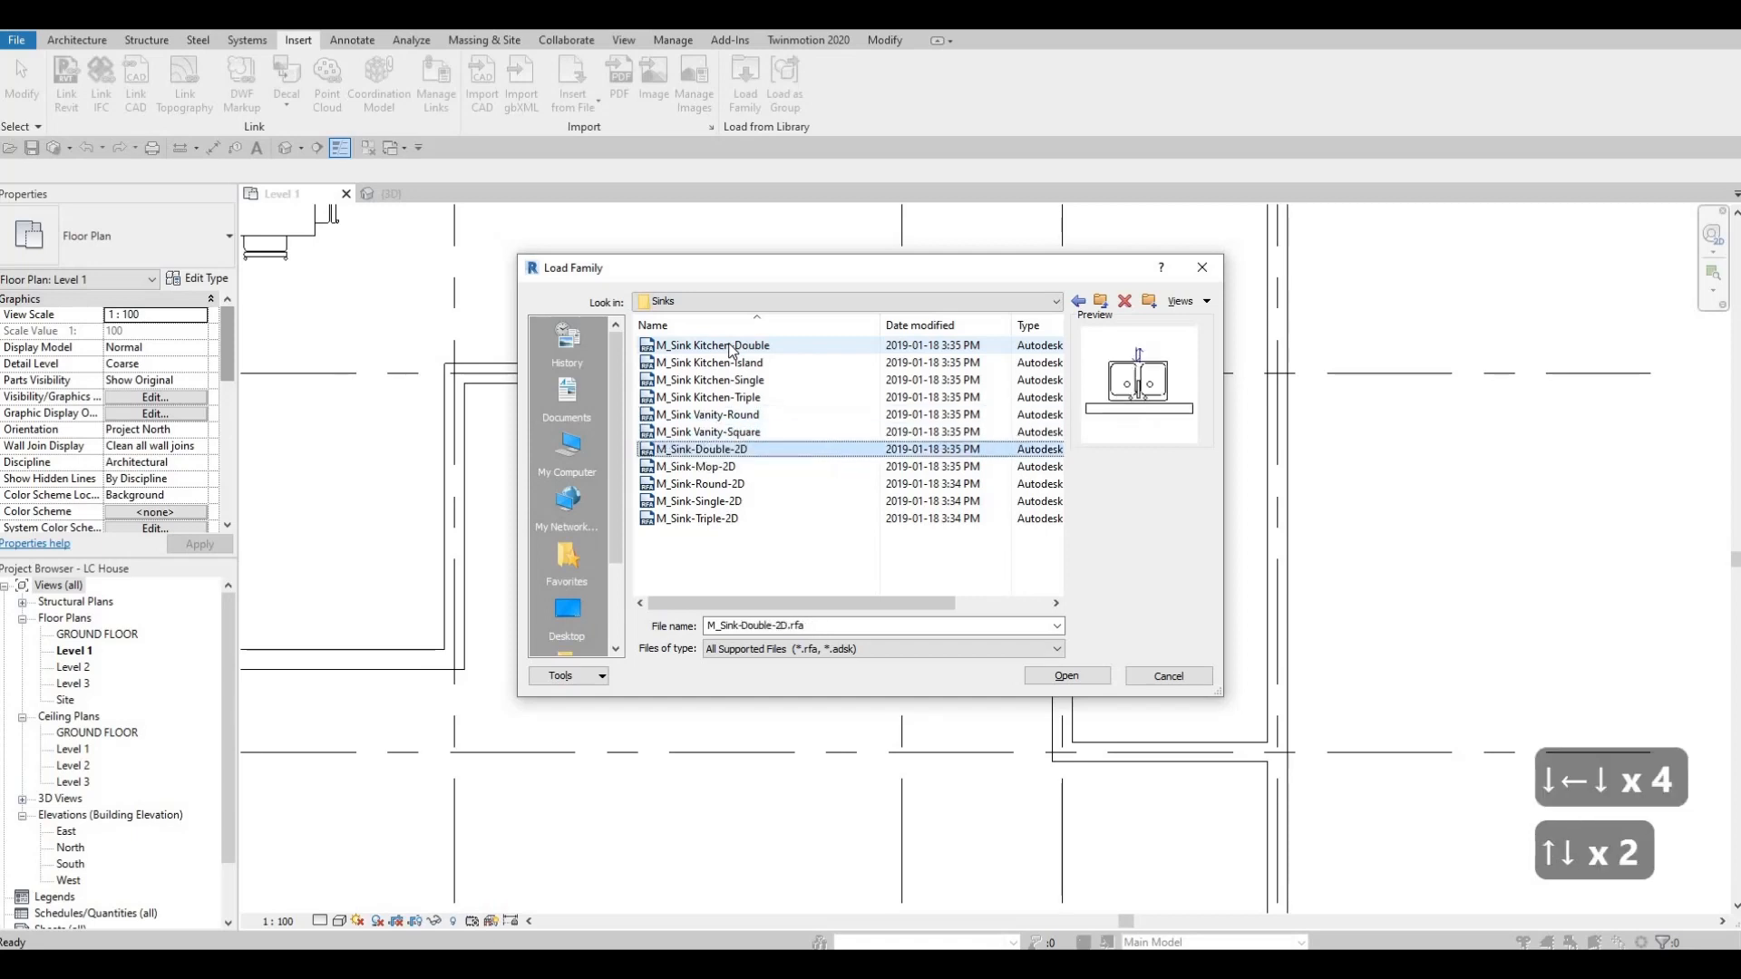
key("Down")
key("Down")
key("Up")
Load the M_Sink Vanity-Round family from the Sinks folder.
key("Up")
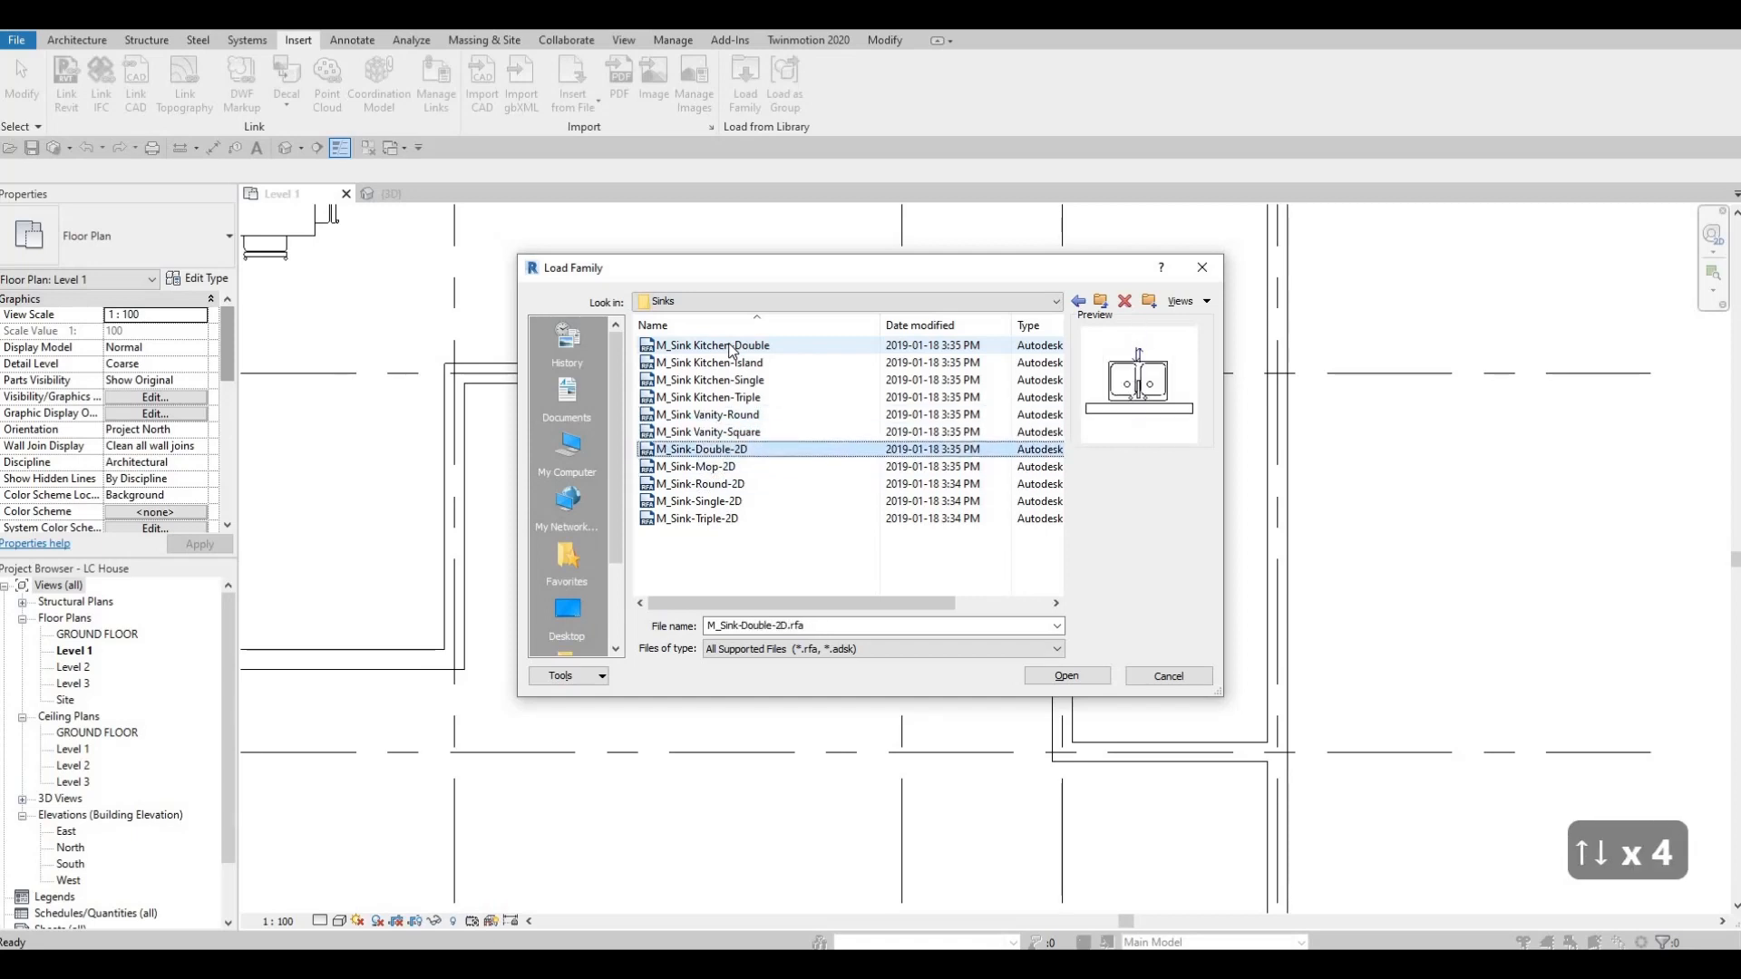
key("Up")
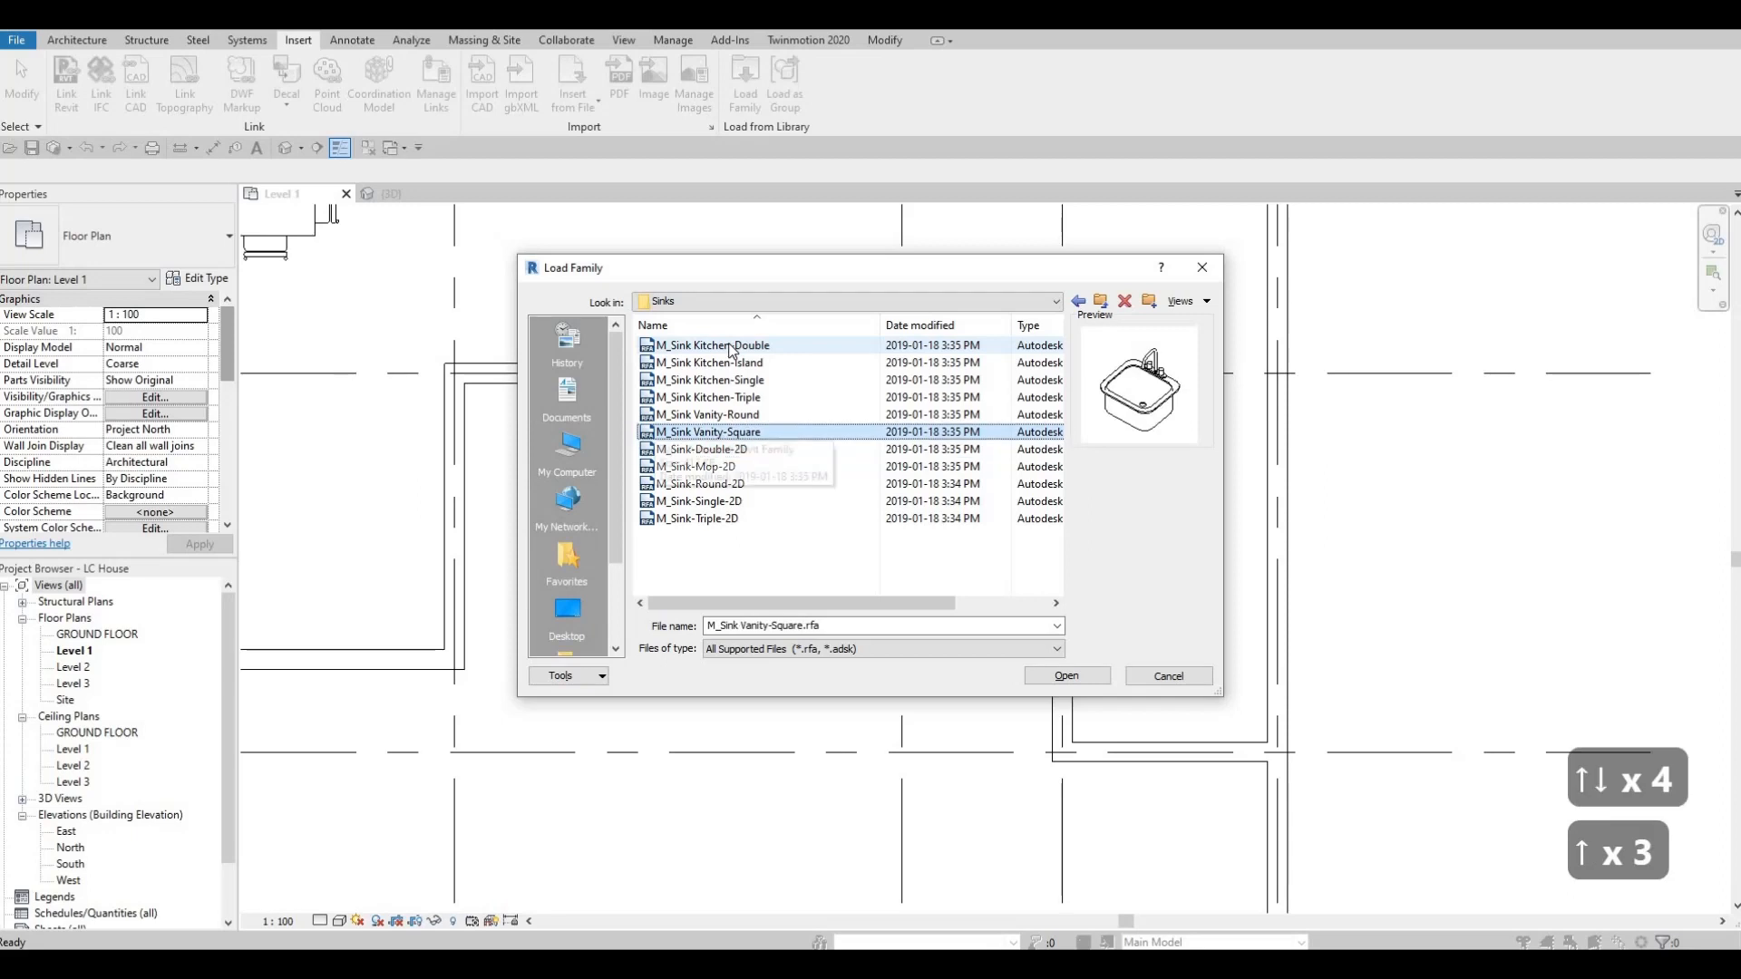
key("Up")
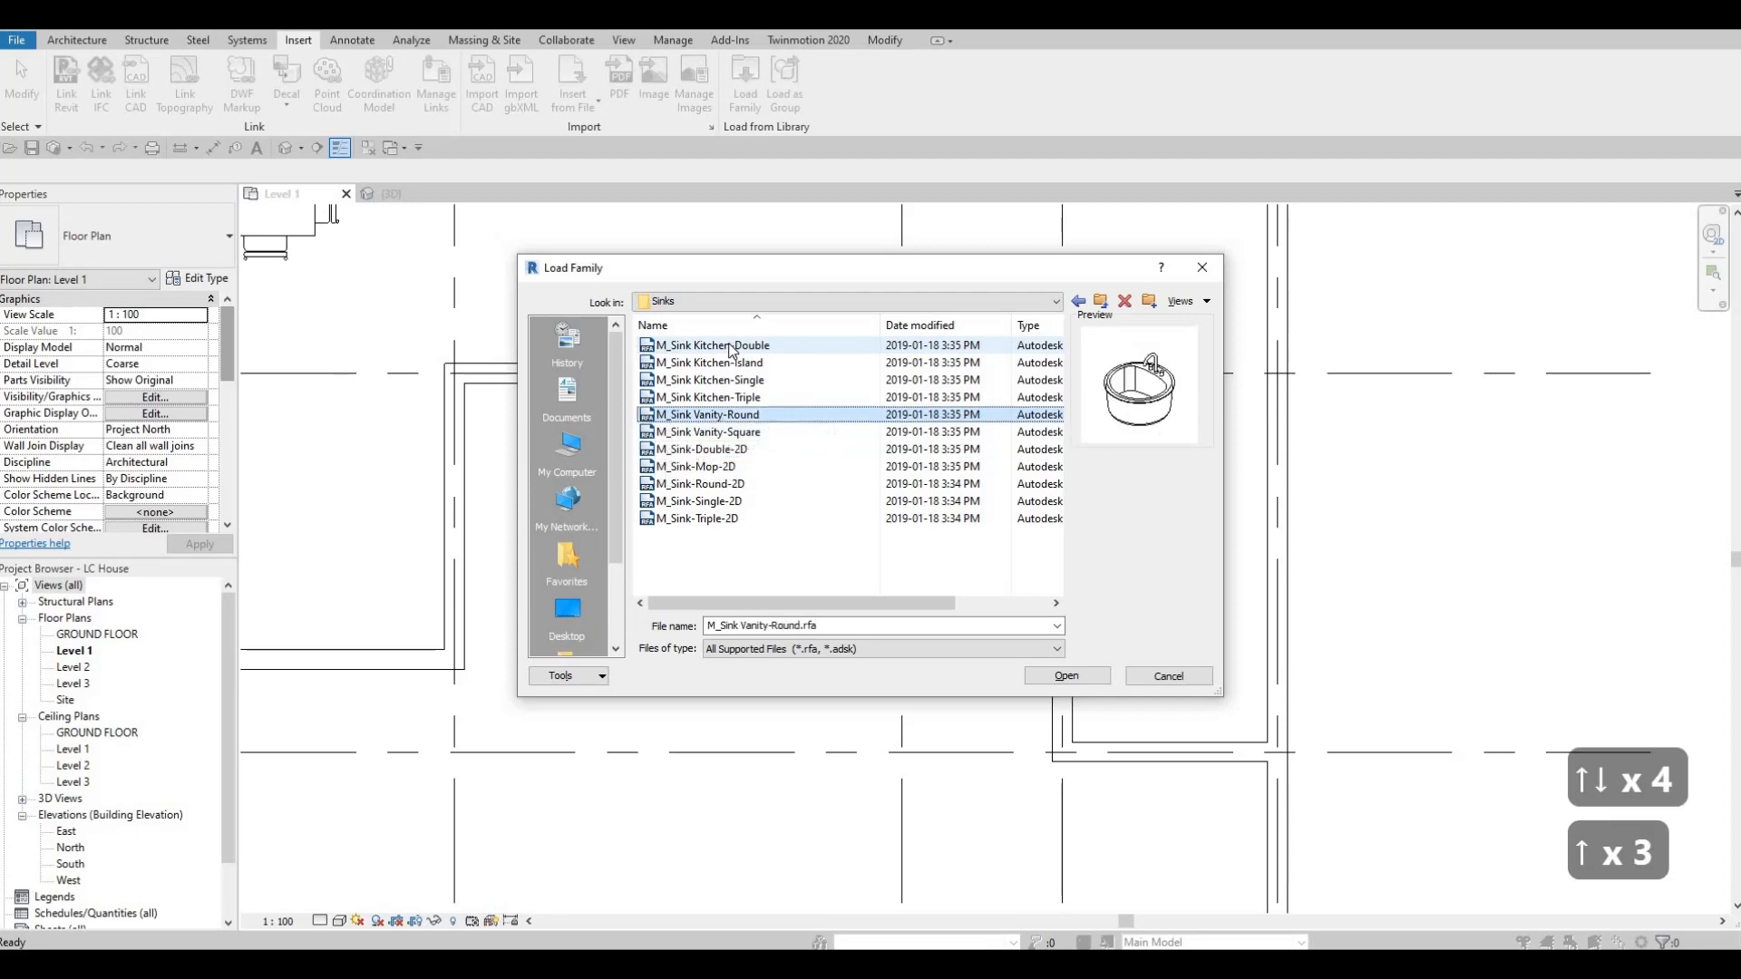
left_click(1066, 676)
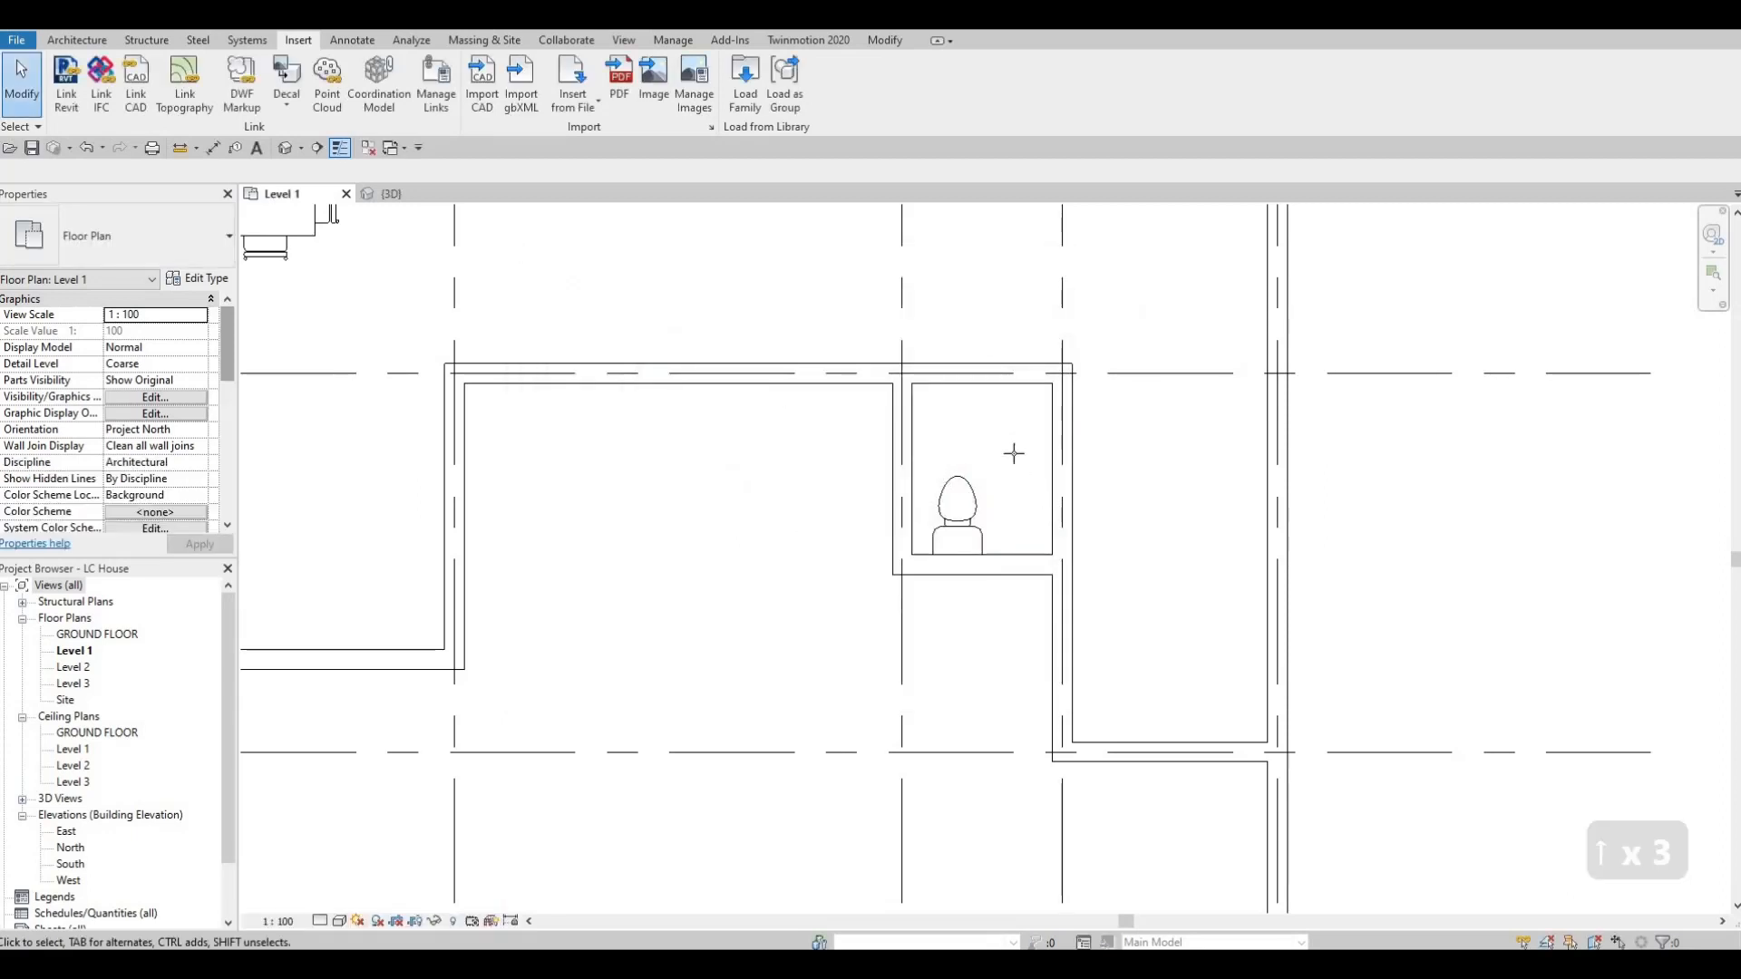
Place the 482 x 482mm round vanity sink with its tap toward the small room's right wall, about 1300 mm above the lower wall's centreline.
key("c")
key("m")
key("space")
key("space")
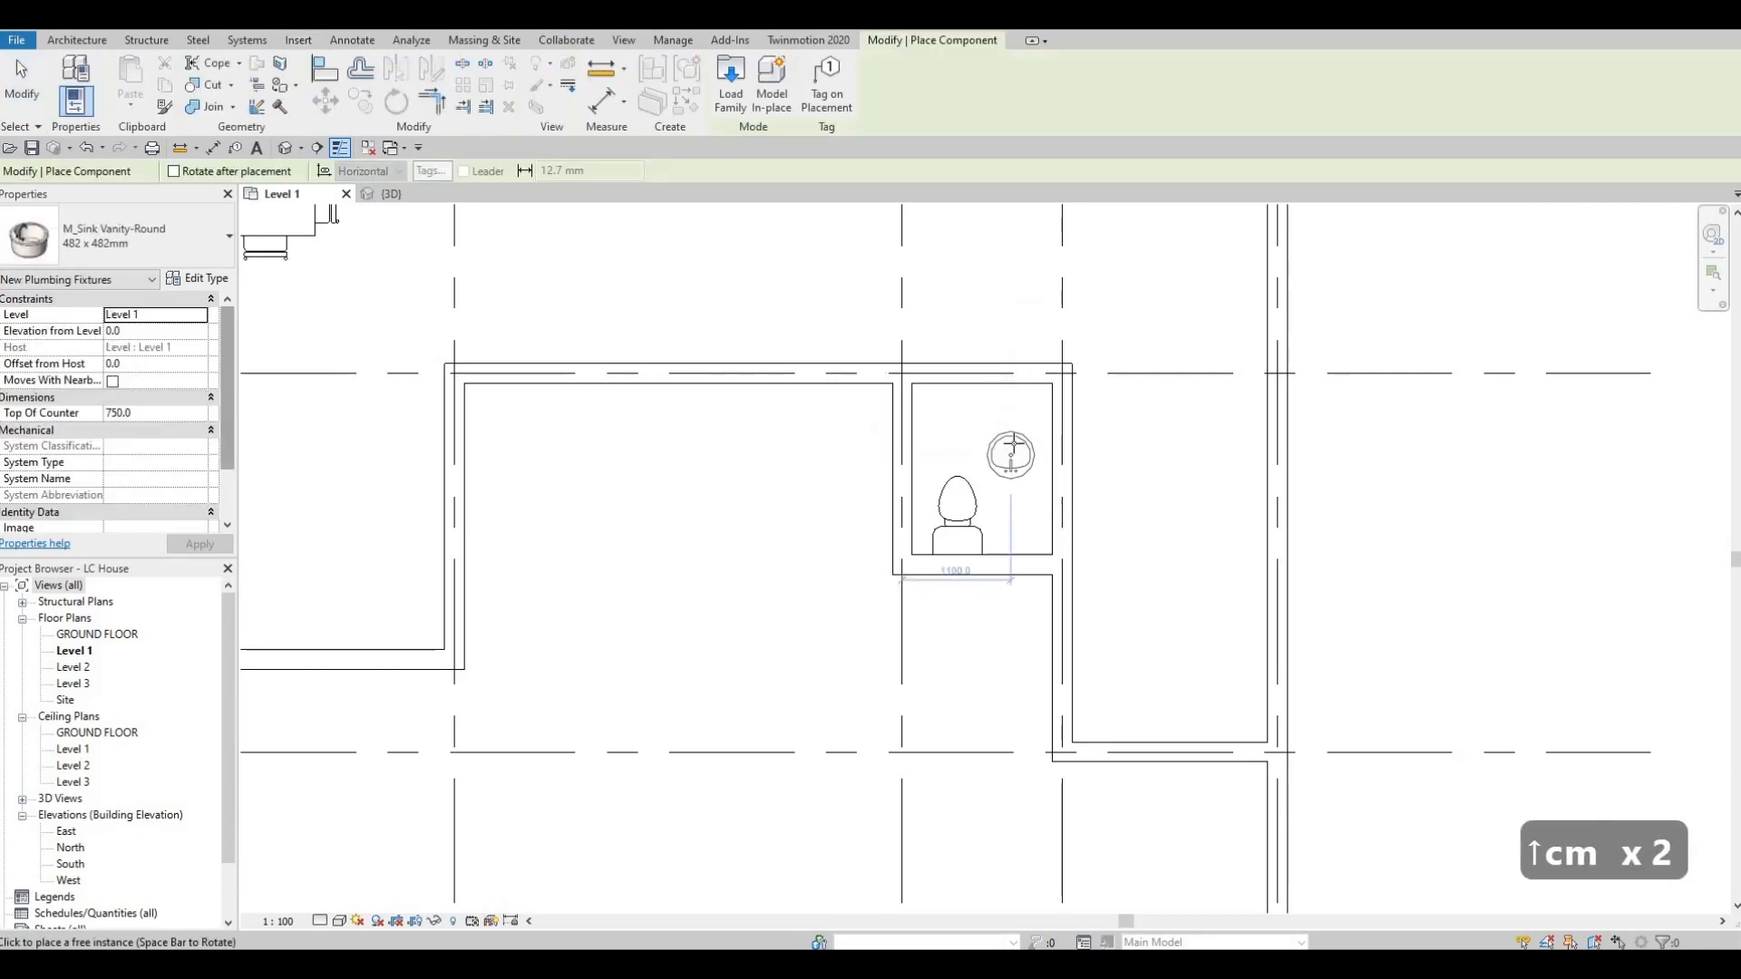
scroll(1013, 440, "up", 1)
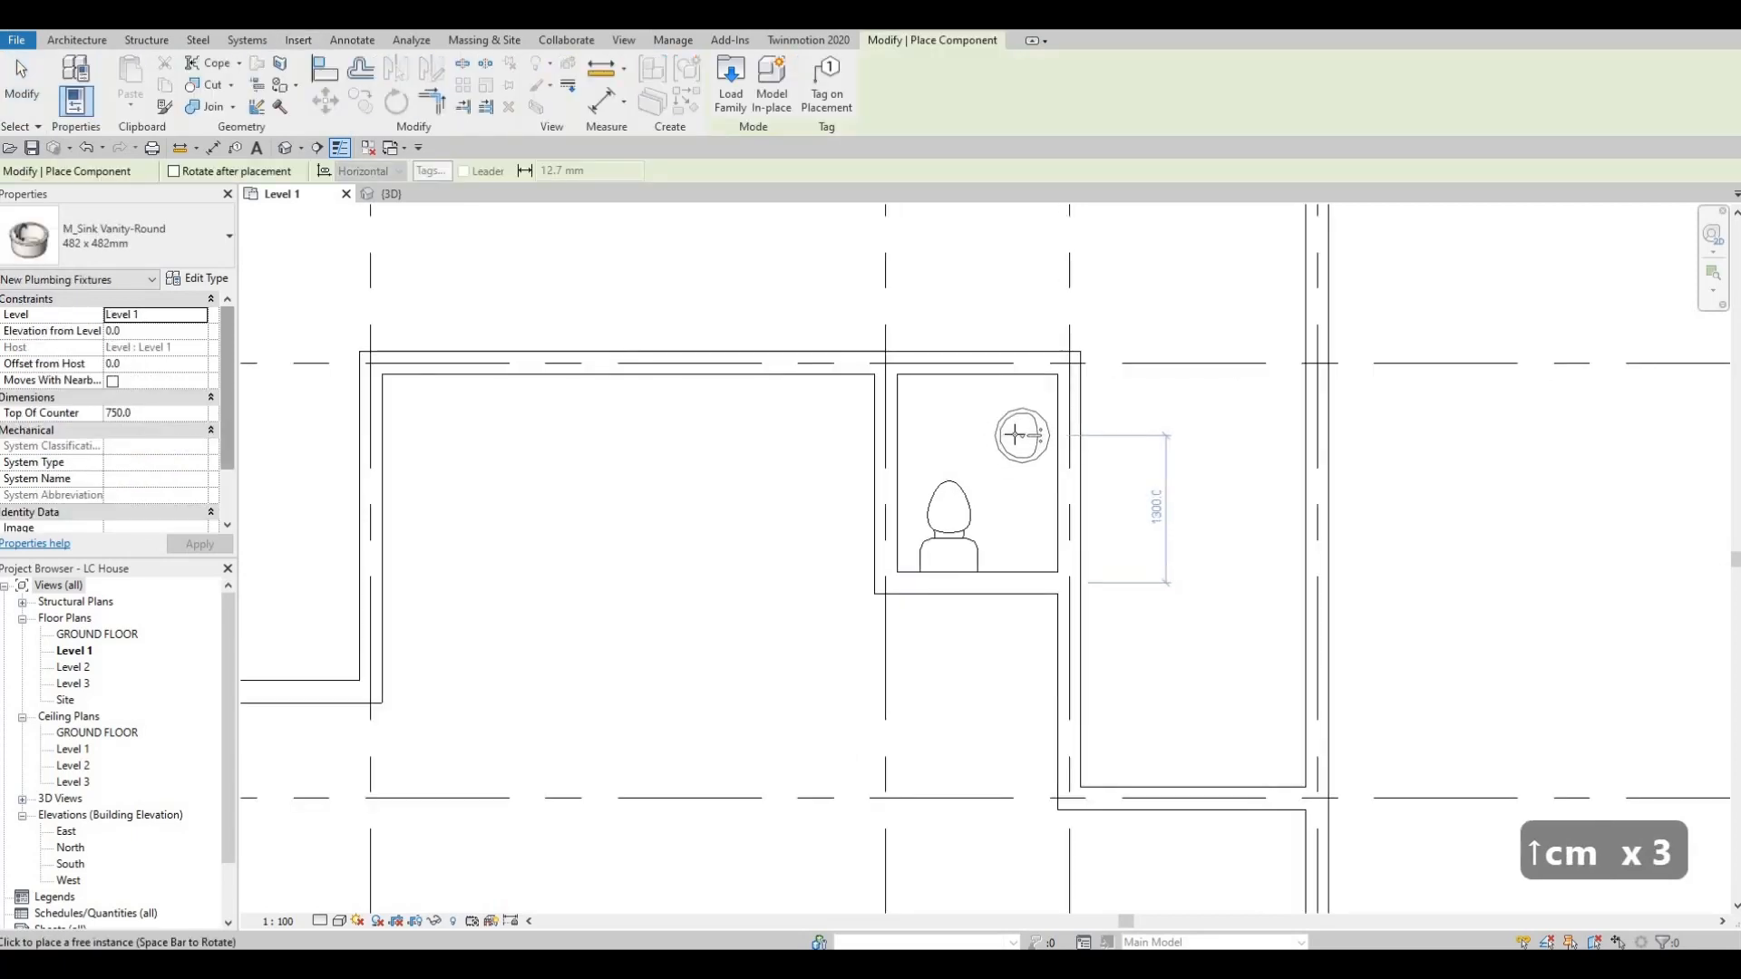
left_click(1021, 435)
key("Escape")
key("Escape")
key("Escape")
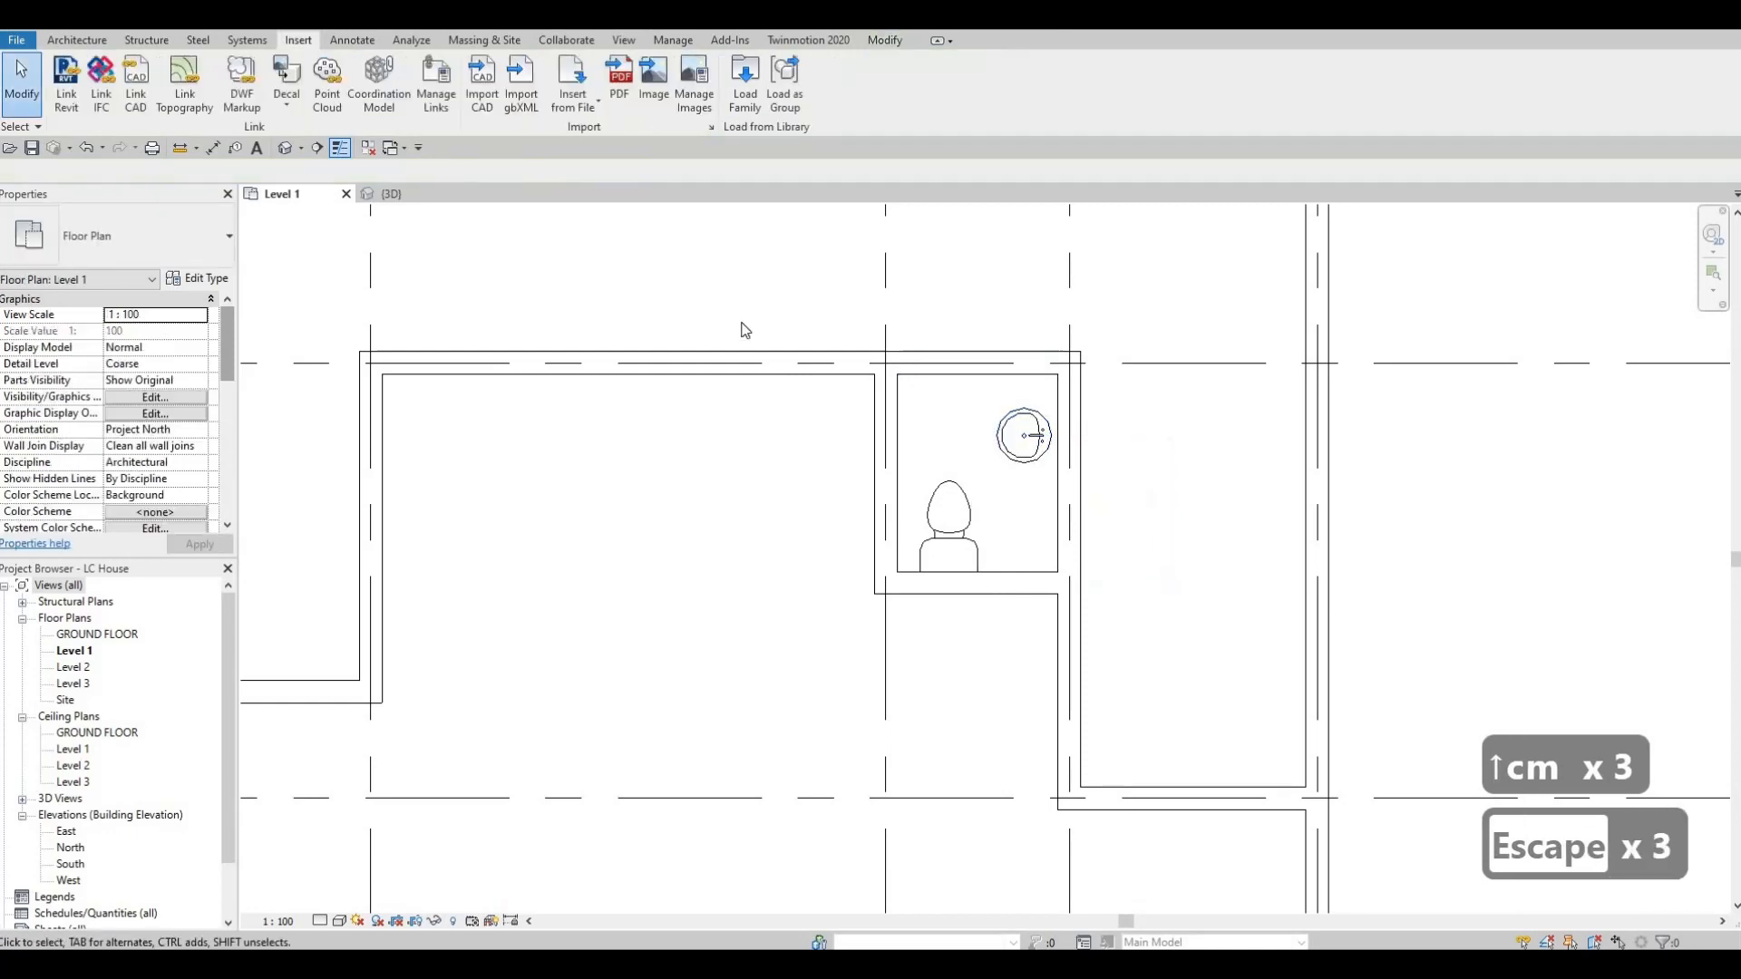
Draw a vertical building section from below to above the small room, passing through the toilet, and flip it to look right toward the sink.
left_click(317, 147)
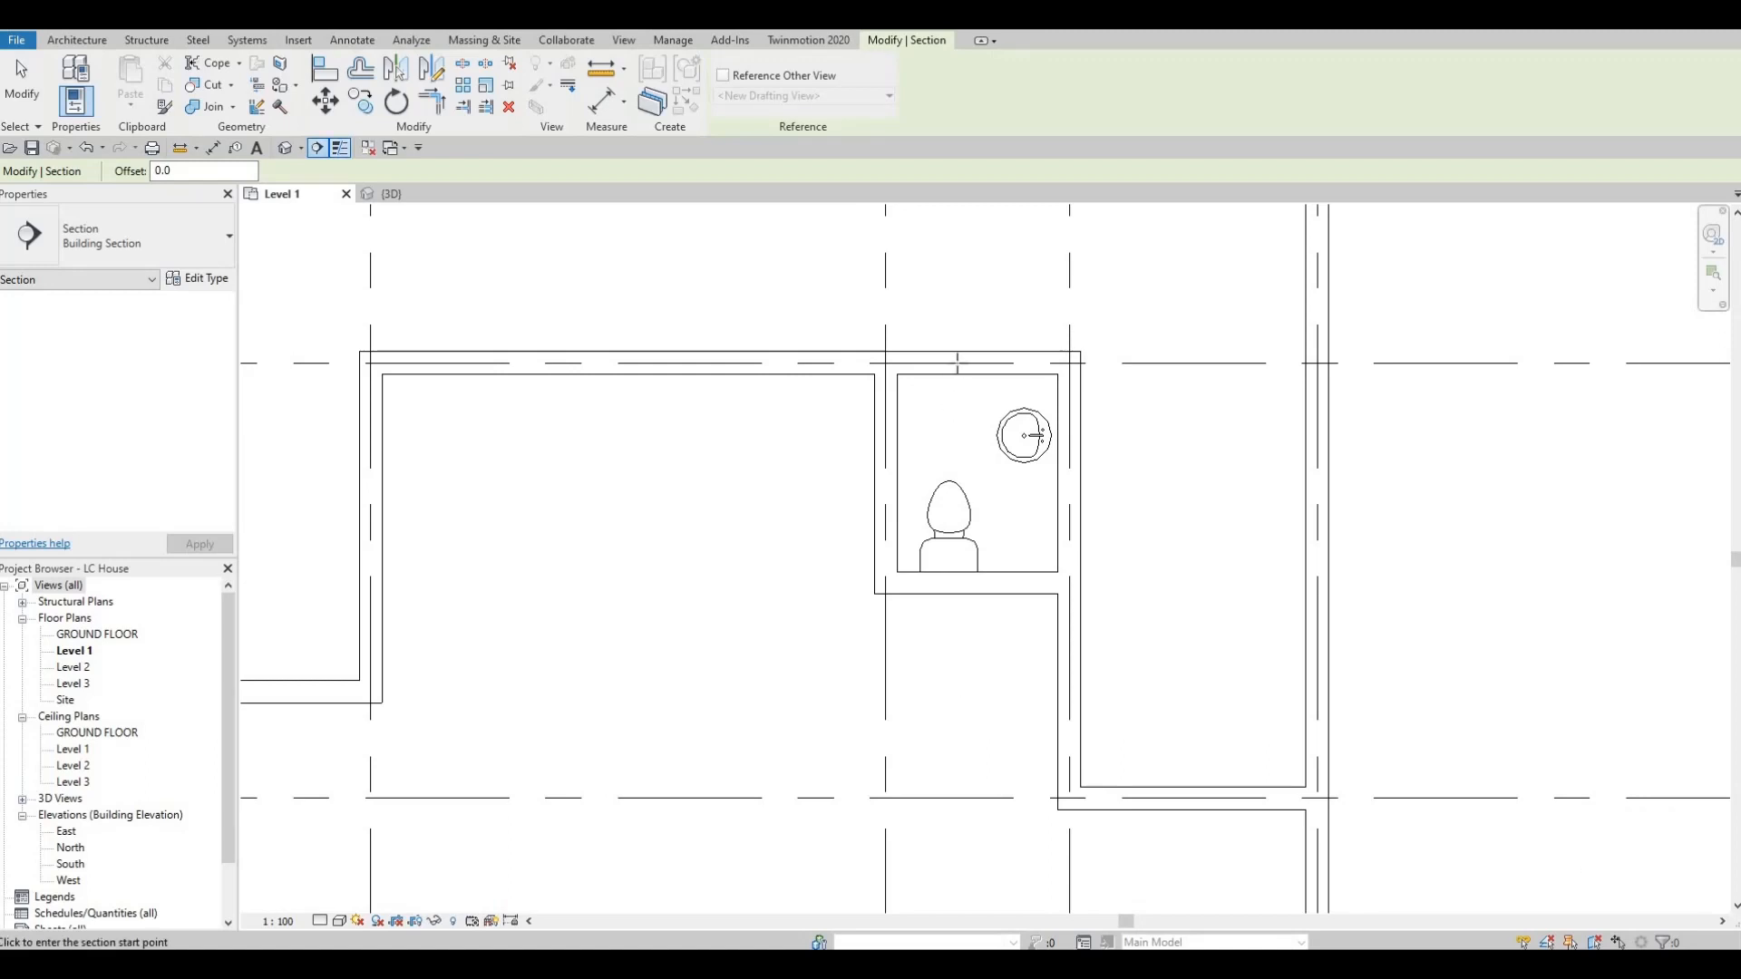
left_click(962, 684)
left_click(962, 288)
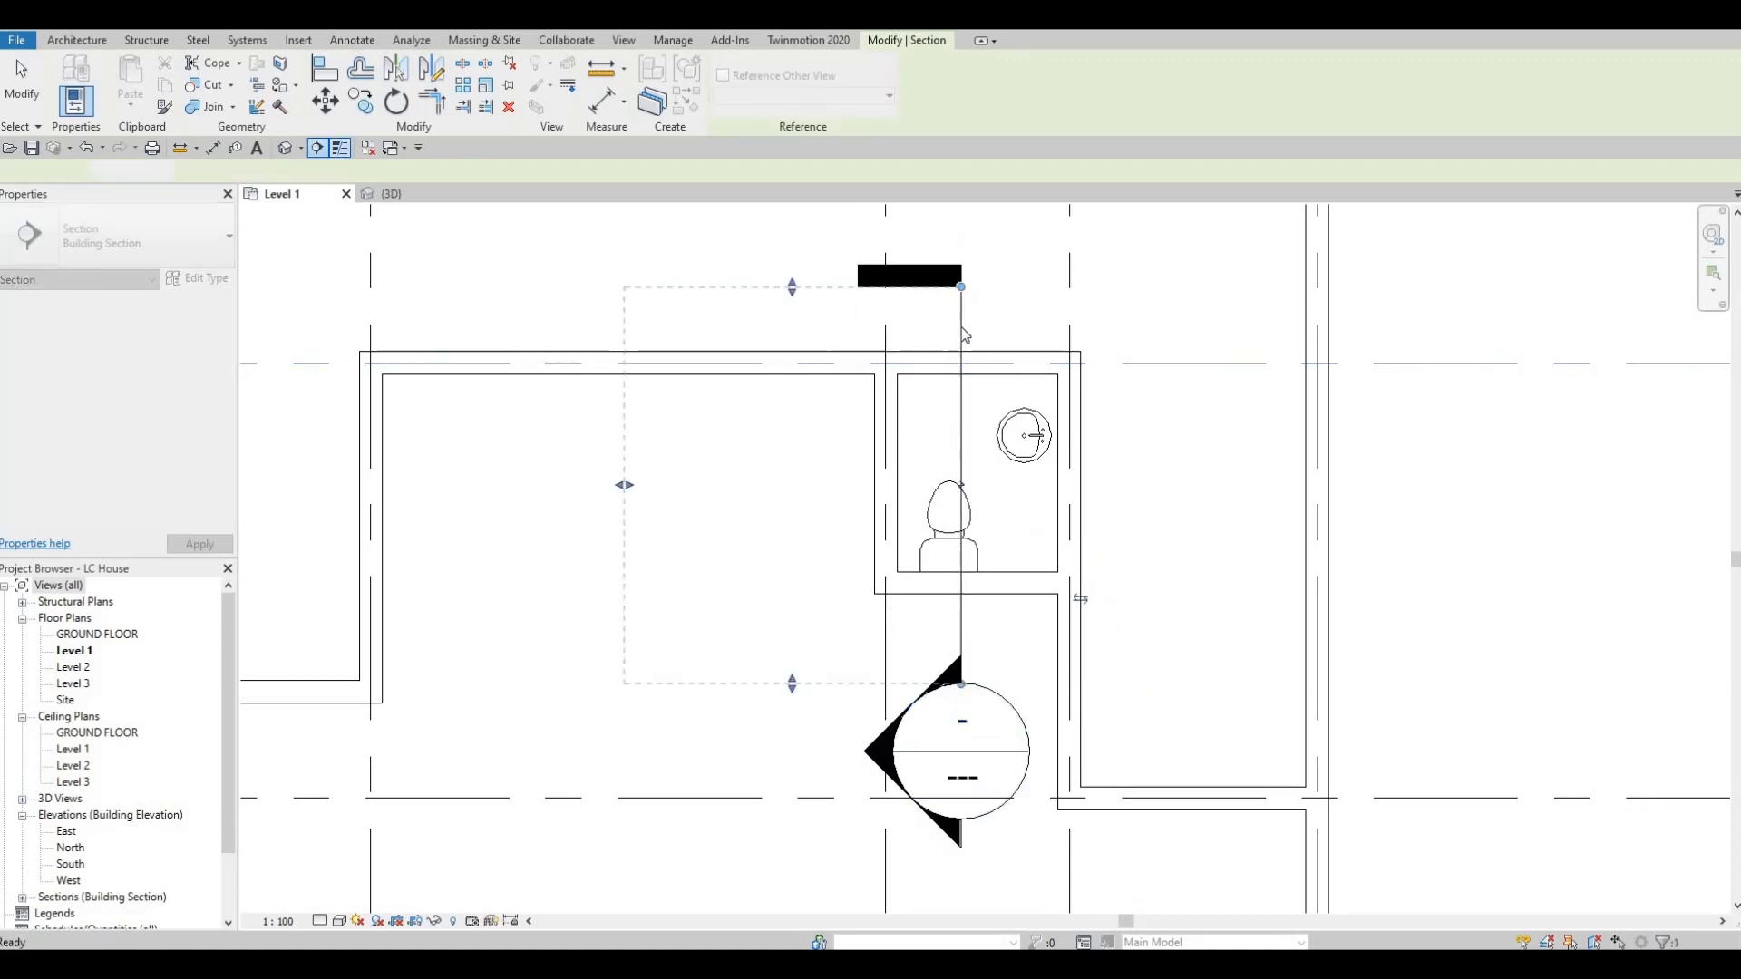
key("Escape")
key("Escape")
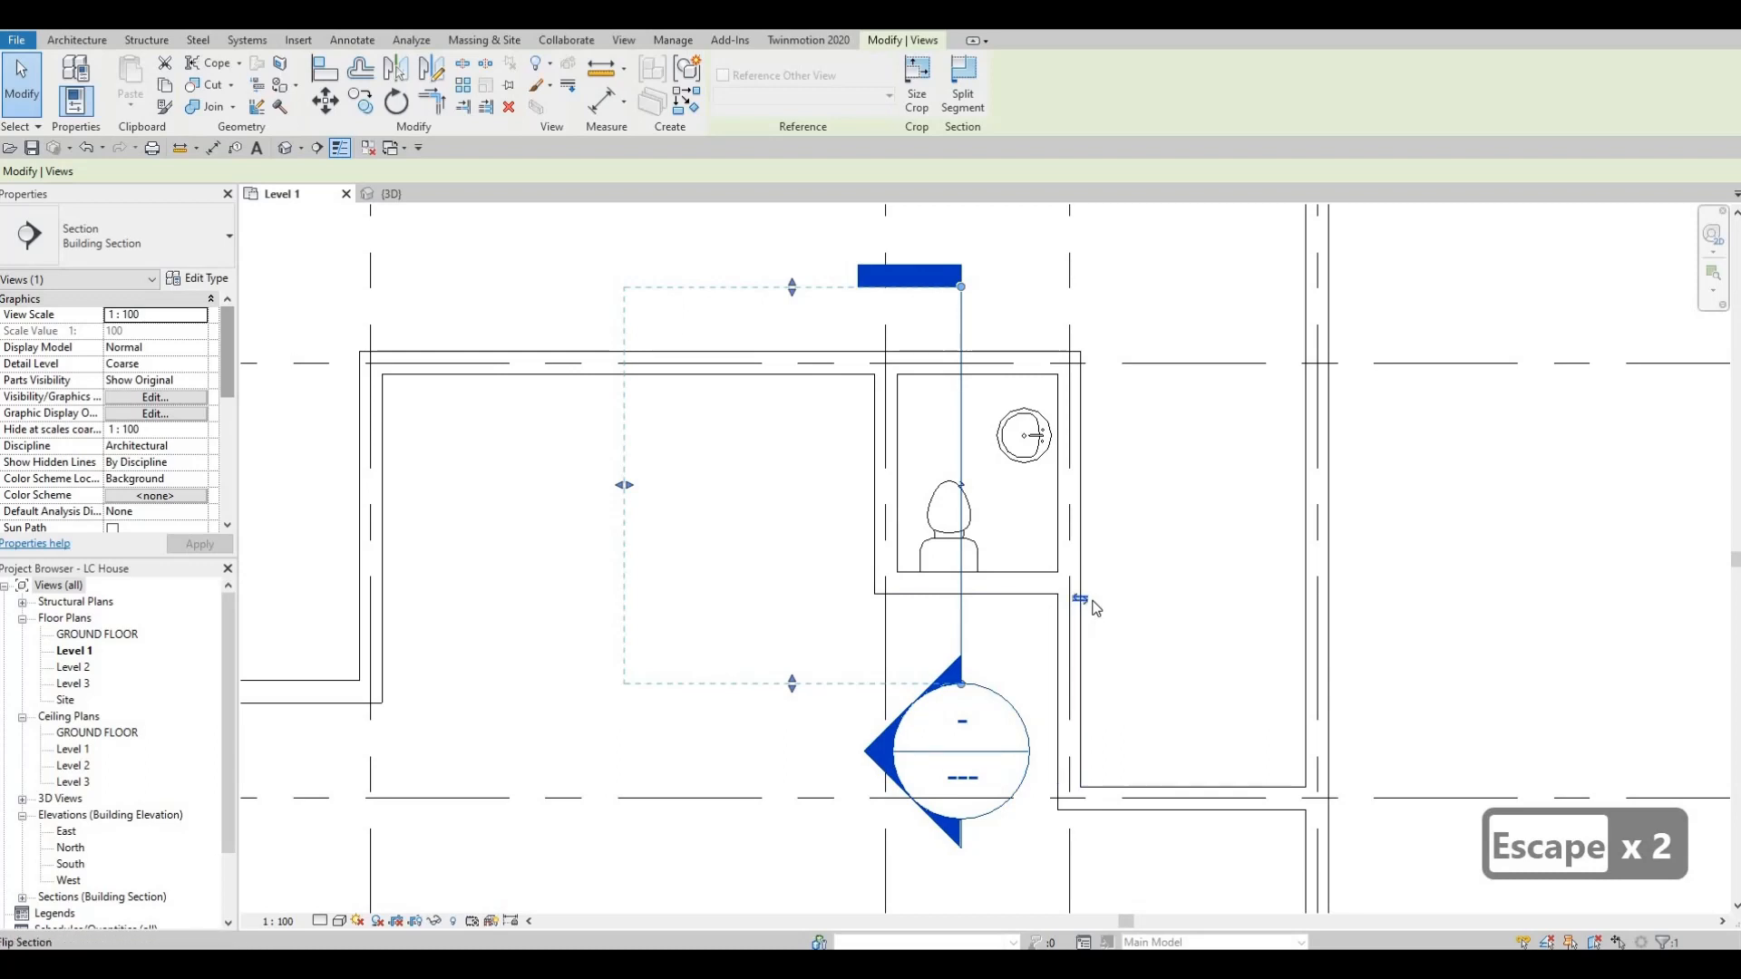
left_click(1080, 599)
key("Escape")
key("Escape")
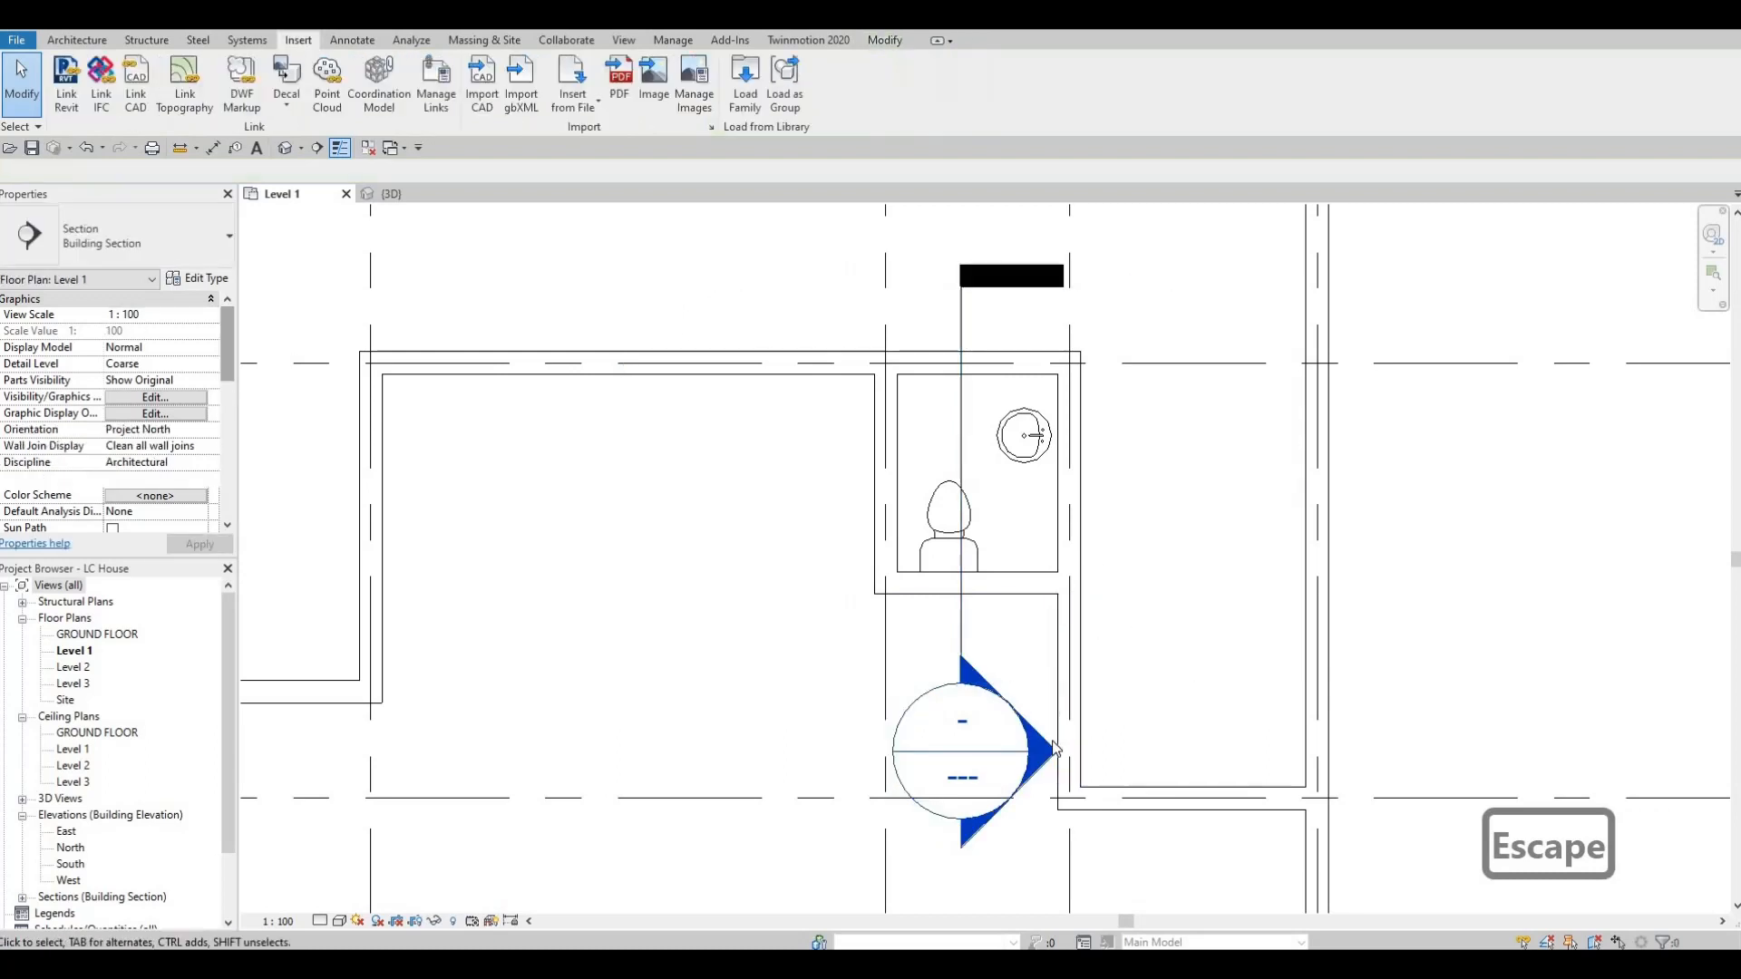
Open the new section's view to examine the sink's height above the floor, and return to the Level 1 plan.
double_click(1045, 753)
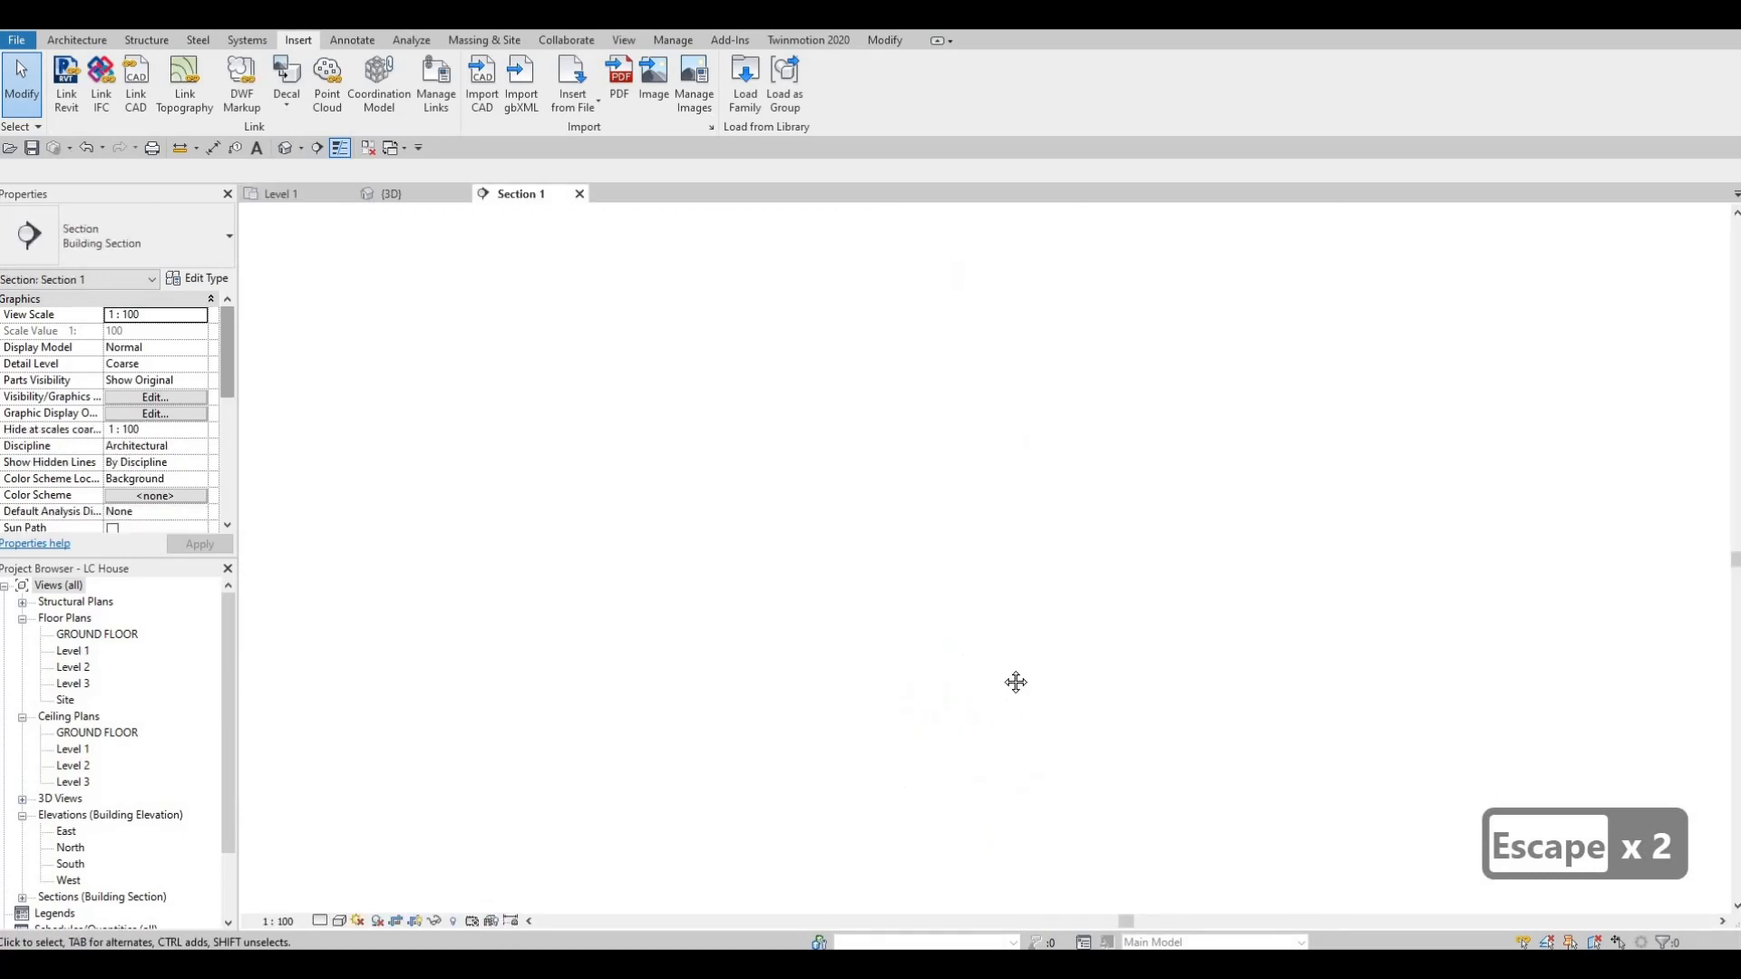
scroll(970, 554, "up", 5)
scroll(961, 535, "up", 3)
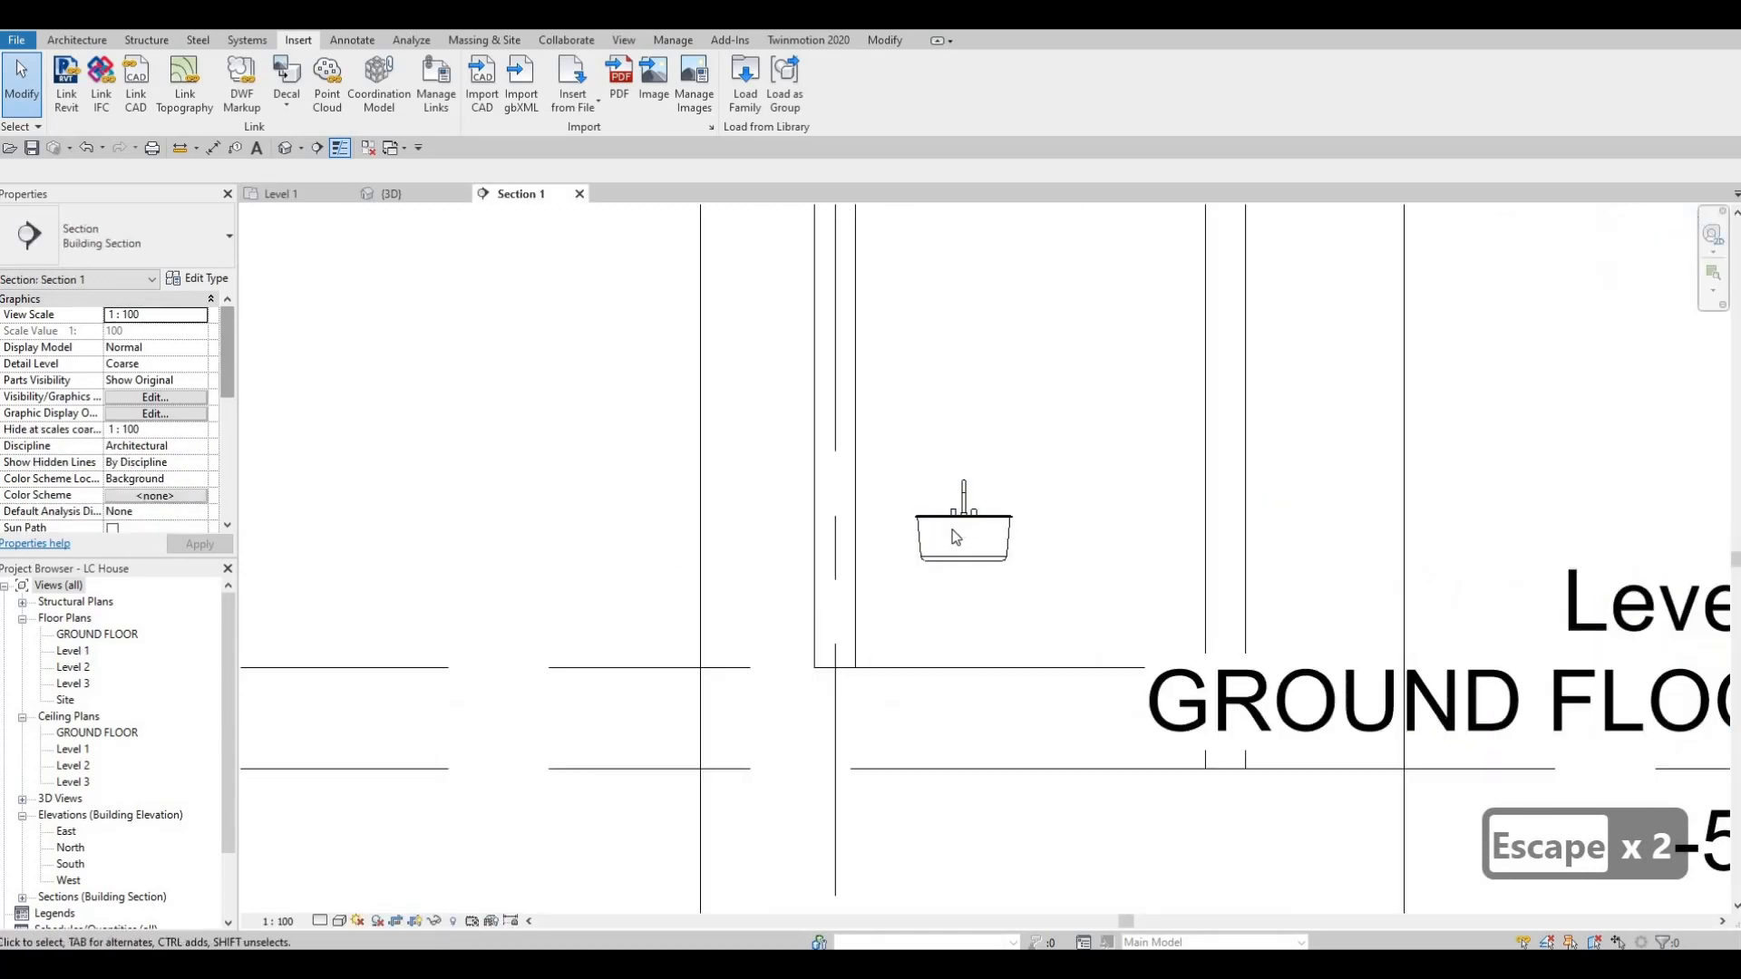
left_click(389, 194)
middle_click_drag(718, 261, 669, 247)
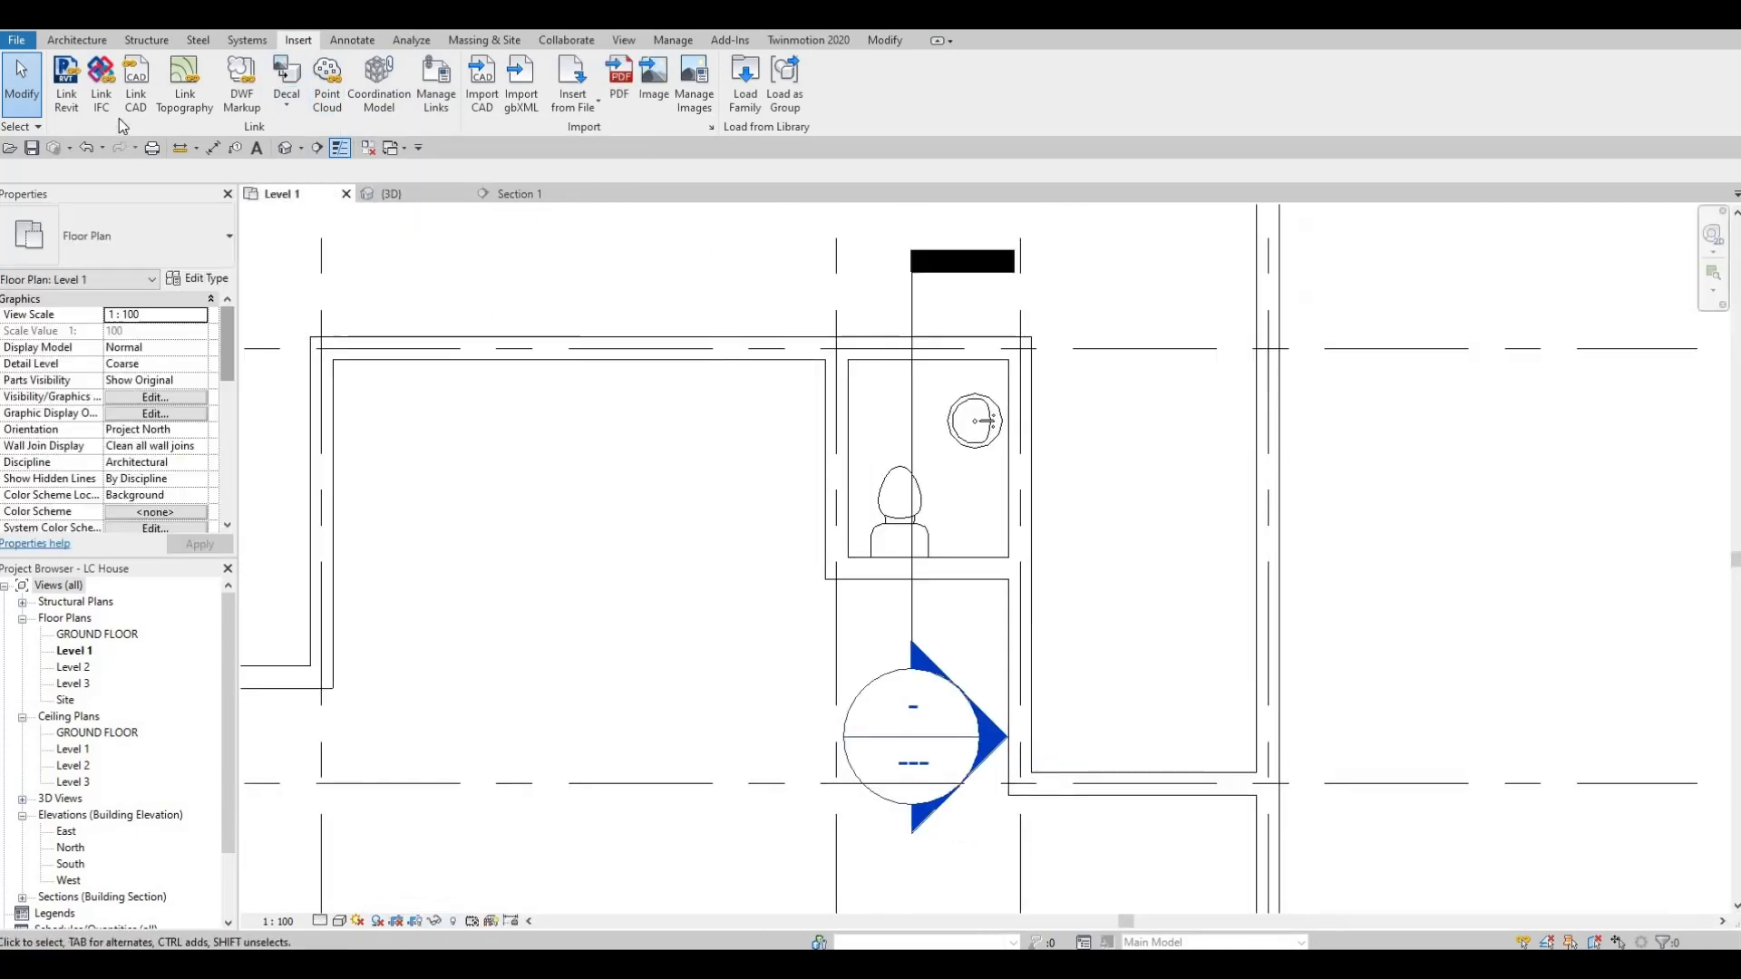
key("Escape")
Start an in-place model in the Generic Models category and accept the name Generic Models 1.
left_click(82, 43)
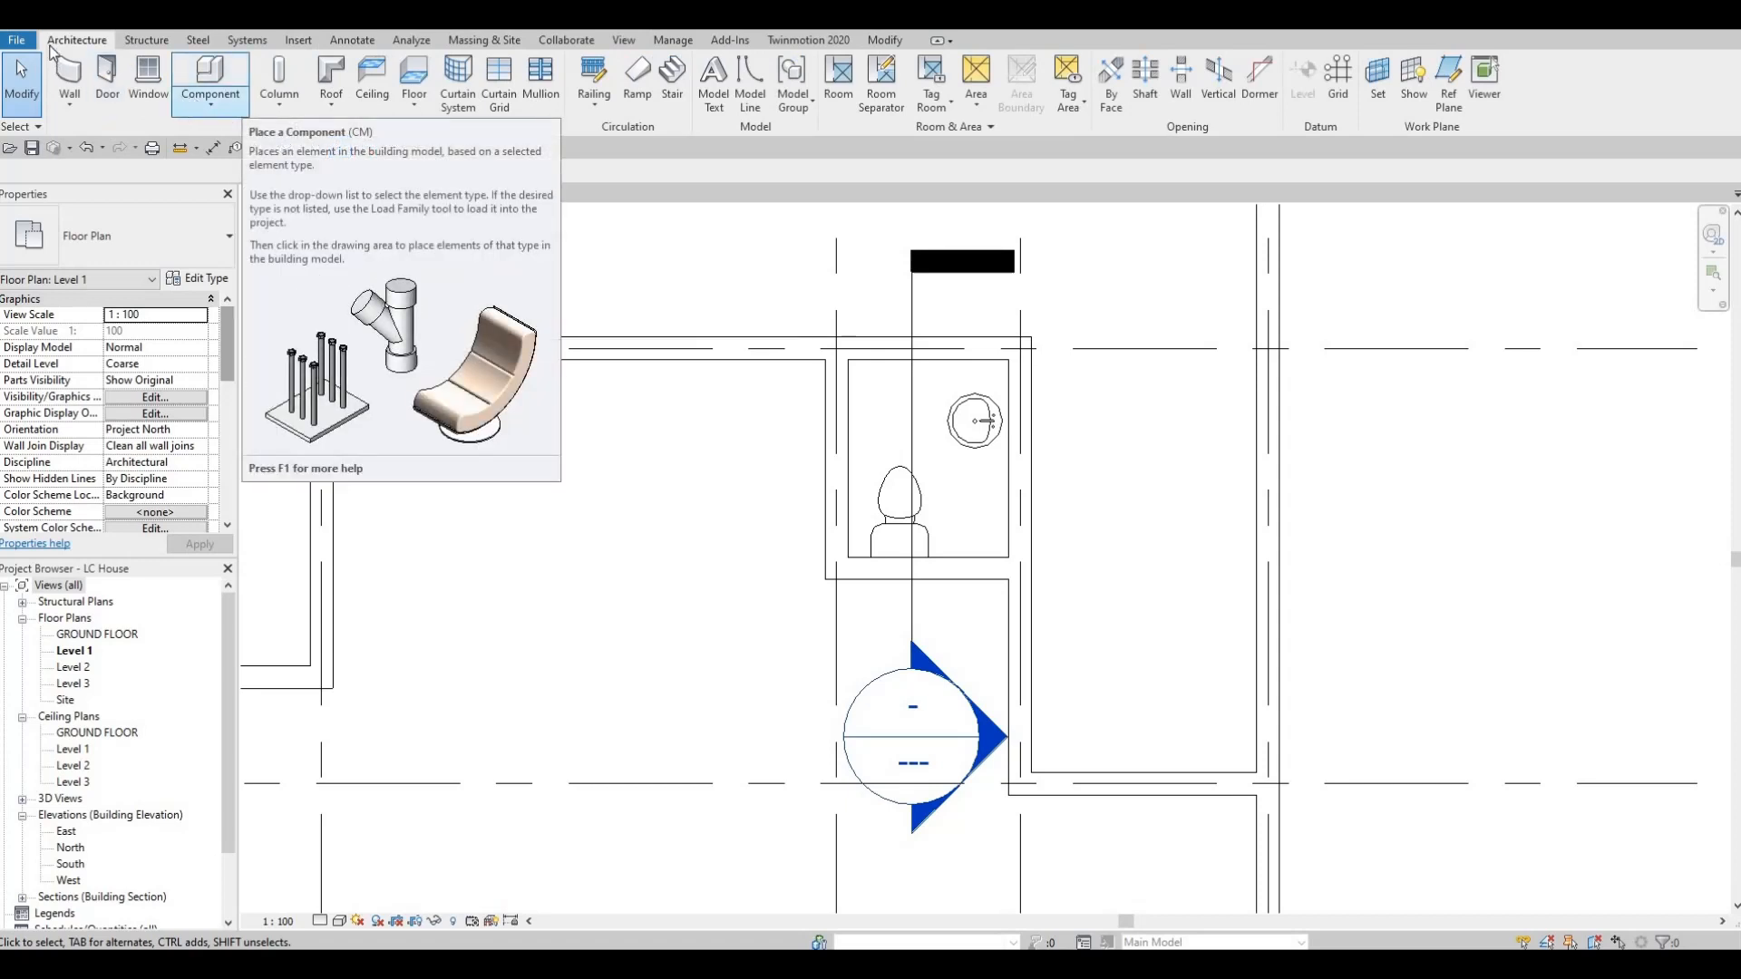
key("d")
key("r")
key("Escape")
left_click(209, 104)
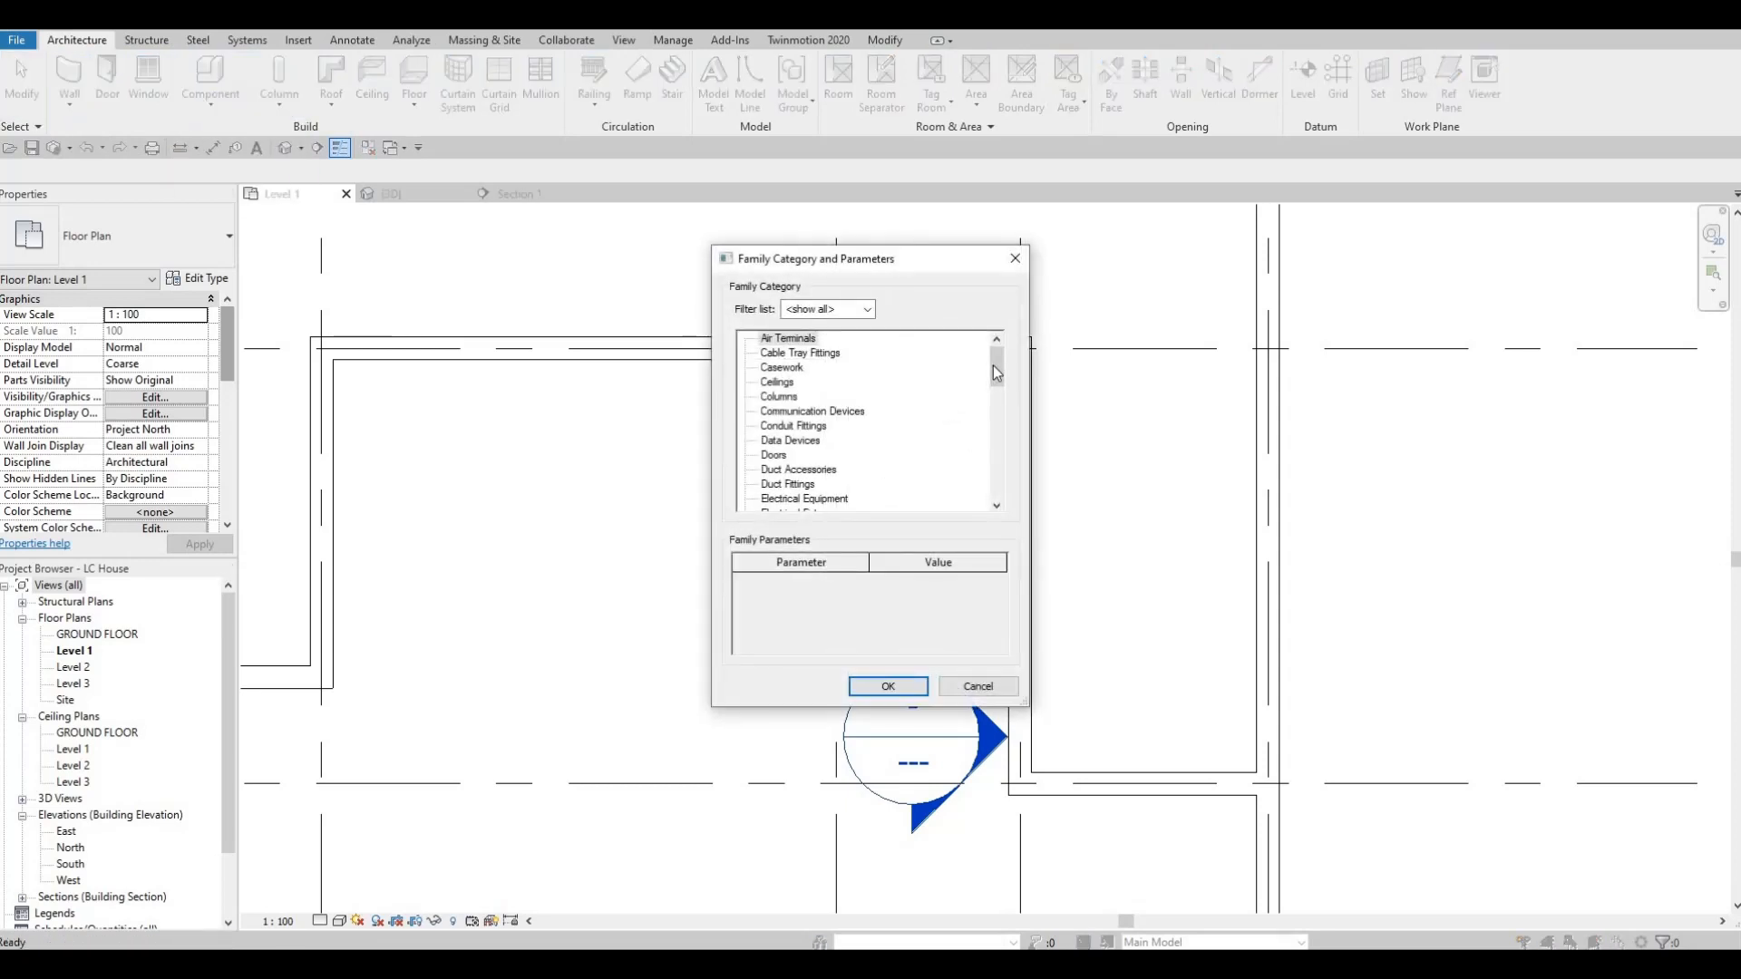
left_click_drag(995, 380, 996, 410)
scroll(803, 433, "down", 1)
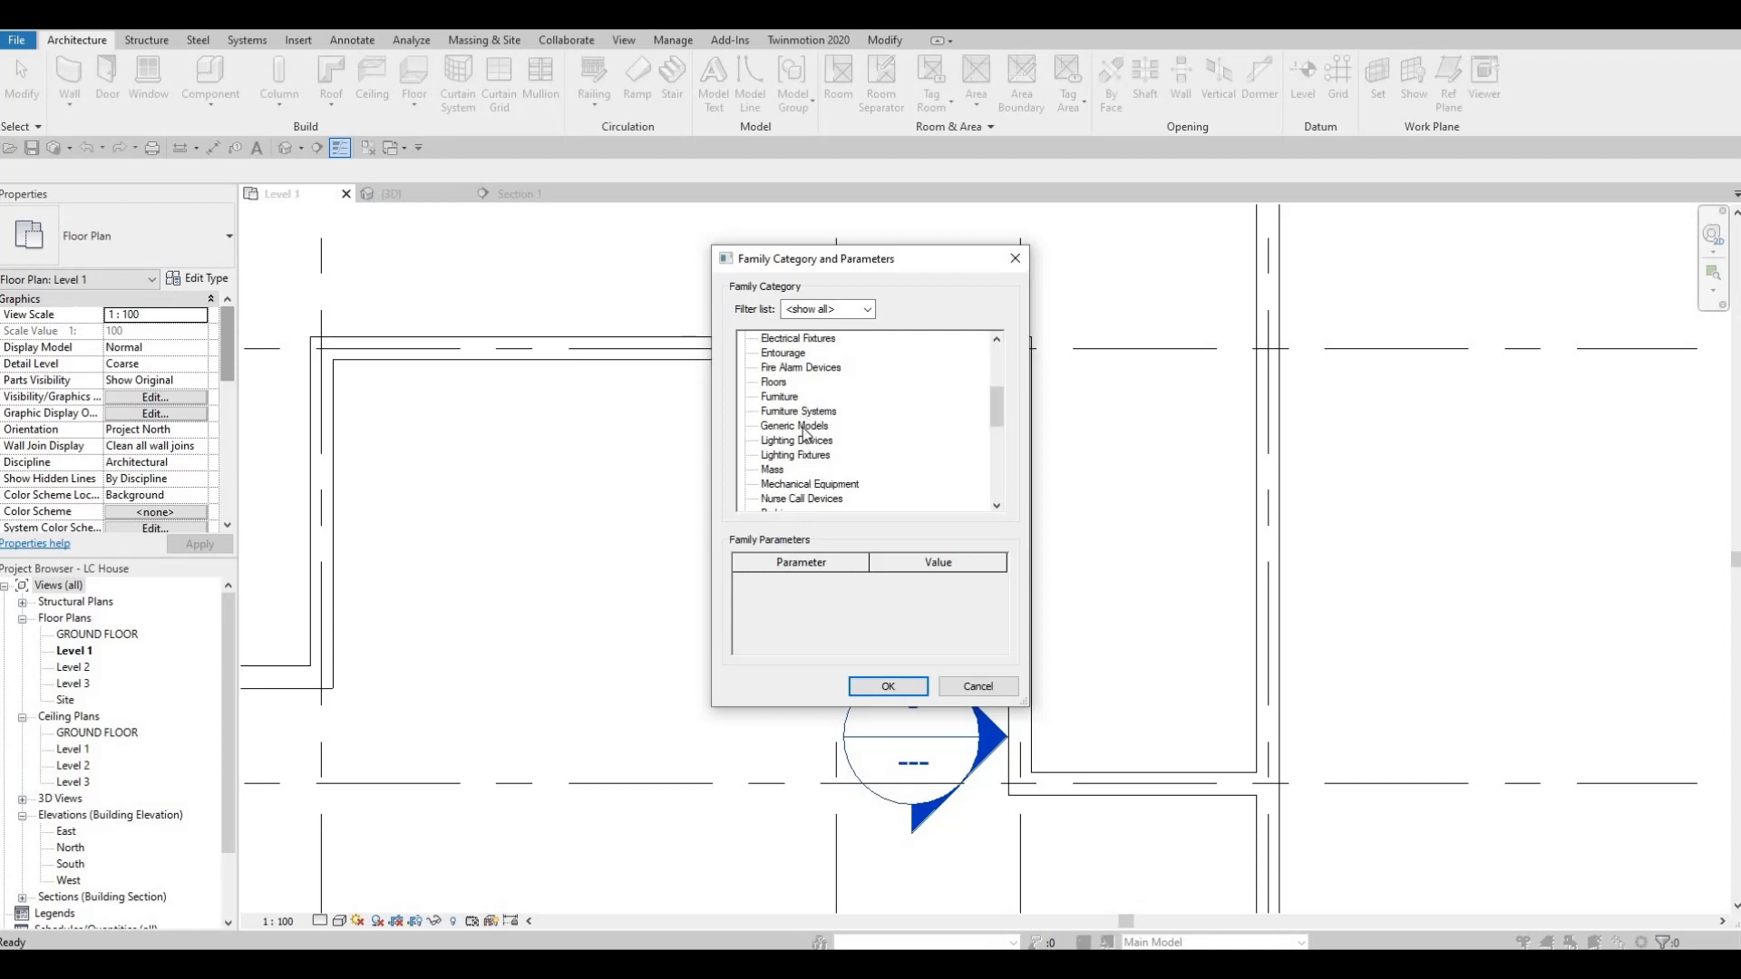
left_click(796, 426)
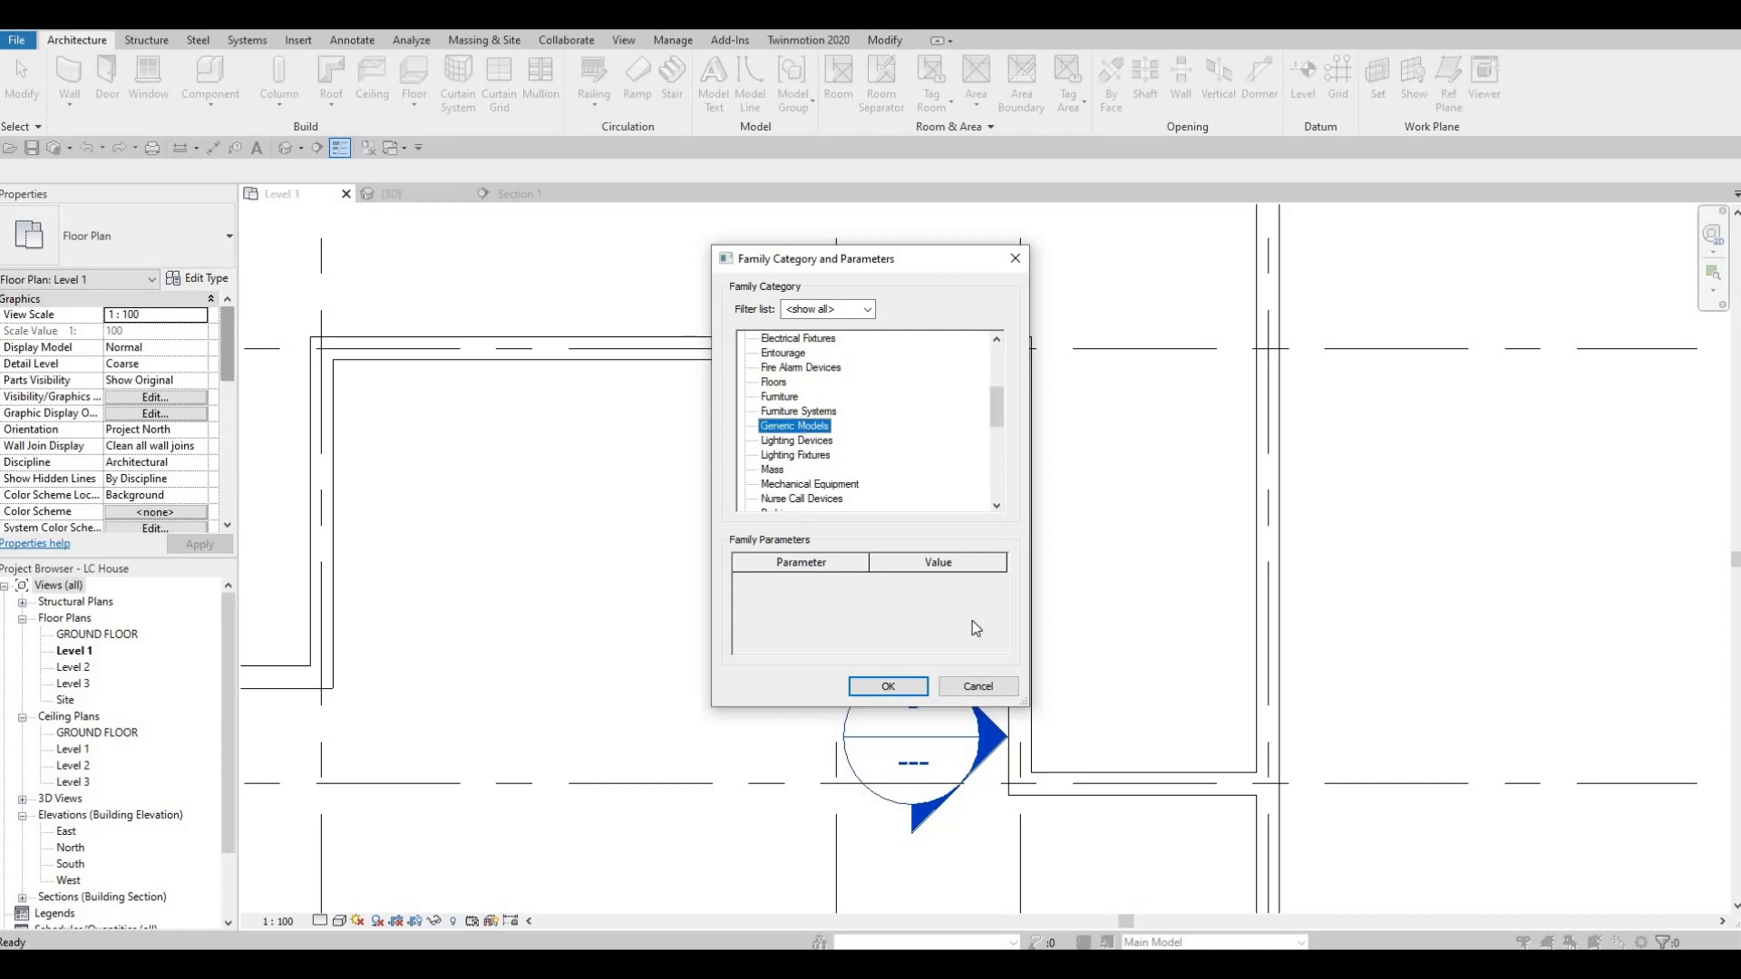
left_click(876, 687)
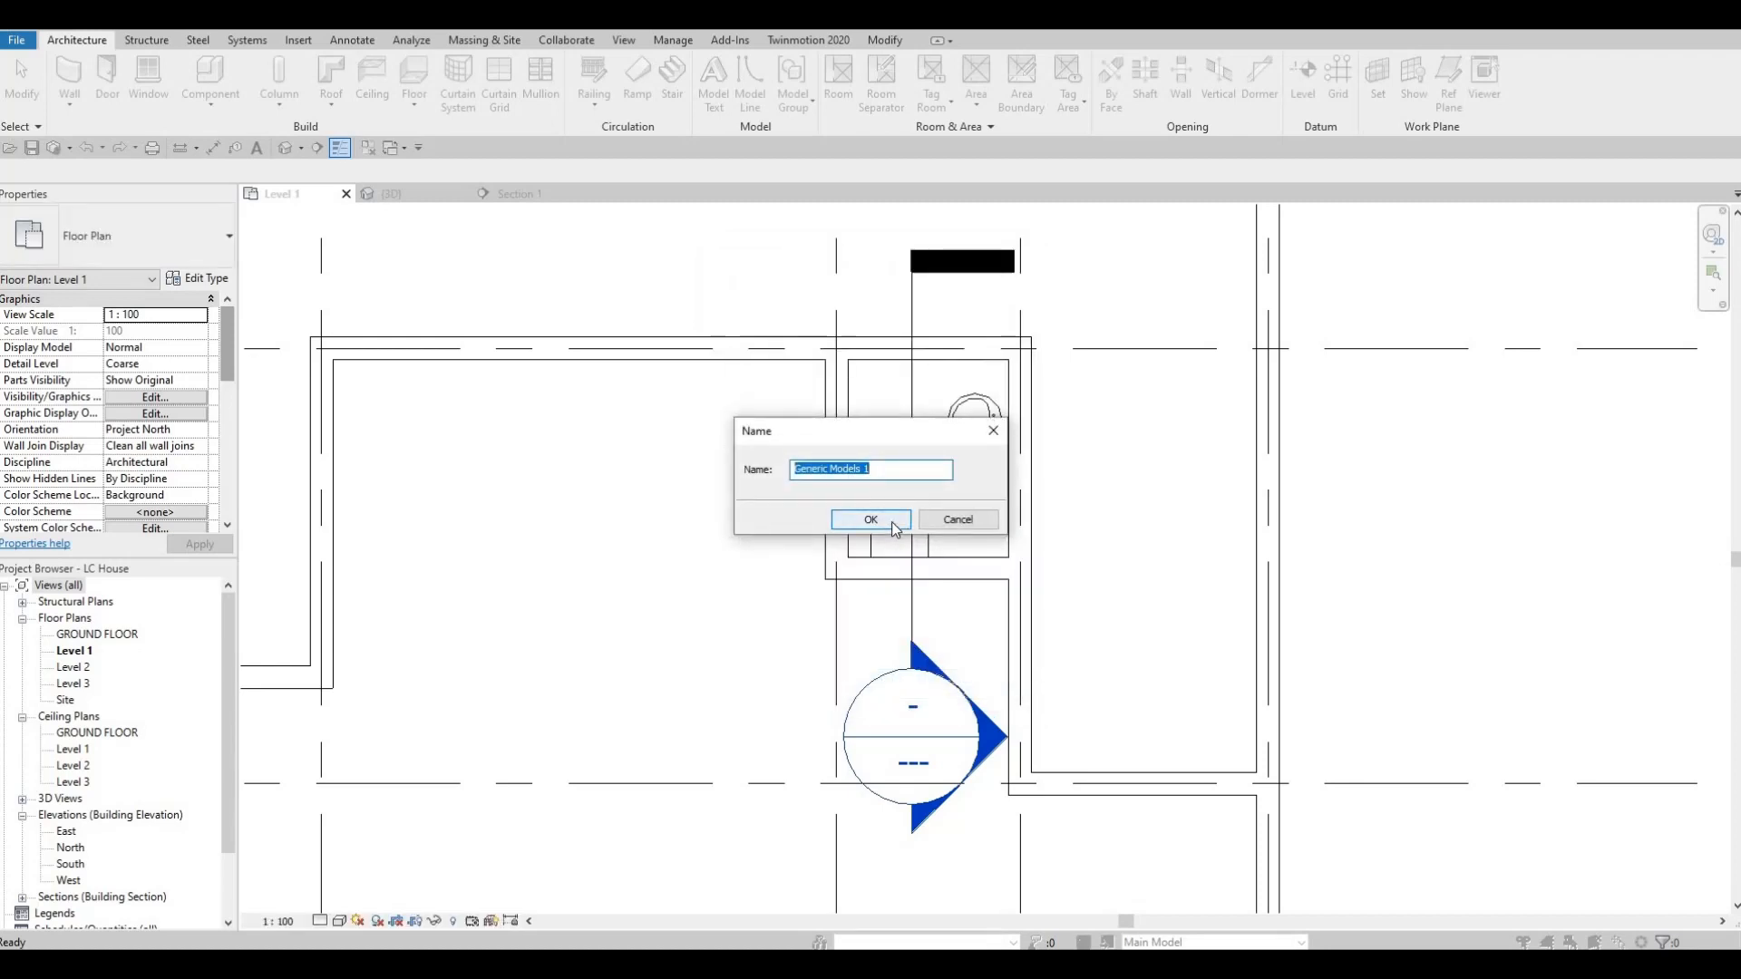
left_click(891, 521)
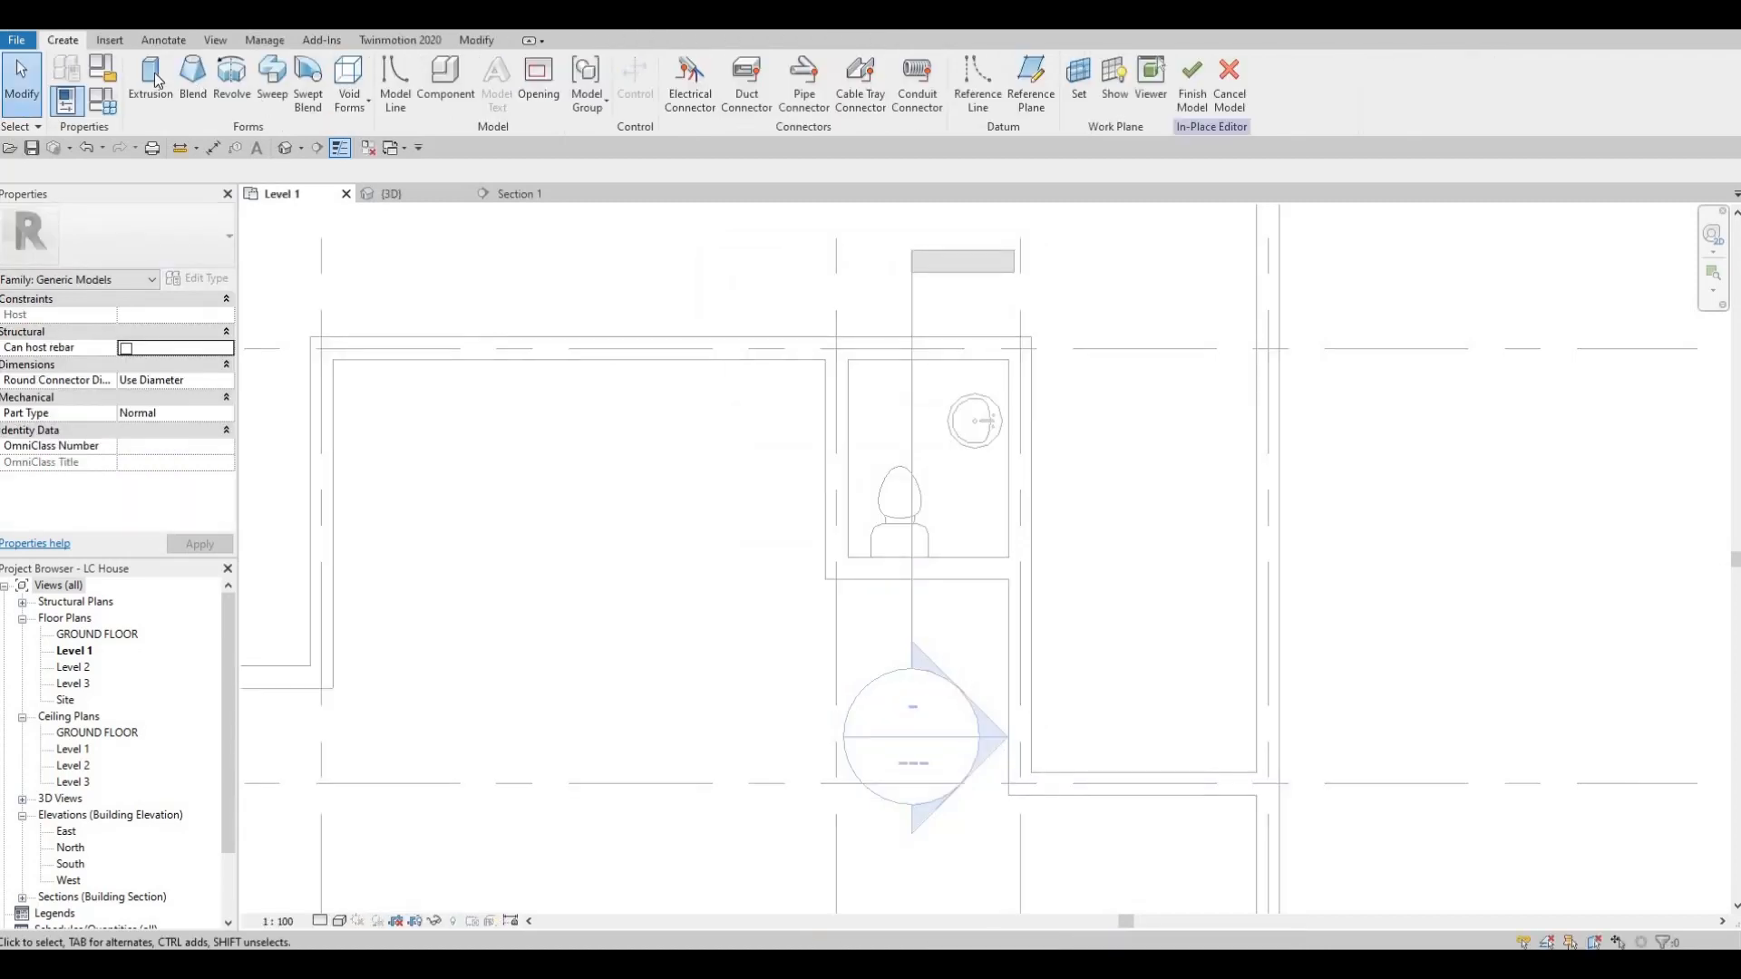
Start an extrusion and assign it the Glue-Laminated Timber material from the AEC Materials Wood library.
left_click(151, 80)
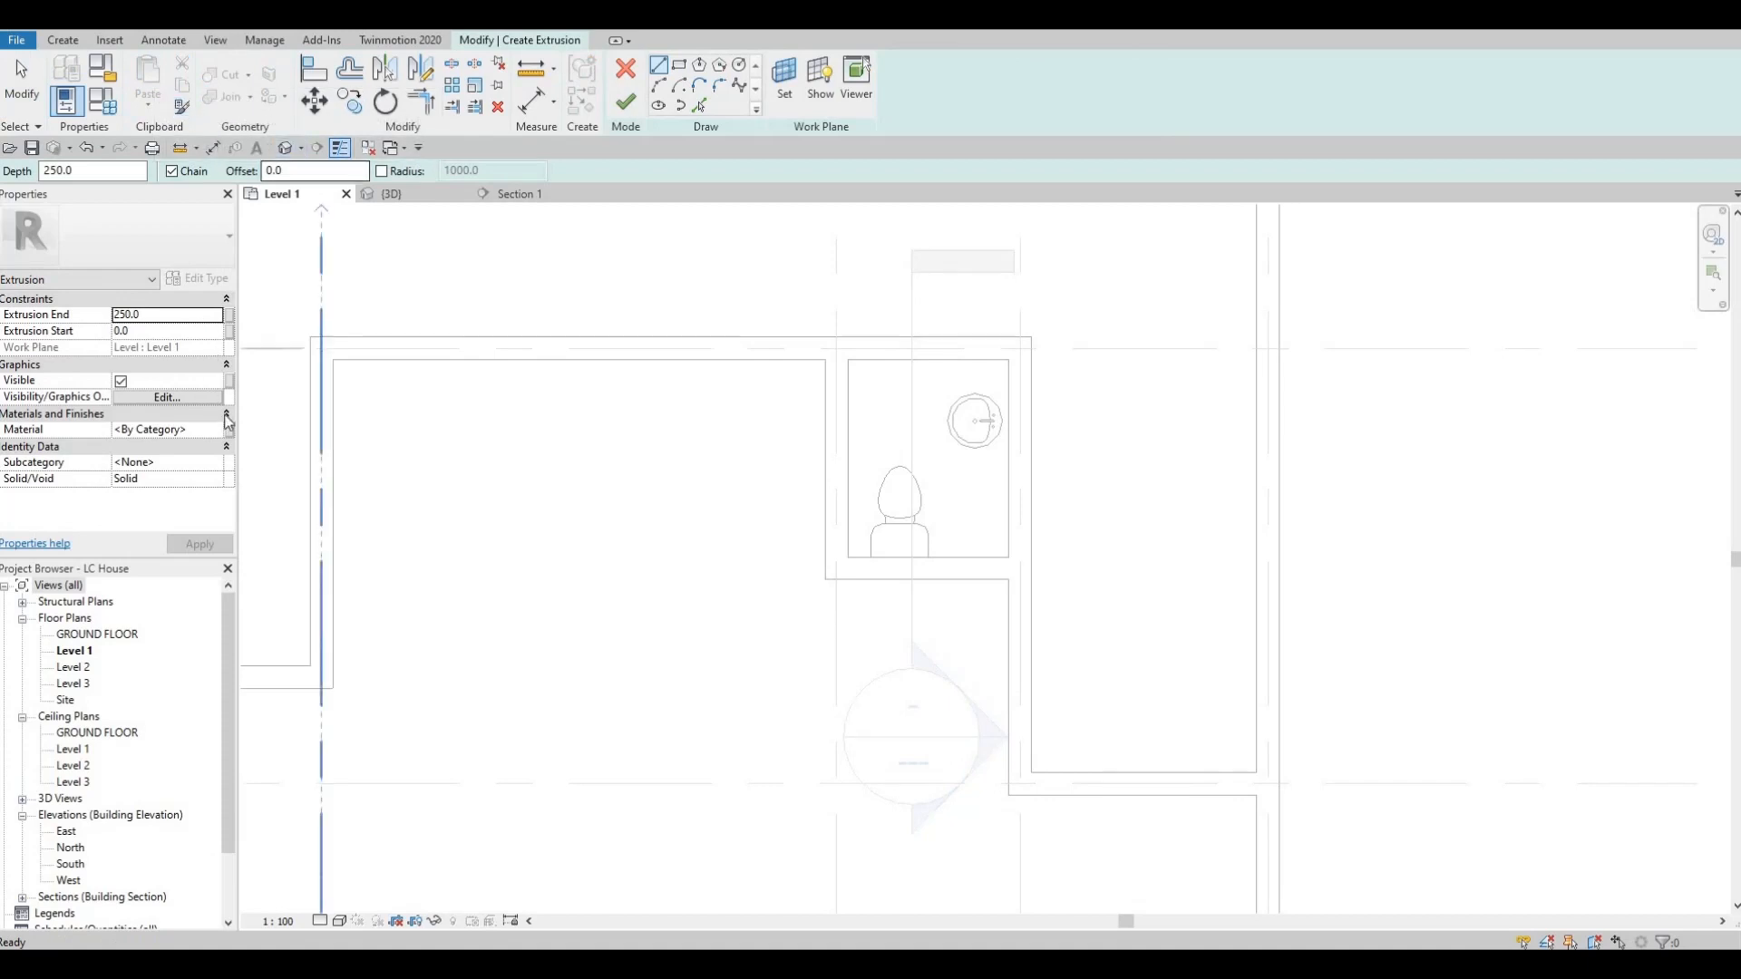
left_click(219, 433)
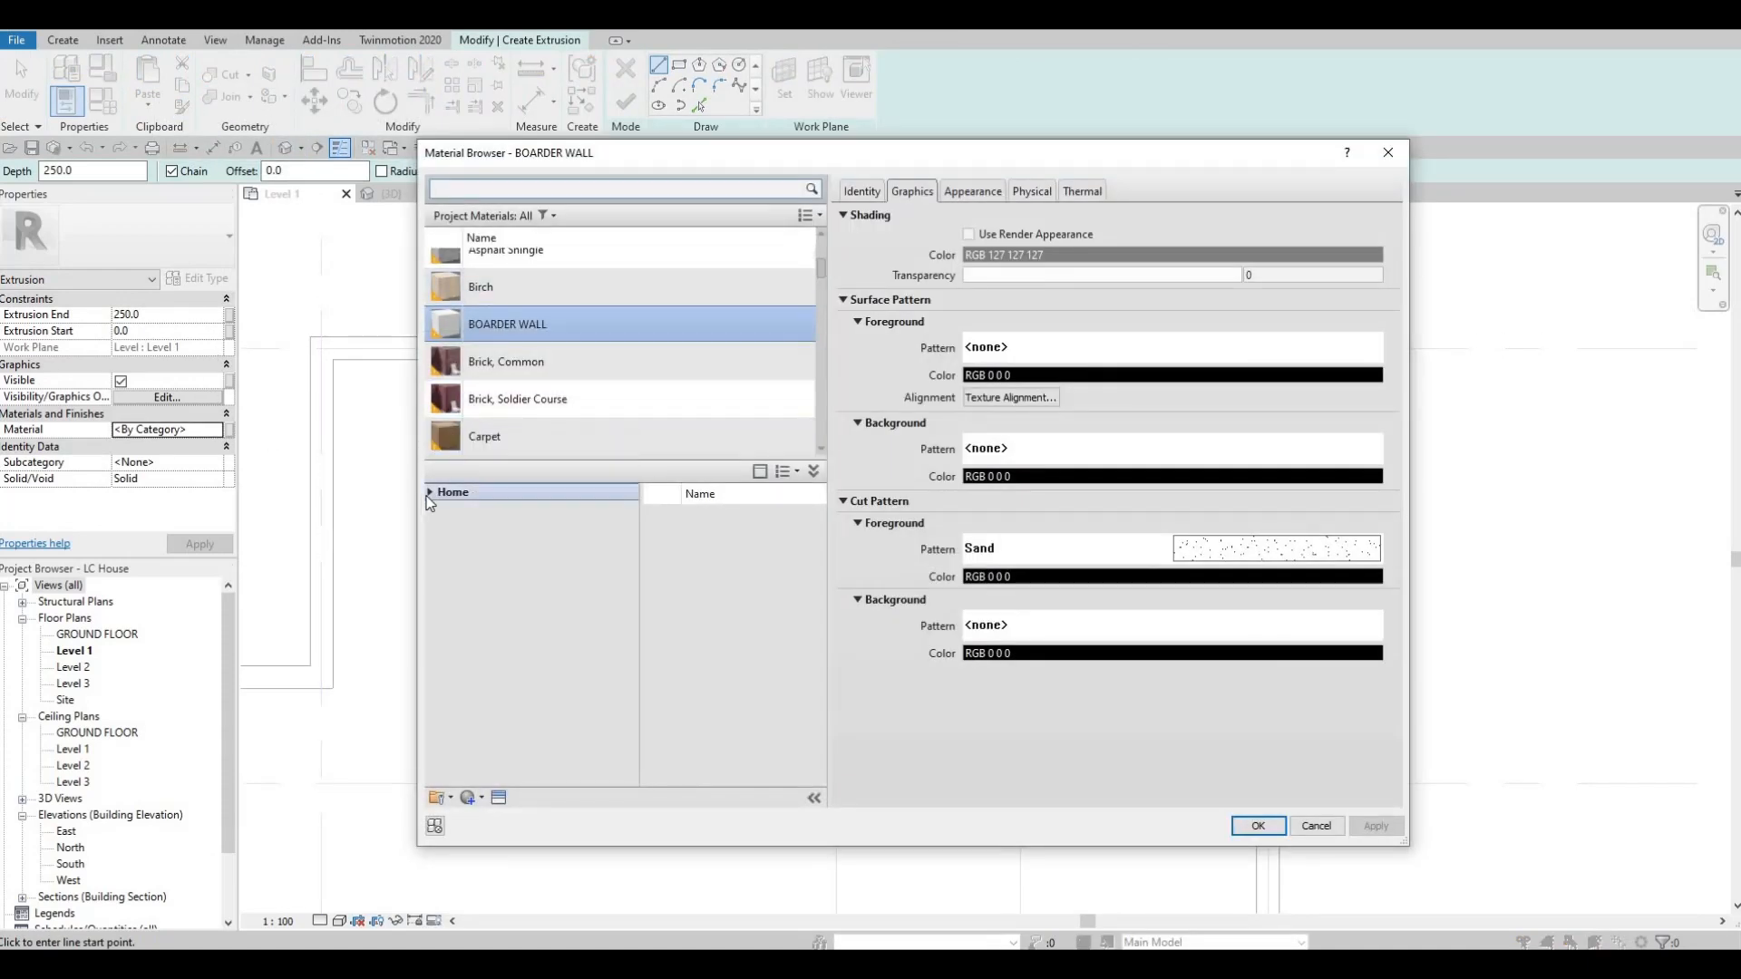
left_click(429, 493)
left_click(439, 525)
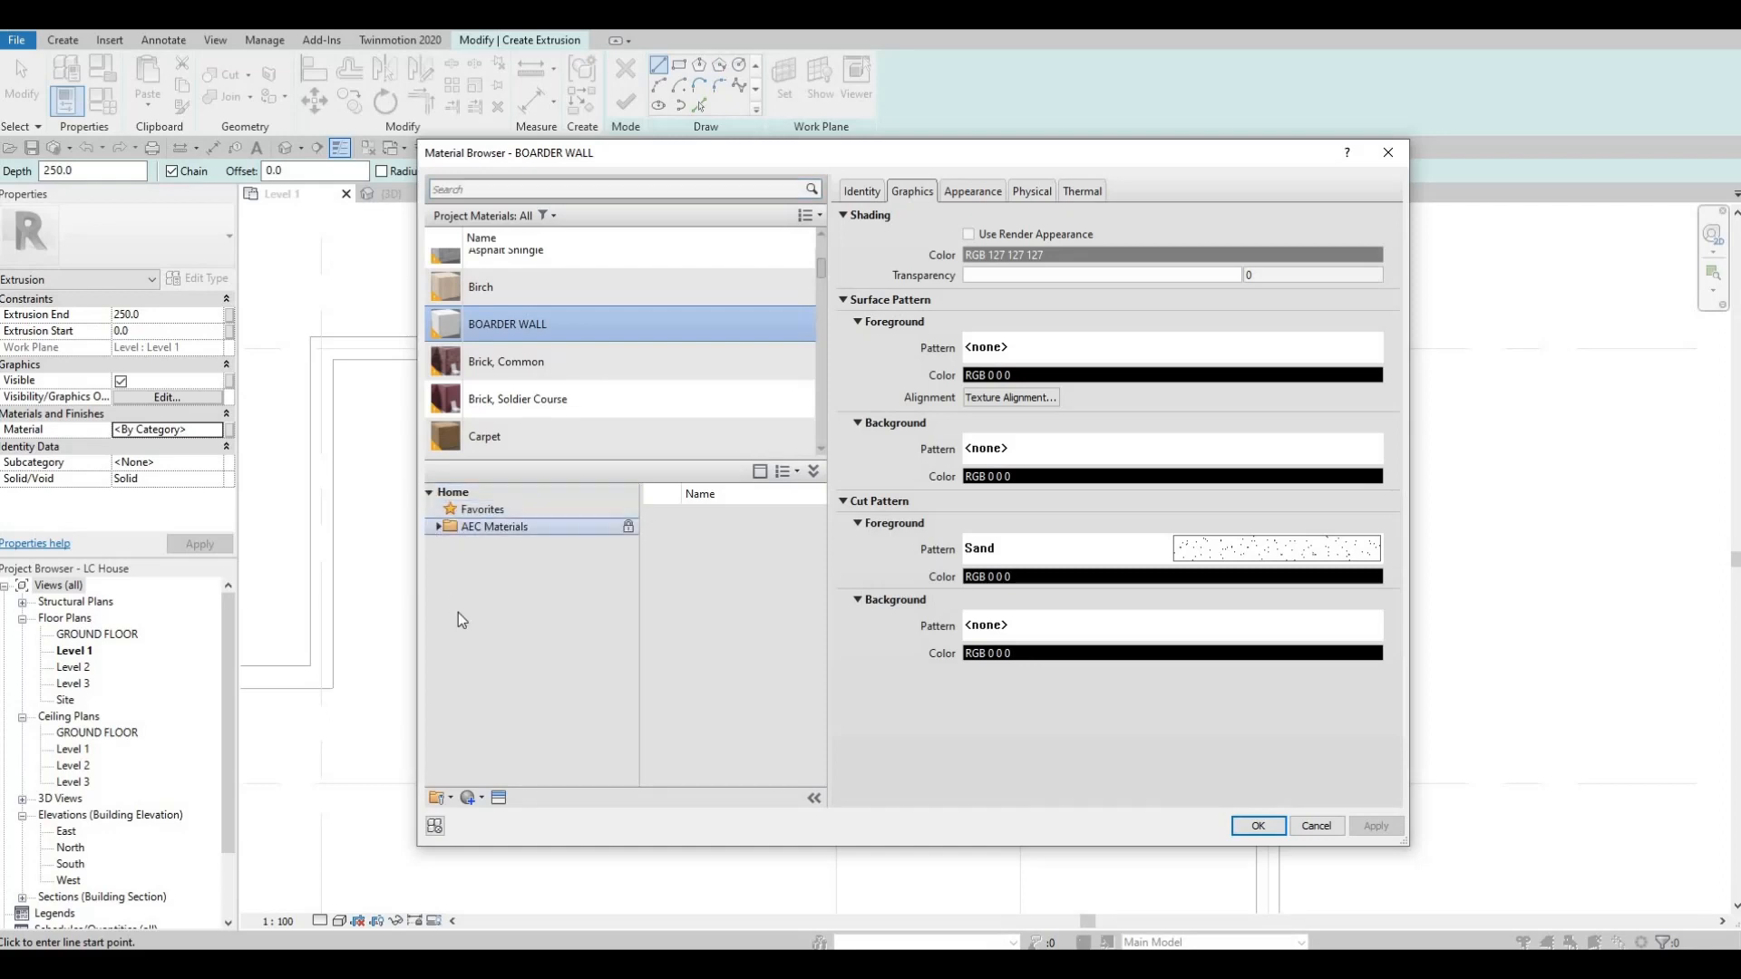
scroll(524, 777, "down", 2)
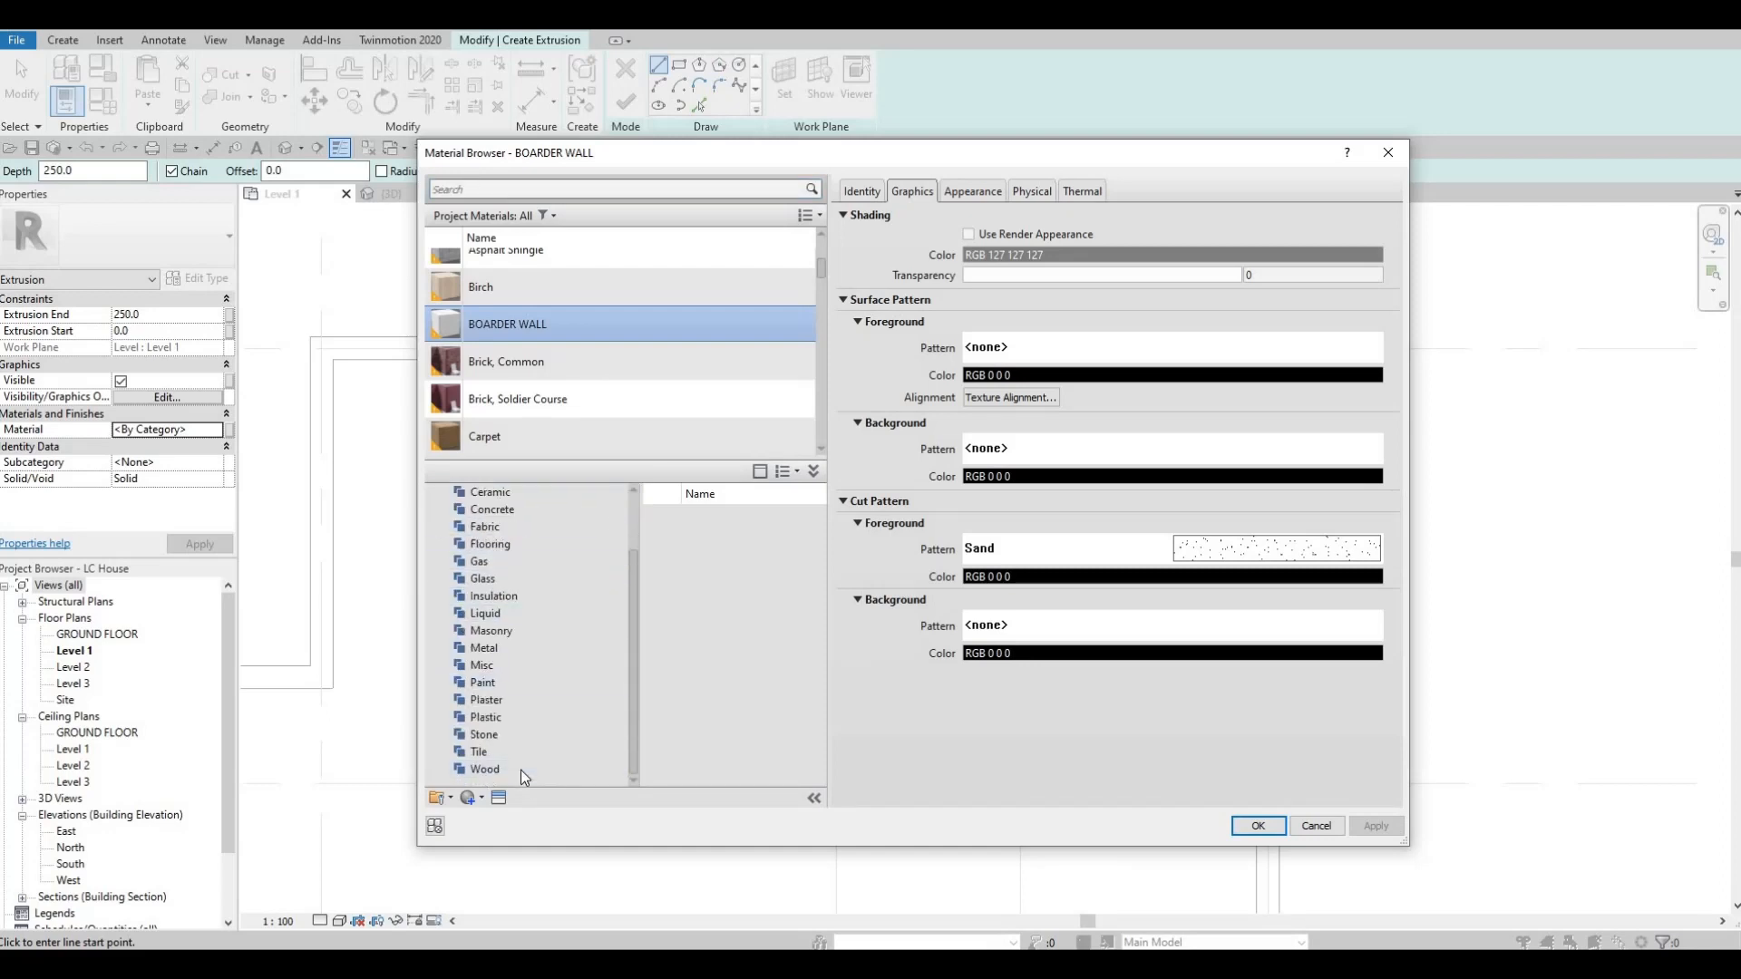
left_click(520, 770)
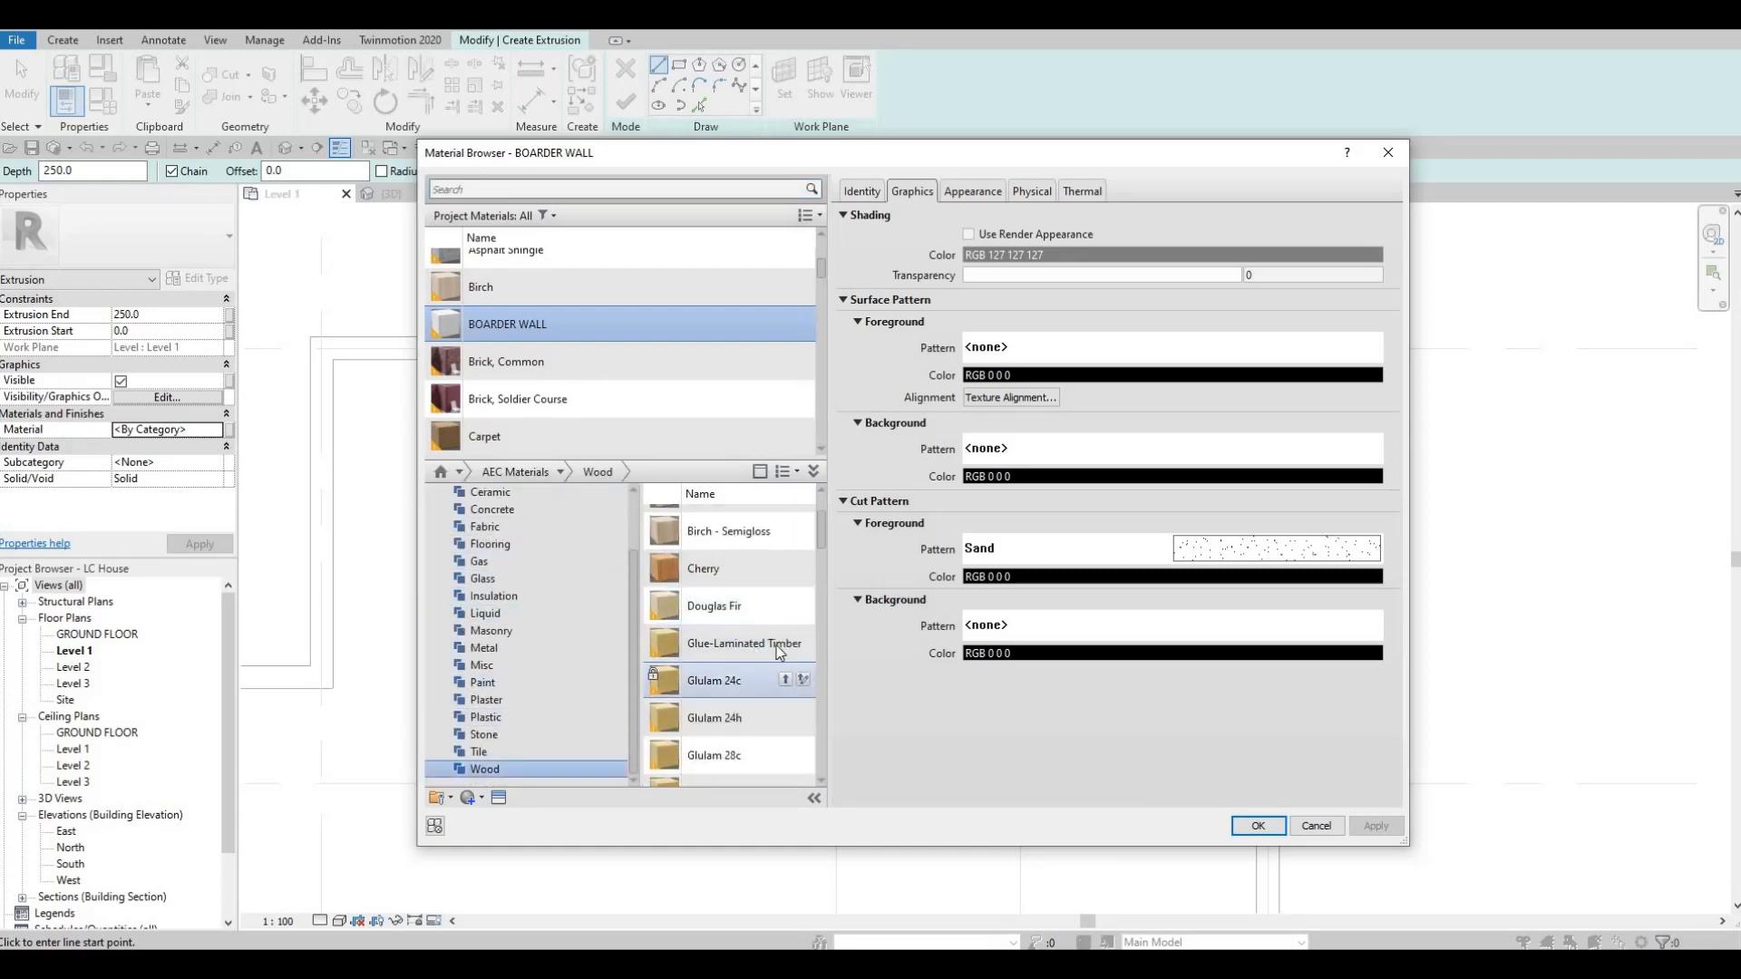
left_click(803, 643)
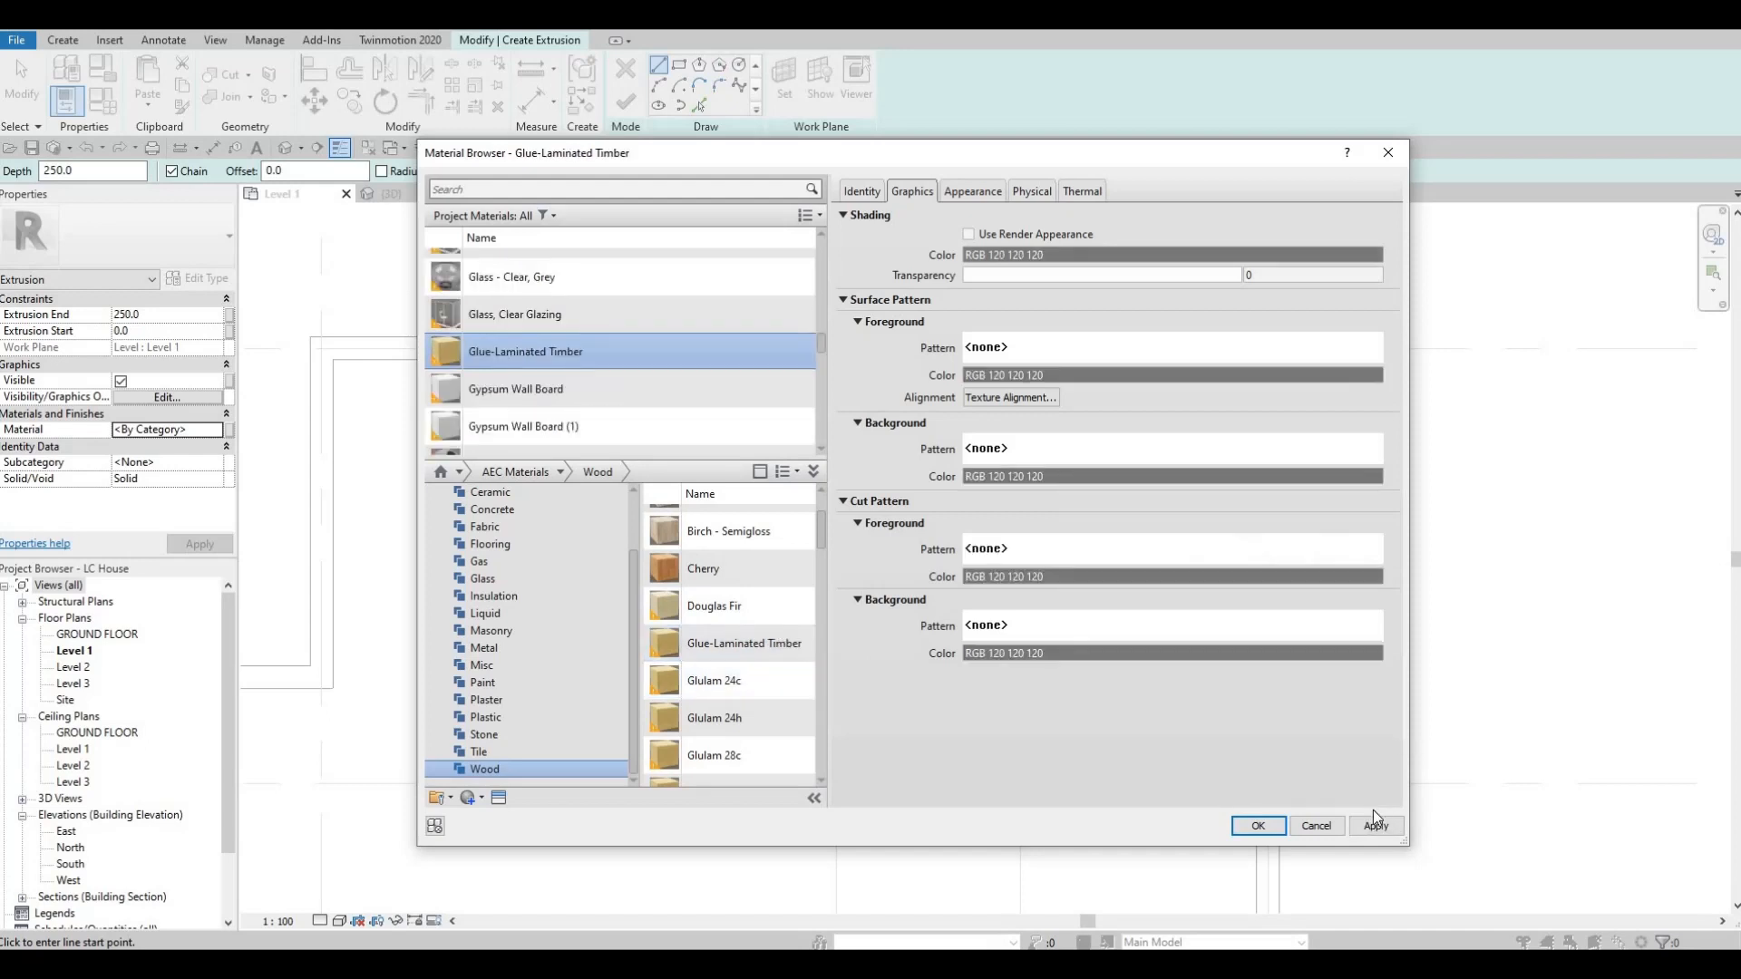
left_click(1274, 827)
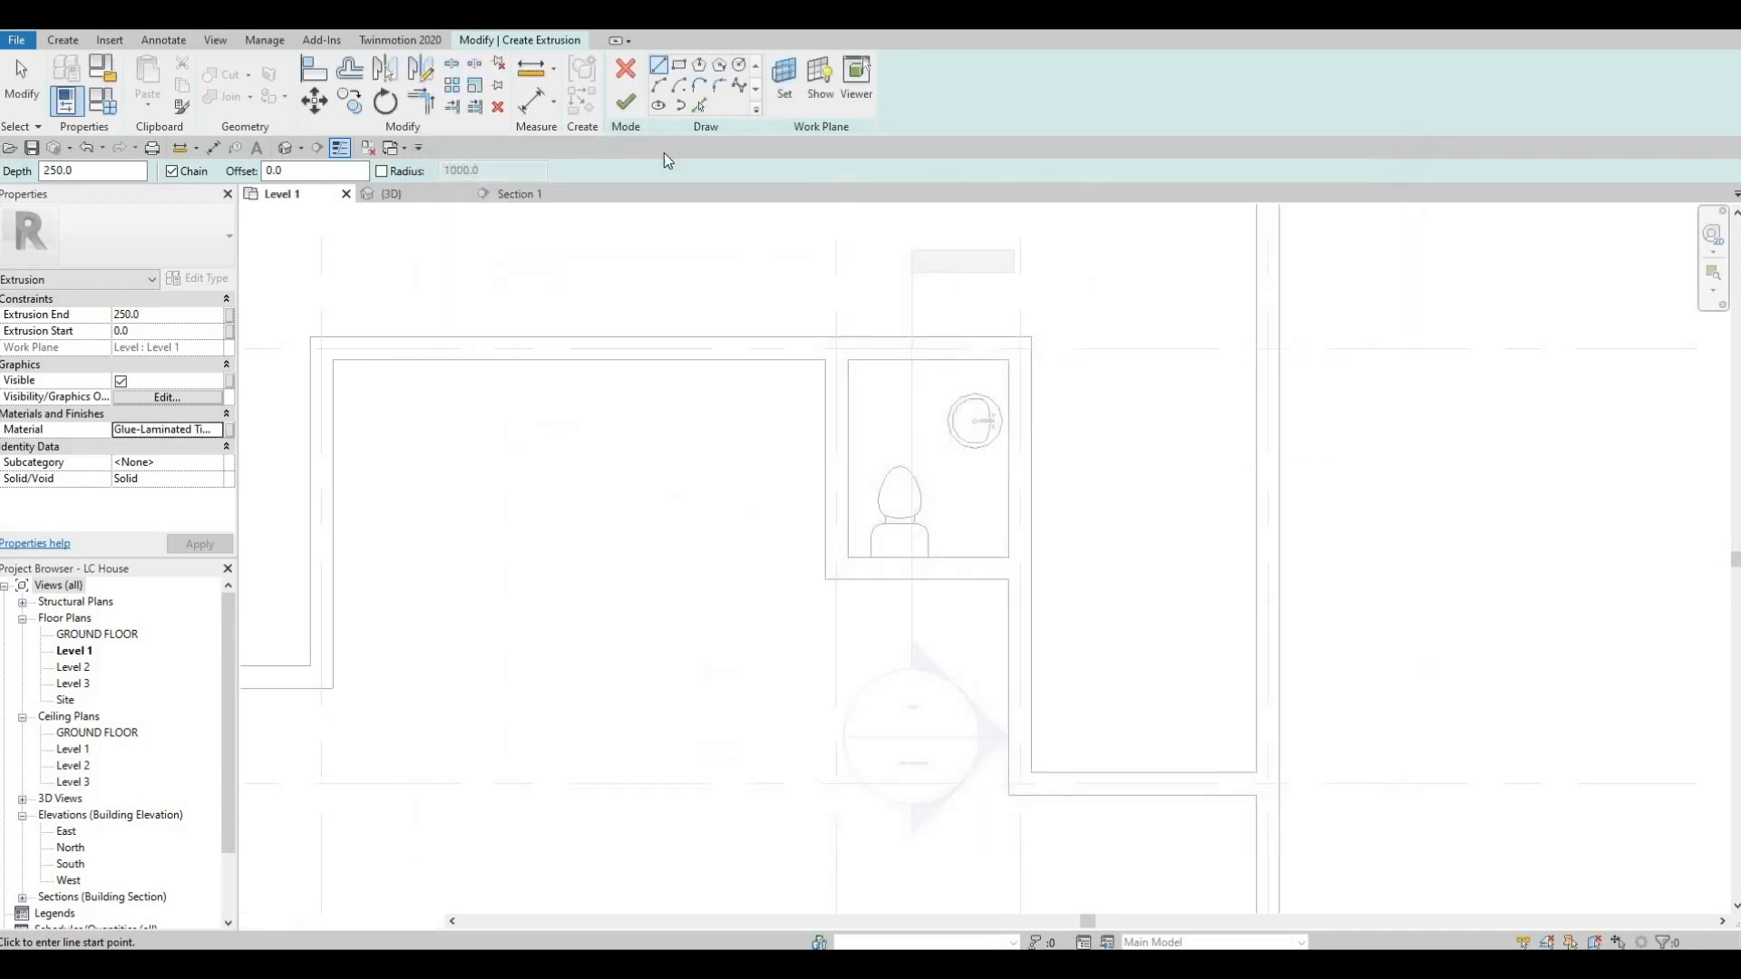
Sketch a rectangle about 569 mm wide and 1740 mm long along the small room's right wall around the sink and finish the 250 mm extrusion.
left_click(679, 72)
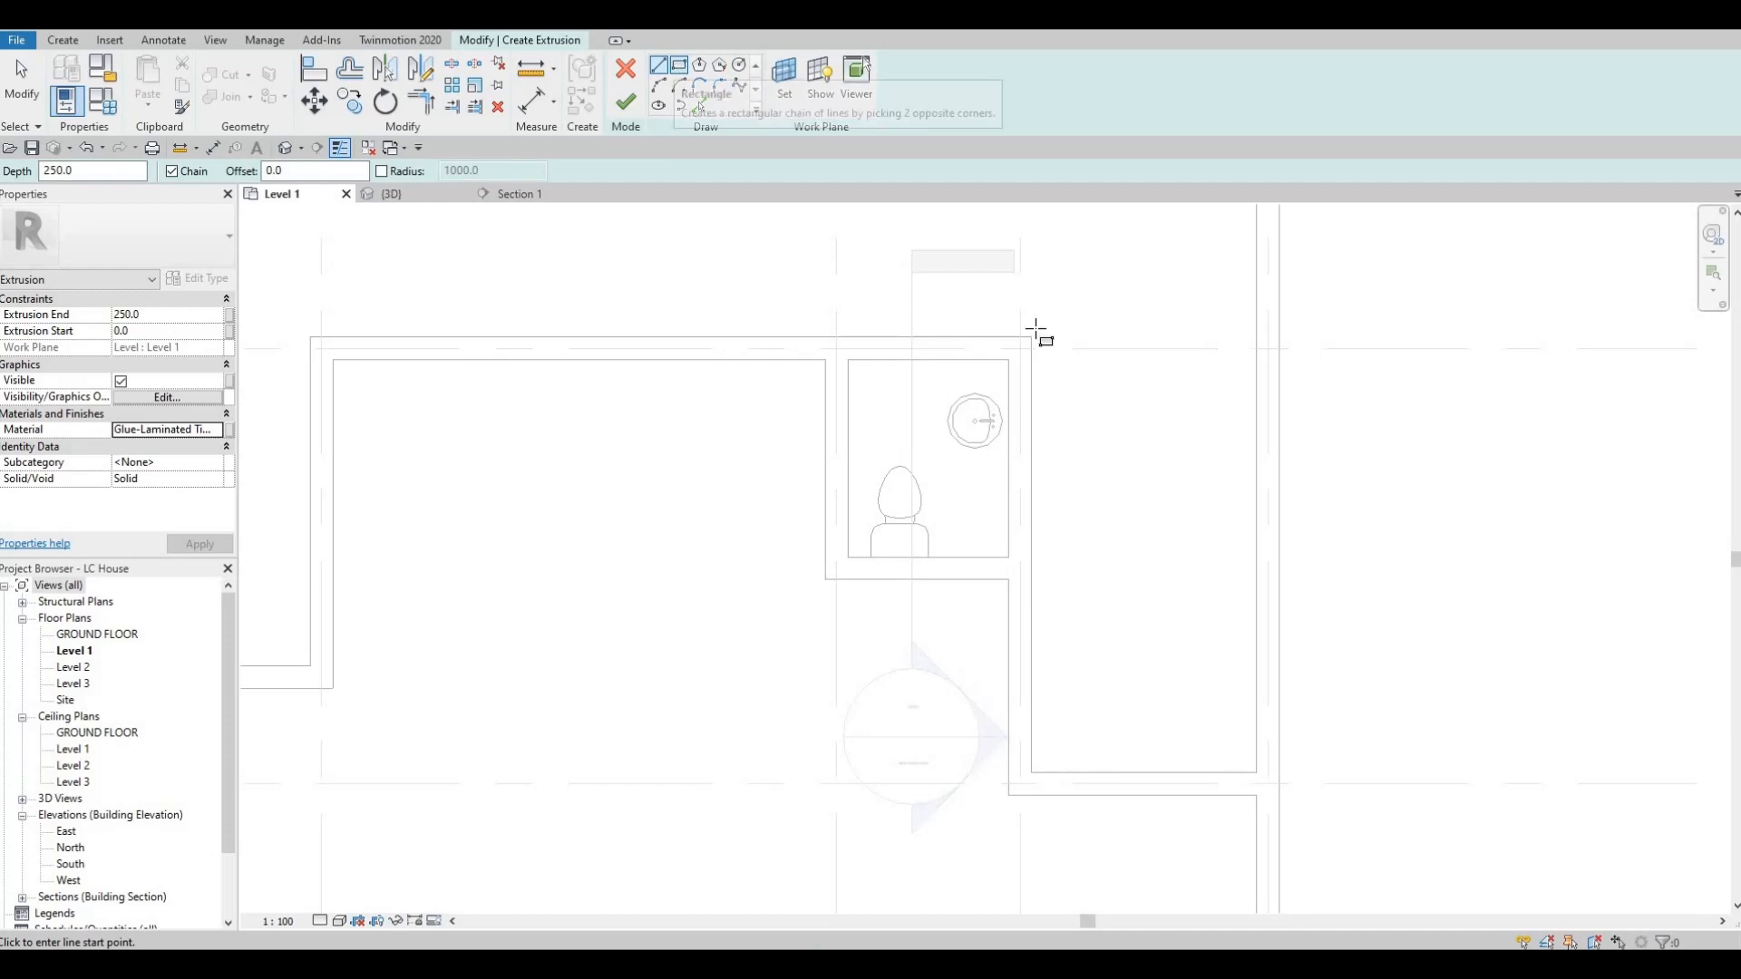
left_click(1020, 360)
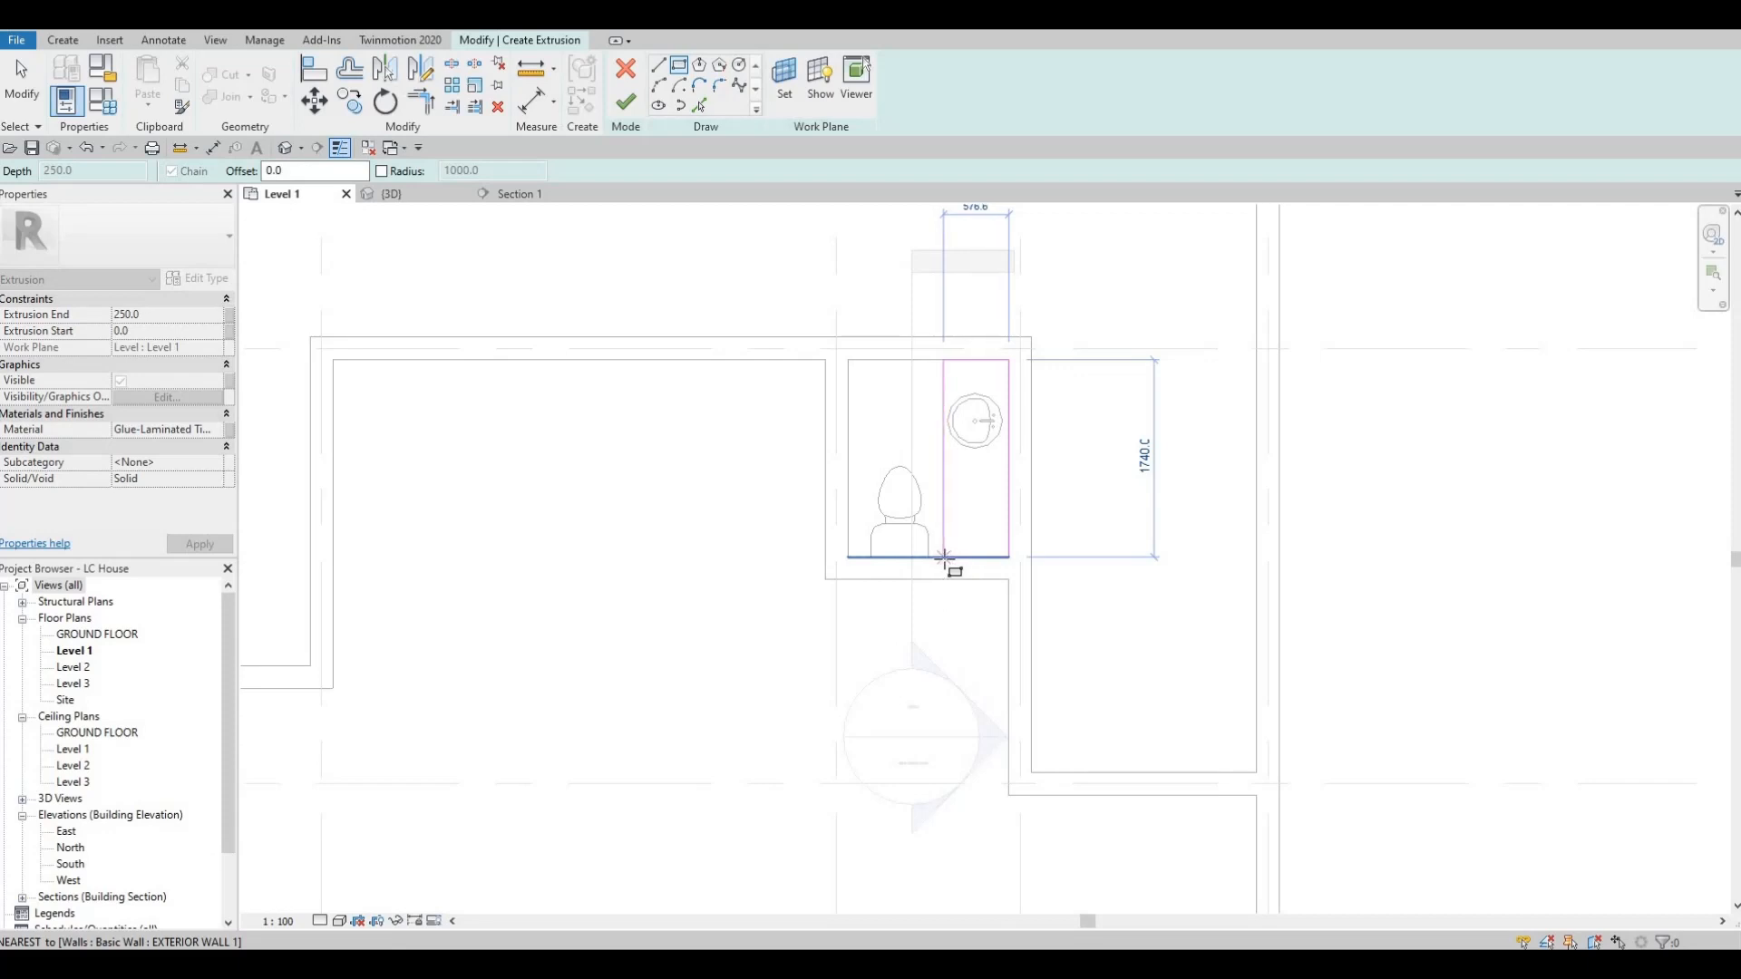
left_click(944, 557)
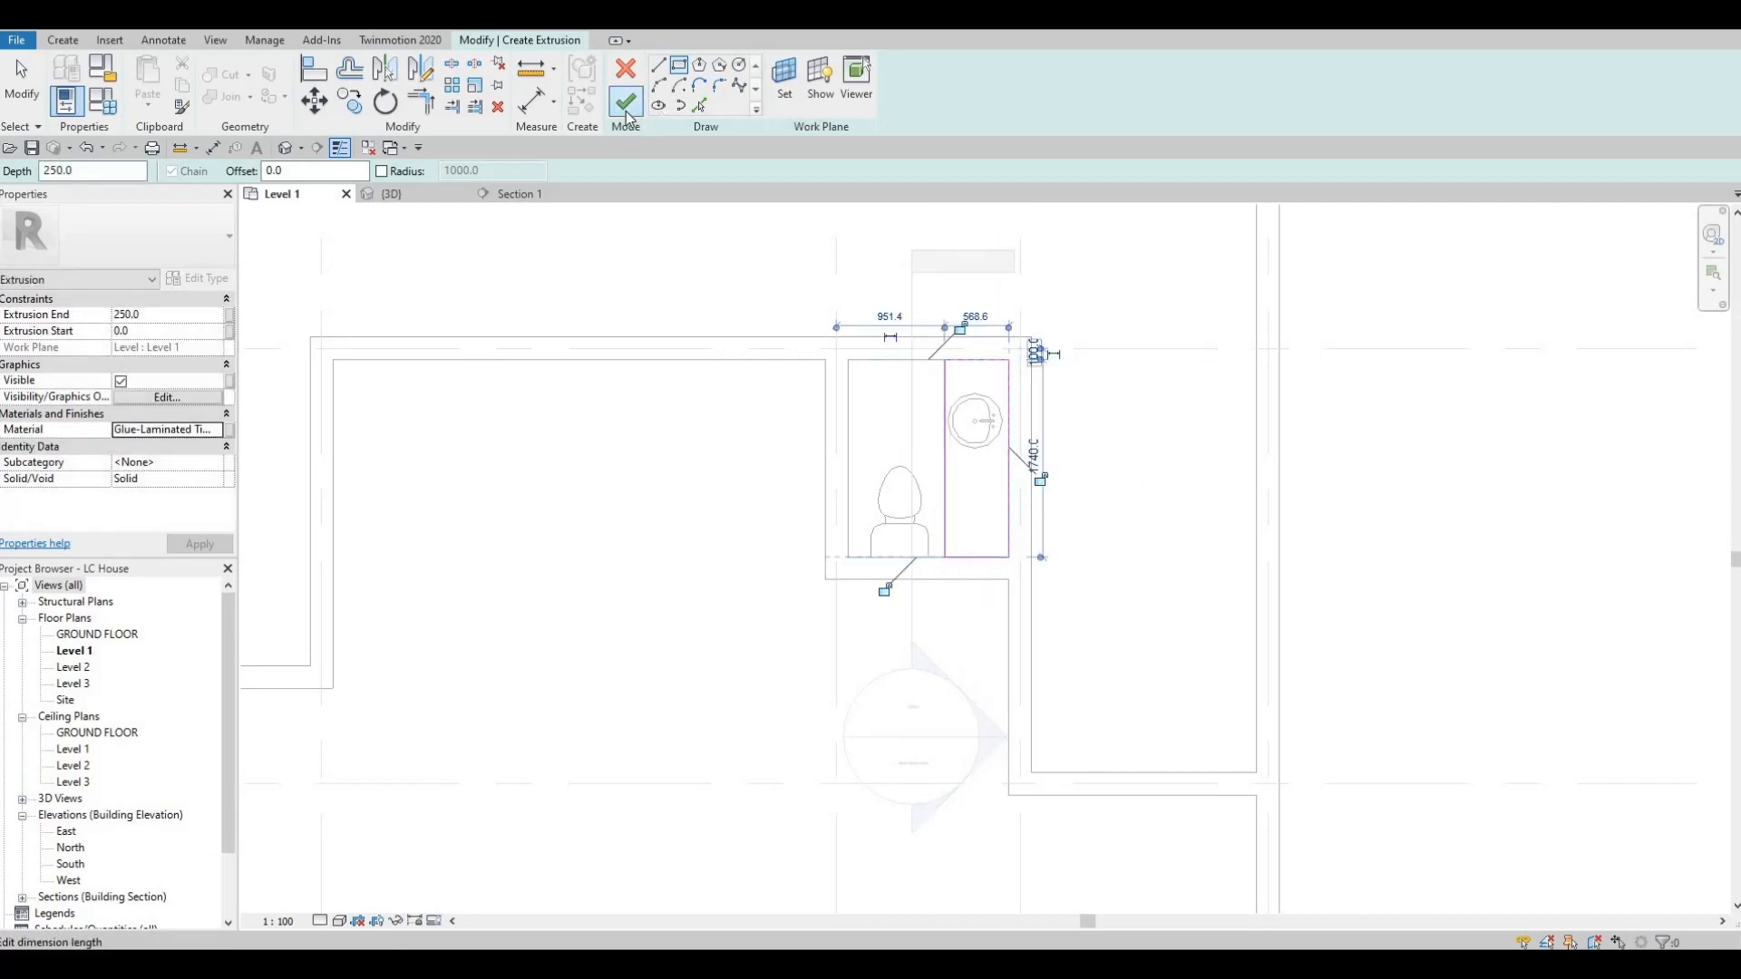
left_click(627, 109)
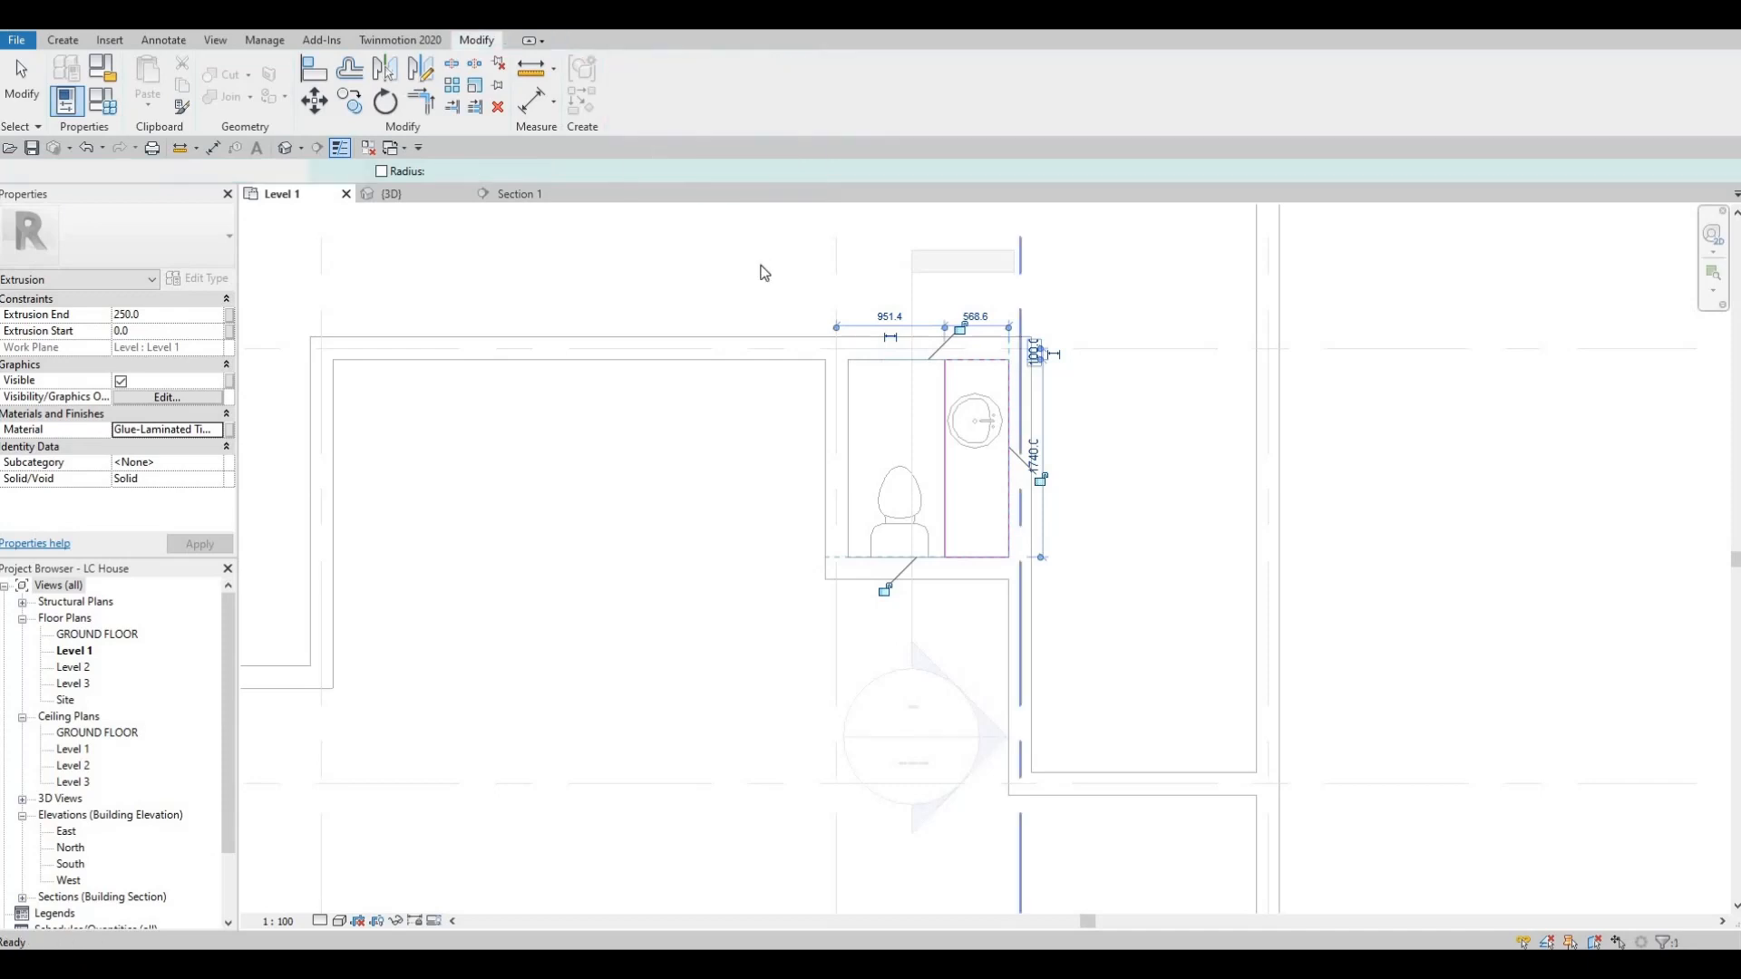
In Section 1, reshape the timber counter to span about 478 to 539 mm above Level 1 beneath the sink, and finish the in-place model.
left_click(519, 196)
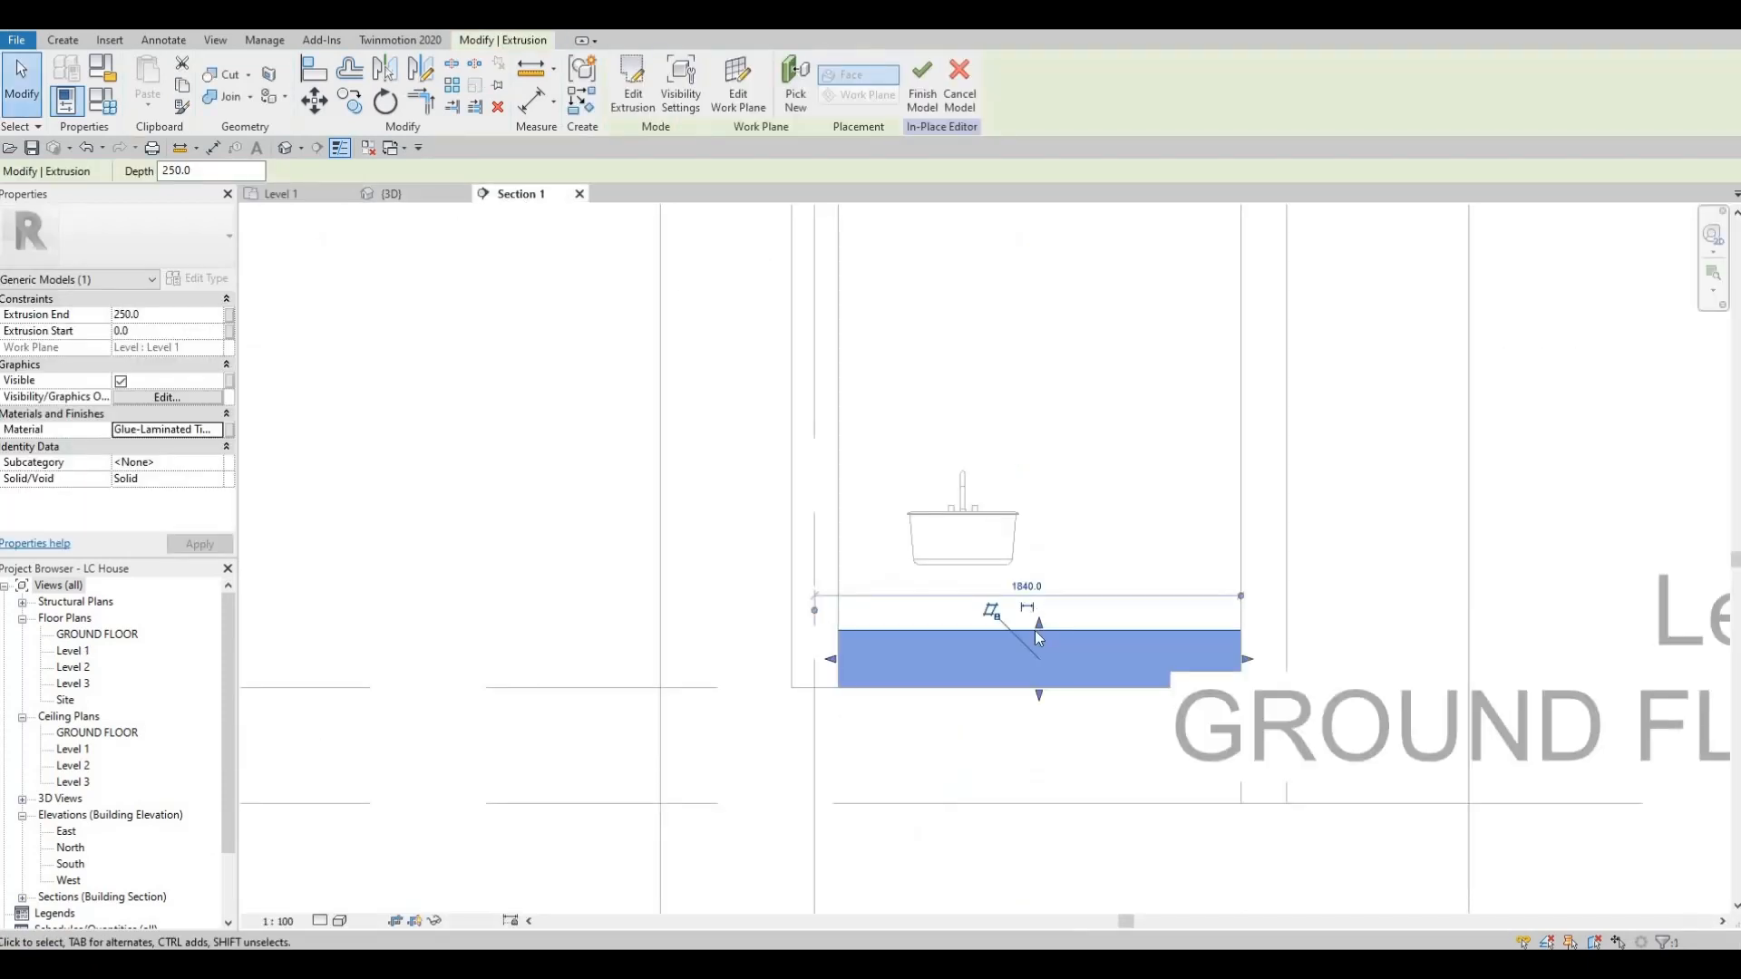
left_click_drag(1038, 629, 1039, 559)
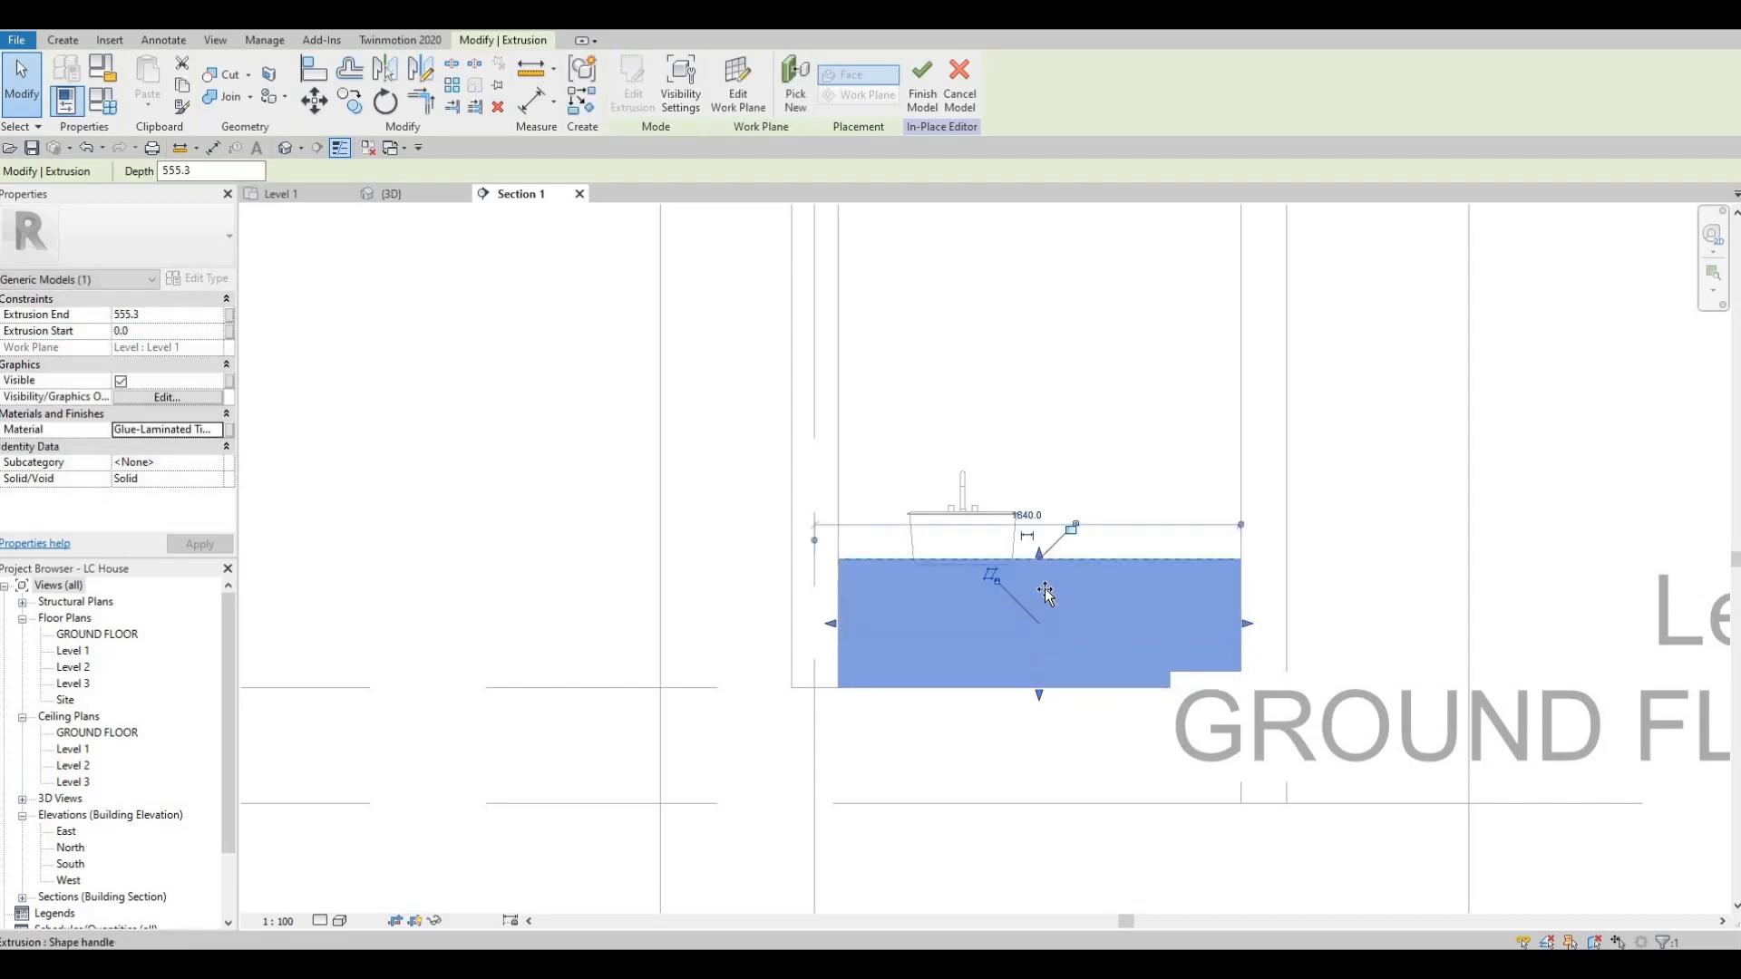
left_click_drag(1040, 695, 967, 583)
scroll(1039, 558, "up", 5)
scroll(987, 600, "down", 3)
scroll(1032, 592, "up", 2)
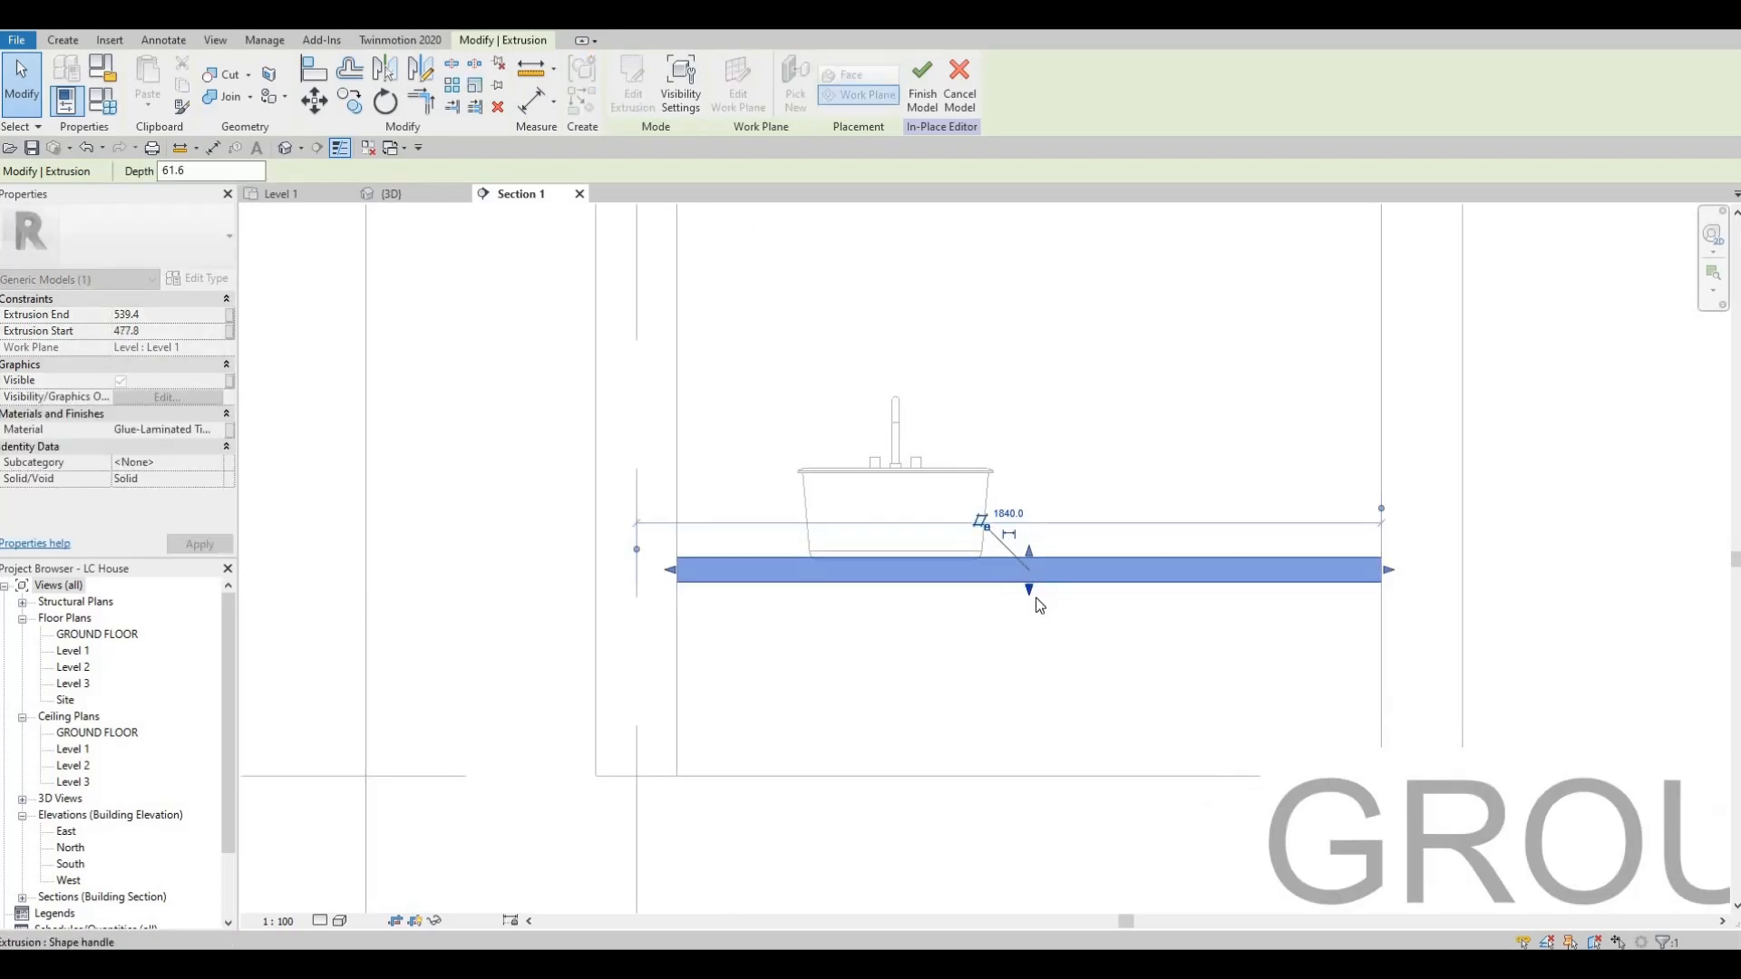
key("Escape")
scroll(973, 561, "down", 1)
middle_click_drag(959, 564, 914, 521)
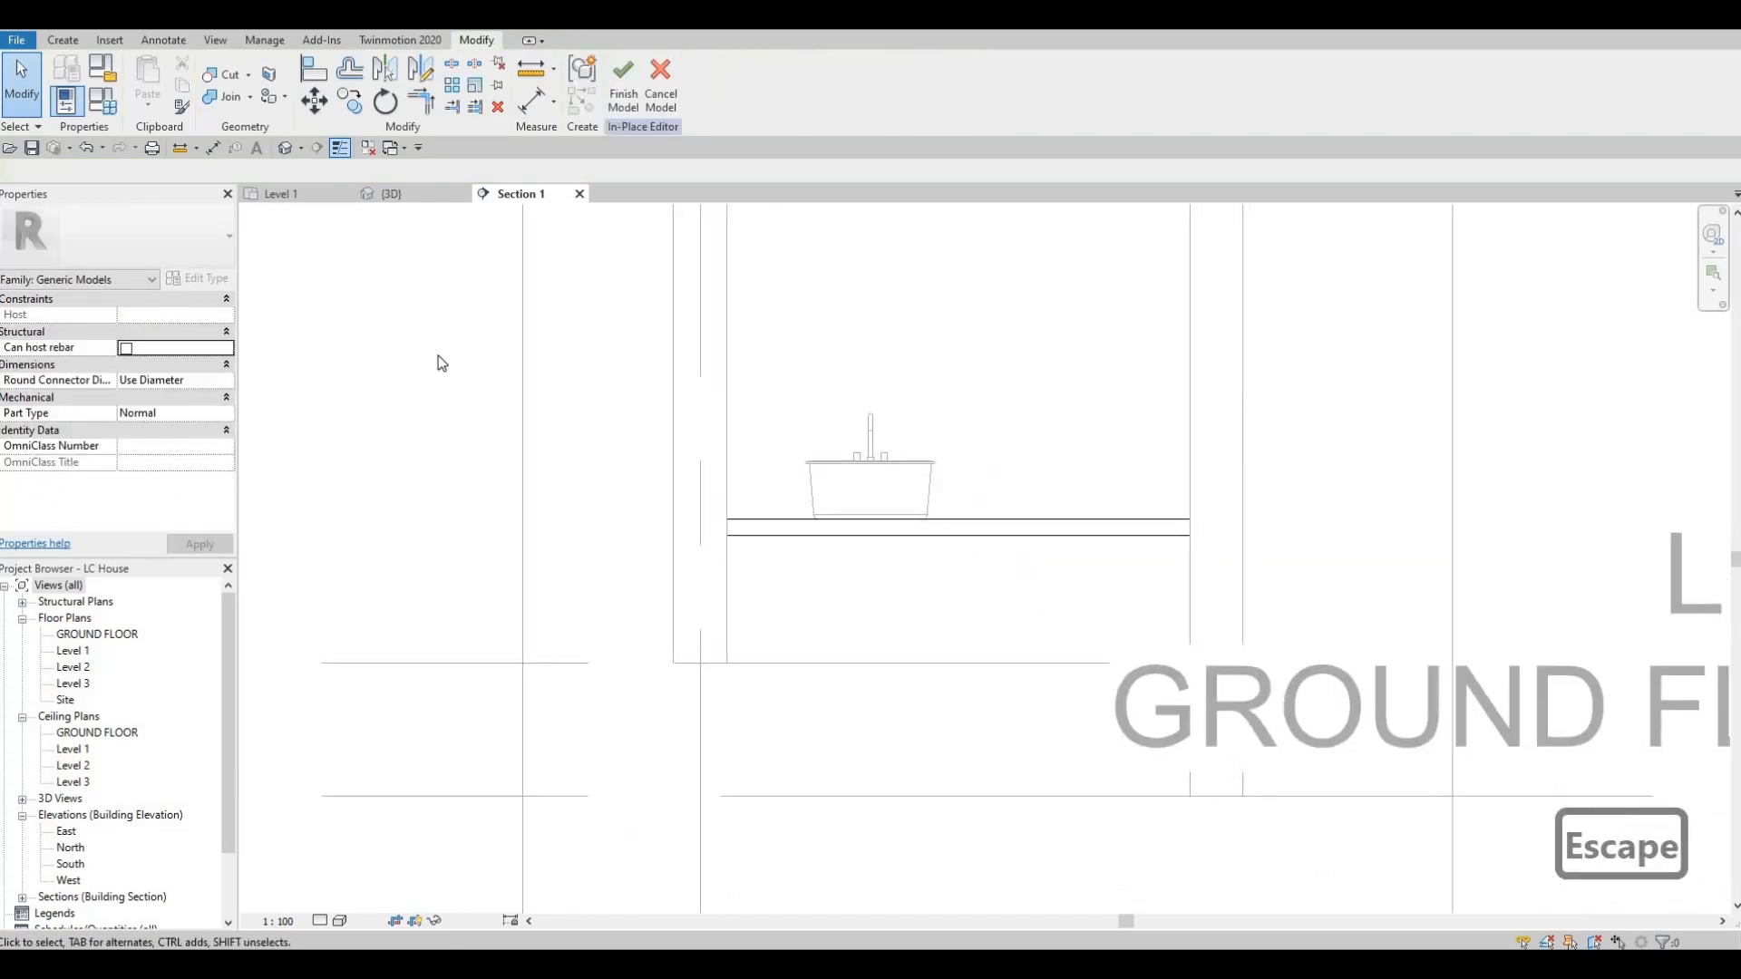
left_click(626, 86)
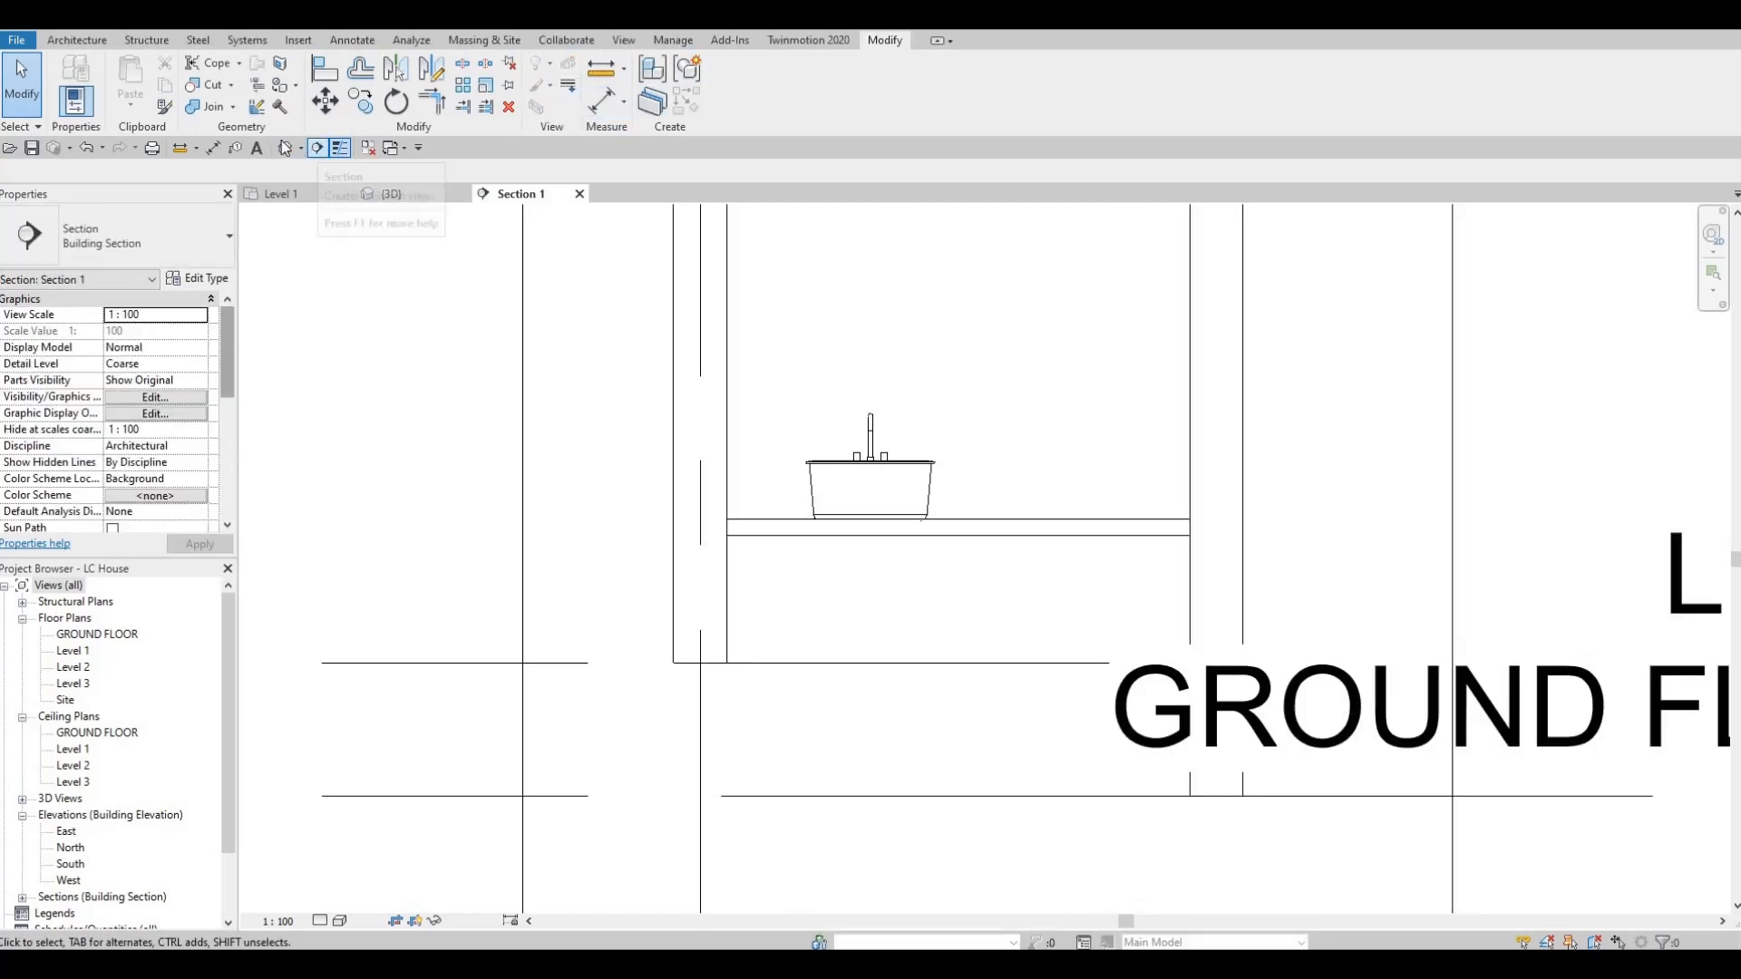
Examine the round sink and its timber counter from several angles in the 3D view.
left_click(390, 193)
middle_click_drag(681, 439, 1170, 426, "shift")
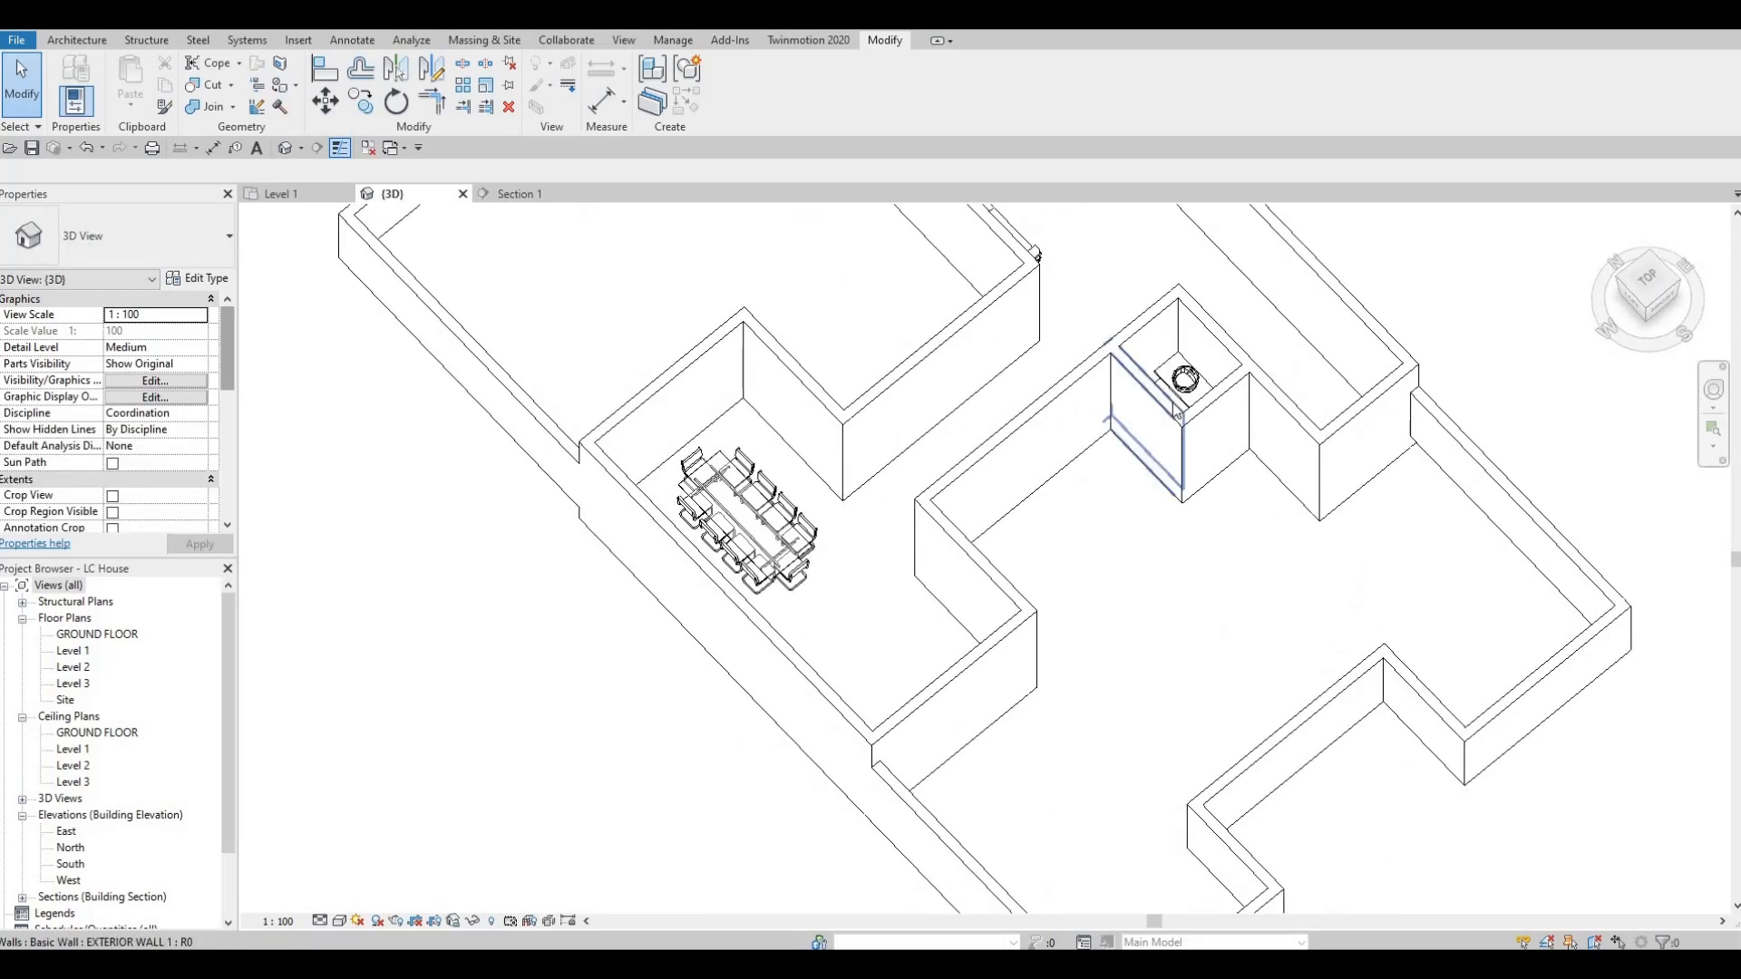
scroll(1275, 478, "up", 5)
middle_click_drag(1155, 549, 956, 622, "shift")
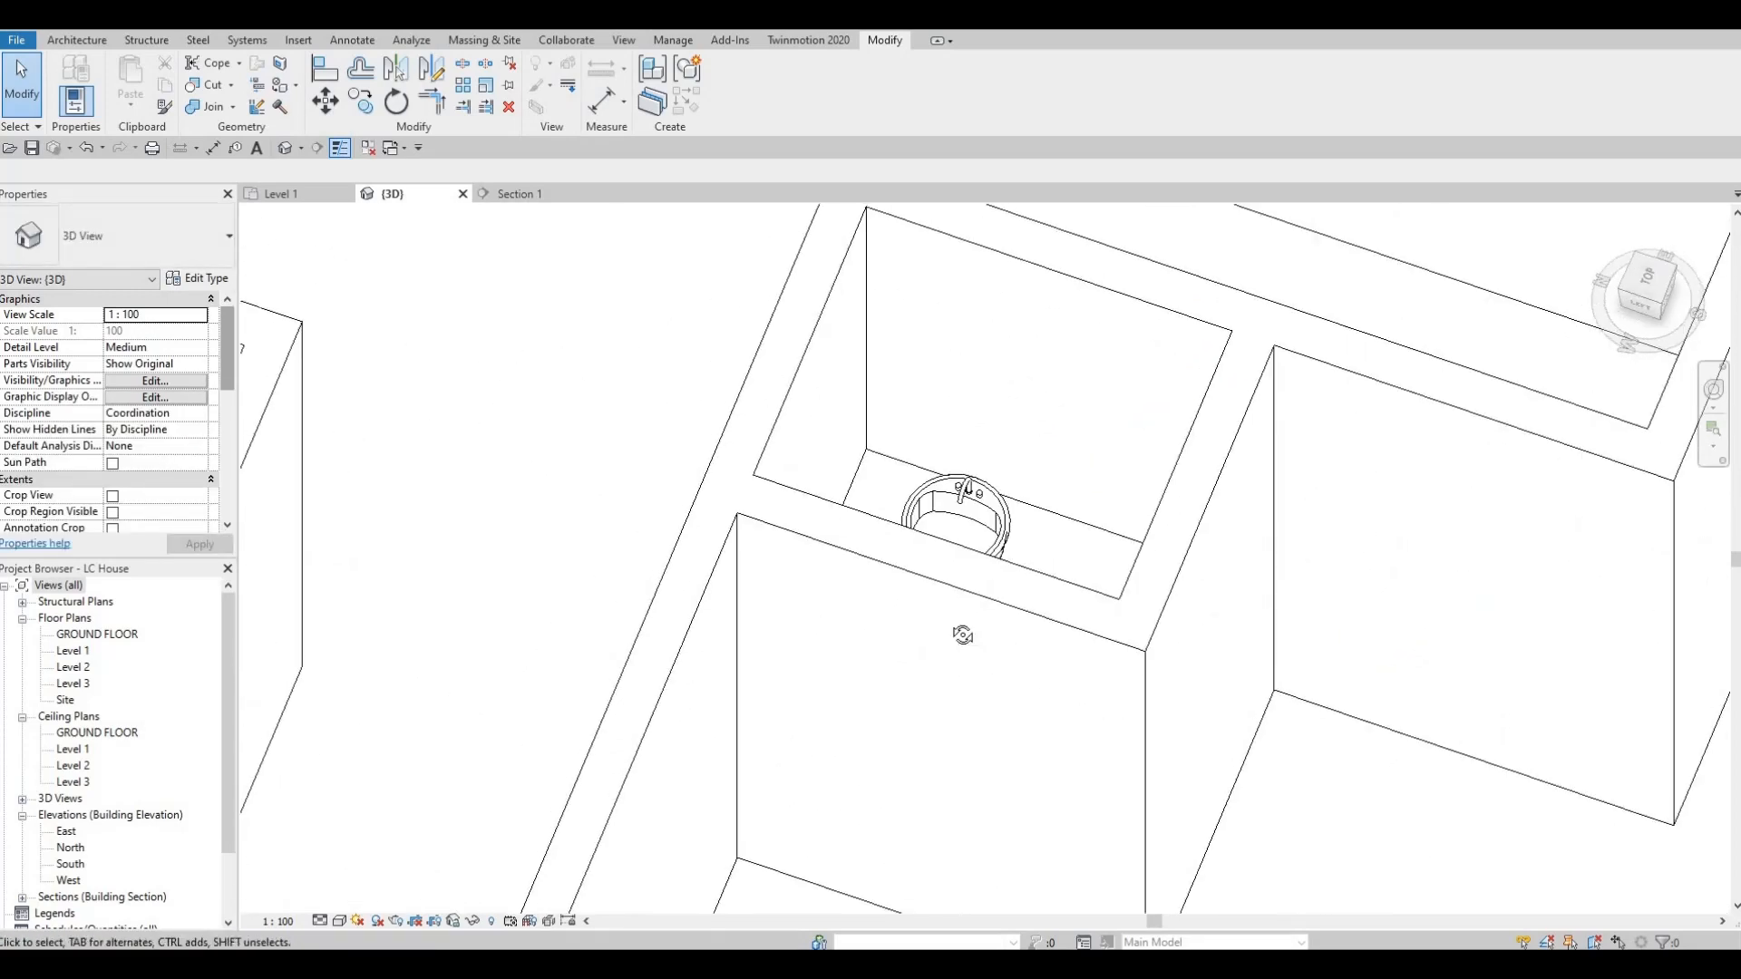
scroll(995, 602, "up", 4)
middle_click_drag(1144, 555, 1071, 396)
left_click(1166, 555)
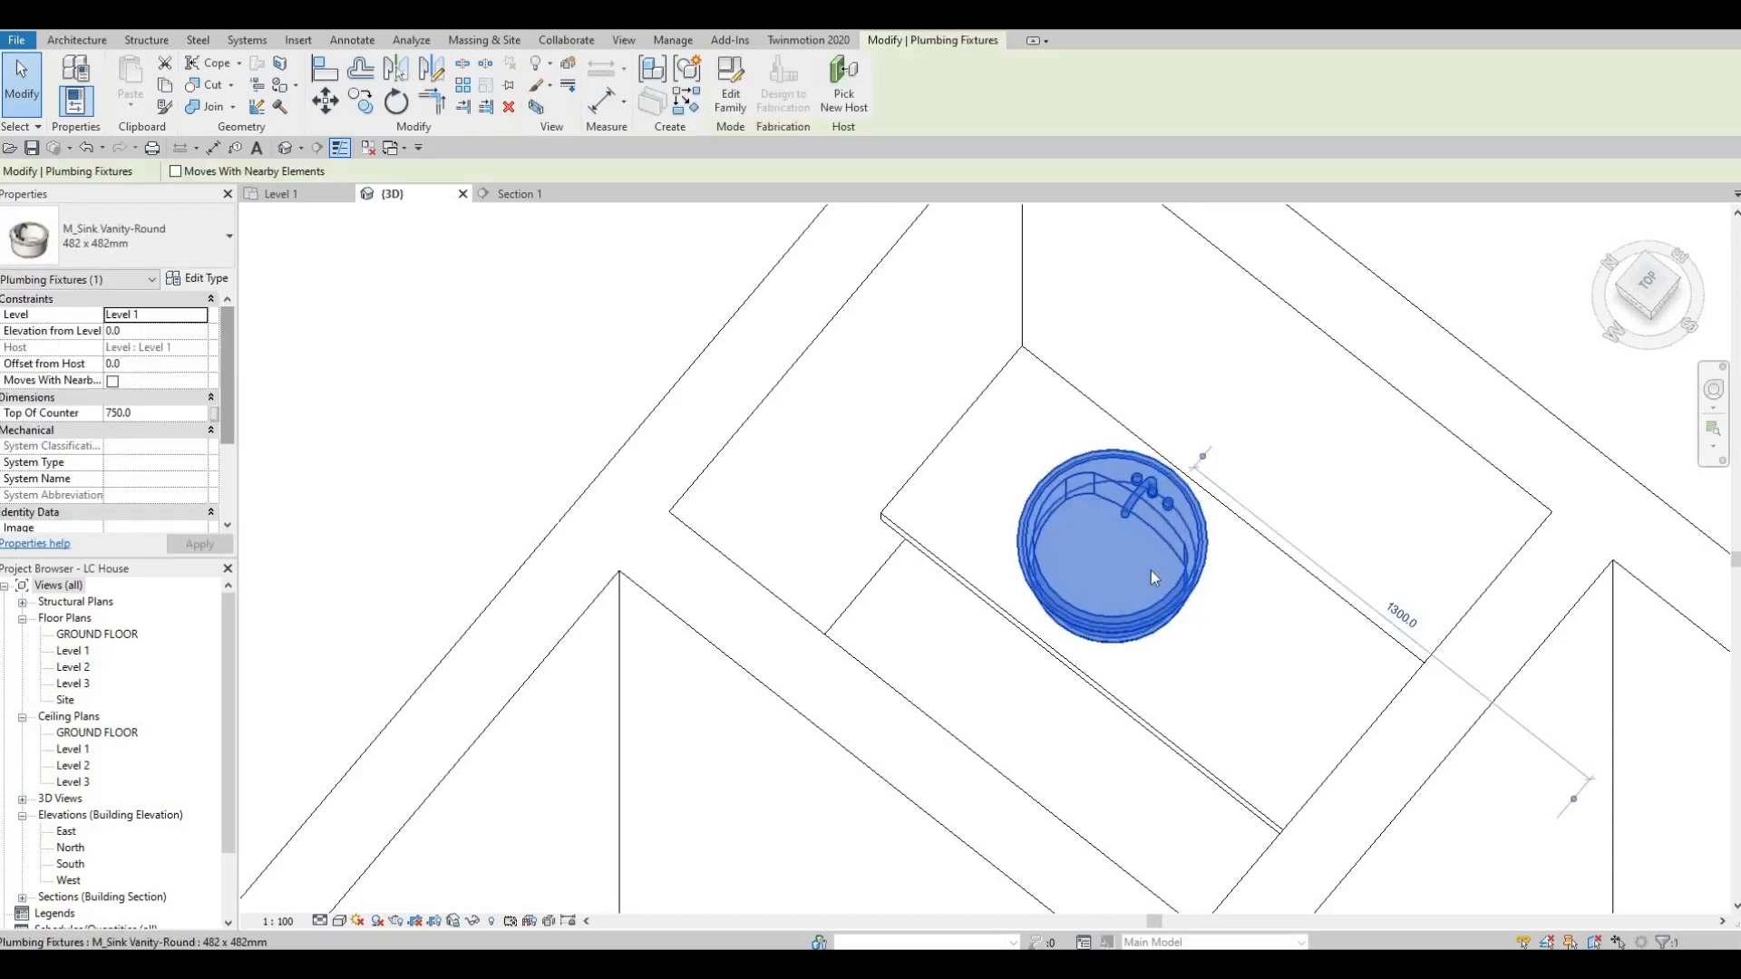
scroll(1170, 569, "down", 3)
key("Escape")
key("Escape")
middle_click_drag(1207, 515, 1267, 459)
middle_click_drag(1125, 671, 1224, 558, "shift")
middle_click_drag(1176, 345, 1168, 413)
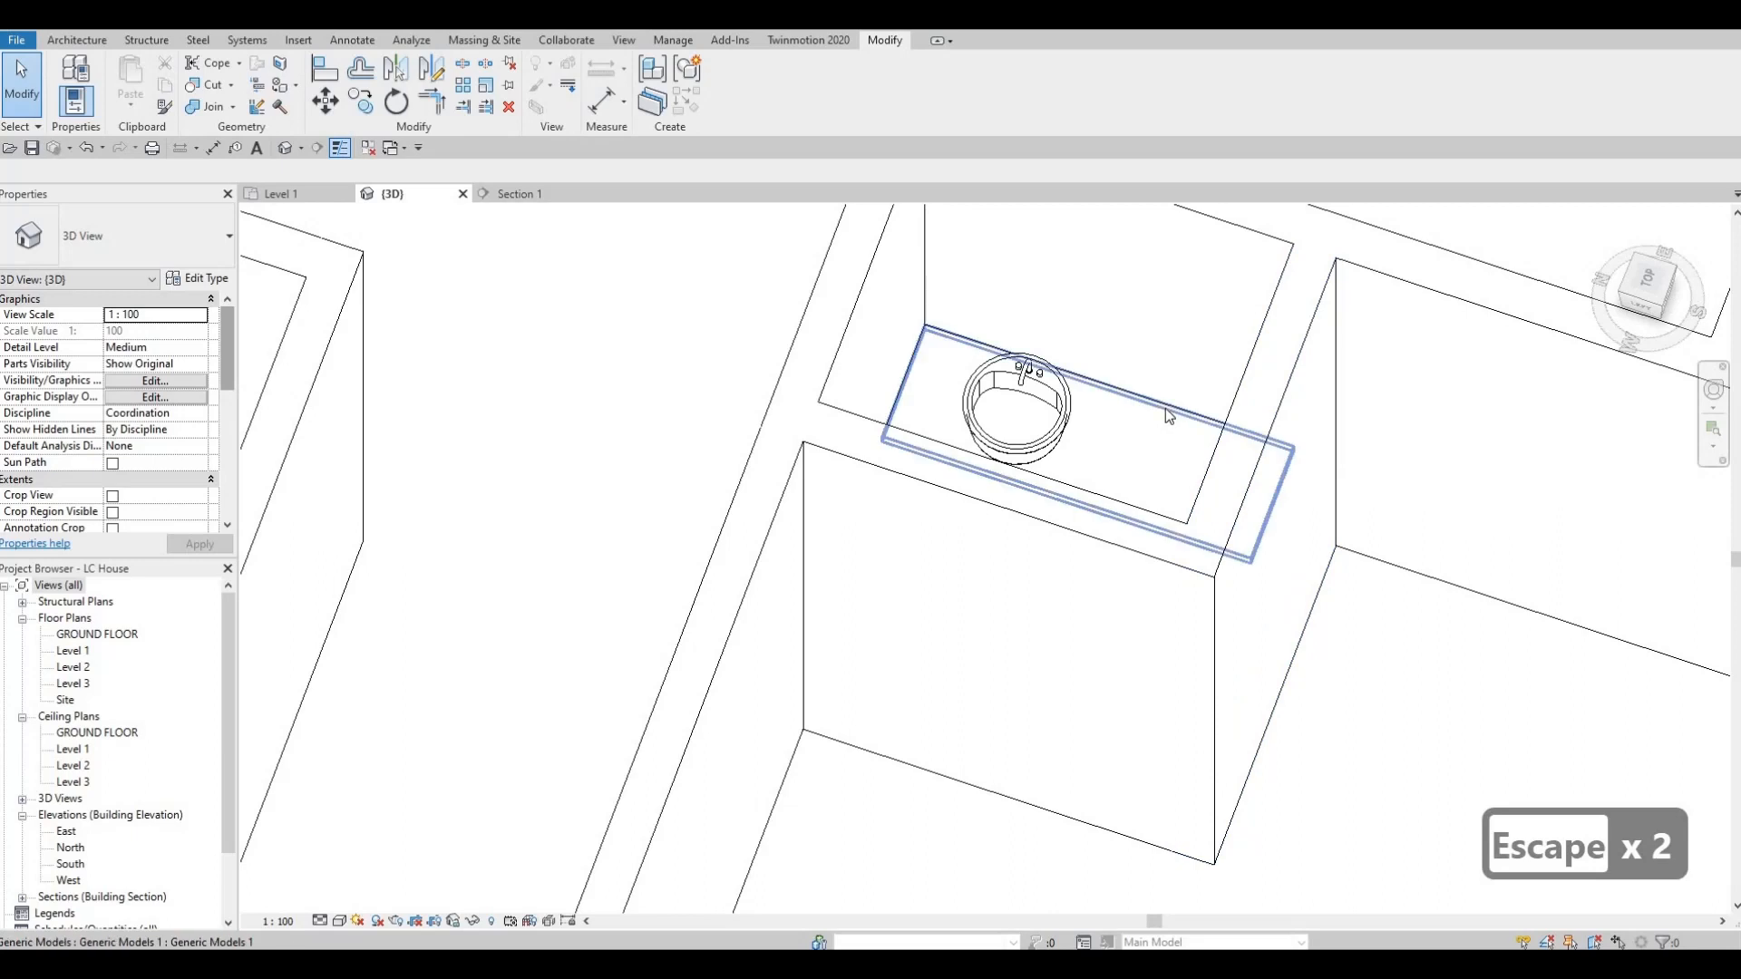
Return to the Section 1 view of the sink and counter.
left_click(501, 193)
middle_click_drag(847, 502, 845, 550)
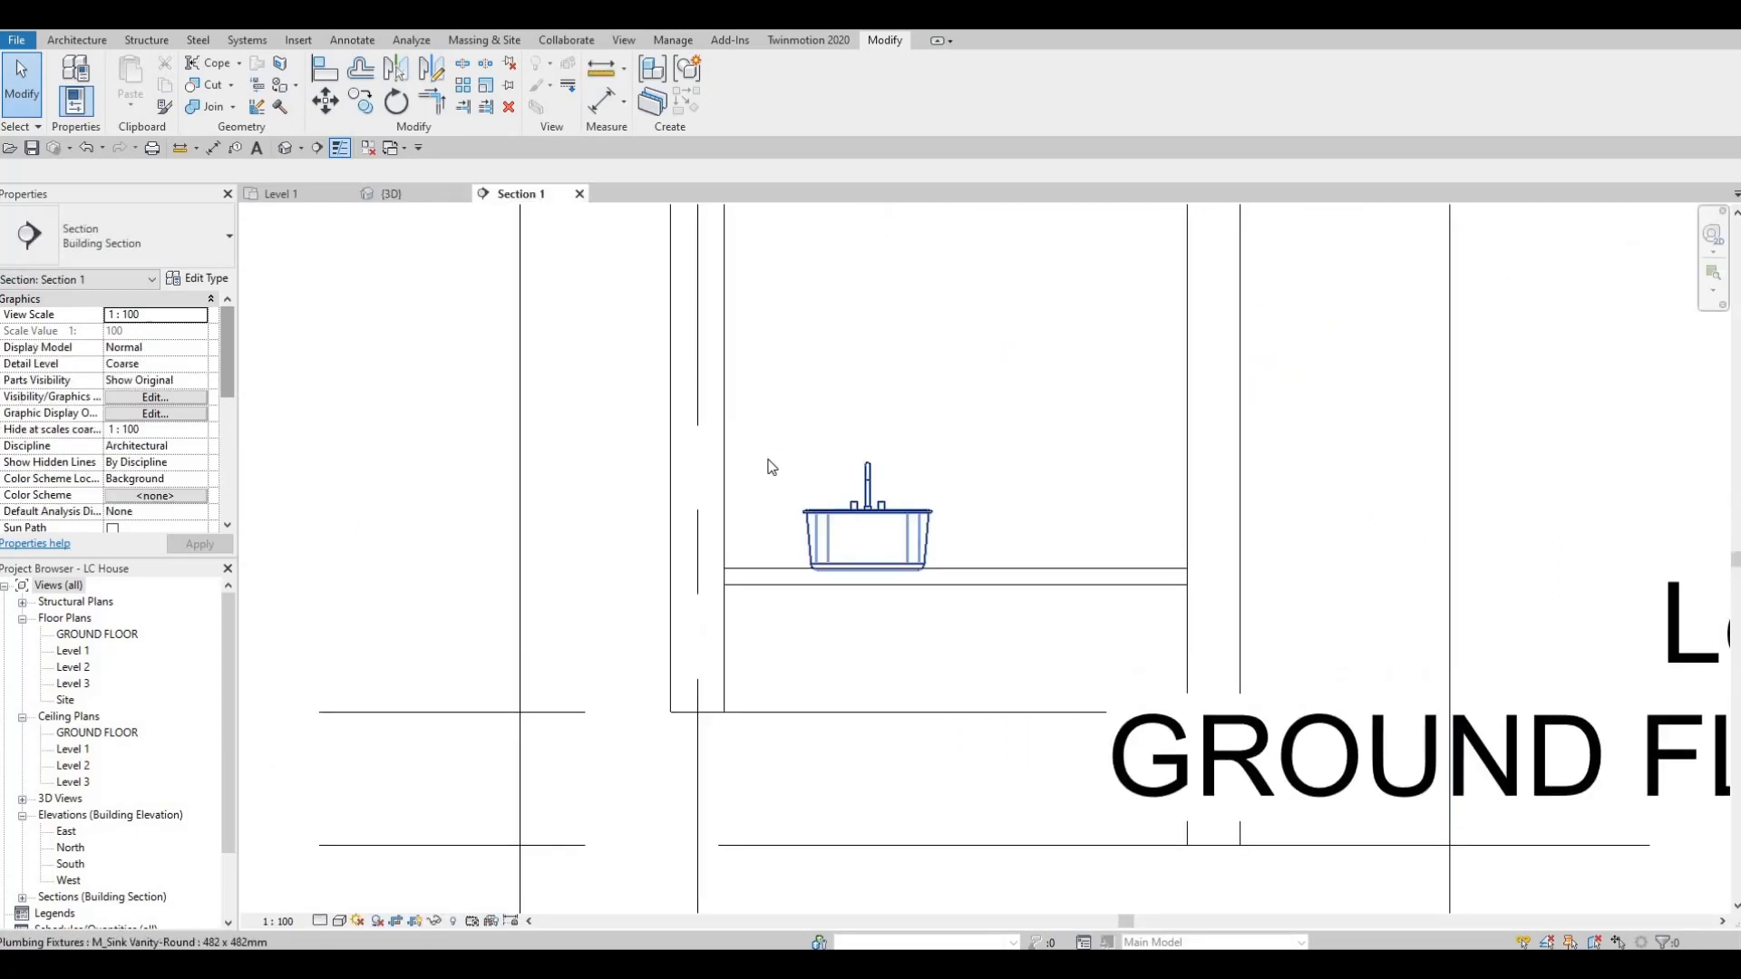
scroll(882, 513, "down", 1)
middle_click_drag(1049, 392, 1014, 446)
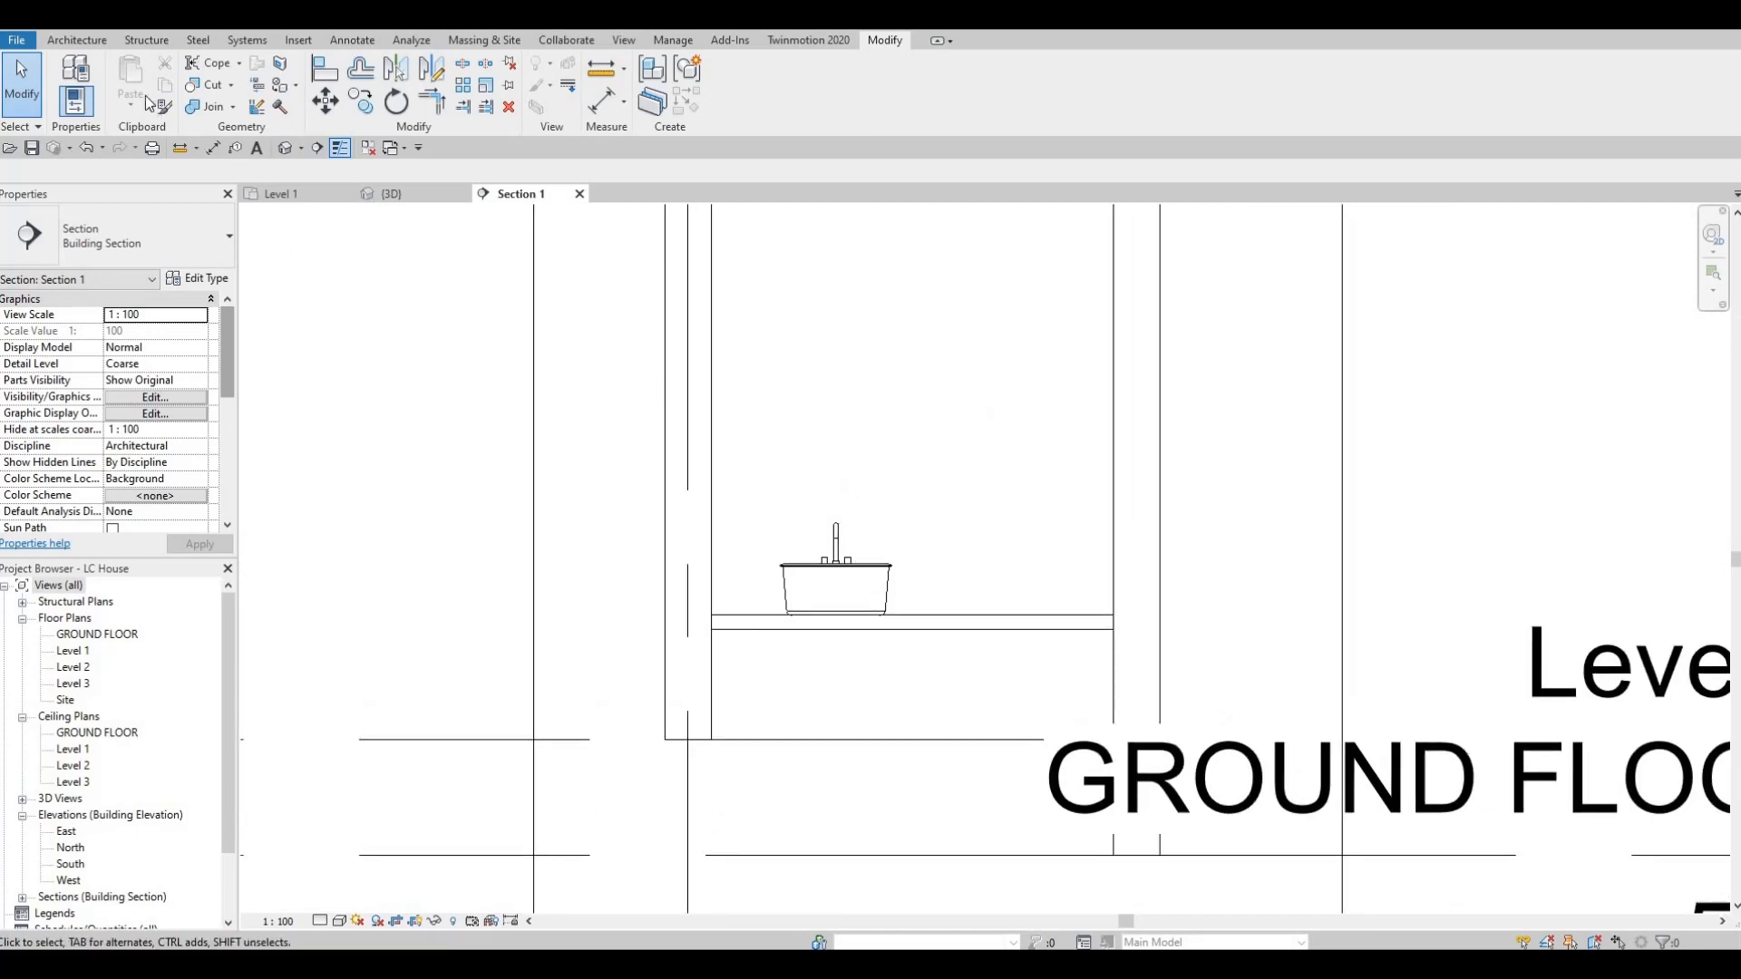
left_click(77, 41)
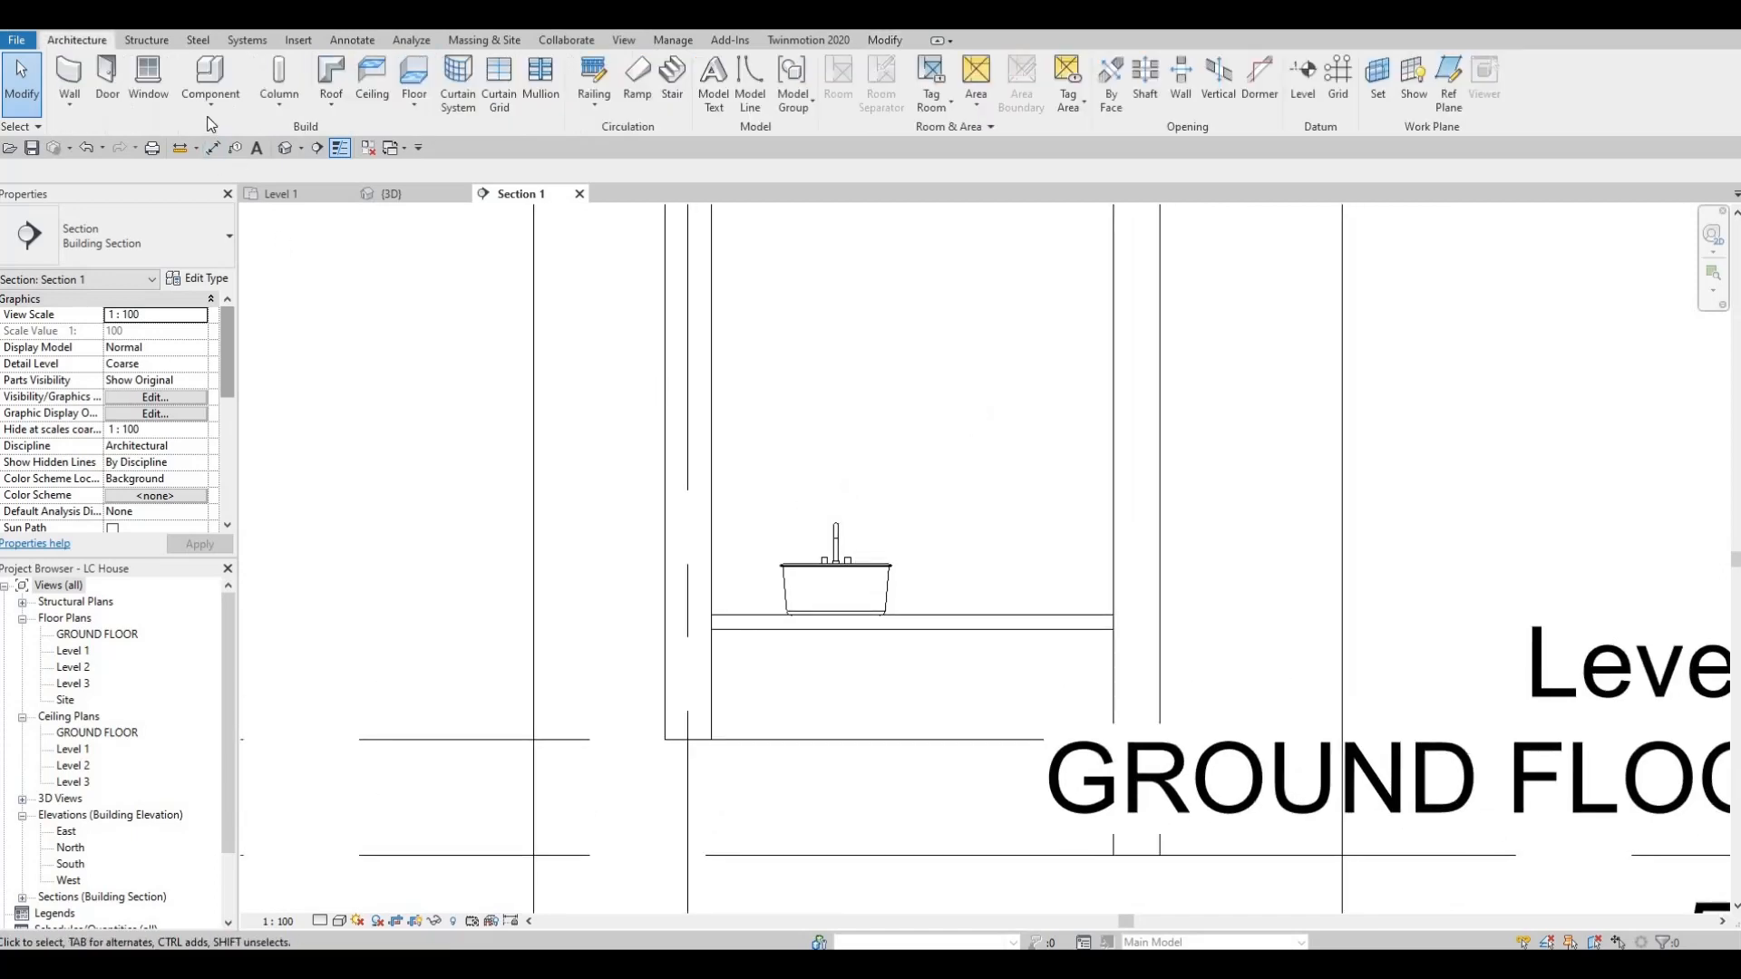
left_click(211, 116)
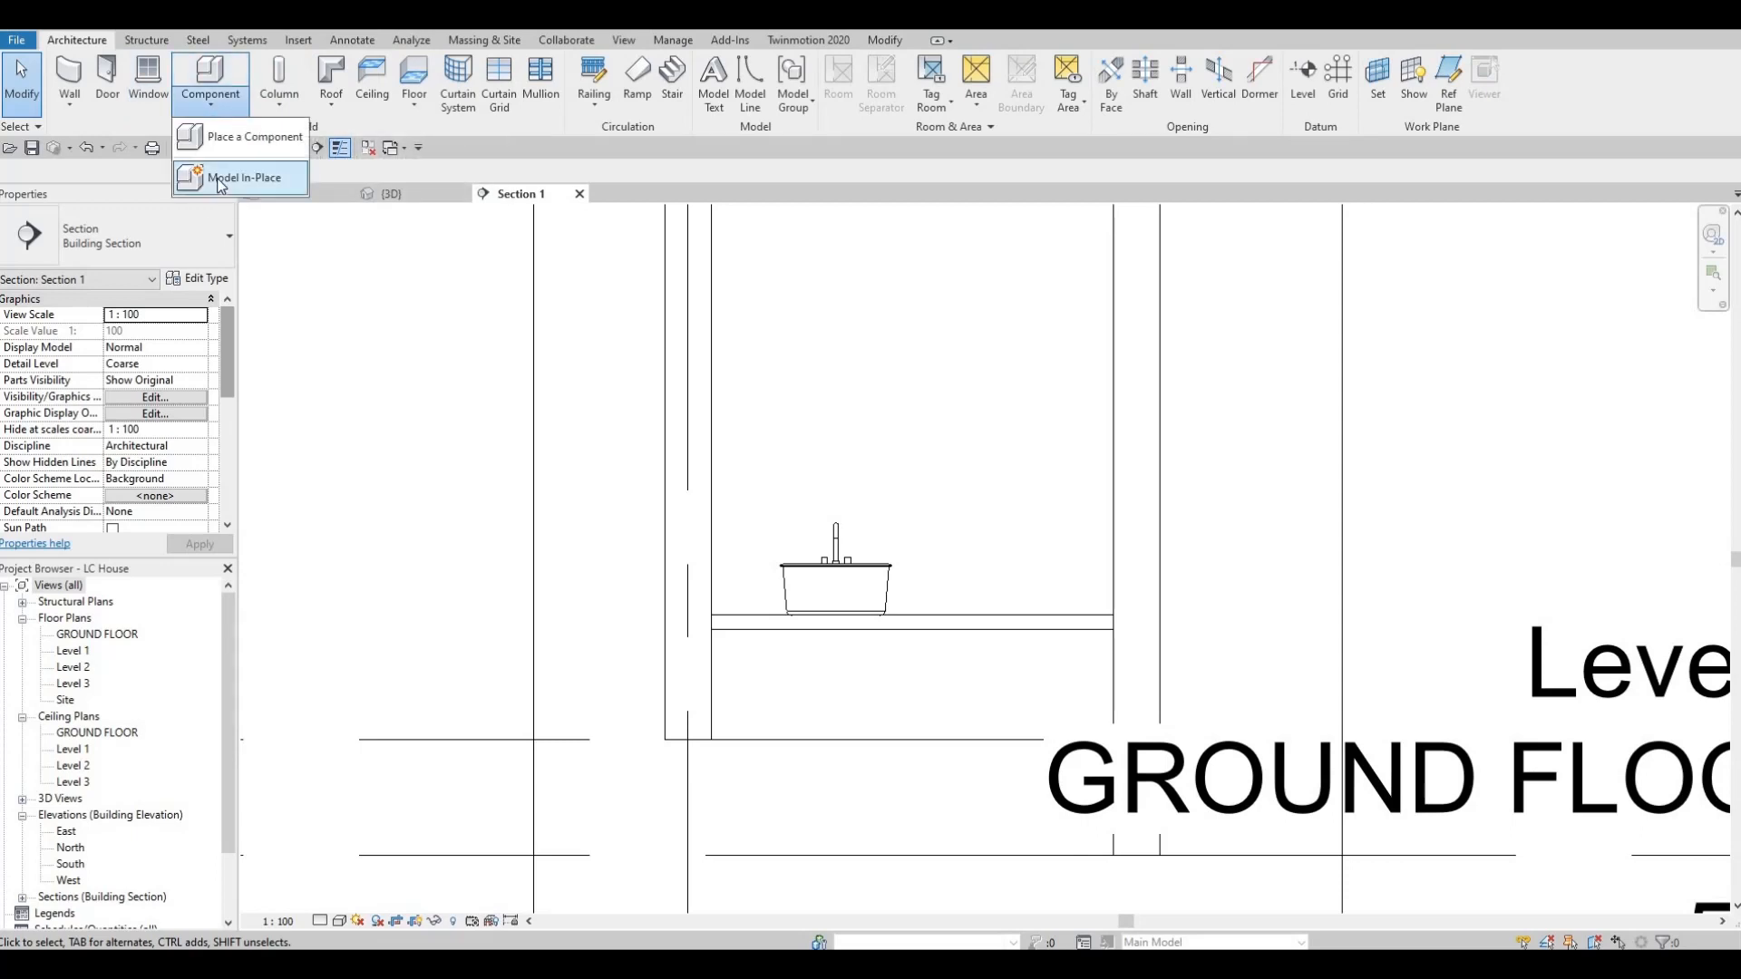
key("Escape")
key("Escape")
Edit the timber counter in place and start an extrusion, picking the interior wall behind the sink as its work plane.
left_click(972, 619)
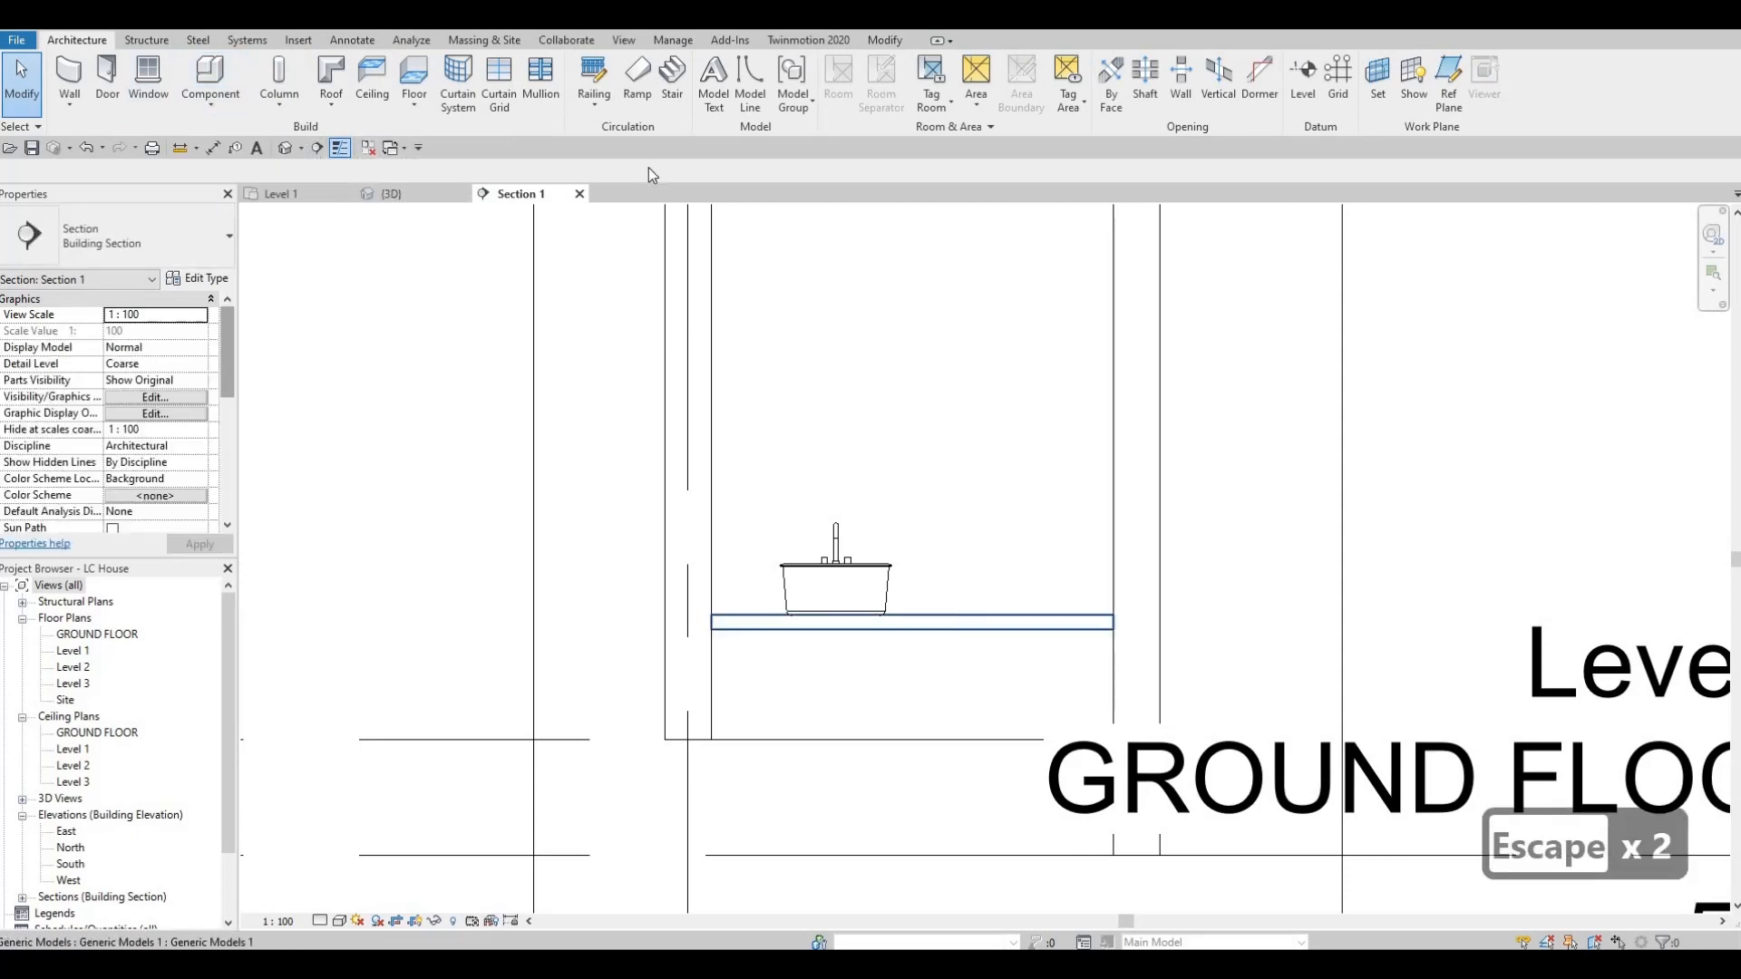
left_click(735, 86)
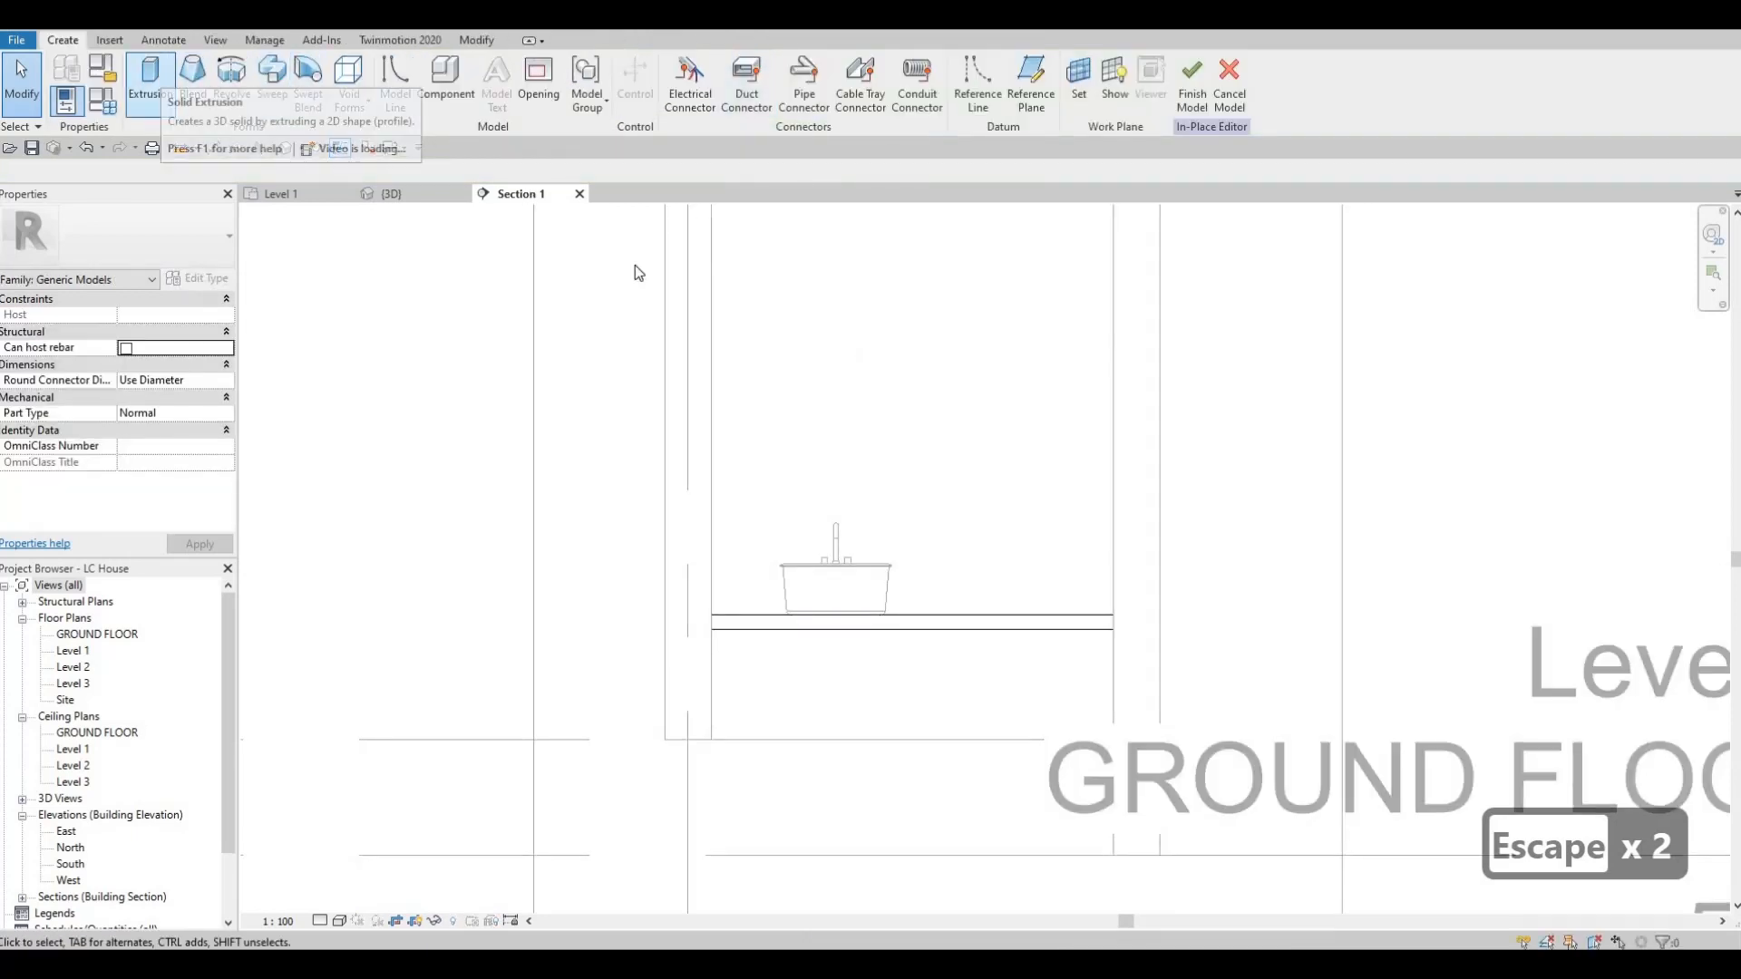
scroll(884, 481, "down", 1)
middle_click_drag(898, 474, 880, 571)
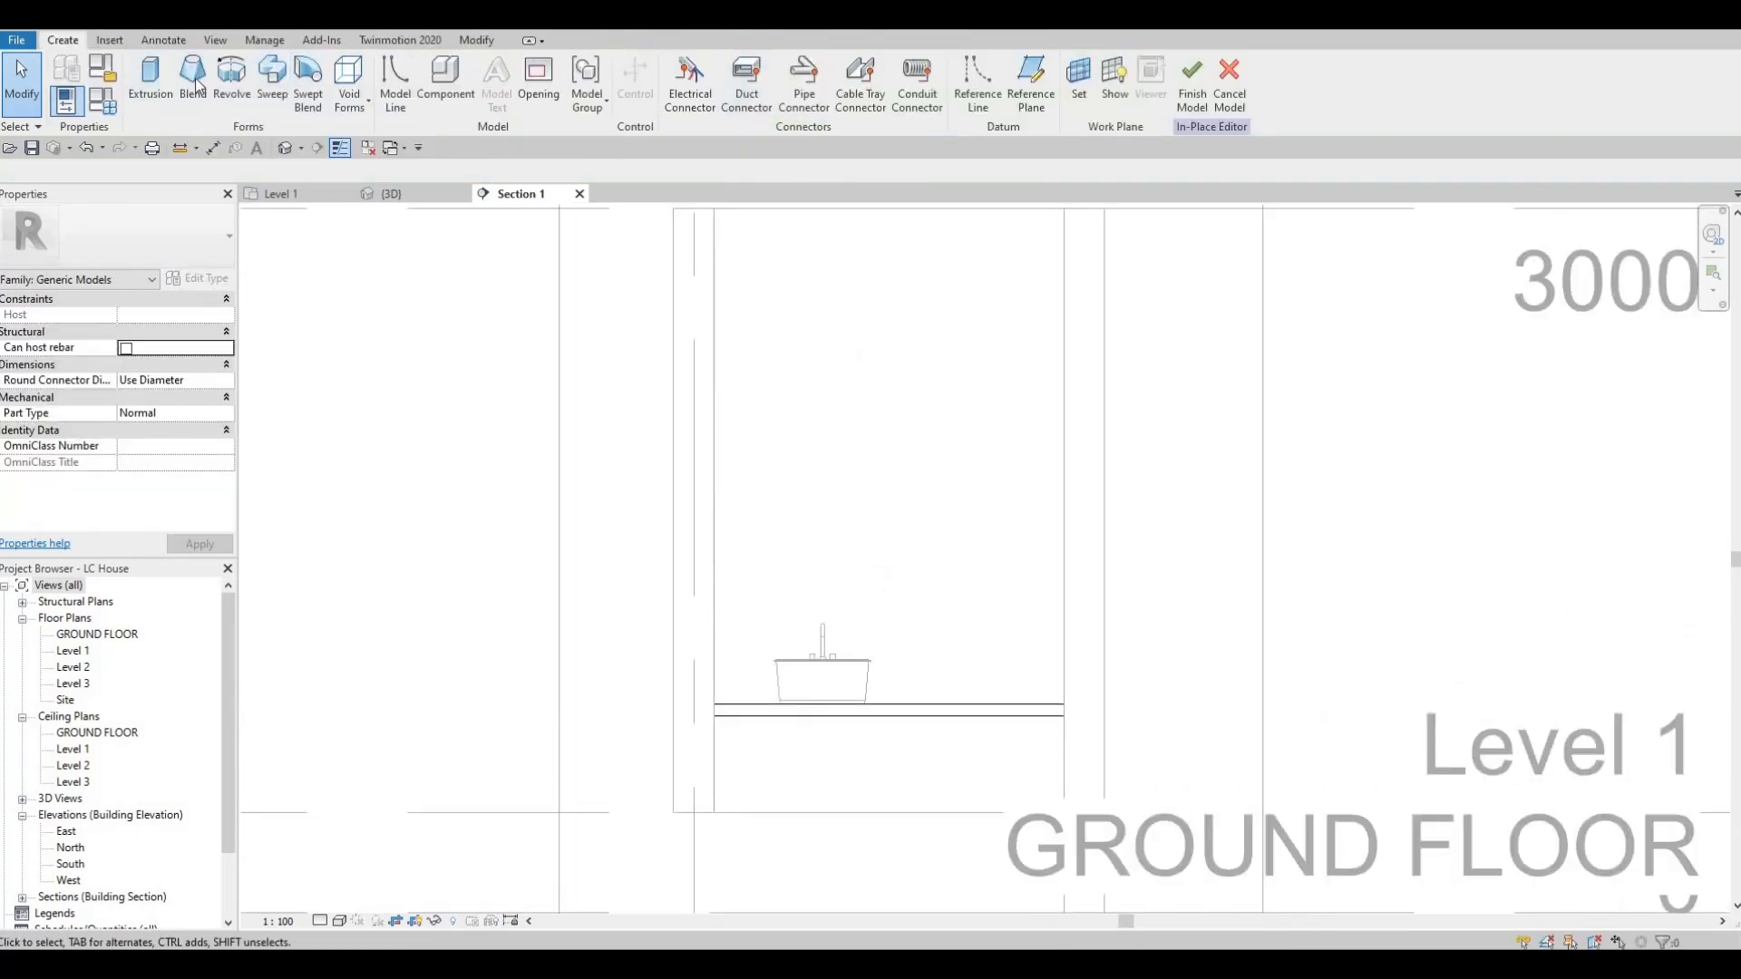
left_click(163, 83)
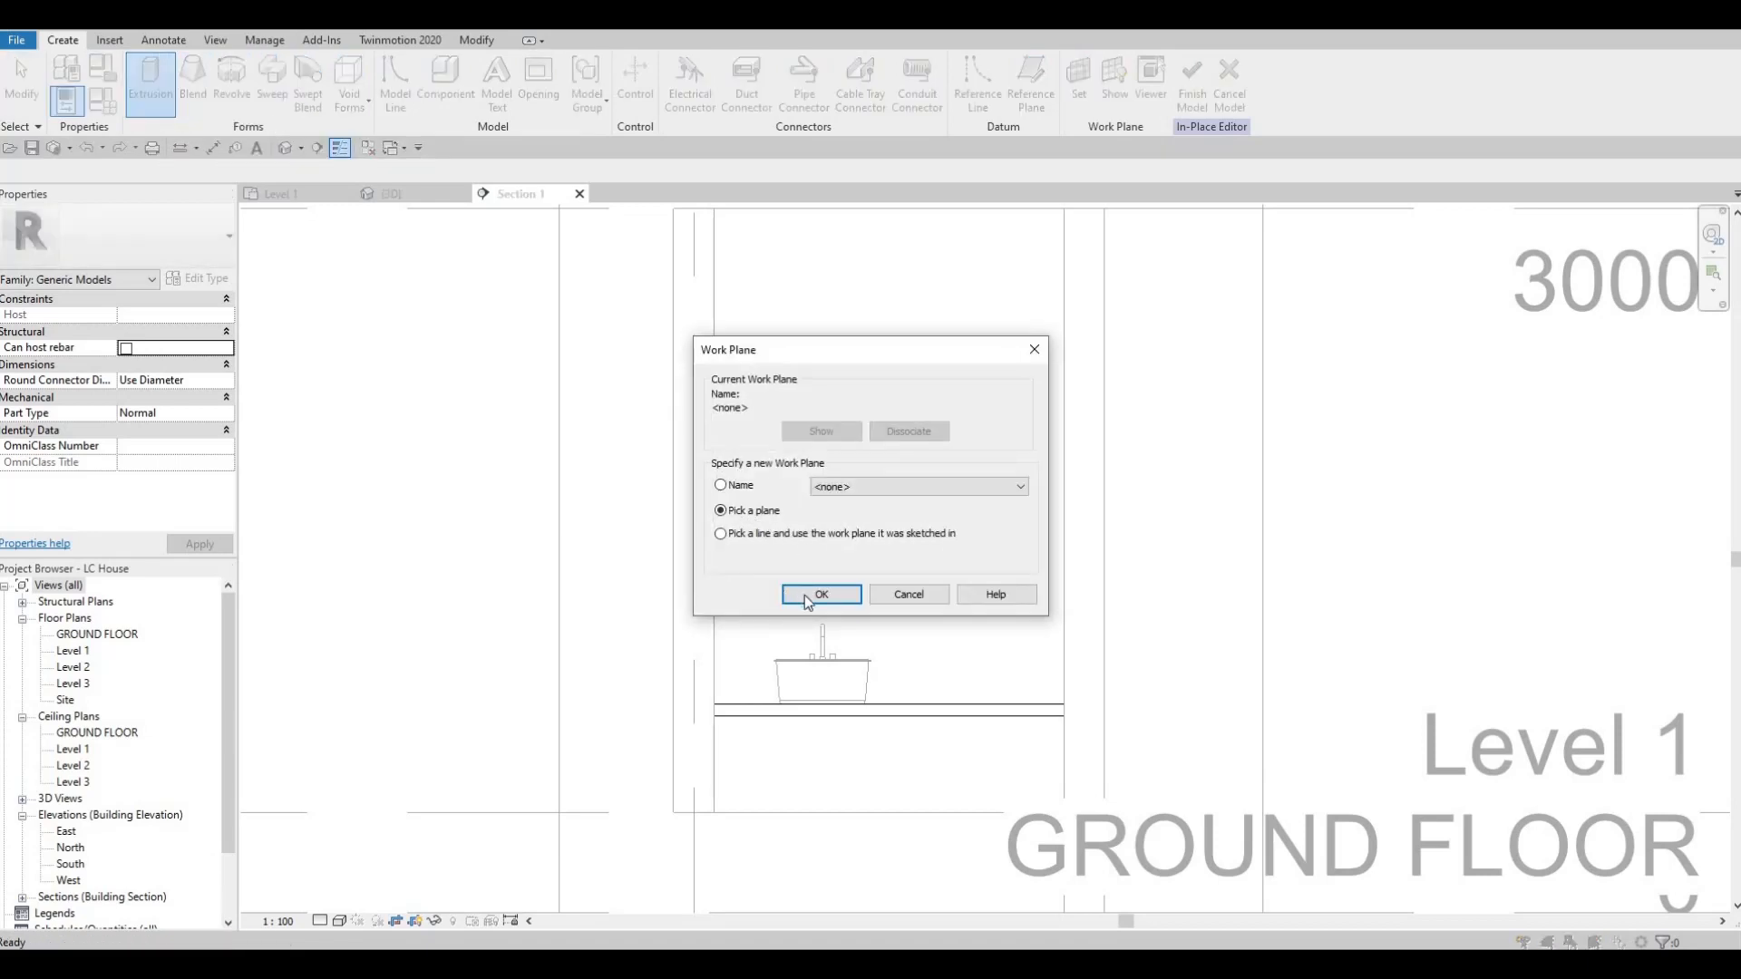
left_click(818, 599)
scroll(949, 370, "down", 1)
middle_click_drag(955, 235, 948, 366)
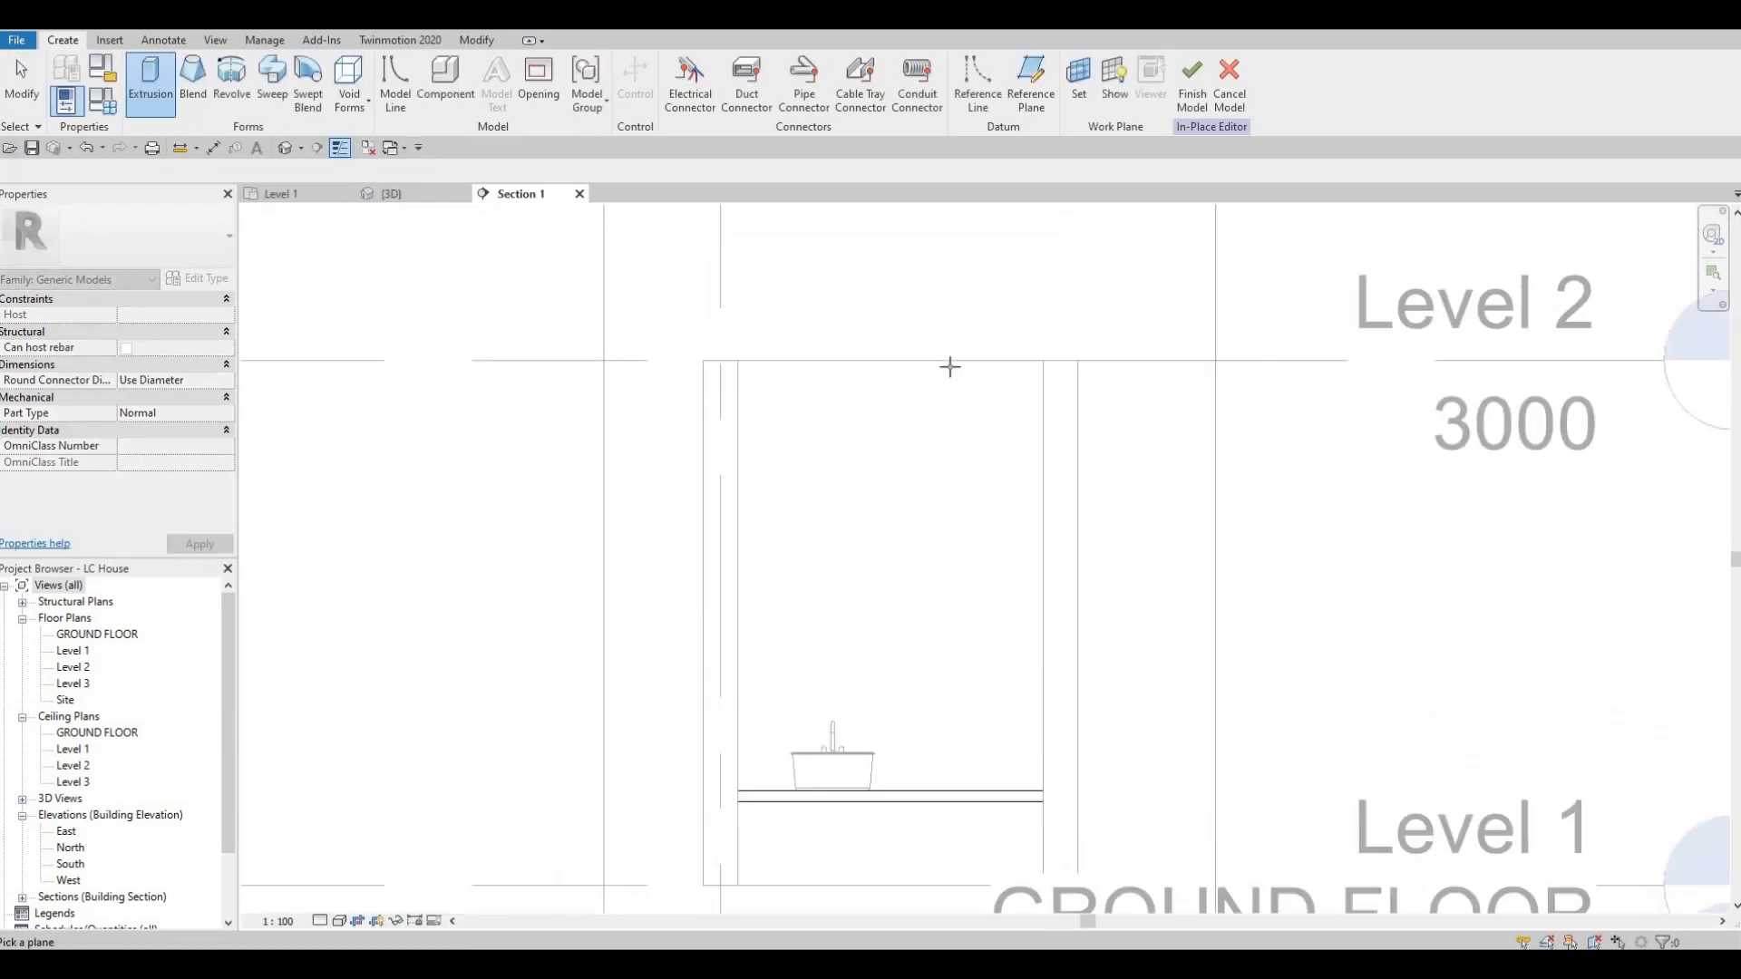
left_click(905, 582)
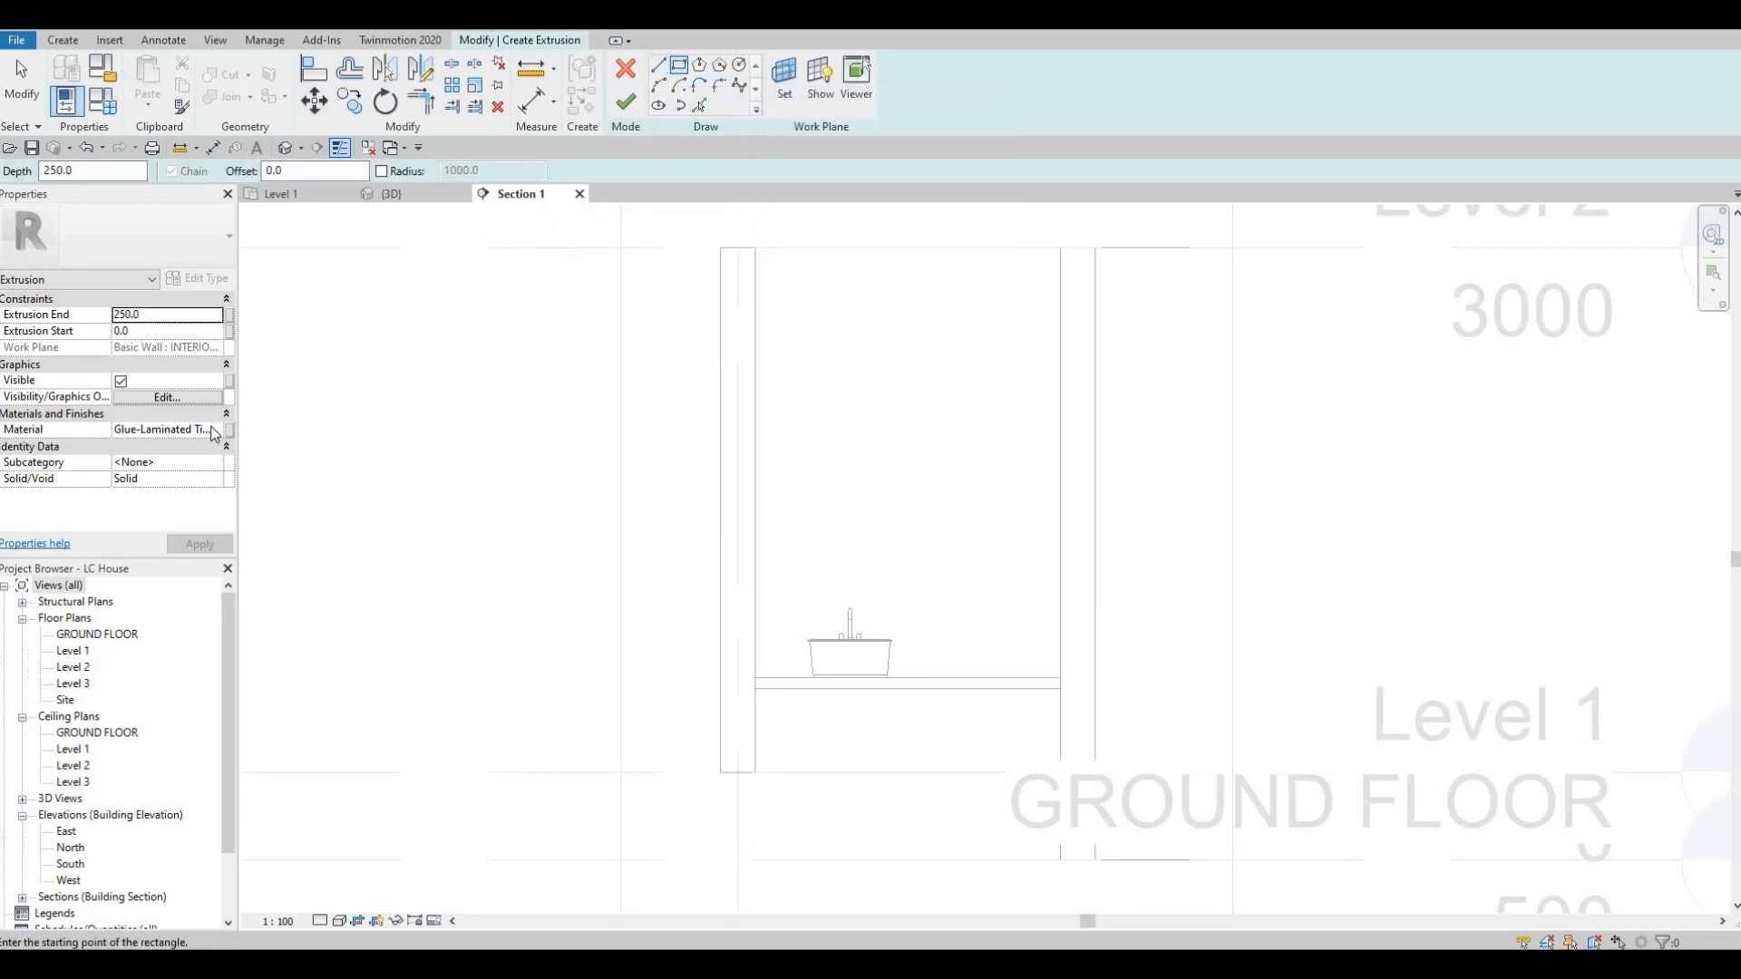
Assign the Mirror material from the AEC Materials library to the new extrusion and set its extrusion end to 5 mm.
left_click(219, 433)
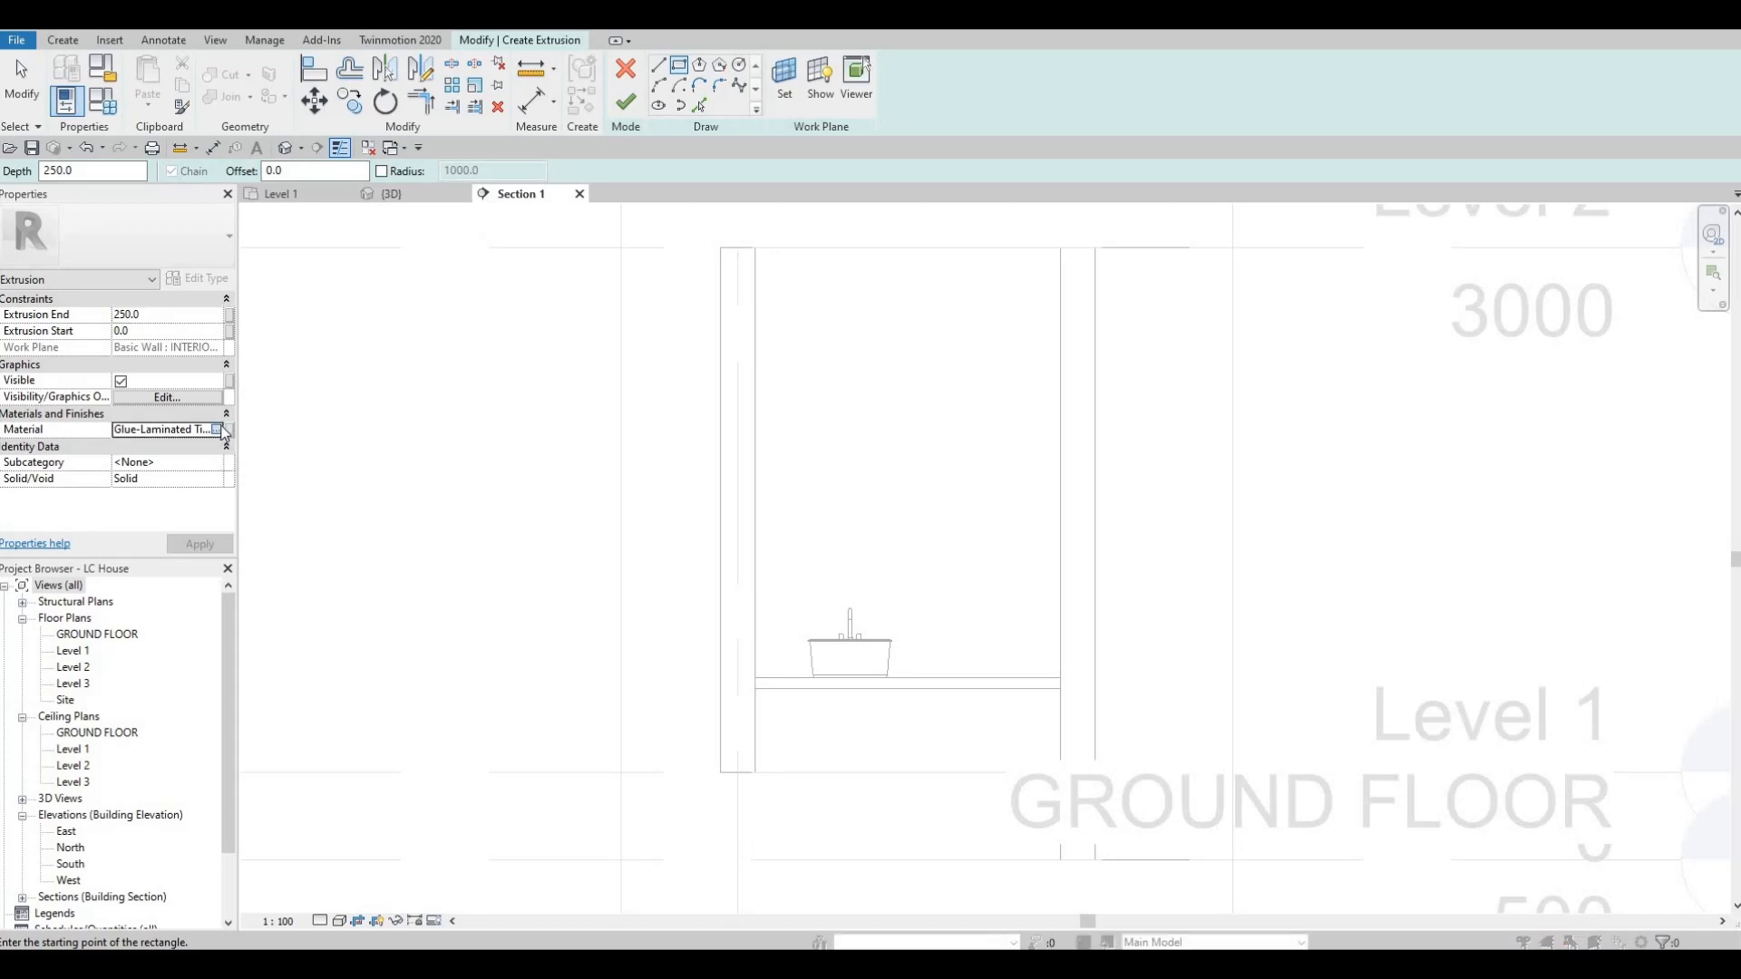
left_click(225, 430)
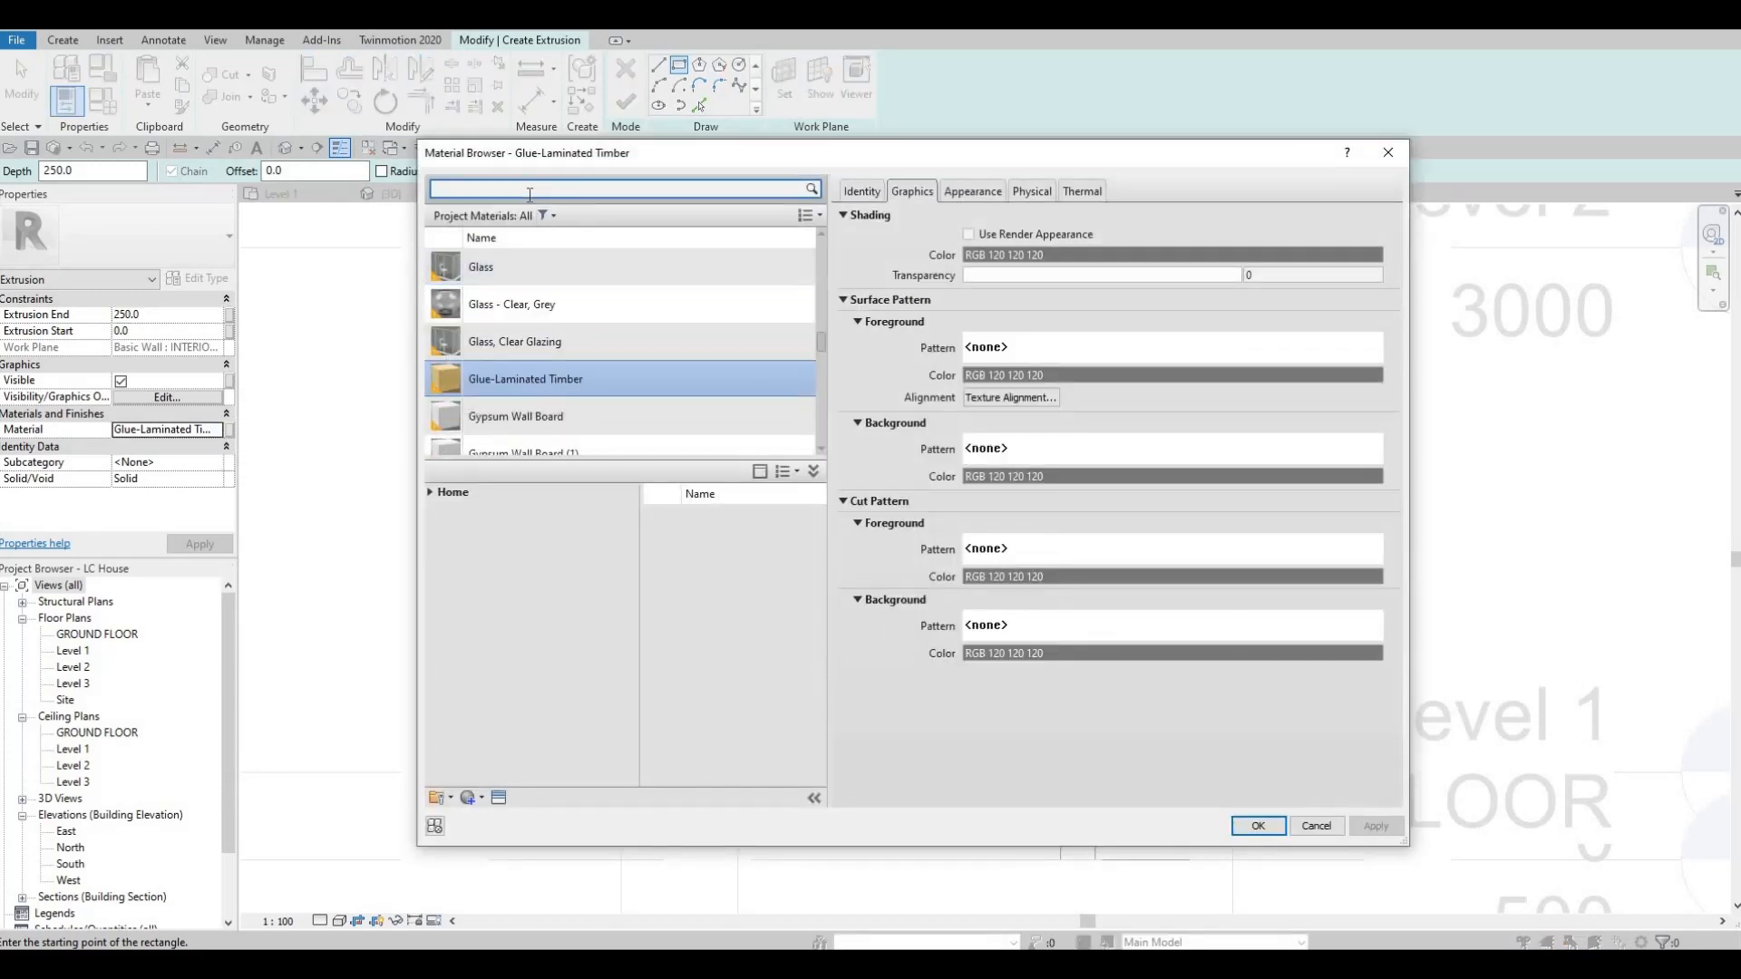
type("MIRROR")
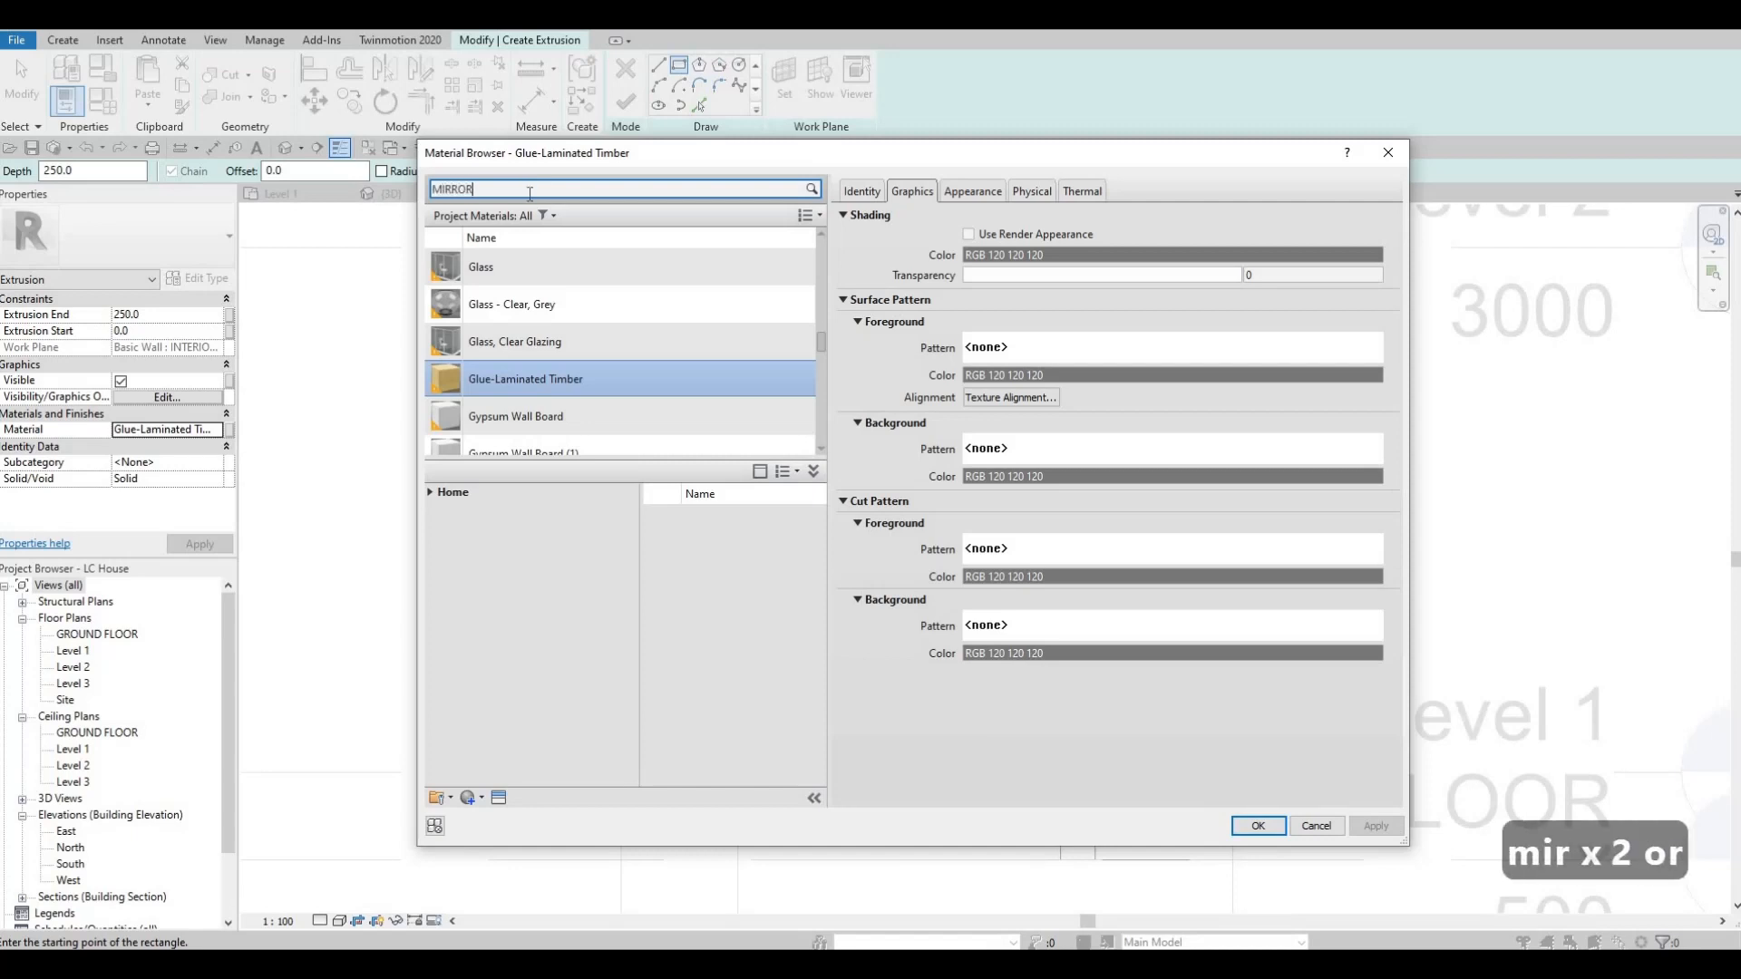
mouse_move(797, 561)
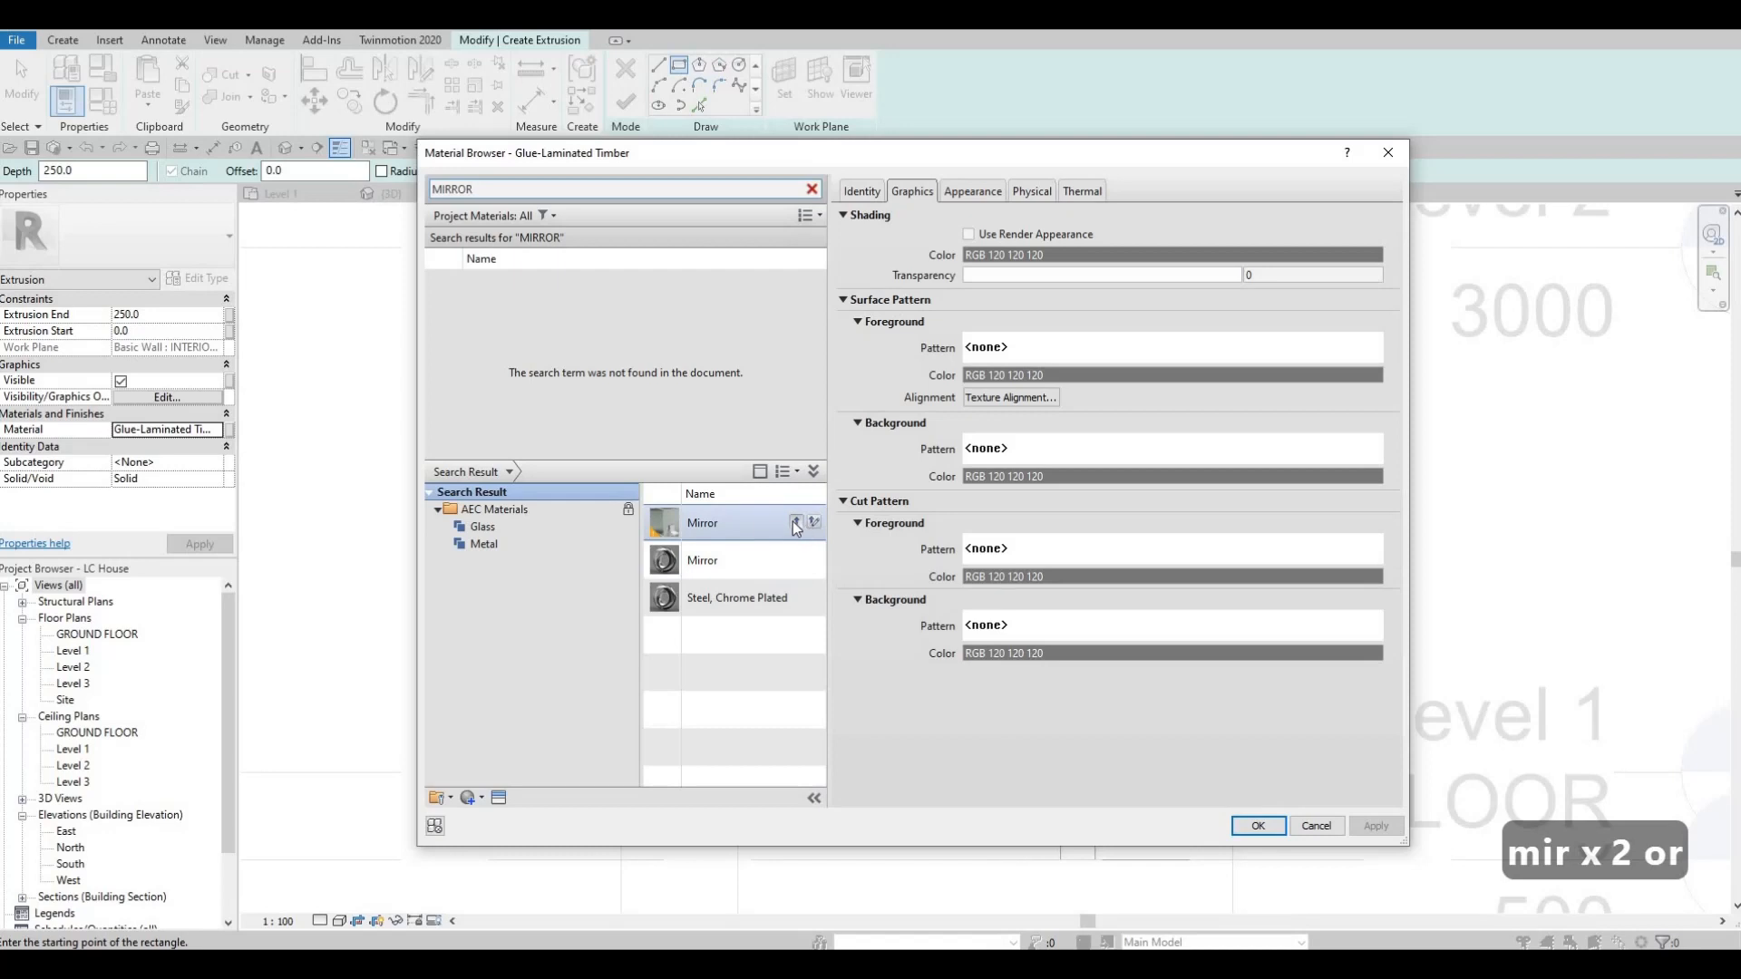
left_click(795, 524)
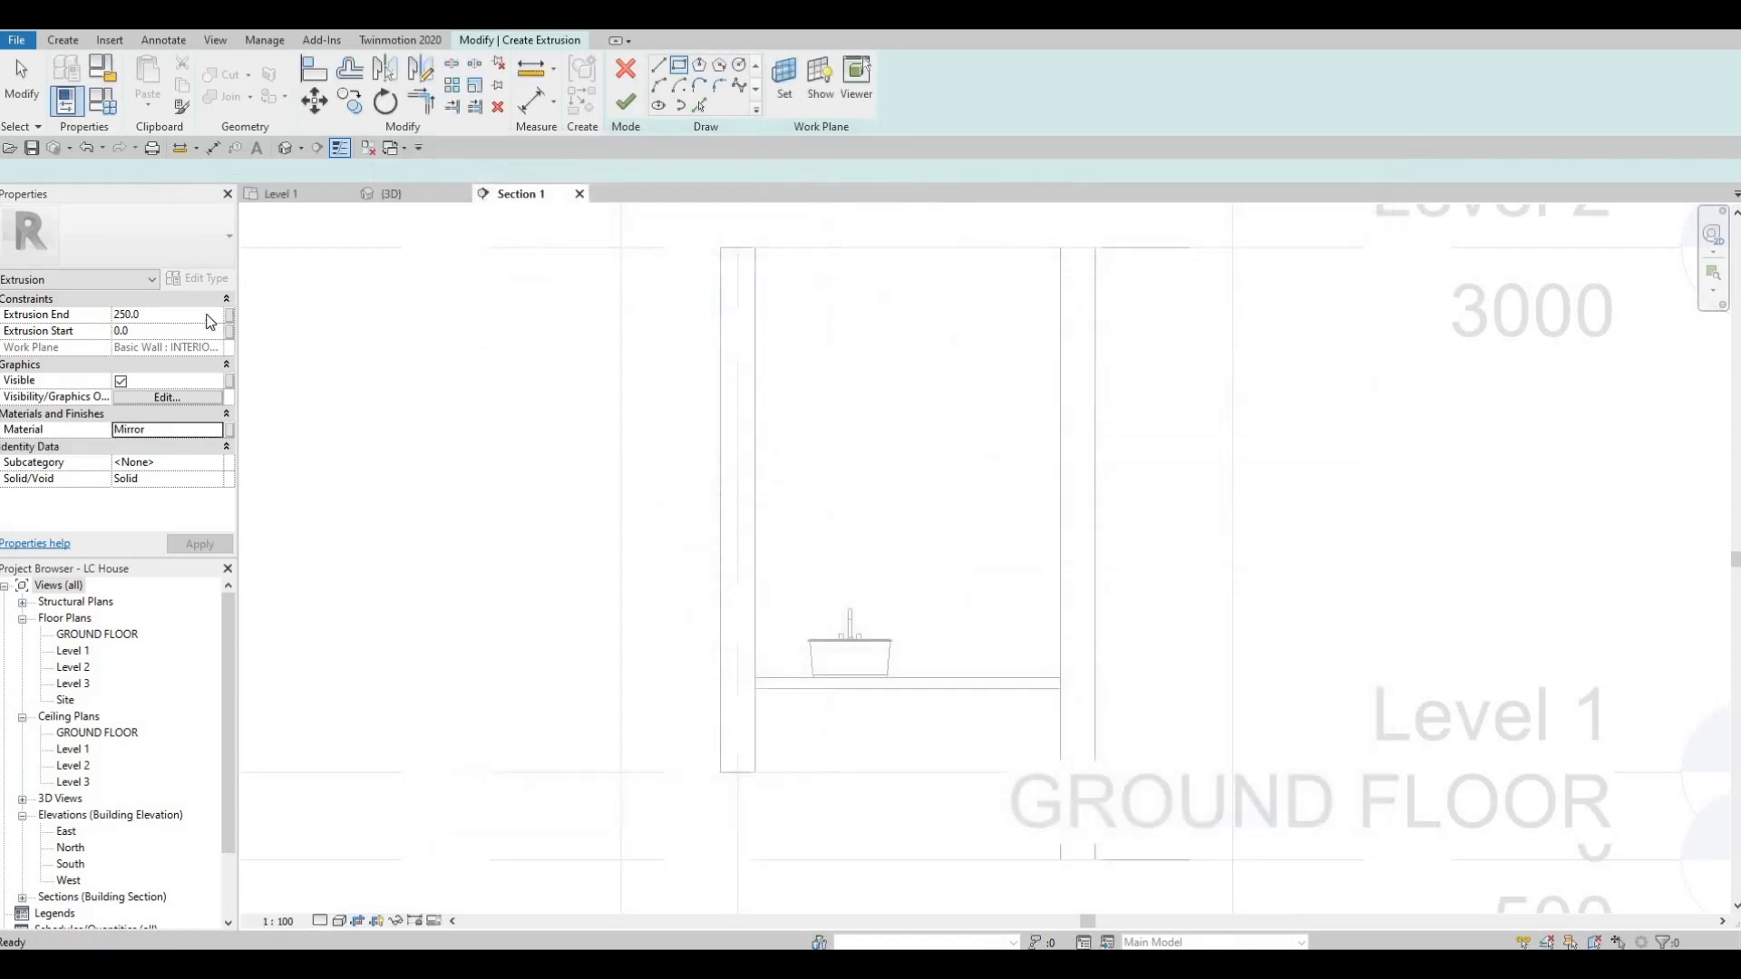
left_click(162, 315)
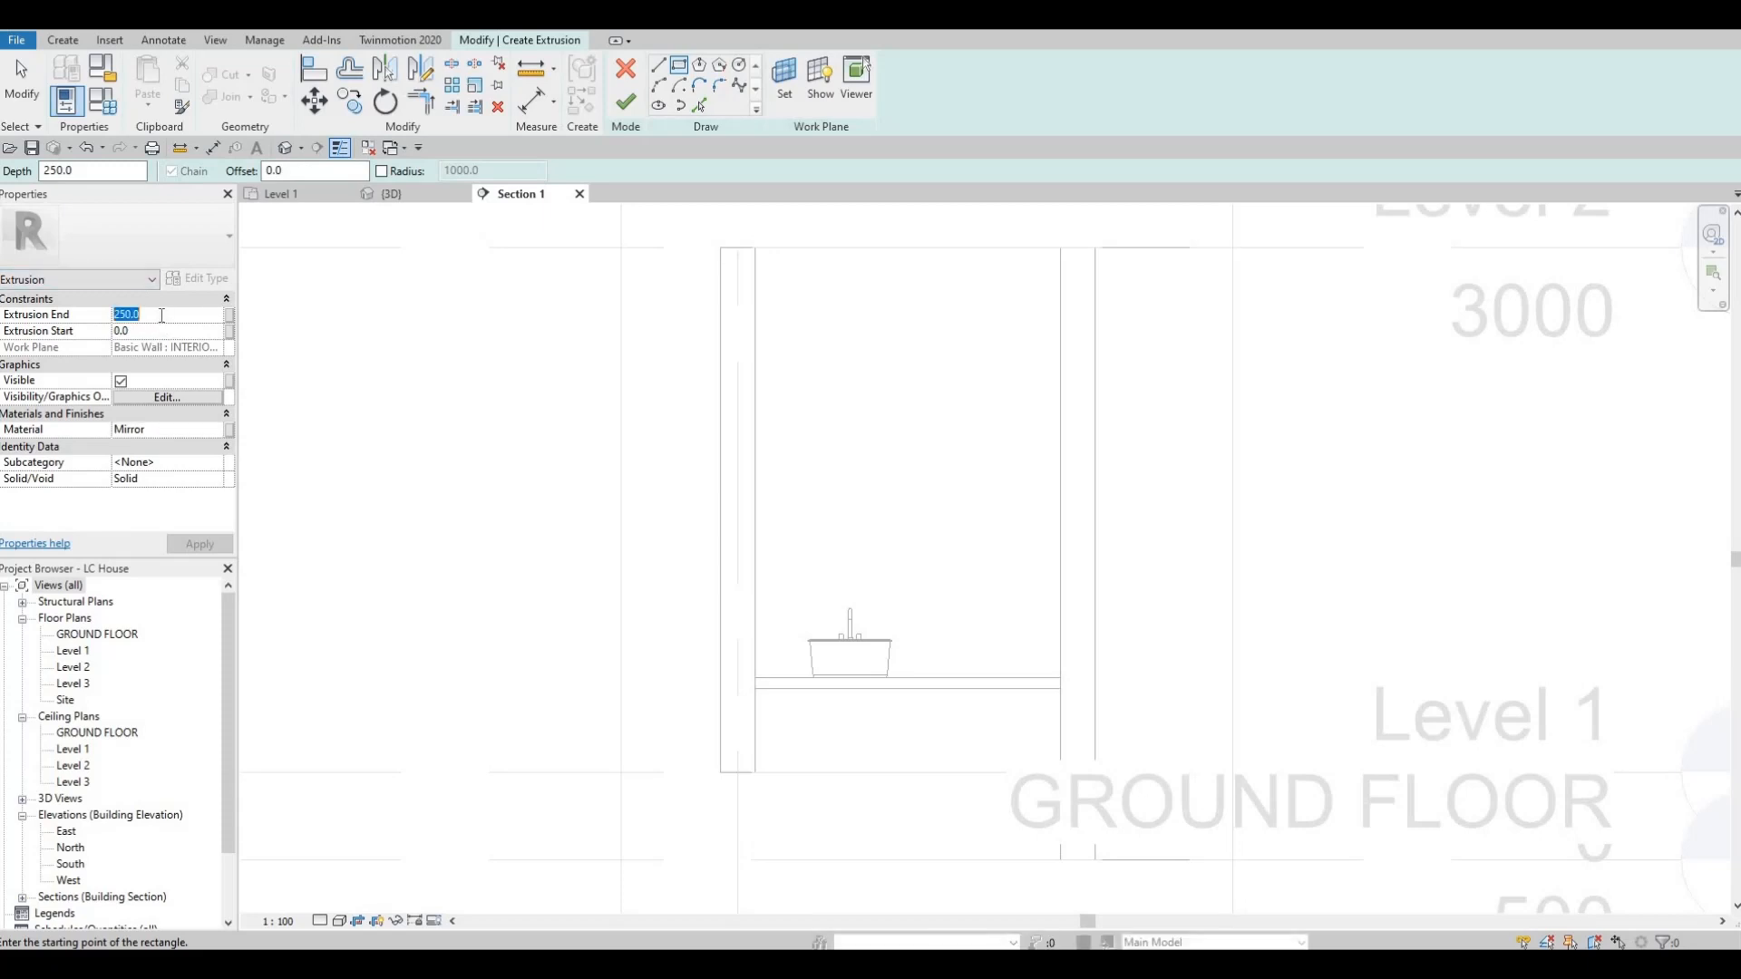
type("5")
key("Return")
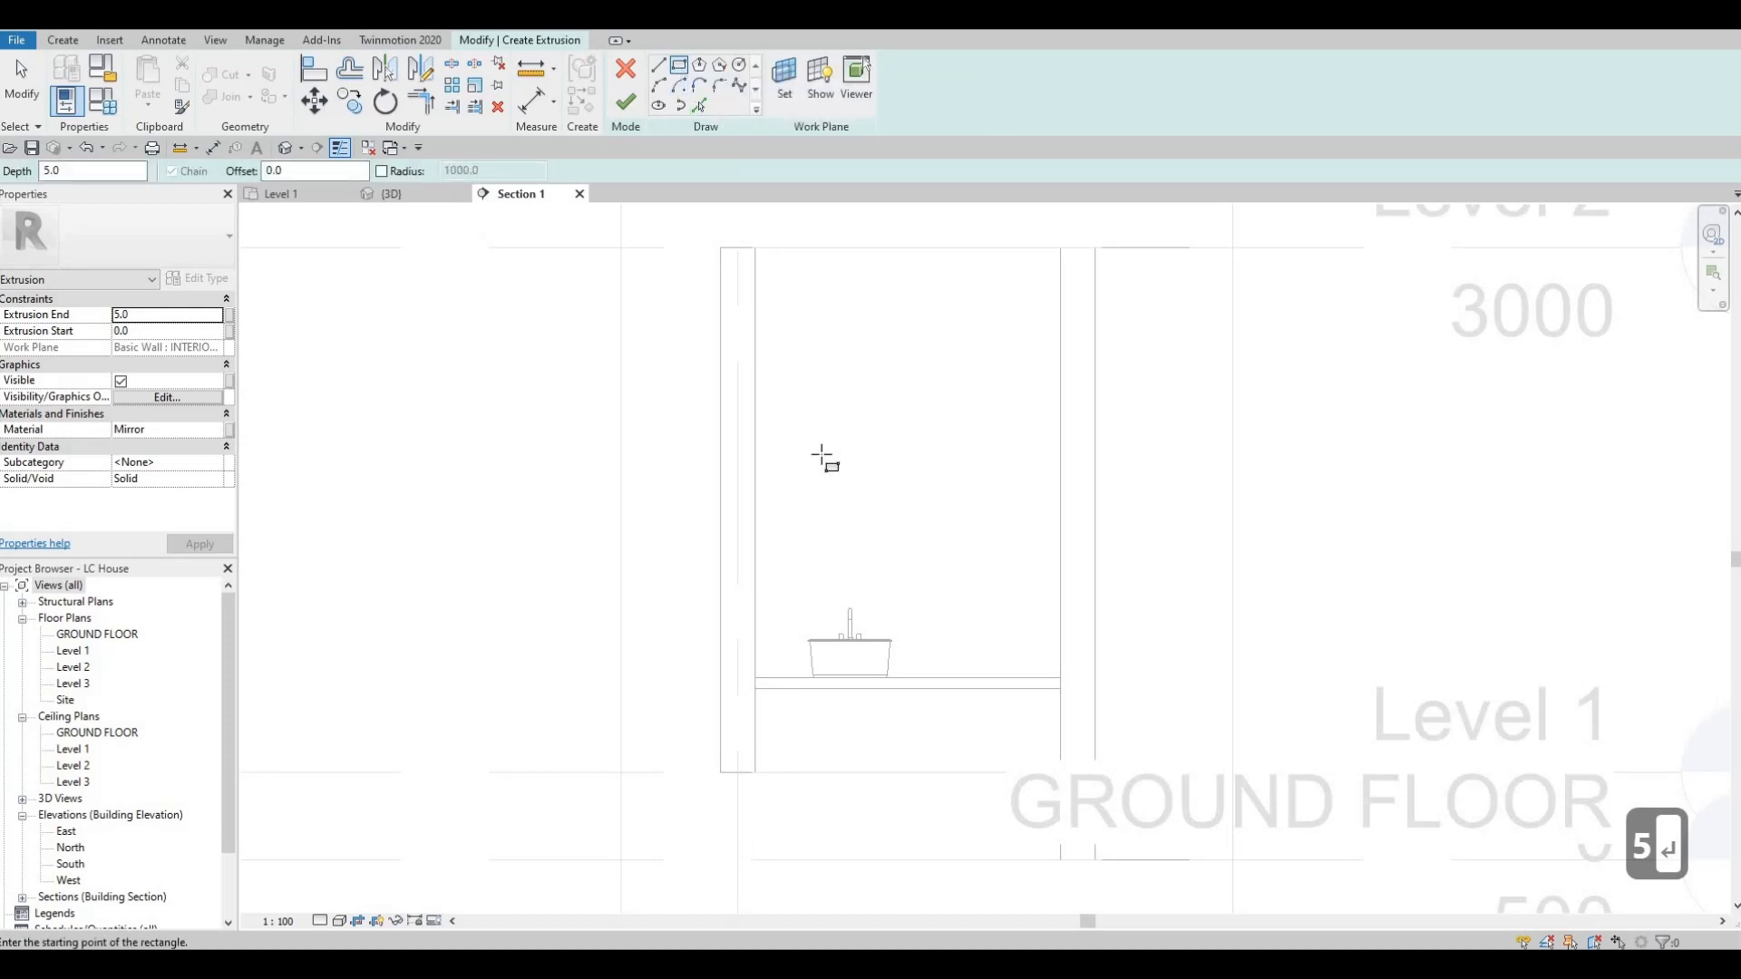
Sketch a rectangle about 1240 mm wide and 1426 mm high on the counter against the left wall, and finish the mirror extrusion.
left_click(756, 428)
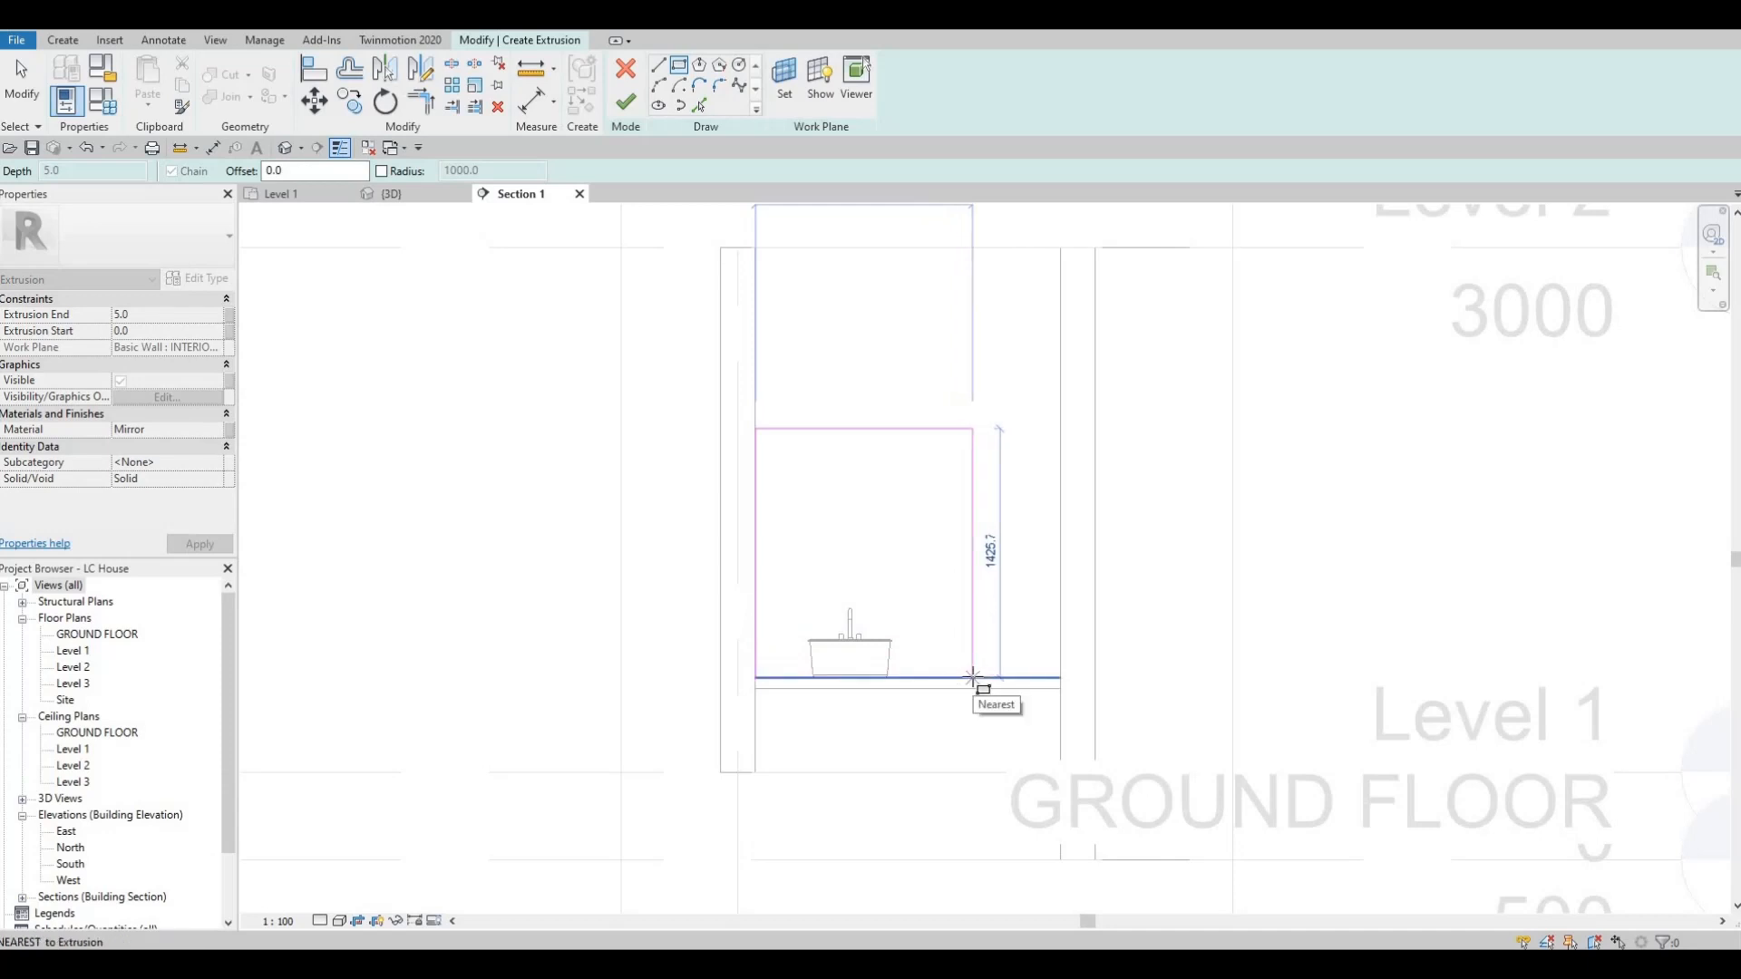
left_click(967, 689)
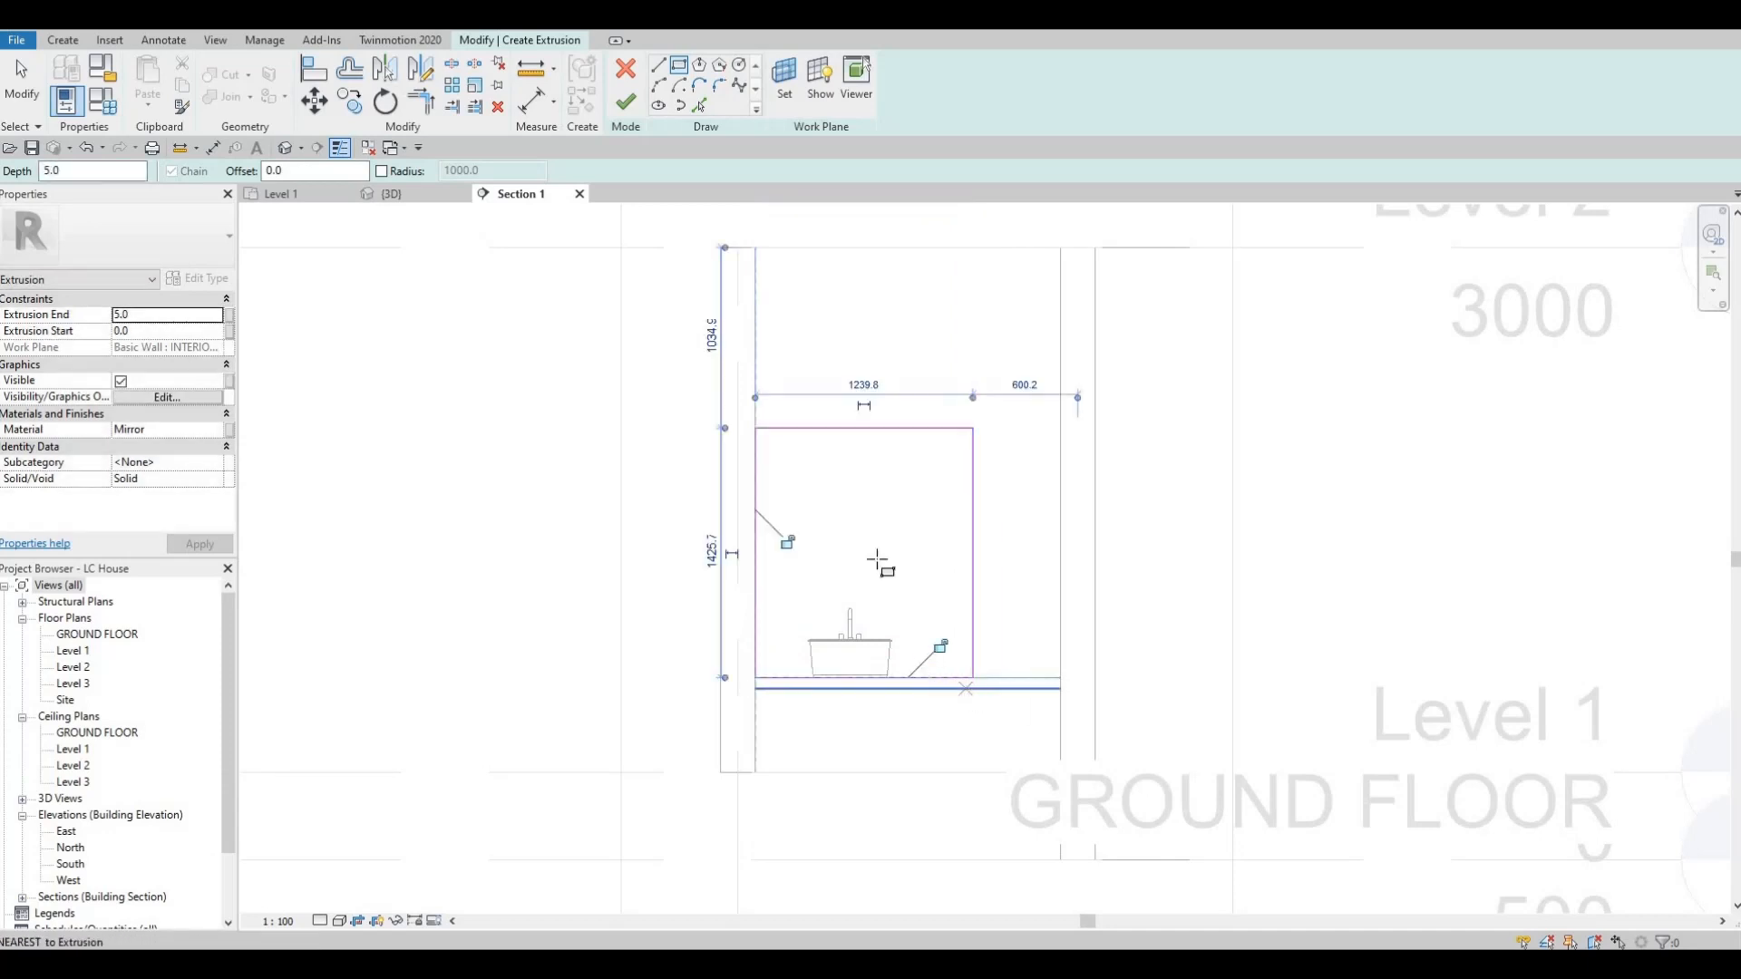
left_click(625, 104)
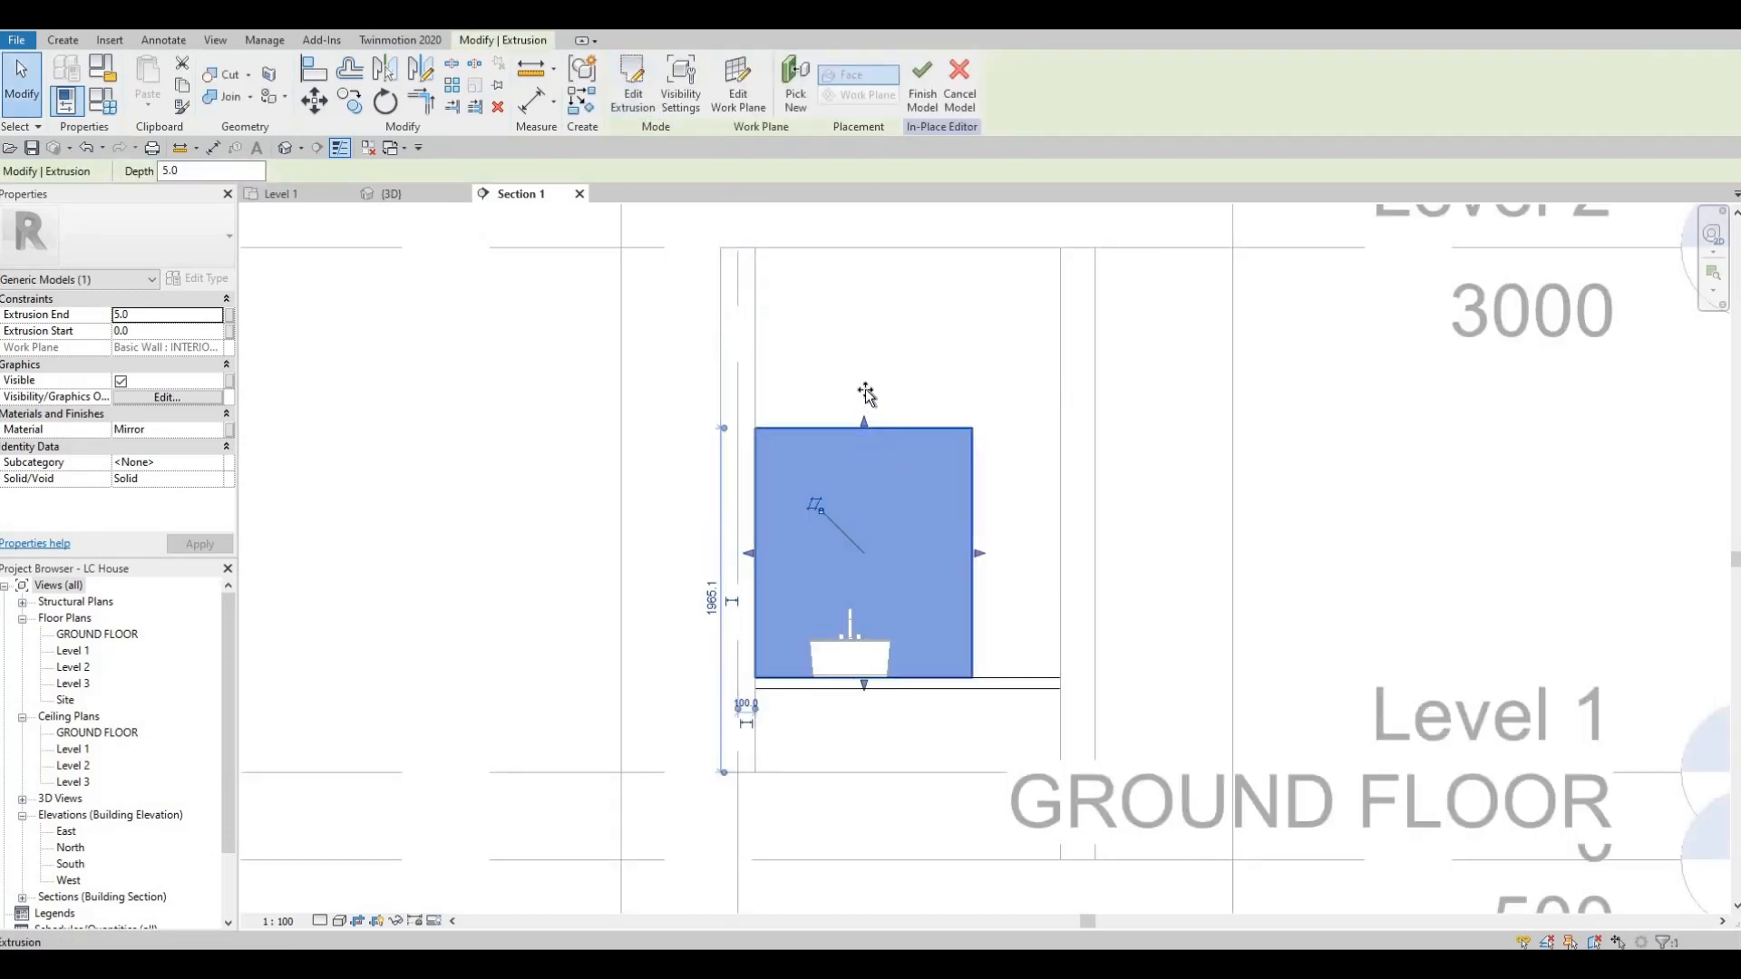
Stretch the mirror's upper edge to about 2220 mm above Level 1 and pull its right edge slightly inward.
left_click_drag(866, 394, 866, 381)
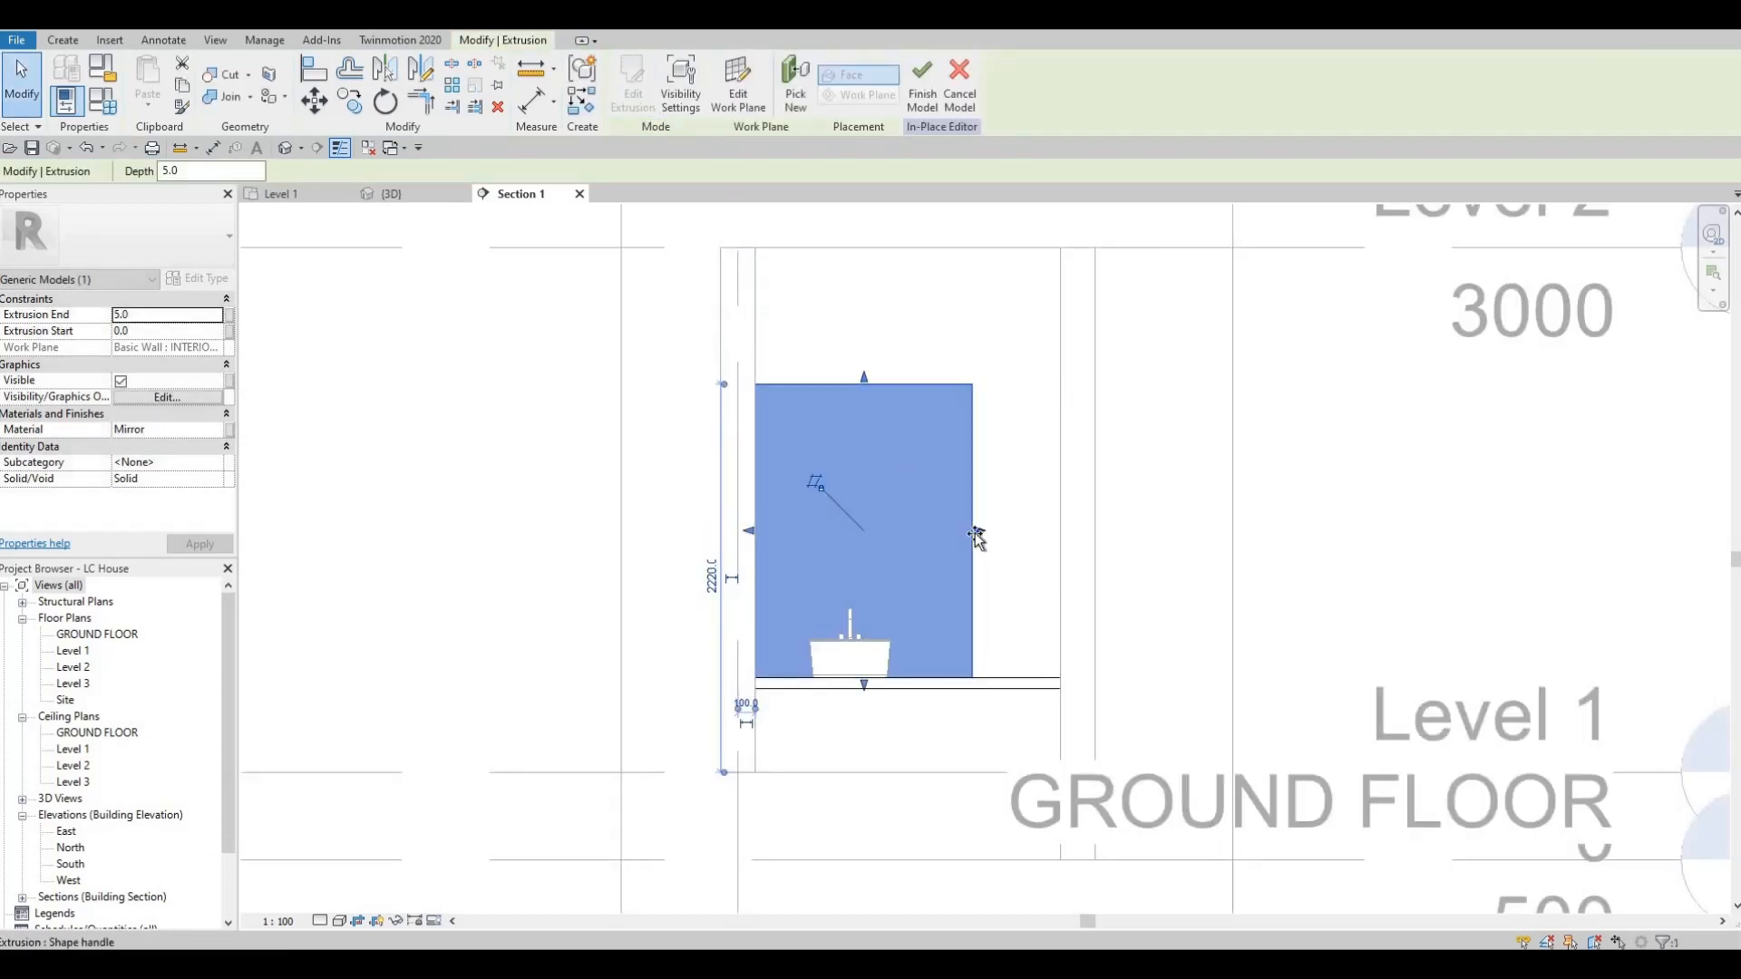
left_click_drag(977, 537, 971, 535)
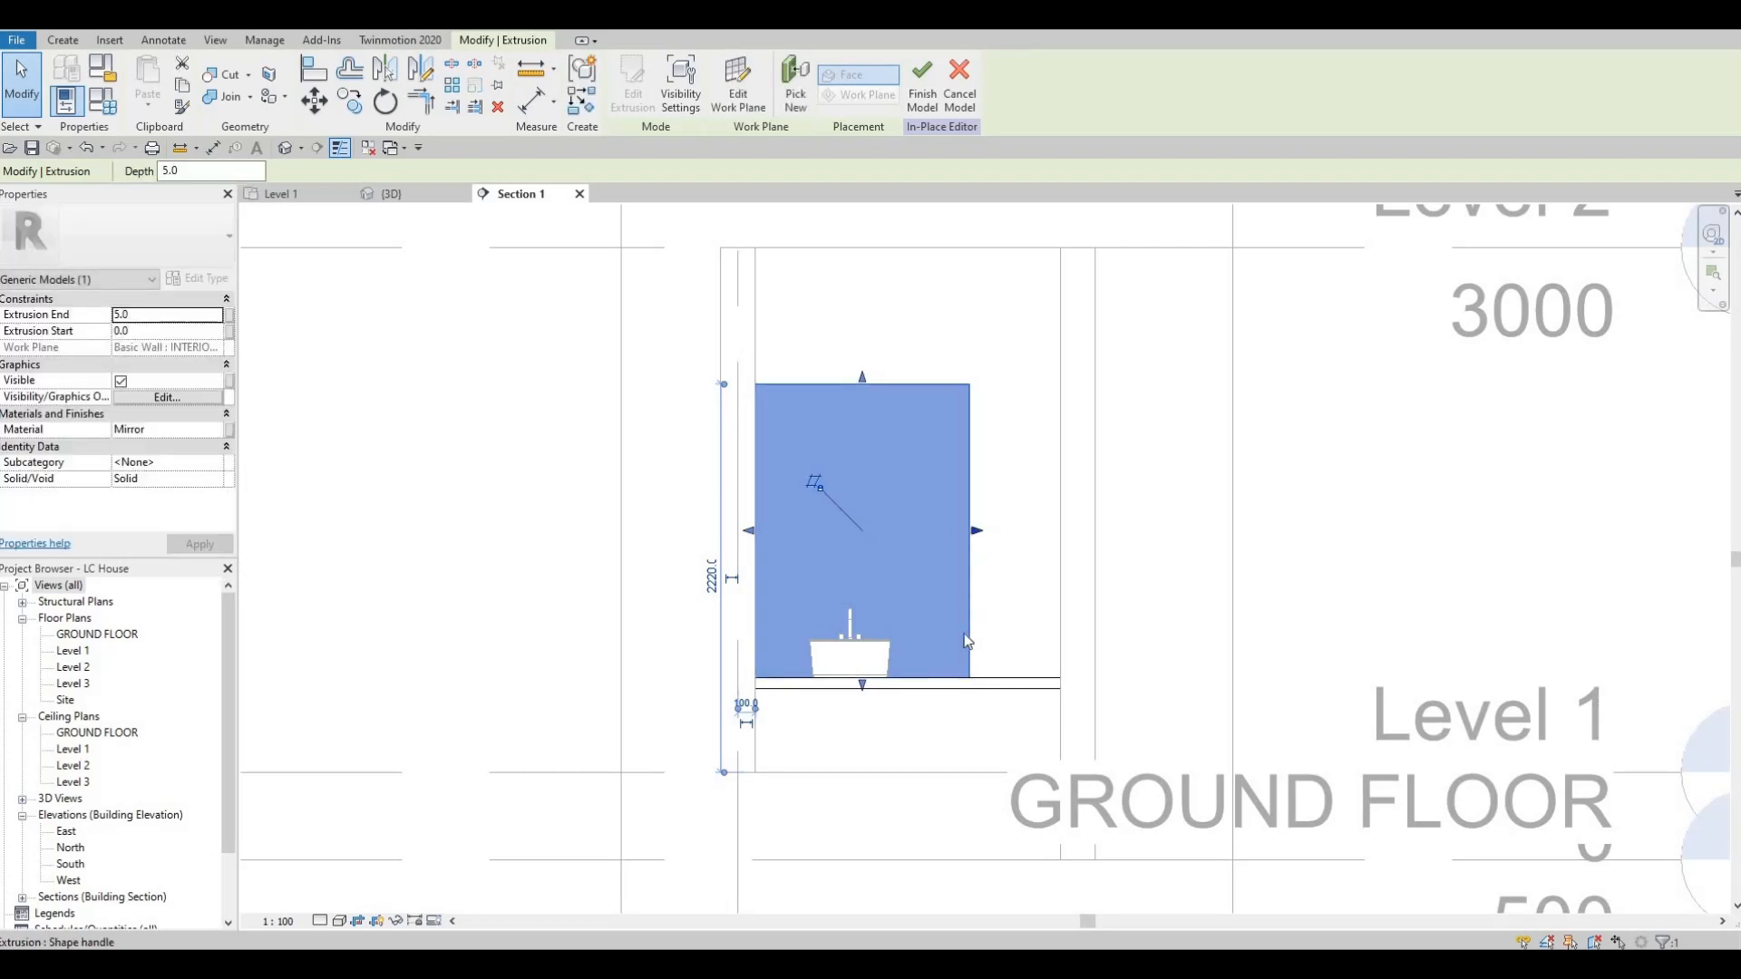
key("Escape")
key("Escape")
scroll(1003, 535, "up", 2)
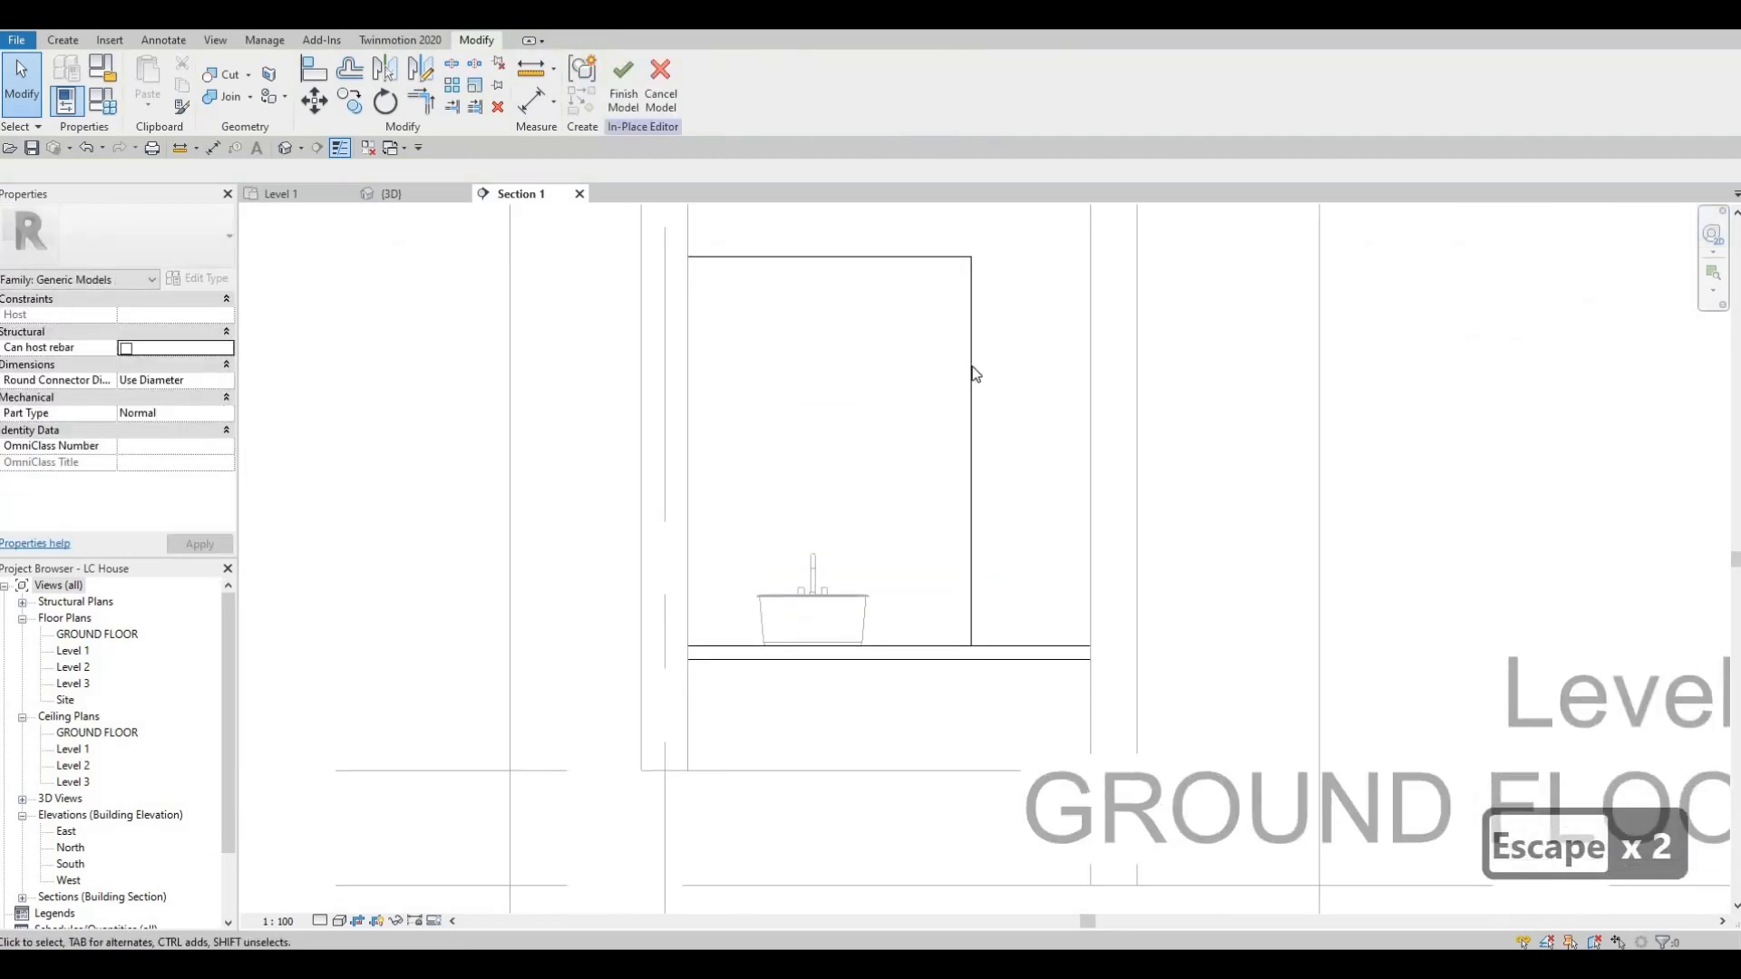
scroll(1007, 531, "down", 1)
scroll(907, 390, "down", 1)
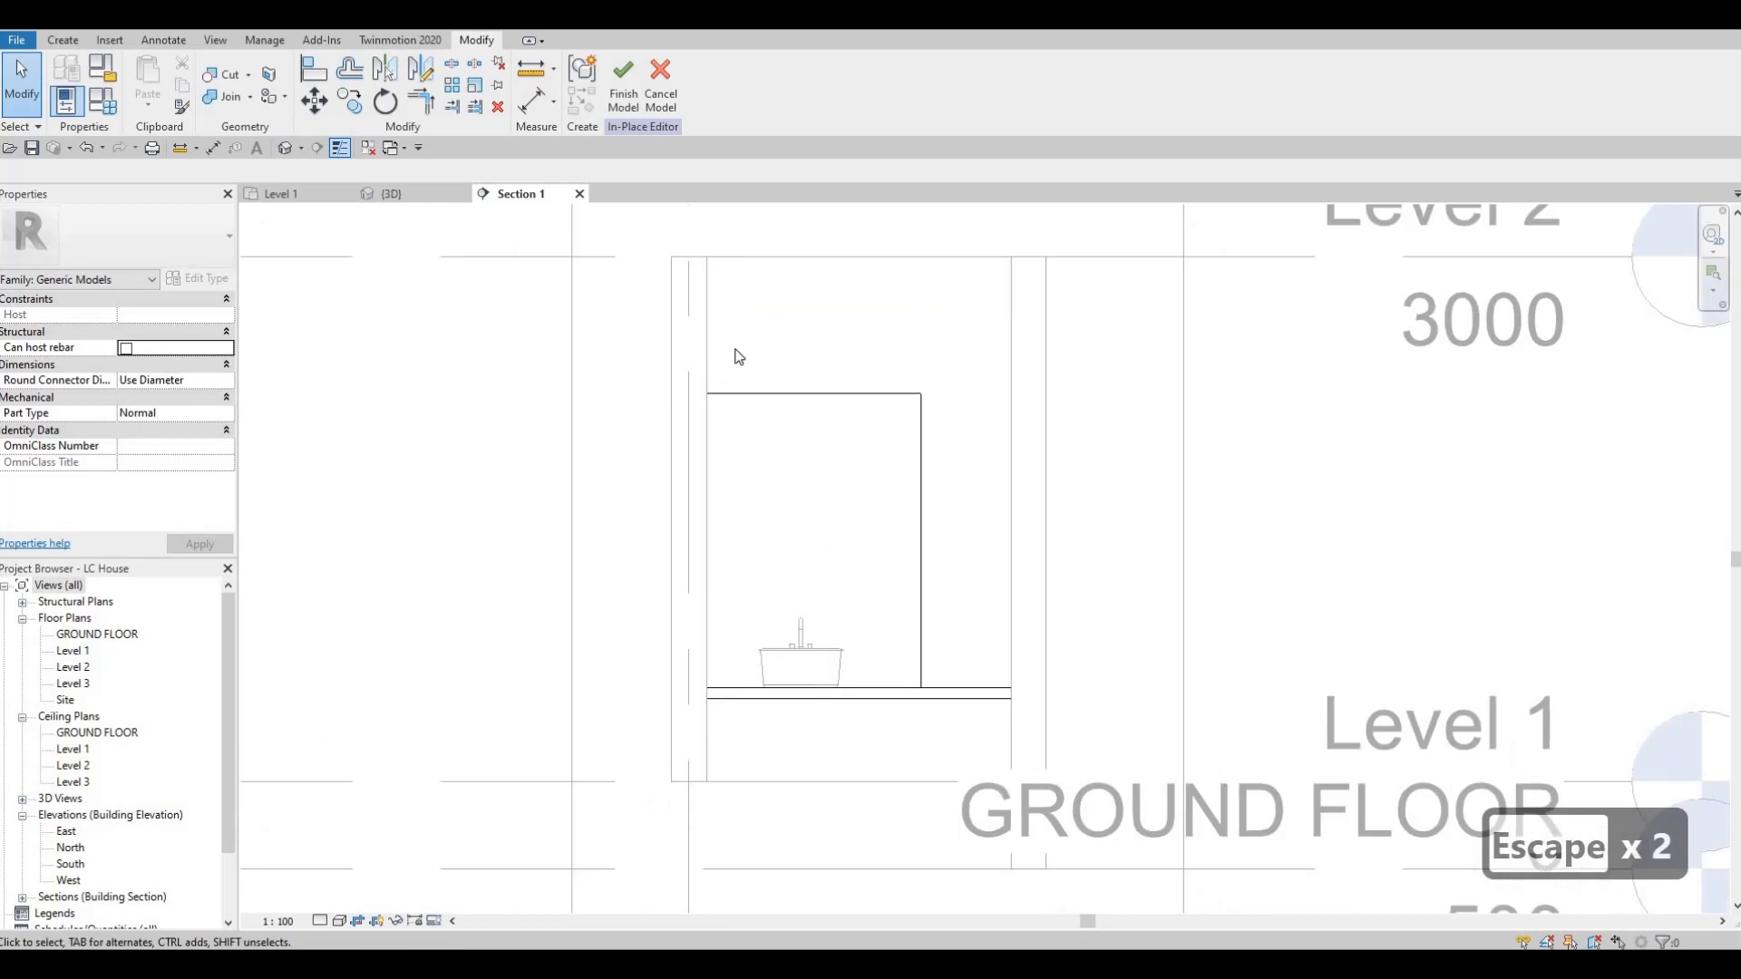
Start another extrusion in the in-place model using the interior wall behind the sink as work plane, with the Rectangle tool.
left_click(970, 694)
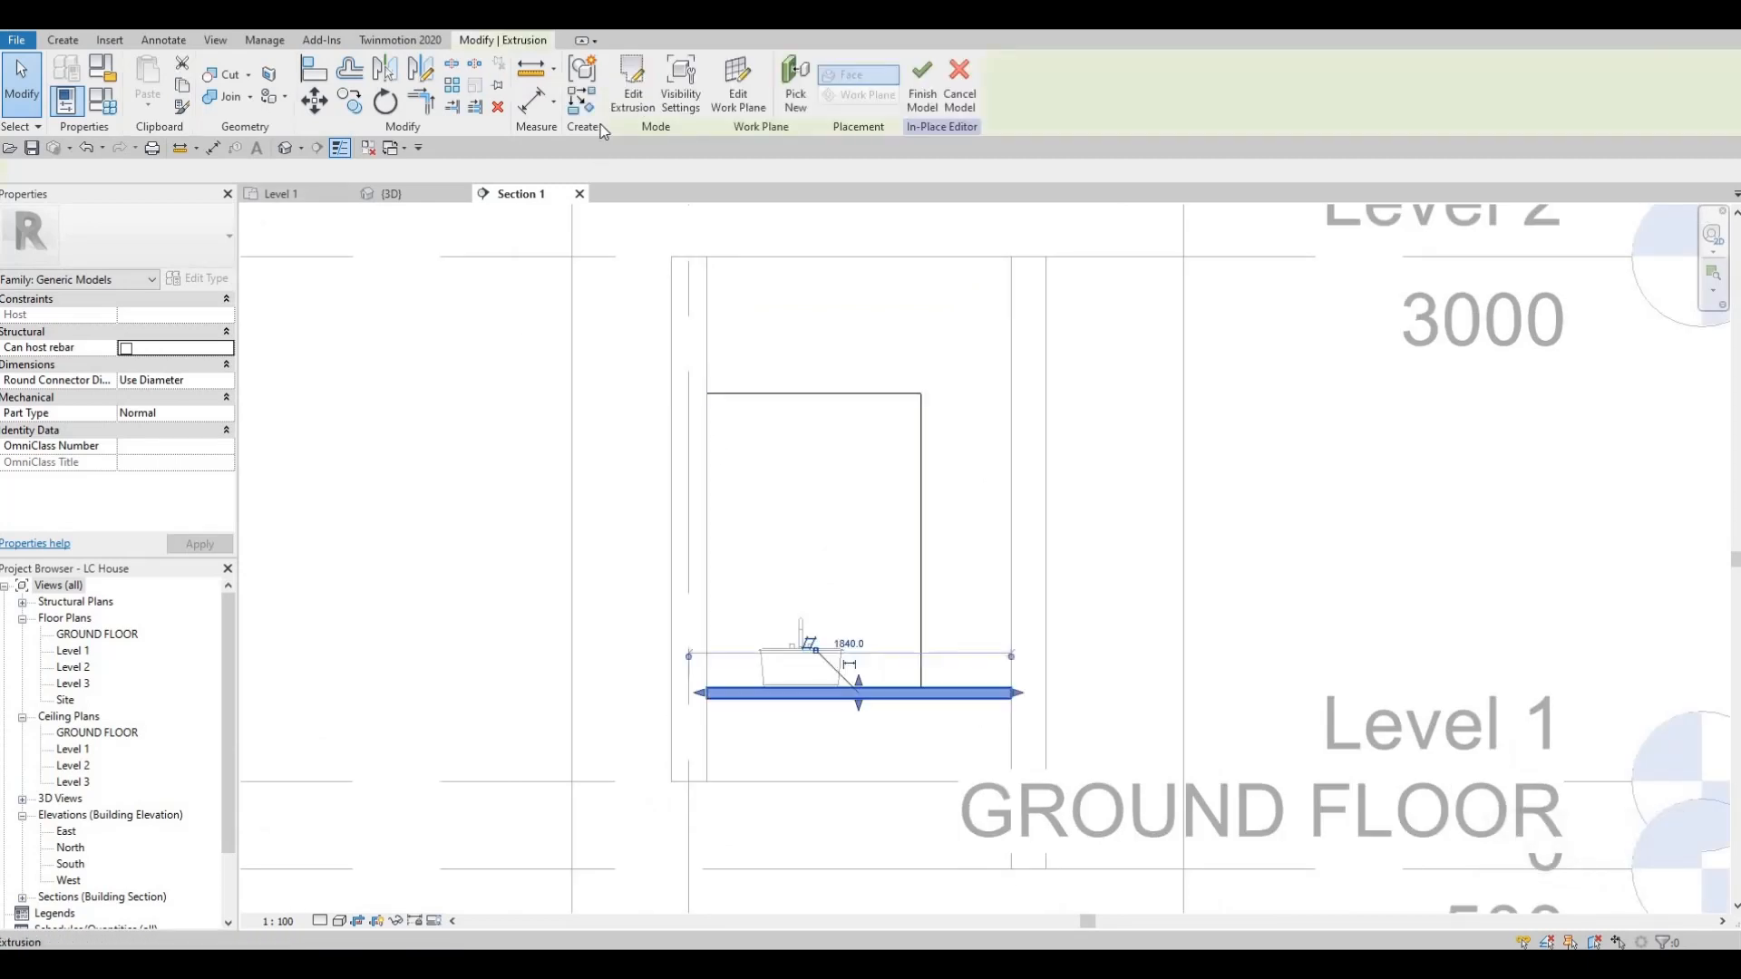
left_click(63, 40)
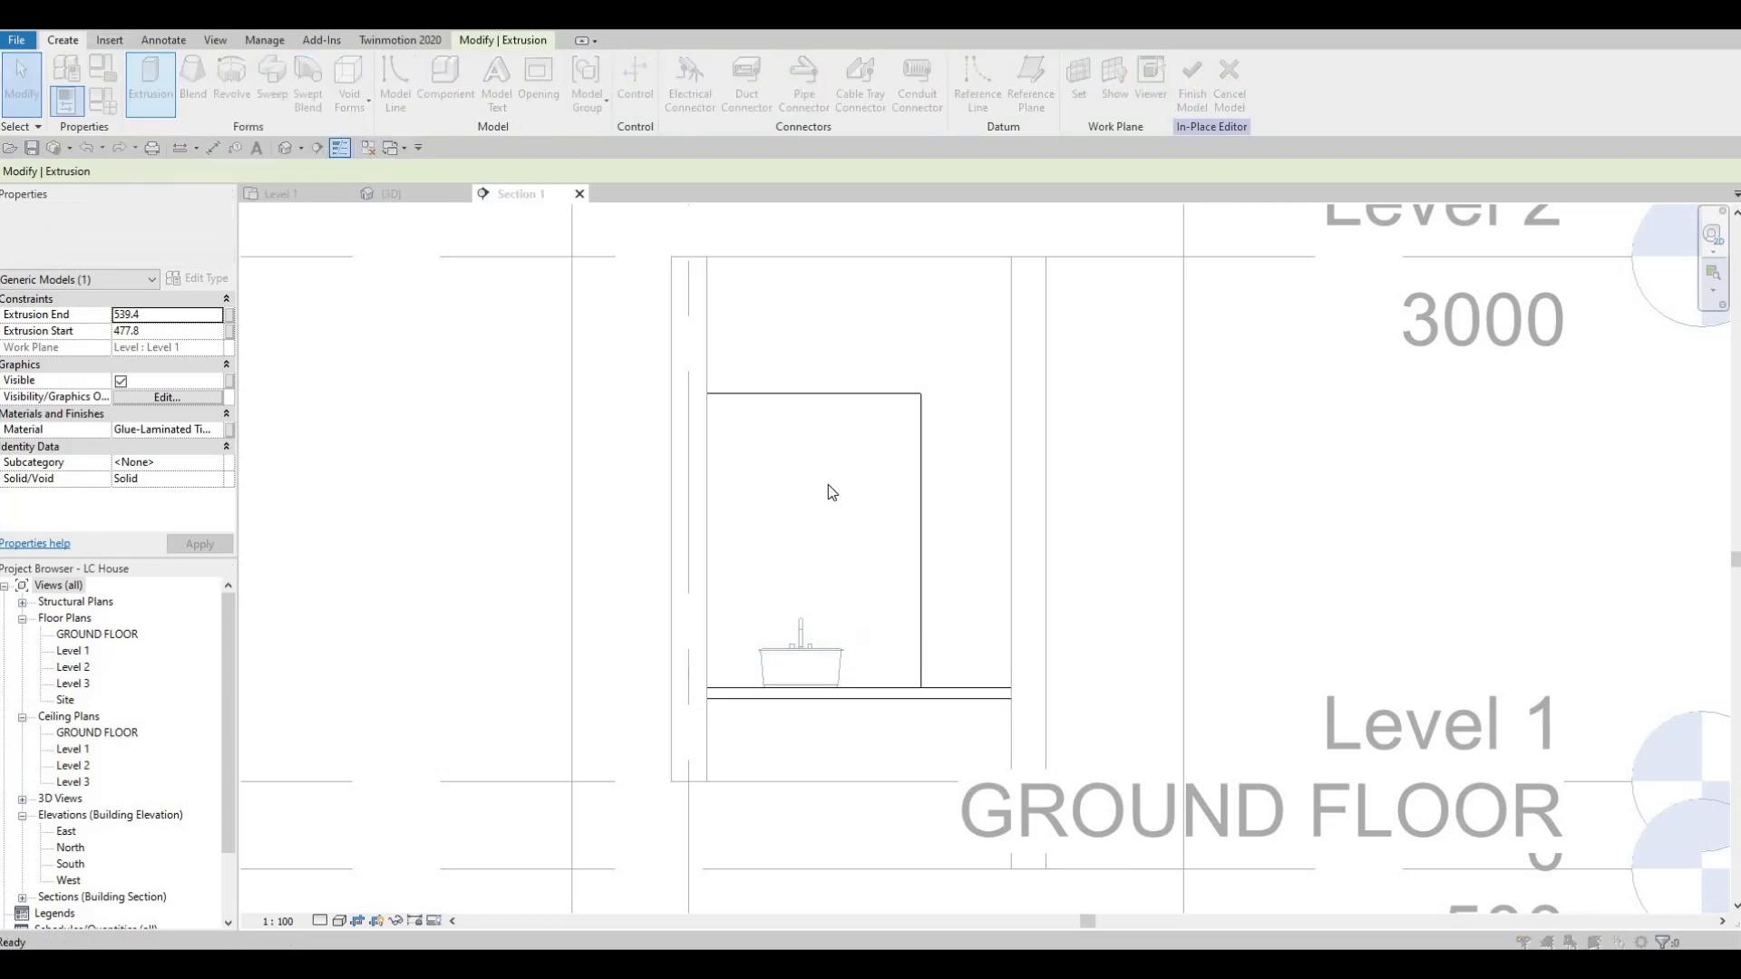
key("Return")
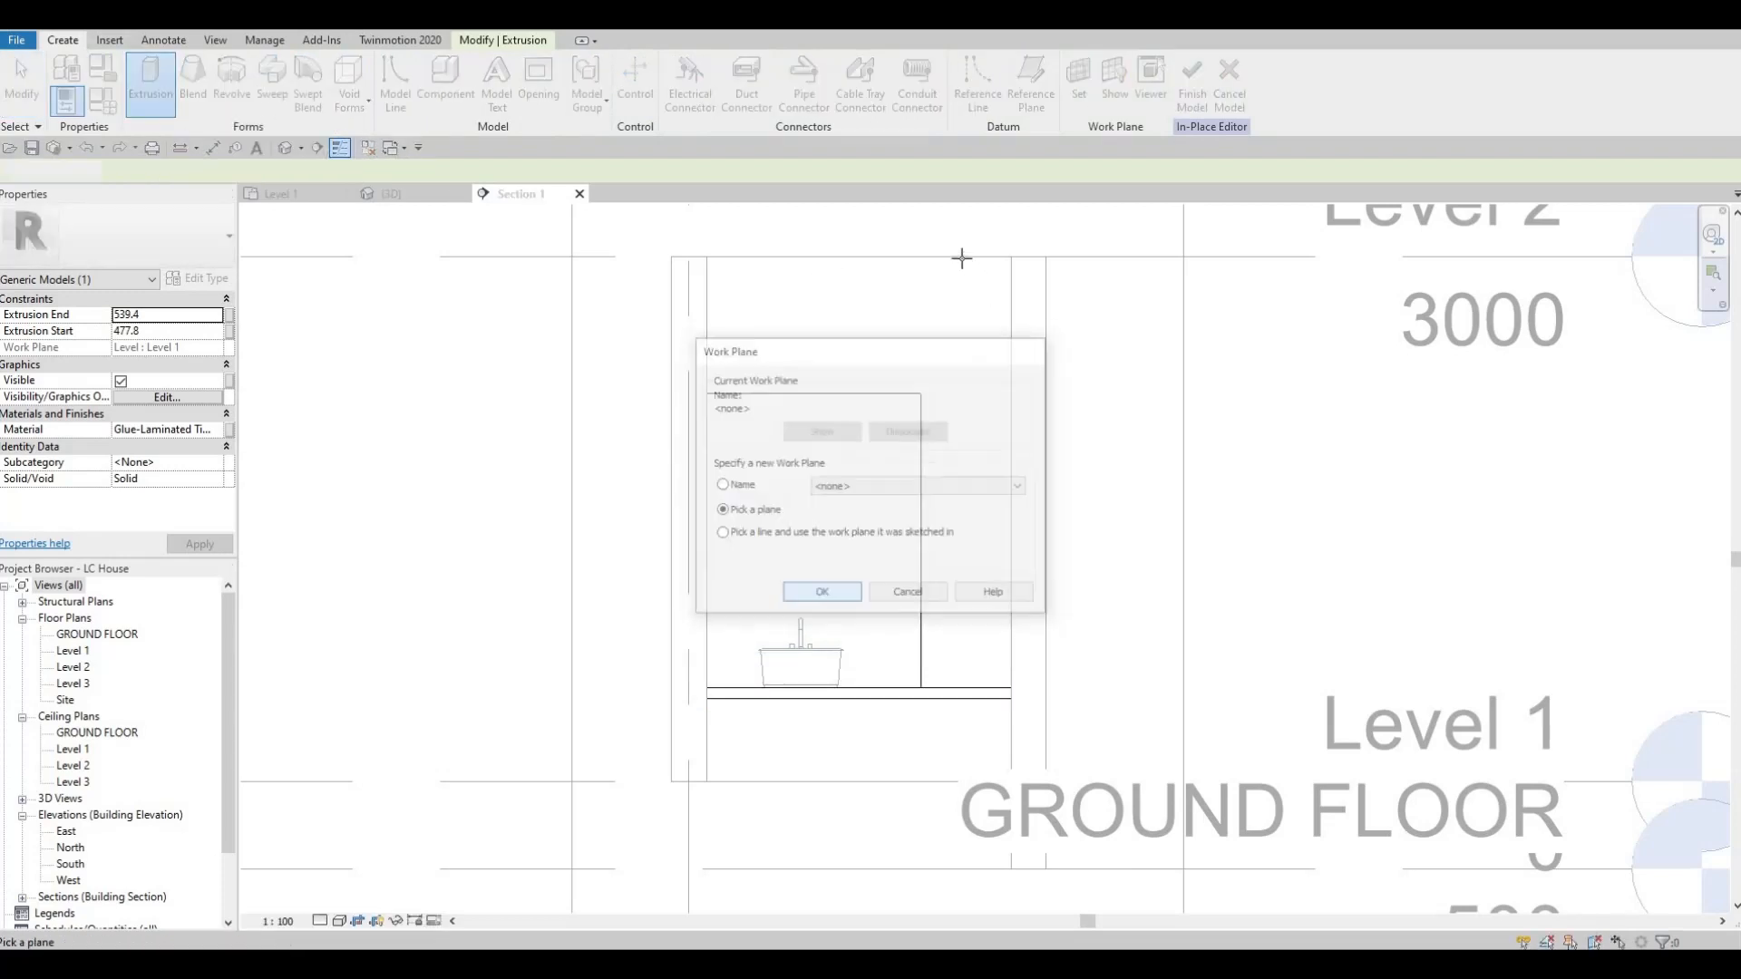
left_click(959, 258)
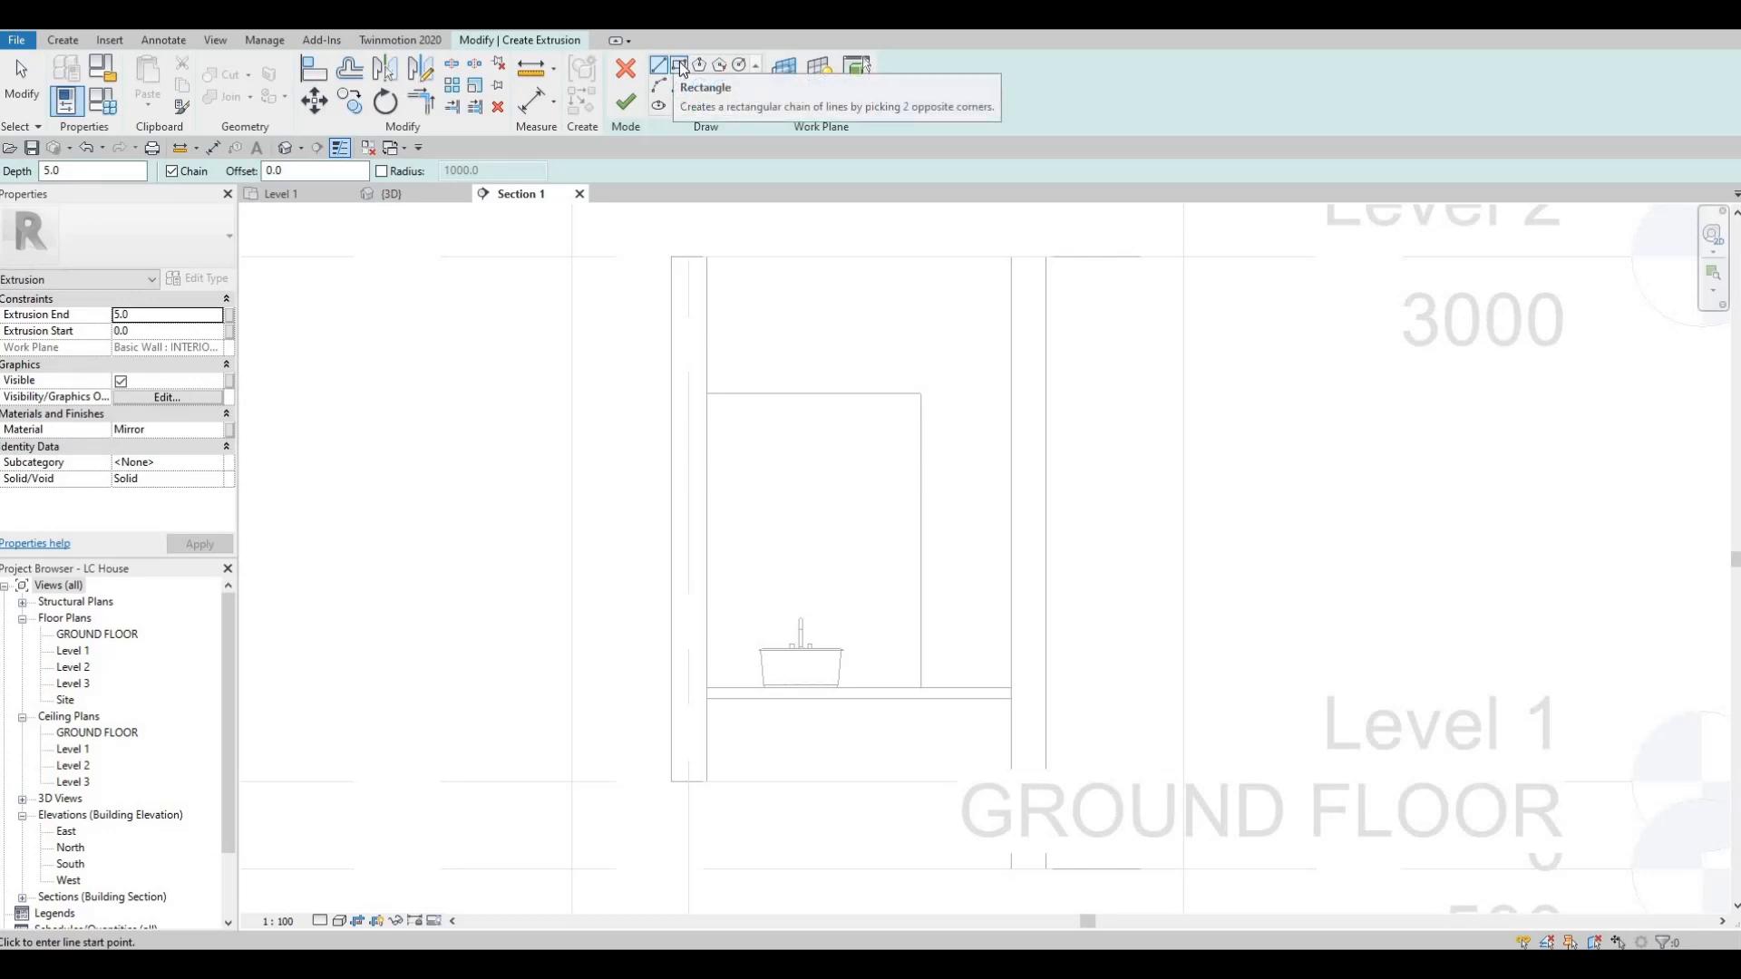
left_click(680, 65)
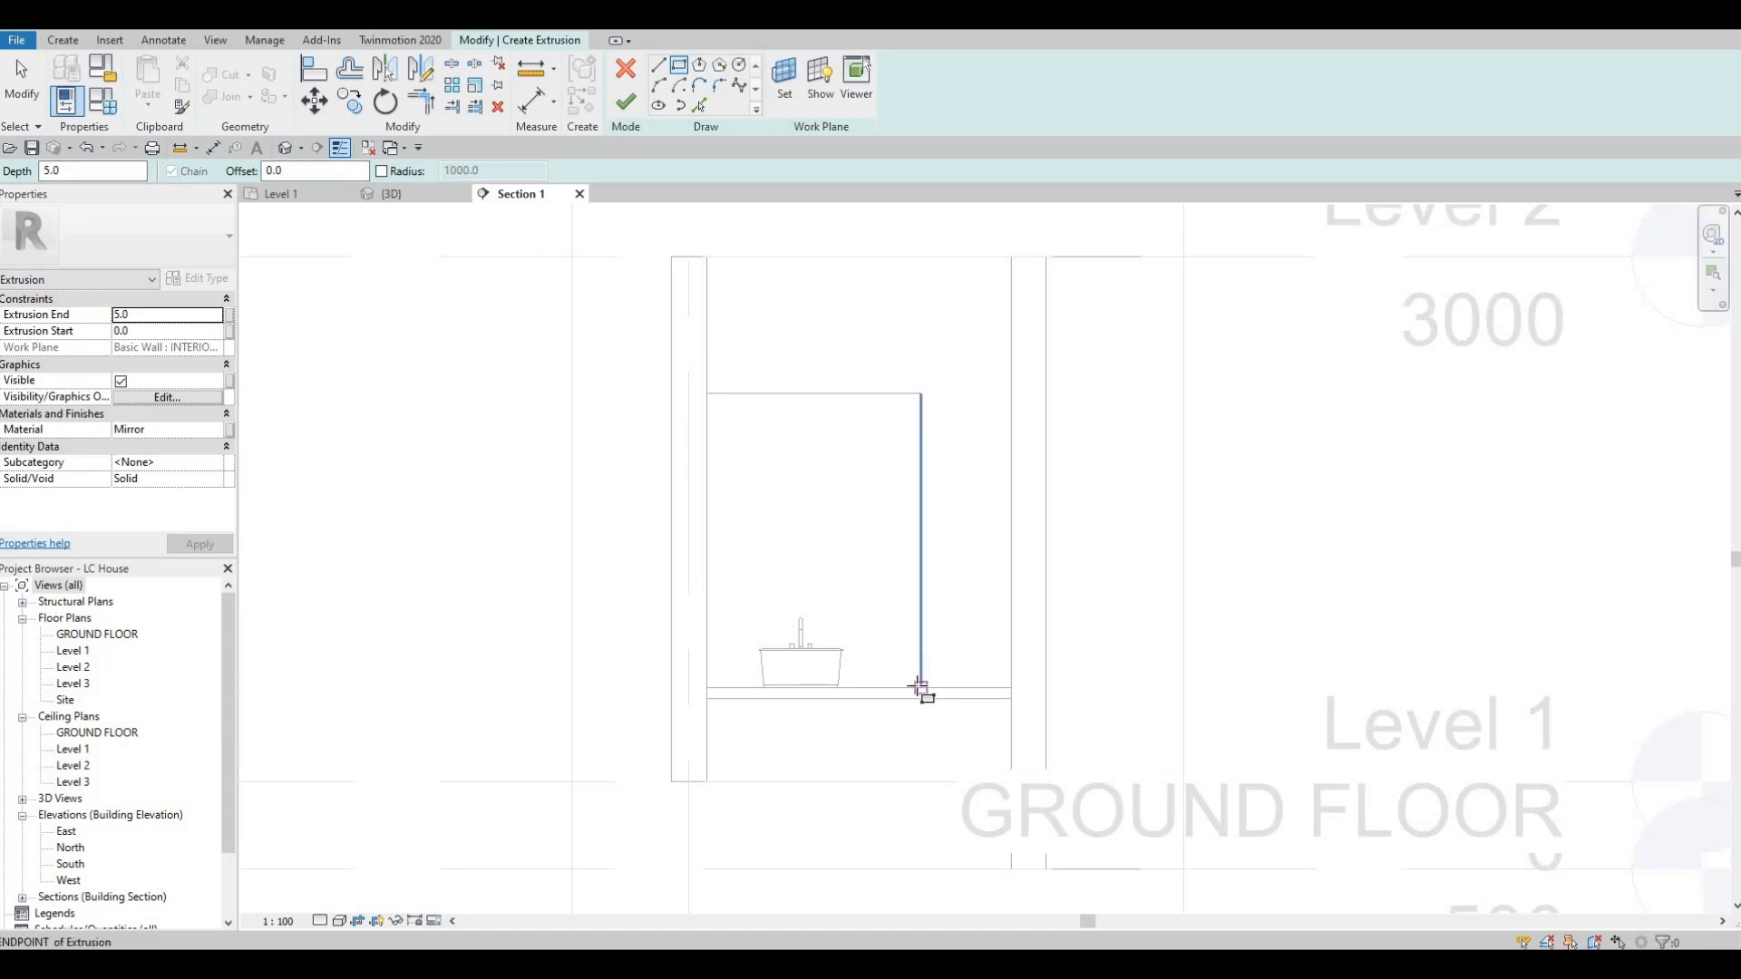
Assign the Glue-Laminated Timber material to the new extrusion.
left_click(181, 429)
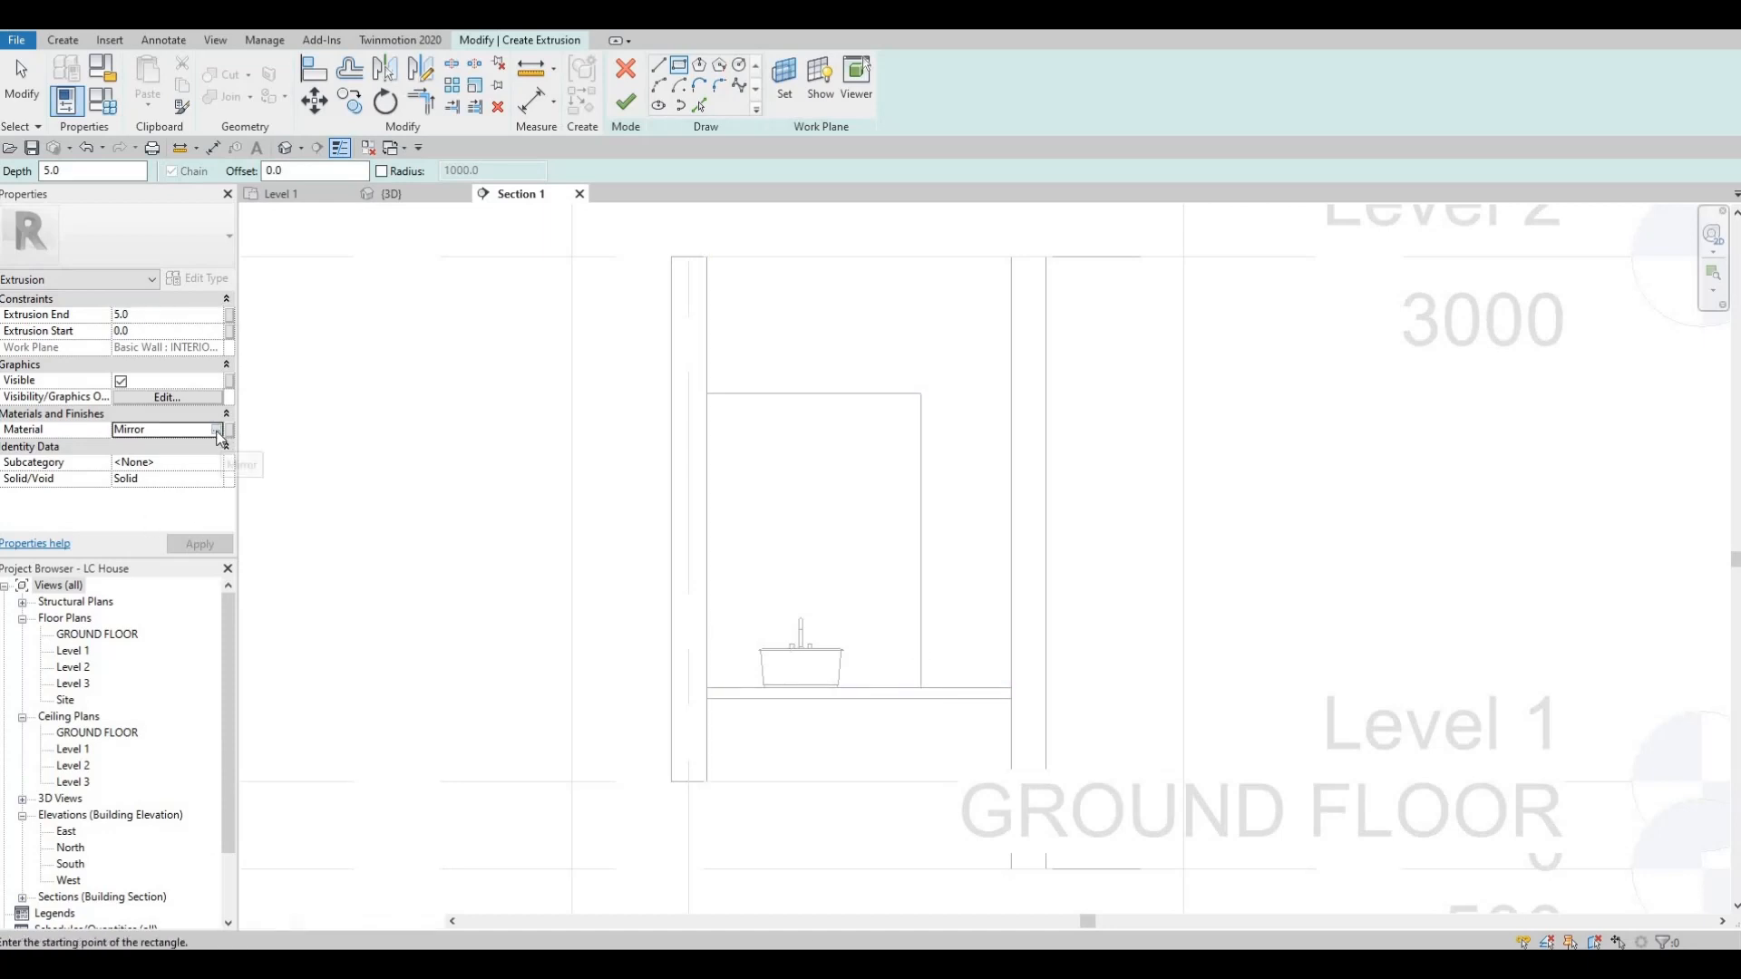
left_click(227, 429)
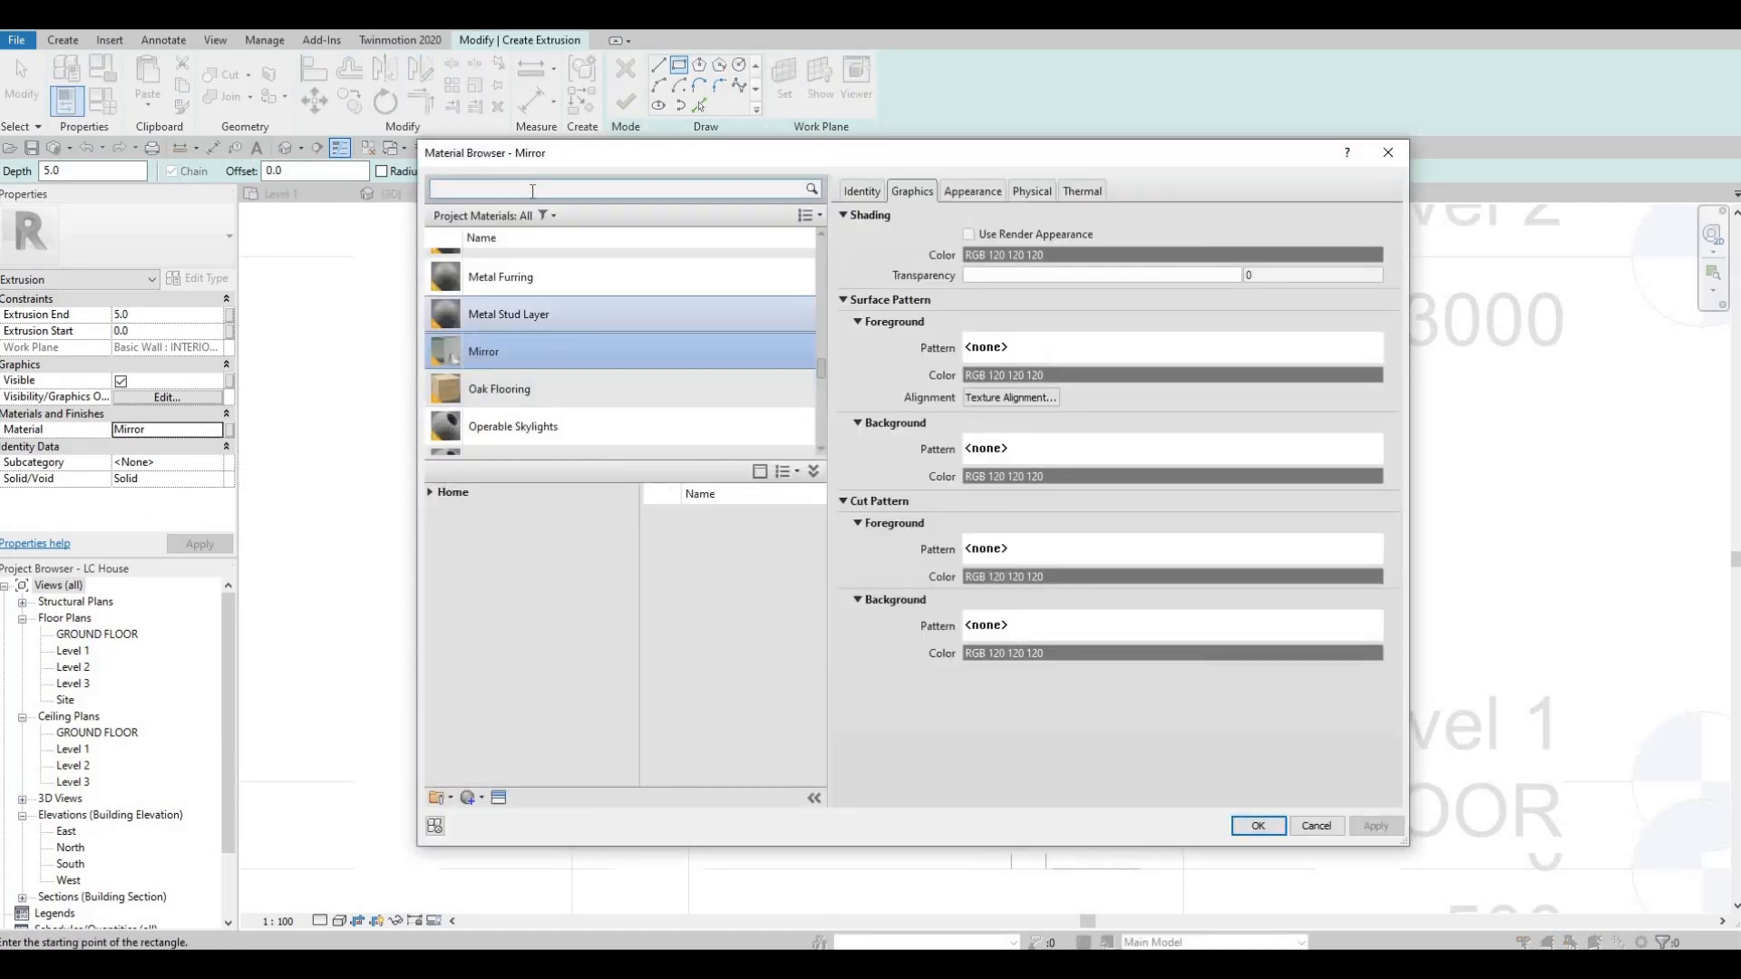
left_click(532, 190)
type("G")
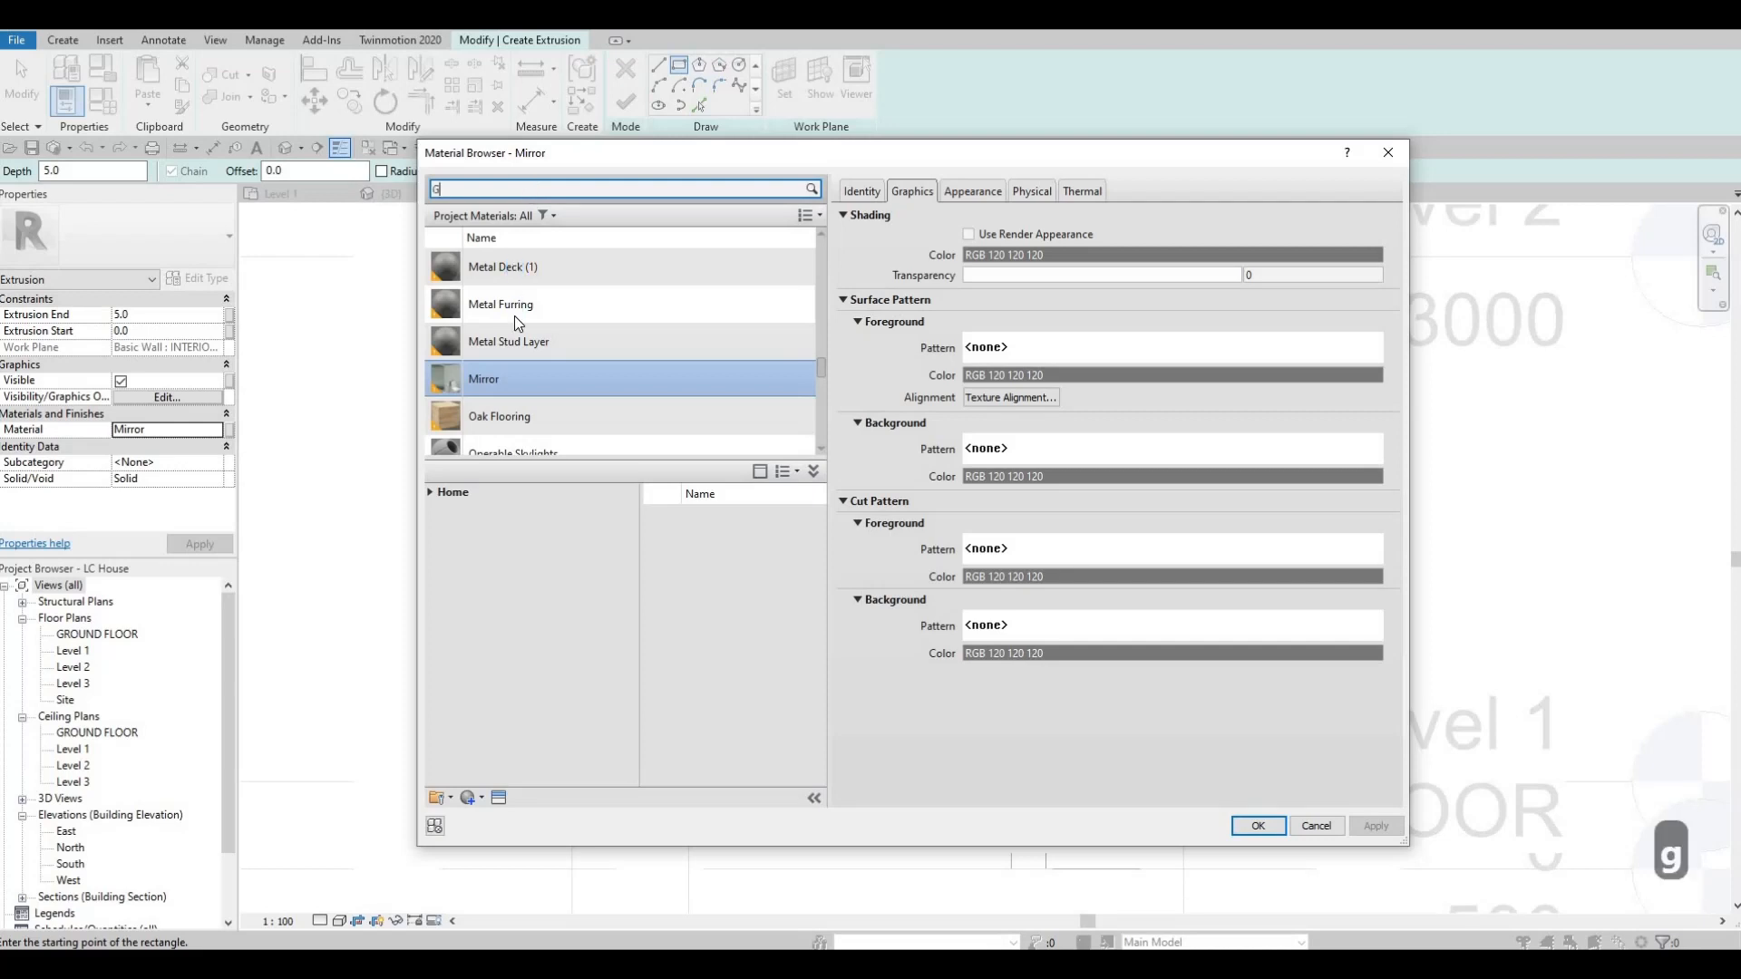
scroll(530, 351, "down", 10)
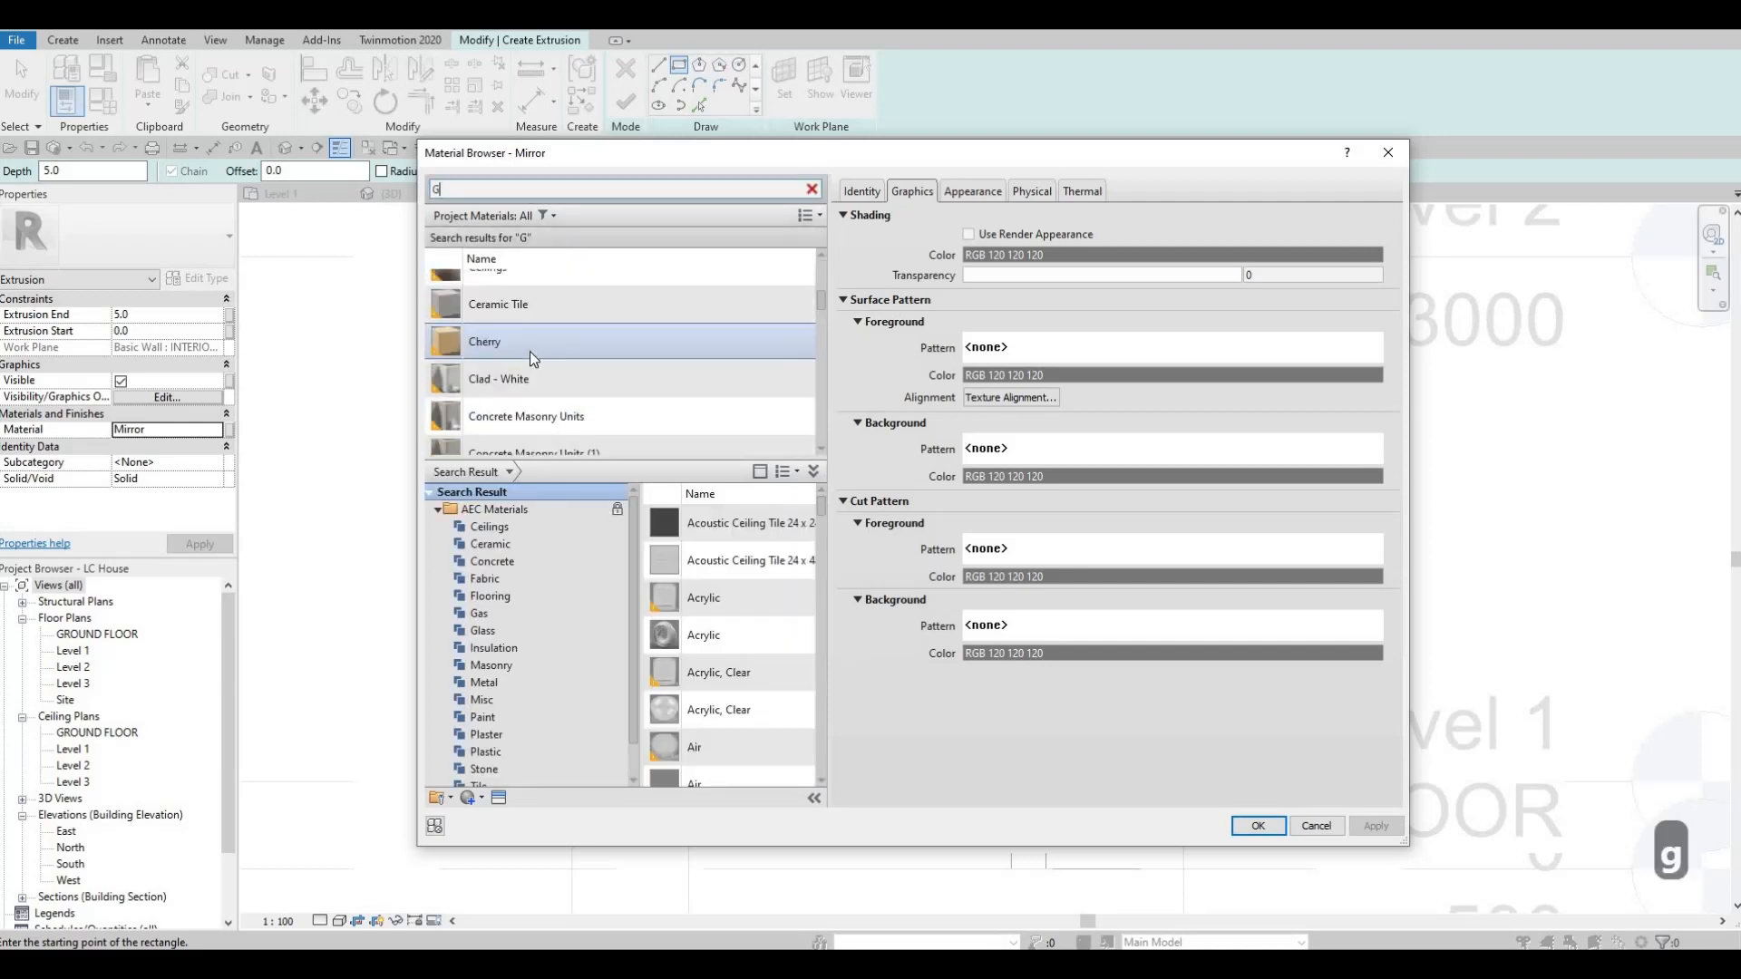
scroll(530, 354, "up", 2)
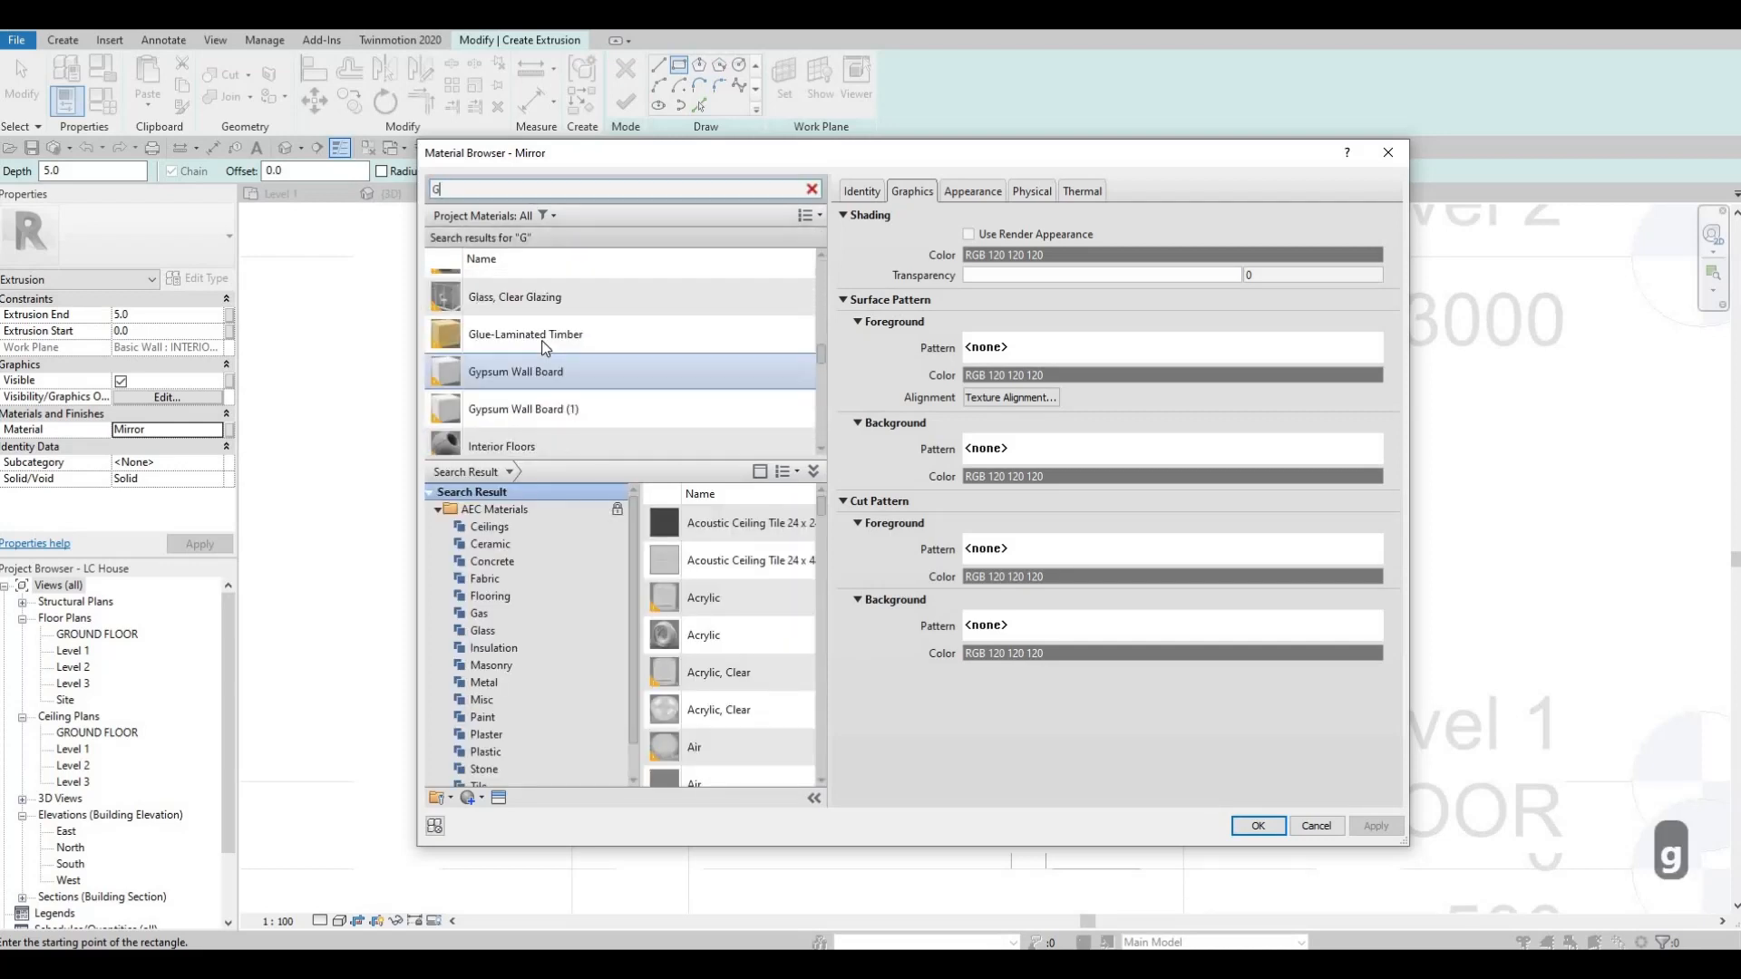
left_click(541, 329)
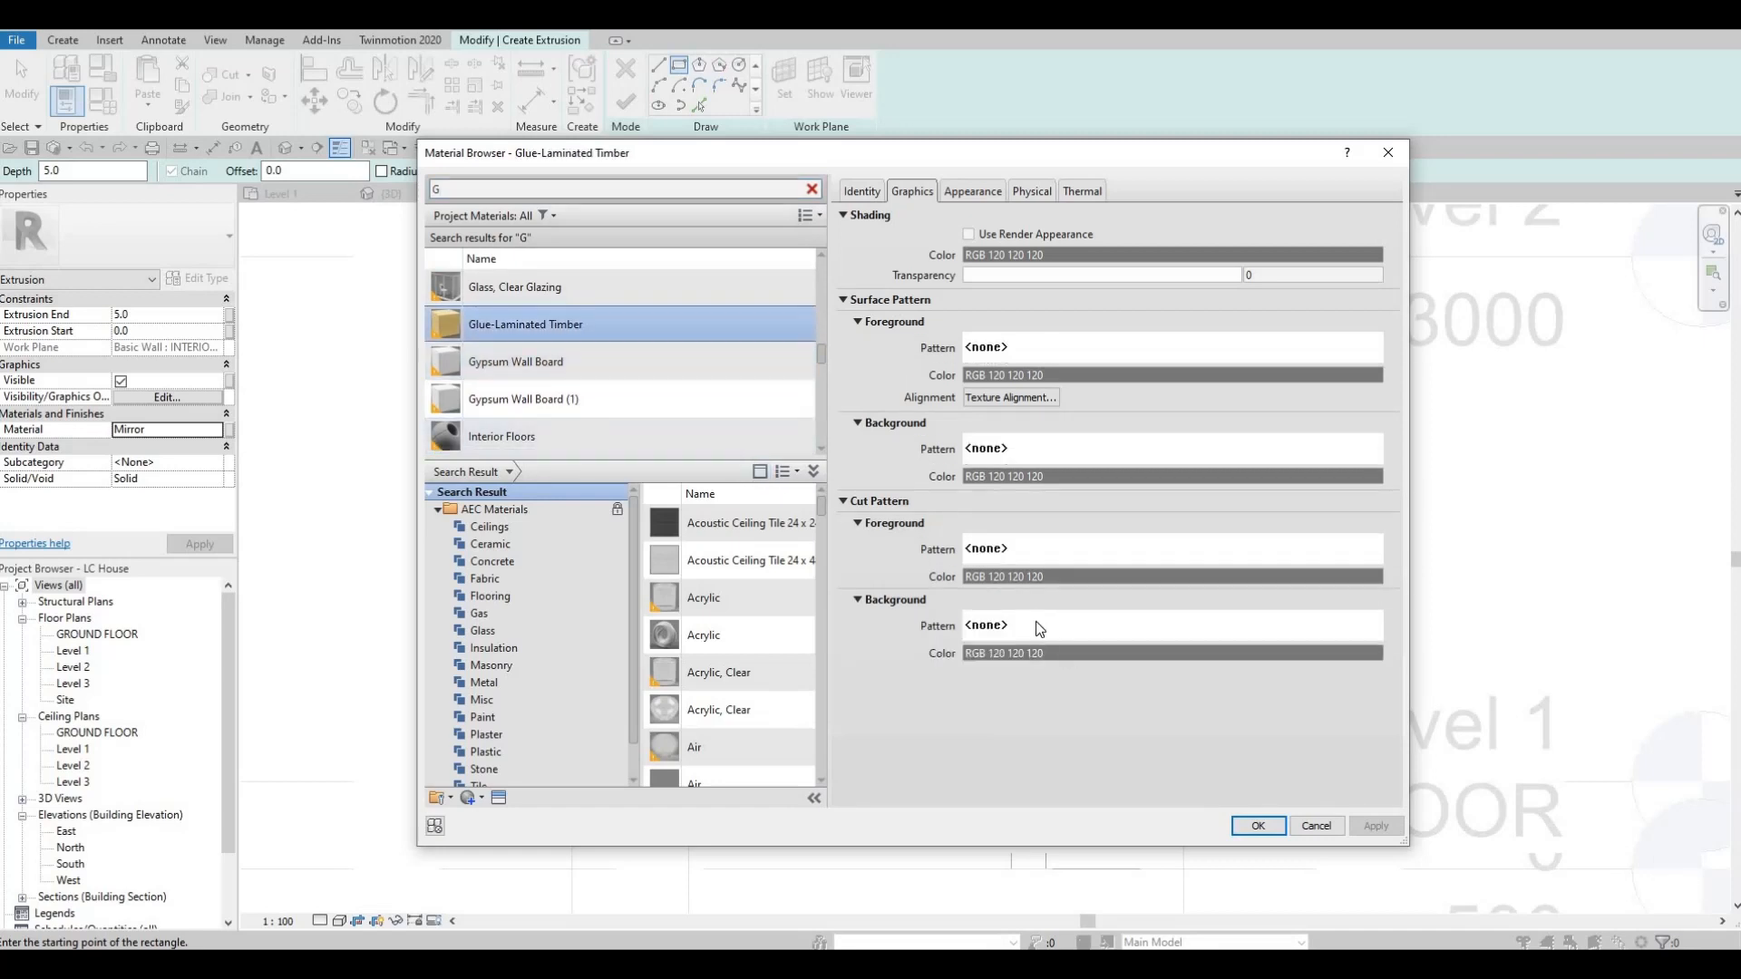
left_click(1258, 826)
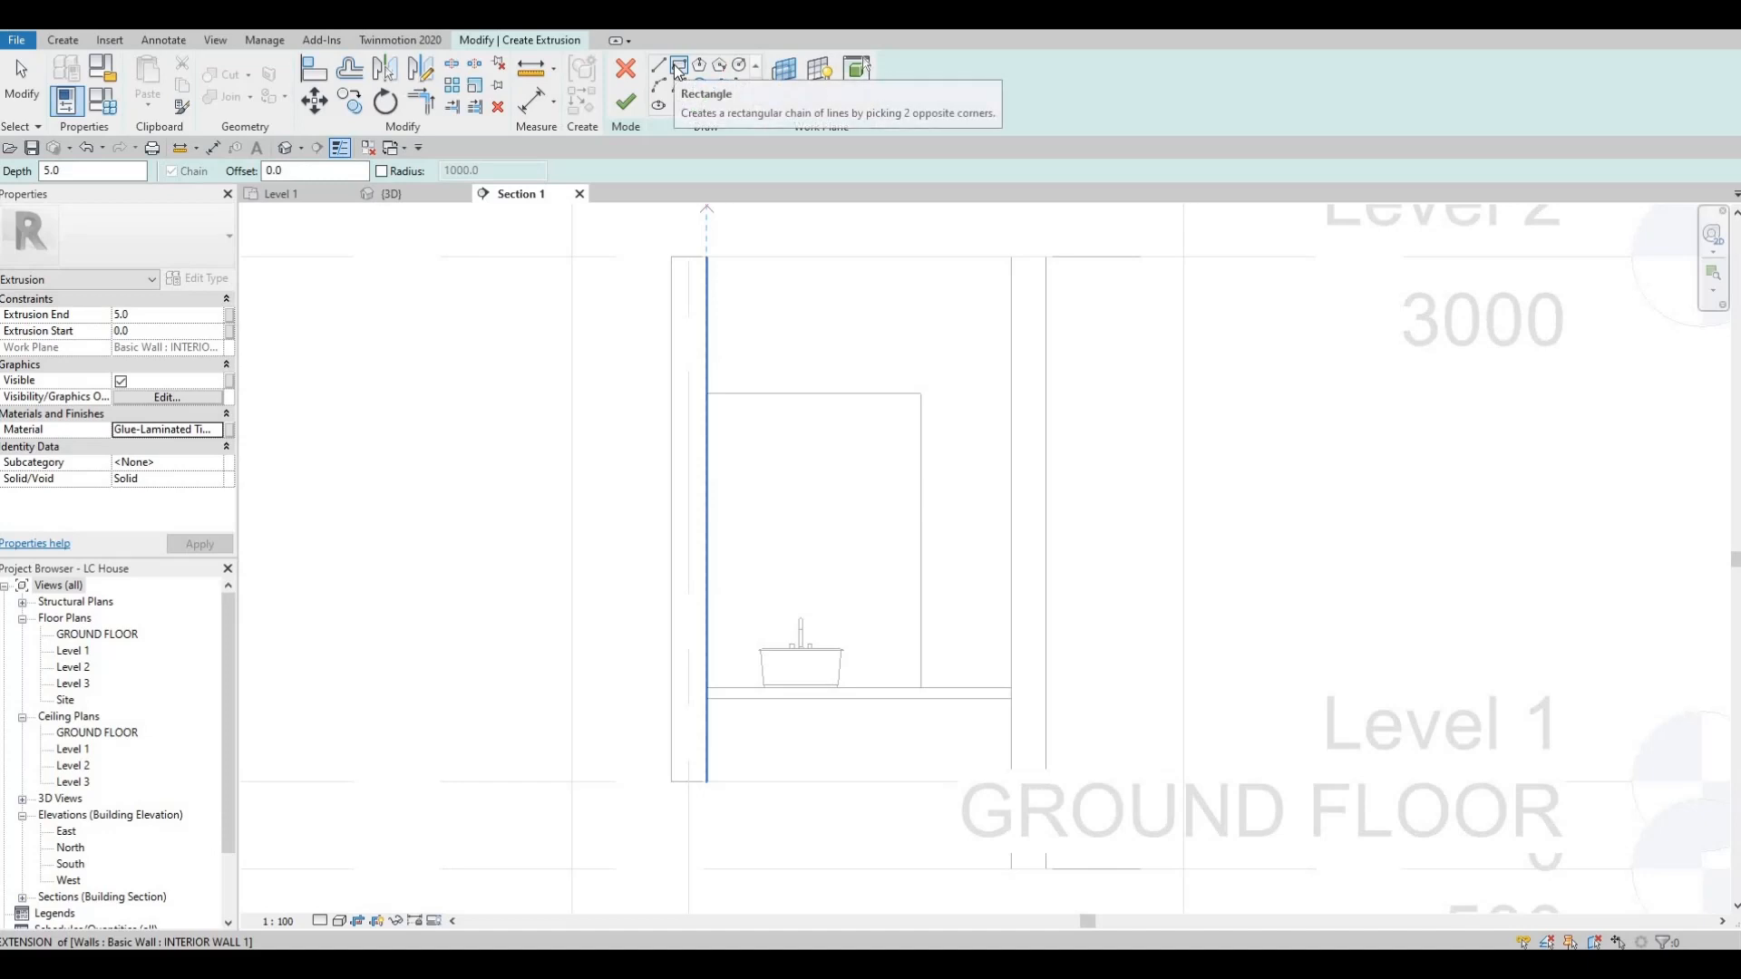
Sketch a rectangle about 516 mm wide and 1681 mm high between the mirror, counter and right wall, and finish the panel extrusion.
left_click(922, 394)
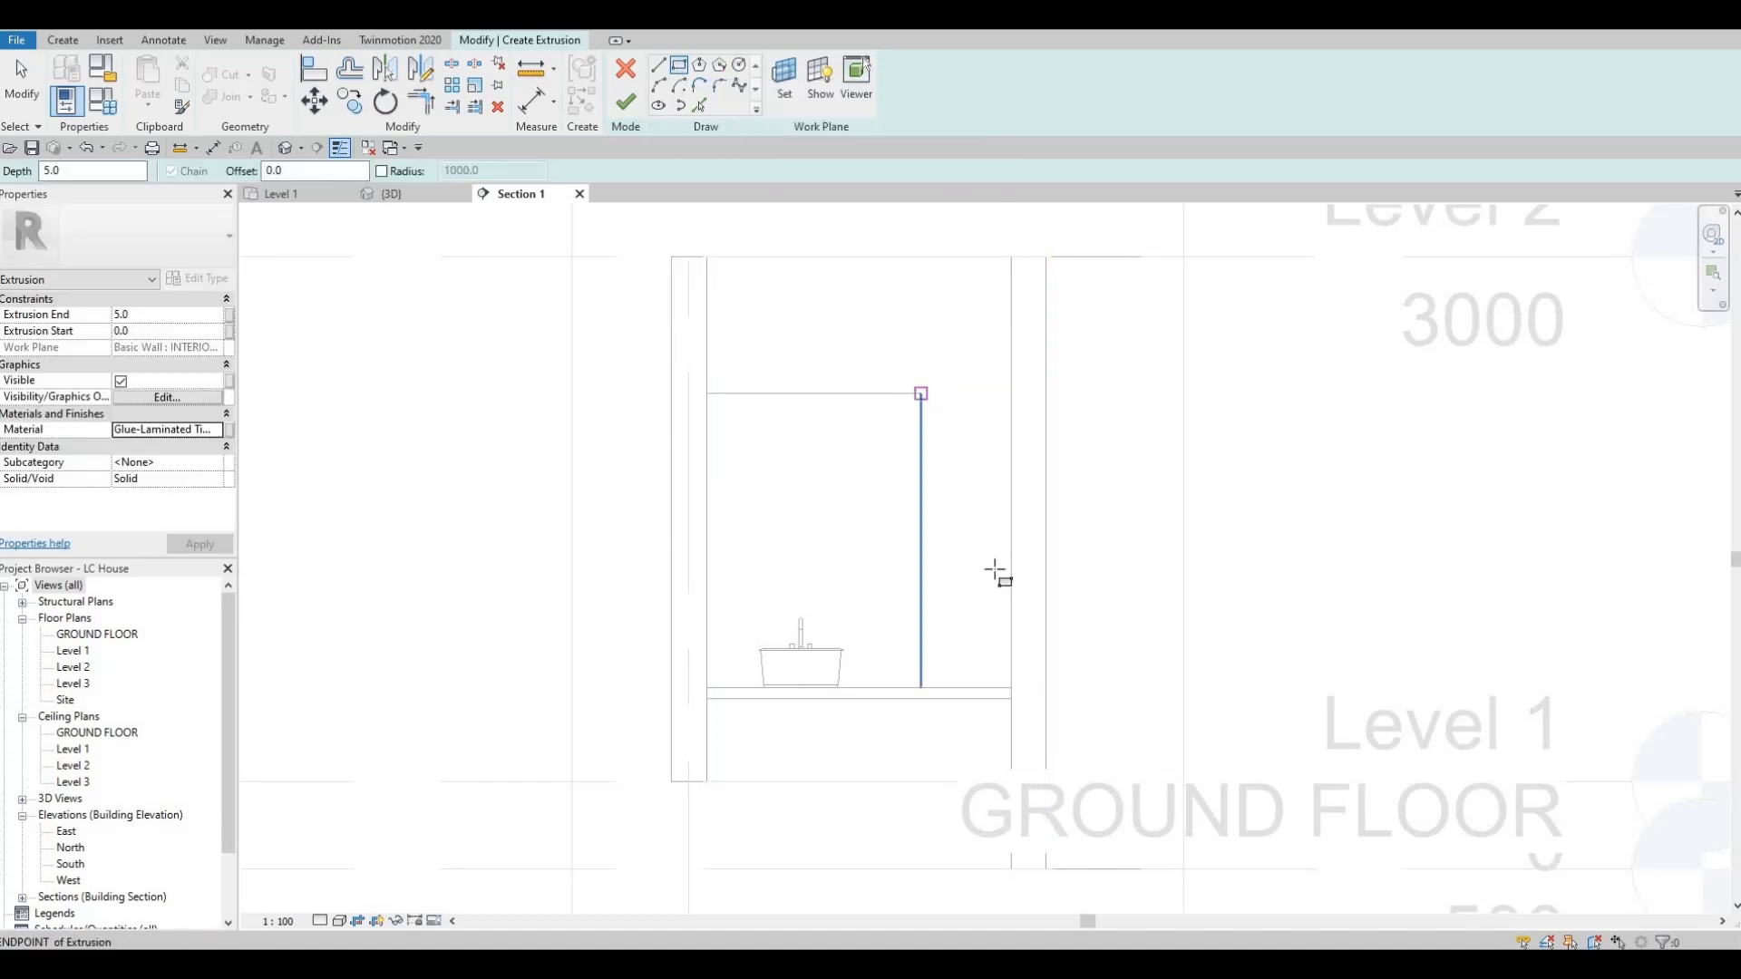
left_click(1011, 684)
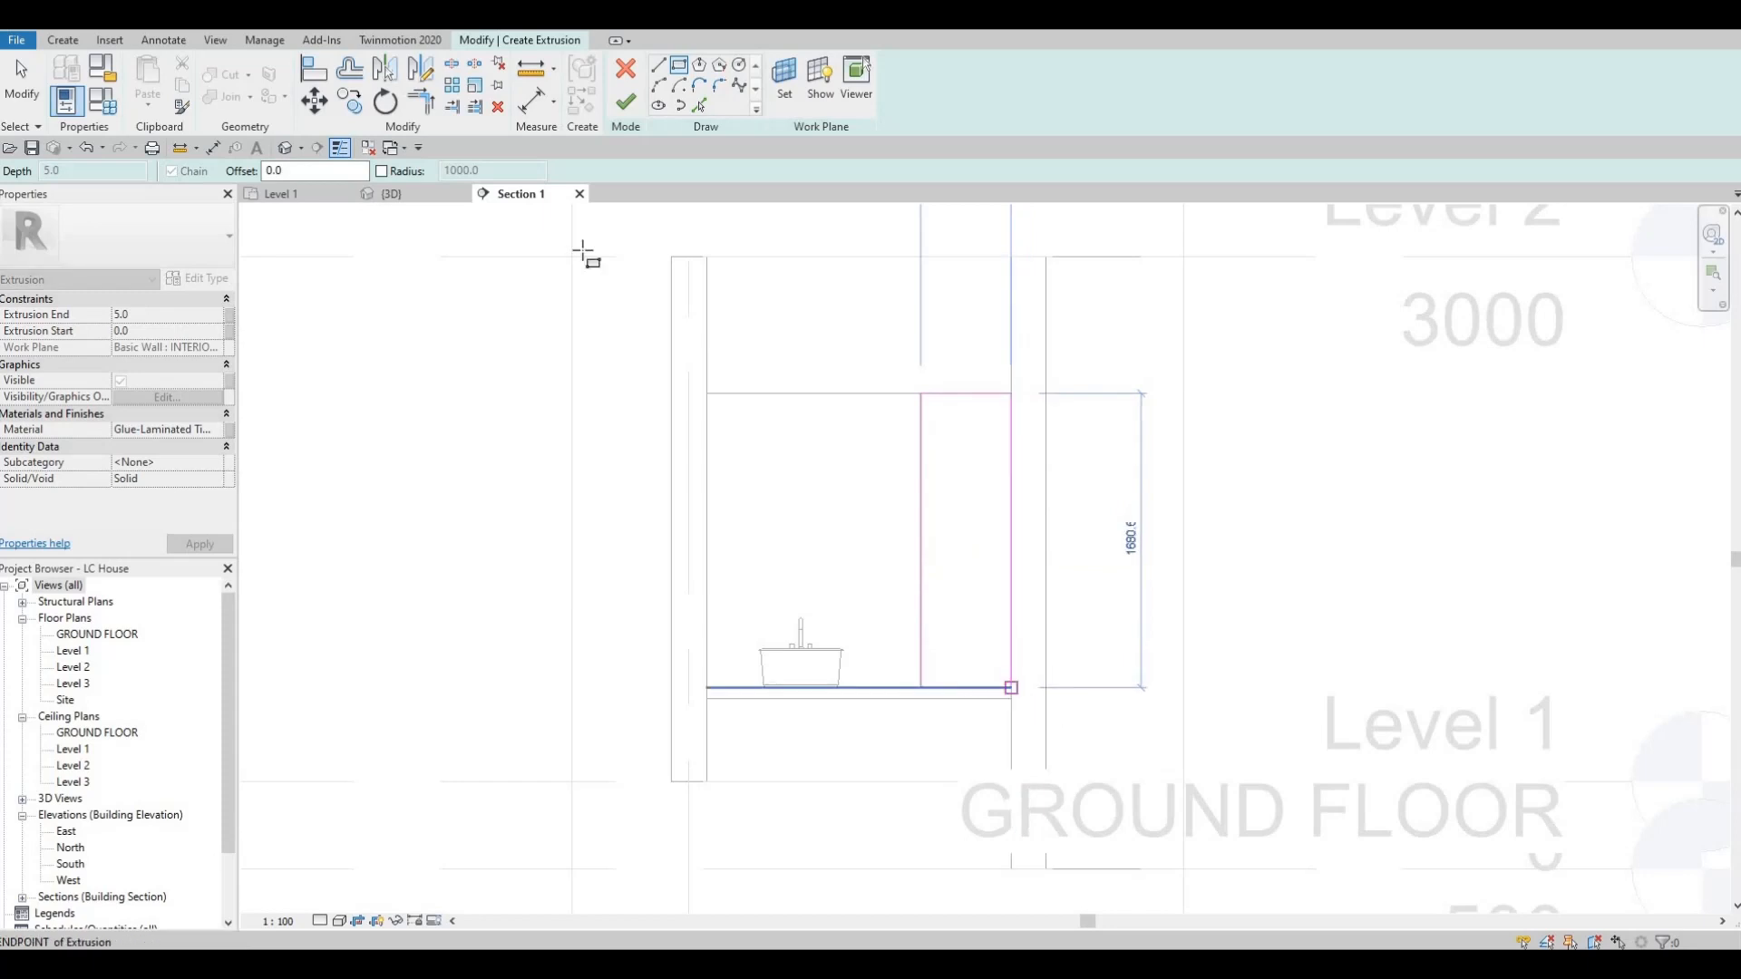
left_click(625, 107)
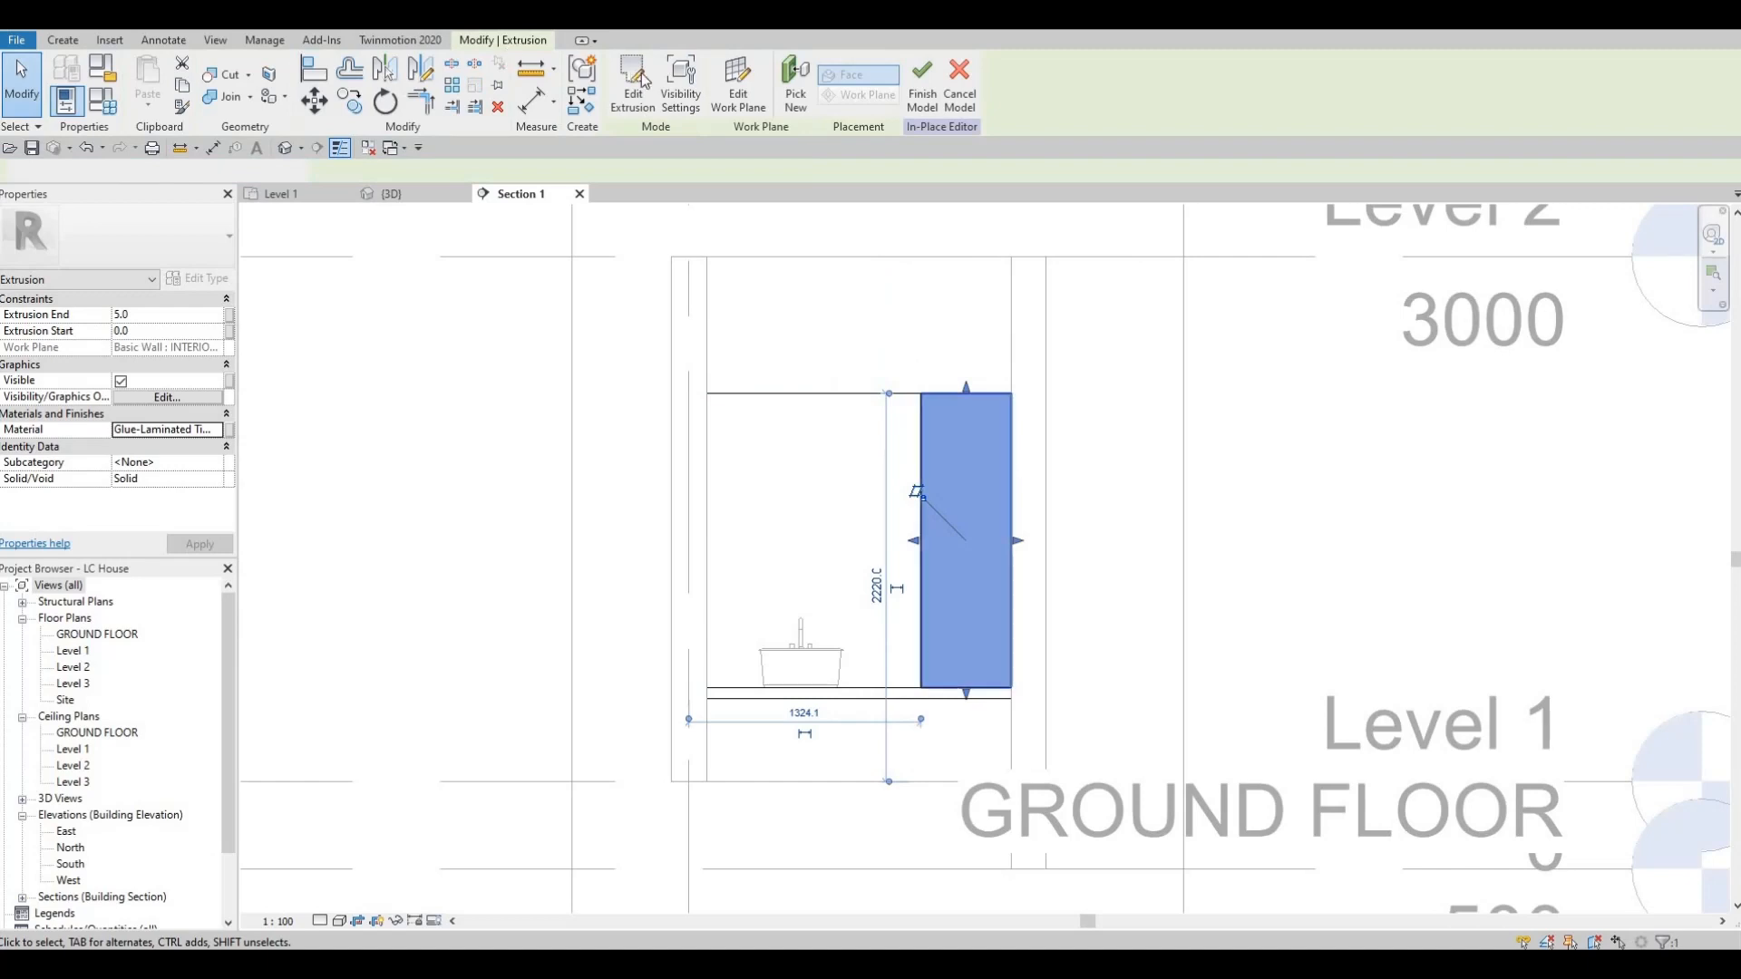
Start another extrusion on the front face of the timber panel beside the mirror.
left_click(63, 40)
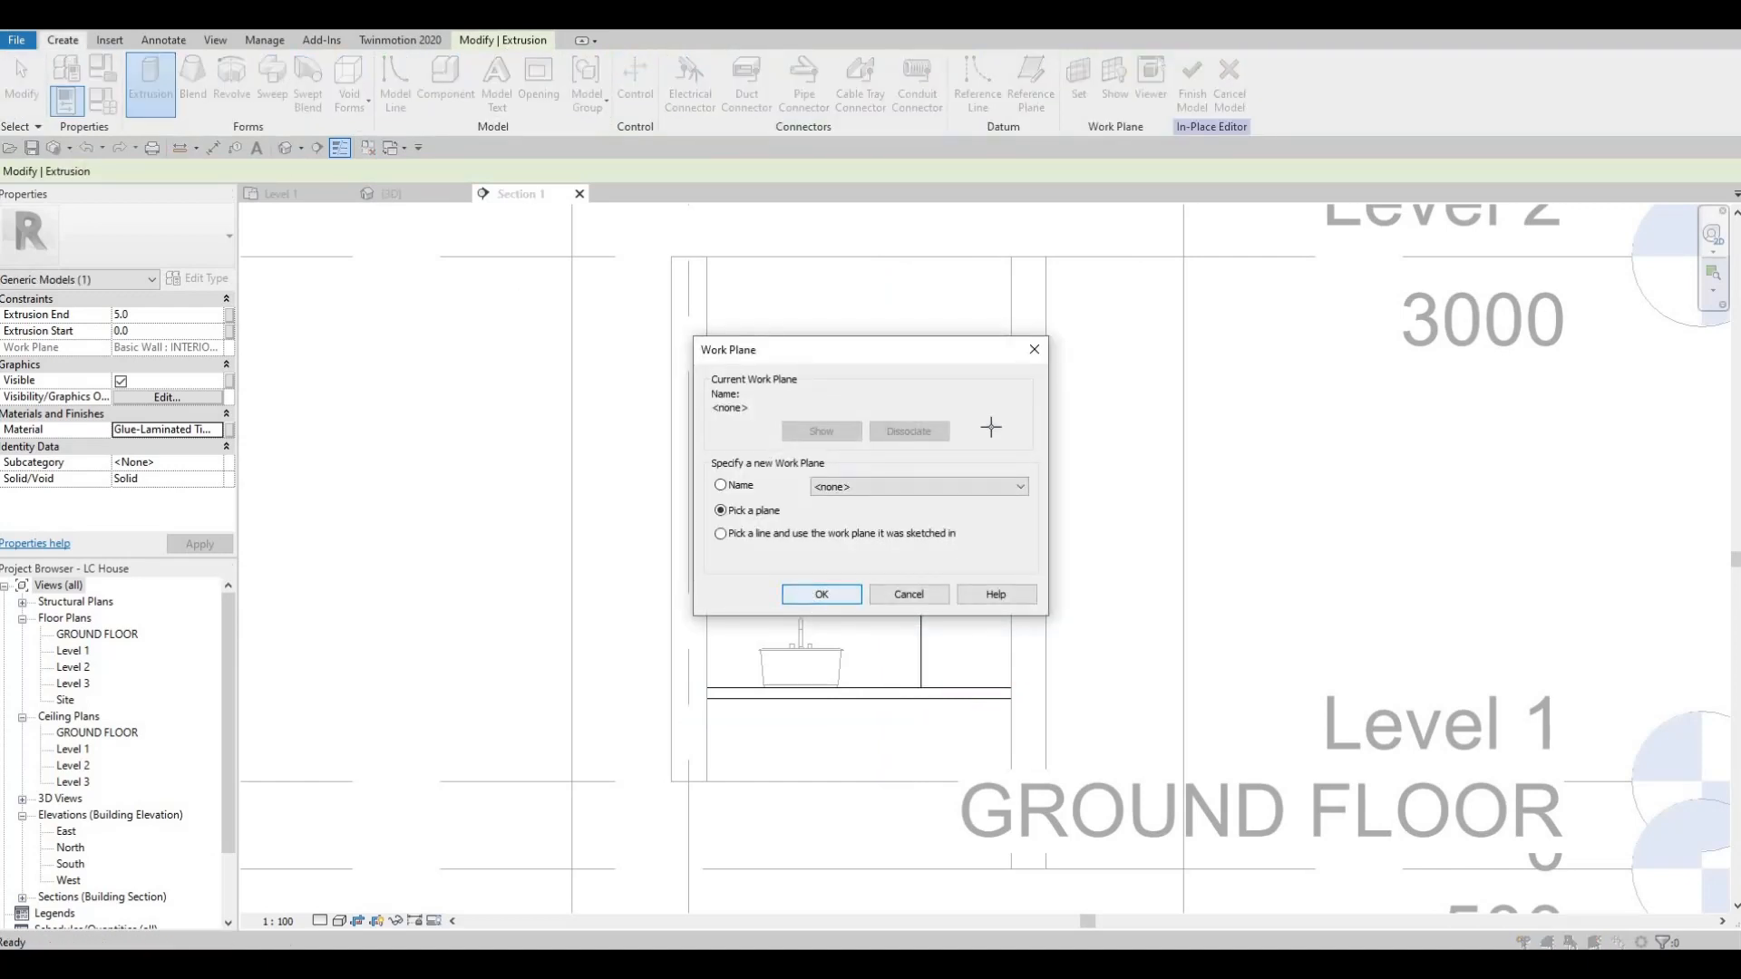
key("Return")
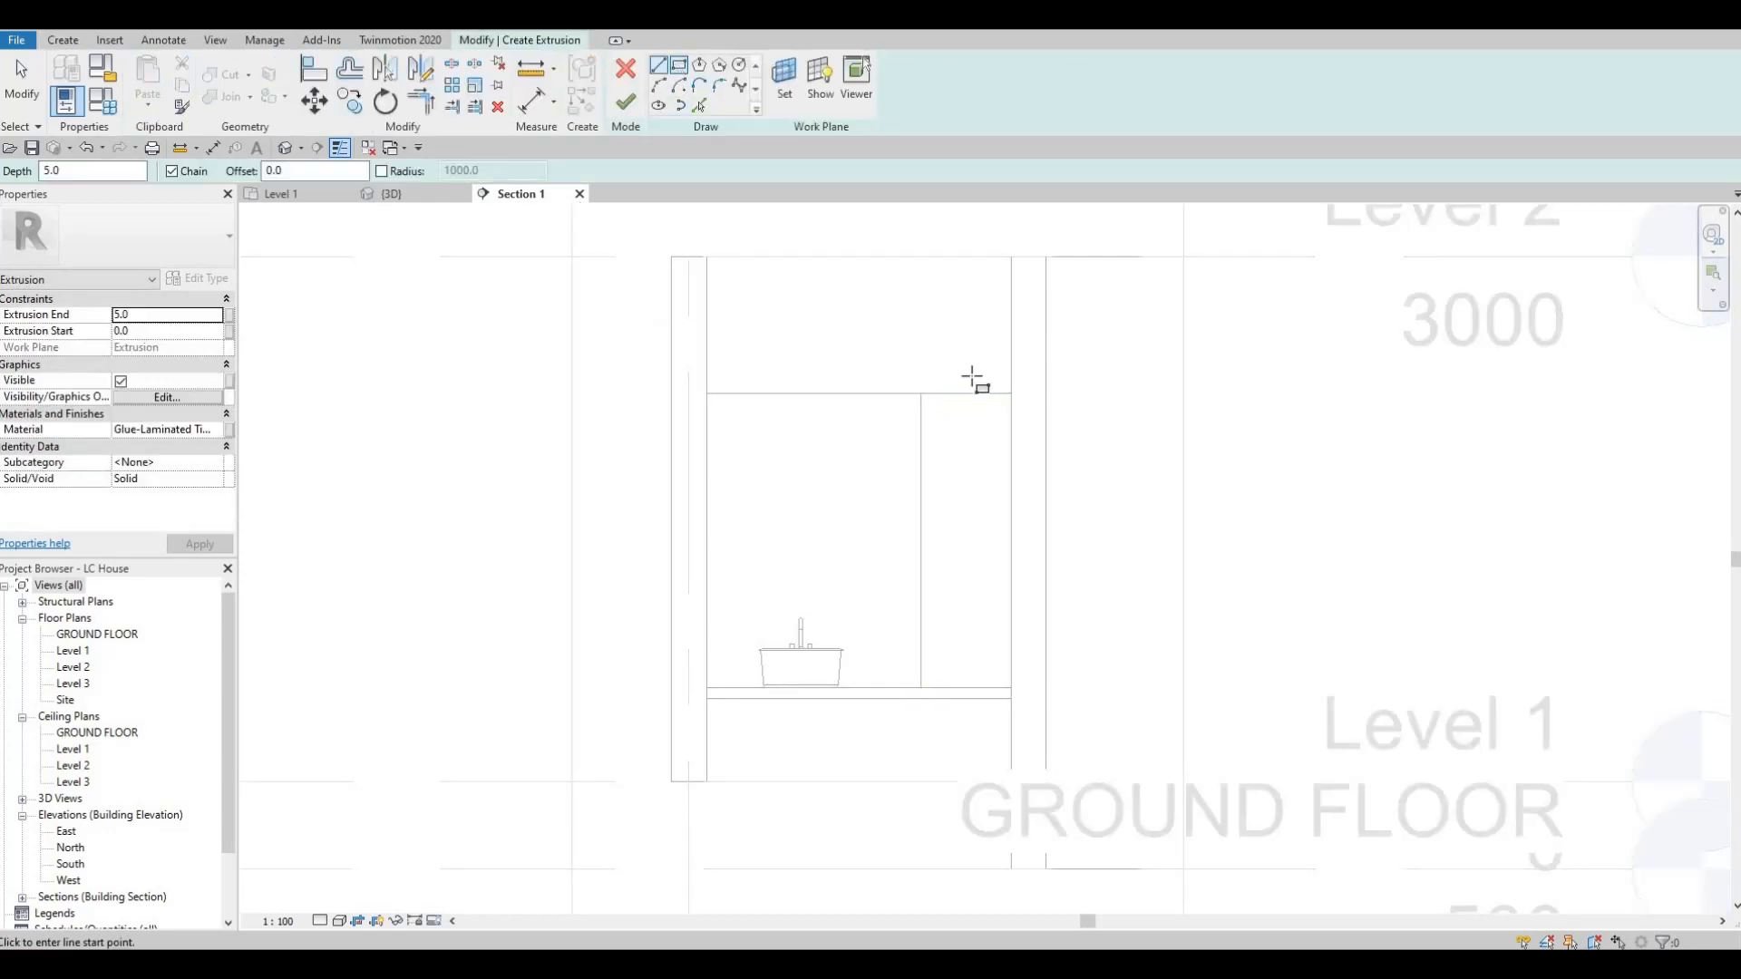
left_click(923, 393)
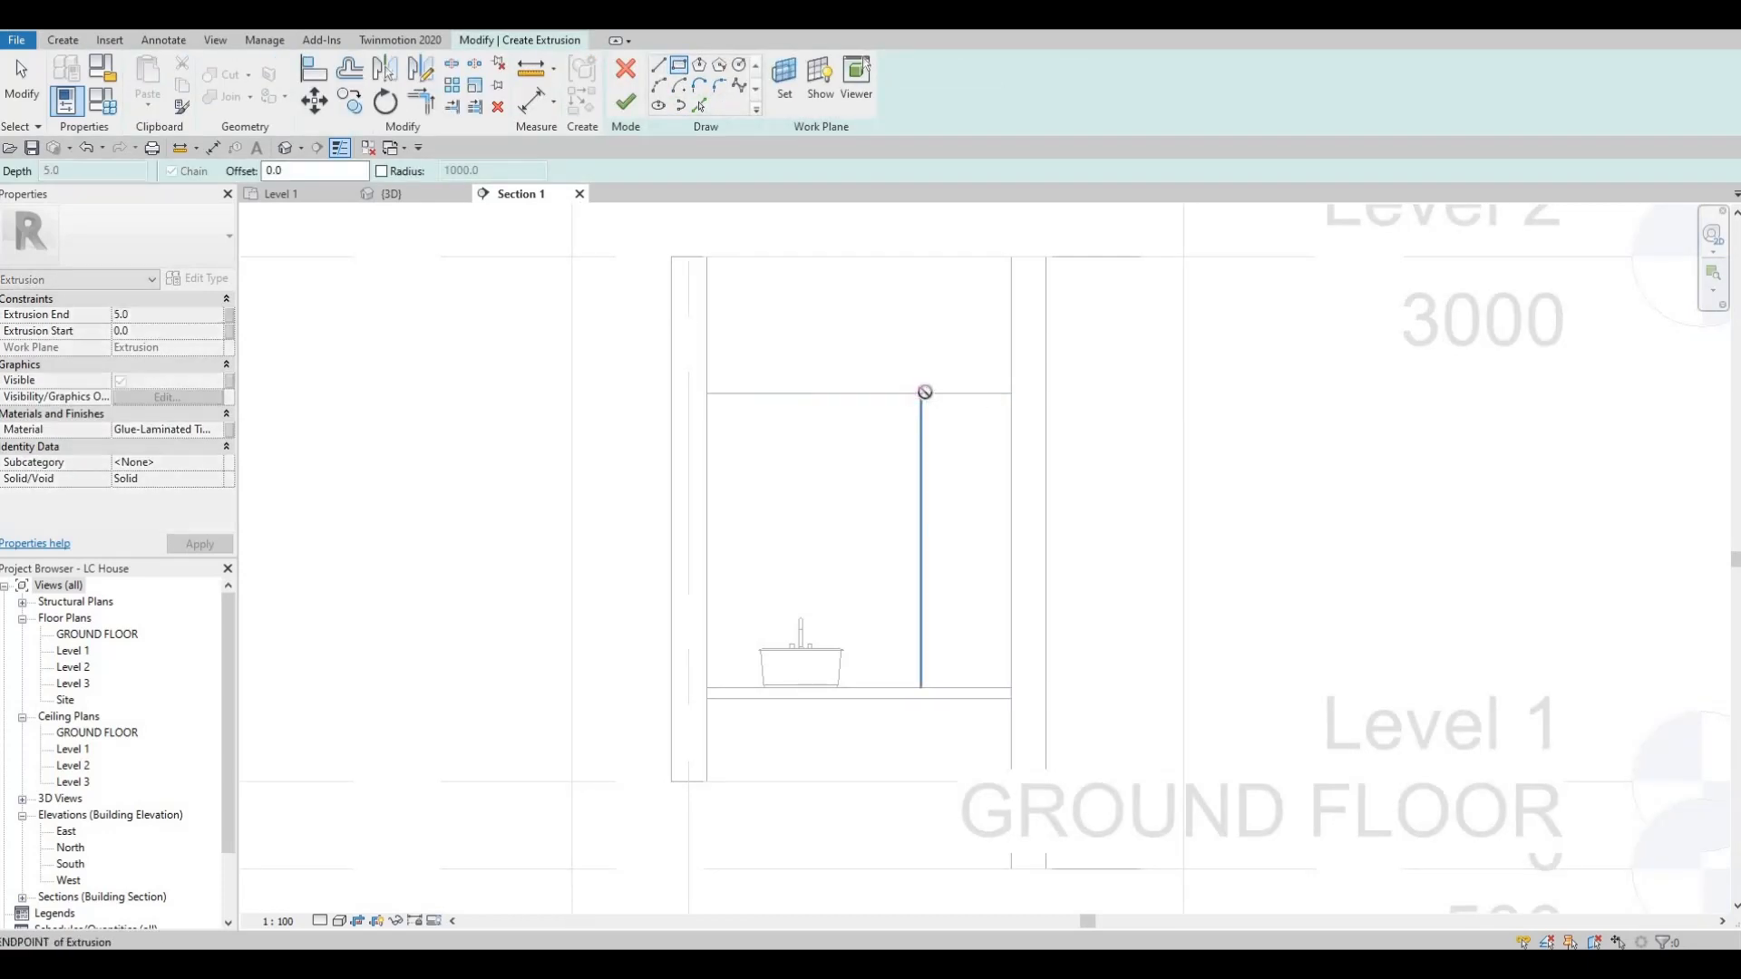
key("Escape")
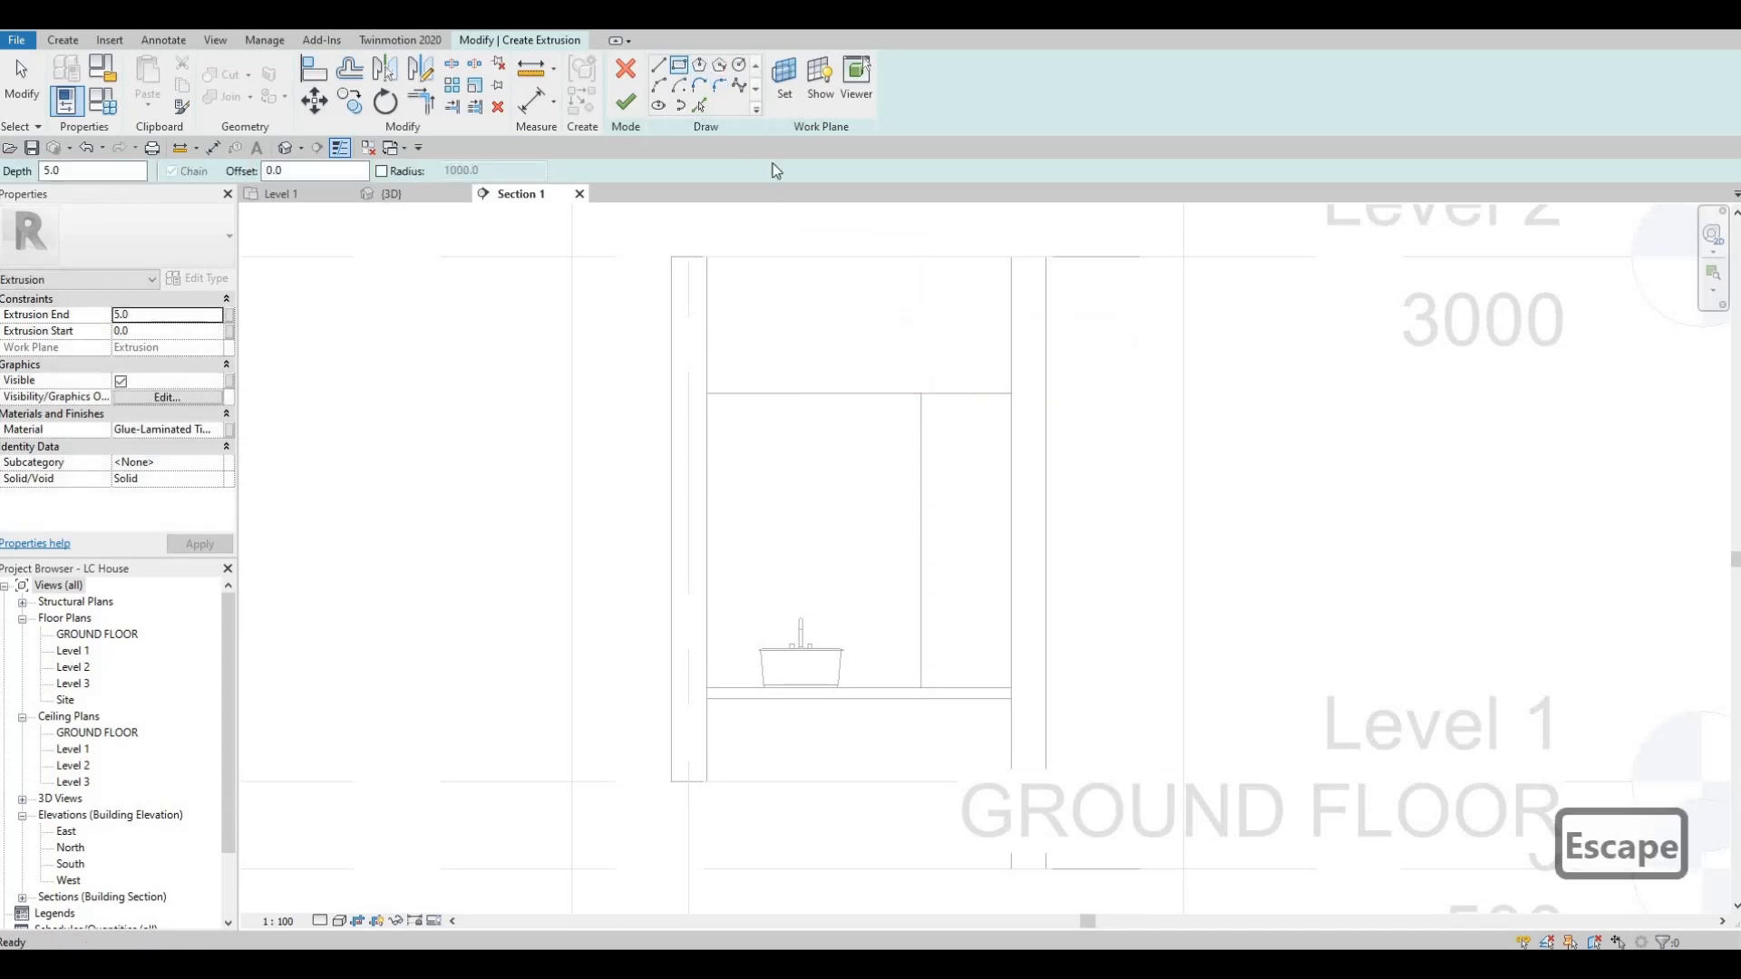
key("Escape")
Trace the timber panel's top and side edges as sketch lines, and add inner copies of them at a 35 mm offset.
left_click(923, 450)
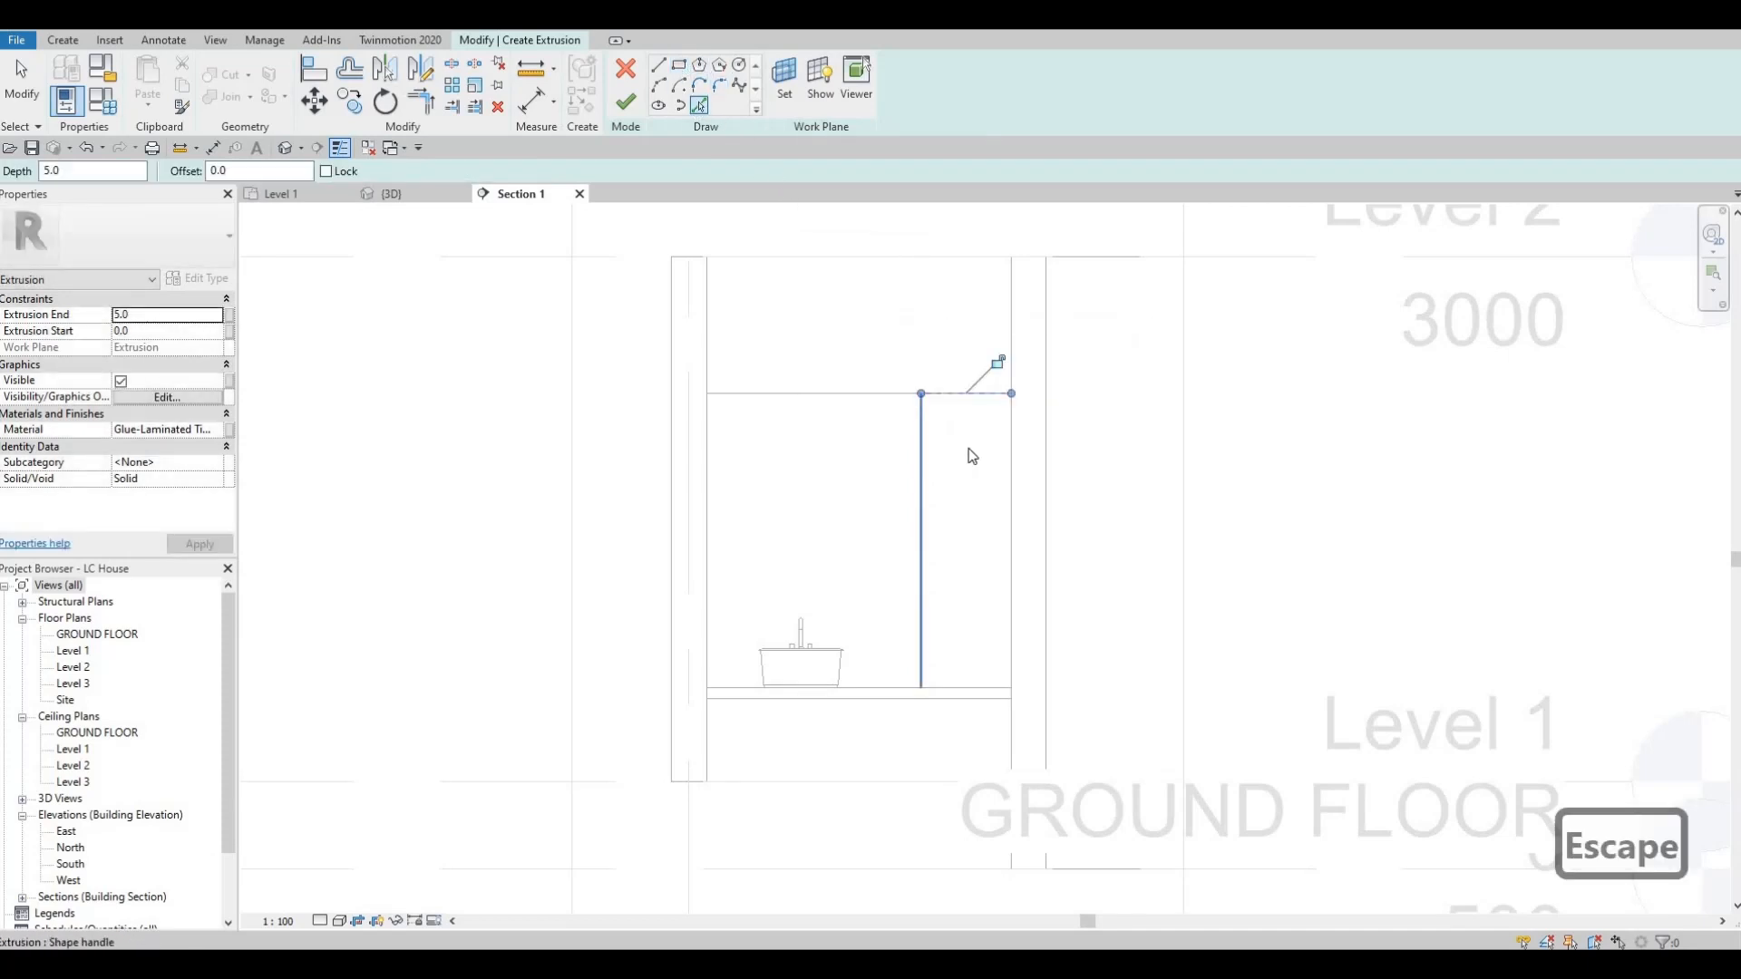
left_click(1010, 446)
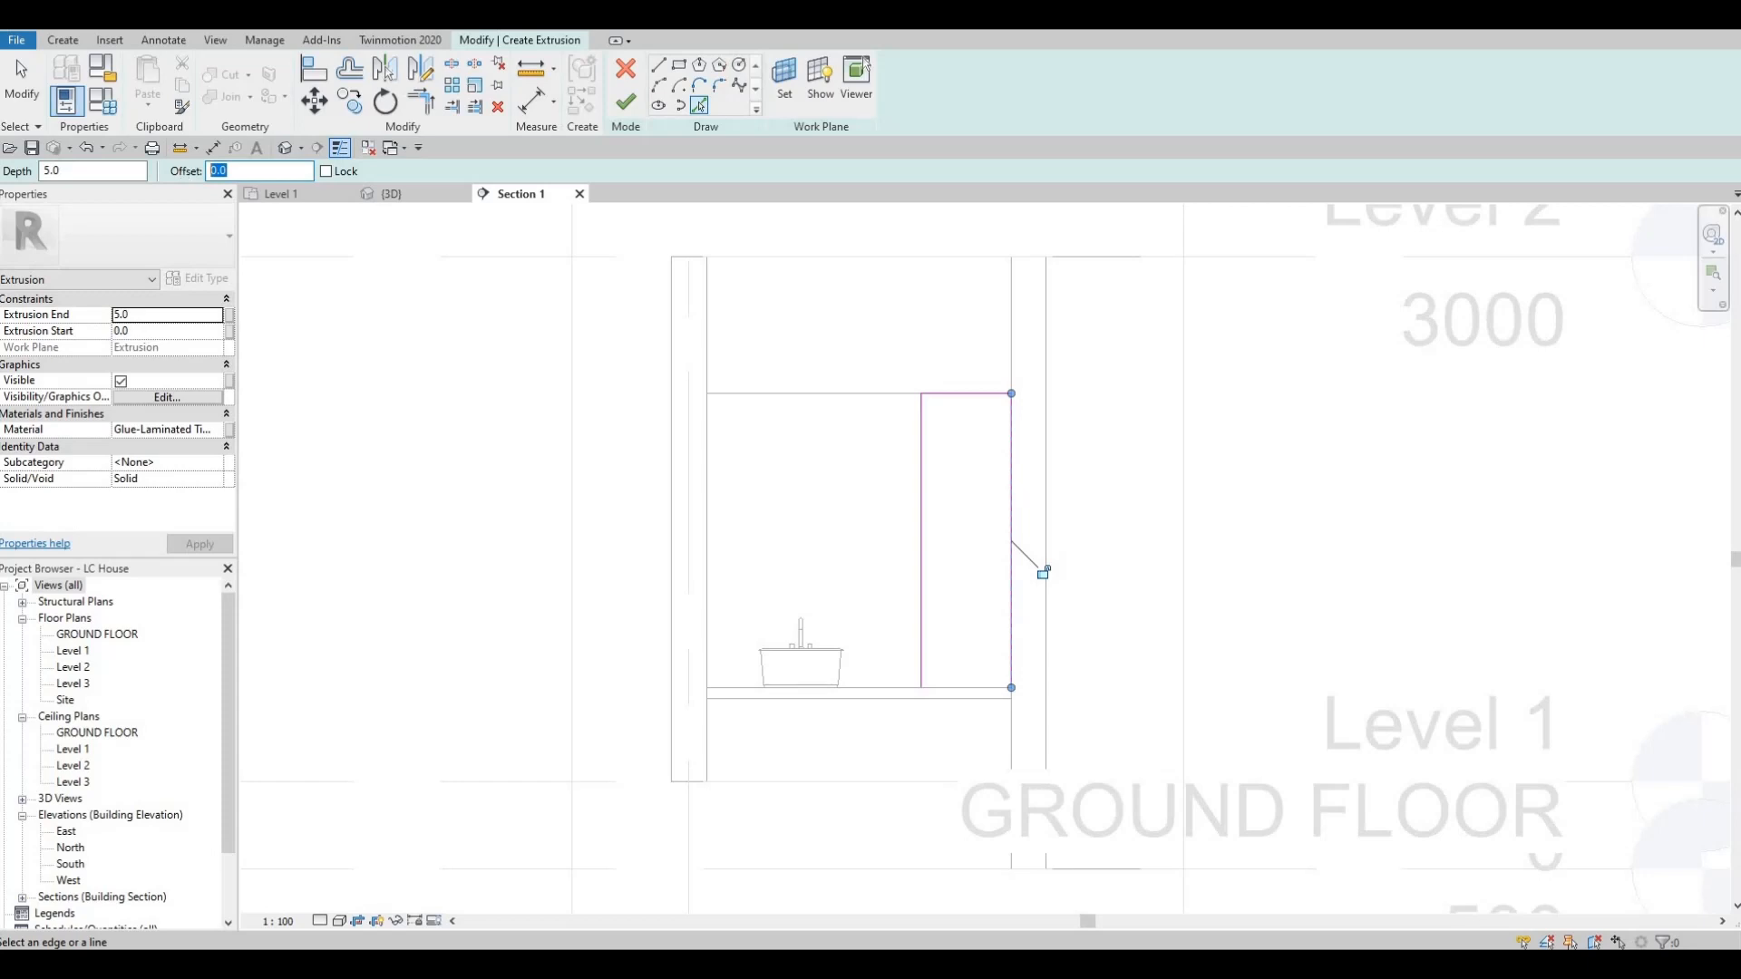
type("2")
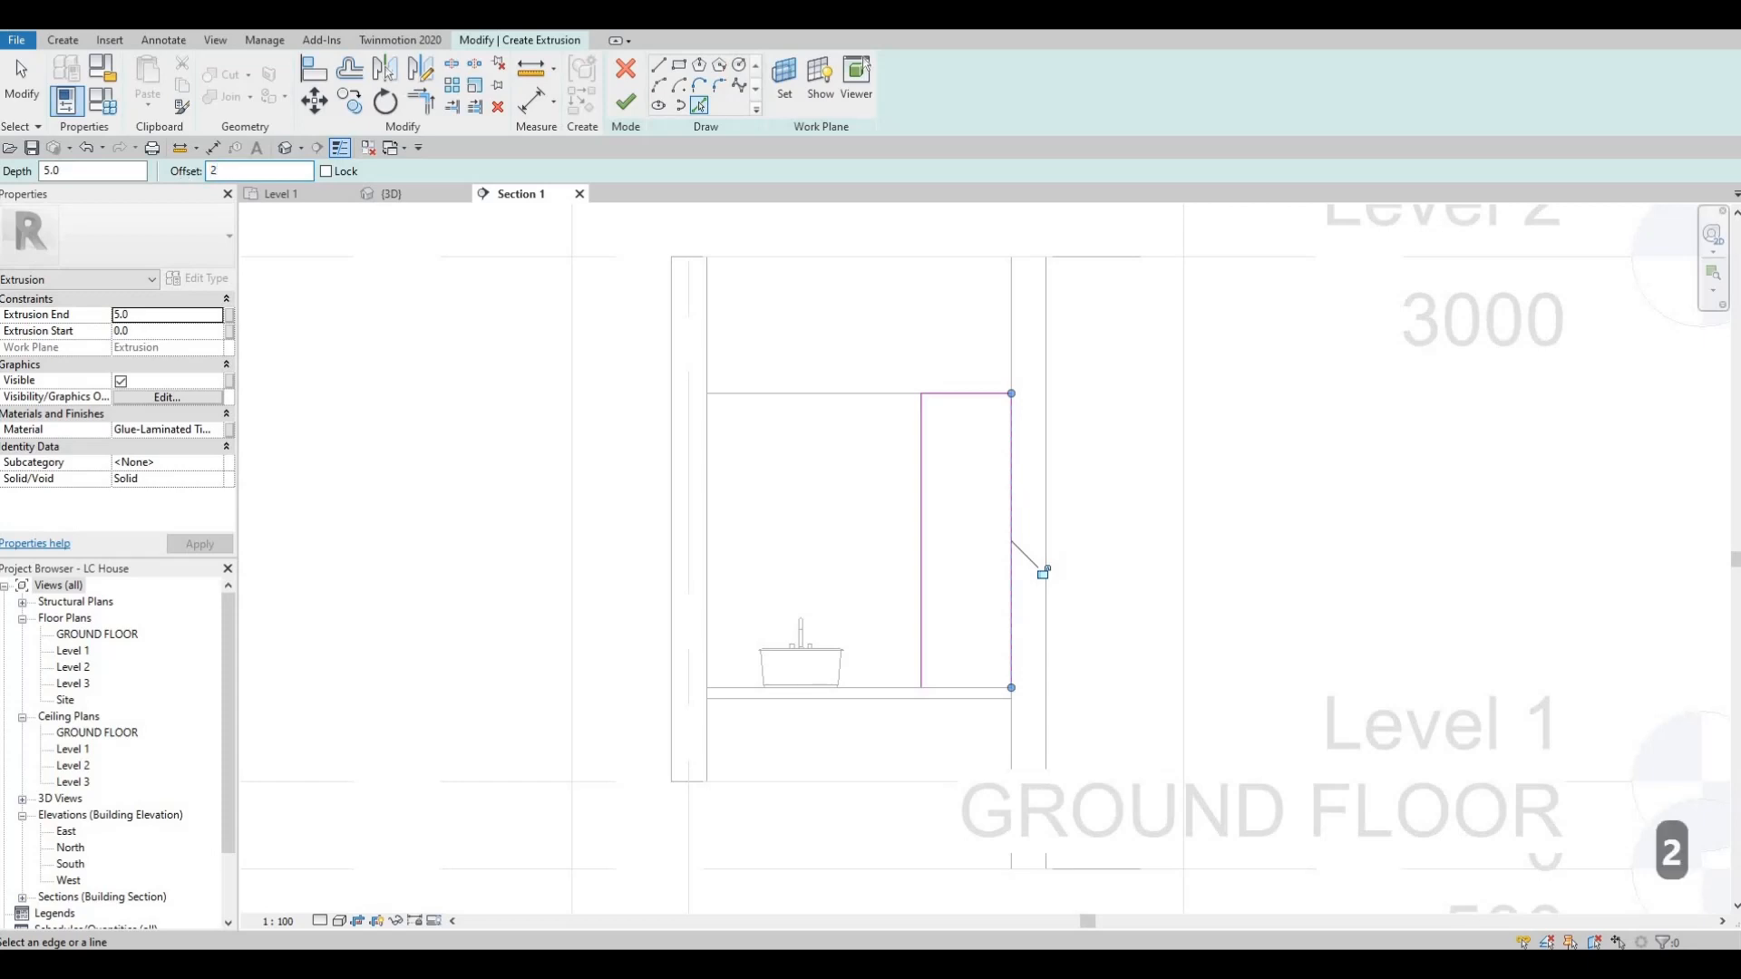
type("0")
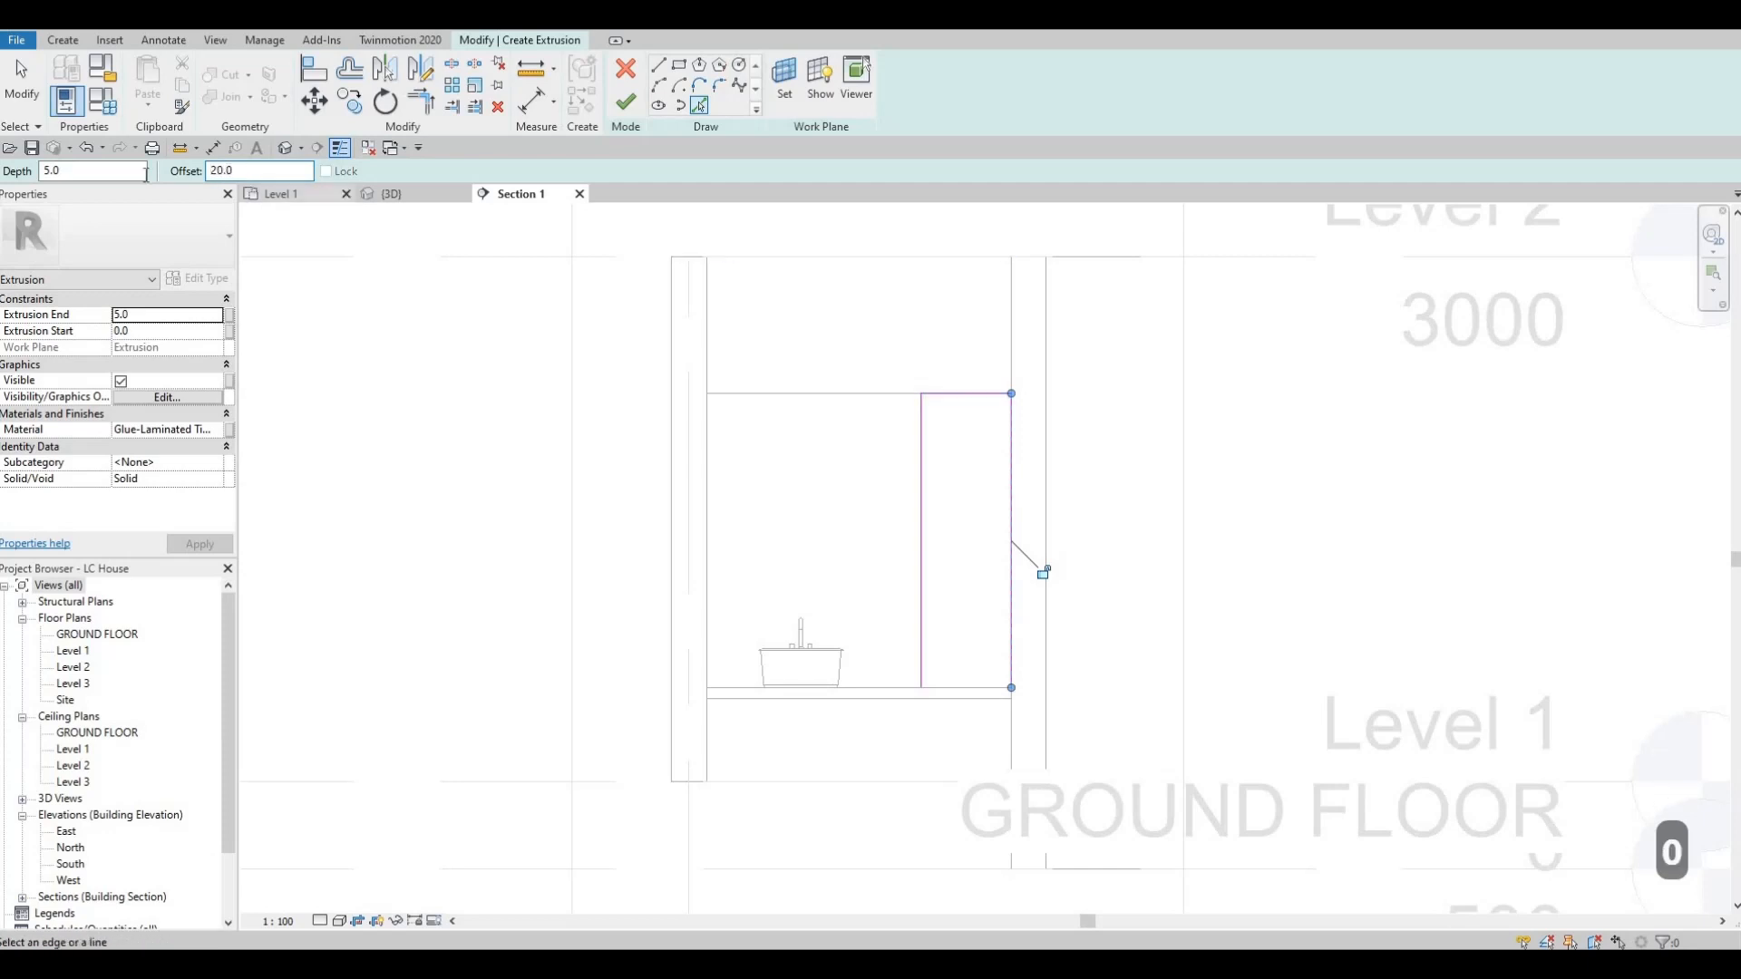
type("50")
key("Return")
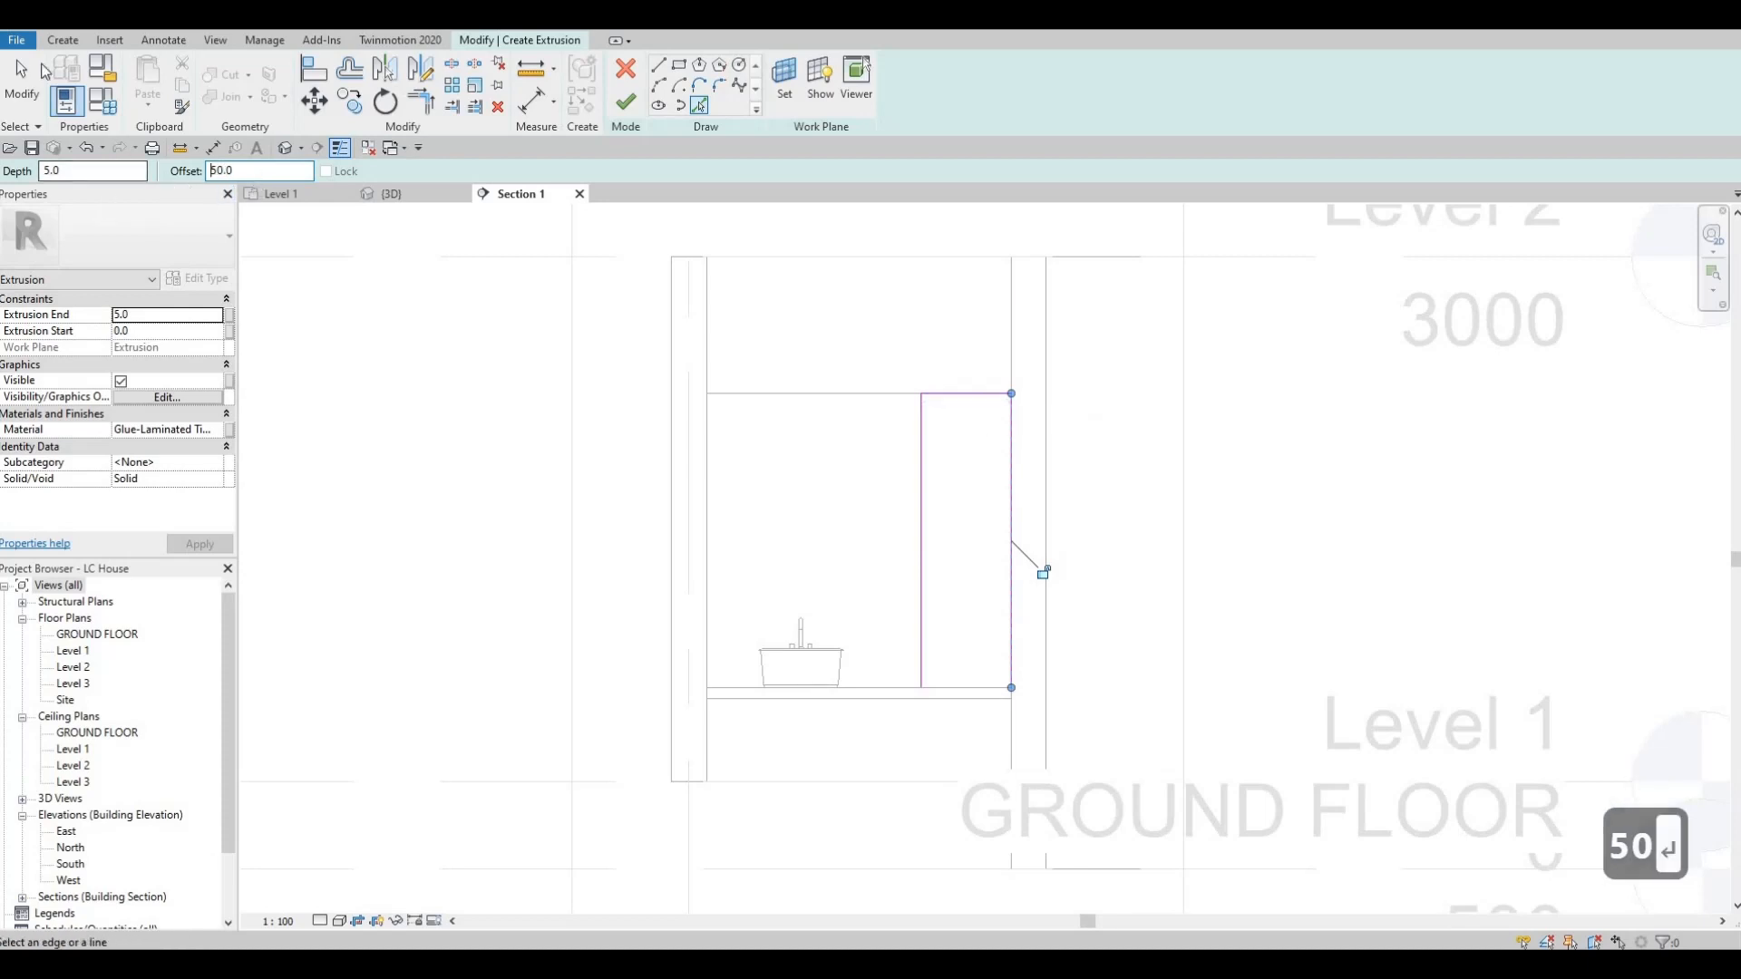
type("35")
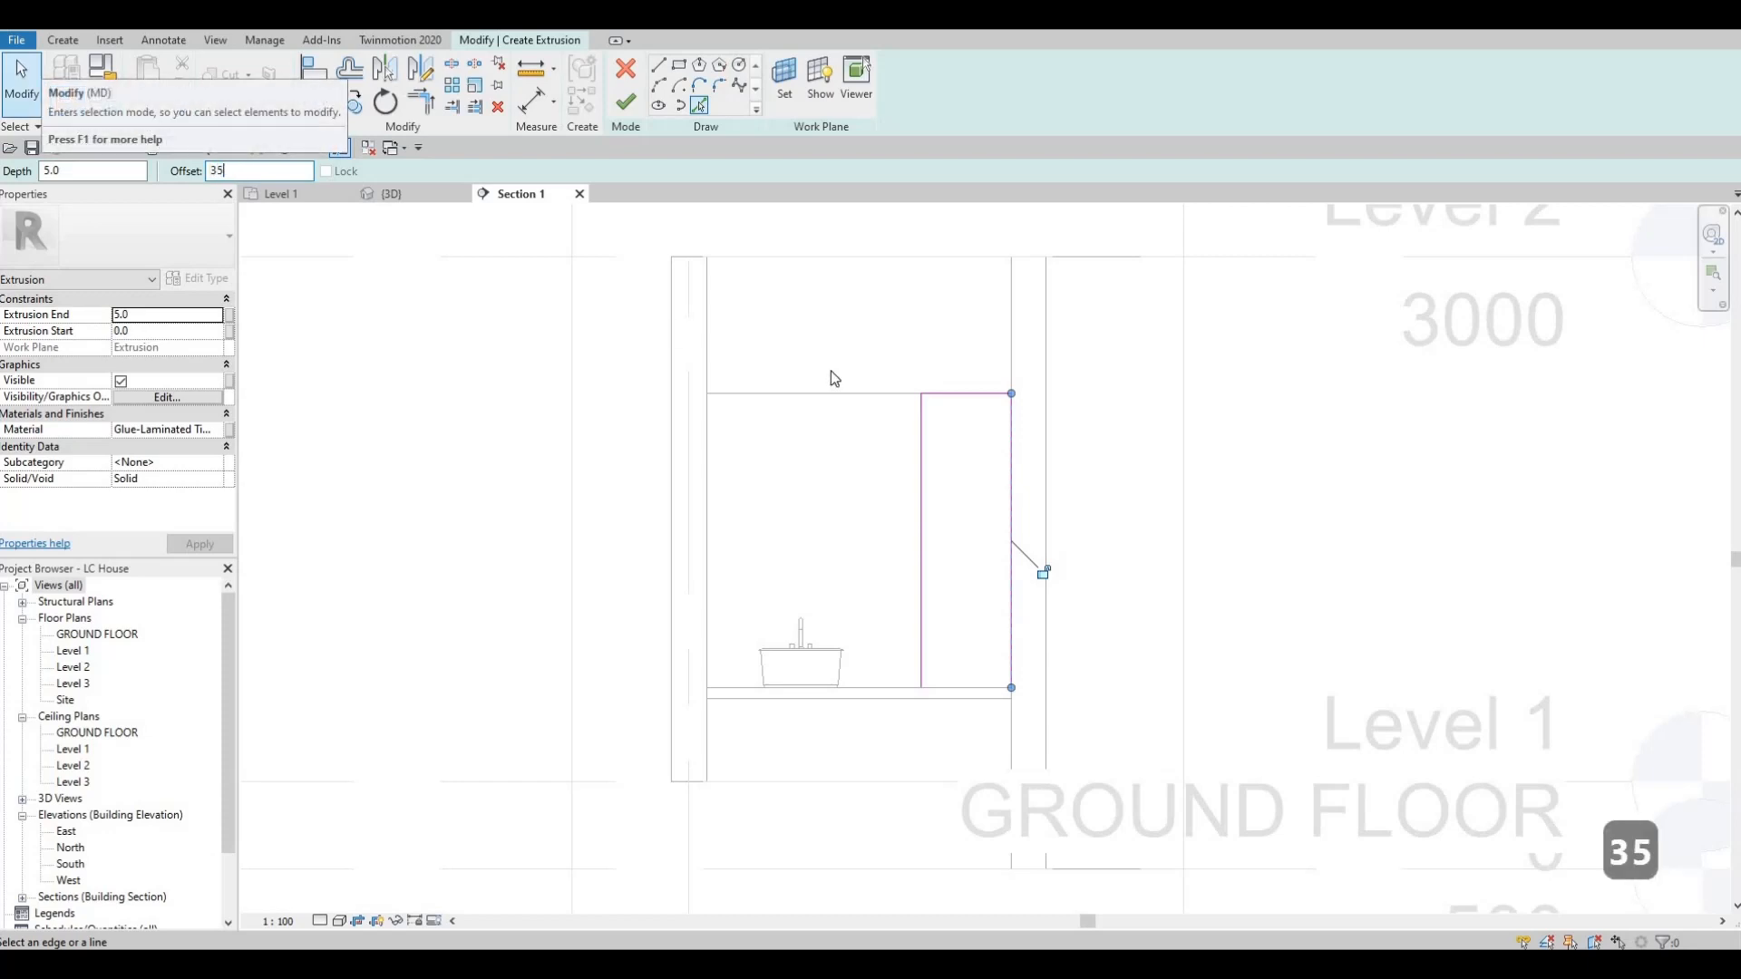
left_click(969, 399)
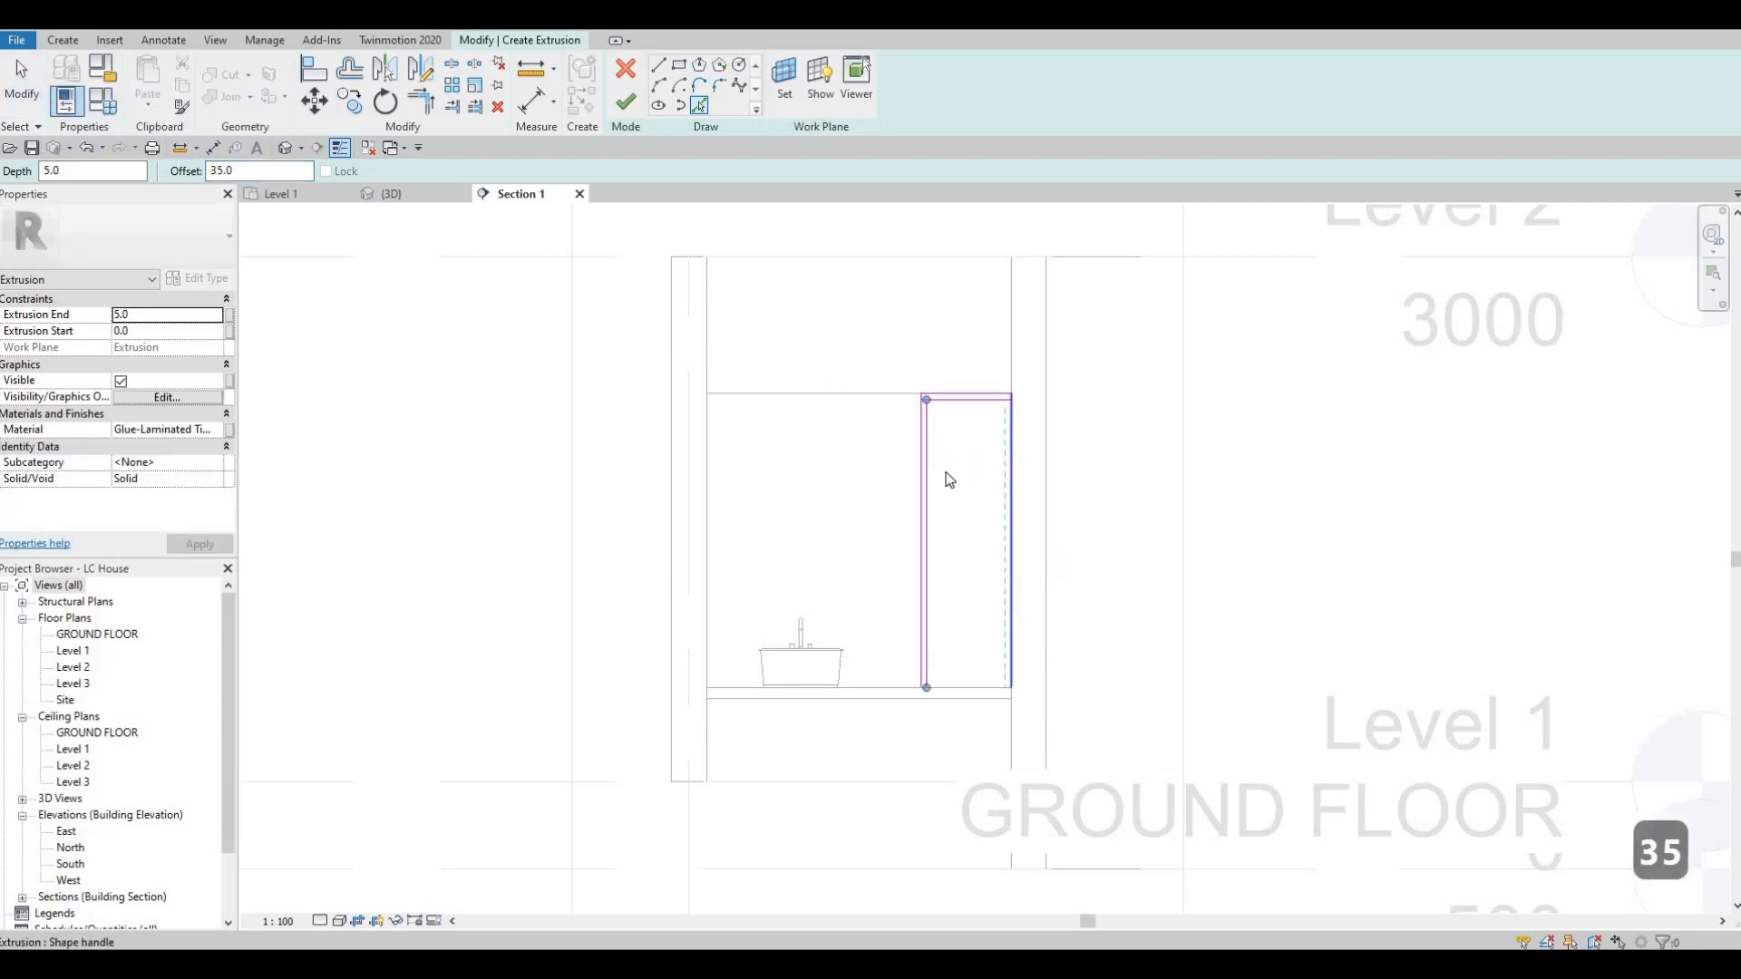
left_click(1007, 456)
Trim the inner offset lines so that they meet at the frame's upper corners.
scroll(978, 422, "up", 2)
key("Escape")
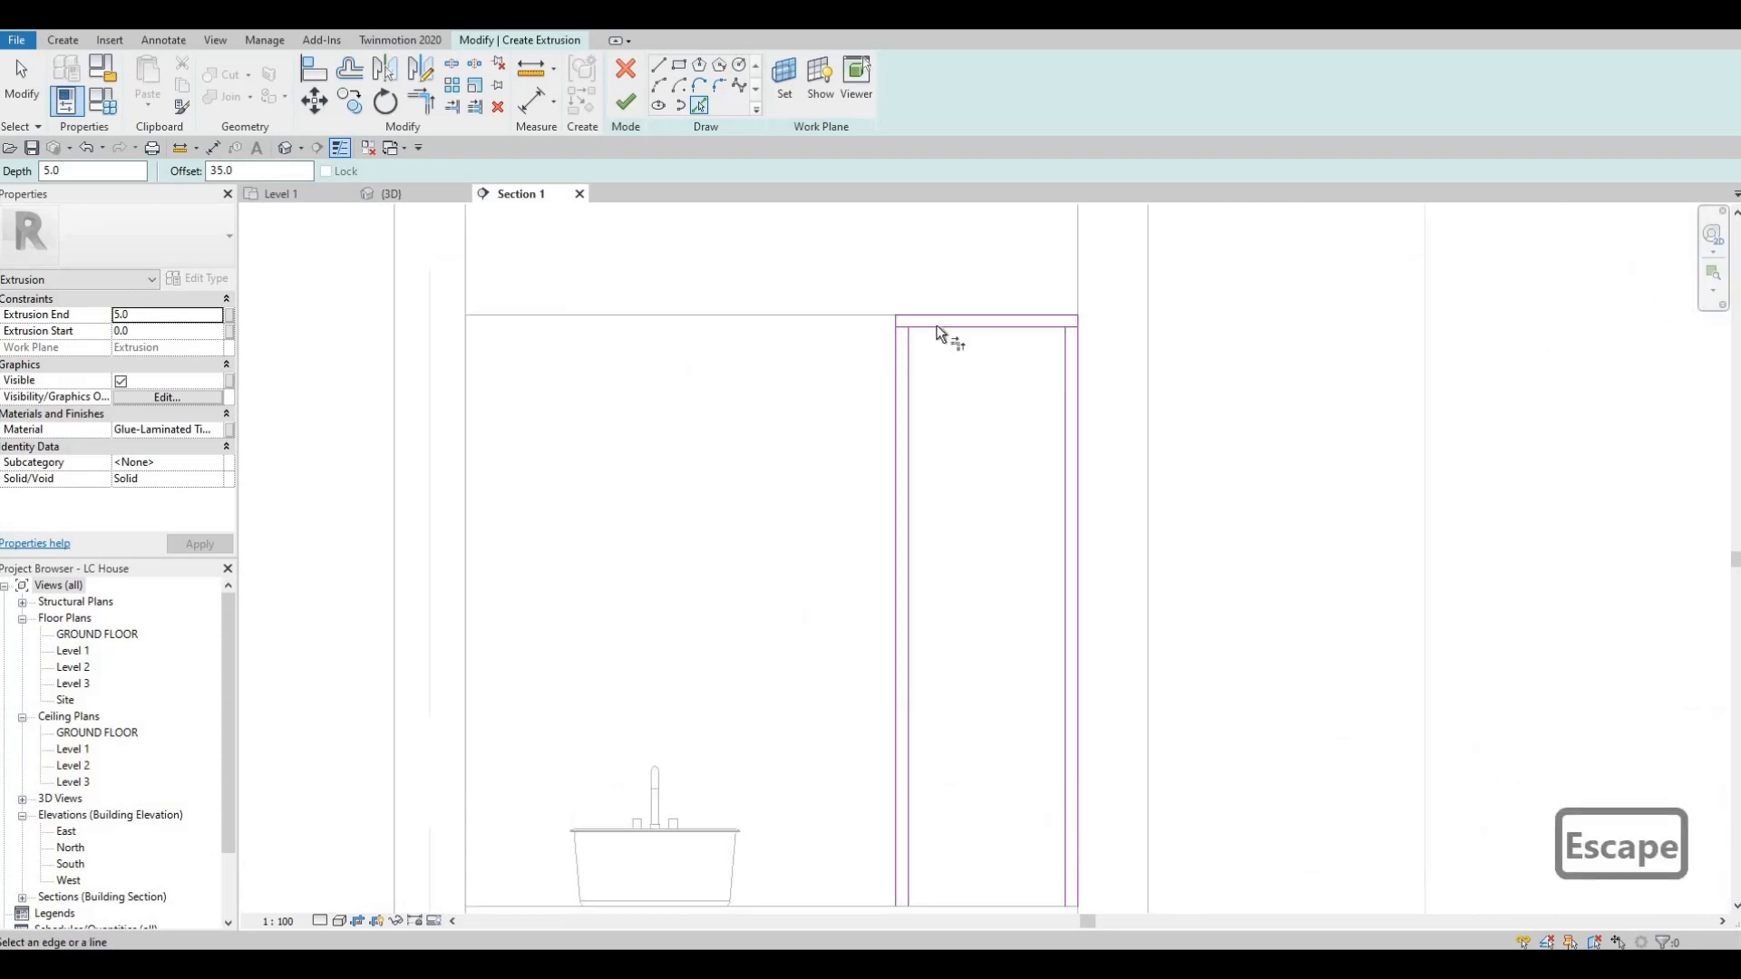
key("t")
key("r")
left_click(909, 337)
left_click(1043, 326)
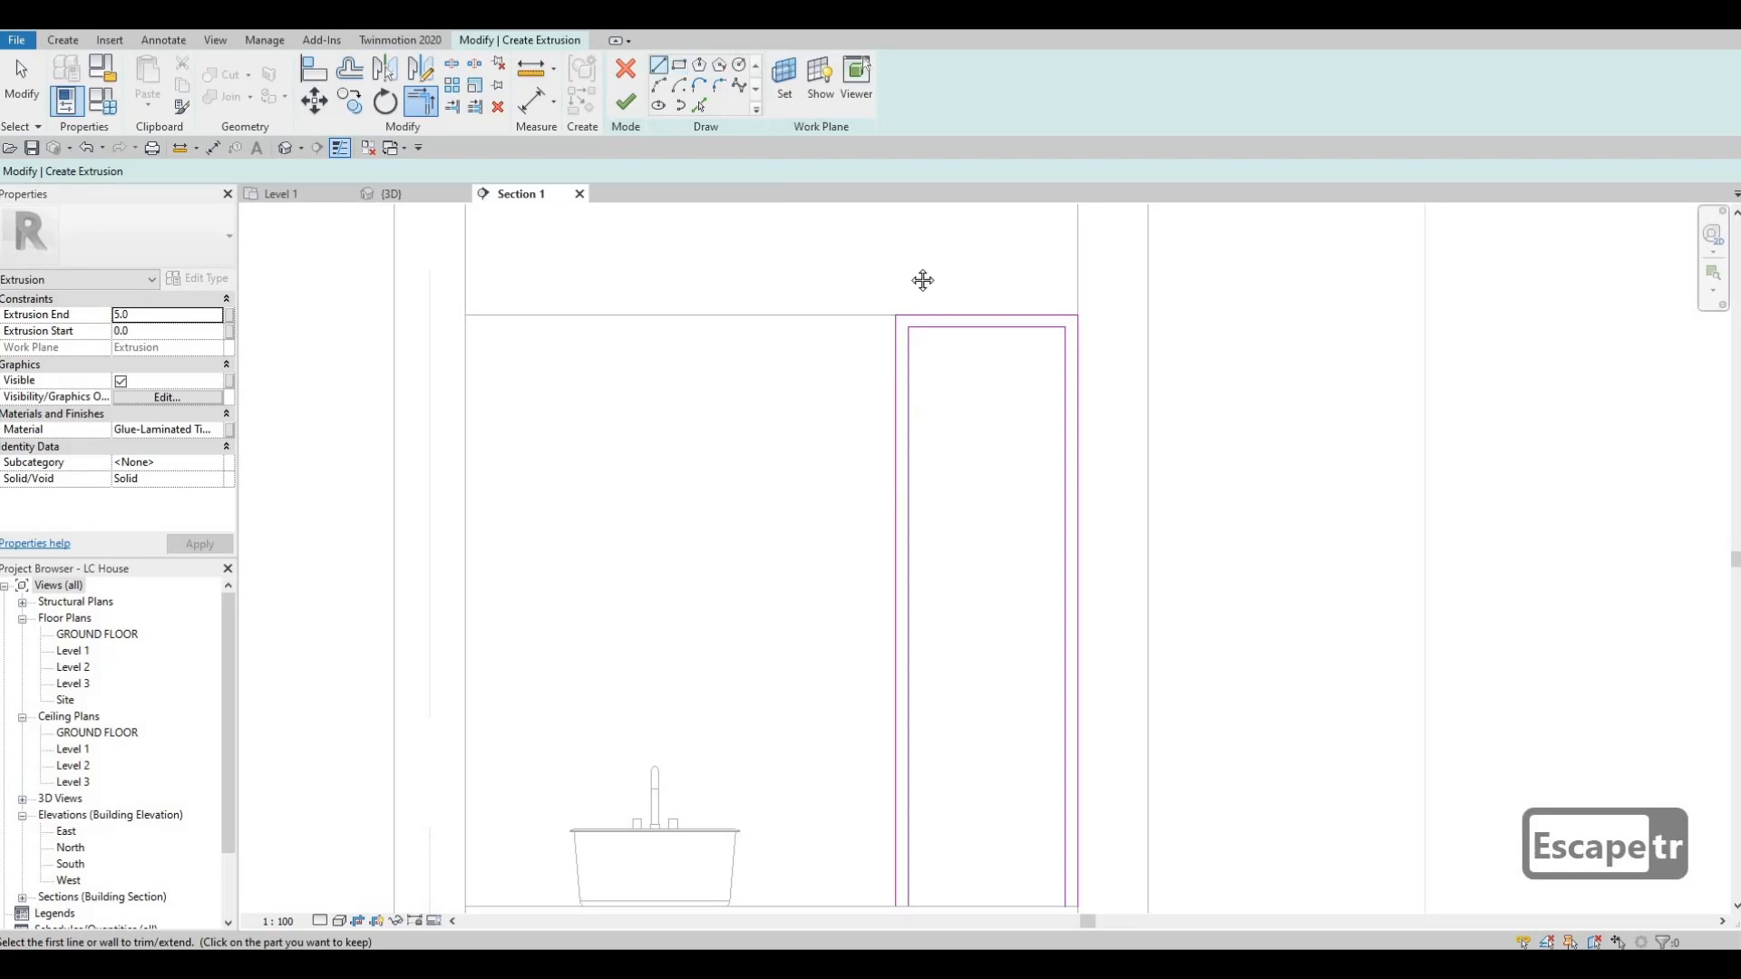
Close the lower ends of both frame legs with short lines along the counter's top edge.
middle_click_drag(923, 280, 918, 161)
scroll(903, 552, "up", 1)
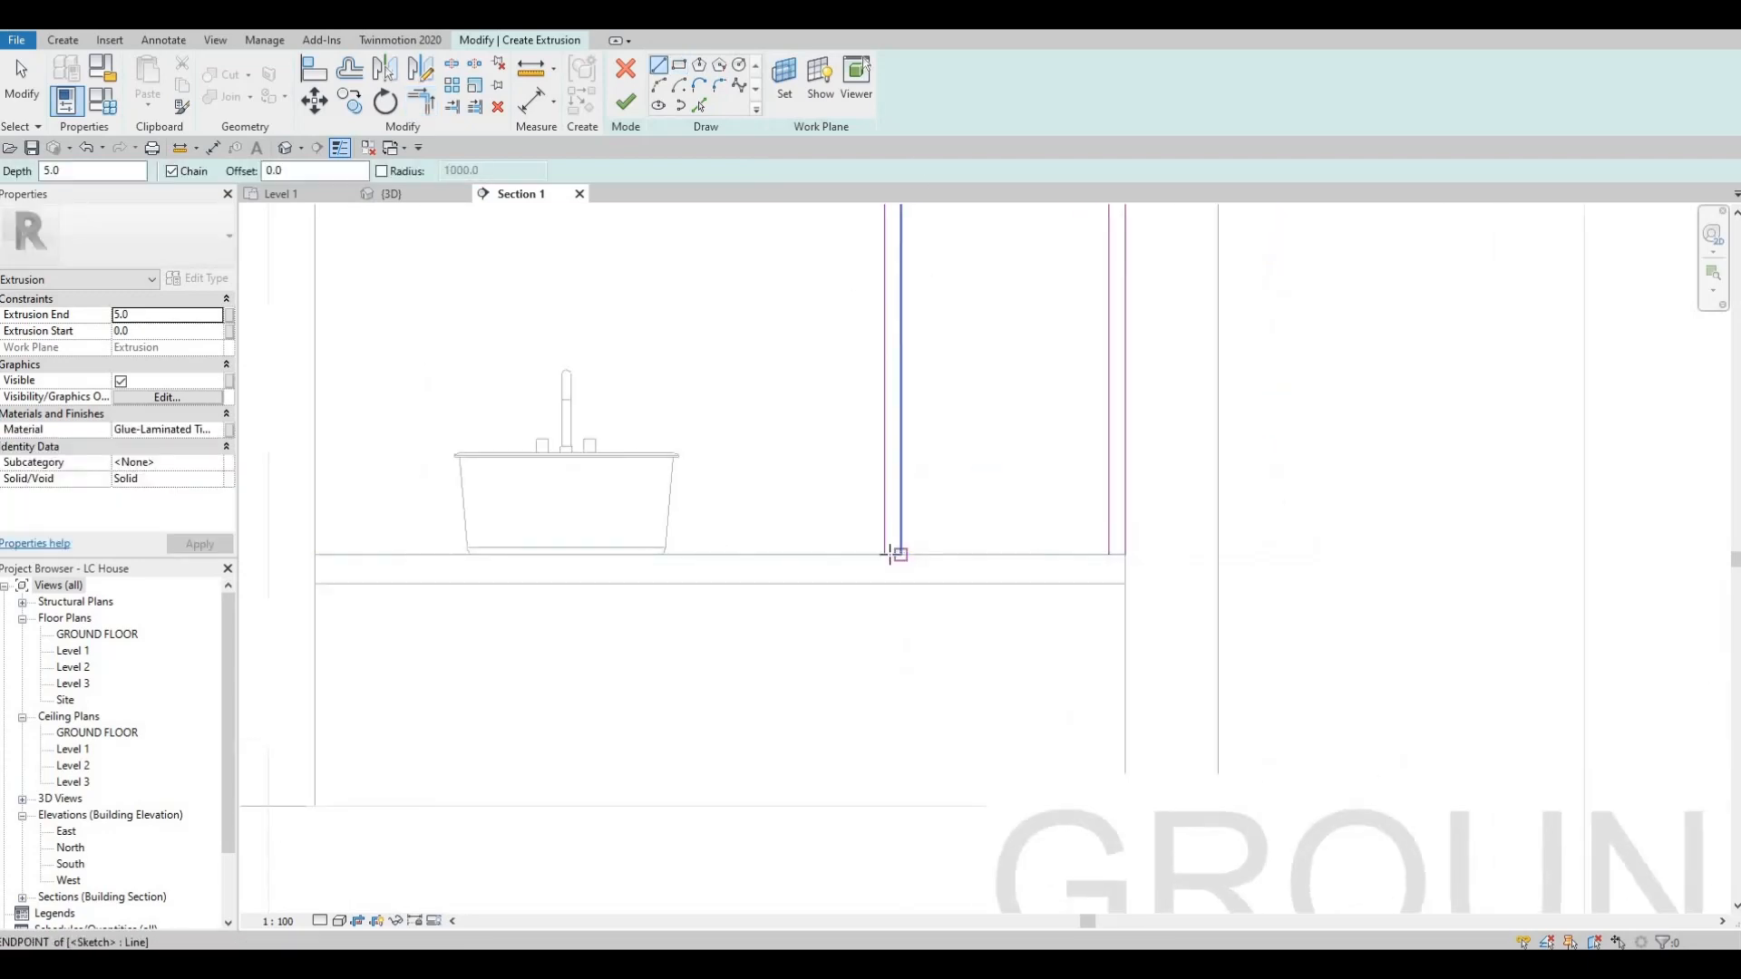
left_click(901, 554)
left_click(885, 554)
key("Escape")
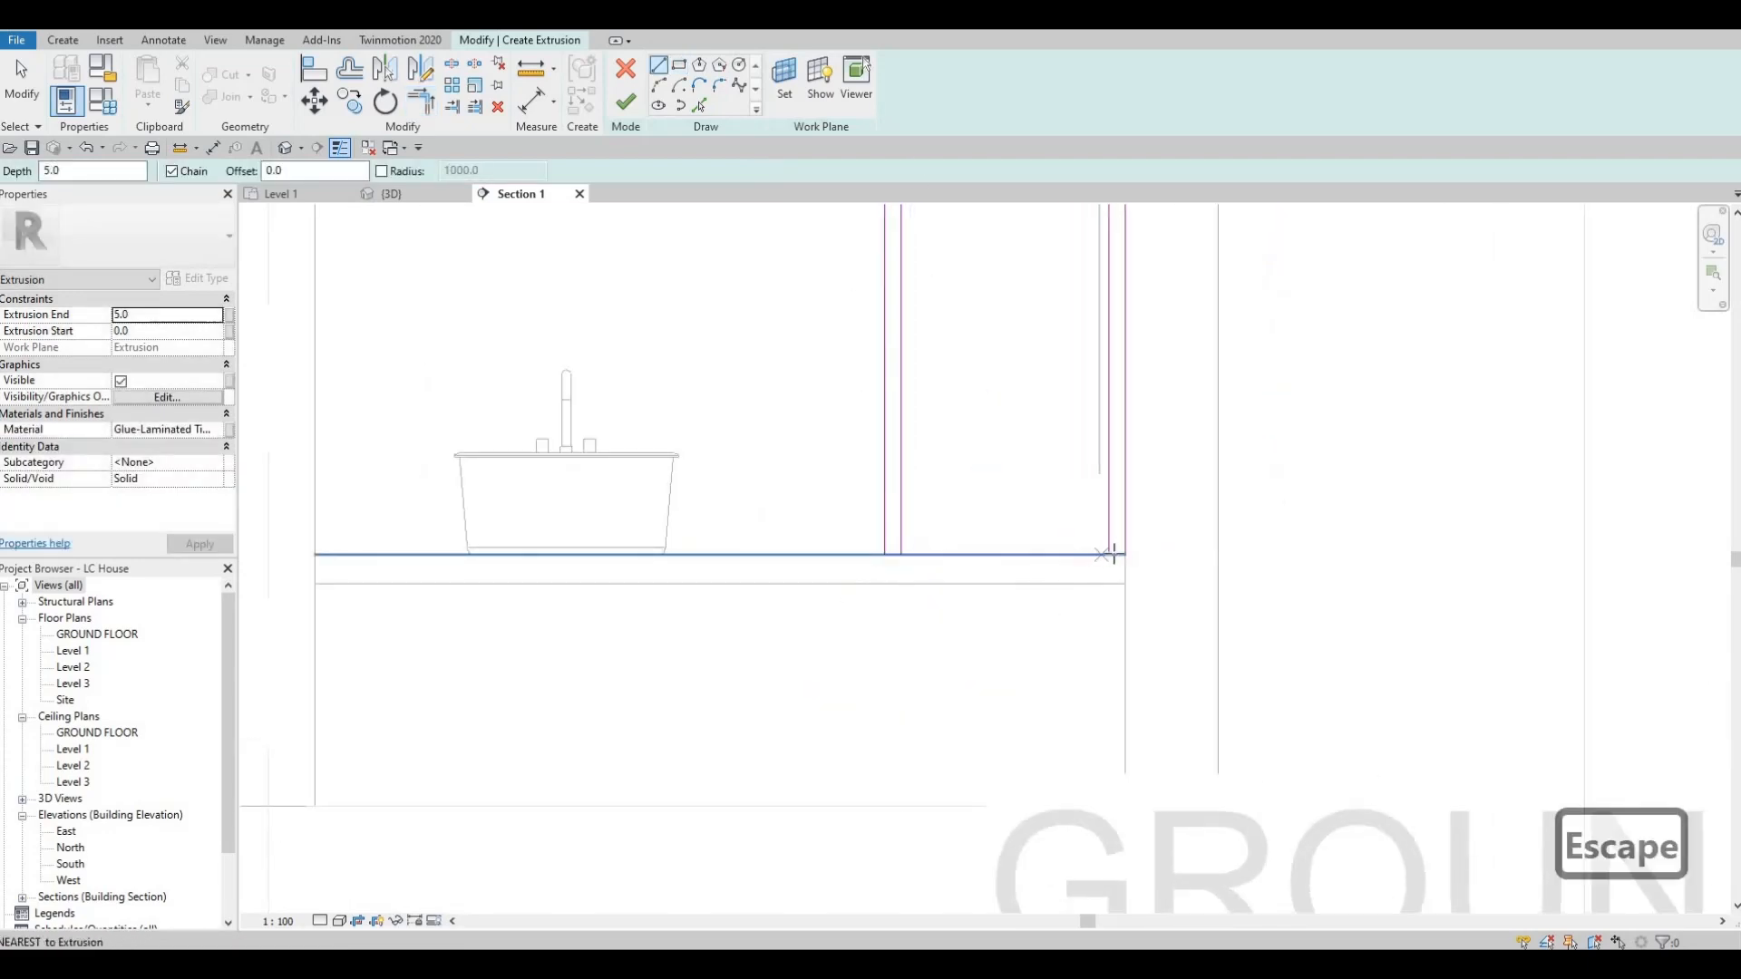
left_click(1125, 554)
left_click(1109, 554)
key("Escape")
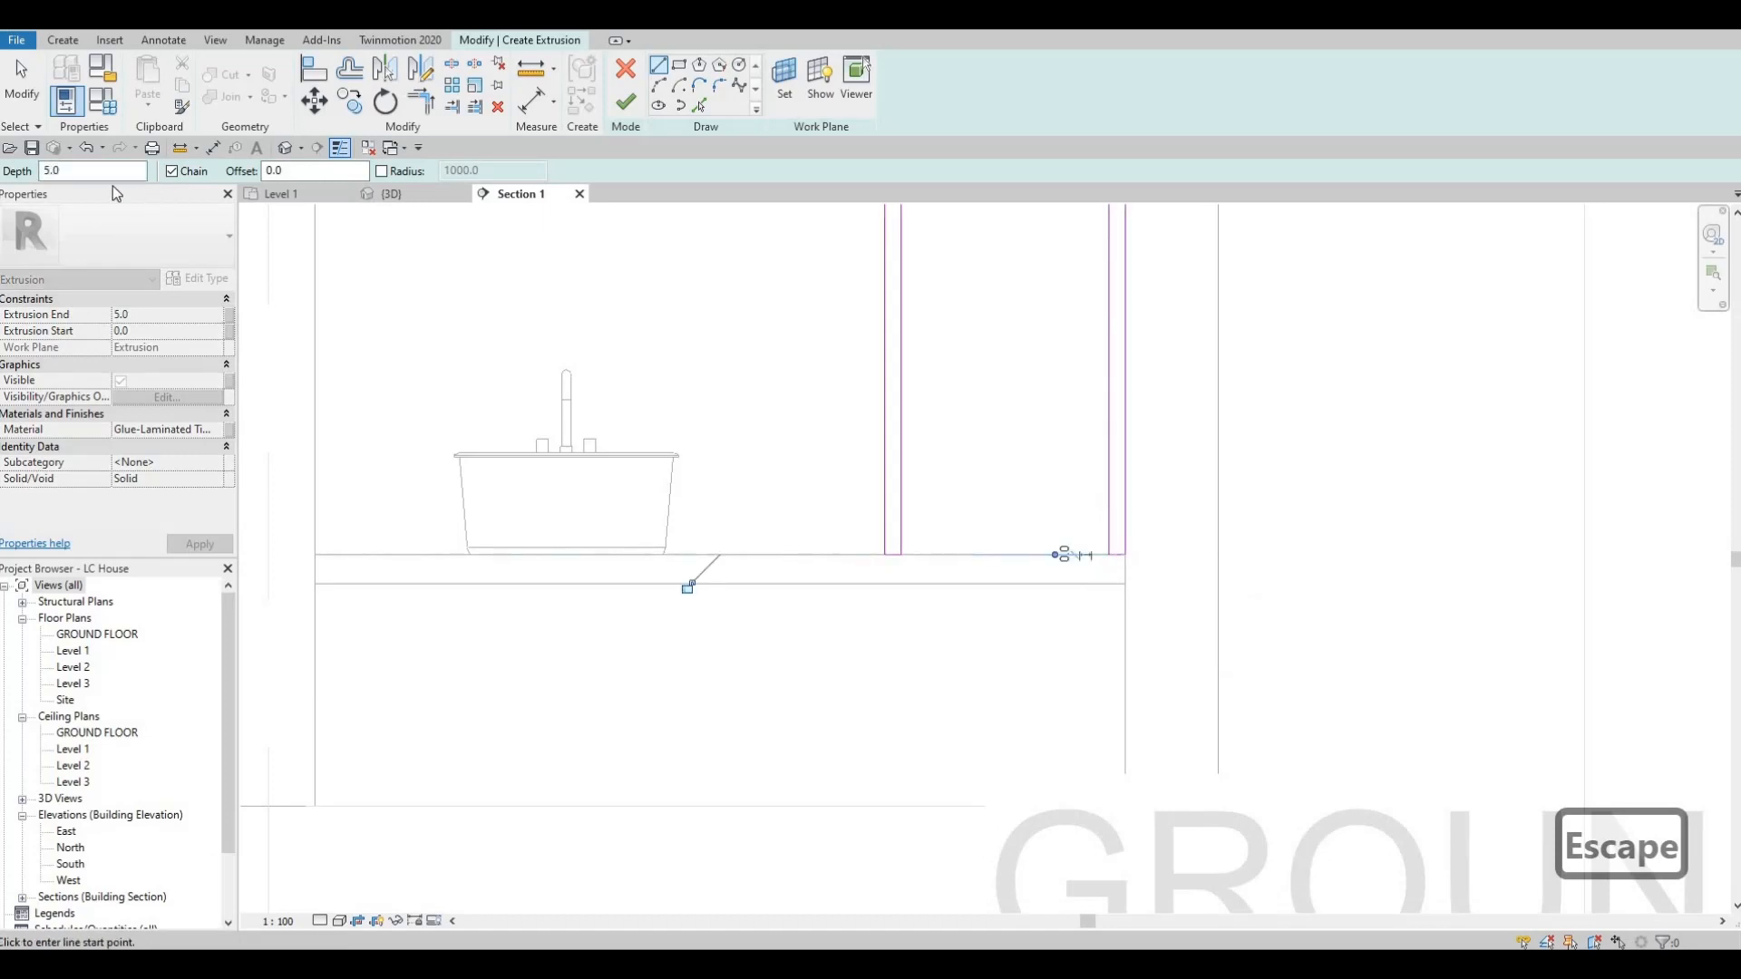
Set the frame's extrusion end to 50 mm and finish the extrusion.
left_click(162, 314)
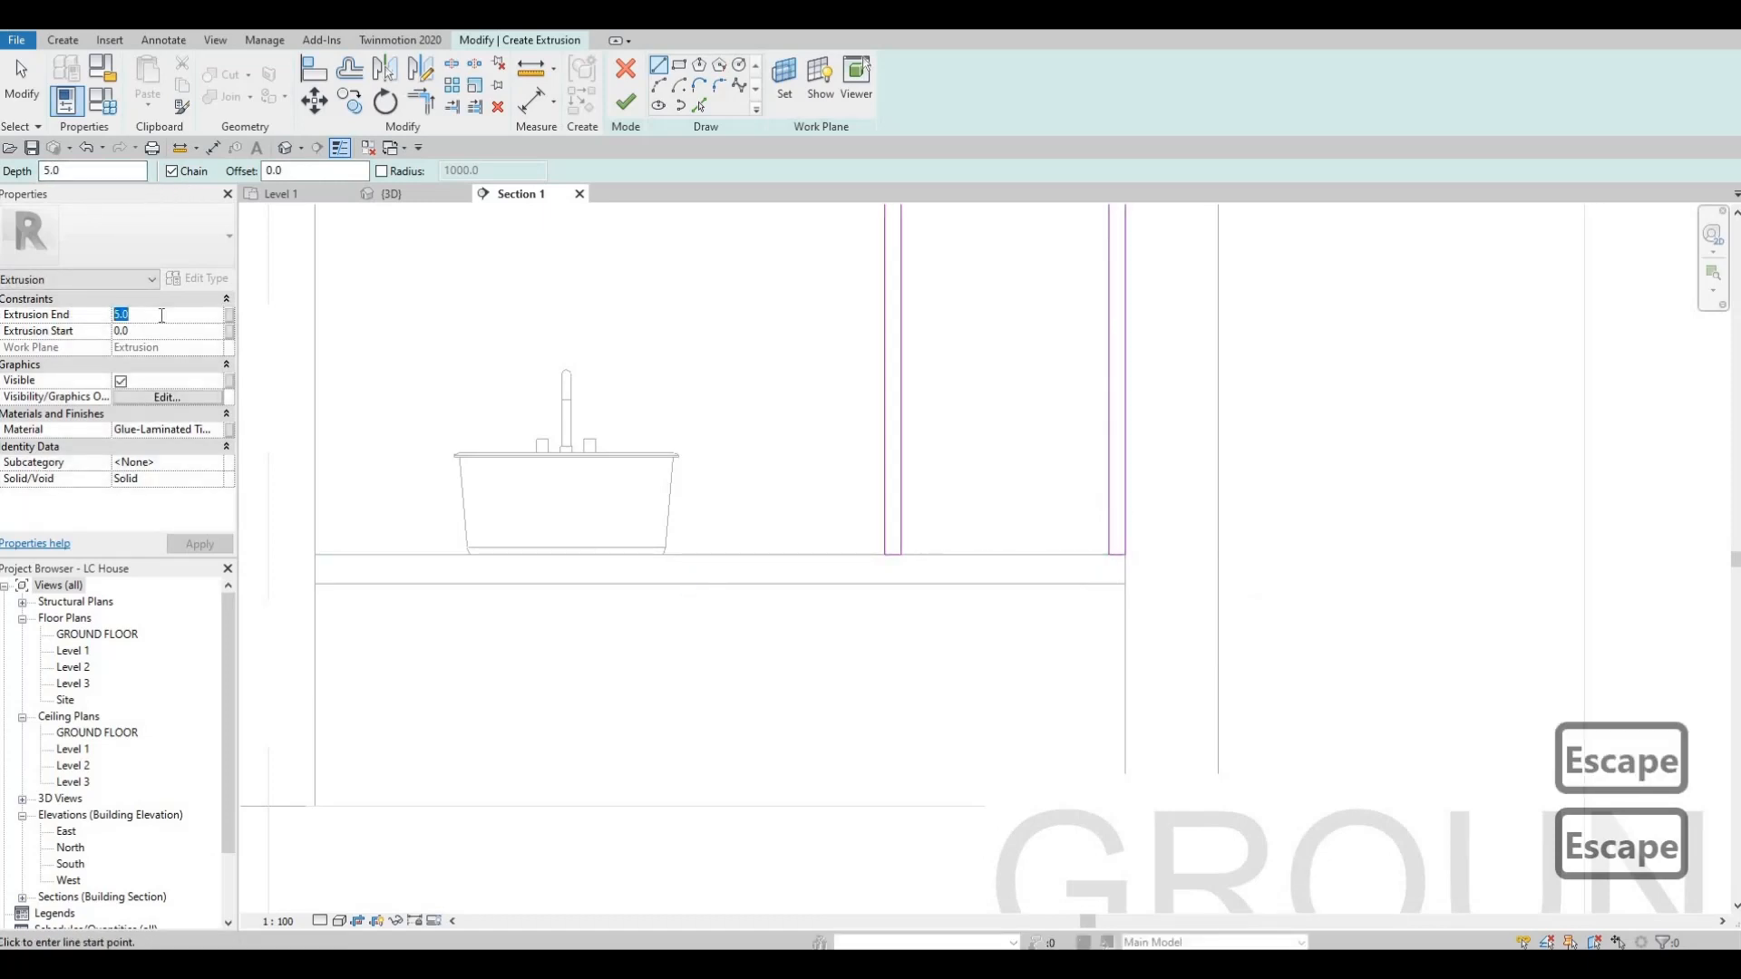
type("50")
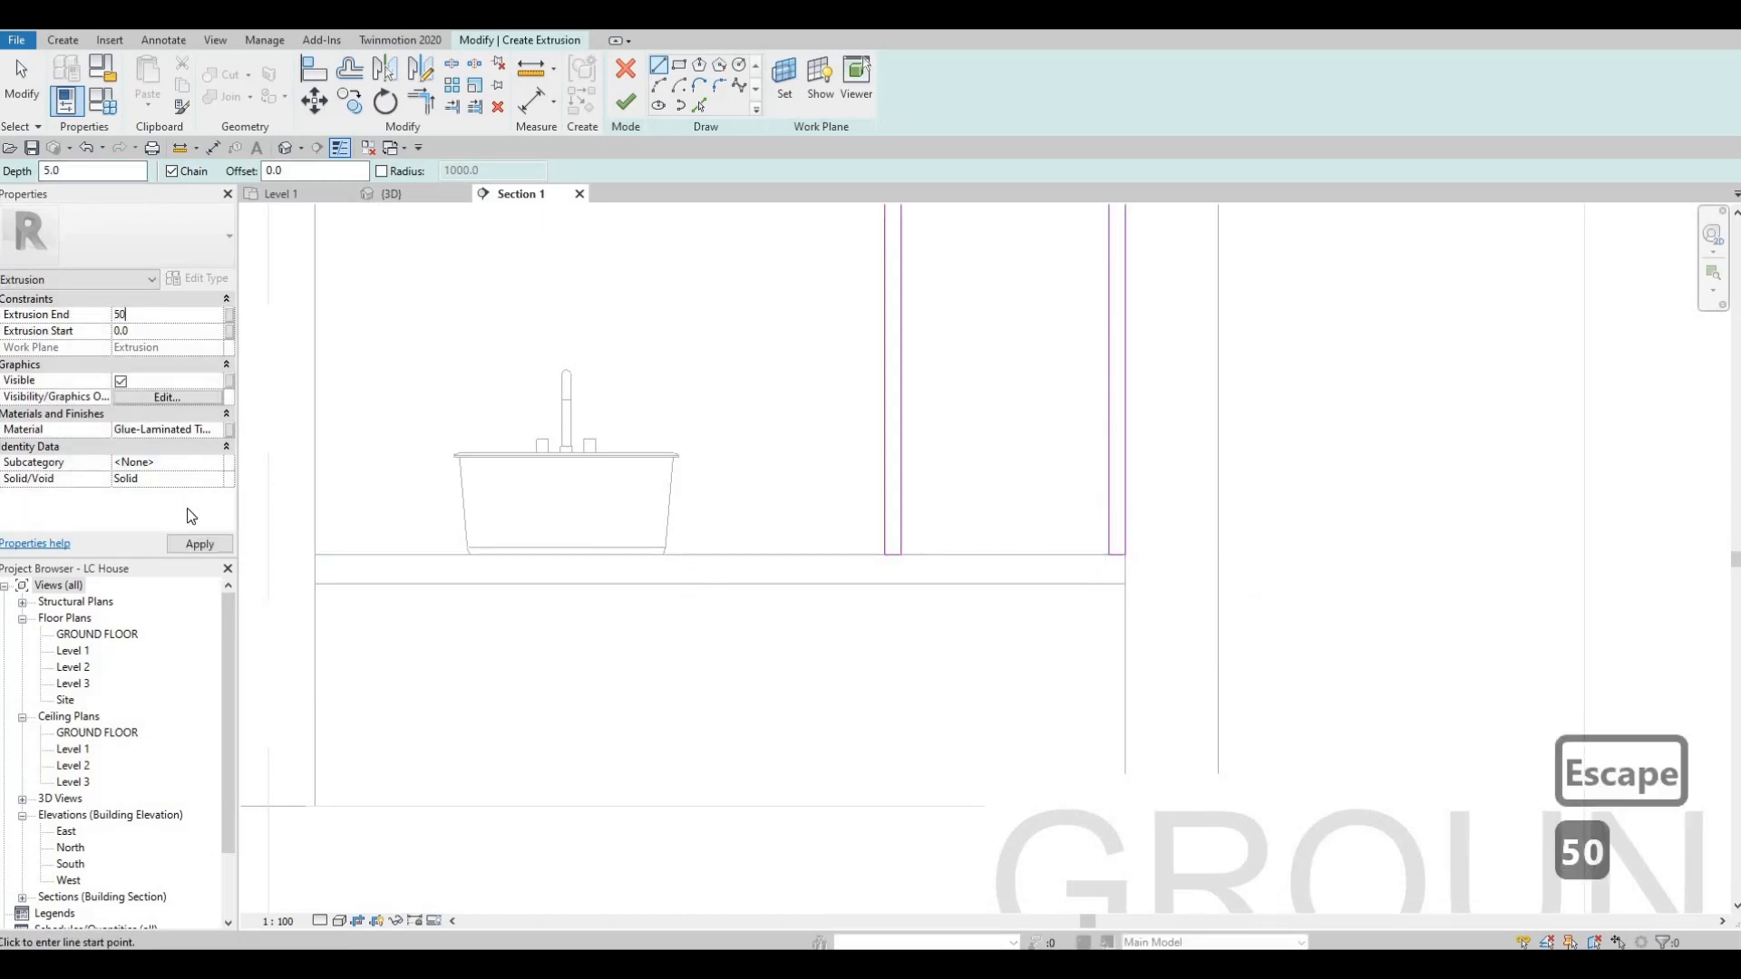
left_click(188, 536)
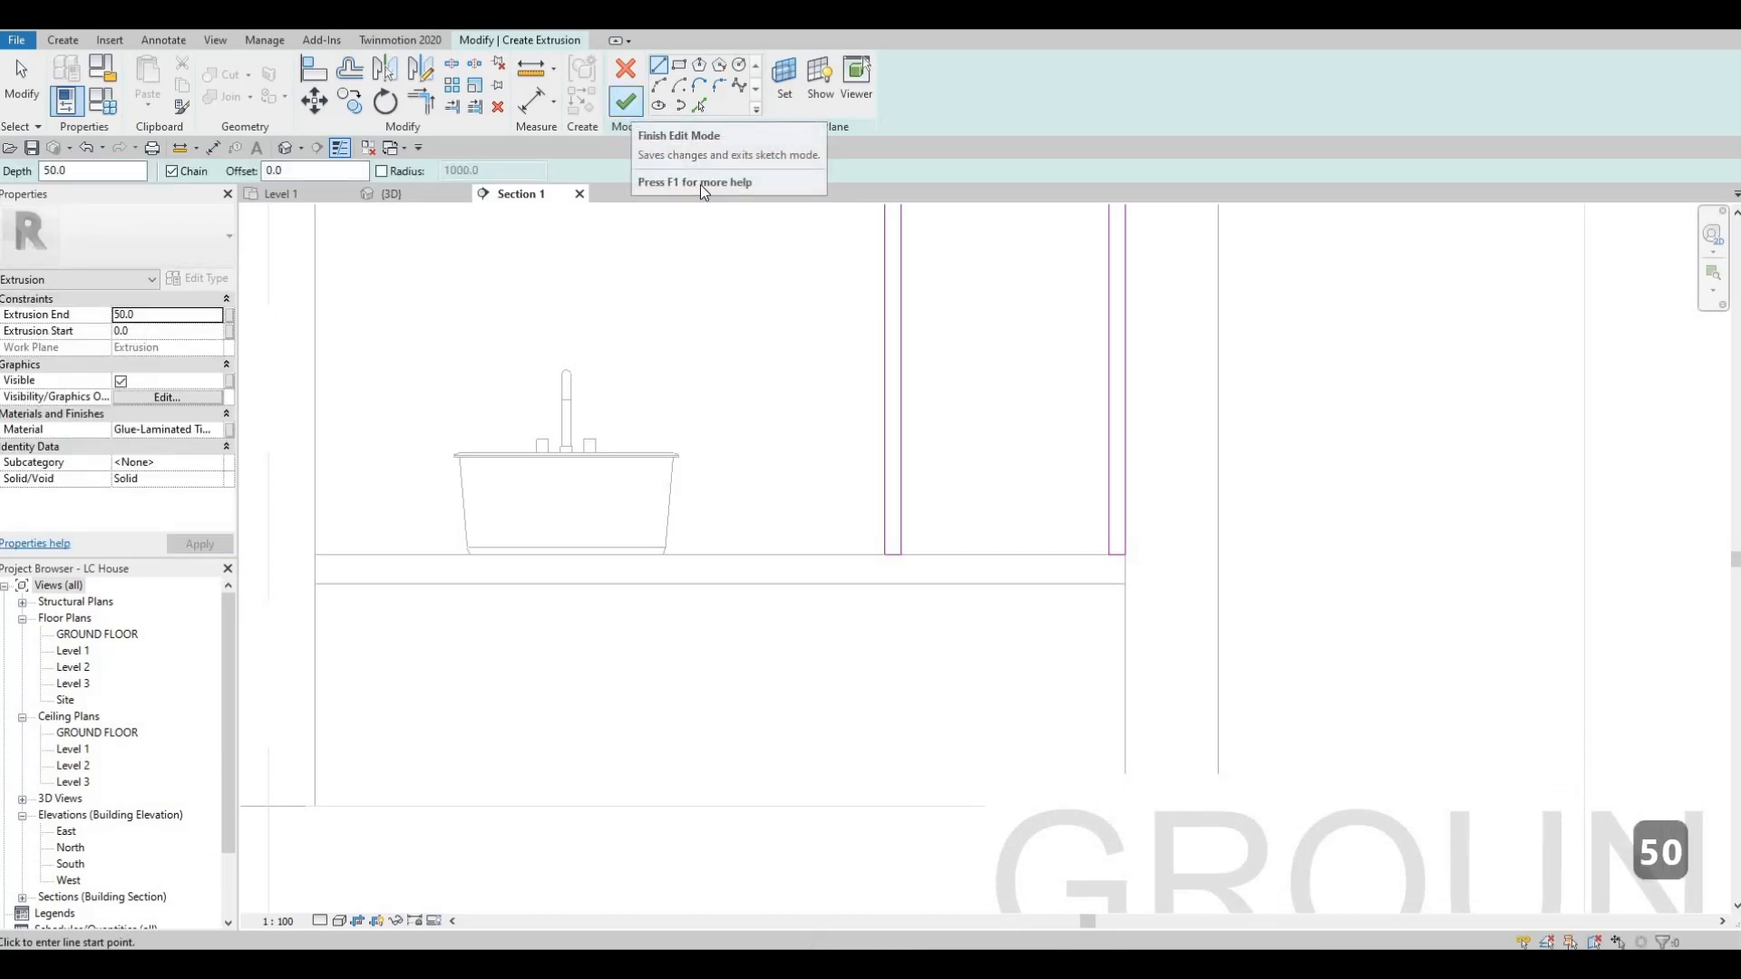
left_click(632, 106)
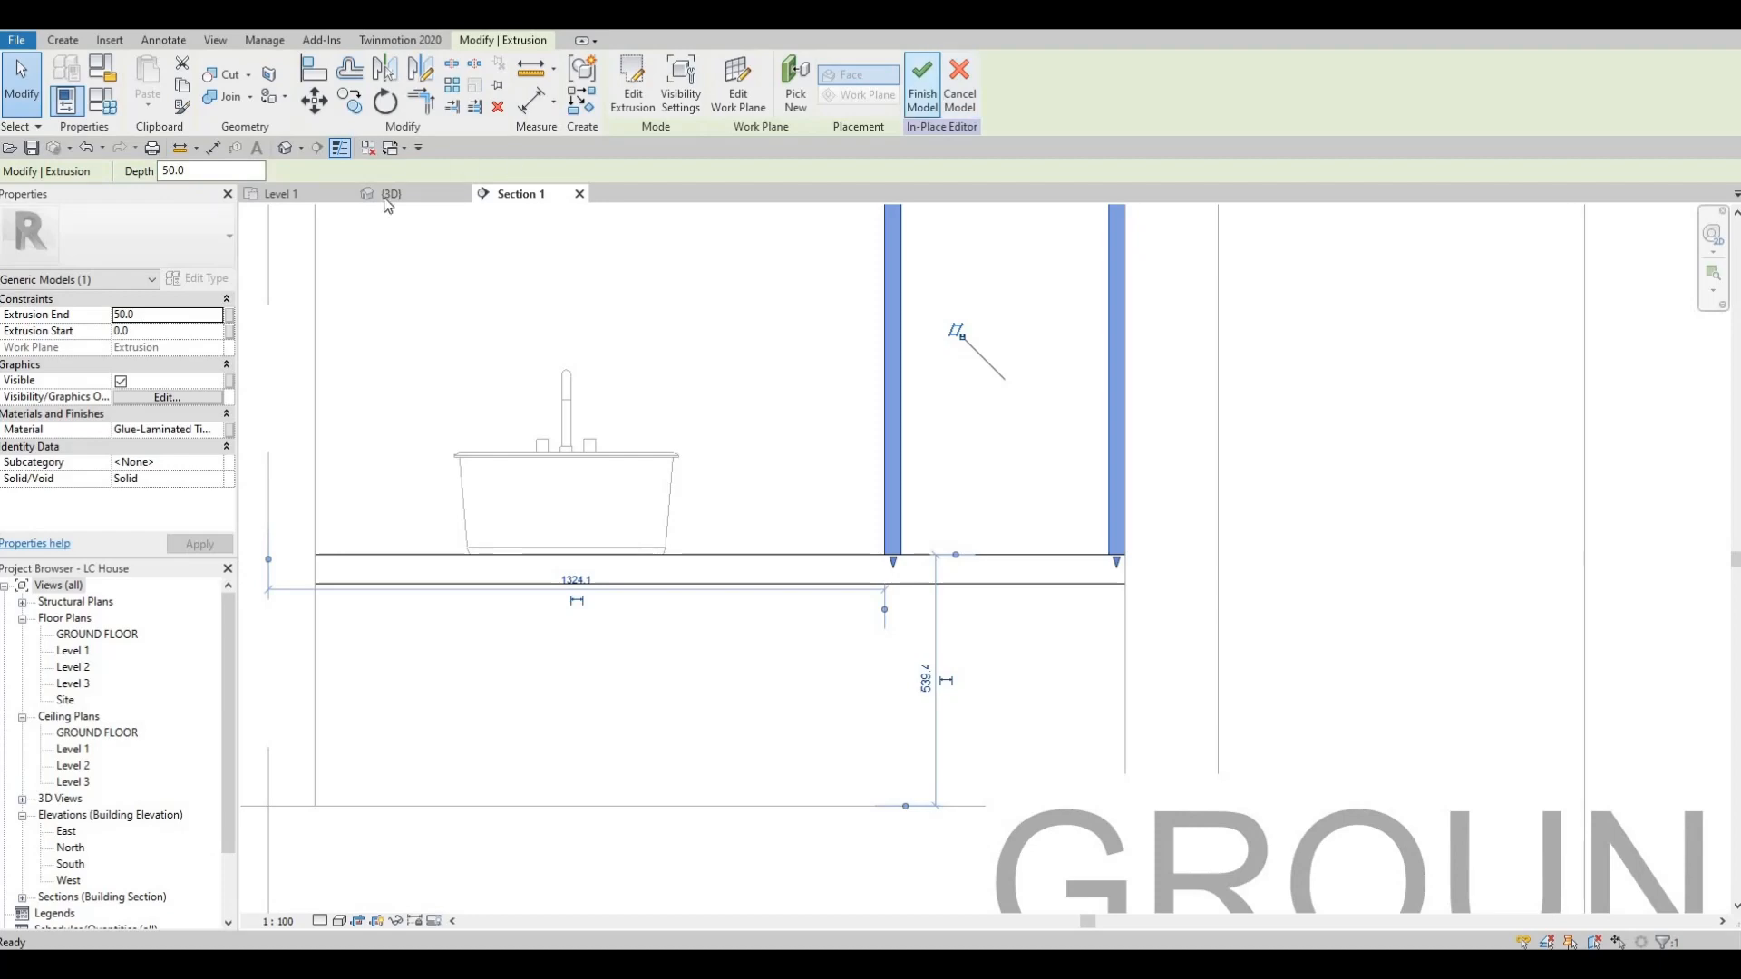
Finish the in-place model and stretch the shelving frame's depth to about 244 mm in the 3D view.
left_click(922, 84)
left_click(392, 193)
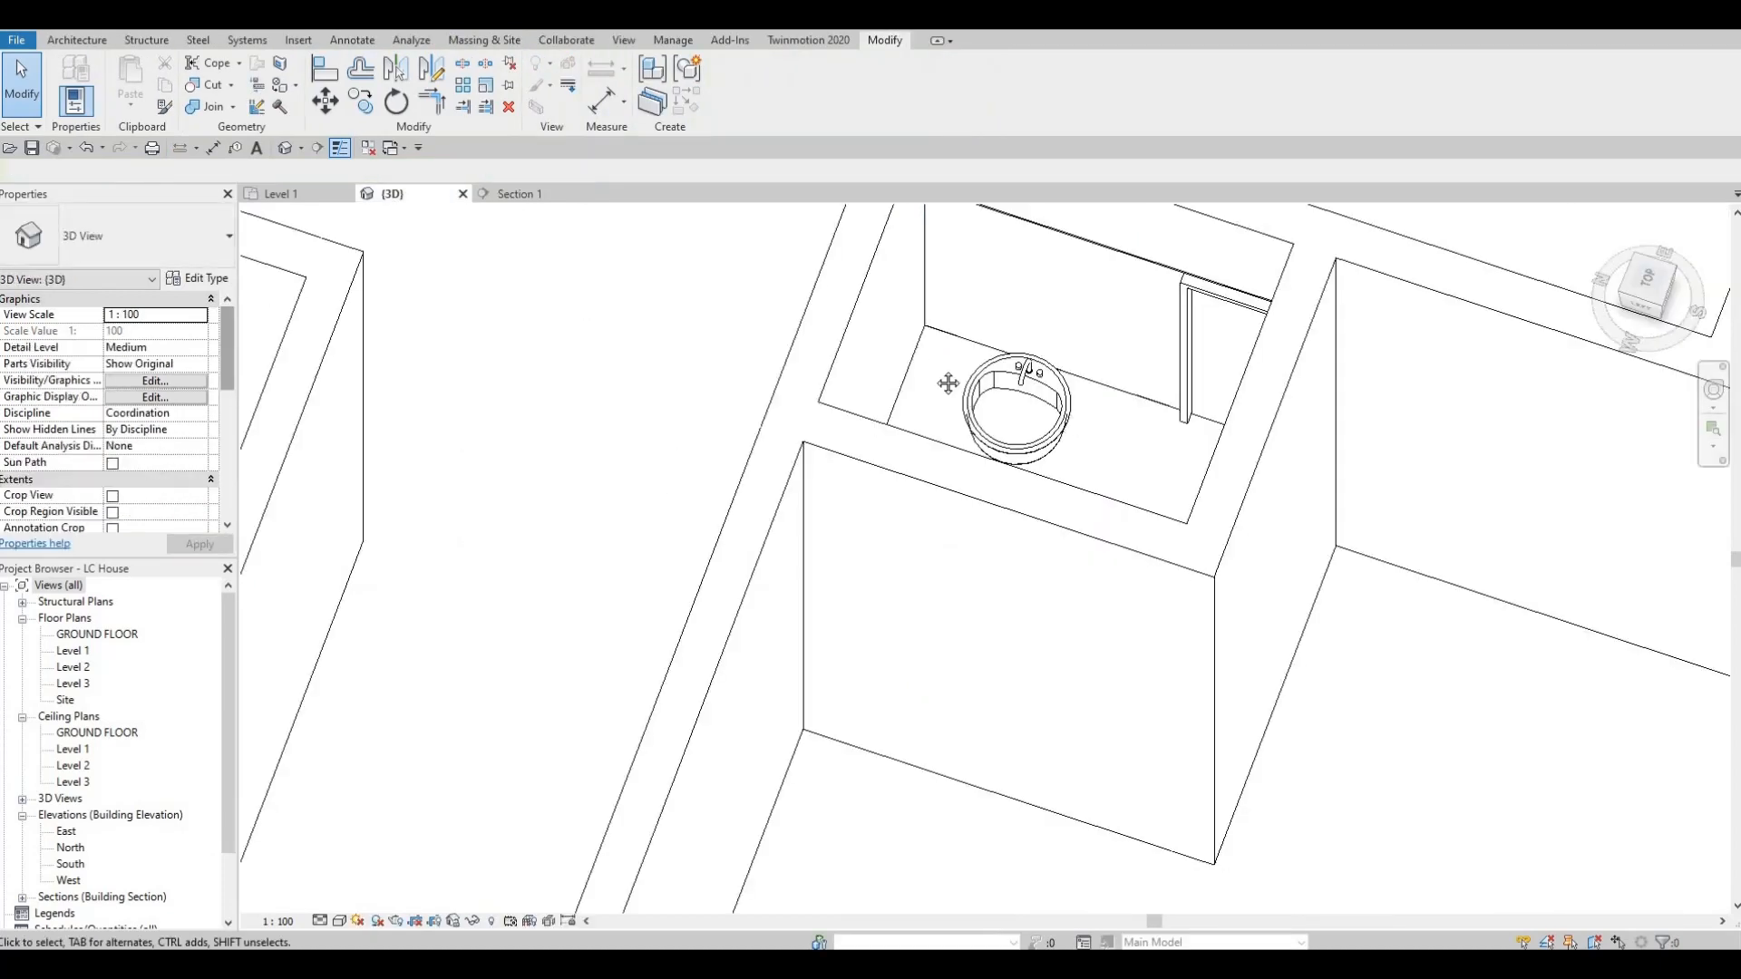
middle_click_drag(948, 383, 871, 540, "shift")
middle_click_drag(472, 272, 871, 509)
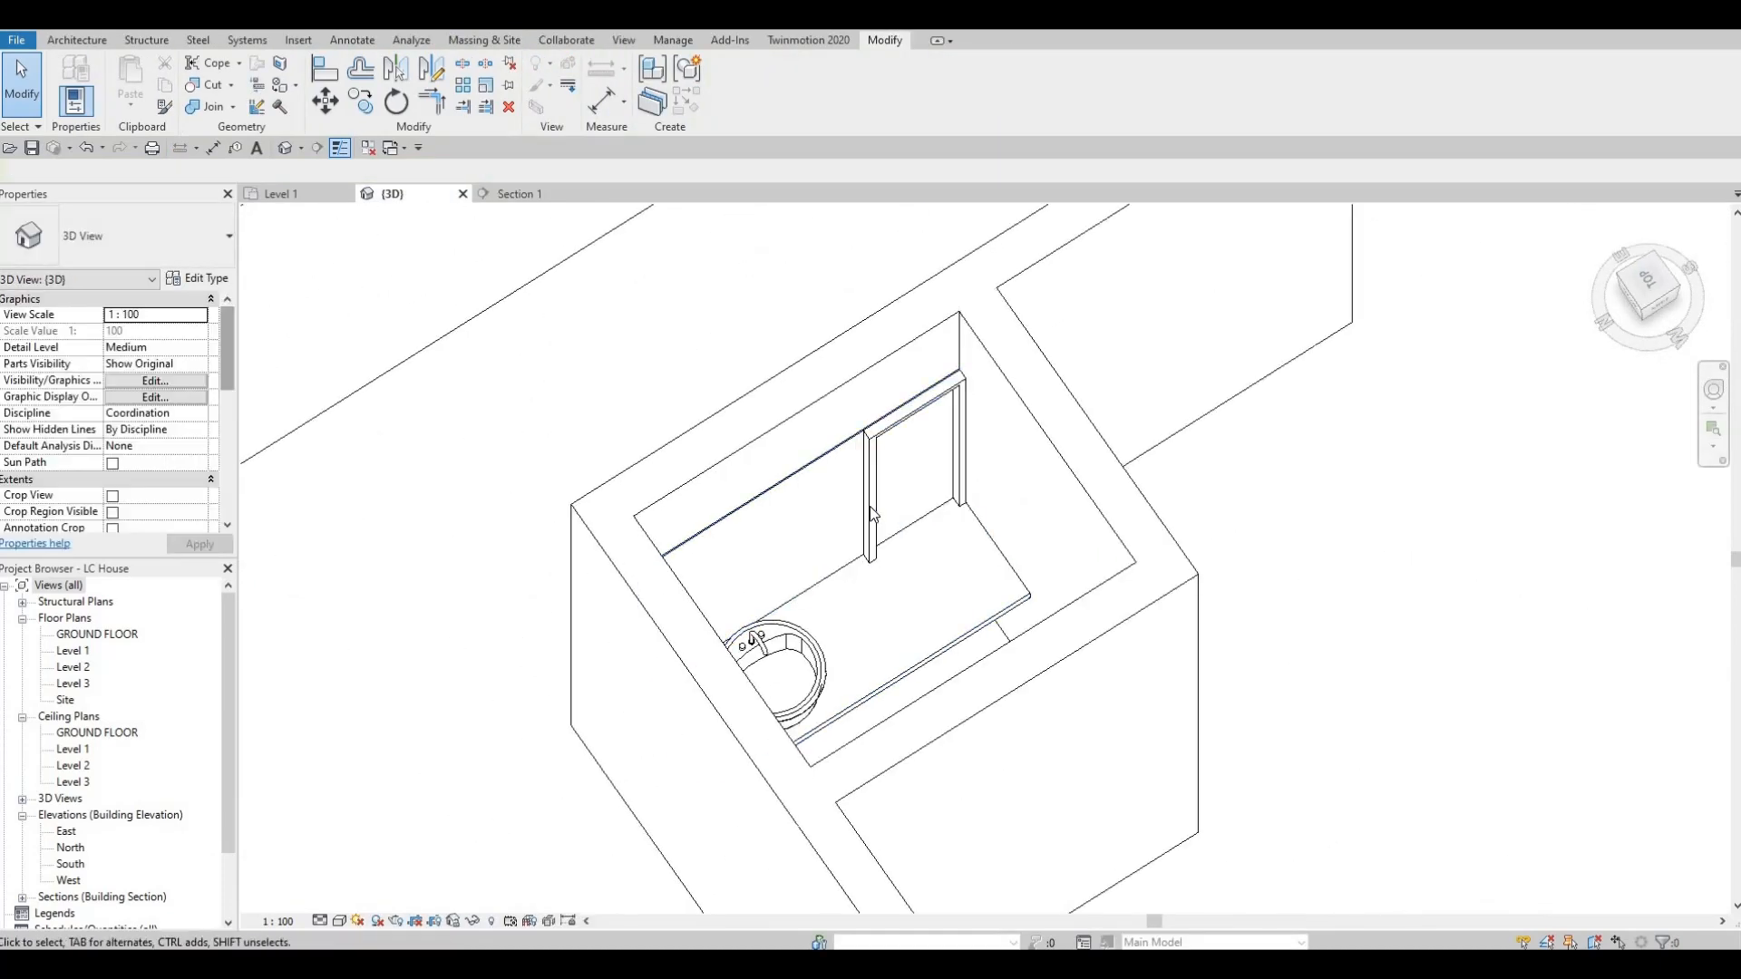
left_click(918, 500)
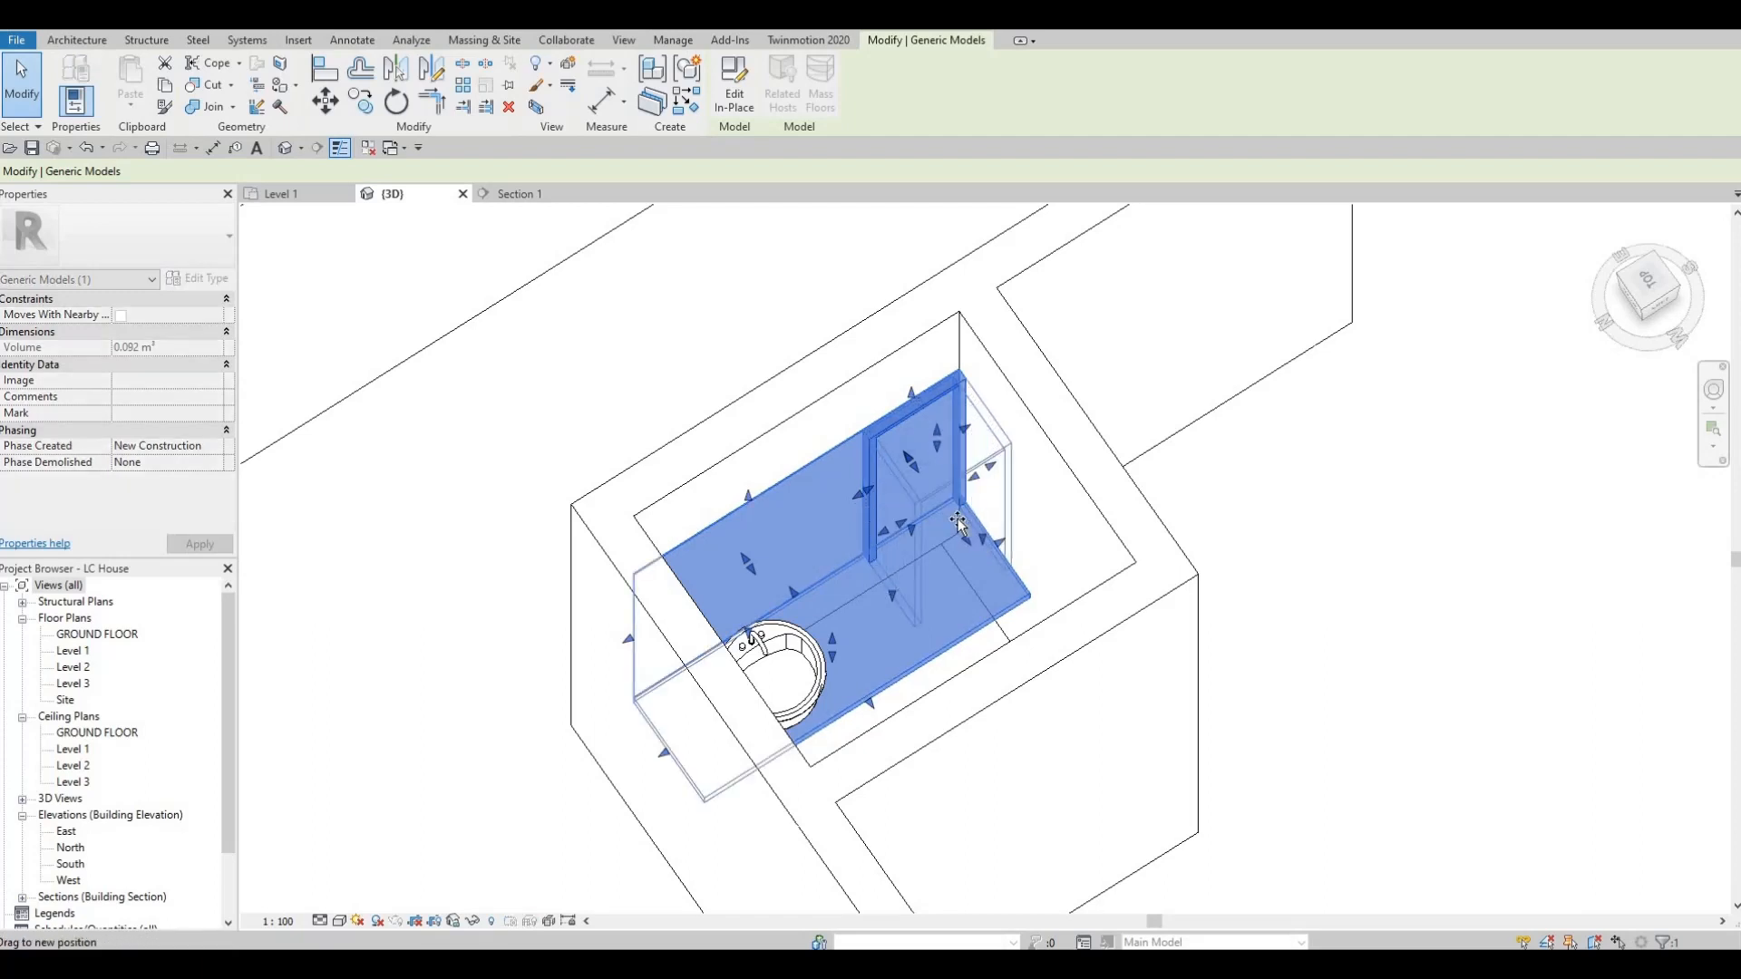
left_click_drag(958, 524, 986, 517)
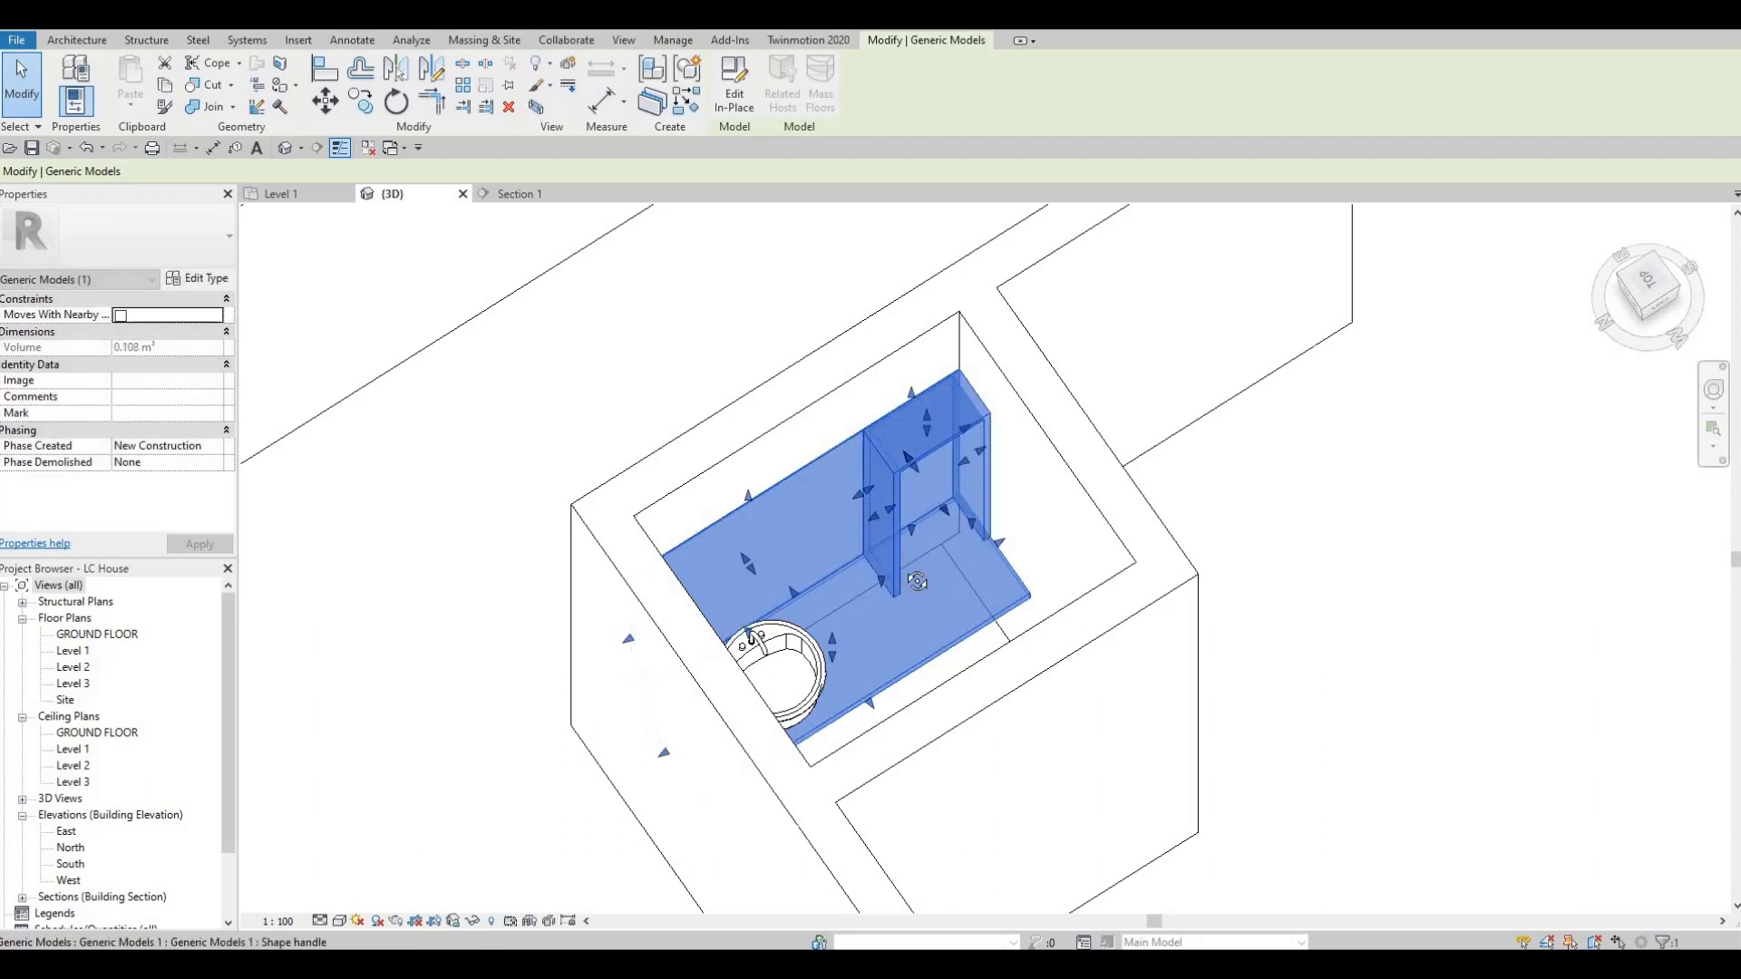
key("Escape")
key("Escape")
middle_click_drag(918, 581, 717, 435, "shift")
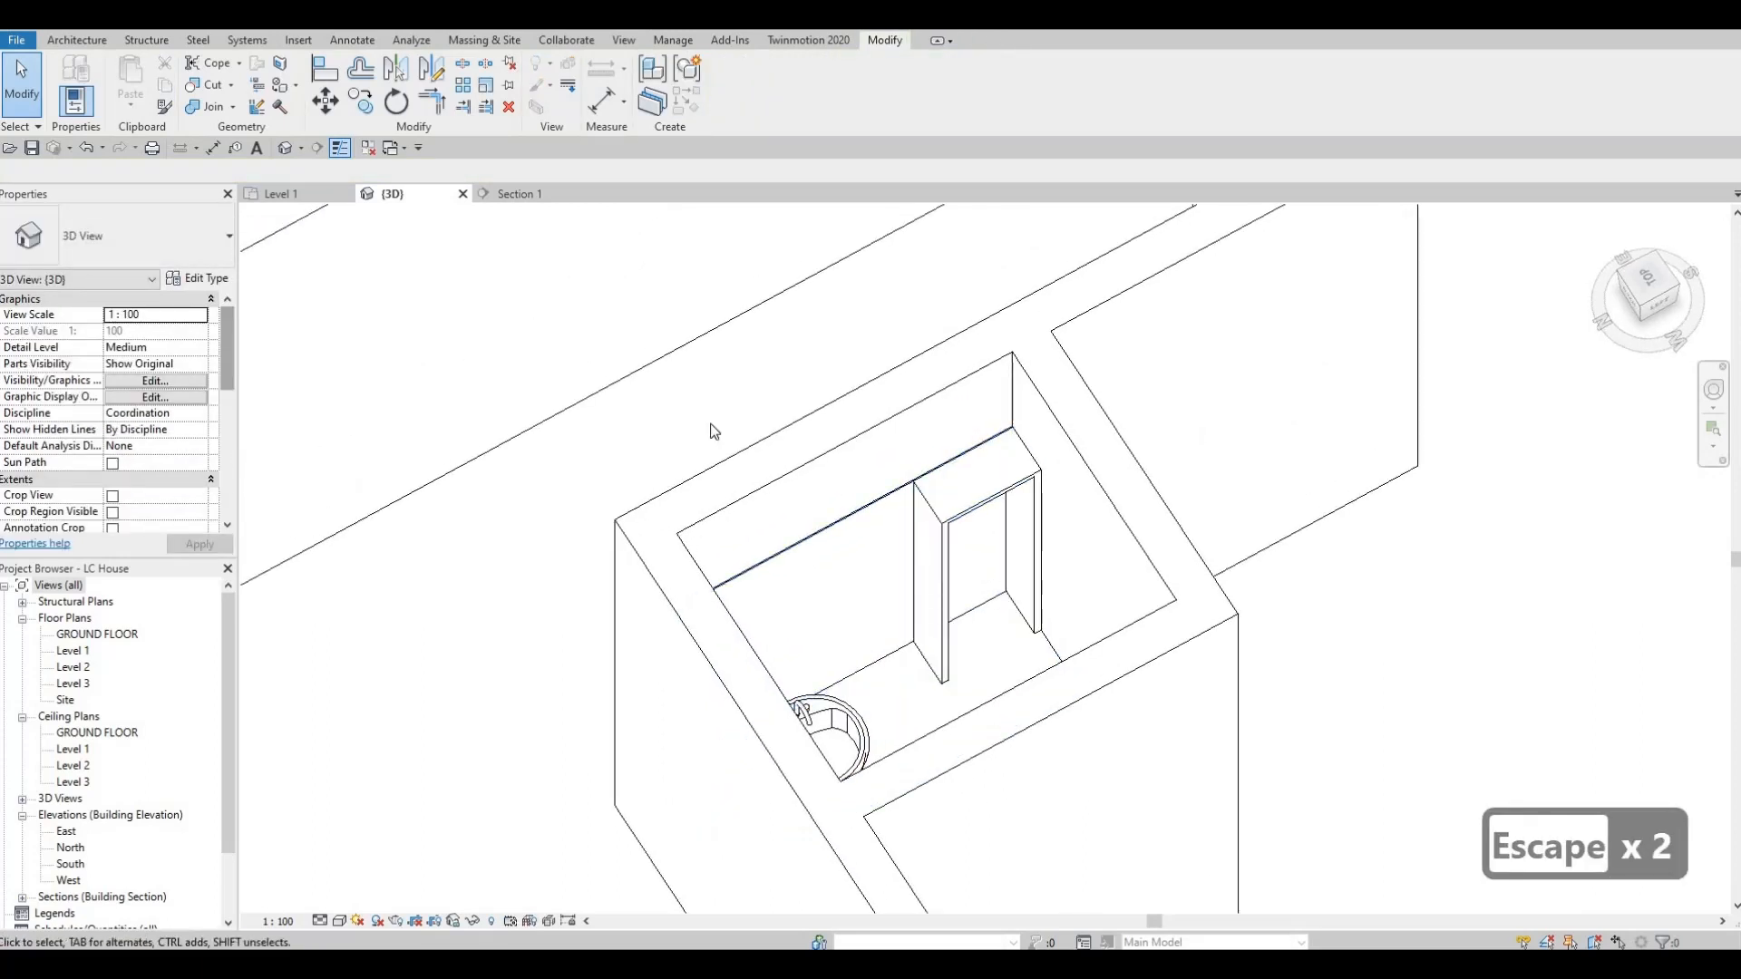
Reopen the in-place model and open the shelving frame's extrusion sketch for editing in Section 1.
left_click(934, 513)
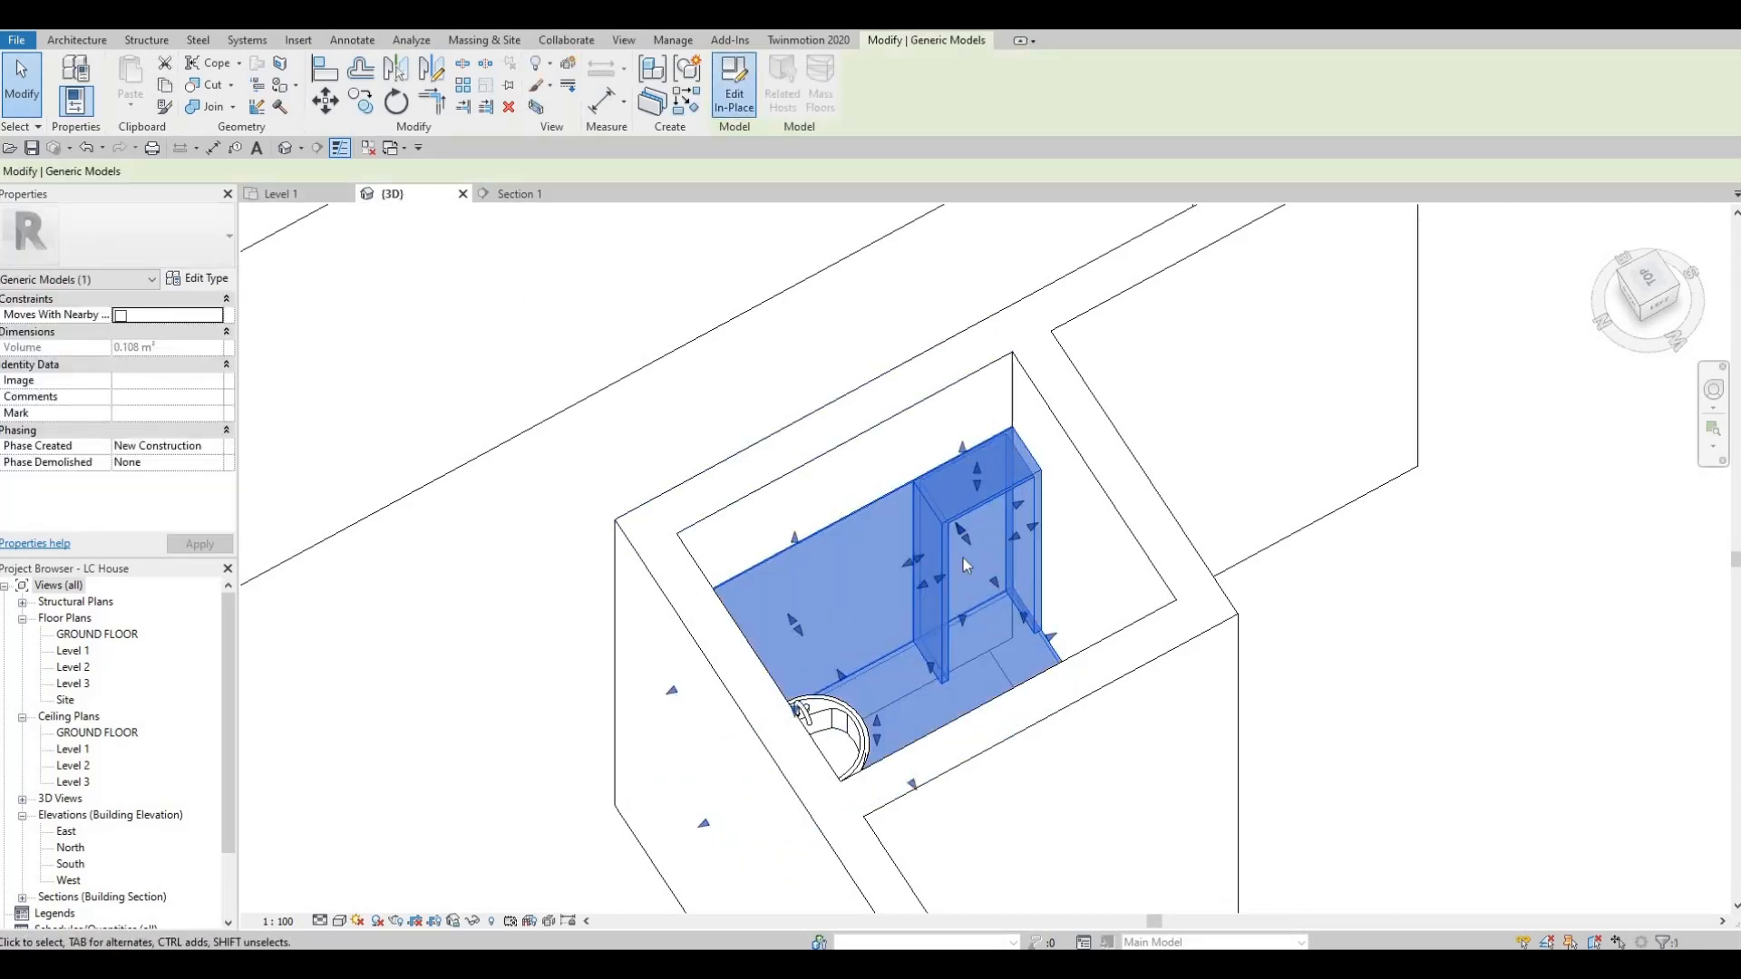
double_click(963, 558)
left_click(535, 193)
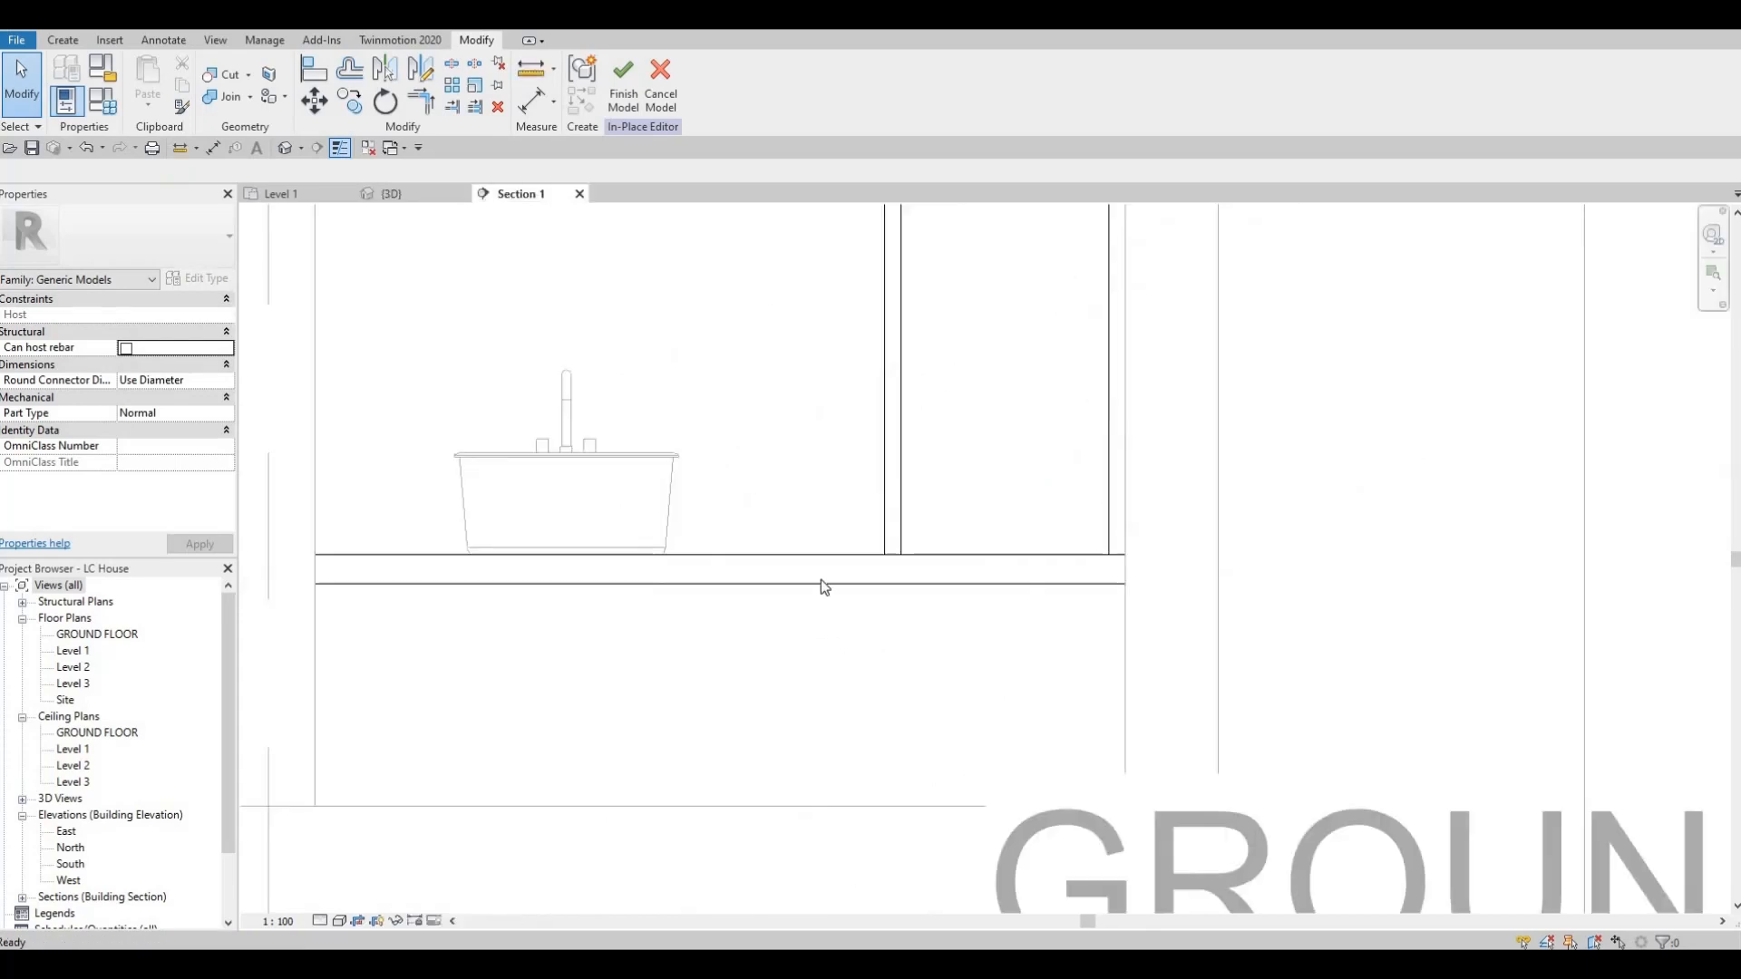
middle_click_drag(767, 472, 617, 745)
scroll(760, 464, "down", 4)
middle_click_drag(794, 309, 790, 387)
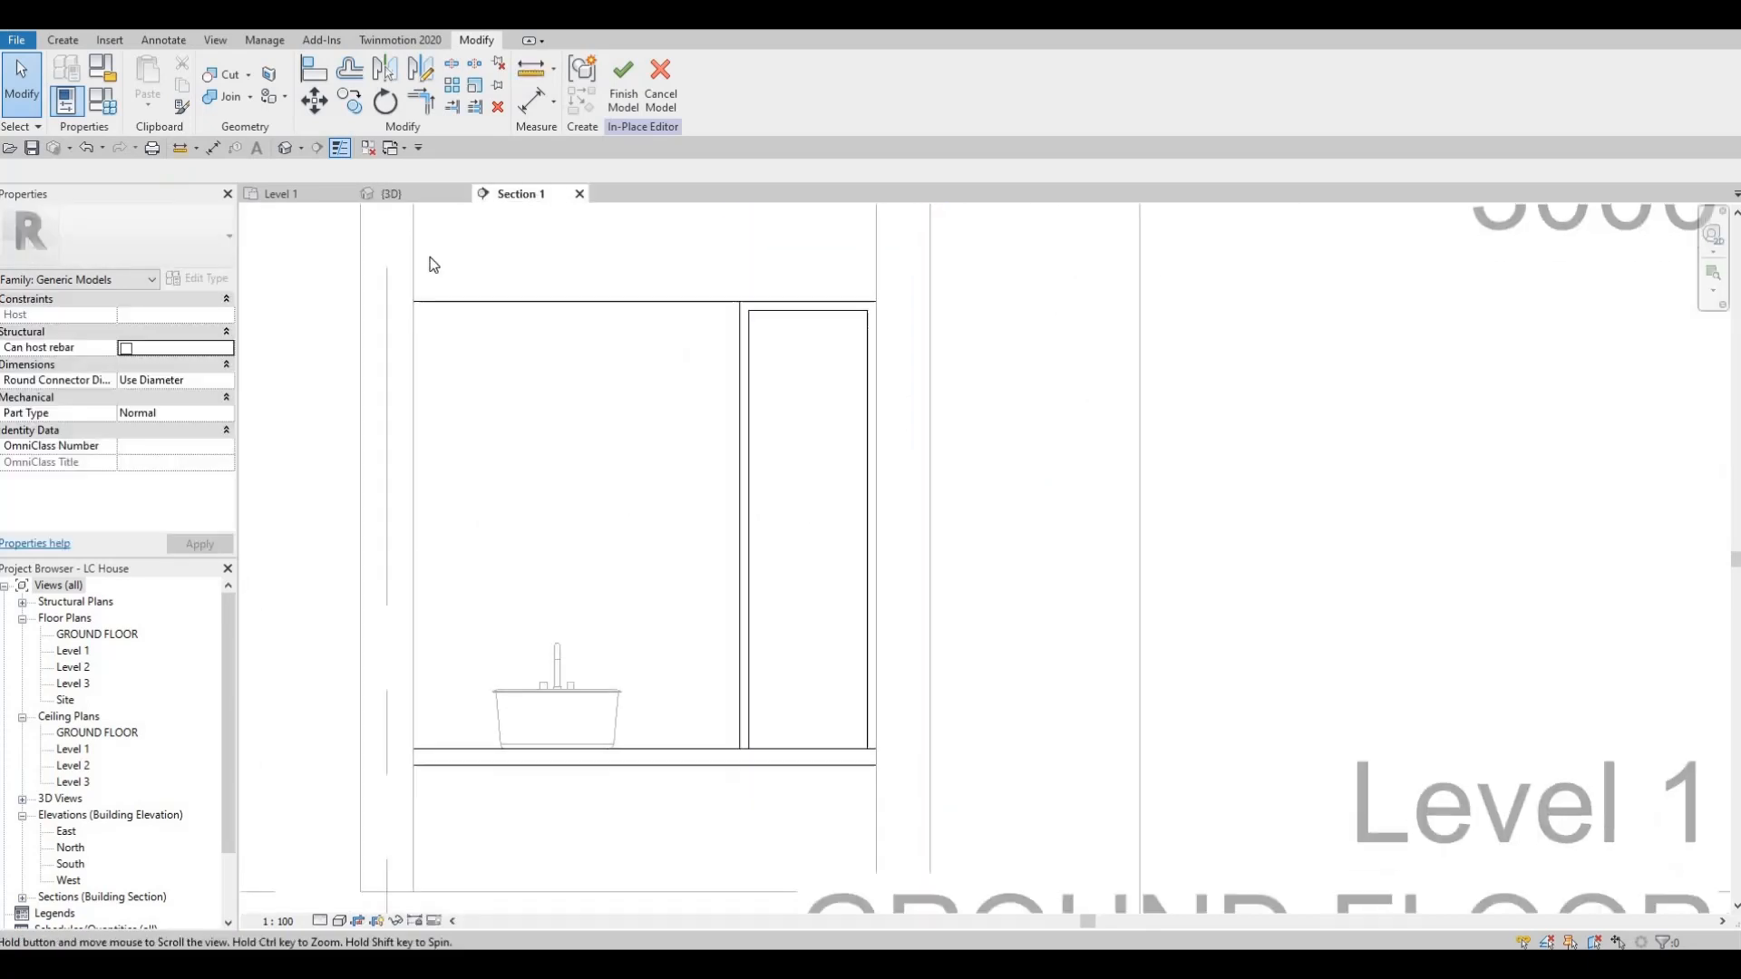
middle_click_drag(434, 264, 439, 253)
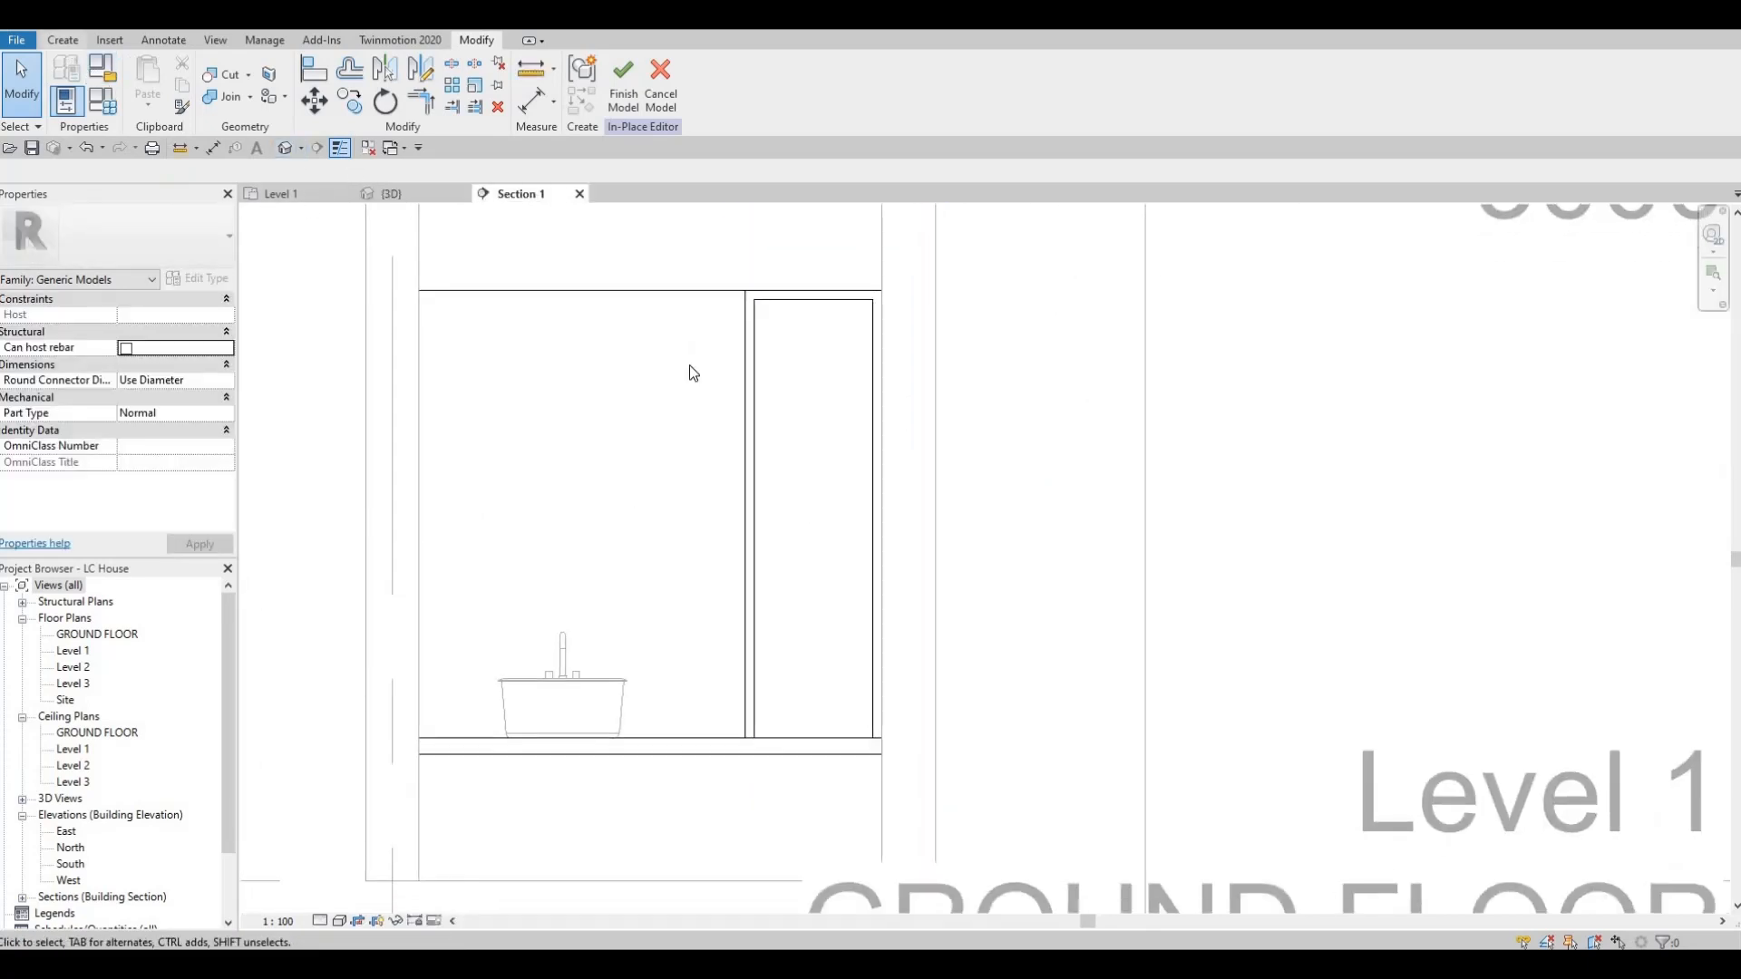
left_click(766, 408)
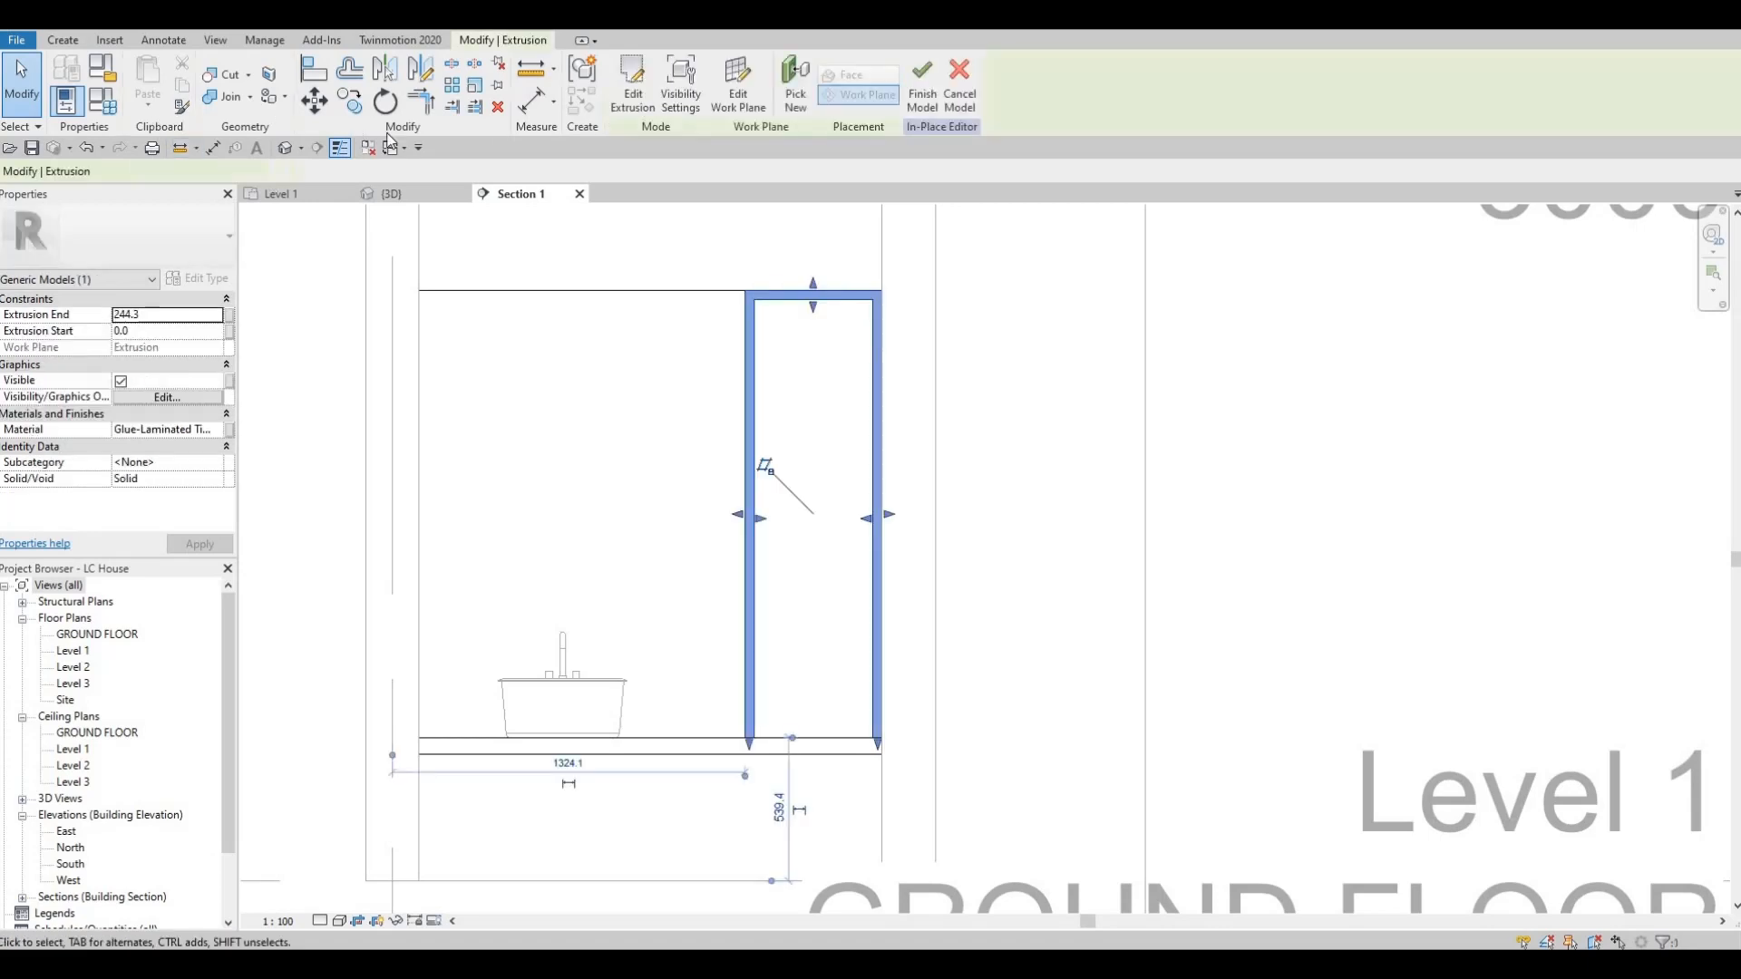
left_click(633, 83)
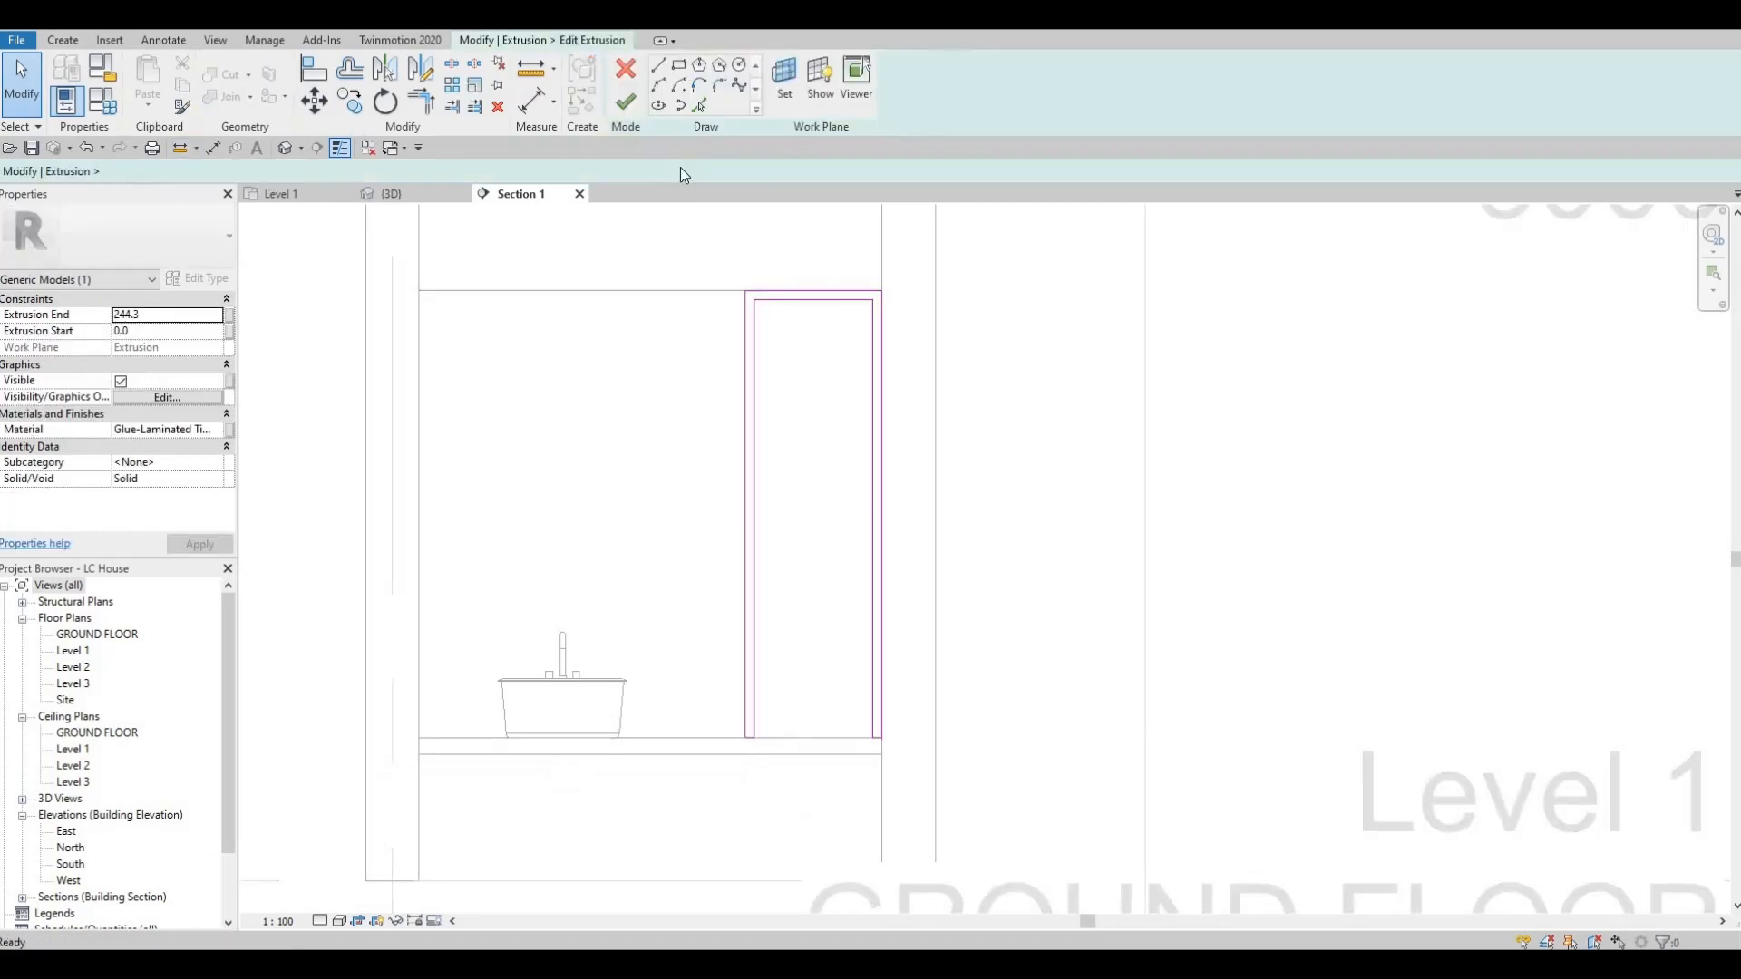
Sketch a rectangular shelf between the frame's inner leg lines and set its thickness to 35 mm.
scroll(790, 291, "up", 1)
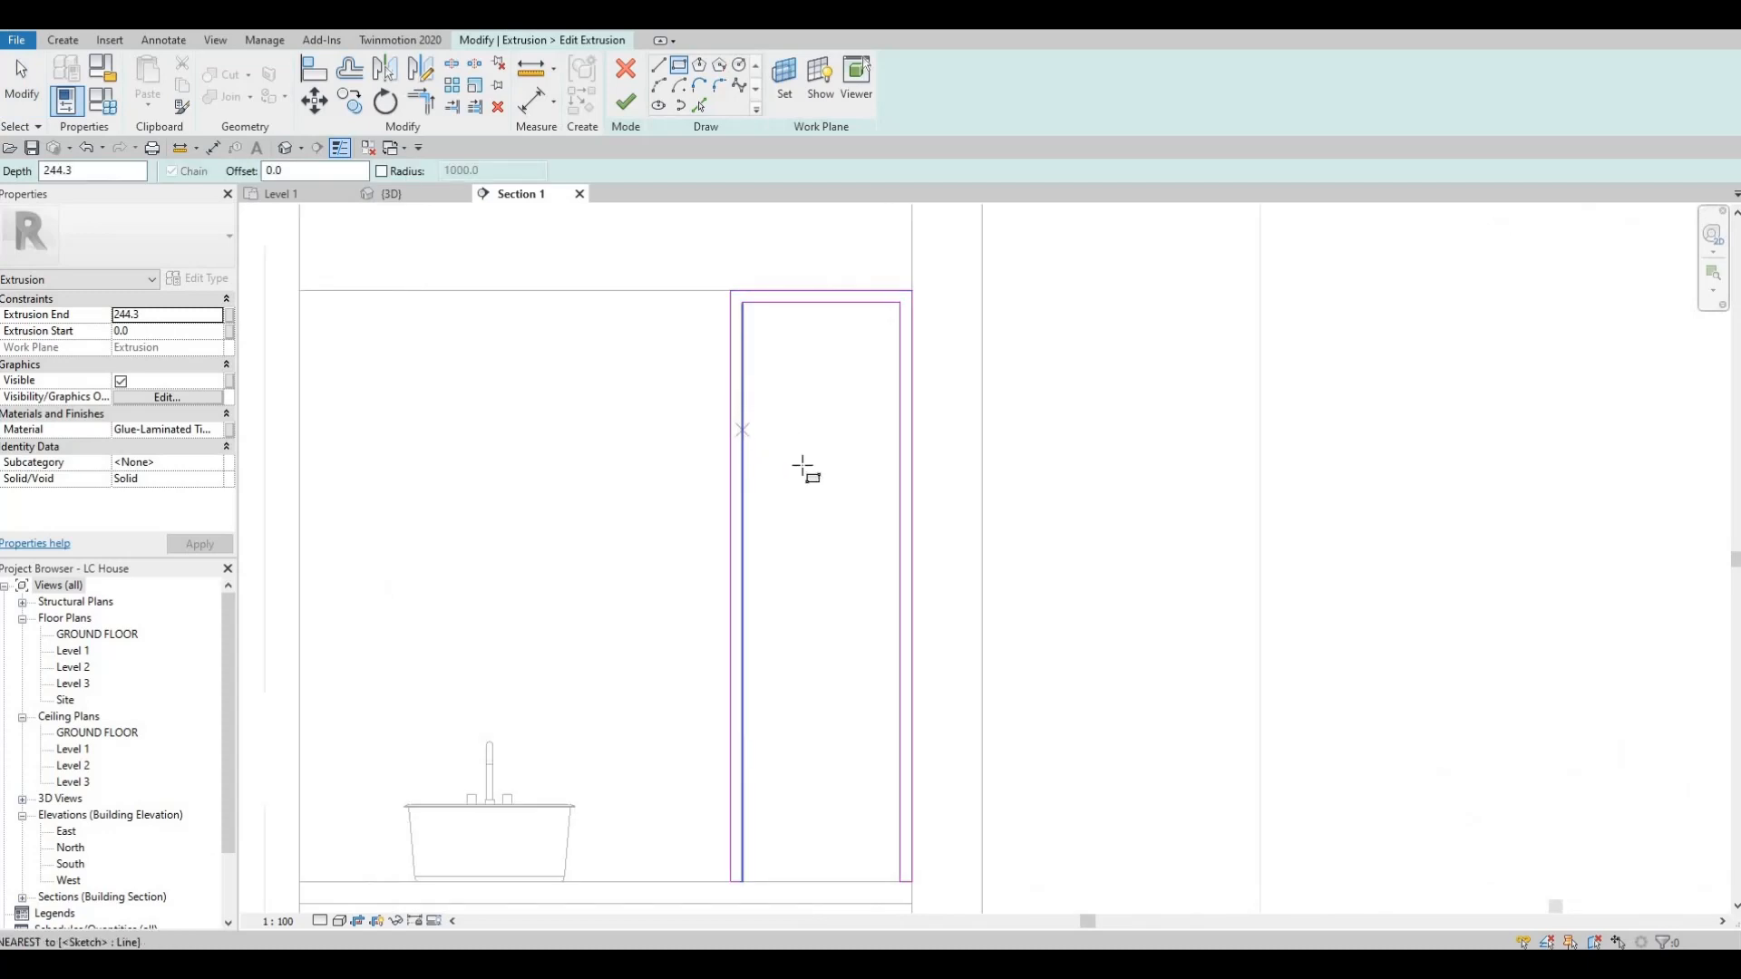
left_click(743, 440)
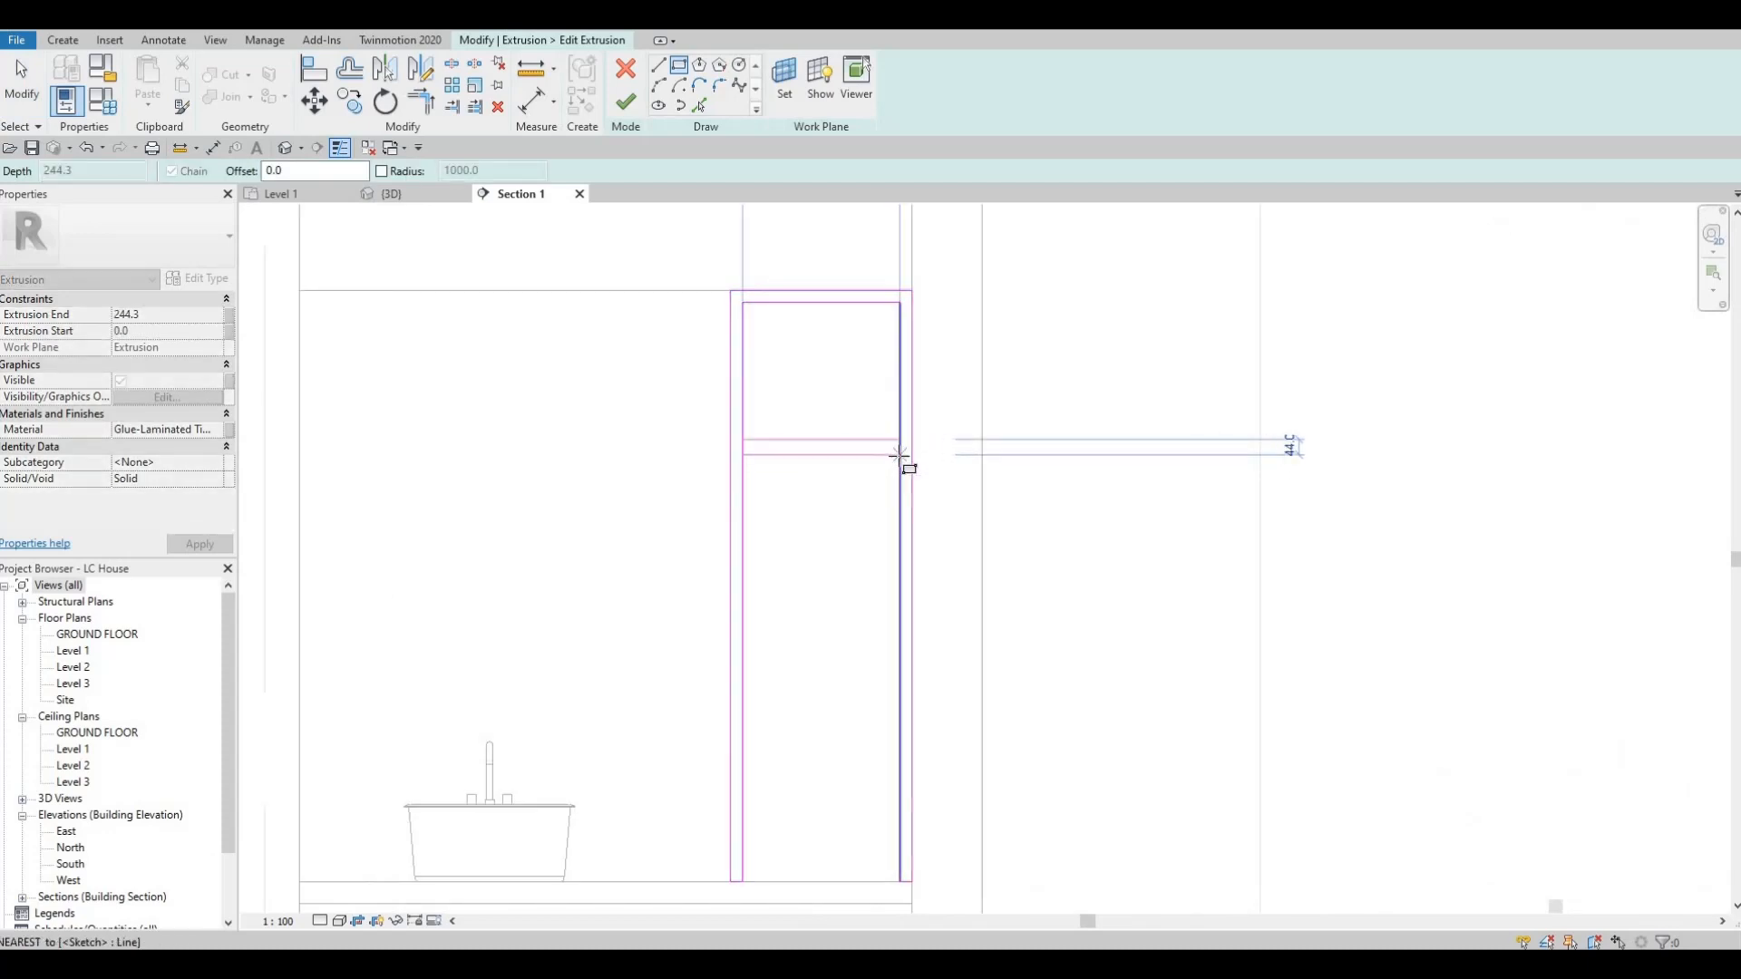
left_click(900, 454)
key("Escape")
key("Escape")
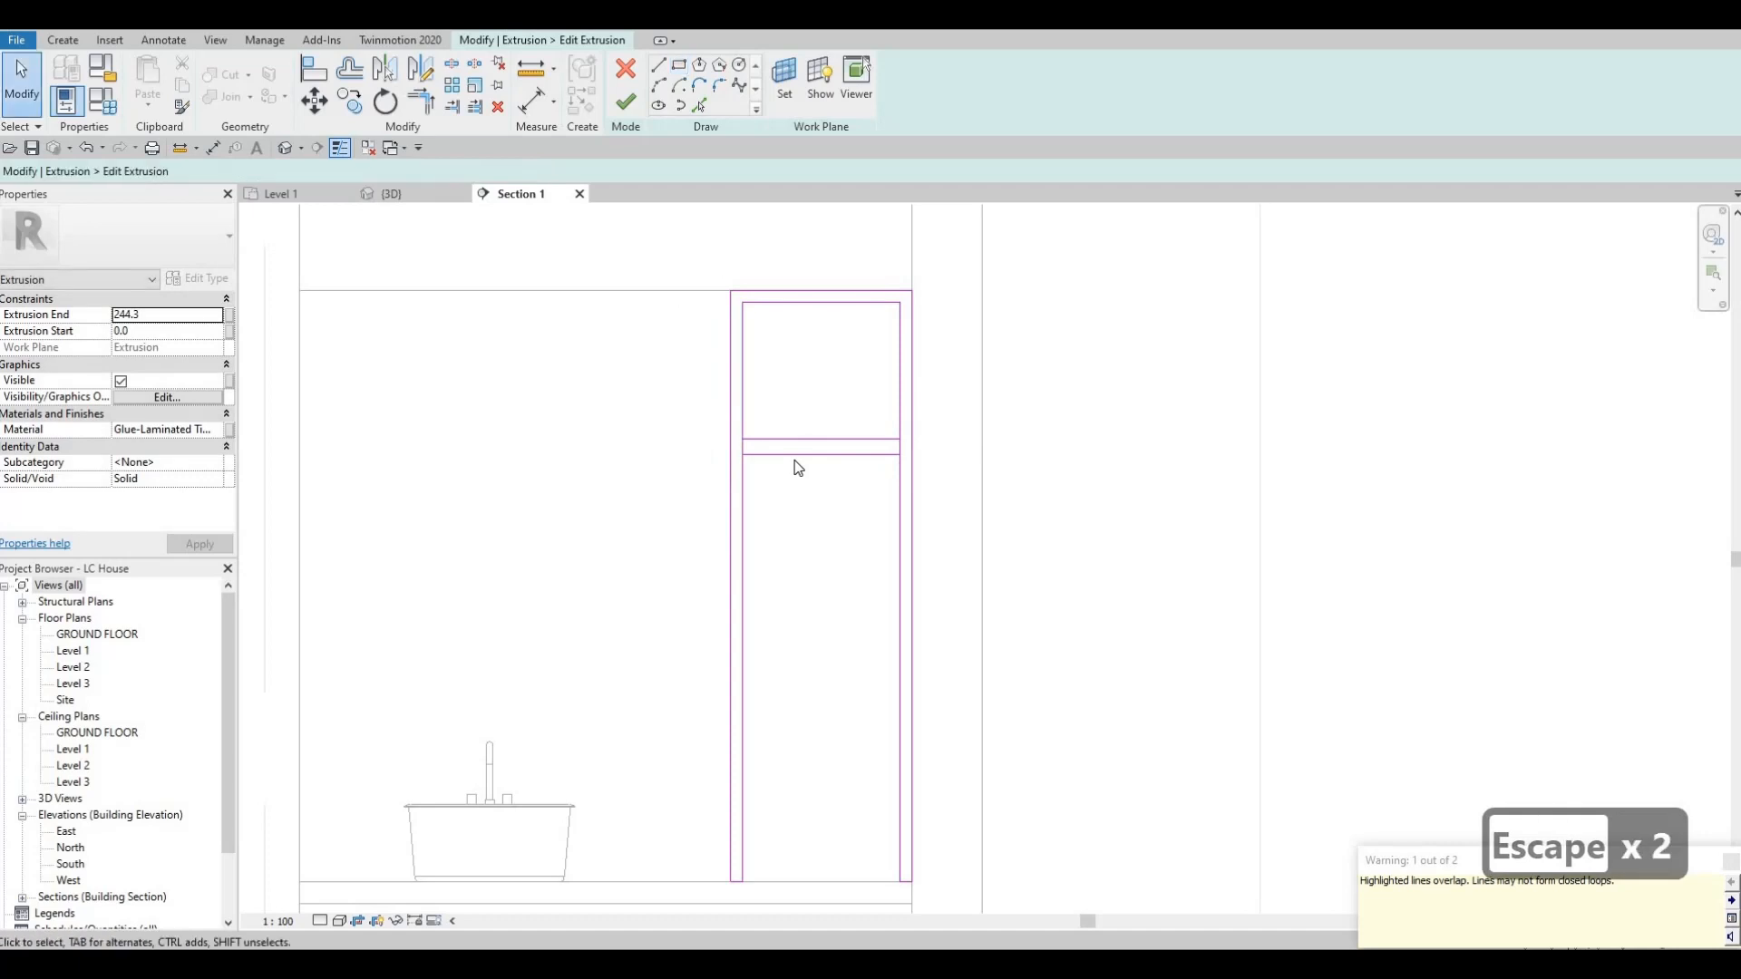
left_click(903, 459)
left_click(924, 447)
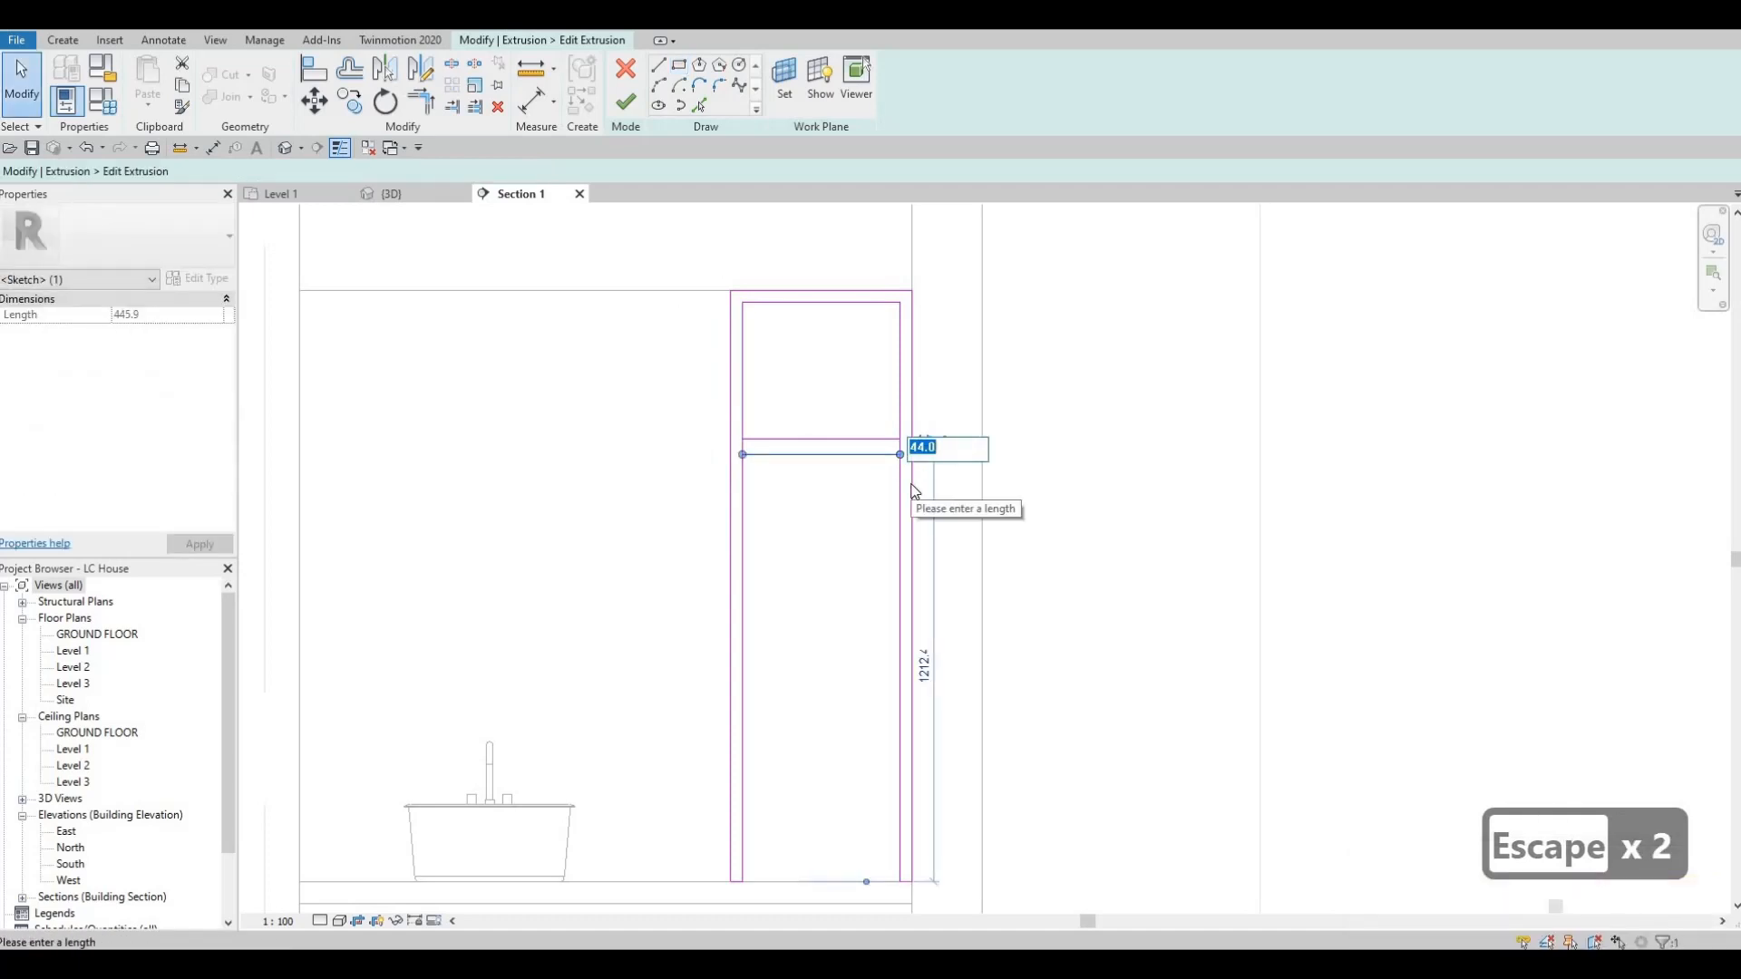
type("35")
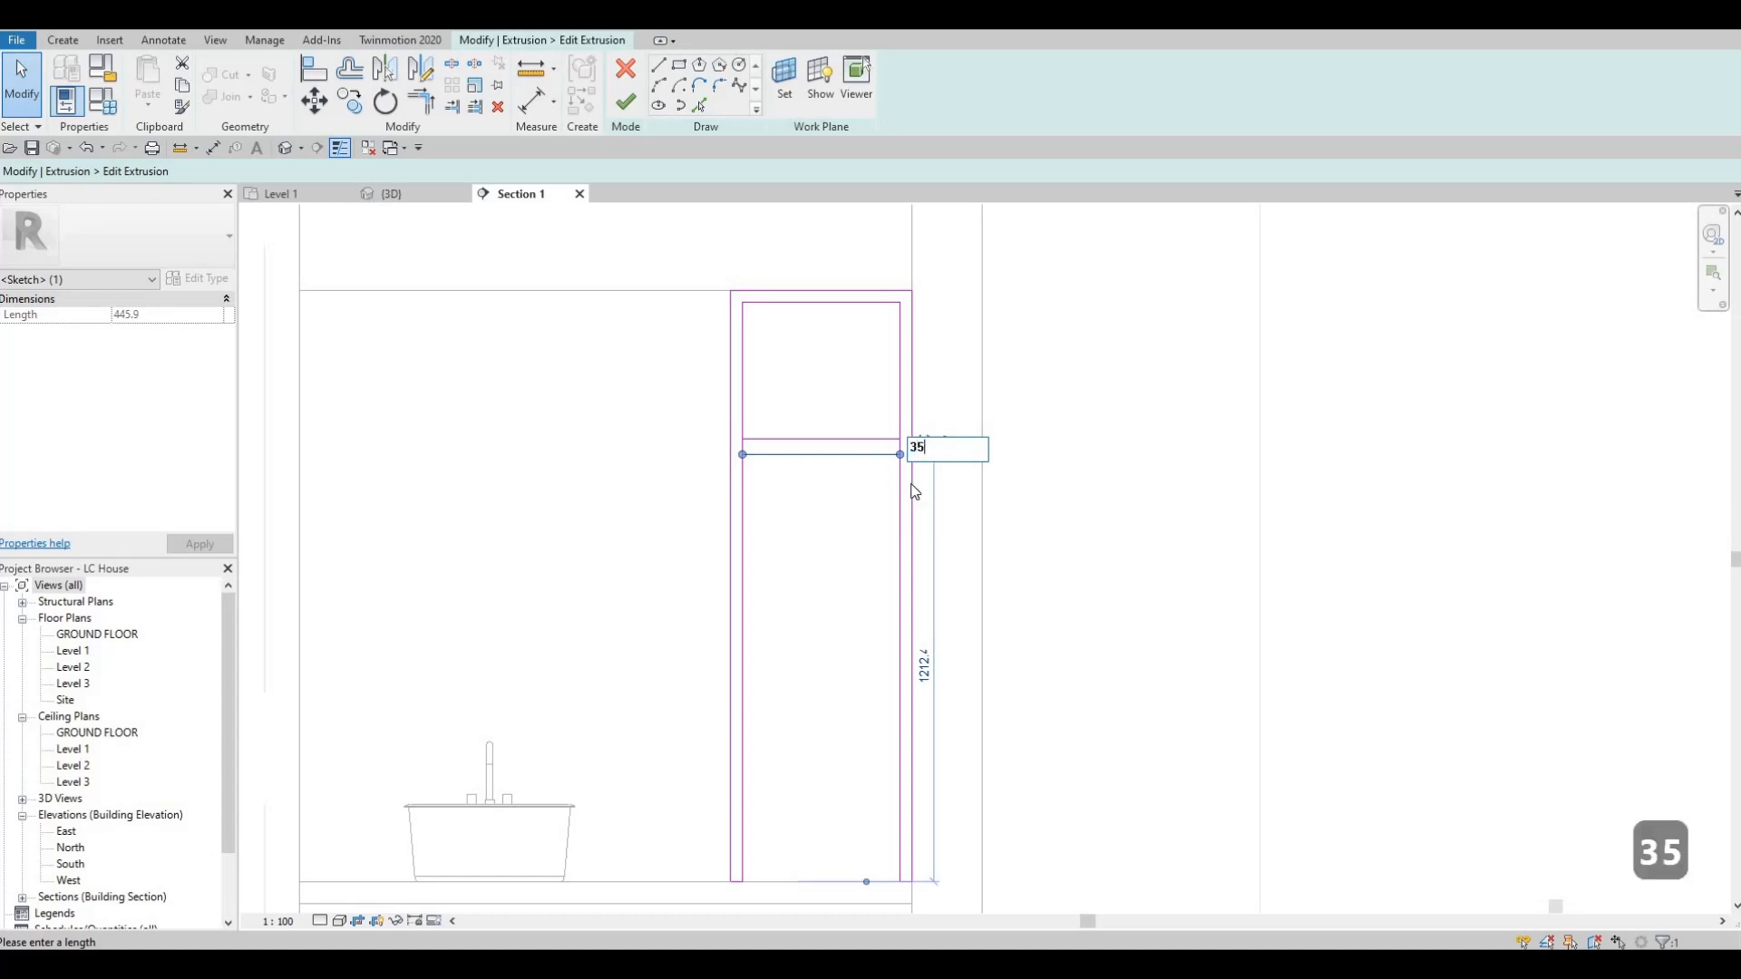
key("Return")
key("Escape")
key("Escape")
key("Escape")
Delete the shelf rectangle's short end lines where they overlap the frame's inner leg lines.
scroll(897, 422, "up", 2)
left_click_drag(857, 395, 927, 493)
key("Delete")
left_click_drag(601, 409, 699, 501)
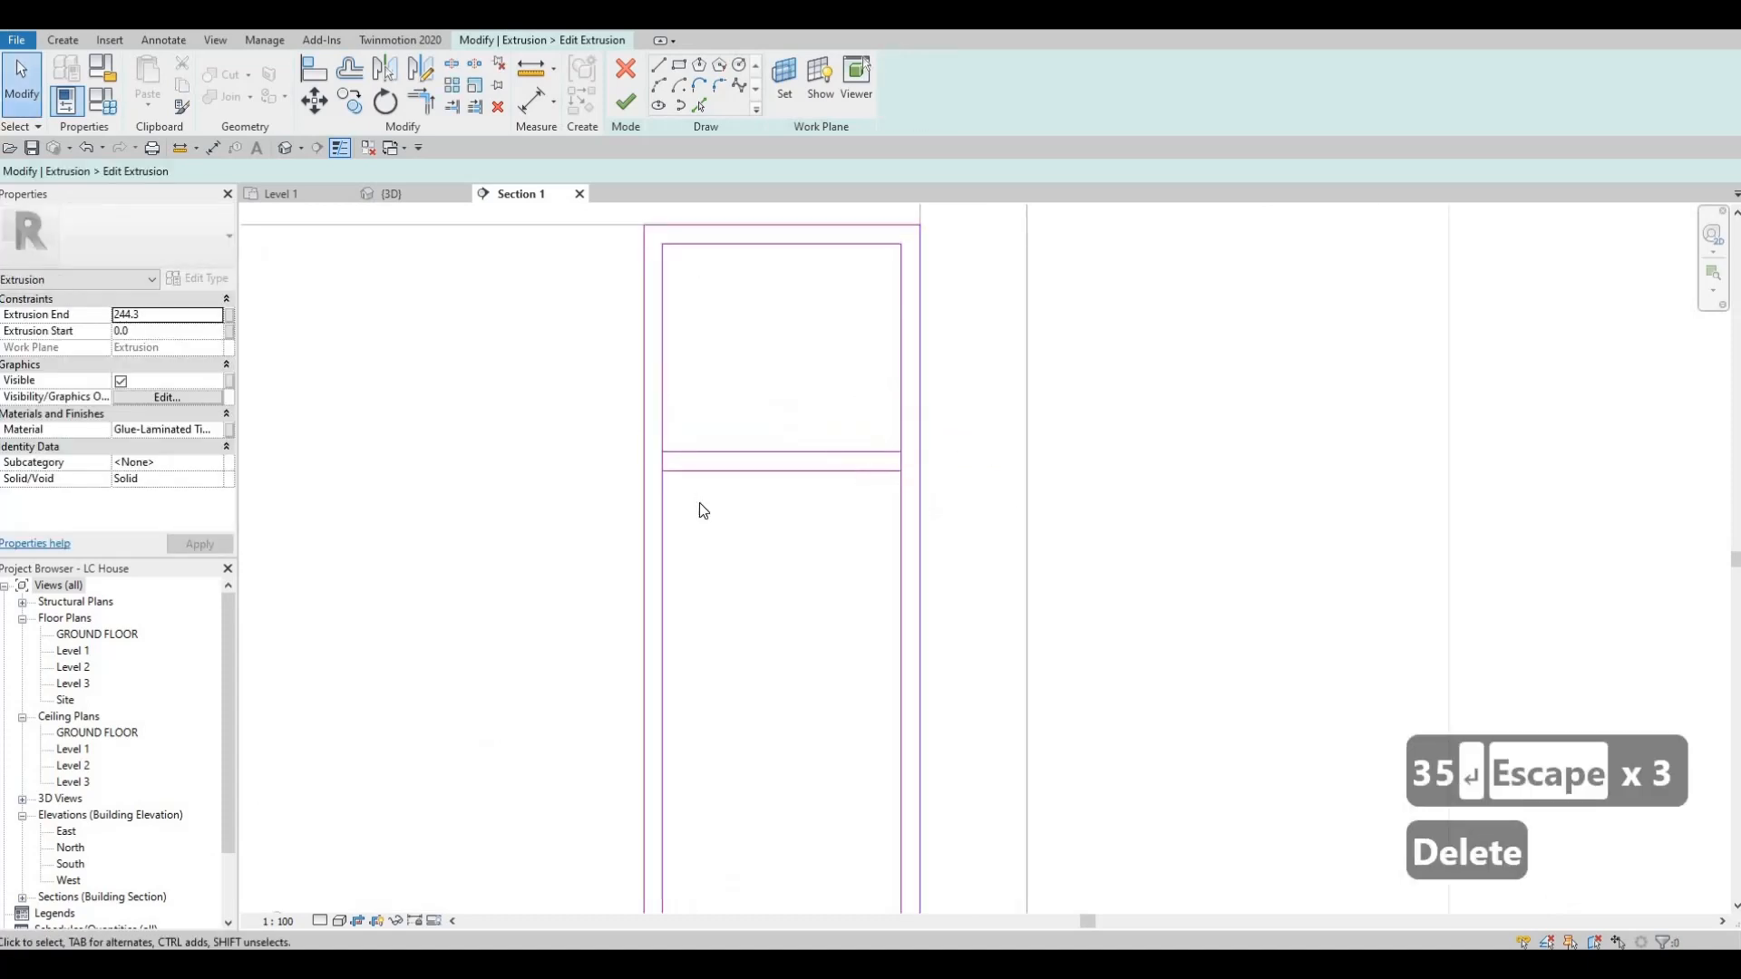
key("Delete")
Copy the two shelf lines downward by the distance from the frame's inner top corner to the shelf's underside.
left_click(746, 471)
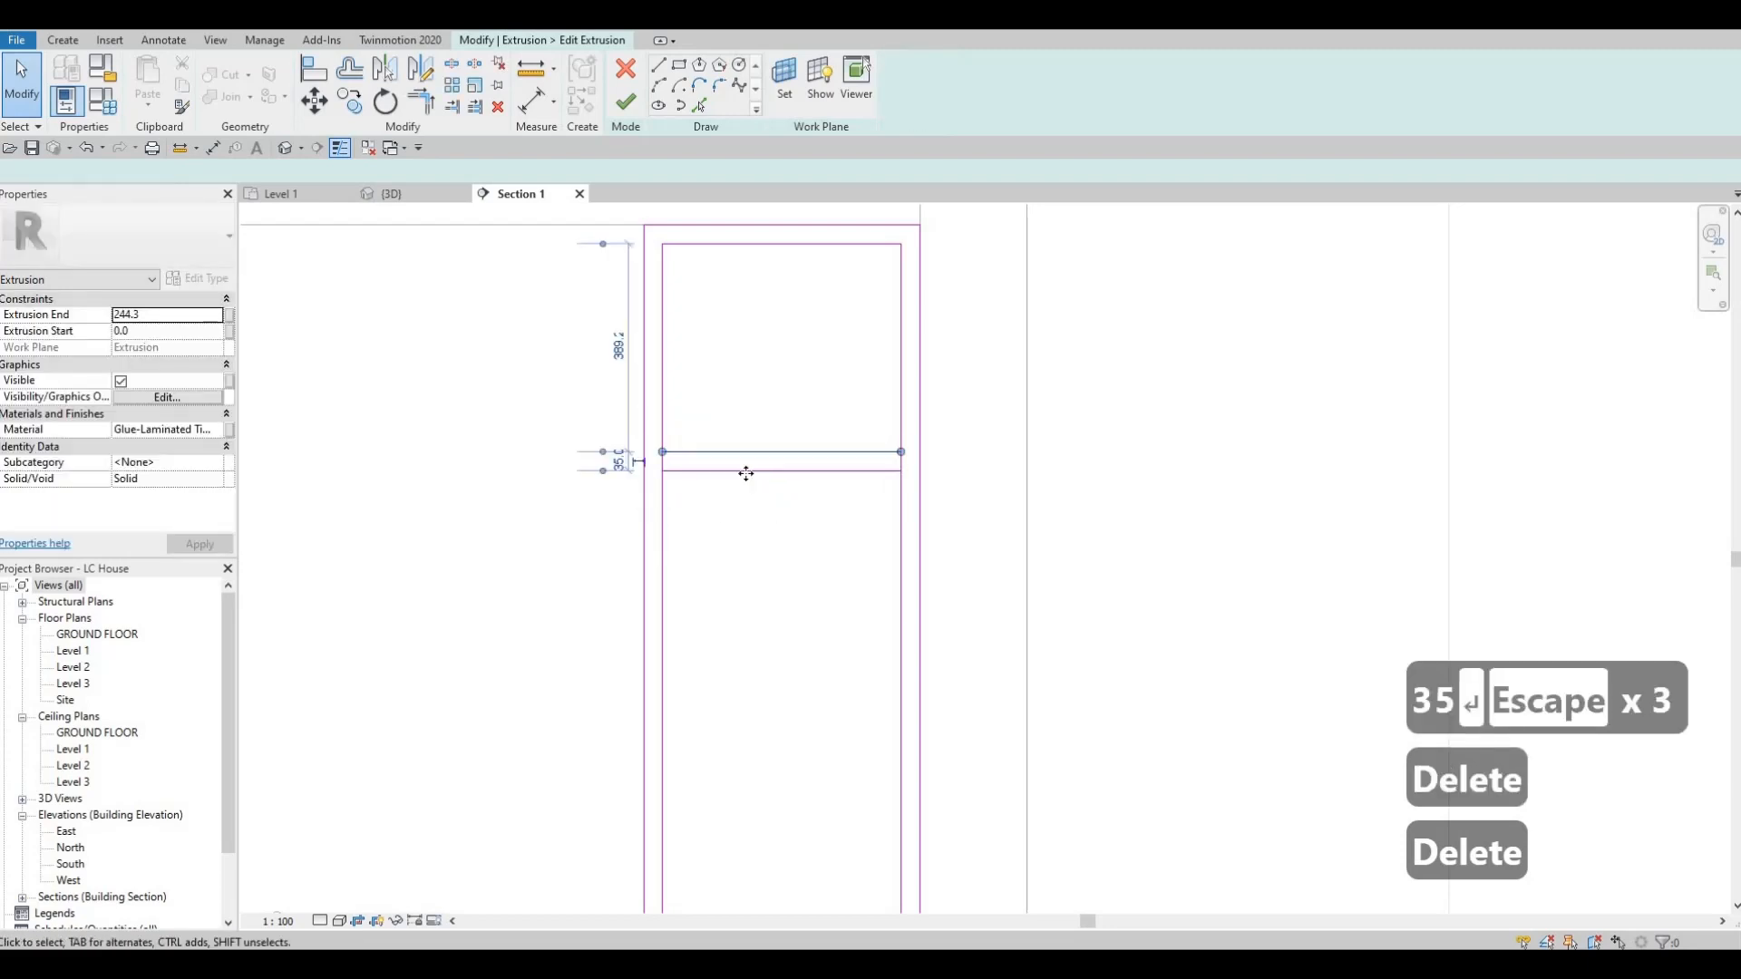
key("c")
key("o")
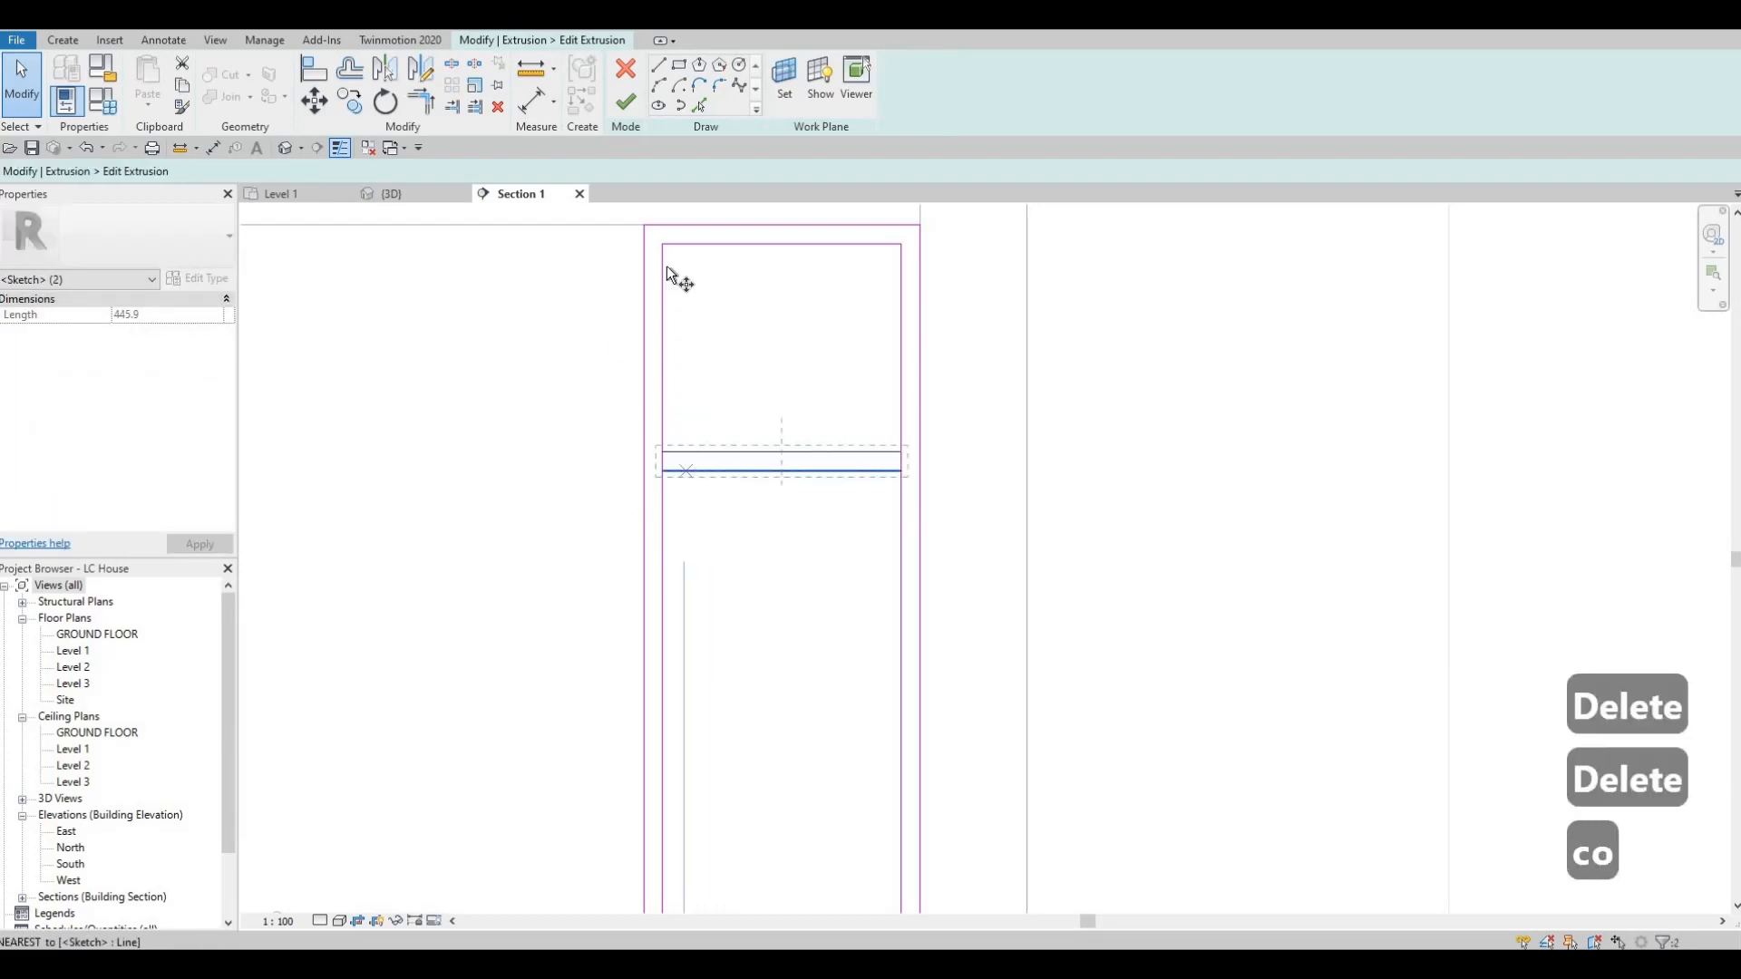
left_click(662, 244)
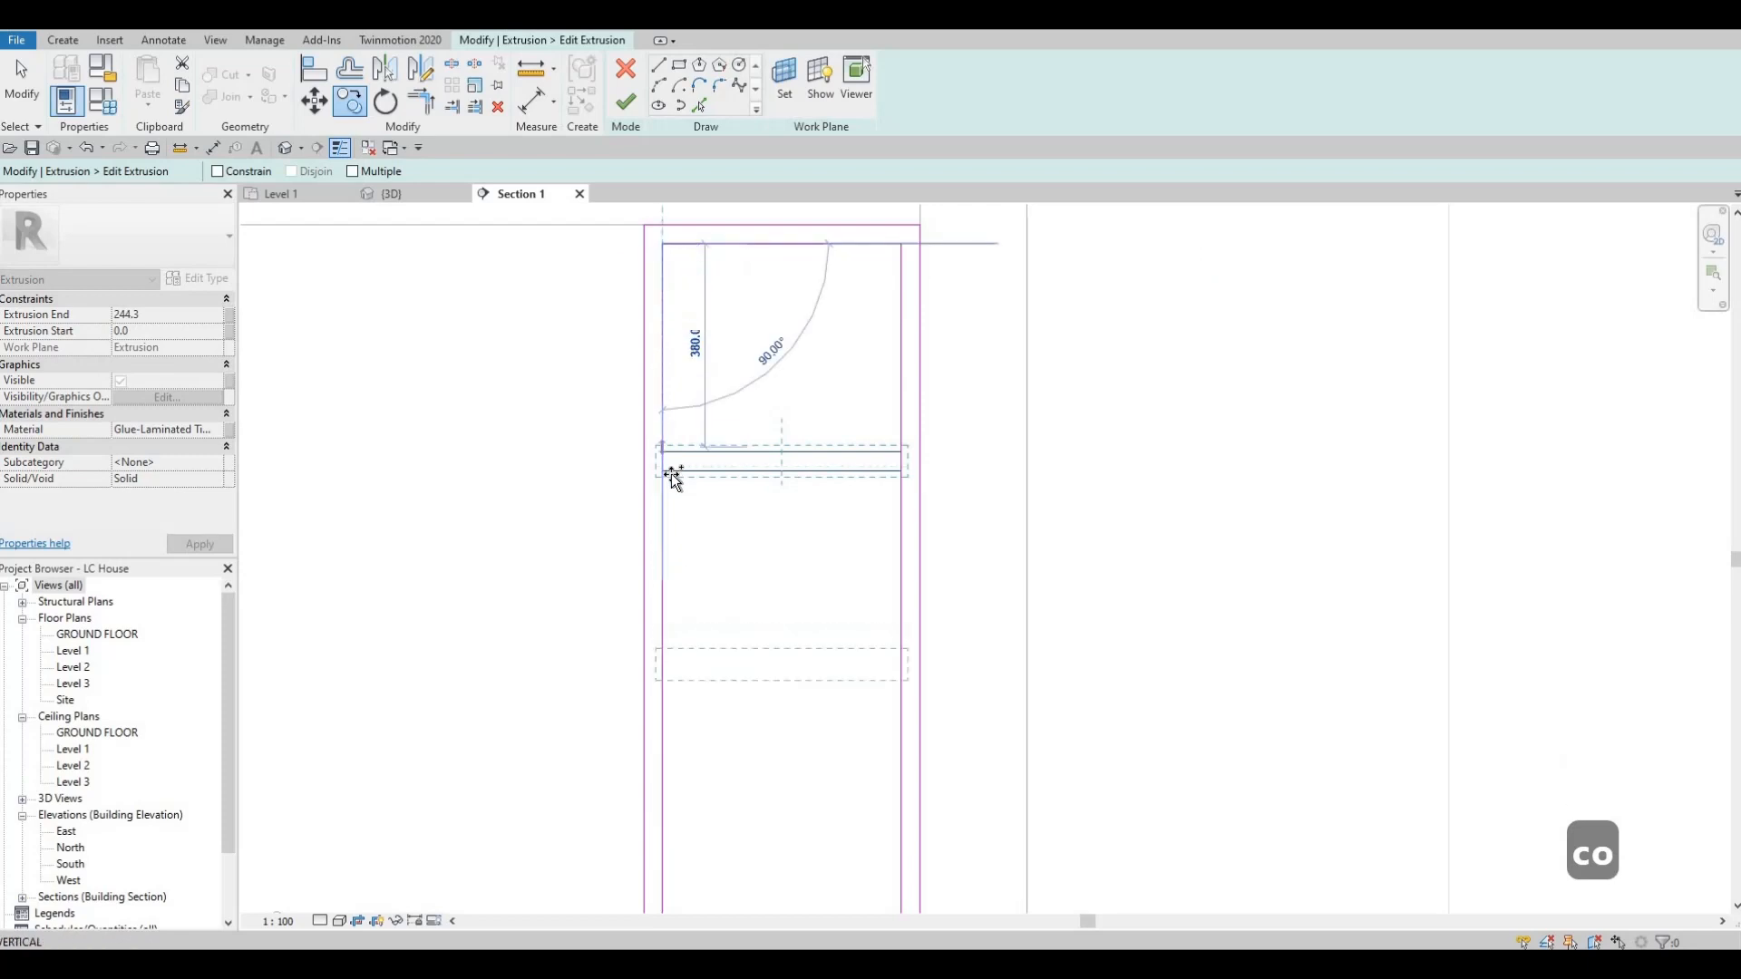
left_click(663, 470)
middle_click_drag(676, 698, 747, 498)
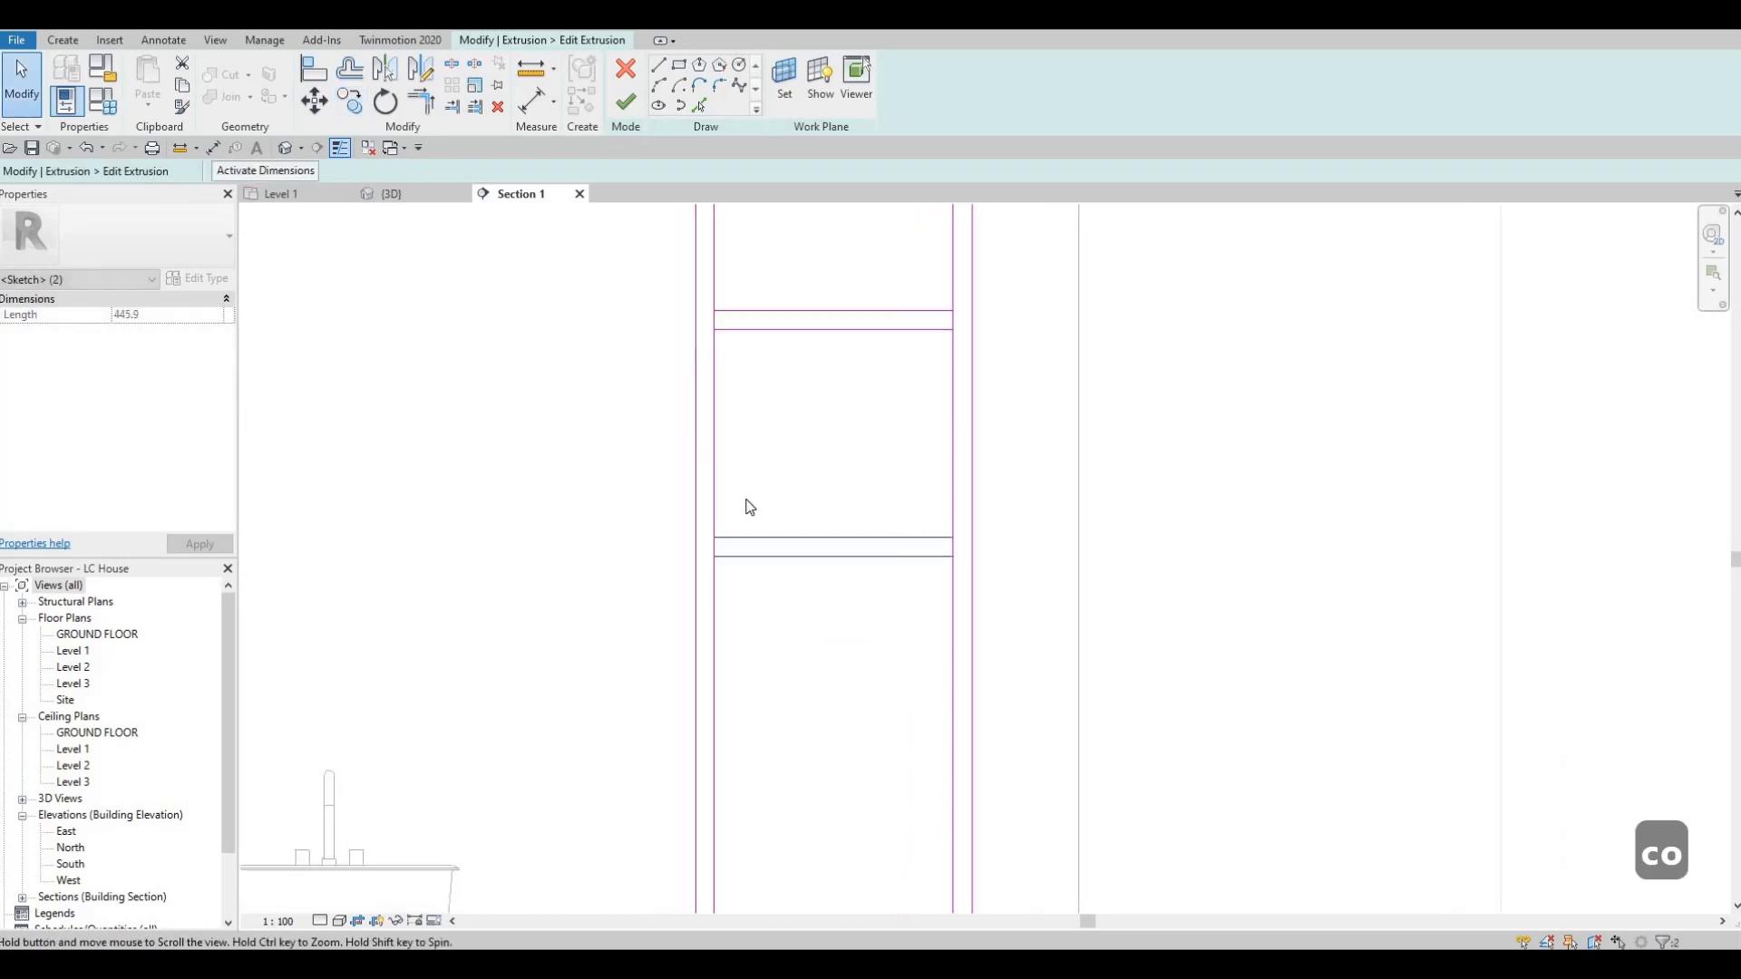
scroll(747, 499, "down", 1)
middle_click_drag(817, 365, 789, 474)
scroll(780, 355, "down", 1)
scroll(649, 352, "down", 1)
key("Escape")
key("Escape")
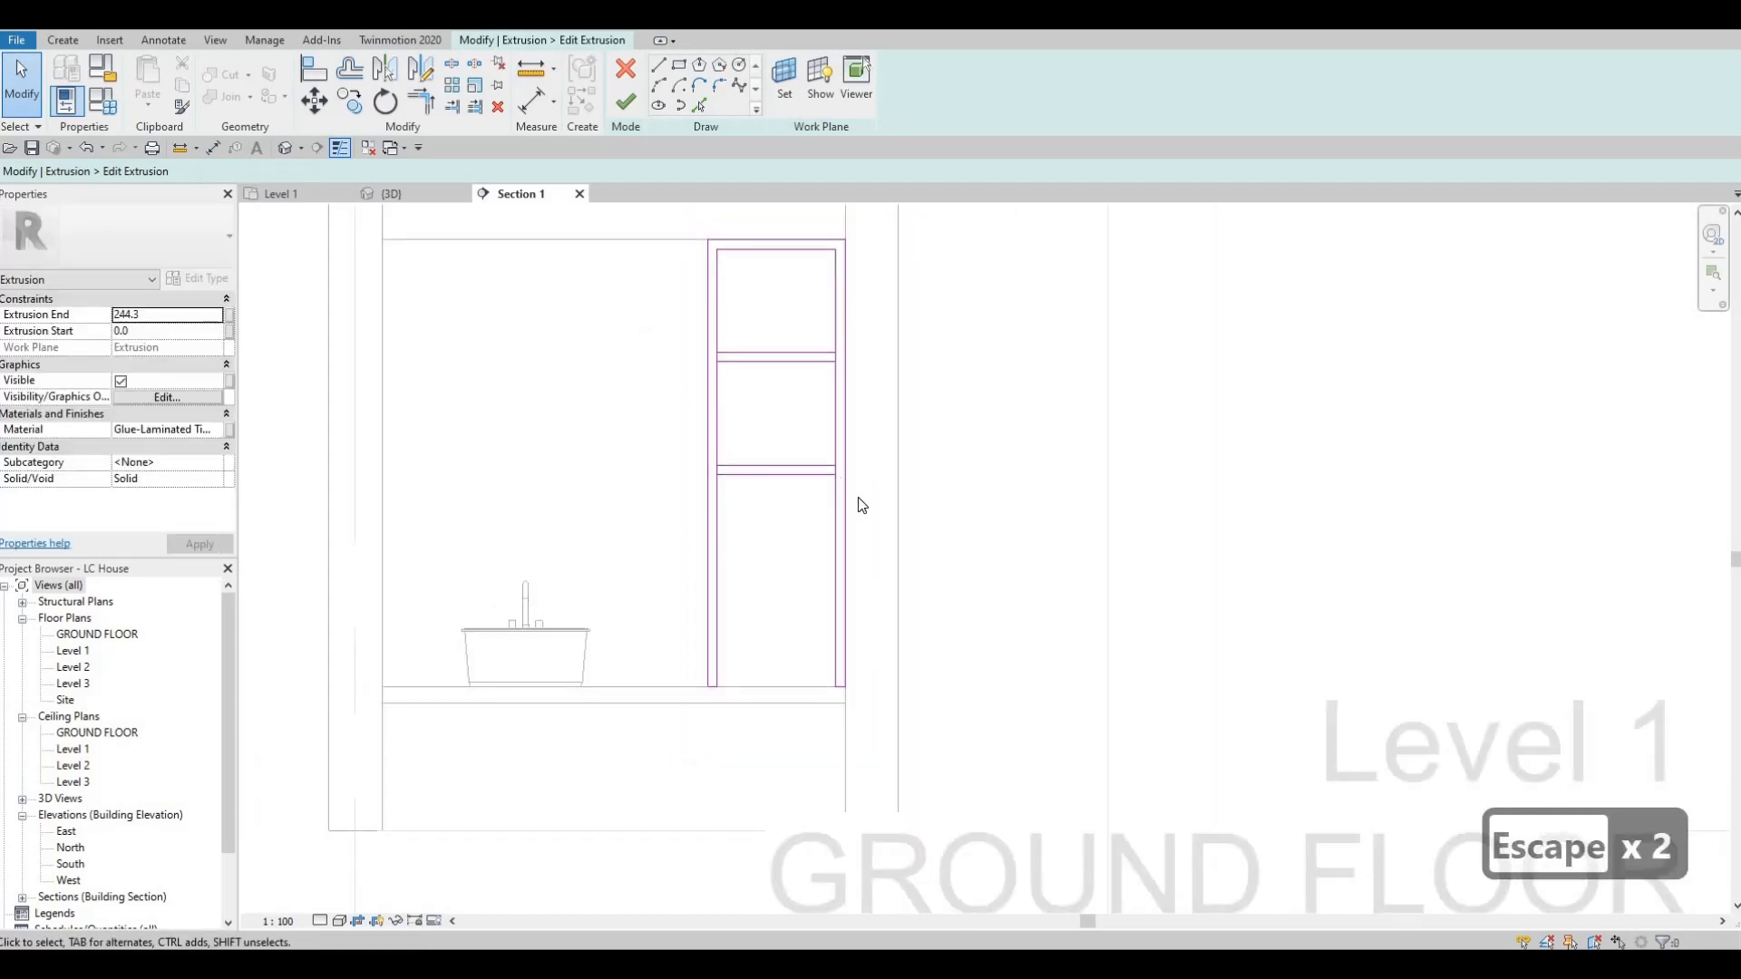
Nudge both shelves' lines down together inside the frame.
left_click_drag(636, 329, 865, 508)
key("Down")
key("Down")
key("Down")
key("Down")
key("Down")
key("Down")
key("Down")
key("Down")
key("Down")
key("Down")
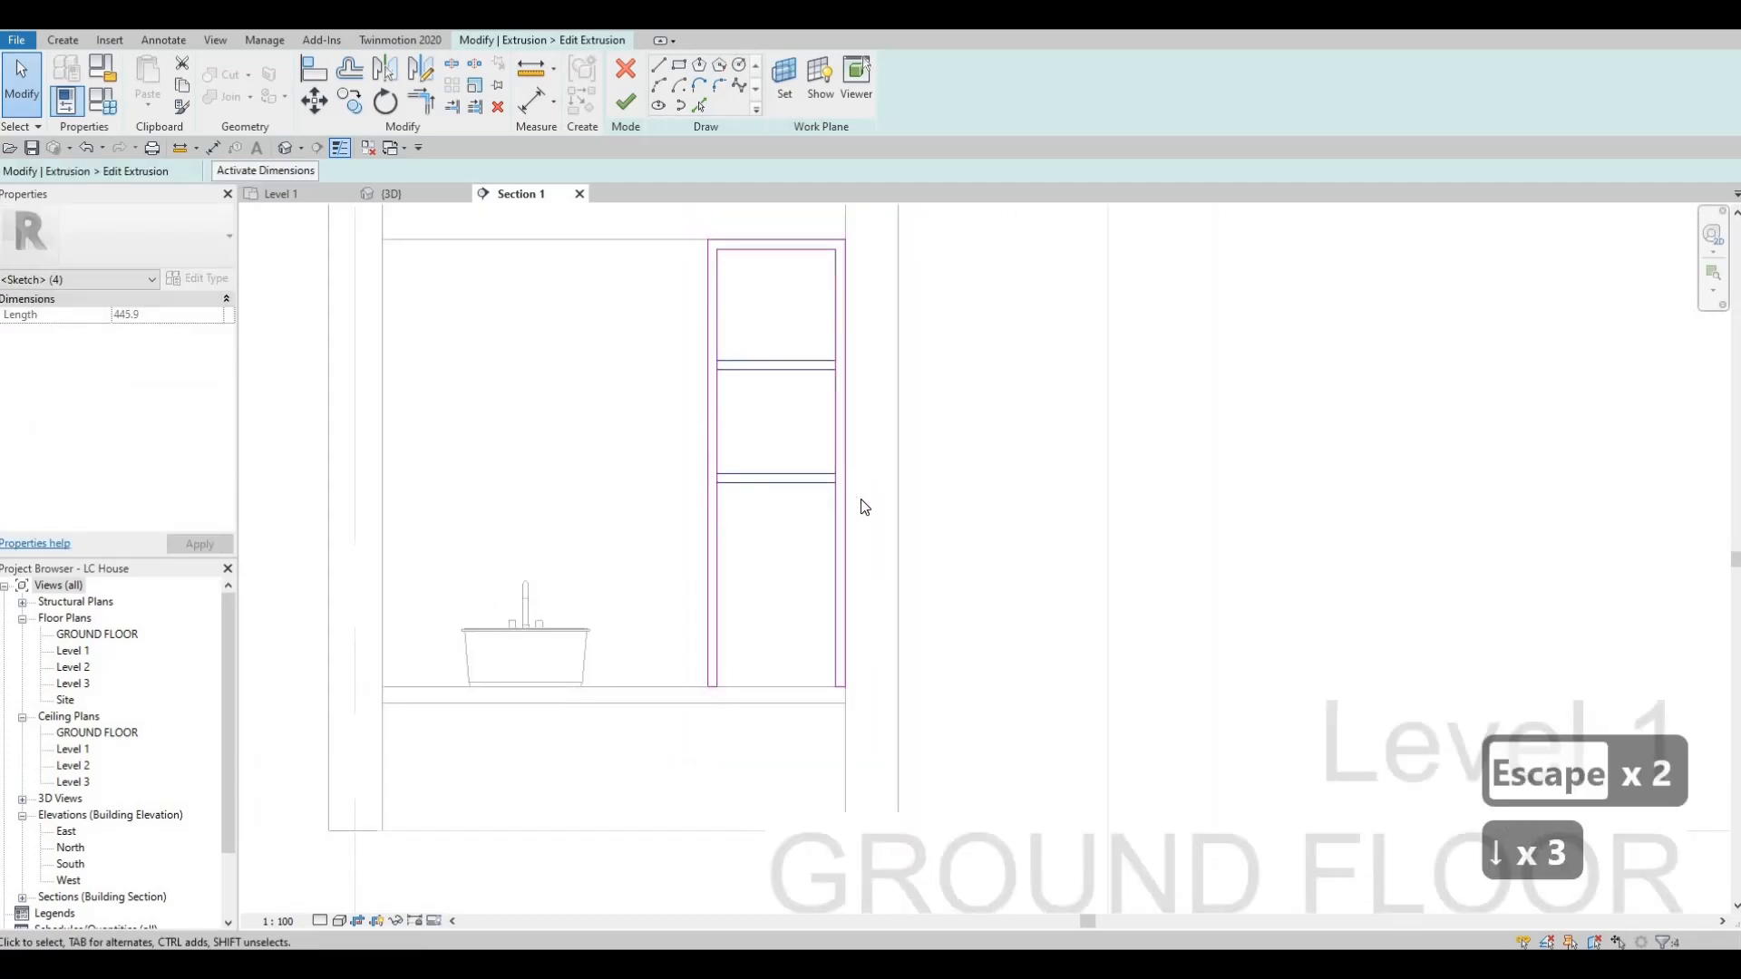
key("Up")
key("Up")
key("Up")
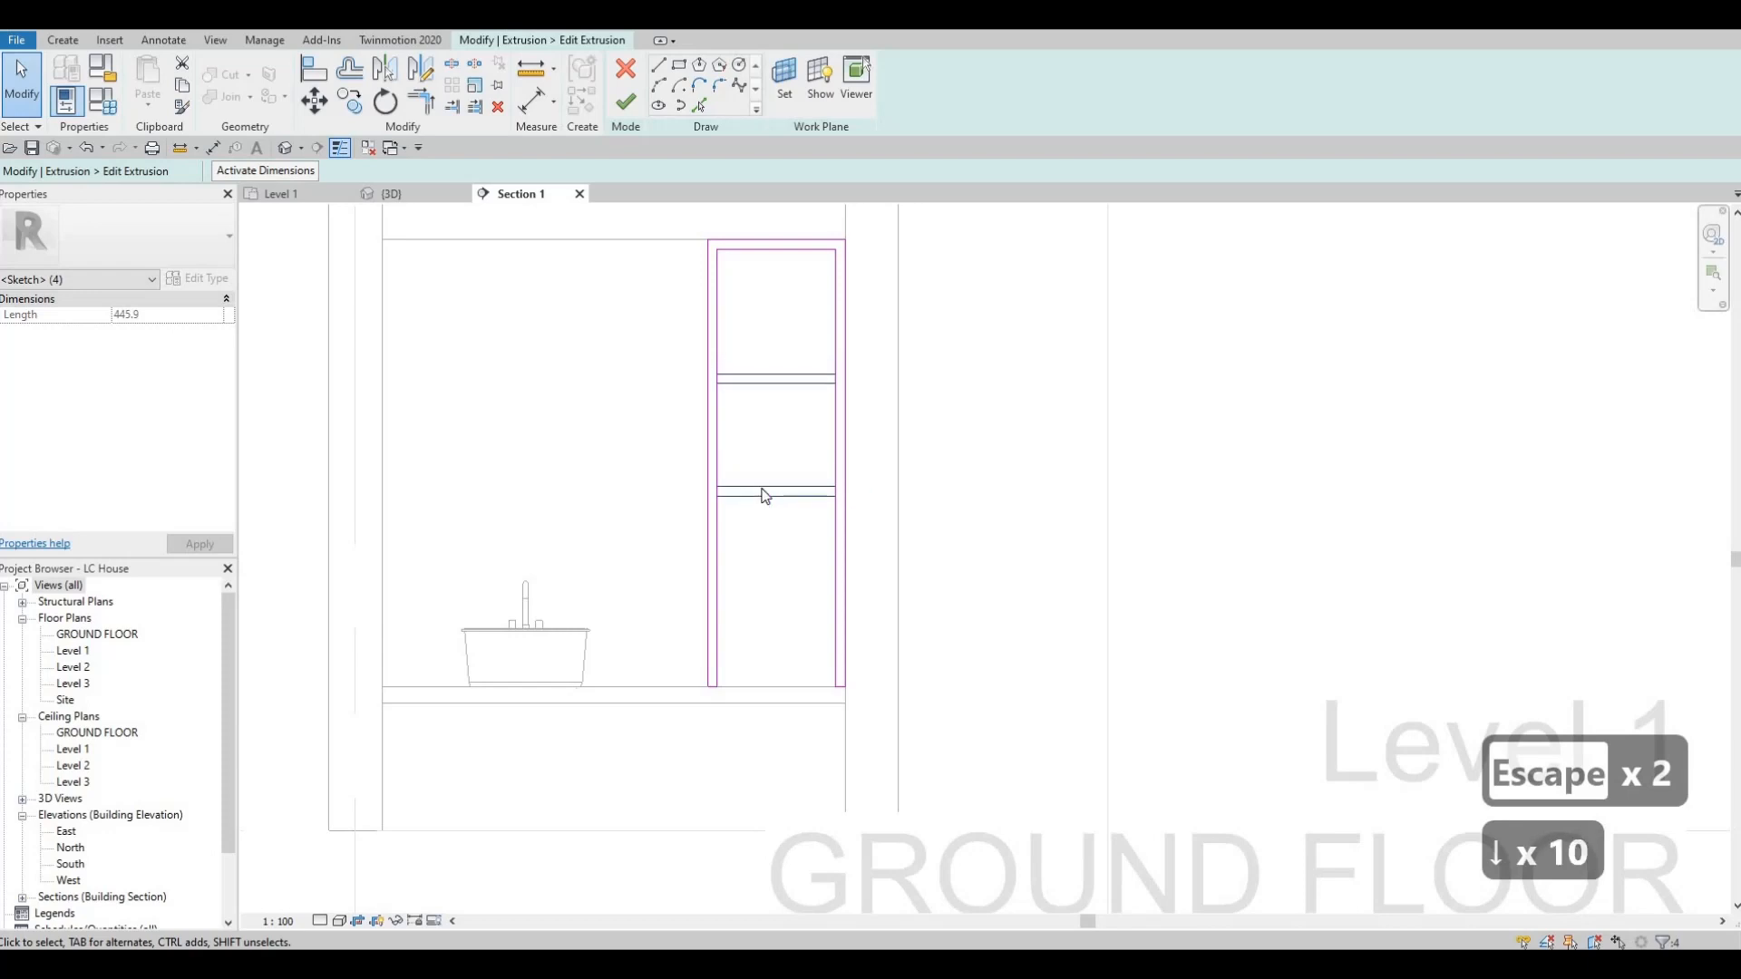
key("Escape")
key("Escape")
Nudge the lower shelf's lines further down, to about halfway between the upper shelf and the counter.
left_click_drag(634, 457, 874, 537)
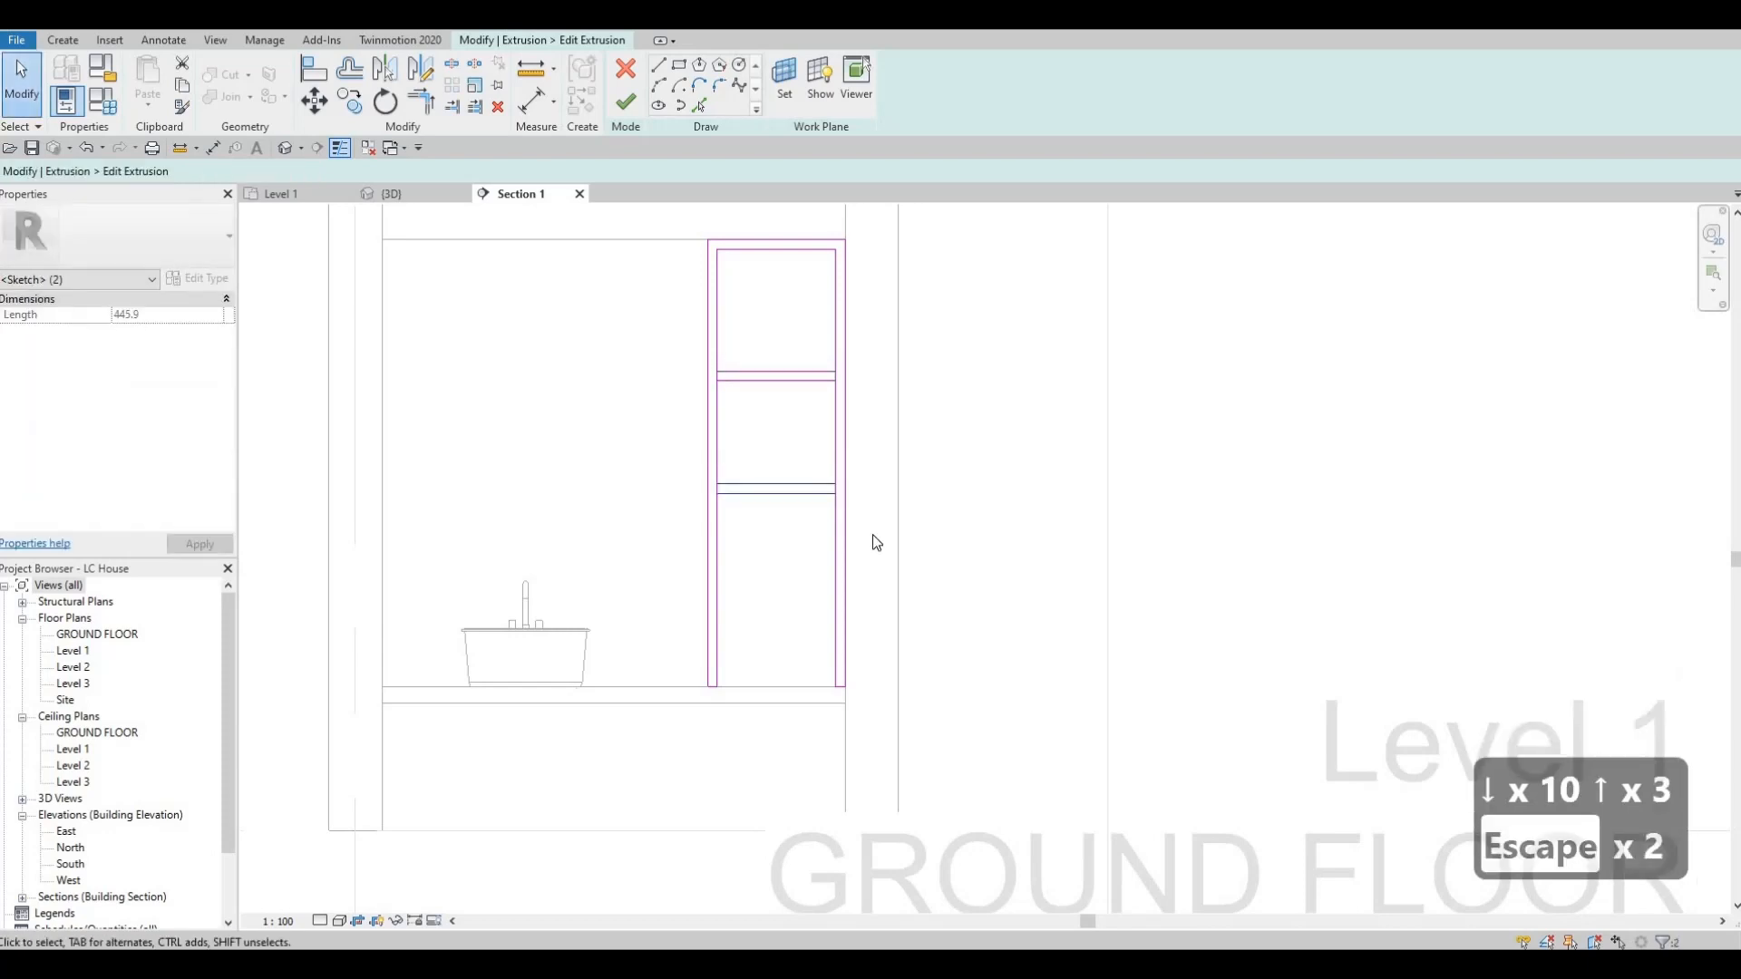
key("Down")
key("Down")
key("Down")
key("Down")
key("Down")
key("Down")
key("Down")
key("Down")
key("Down")
key("Down")
key("Down")
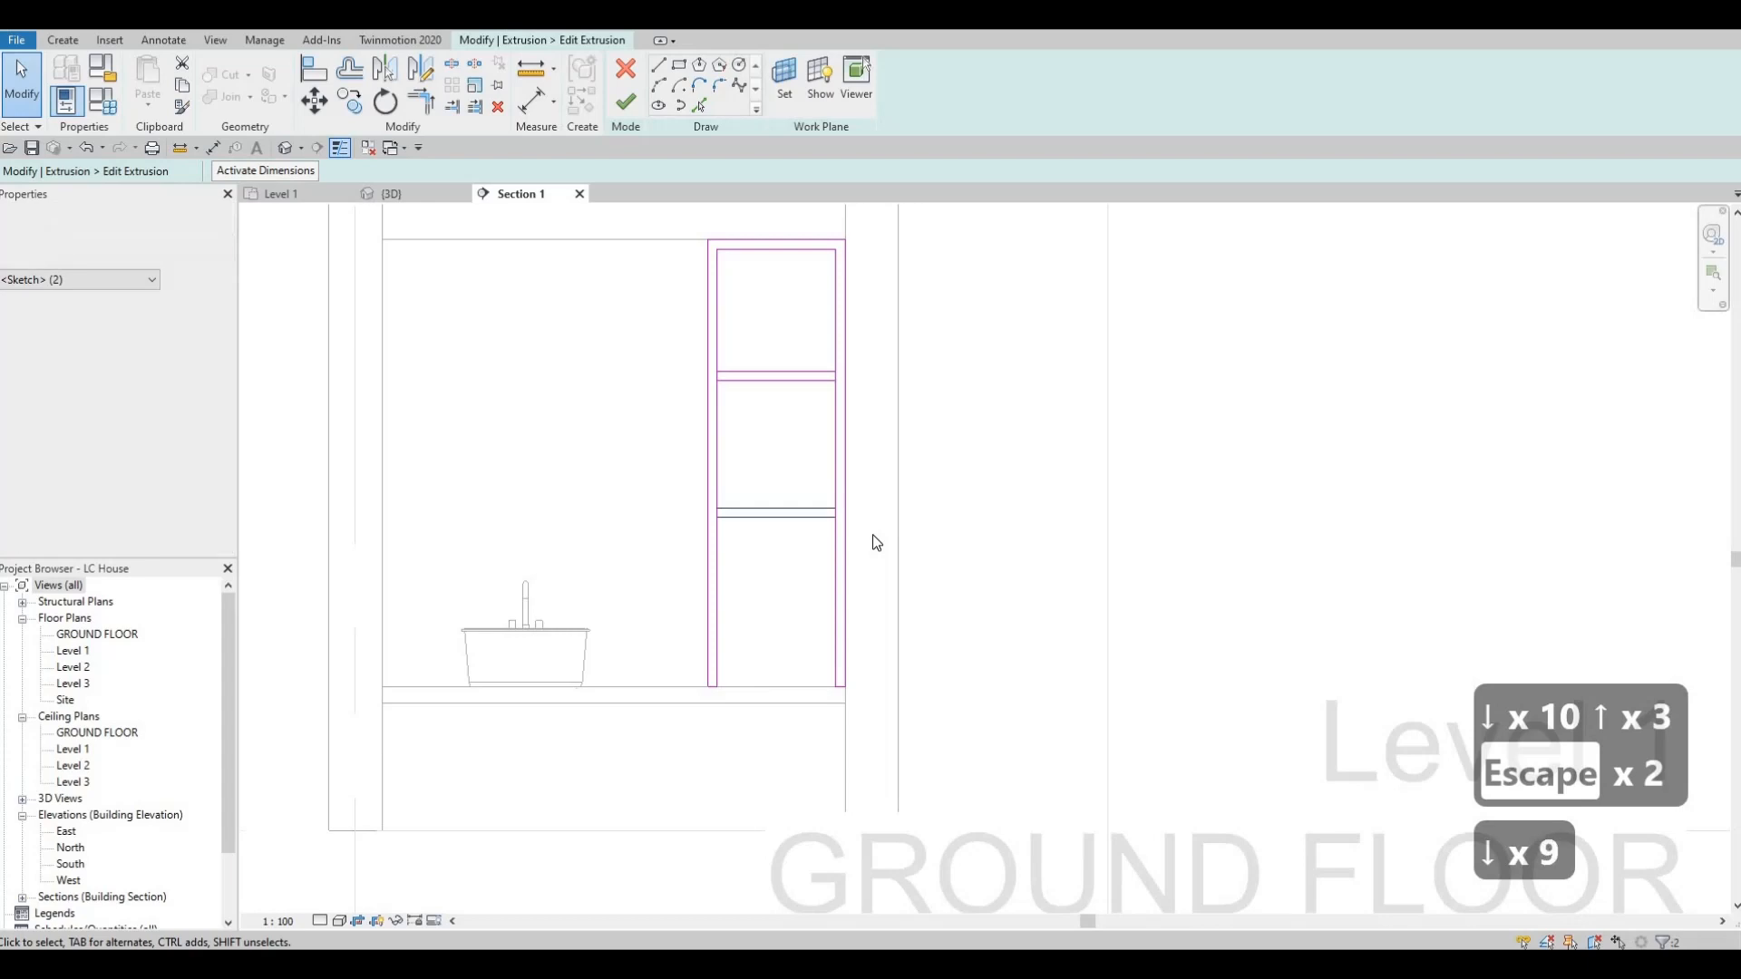
key("Up")
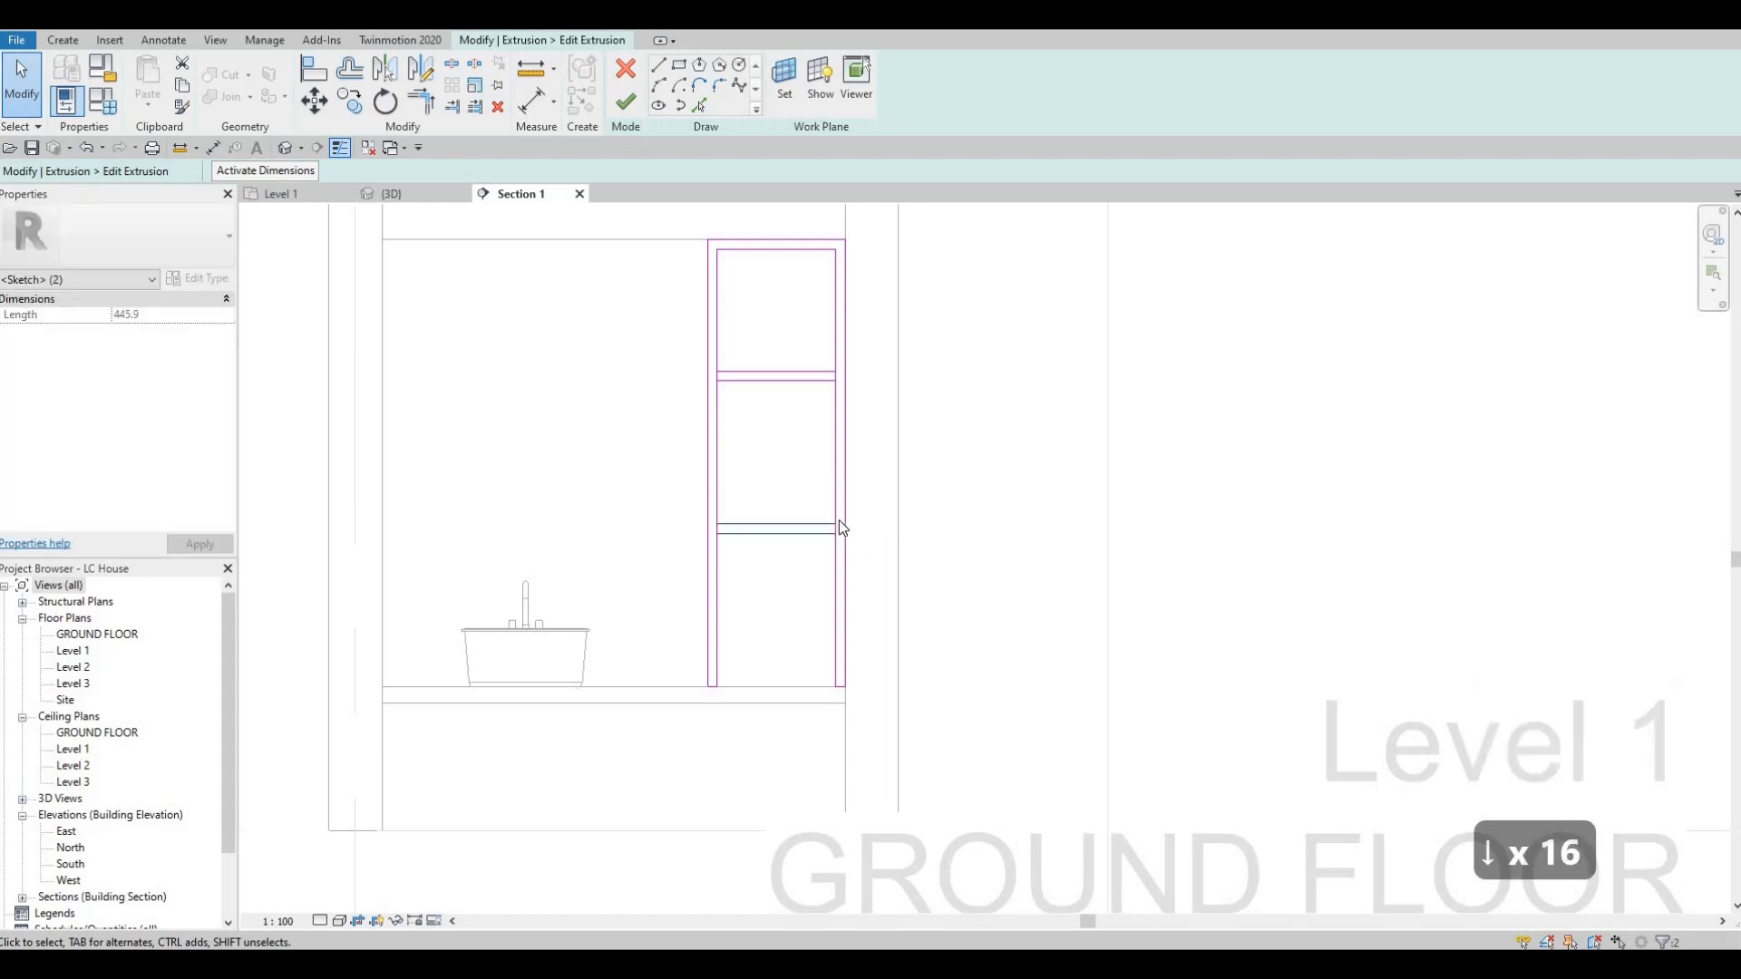
key("Escape")
key("Escape")
Nudge the upper shelf's lines slightly down to even out the three shelf openings.
left_click_drag(623, 321, 889, 426)
key("Down")
key("Down")
key("Down")
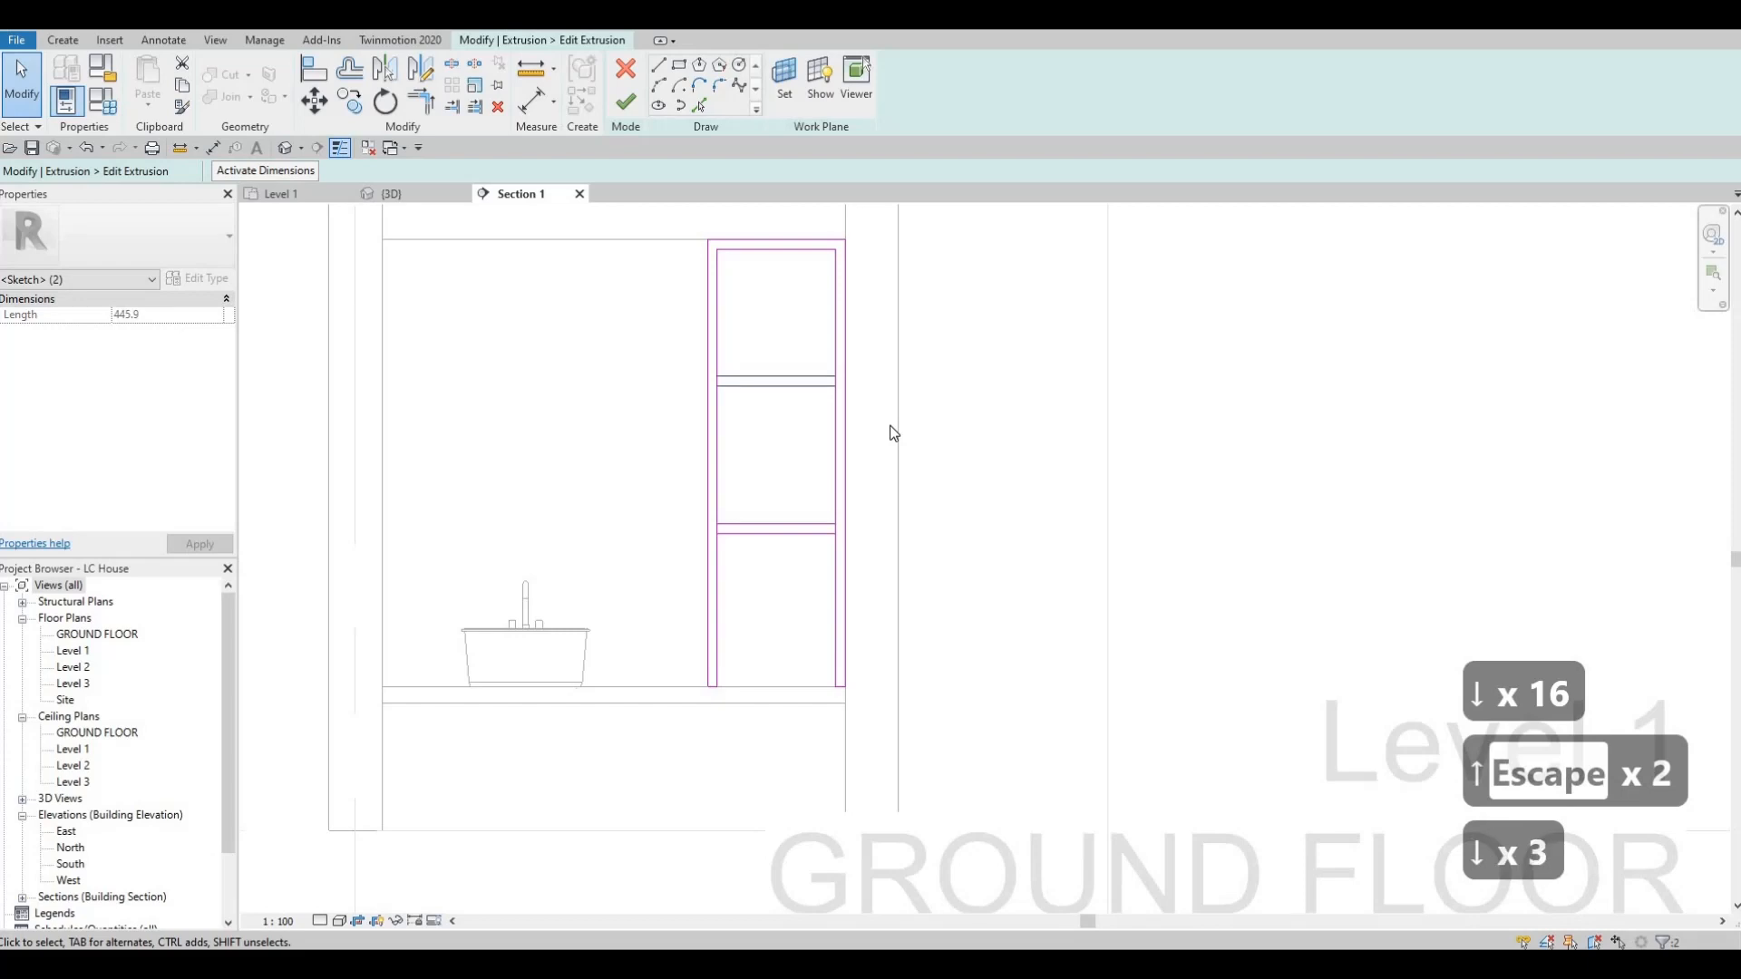
key("Down")
key("Down")
key("Escape")
key("Escape")
key("Escape")
key("Escape")
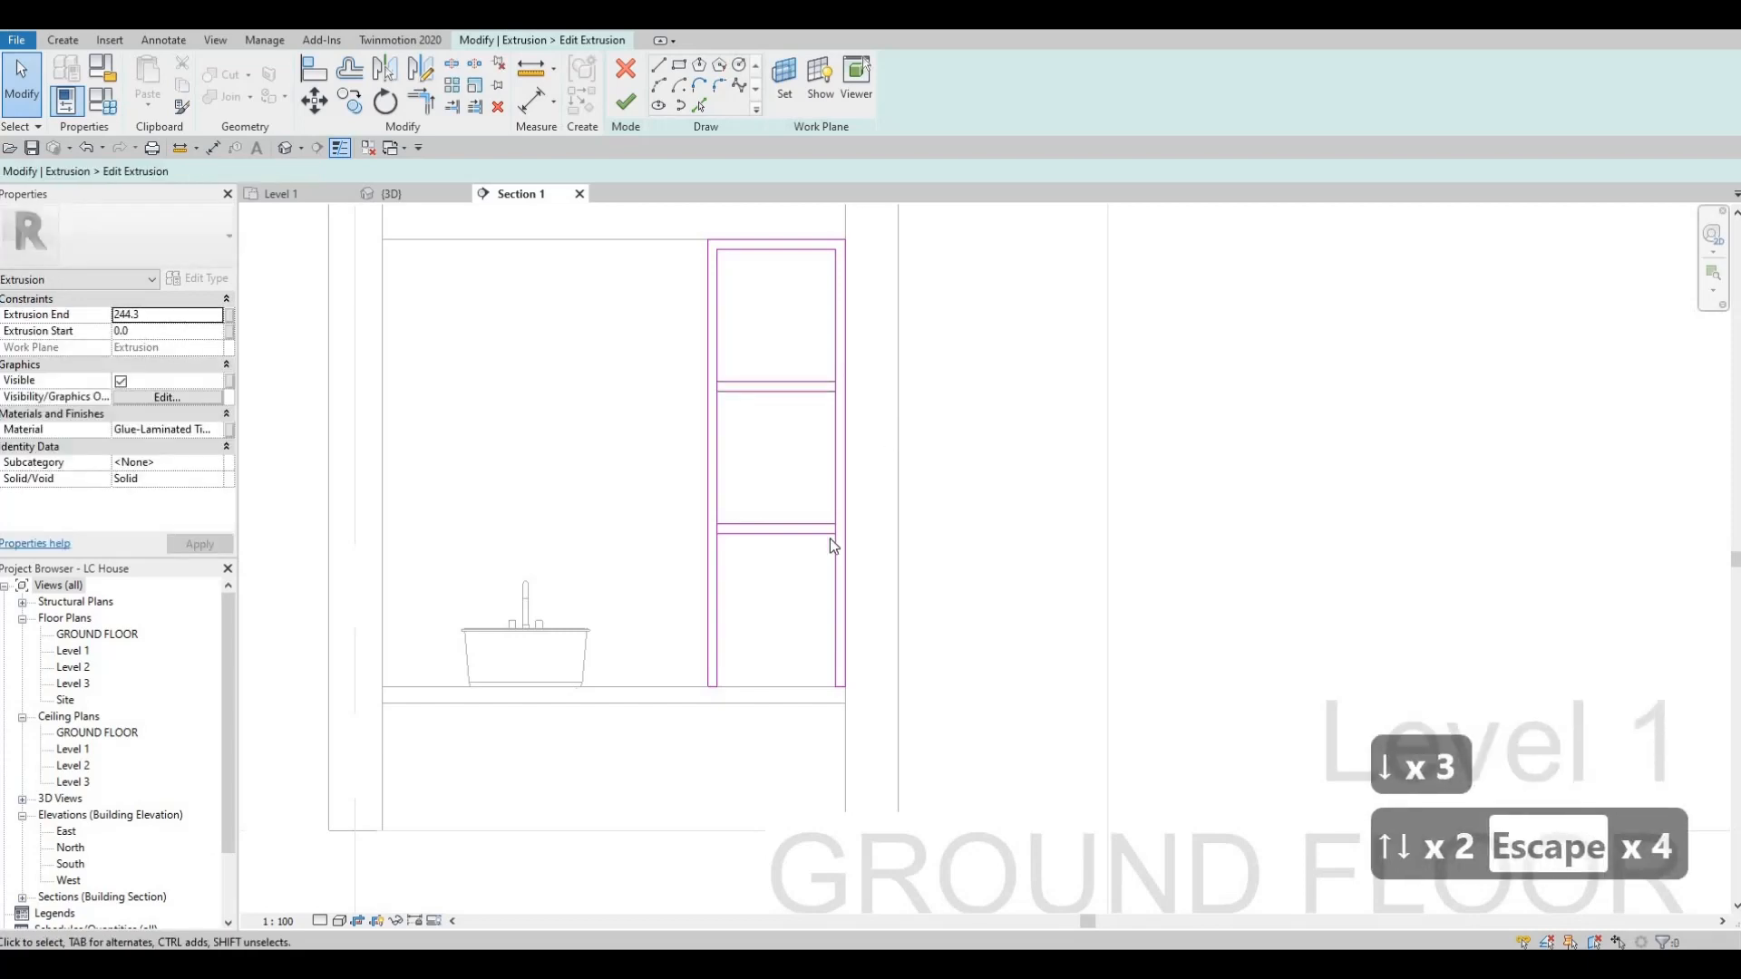
Split the frame's inner leg lines where they run between the upper and lower edges of the shelves.
key("s")
key("l")
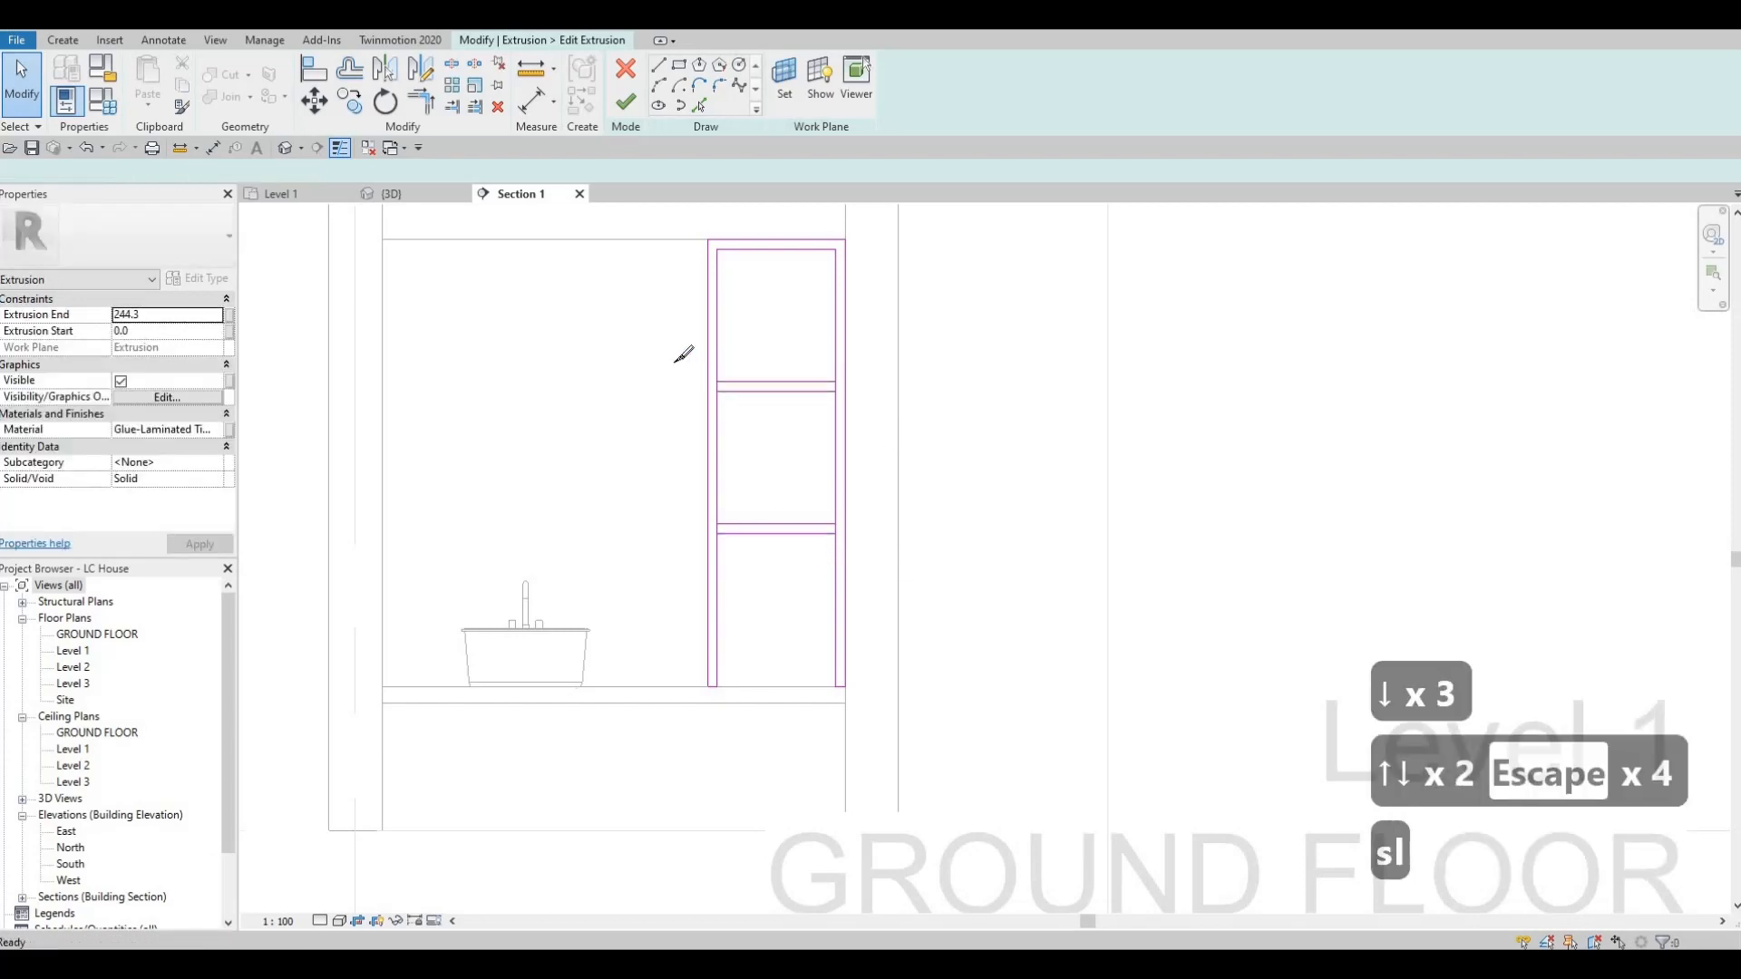
scroll(684, 354, "up", 2)
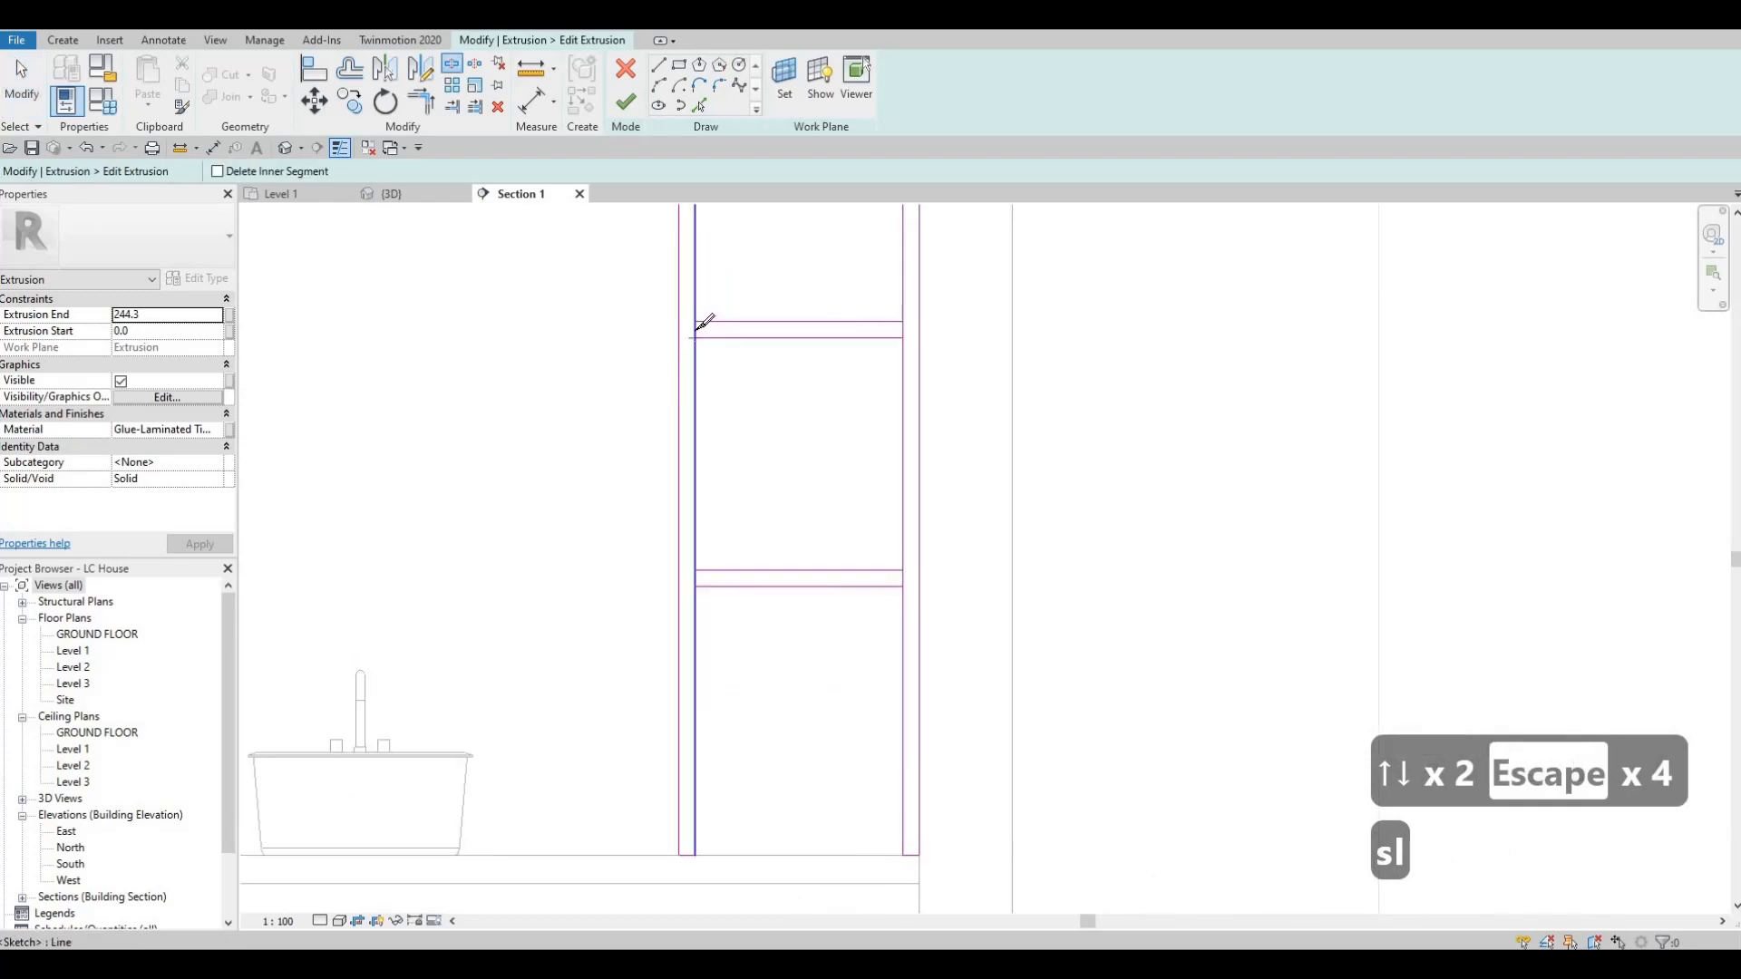
scroll(703, 323, "up", 1)
left_click(695, 333)
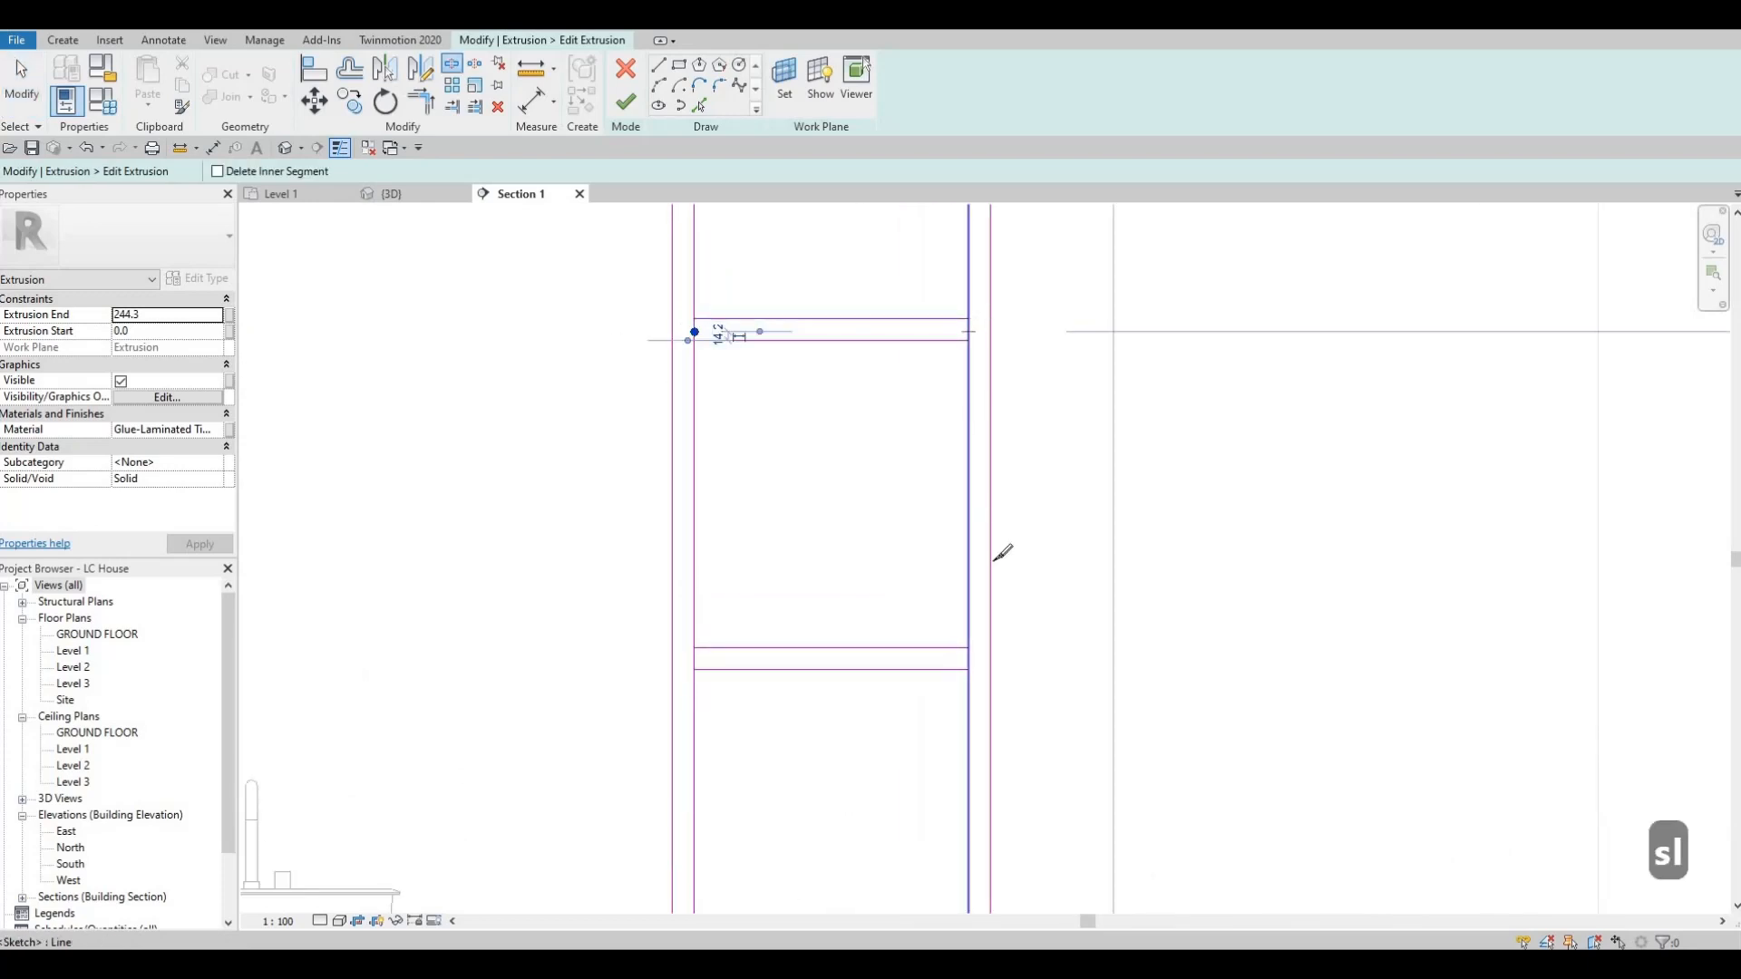
left_click(969, 332)
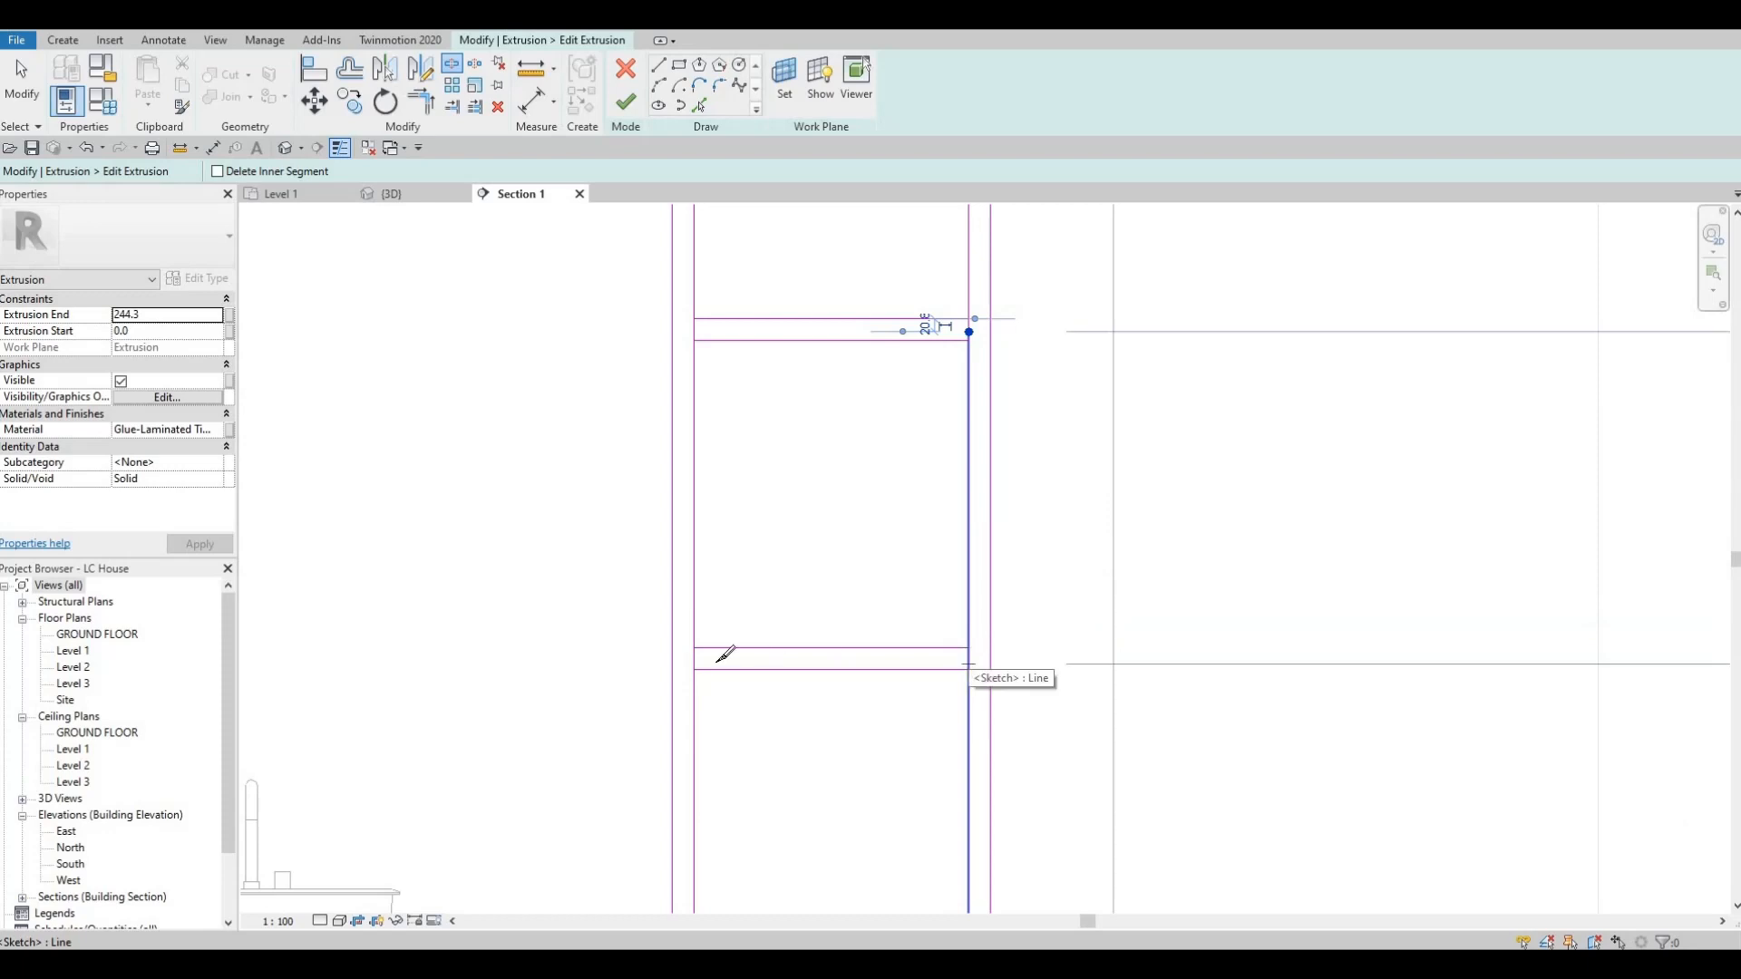
left_click(968, 669)
key("Escape")
key("Escape")
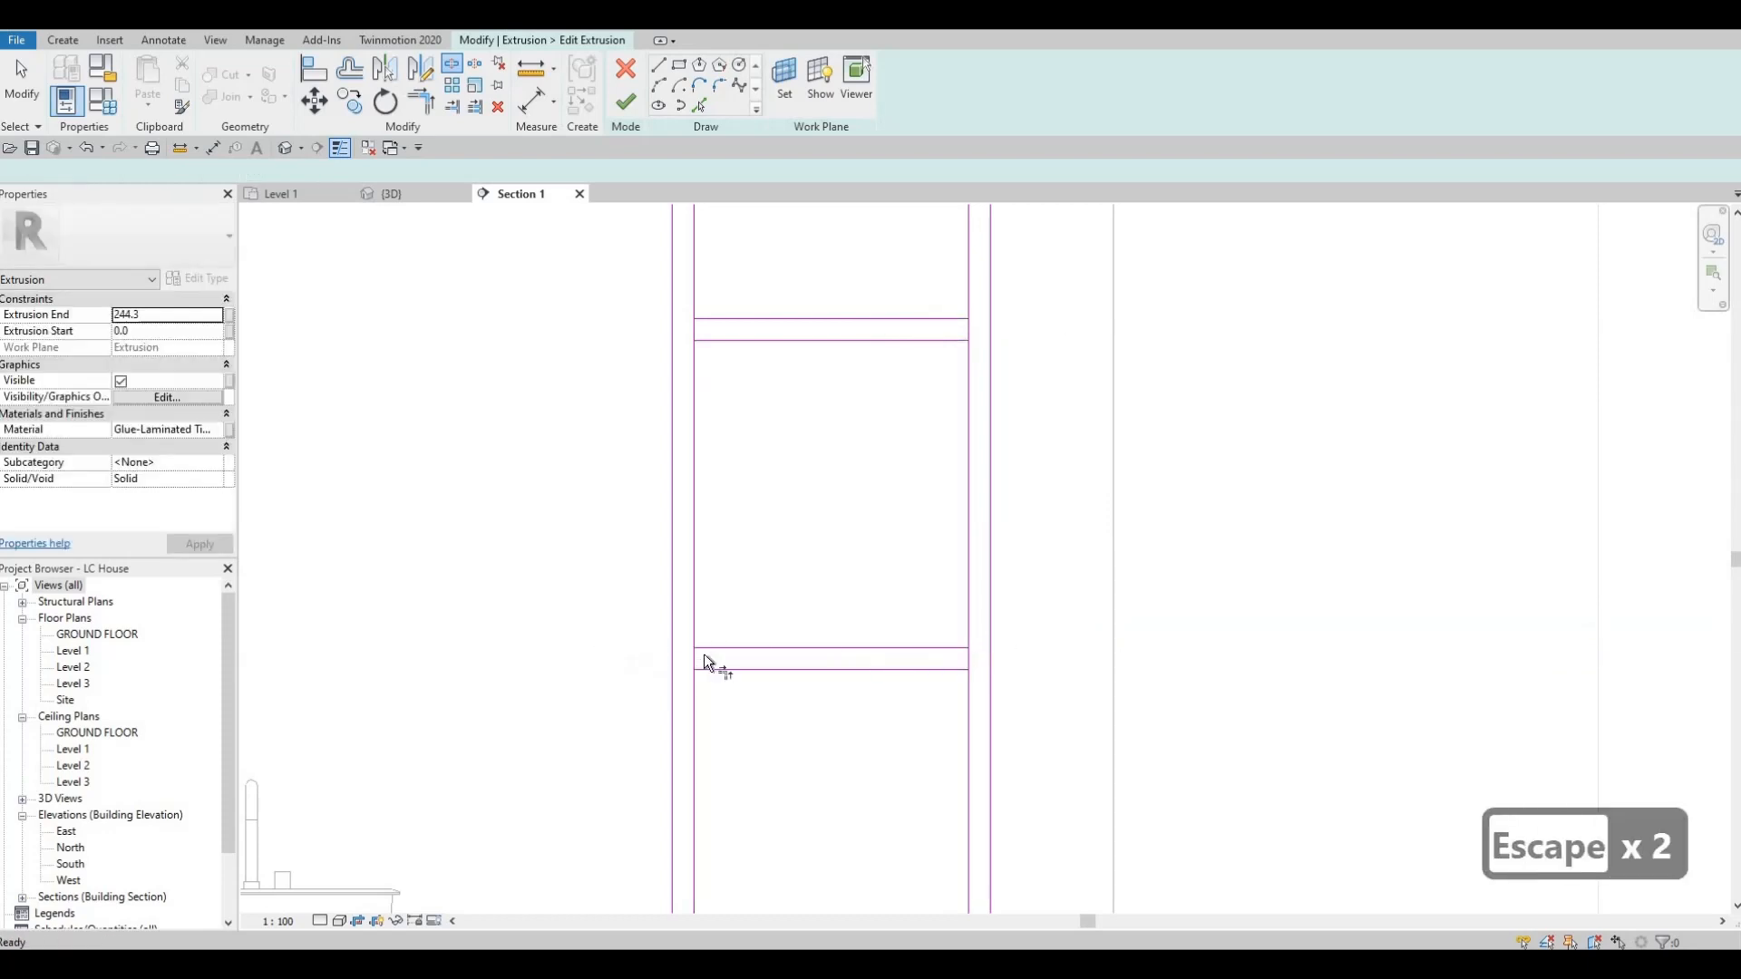
Trim the frame's inner leg lines to the lower shelf's upper and lower edges, leaving the shelf joined to both legs.
key("Escape")
key("t")
key("r")
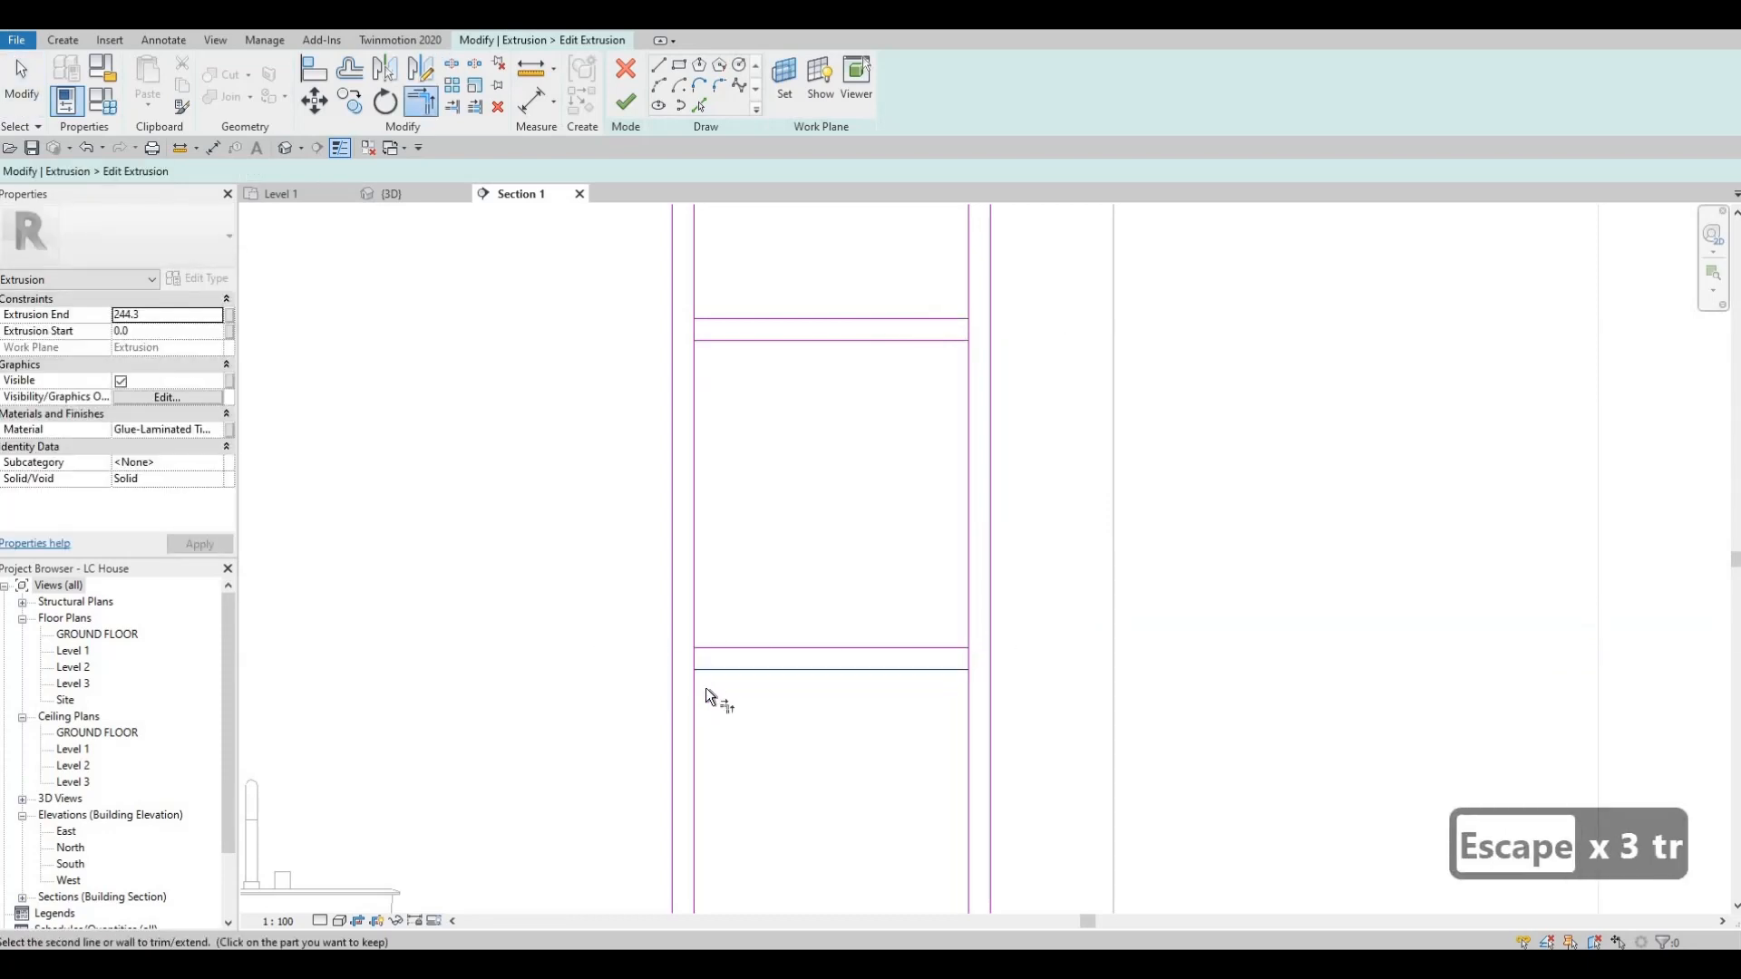
left_click(696, 700)
left_click(714, 666)
left_click(716, 649)
left_click(694, 620)
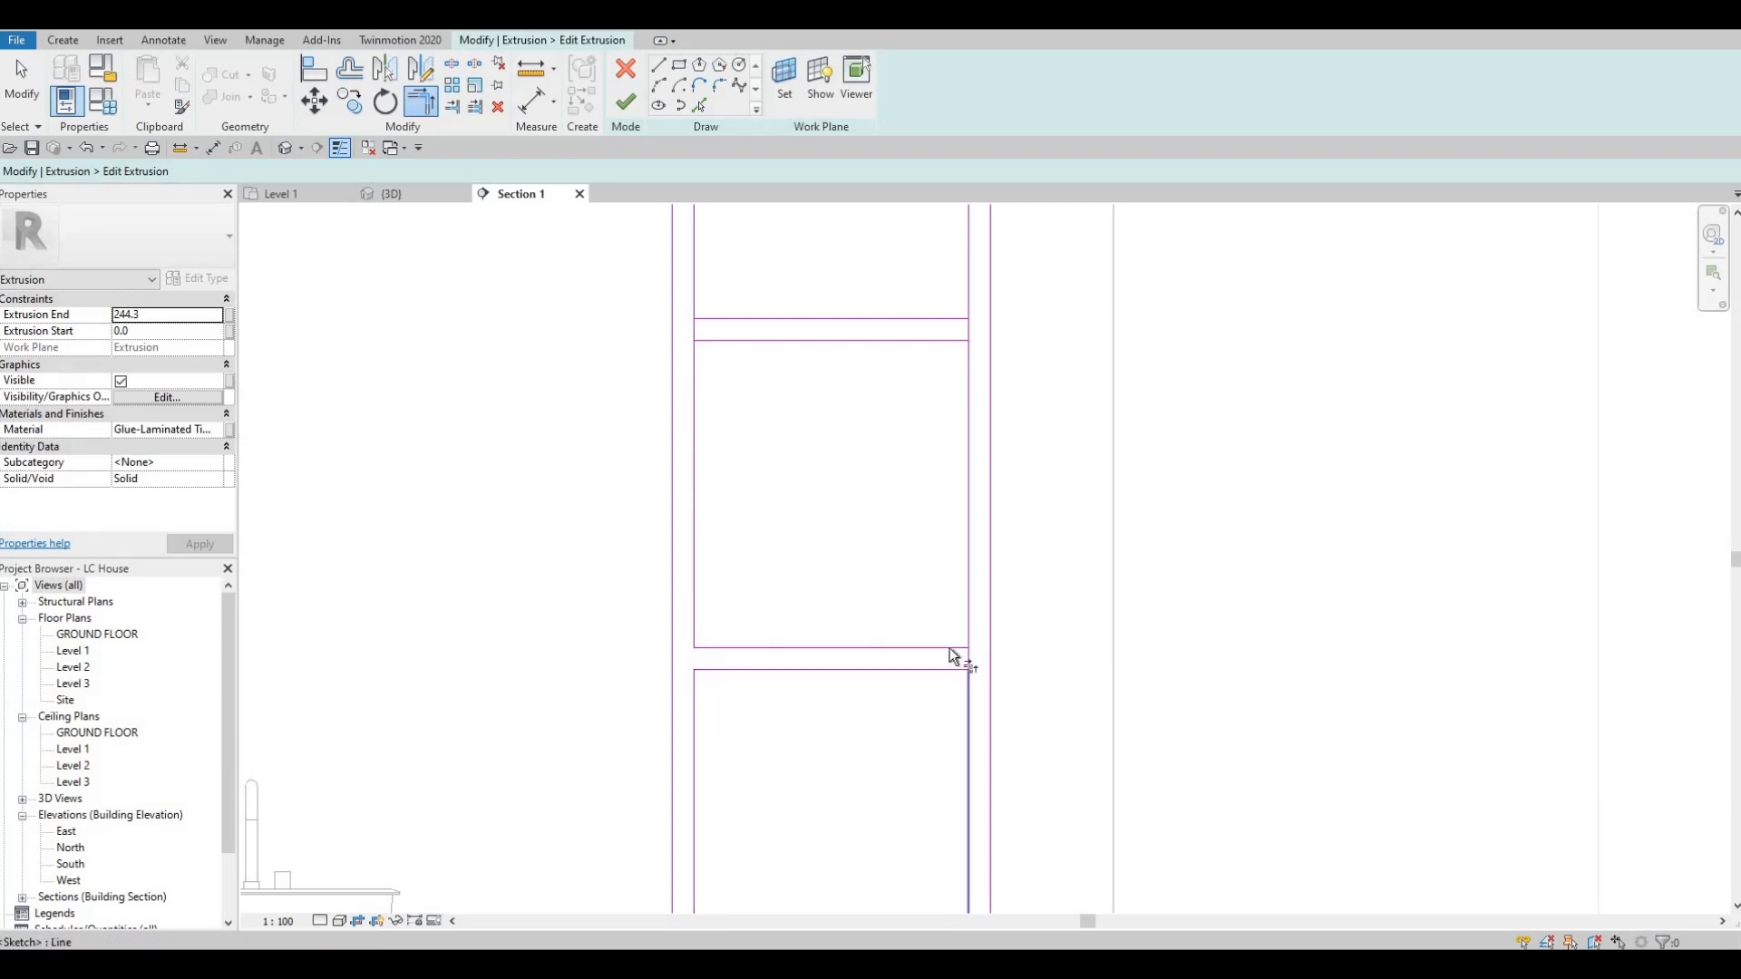
left_click(965, 627)
Trim the frame's inner leg lines to the upper shelf's edges and finish the shelving extrusion and in-place model.
middle_click_drag(948, 517, 957, 685)
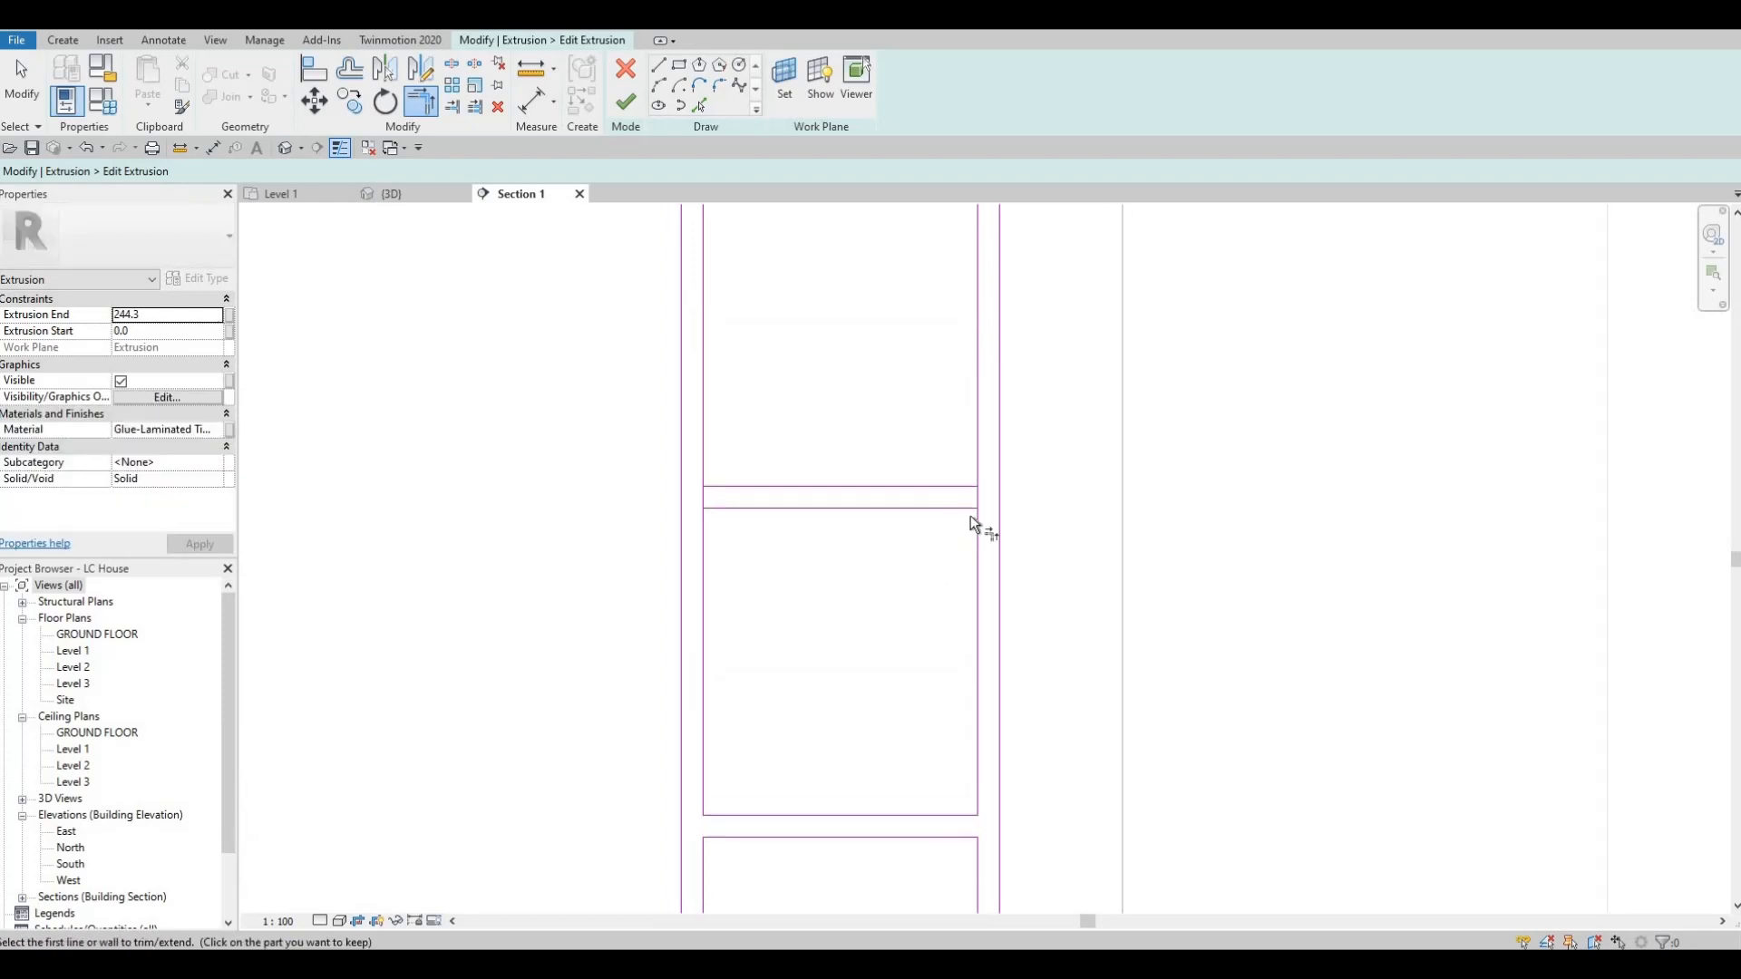
left_click(976, 461)
left_click(754, 490)
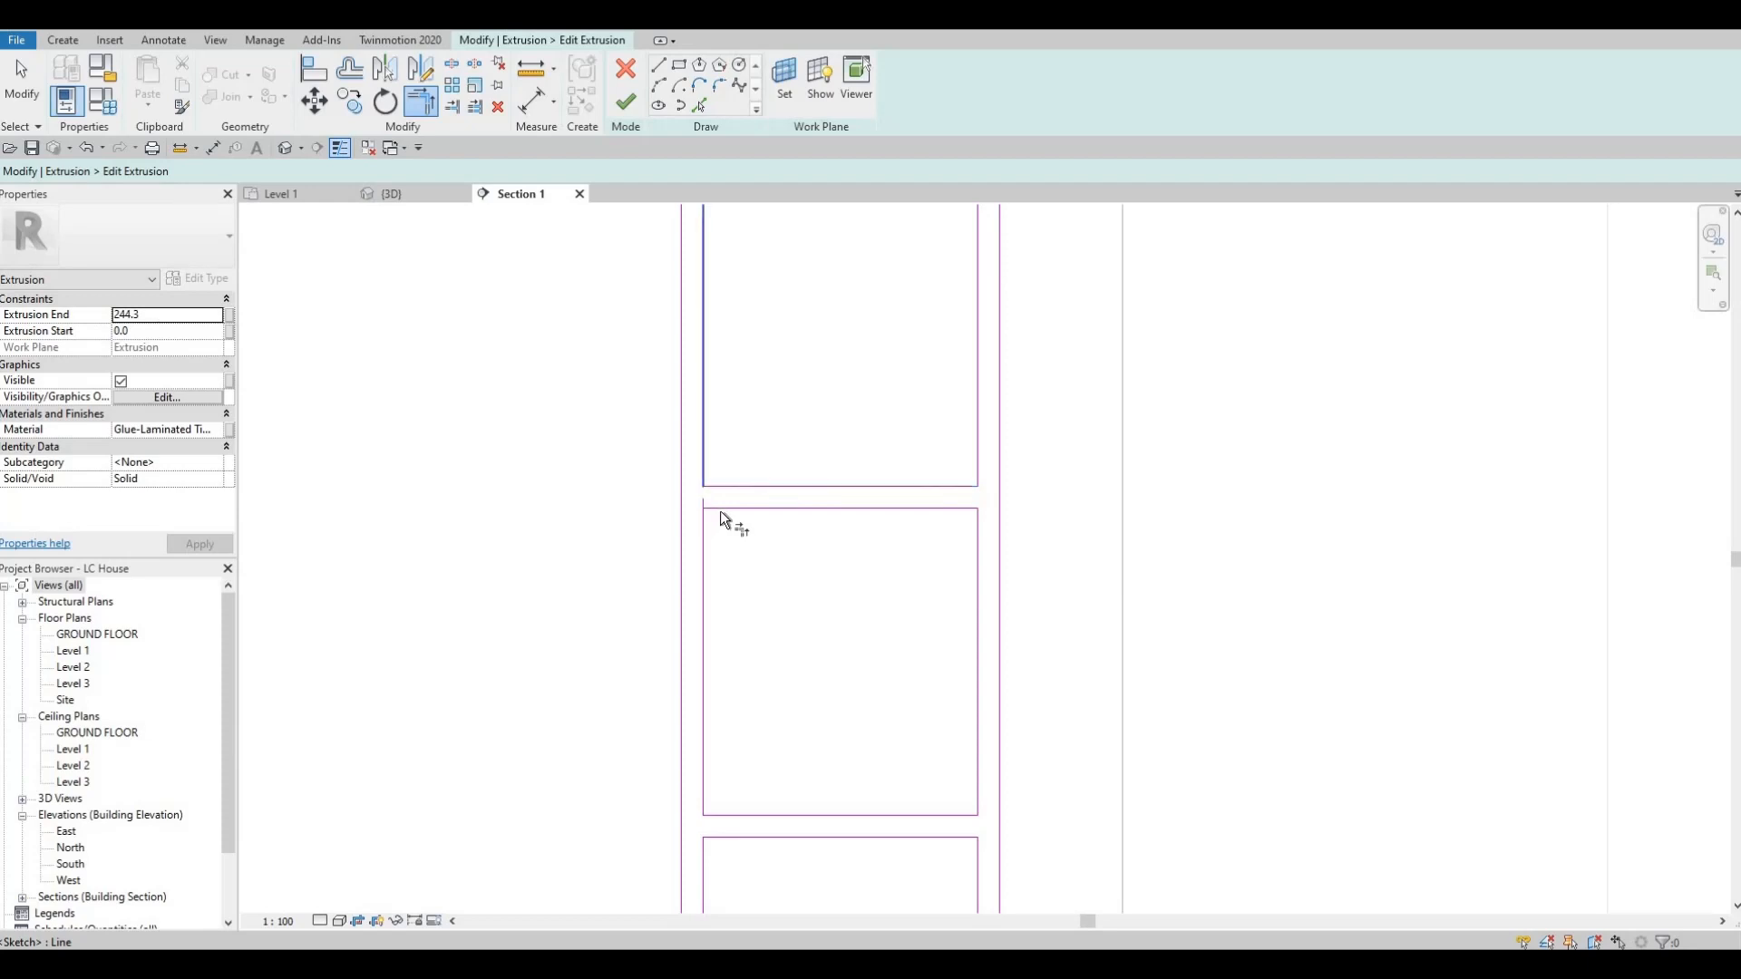
scroll(754, 493, "down", 3)
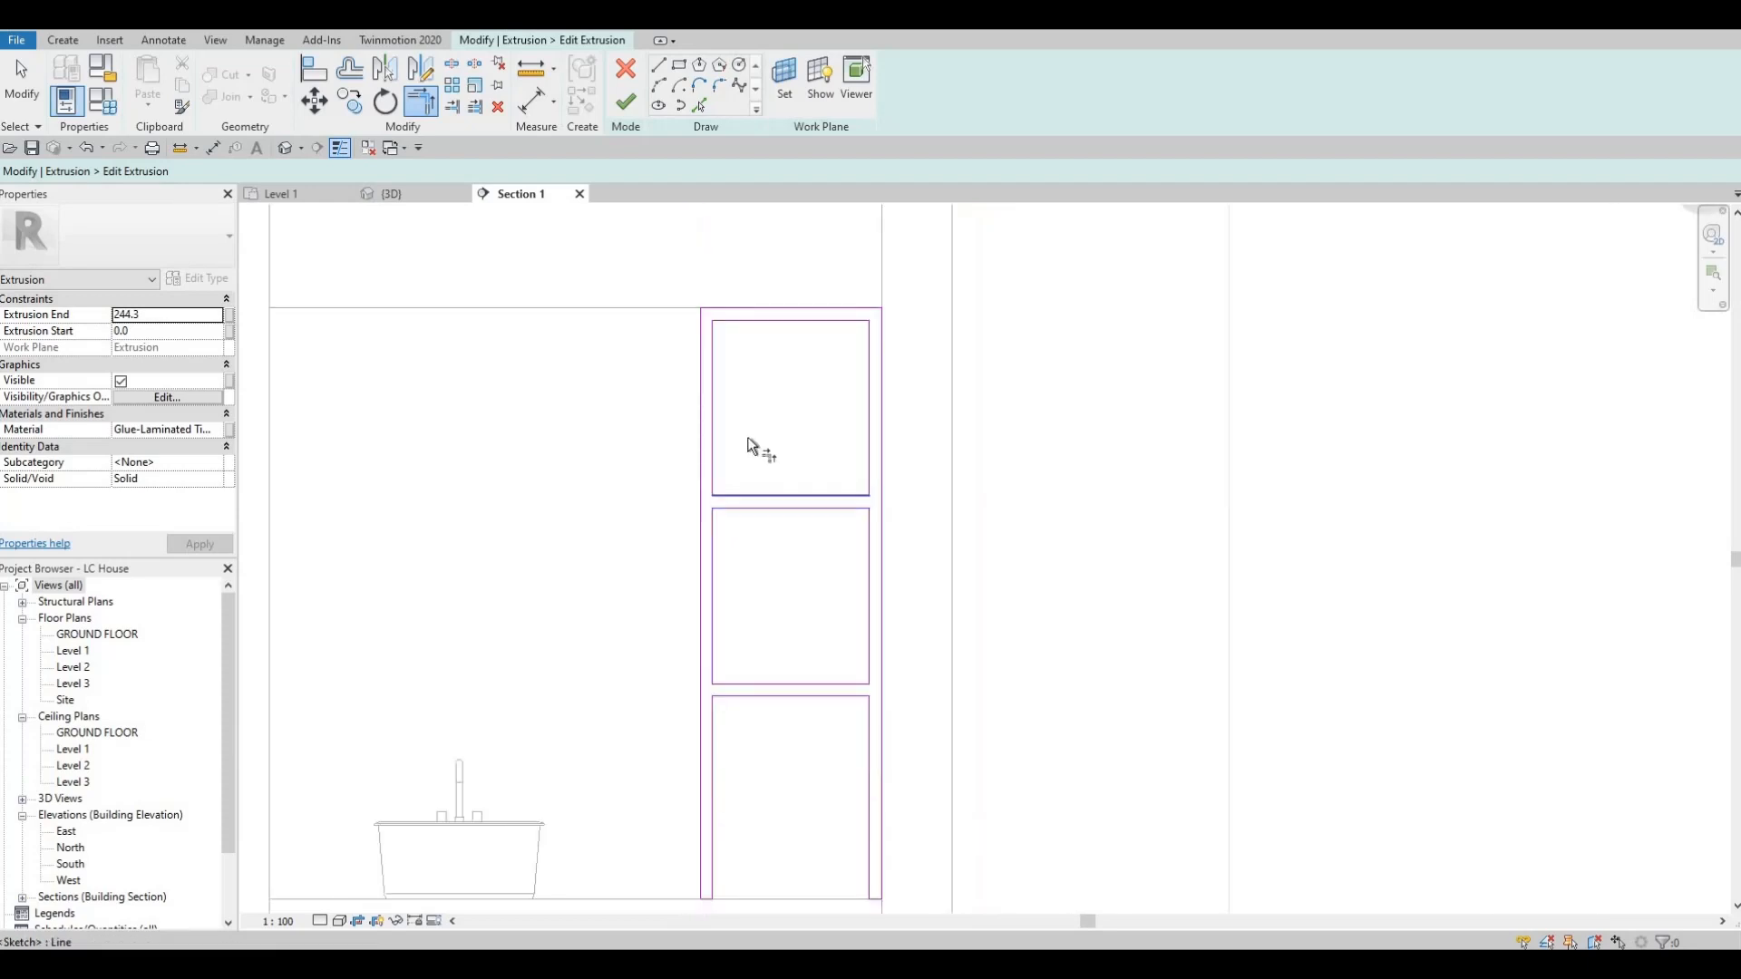
left_click(625, 102)
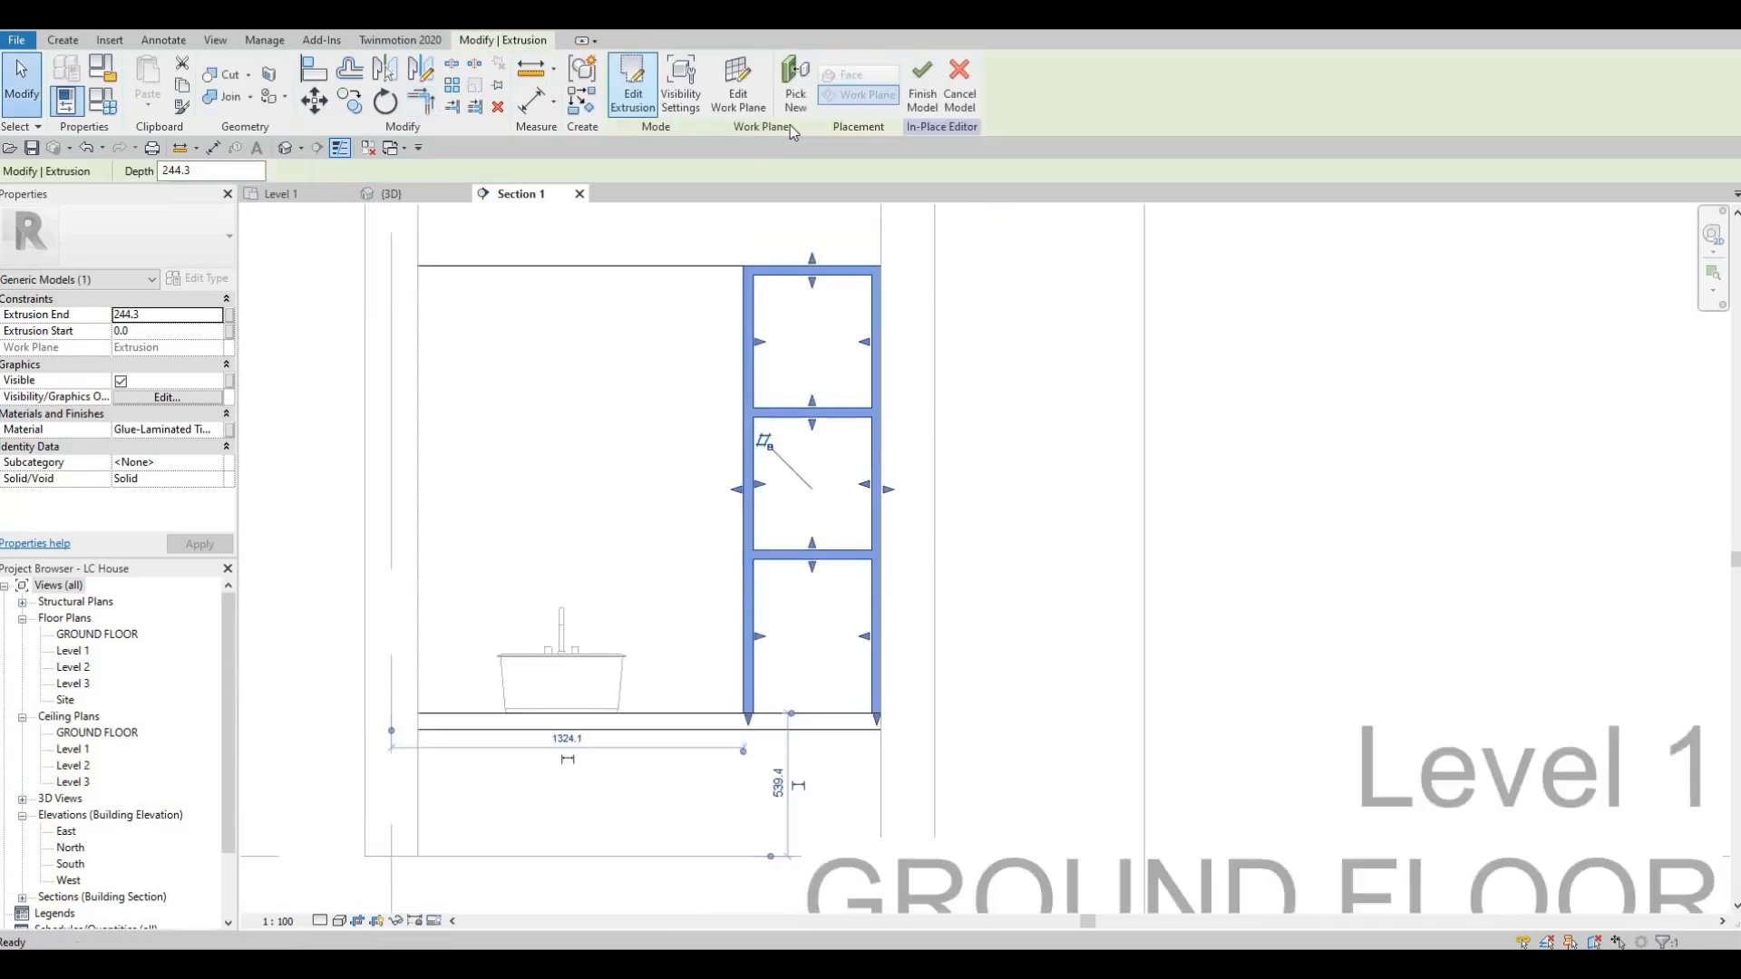
left_click(921, 77)
Examine the finished timber shelving, counter and mirror inside the toilet room in the 3D view from several angles.
left_click(391, 194)
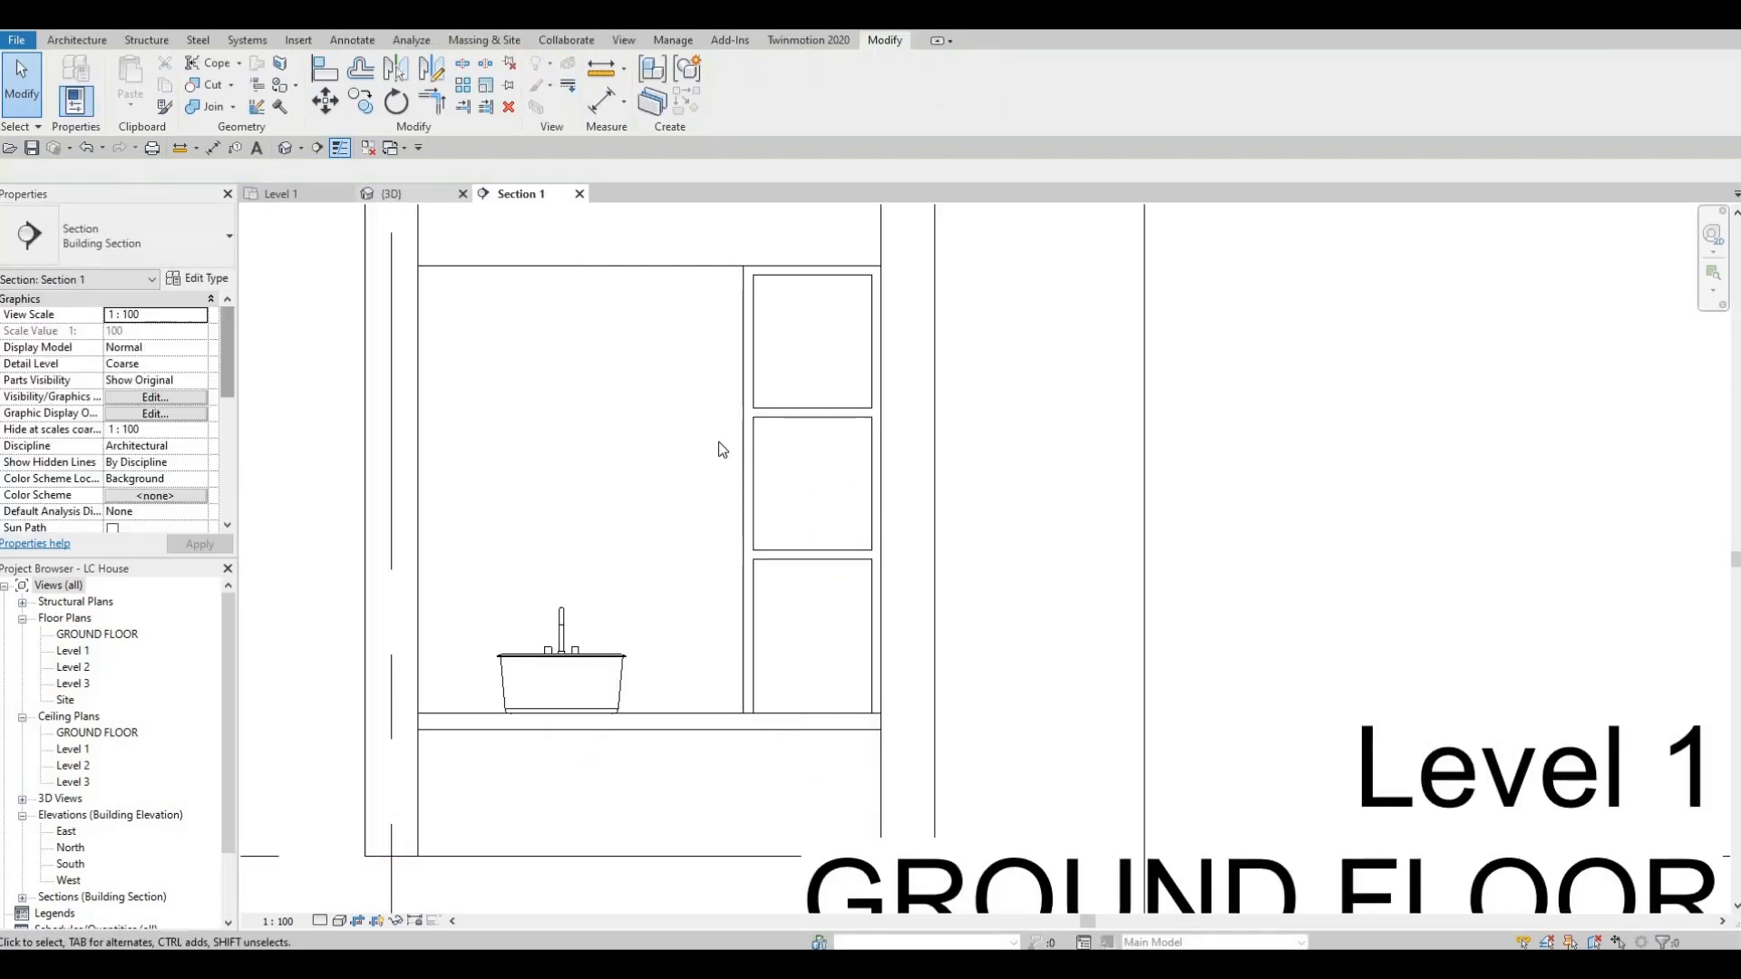
scroll(1004, 406, "up", 3)
scroll(1004, 405, "down", 3)
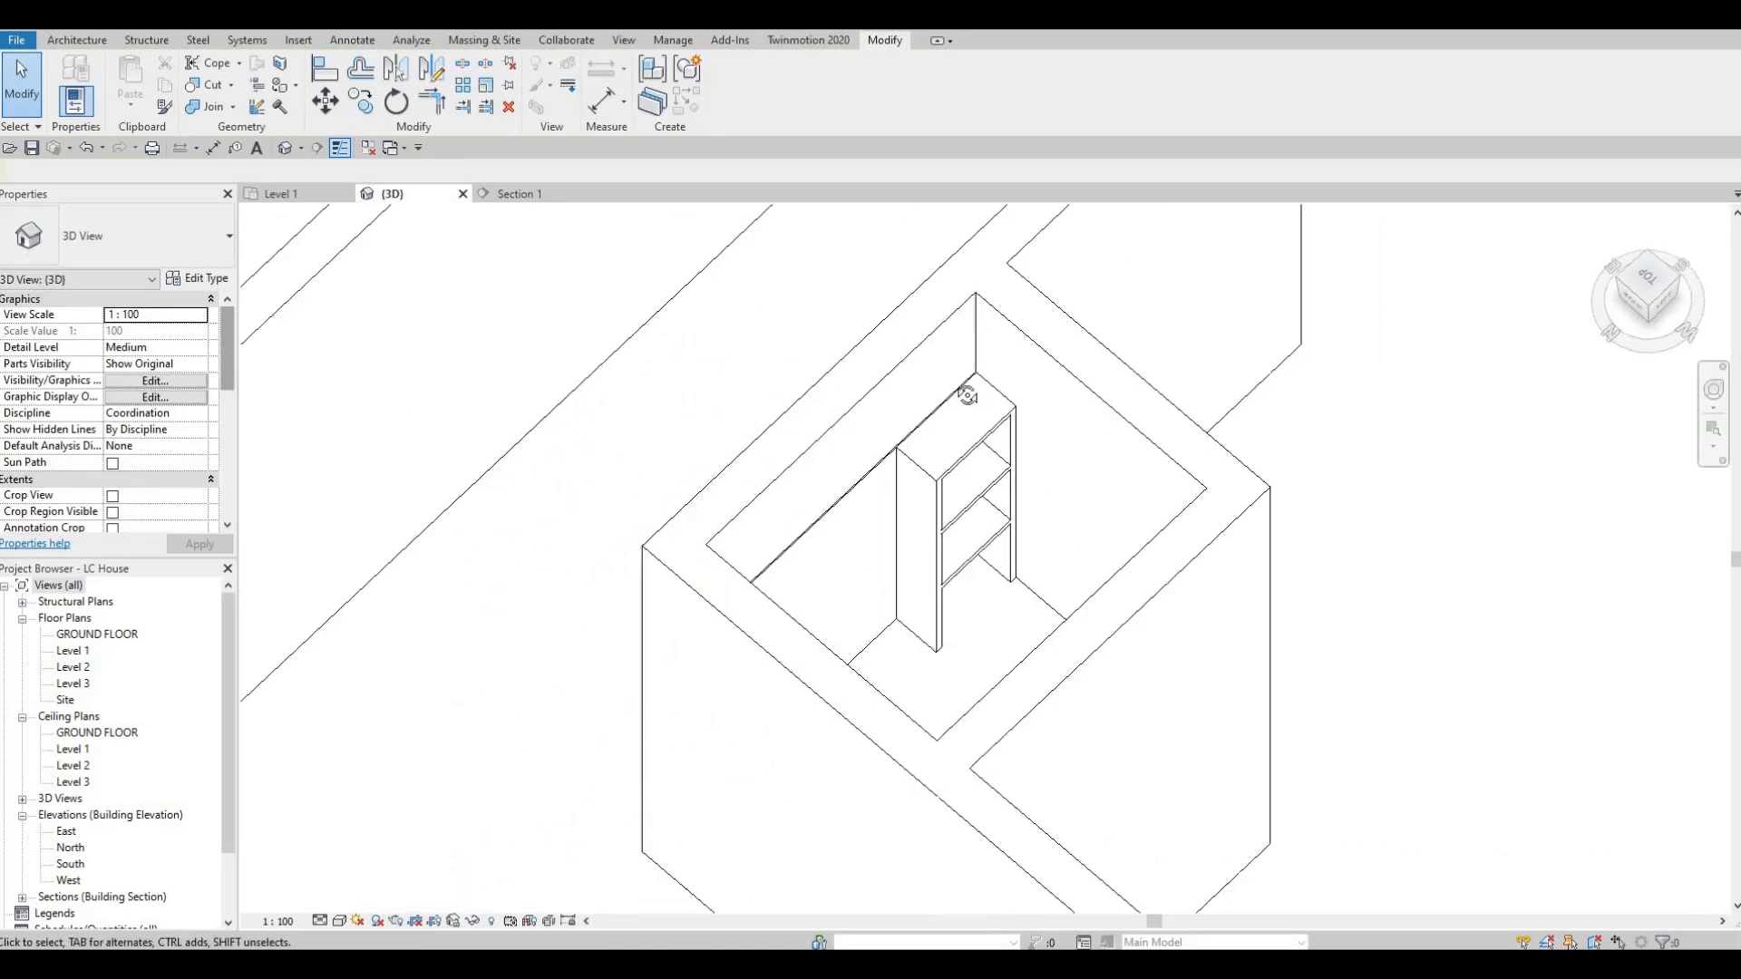
middle_click_drag(946, 390, 1162, 456, "shift")
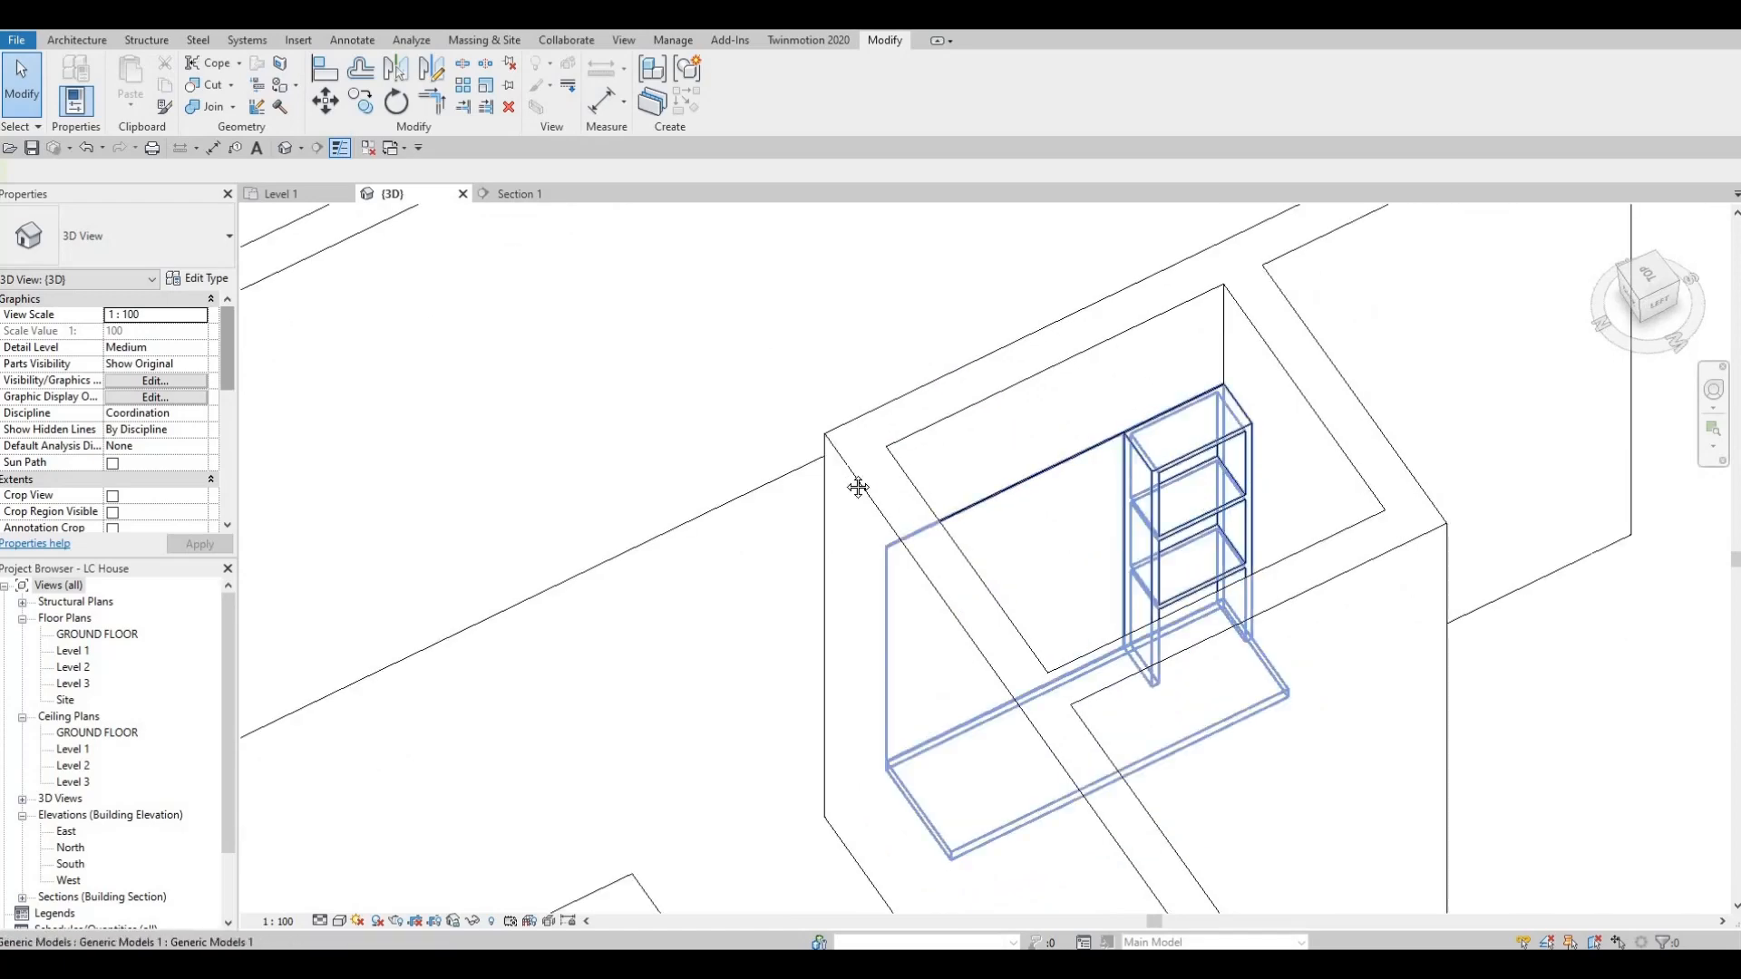
middle_click_drag(1015, 517, 700, 476, "shift")
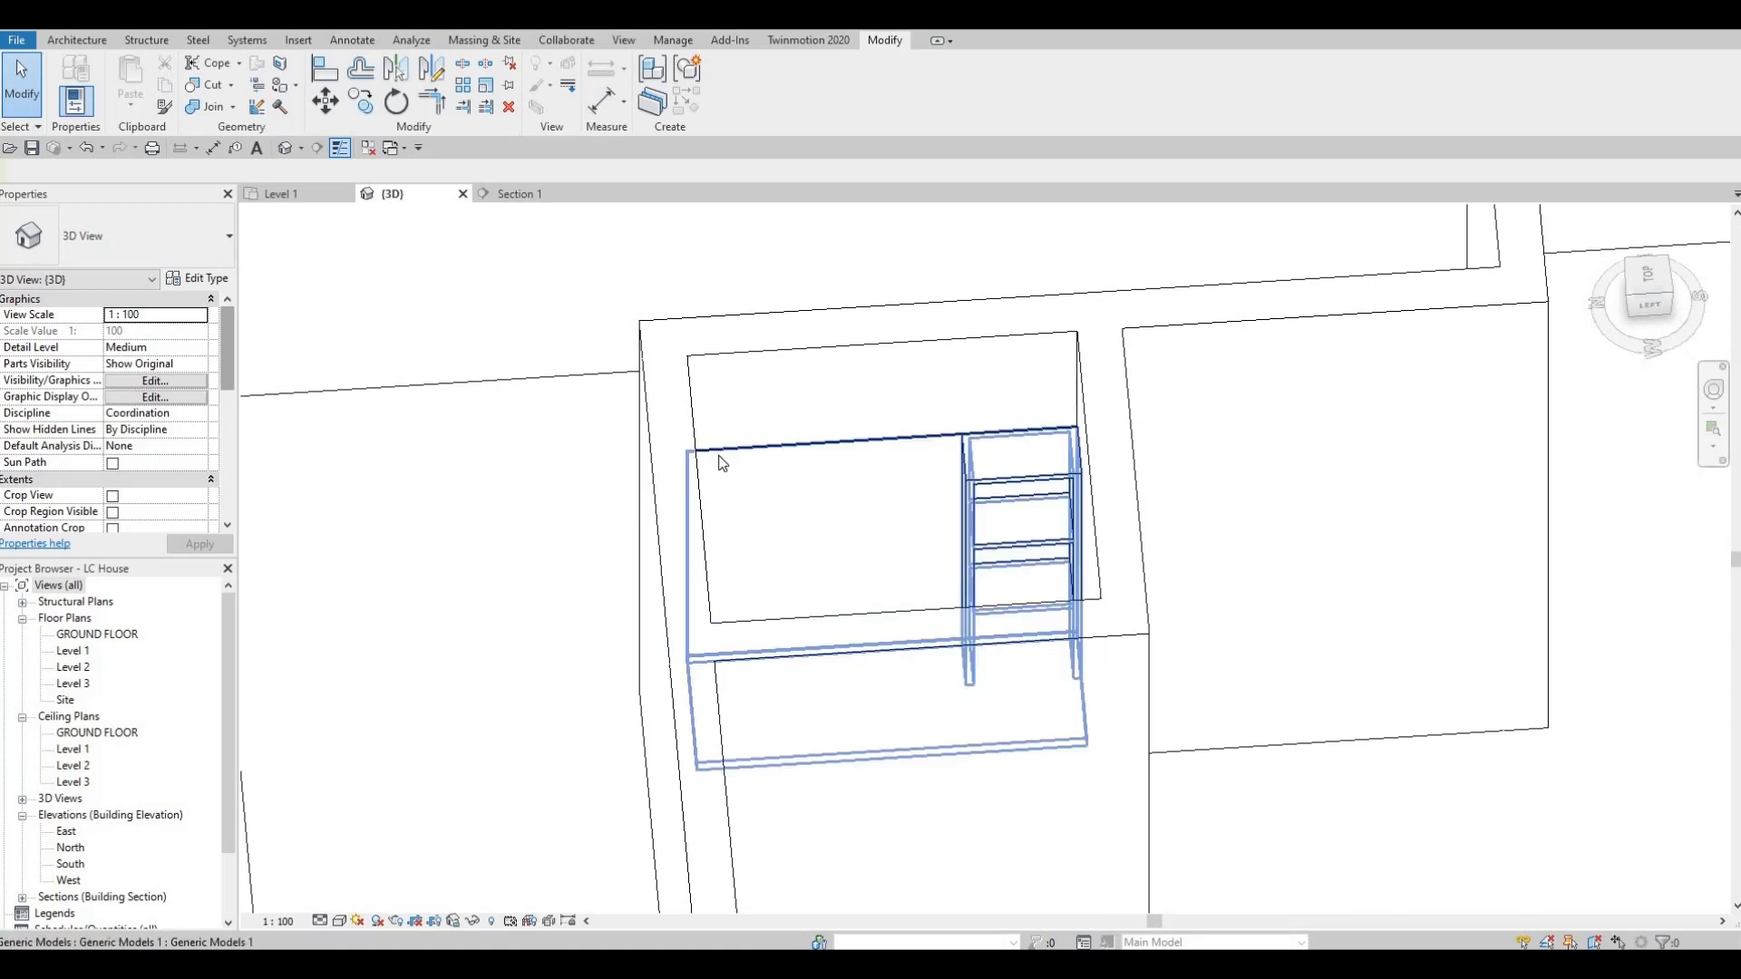
left_click(760, 452)
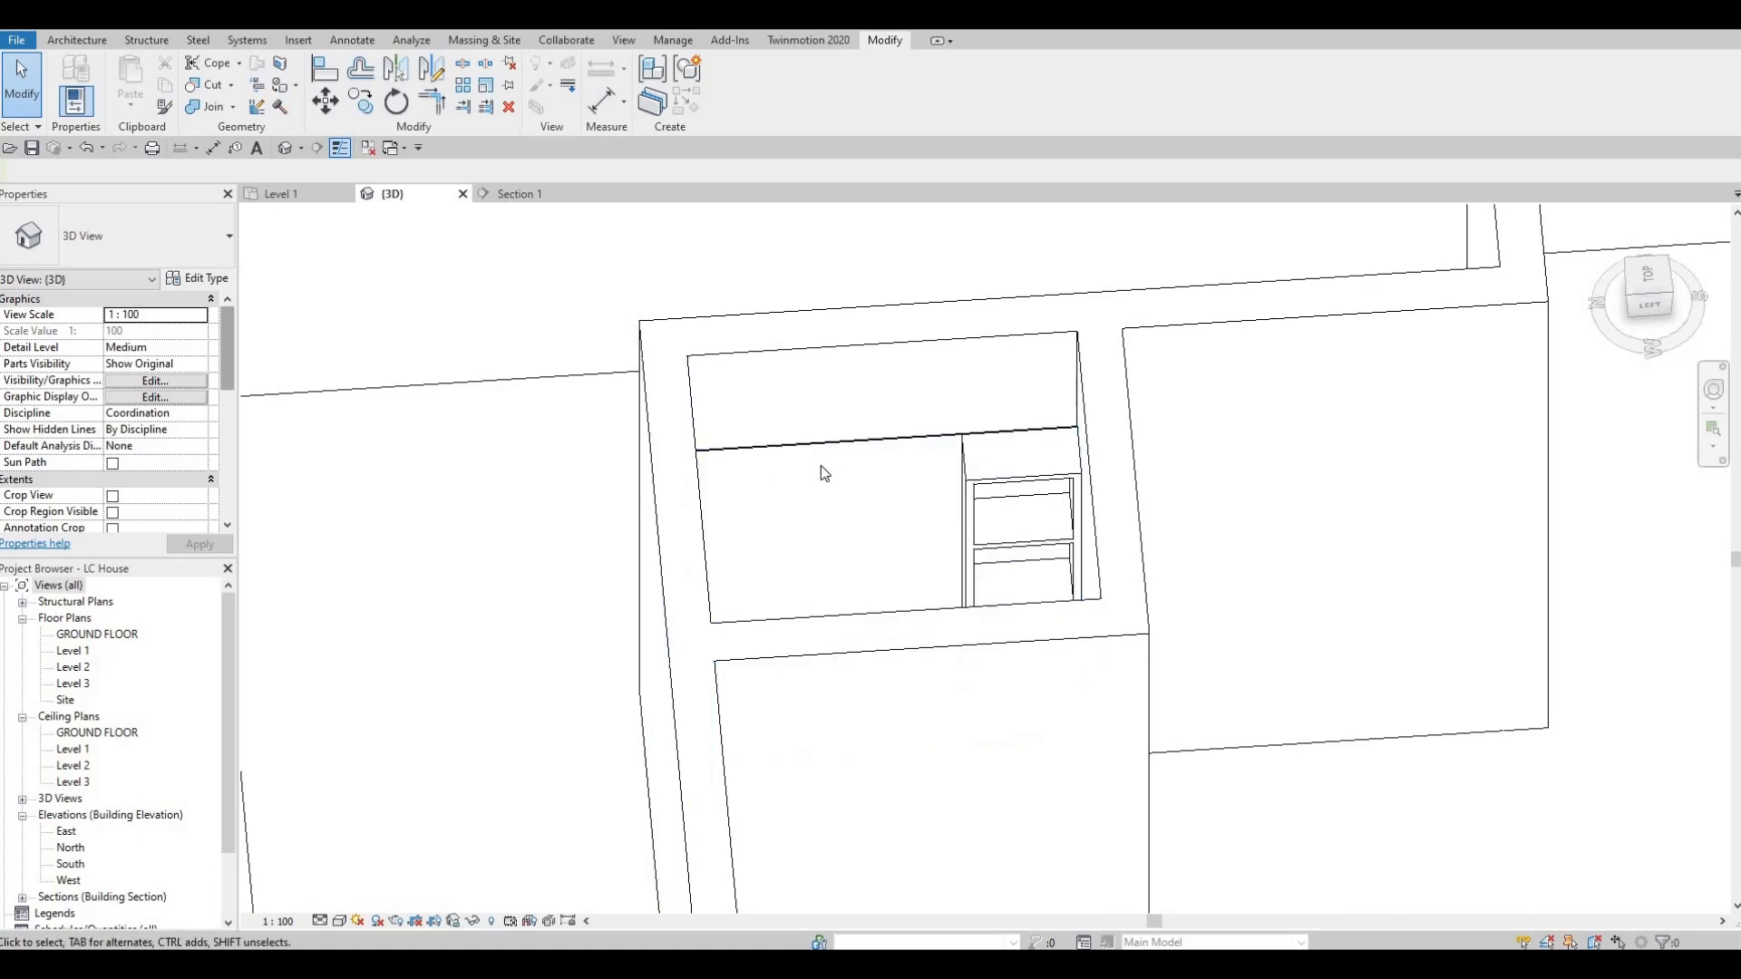
middle_click_drag(780, 551, 821, 474)
scroll(821, 473, "down", 1)
middle_click_drag(991, 509, 62, 685, "shift")
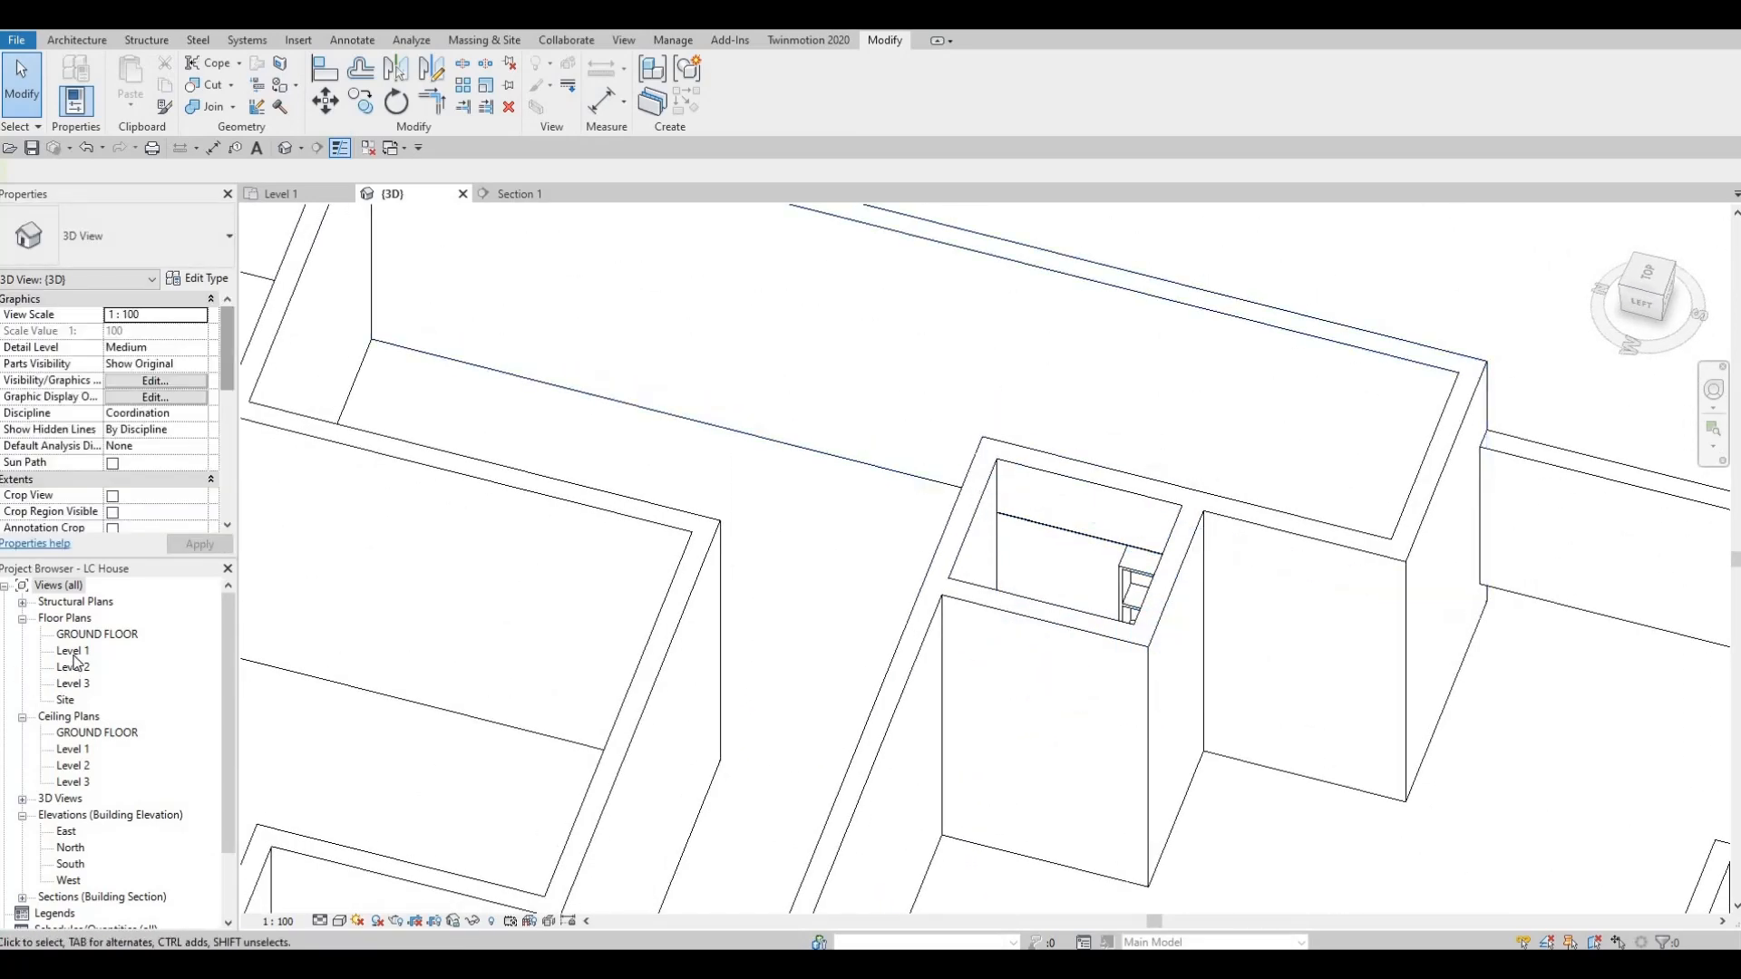
Open the Level 1 floor plan and look over the whole layout from grid A to grid G.
left_click(74, 654)
scroll(980, 379, "down", 3)
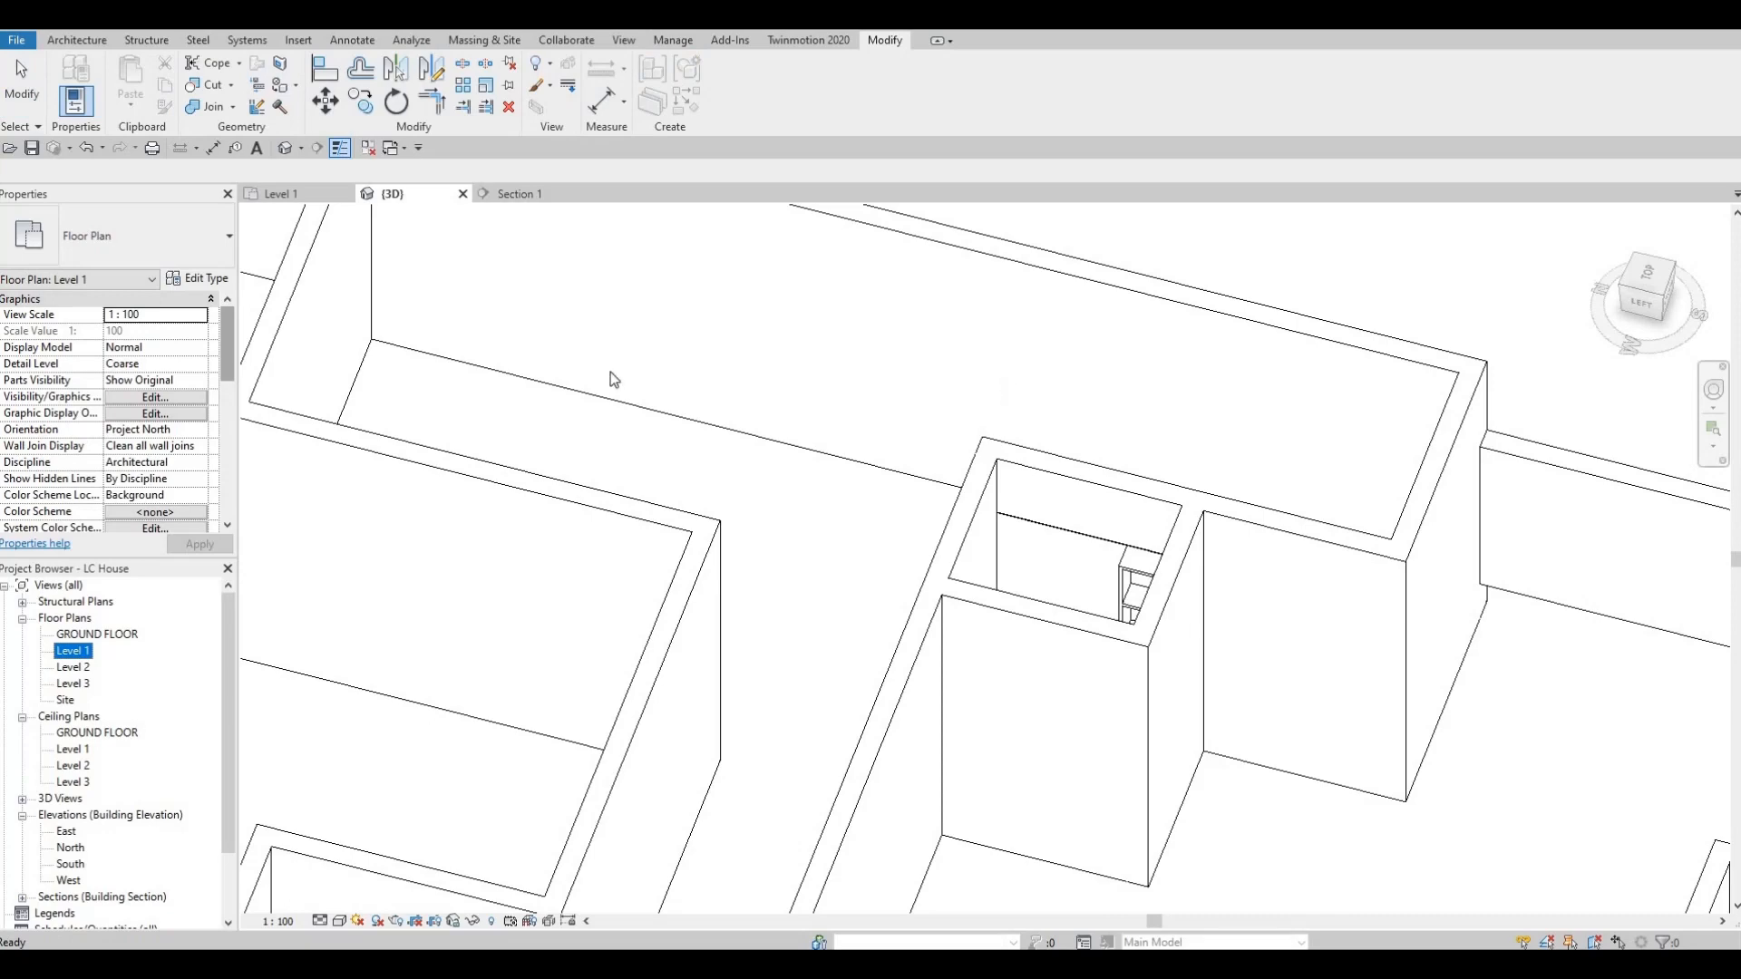
double_click(76, 653)
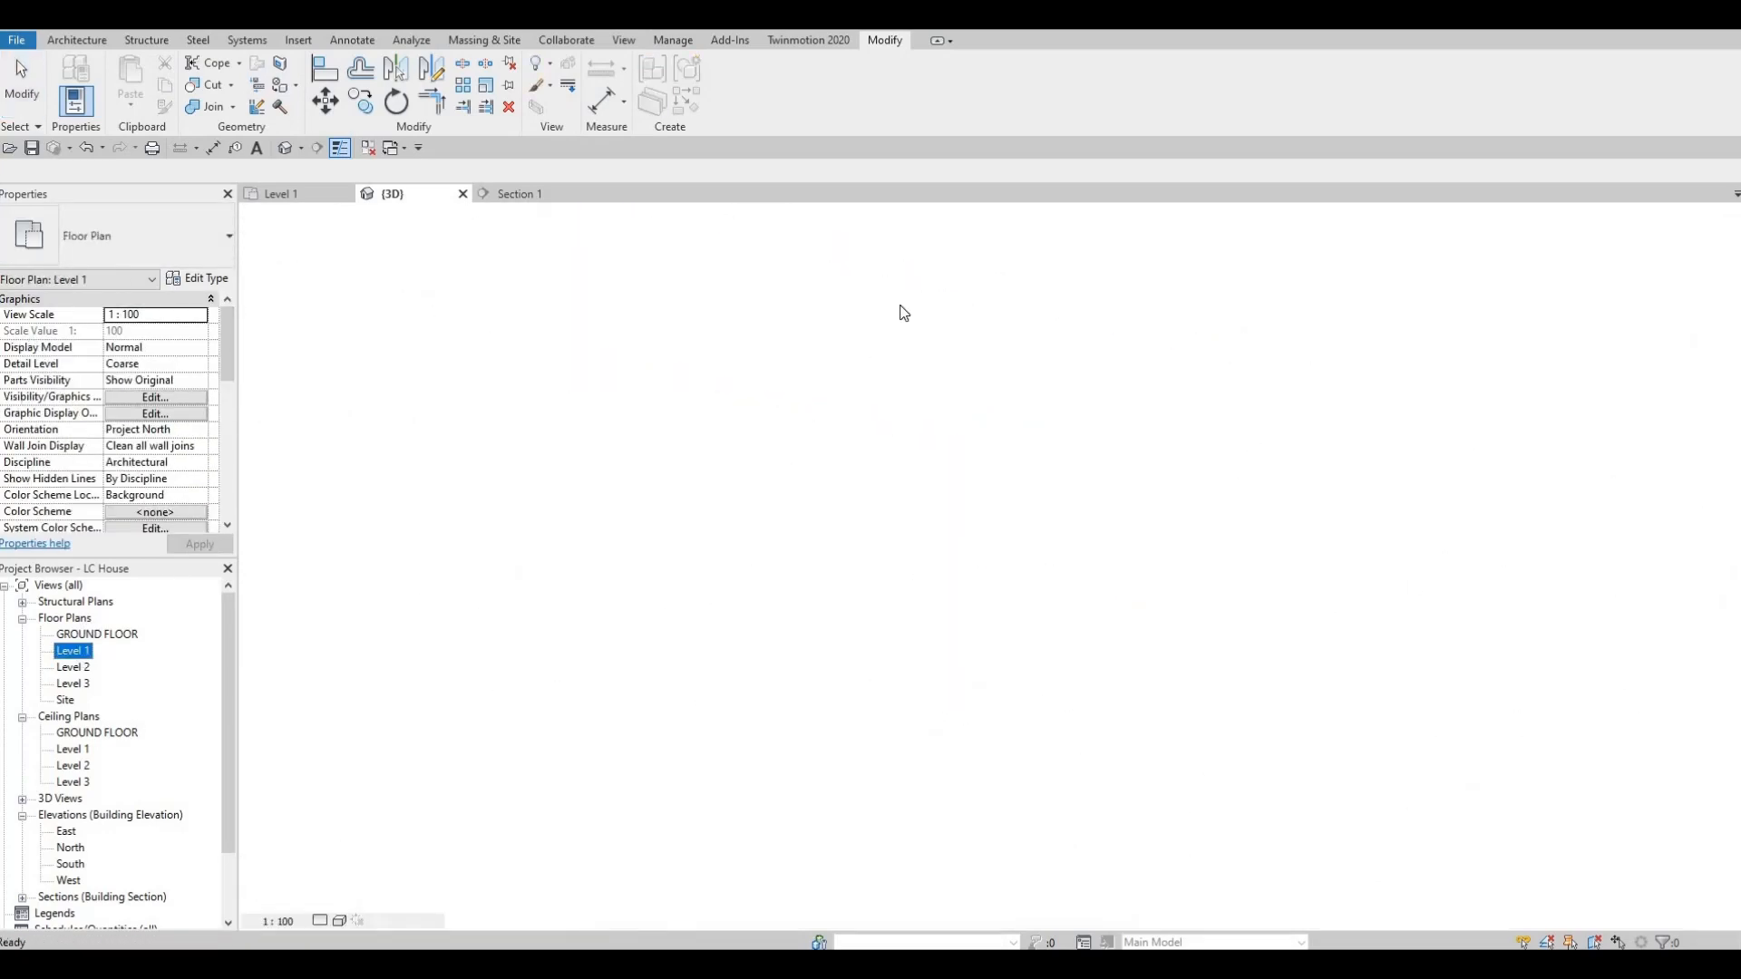
scroll(841, 487, "down", 4)
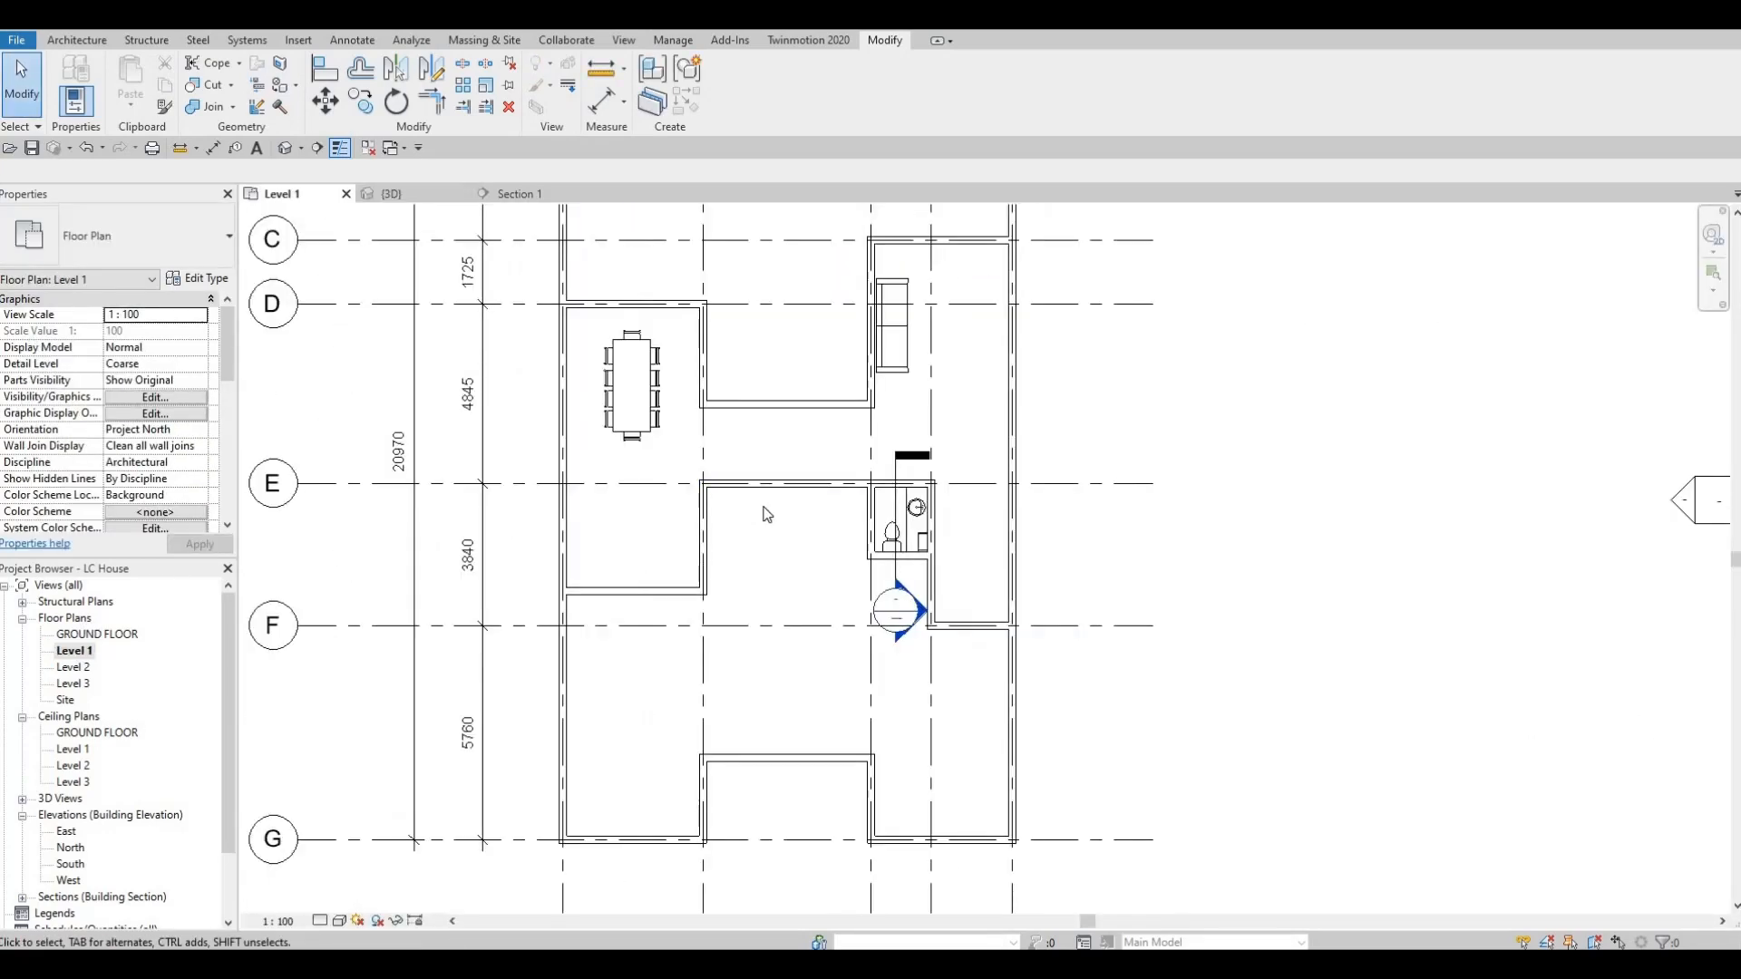
scroll(678, 589, "down", 3)
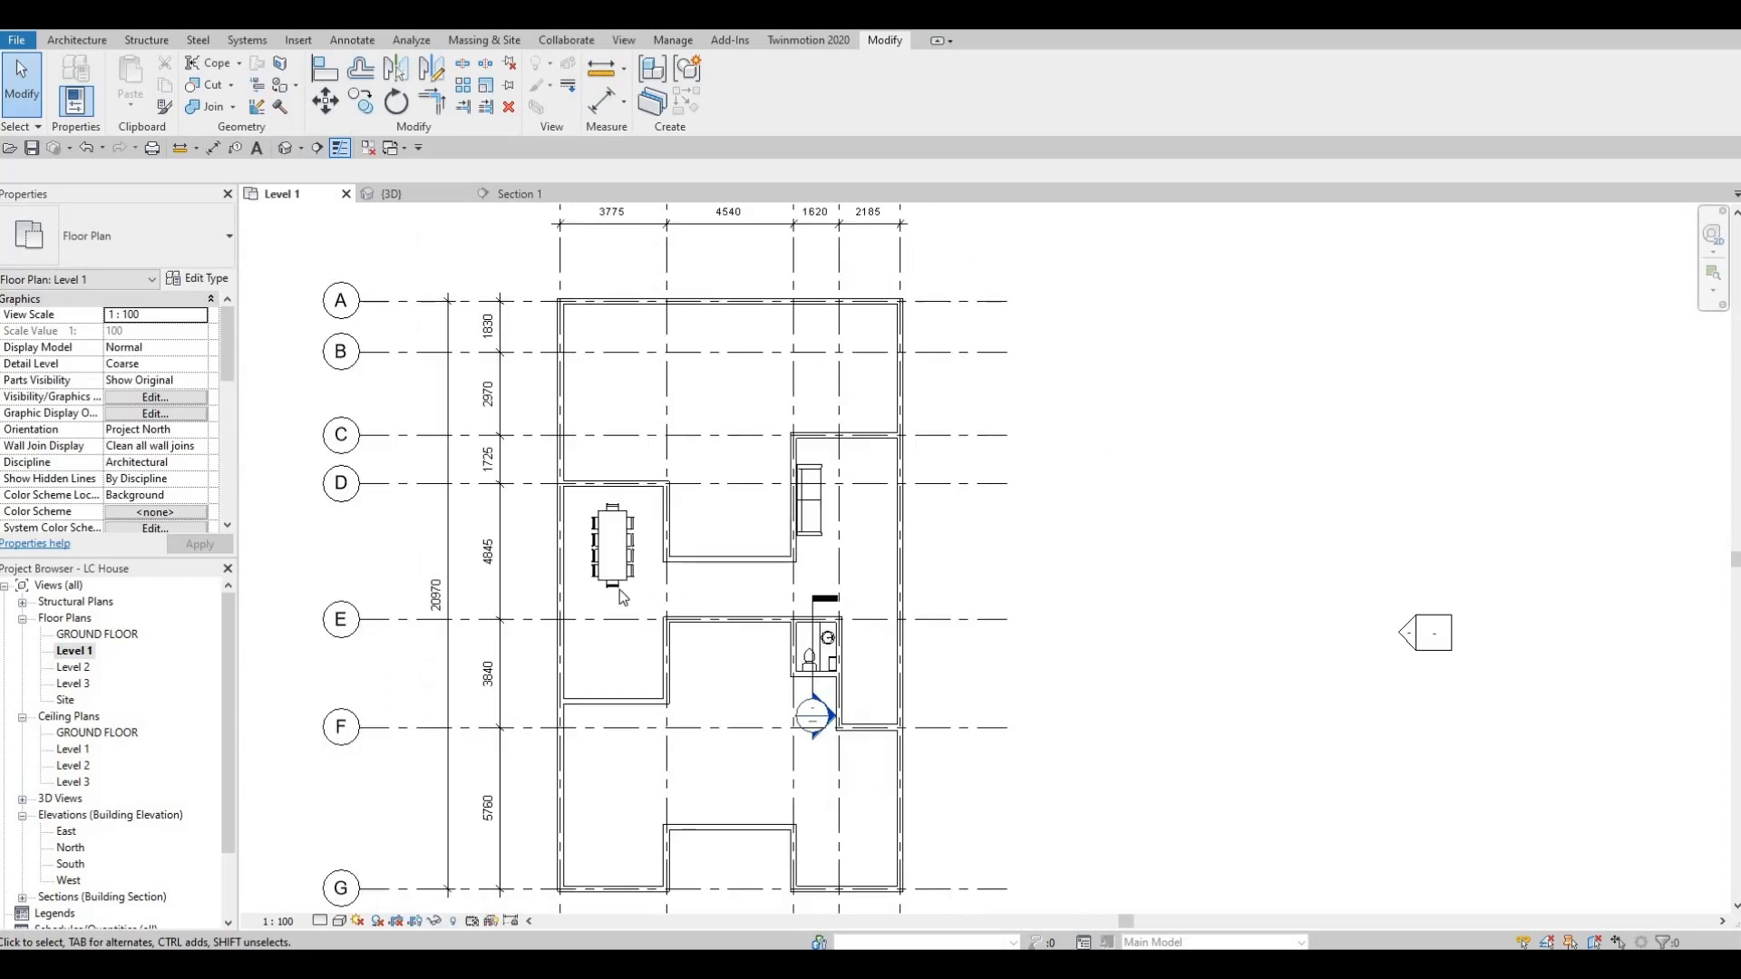
middle_click_drag(688, 739, 784, 622)
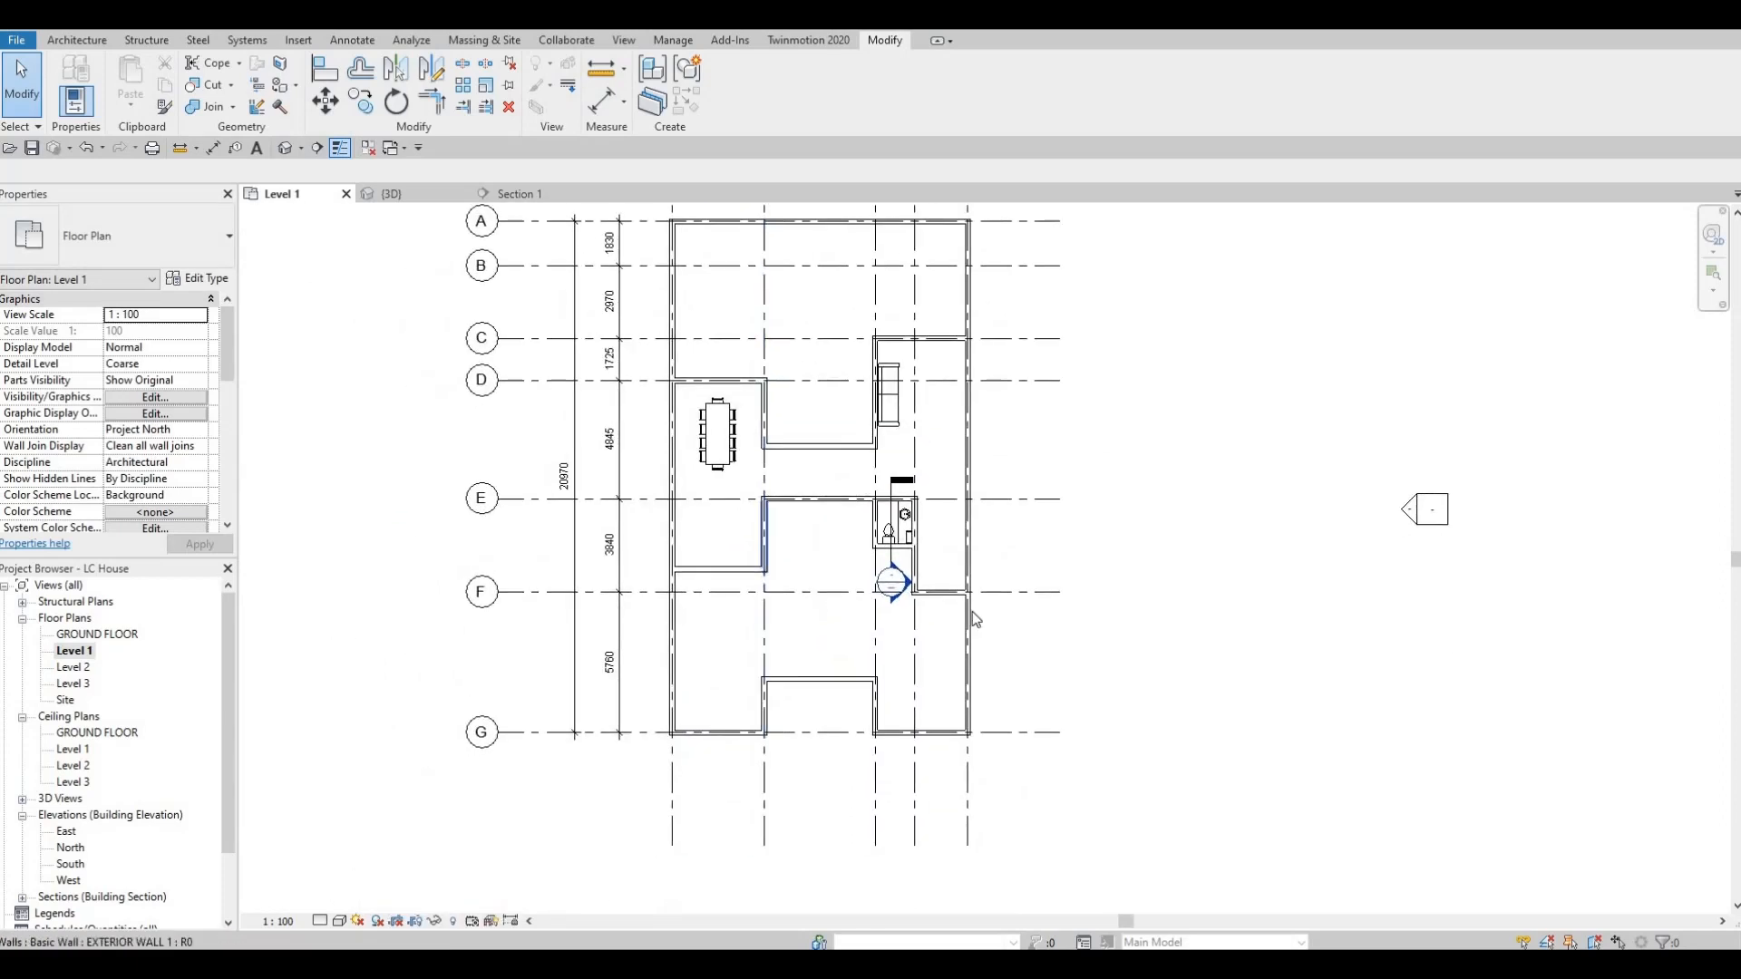
middle_click_drag(1017, 614, 1124, 721)
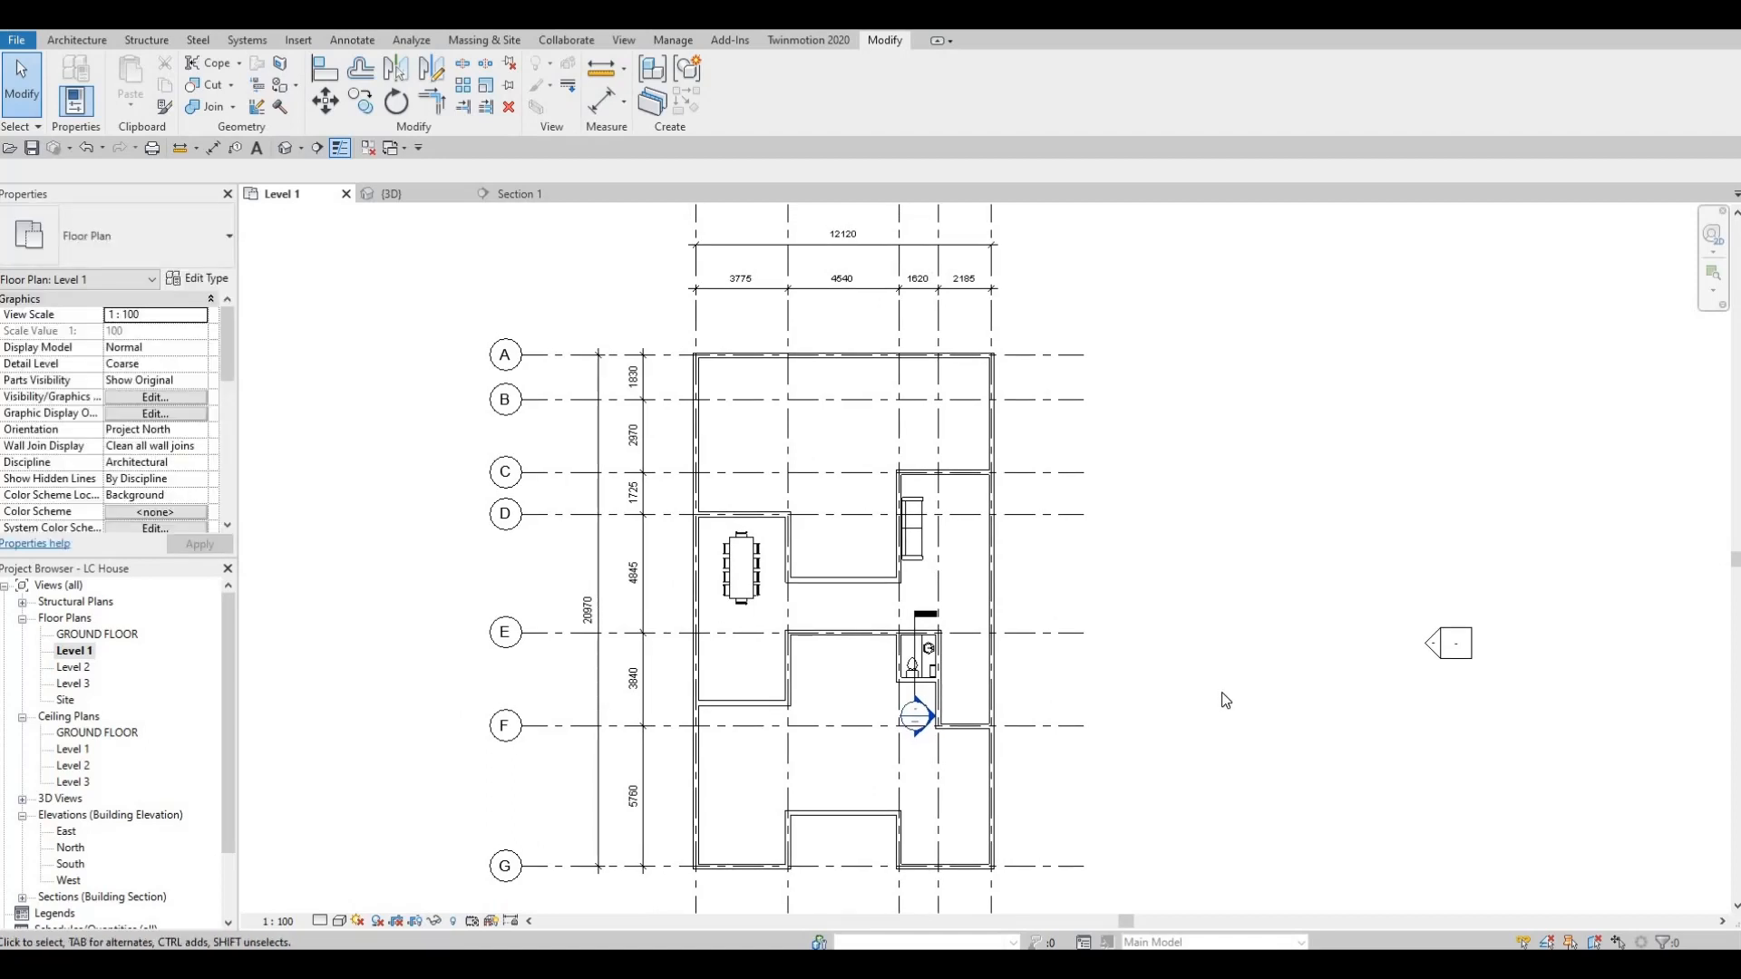